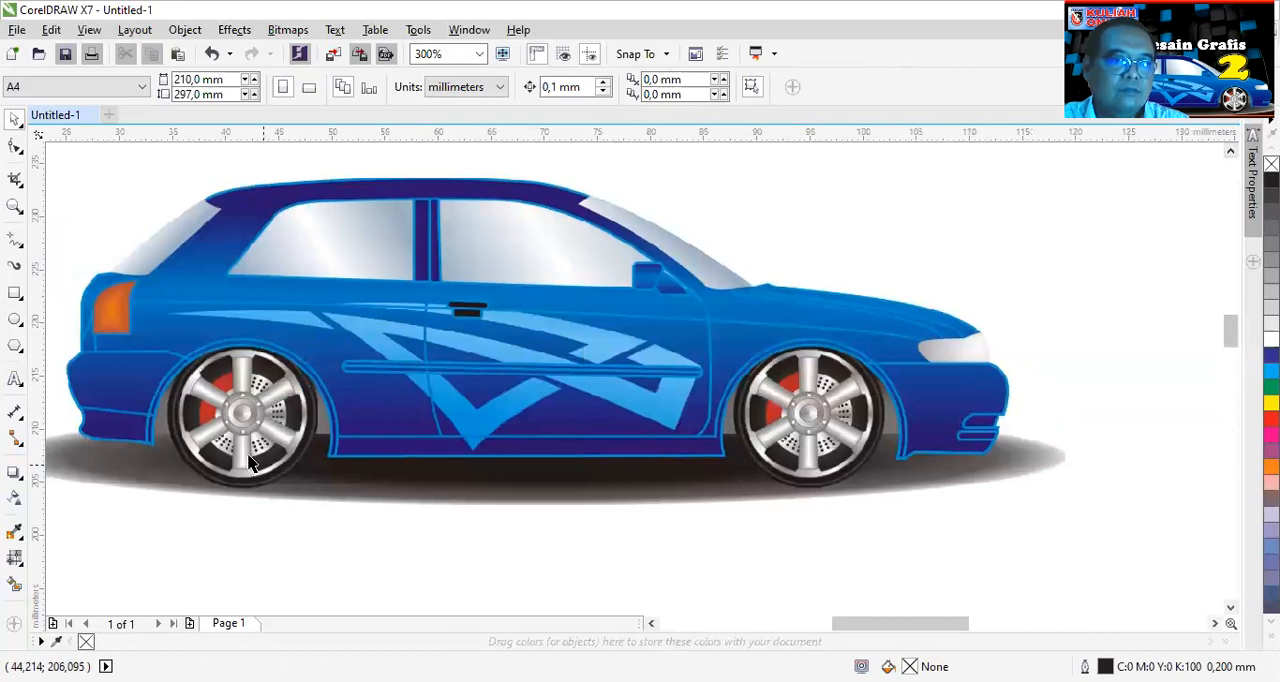
- Draw a circle about 12.8 mm in diameter over the front wheel and move it beside the wheel, onto the door area
{"action": "scroll", "coordinate": [862, 430], "scroll_direction": "up", "scroll_amount": 1}
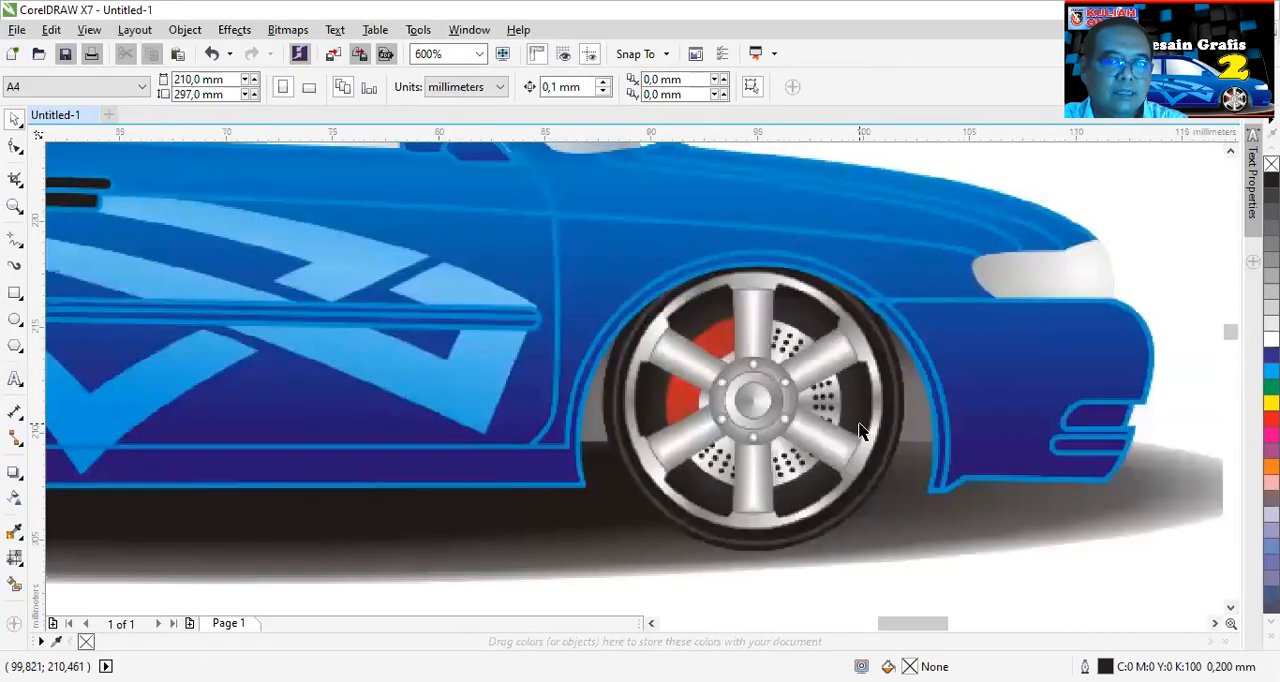
{"action": "scroll", "coordinate": [850, 428], "scroll_direction": "up", "scroll_amount": 1}
{"action": "scroll", "coordinate": [810, 402], "scroll_direction": "down", "scroll_amount": 1}
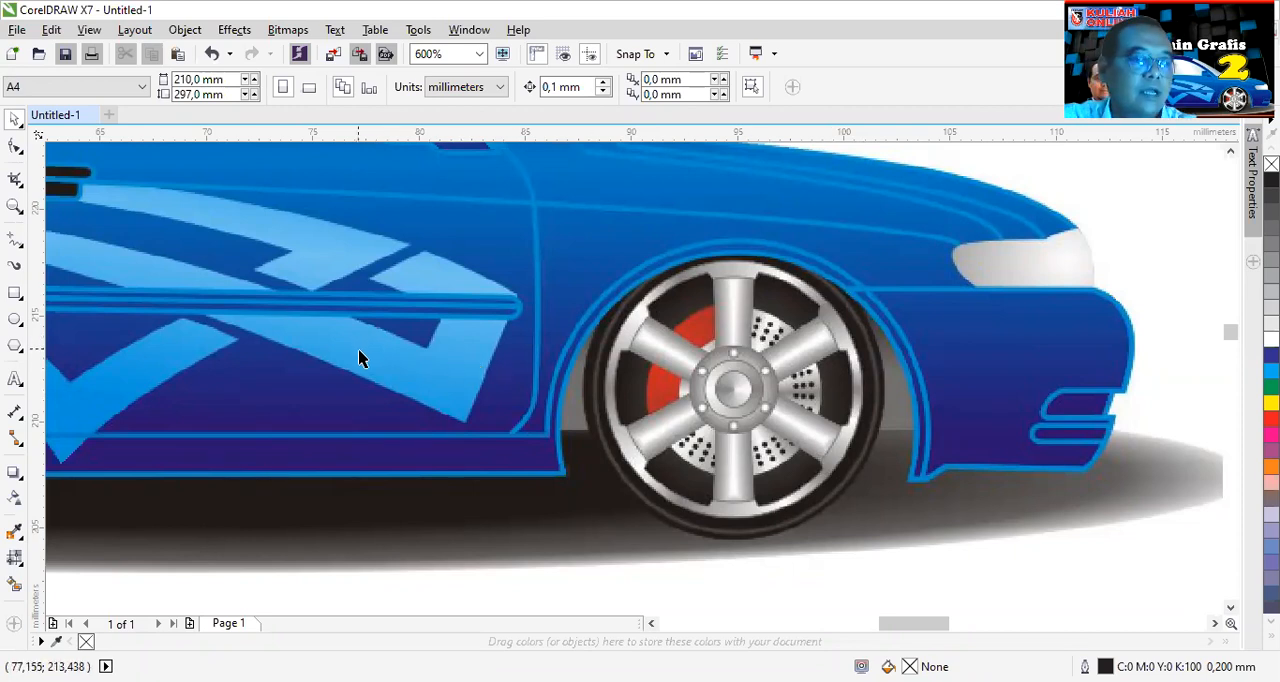
{"action": "left_click", "coordinate": [15, 319]}
{"action": "left_click_drag", "start_coordinate": [600, 263], "coordinate": [789, 531]}
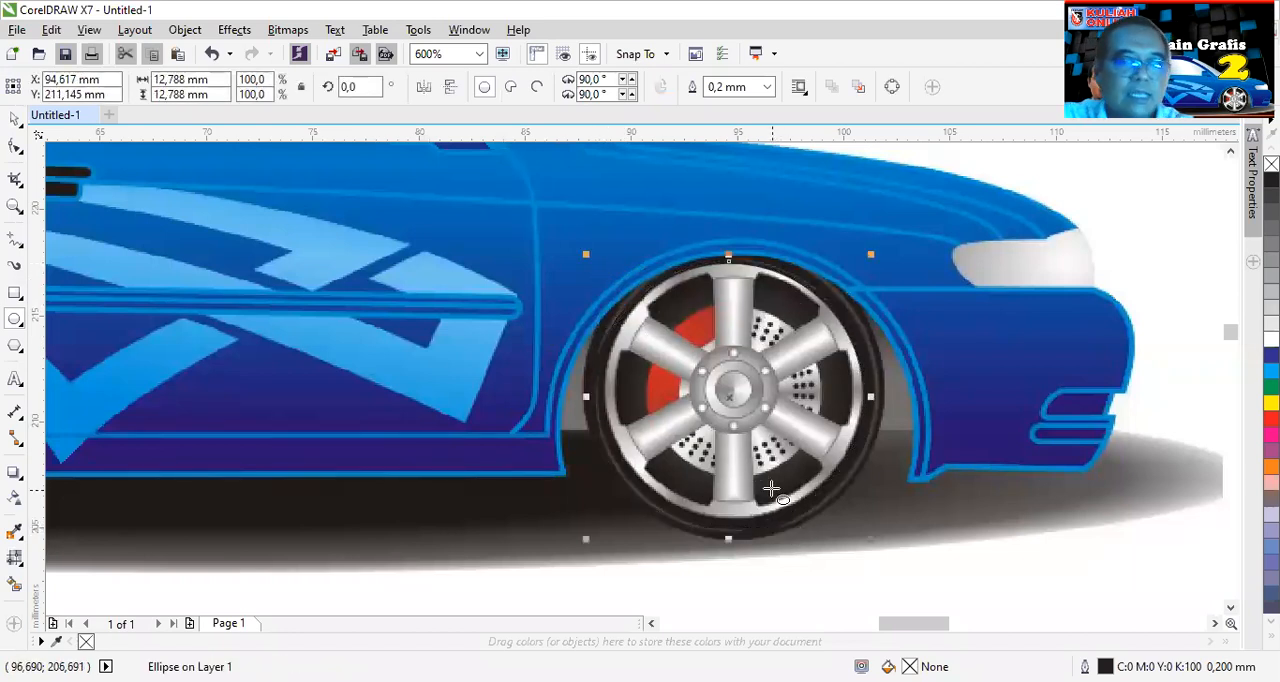
{"action": "left_click", "coordinate": [15, 118]}
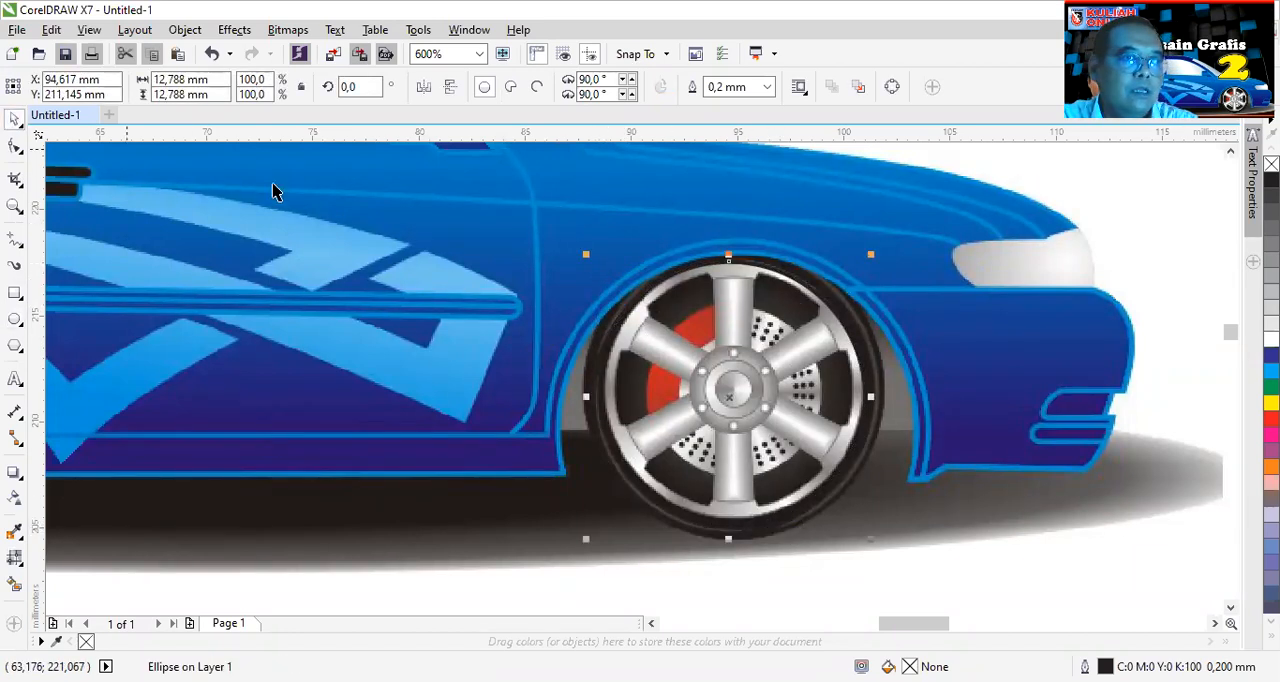
{"action": "left_click_drag", "start_coordinate": [733, 399], "coordinate": [422, 383]}
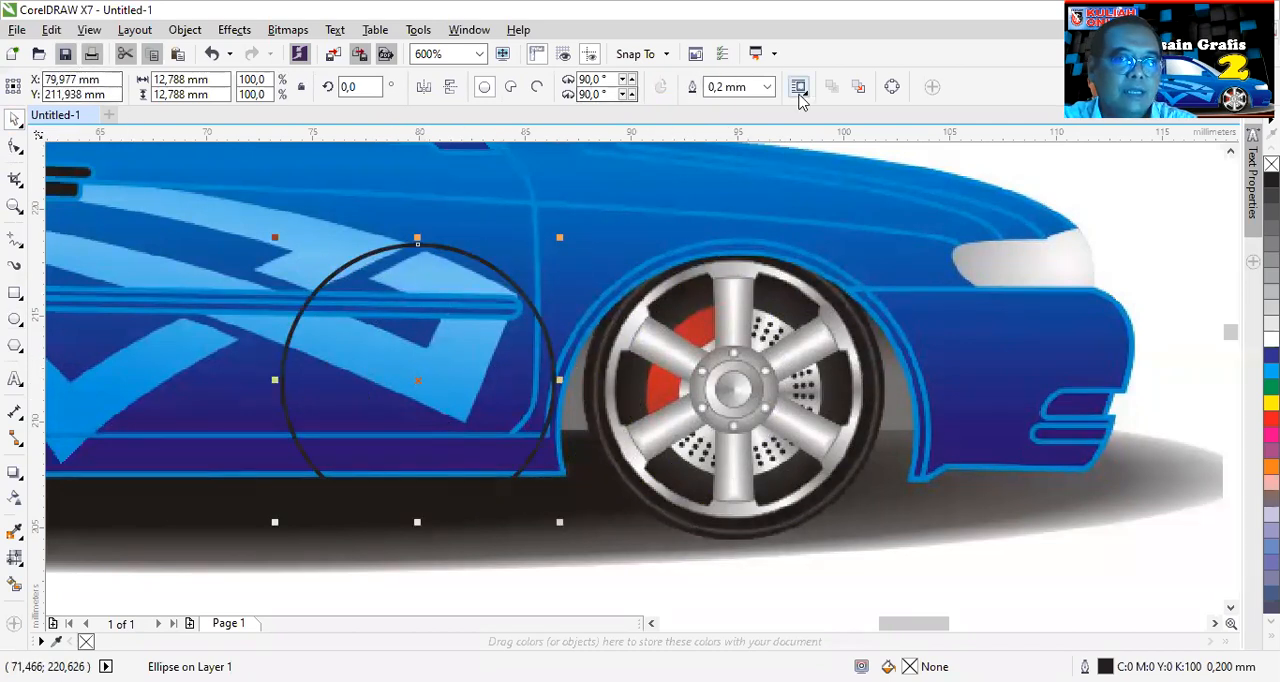
- Set the circle's outline width to Hairline and deselect it
{"action": "left_click", "coordinate": [766, 87]}
{"action": "left_click", "coordinate": [735, 120]}
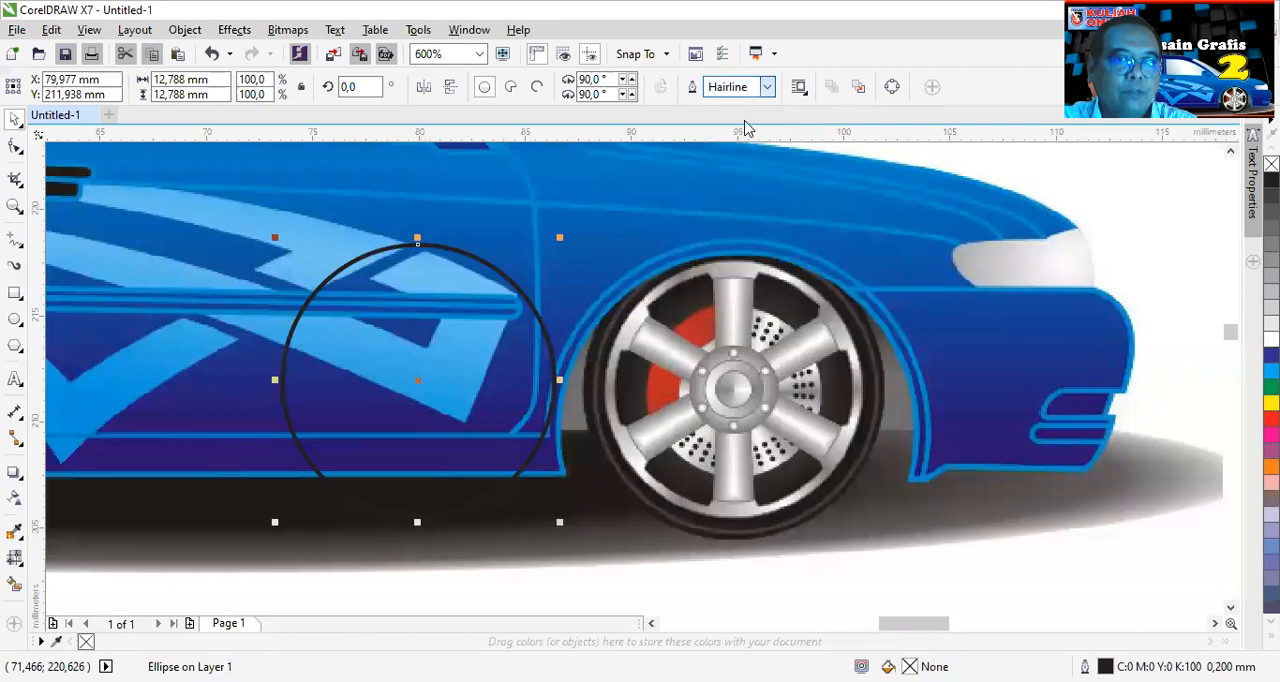
{"action": "left_click", "coordinate": [484, 574]}
{"action": "left_click", "coordinate": [443, 431]}
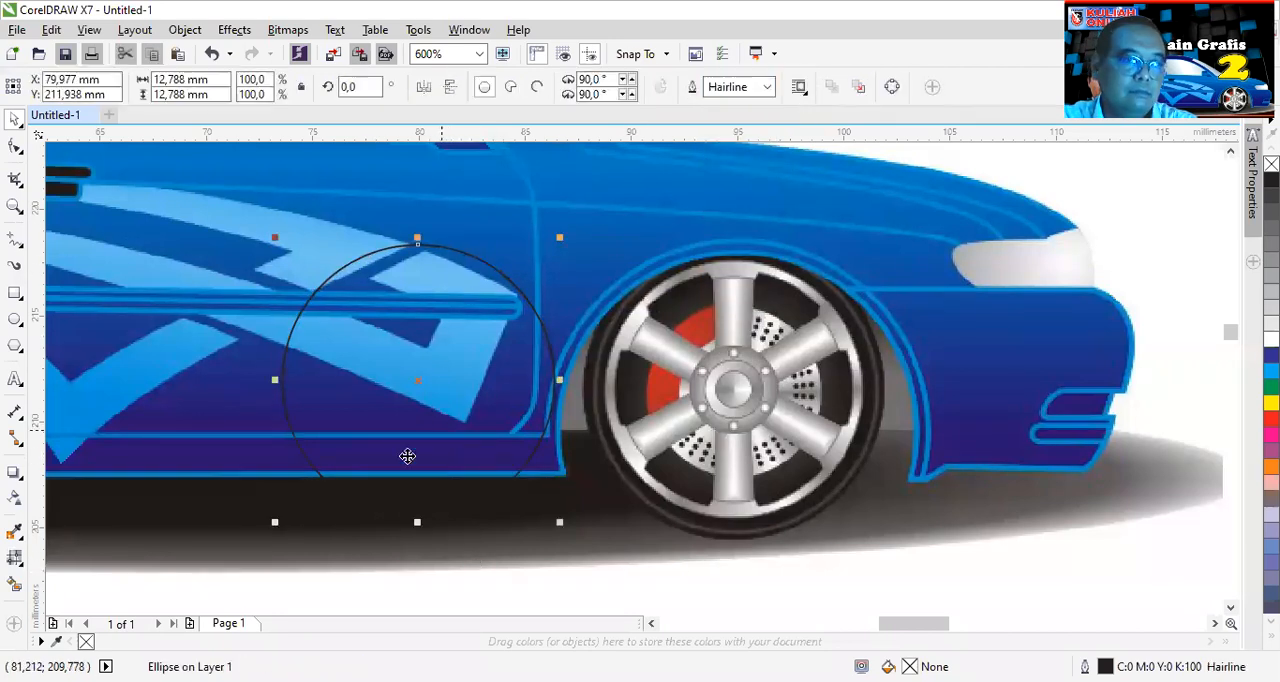
{"action": "key", "text": "Escape"}
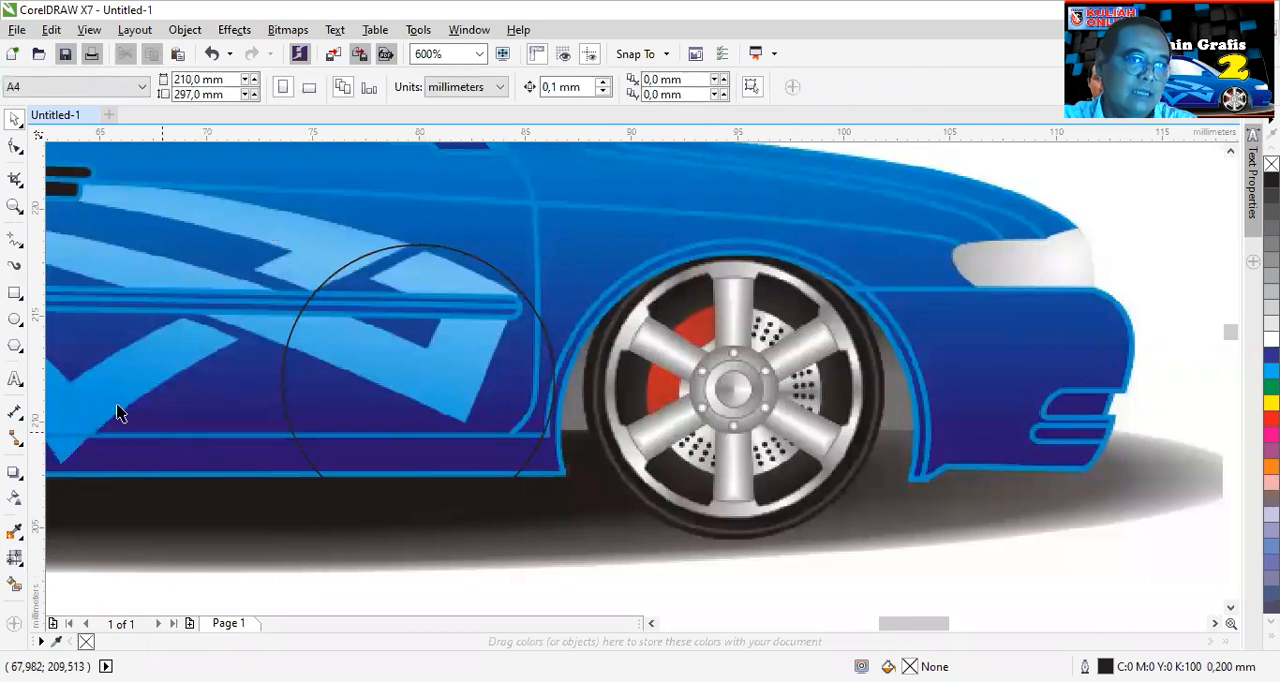
- Change the document's default outline width to Hairline for Graphic objects, using the Ellipse tool with nothing selected
{"action": "left_click", "coordinate": [15, 318]}
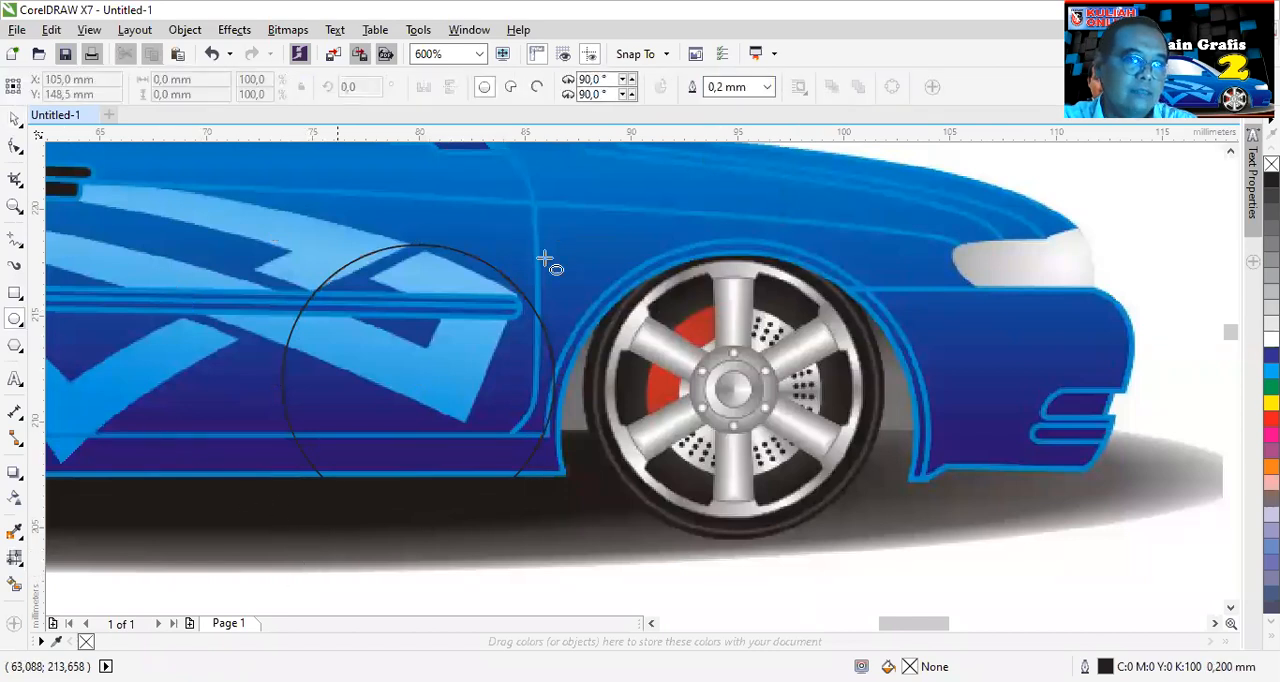
{"action": "left_click", "coordinate": [766, 87]}
{"action": "left_click", "coordinate": [758, 130]}
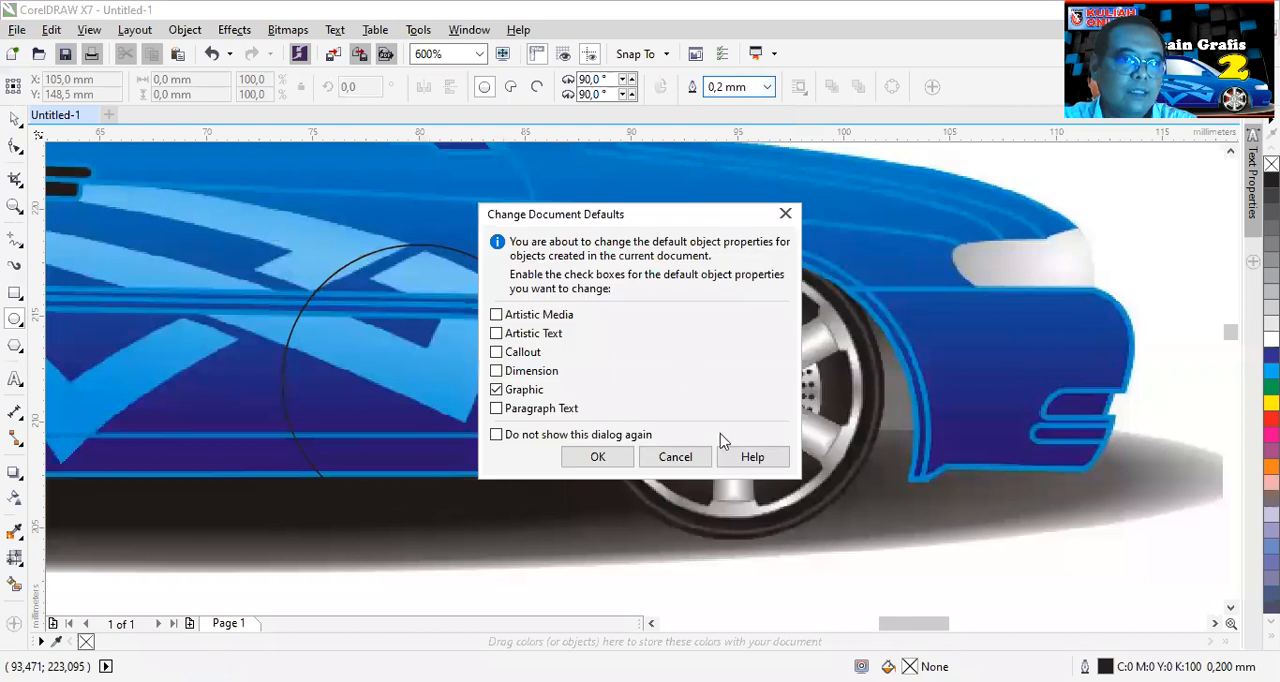
{"action": "left_click", "coordinate": [598, 457]}
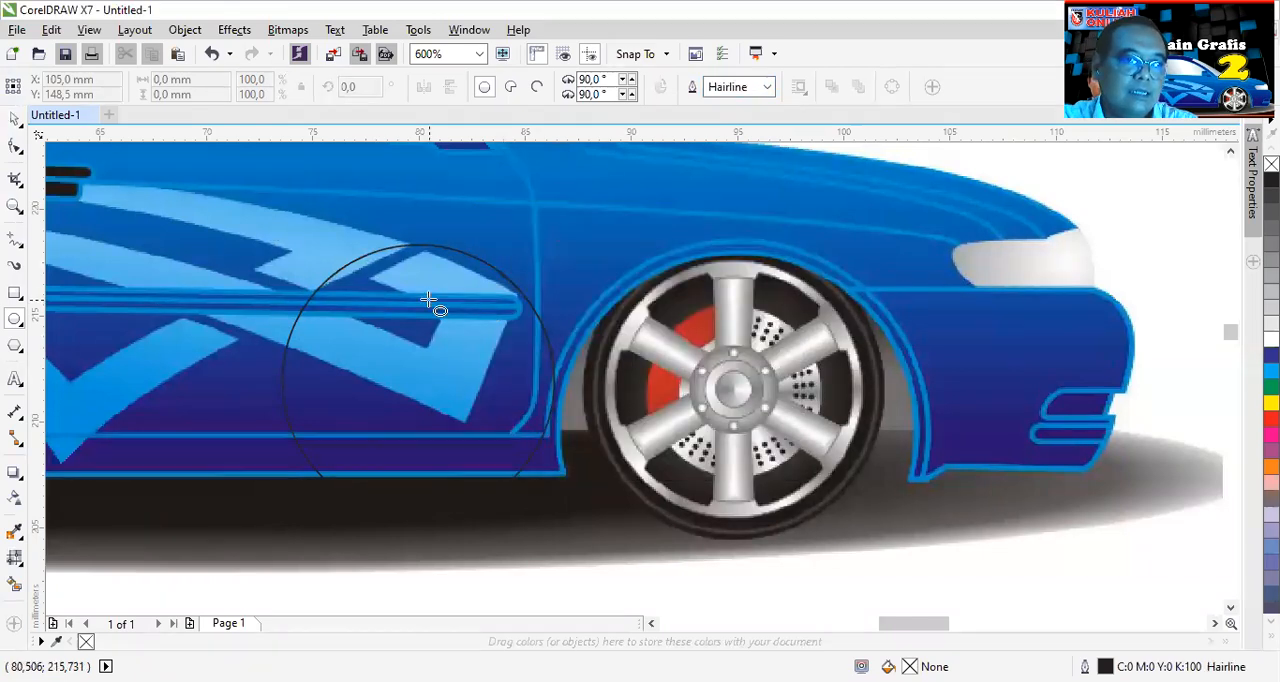
- Move the circle slightly closer to the front wheel and fill it with white
{"action": "left_click", "coordinate": [13, 121]}
{"action": "left_click_drag", "start_coordinate": [390, 315], "coordinate": [422, 335]}
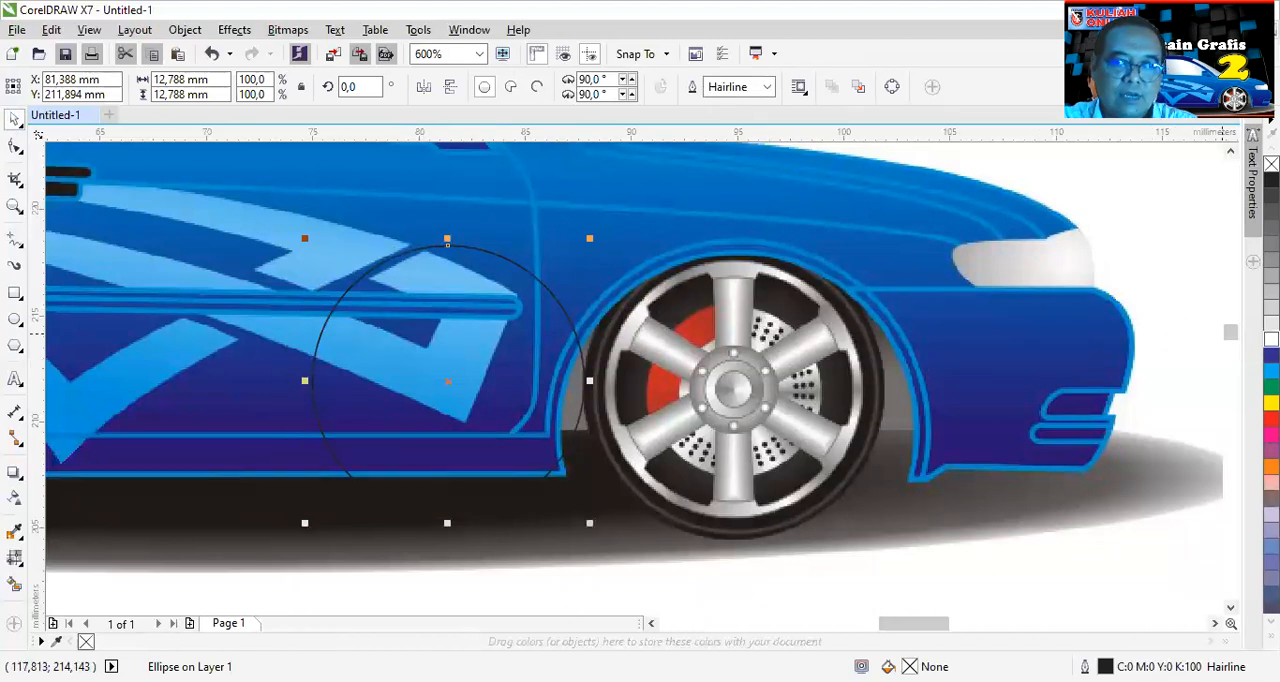
{"action": "left_click", "coordinate": [1271, 340]}
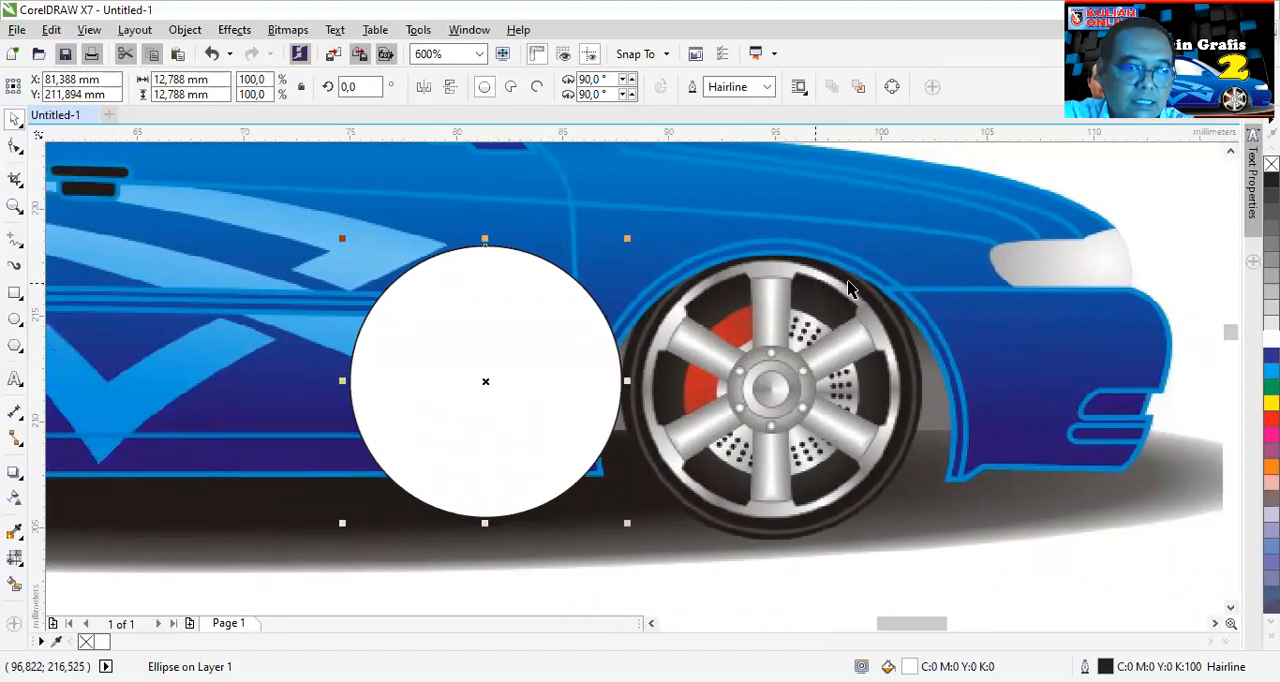
- Create a smaller concentric copy inside the white circle, scaled to about 11.6 mm in diameter
{"action": "scroll", "coordinate": [834, 290], "scroll_direction": "up", "scroll_amount": 2}
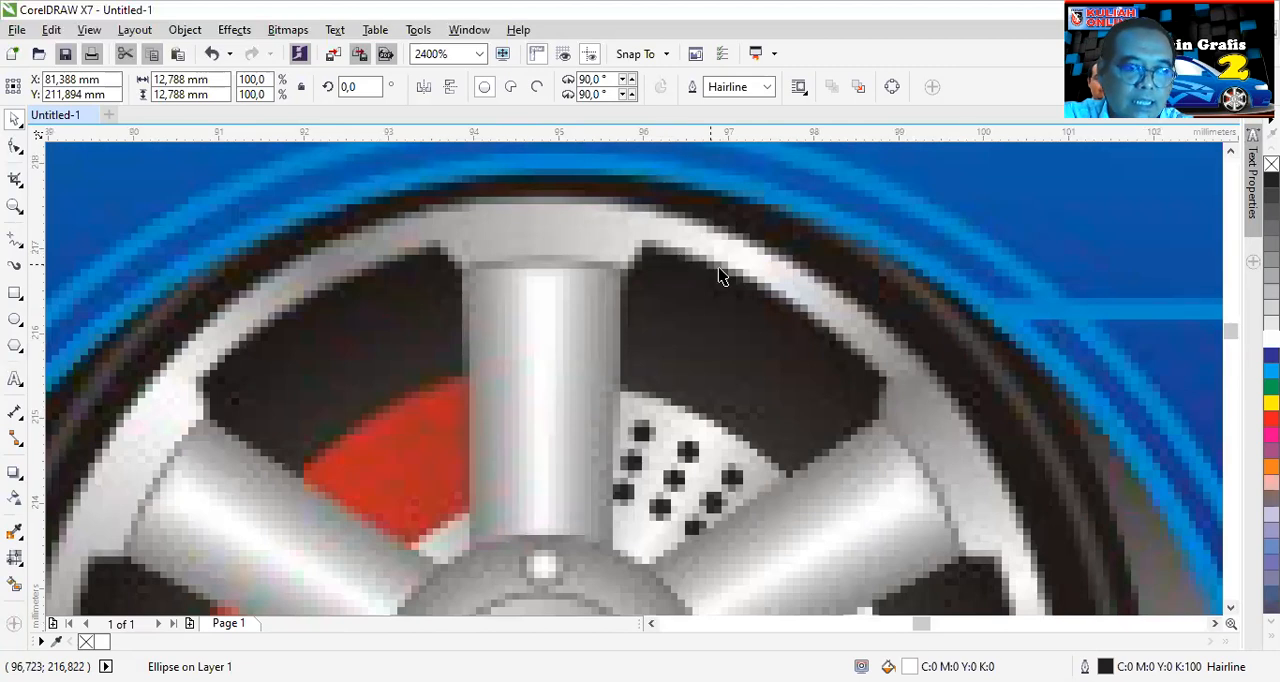
{"action": "scroll", "coordinate": [586, 192], "scroll_direction": "down", "scroll_amount": 1}
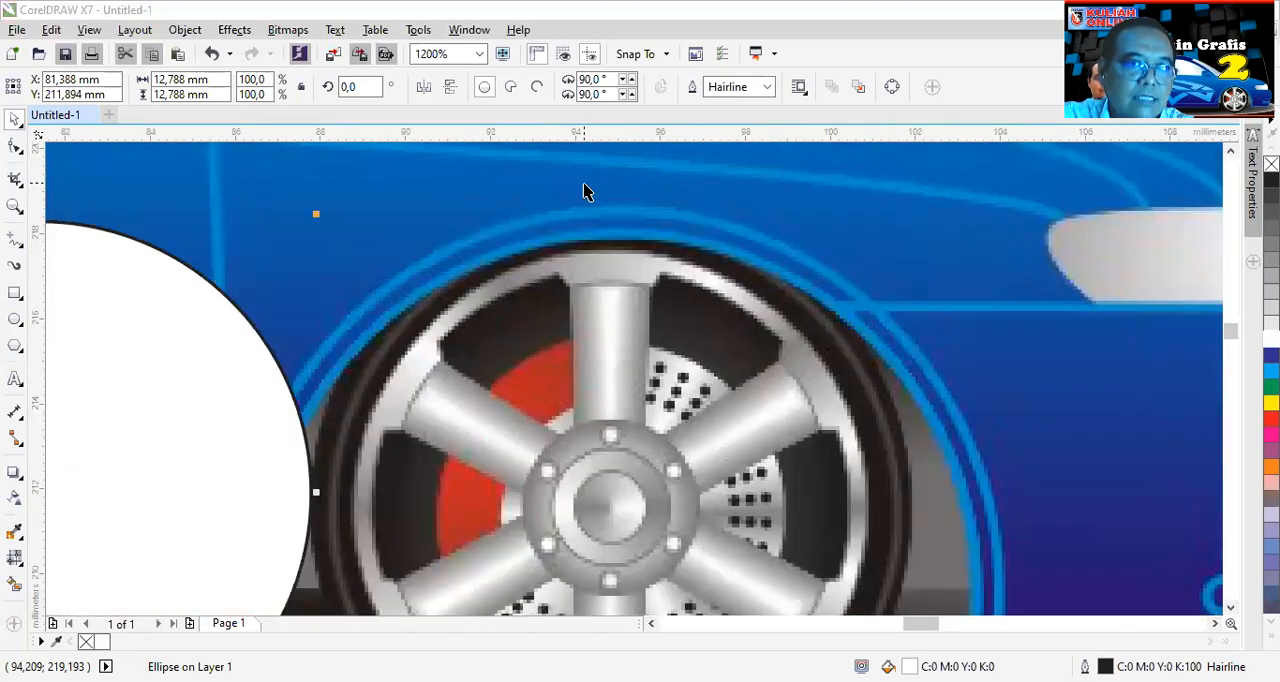
{"action": "scroll", "coordinate": [566, 212], "scroll_direction": "down", "scroll_amount": 2}
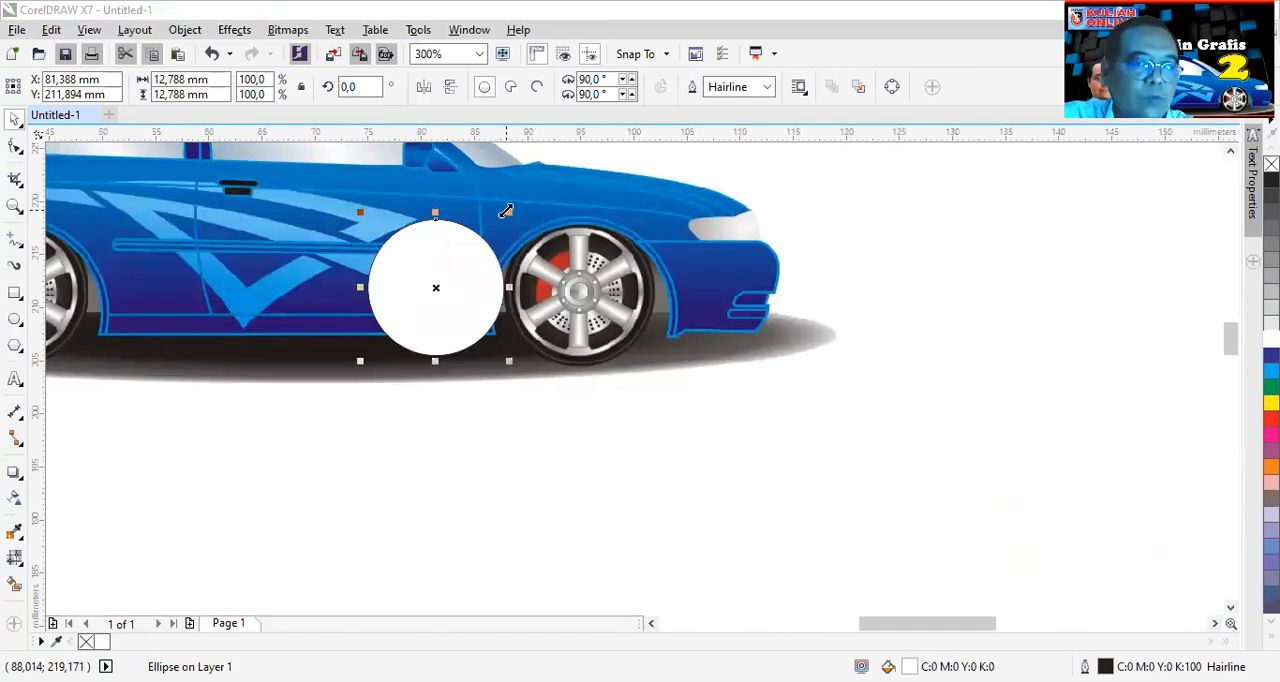
{"action": "left_click_drag", "start_coordinate": [509, 211], "coordinate": [506, 211]}
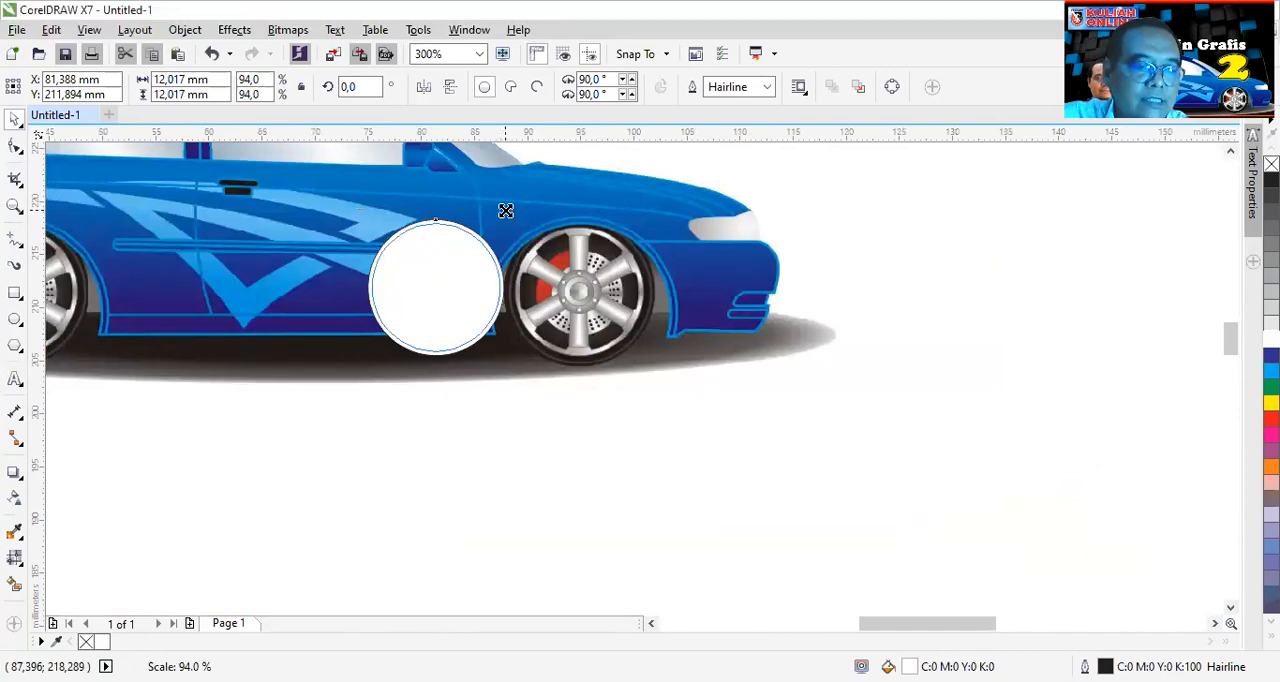
{"action": "left_click_drag", "start_coordinate": [506, 211], "coordinate": [502, 218]}
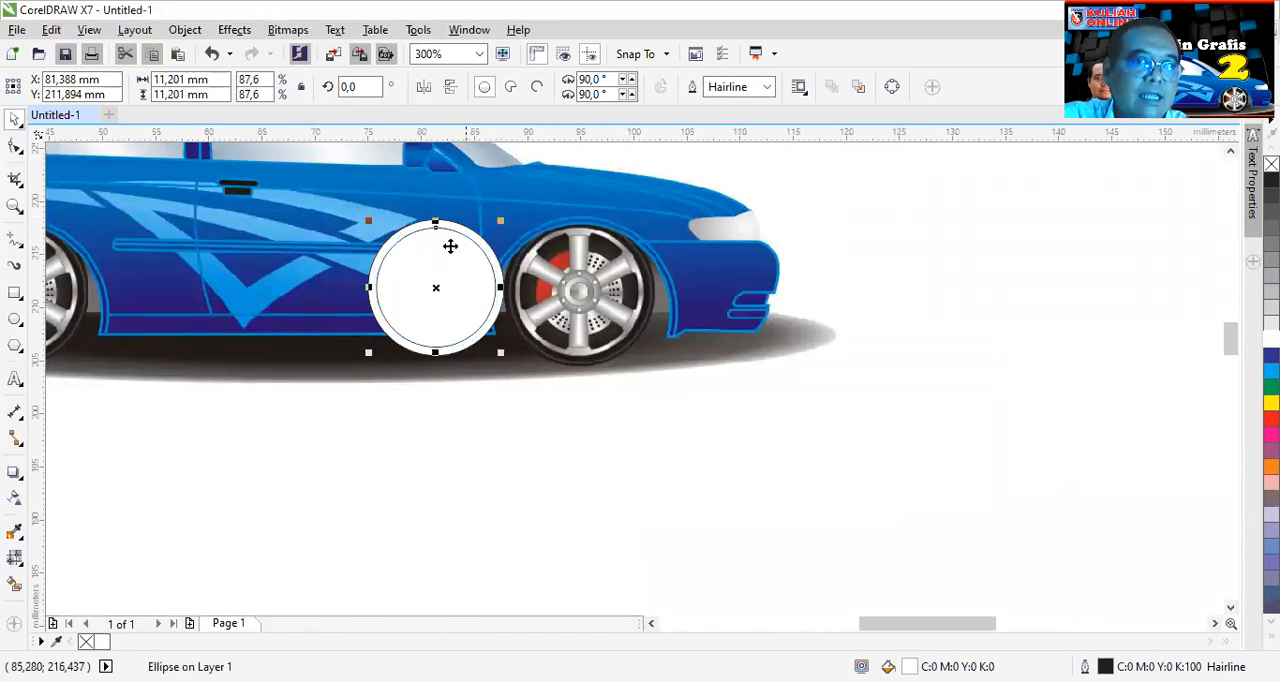
{"action": "scroll", "coordinate": [450, 246], "scroll_direction": "up", "scroll_amount": 2}
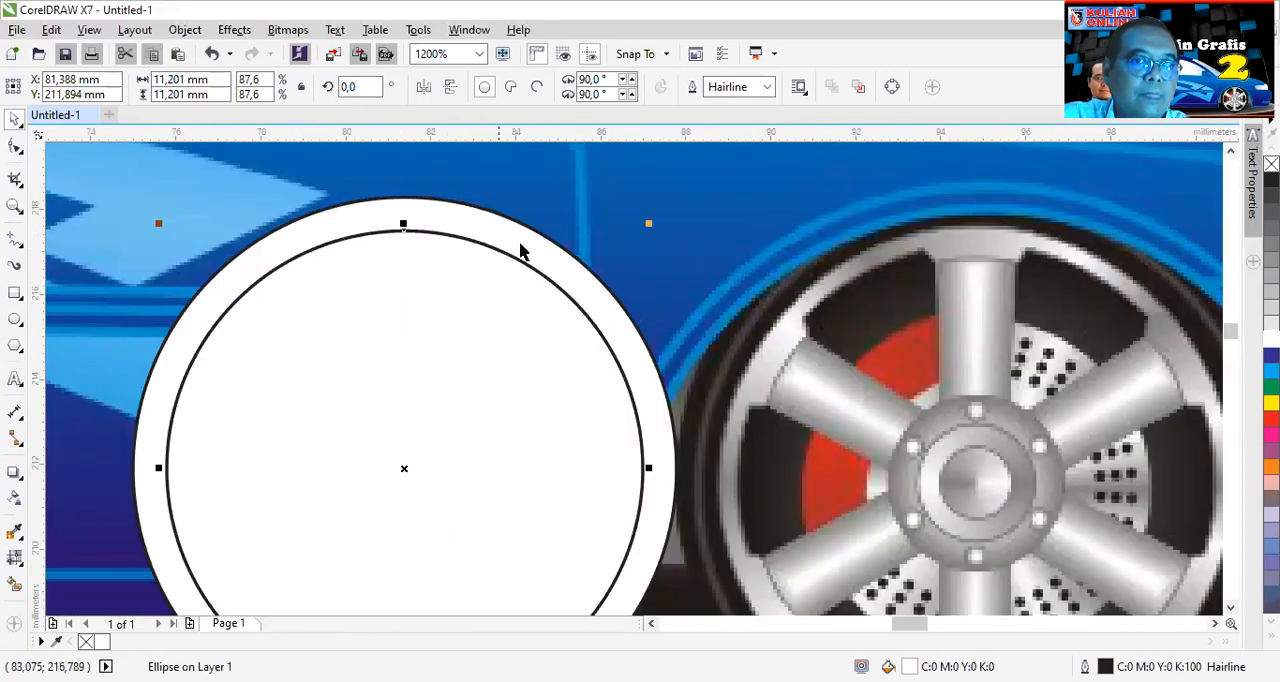
{"action": "left_click_drag", "start_coordinate": [649, 223], "coordinate": [657, 214]}
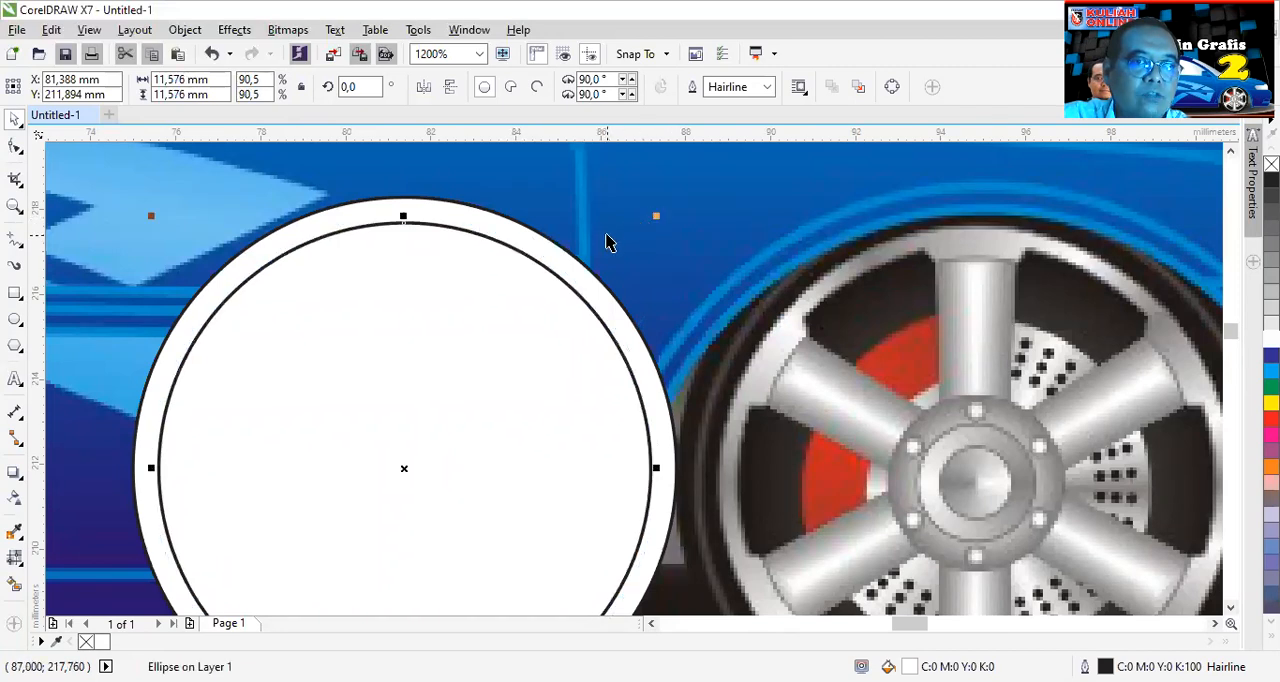
- Trim the outer circle with the inner one to form a ring, and shrink the inner circle to about 9.9 mm
{"action": "left_click", "coordinate": [533, 238], "text": "shift"}
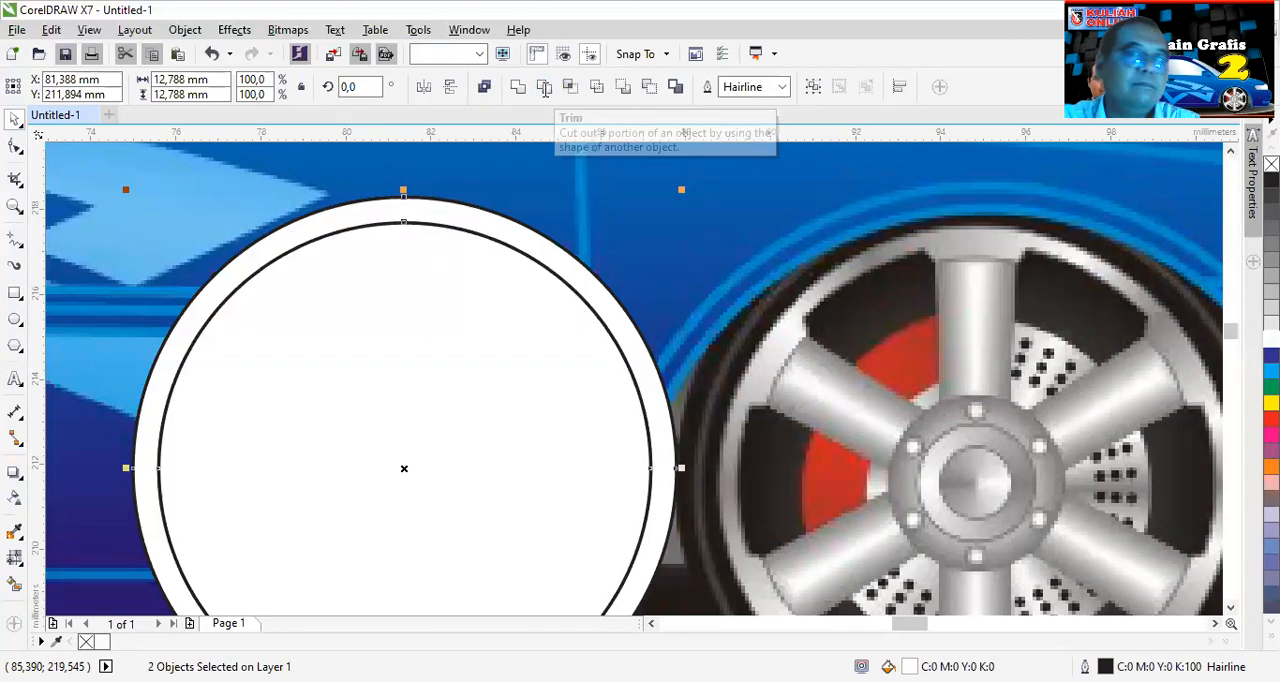
{"action": "left_click", "coordinate": [544, 89]}
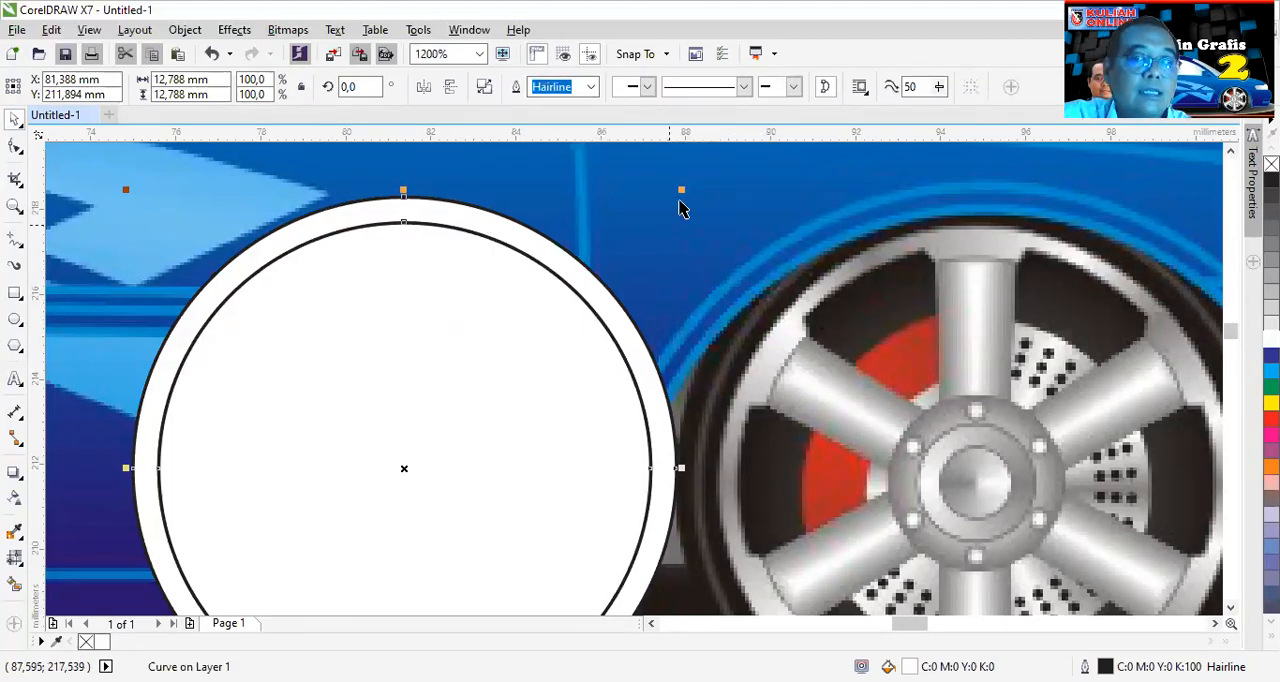
{"action": "left_click_drag", "start_coordinate": [685, 188], "coordinate": [647, 258]}
{"action": "left_click", "coordinate": [699, 242]}
{"action": "left_click", "coordinate": [505, 300]}
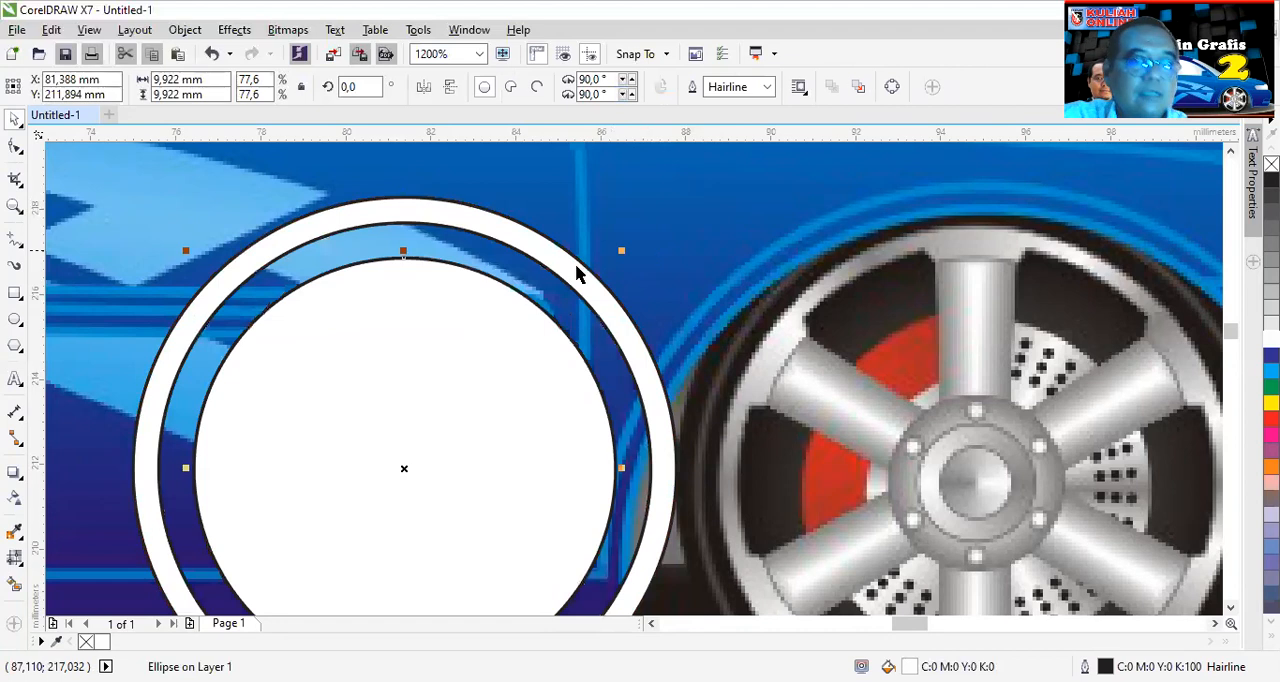
- Draw a rectangle about 1.6 by 0.95 mm across the top of the ring's inner edge, above the inner circle
{"action": "scroll", "coordinate": [531, 236], "scroll_direction": "down", "scroll_amount": 2}
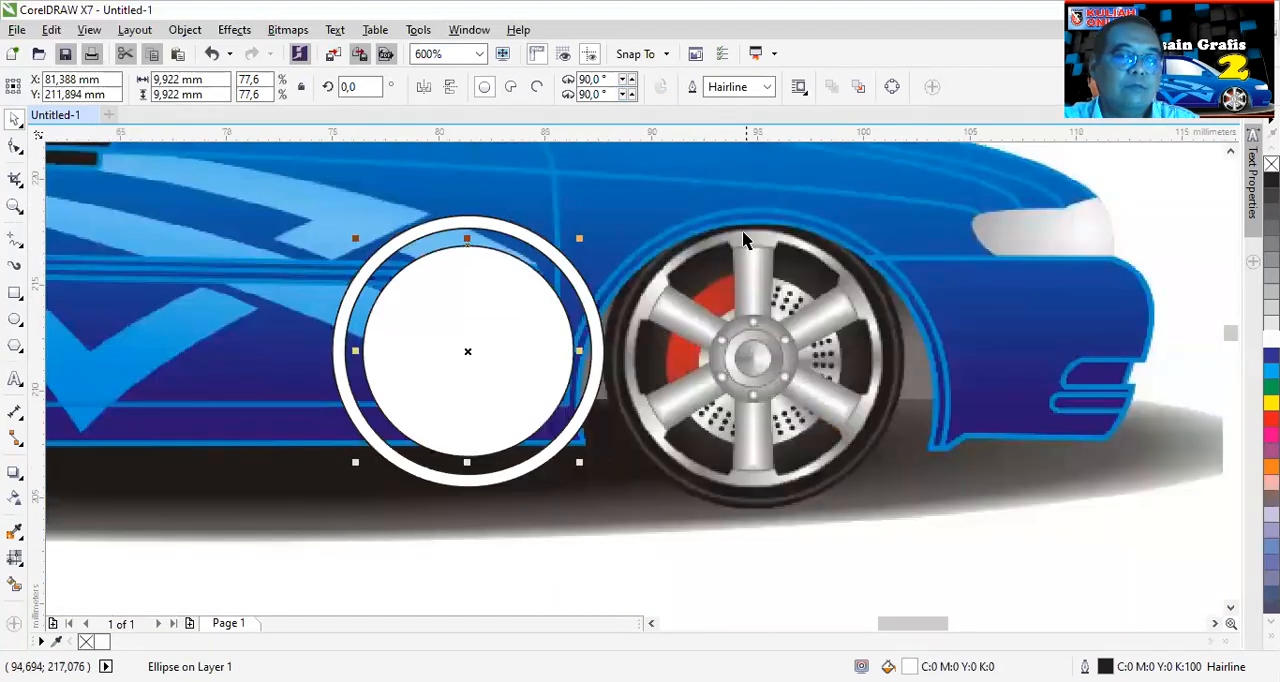
{"action": "scroll", "coordinate": [742, 238], "scroll_direction": "up", "scroll_amount": 1}
{"action": "scroll", "coordinate": [759, 248], "scroll_direction": "up", "scroll_amount": 1}
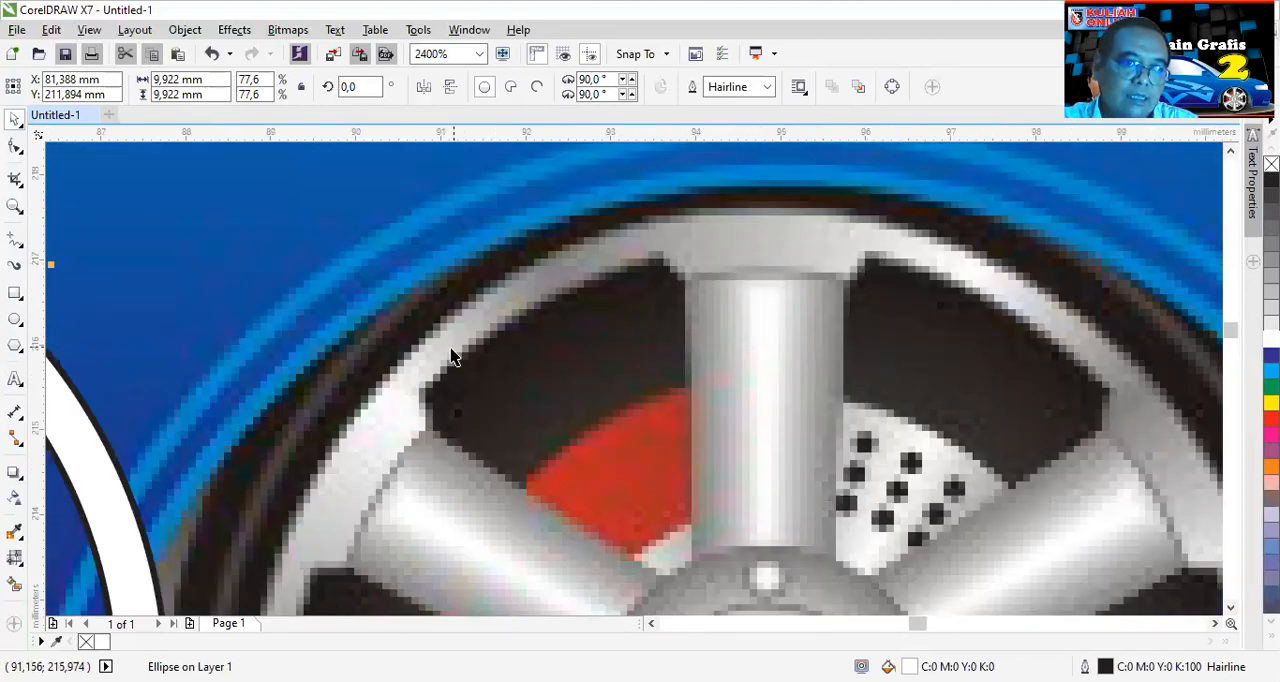
{"action": "scroll", "coordinate": [654, 400], "scroll_direction": "down", "scroll_amount": 2}
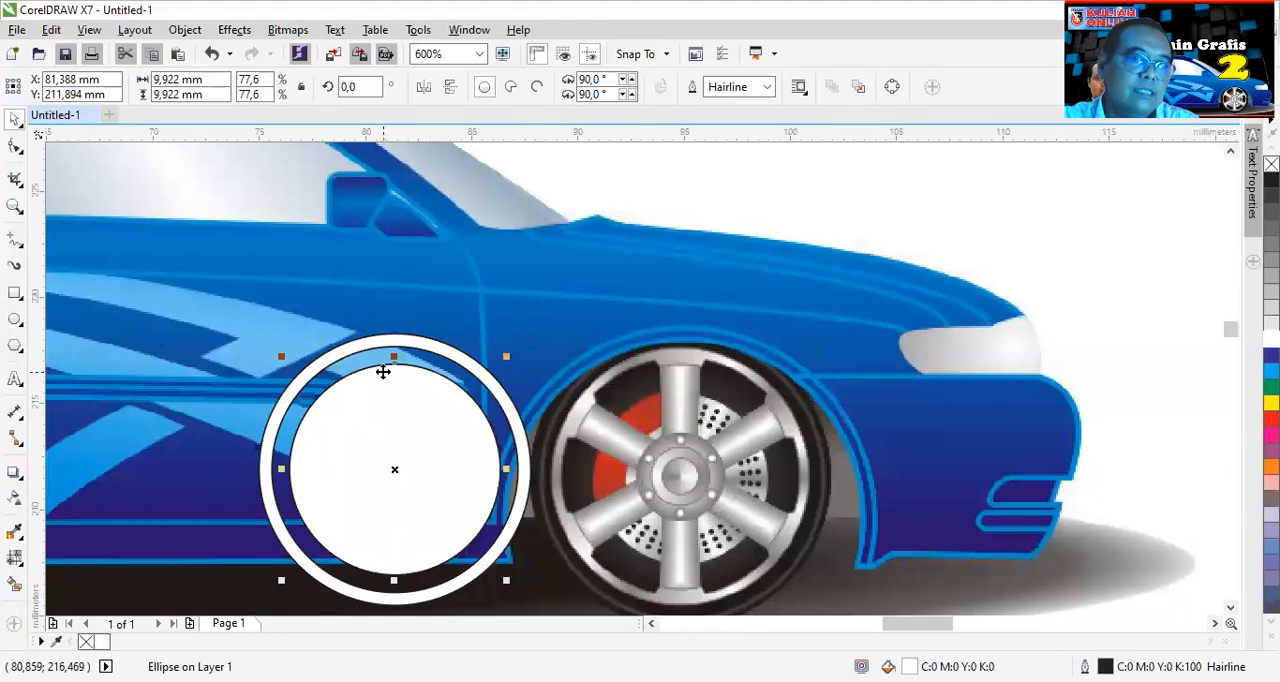
{"action": "scroll", "coordinate": [383, 371], "scroll_direction": "up", "scroll_amount": 1}
{"action": "scroll", "coordinate": [400, 319], "scroll_direction": "up", "scroll_amount": 1}
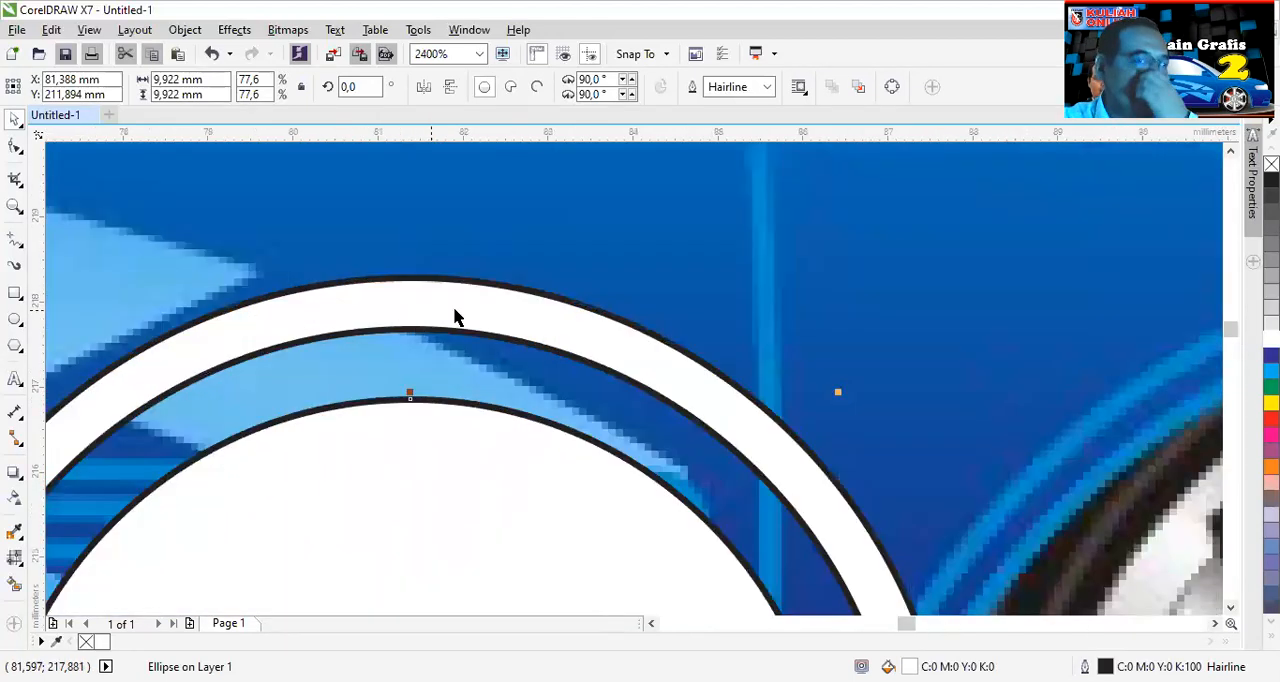
{"action": "left_click", "coordinate": [17, 298]}
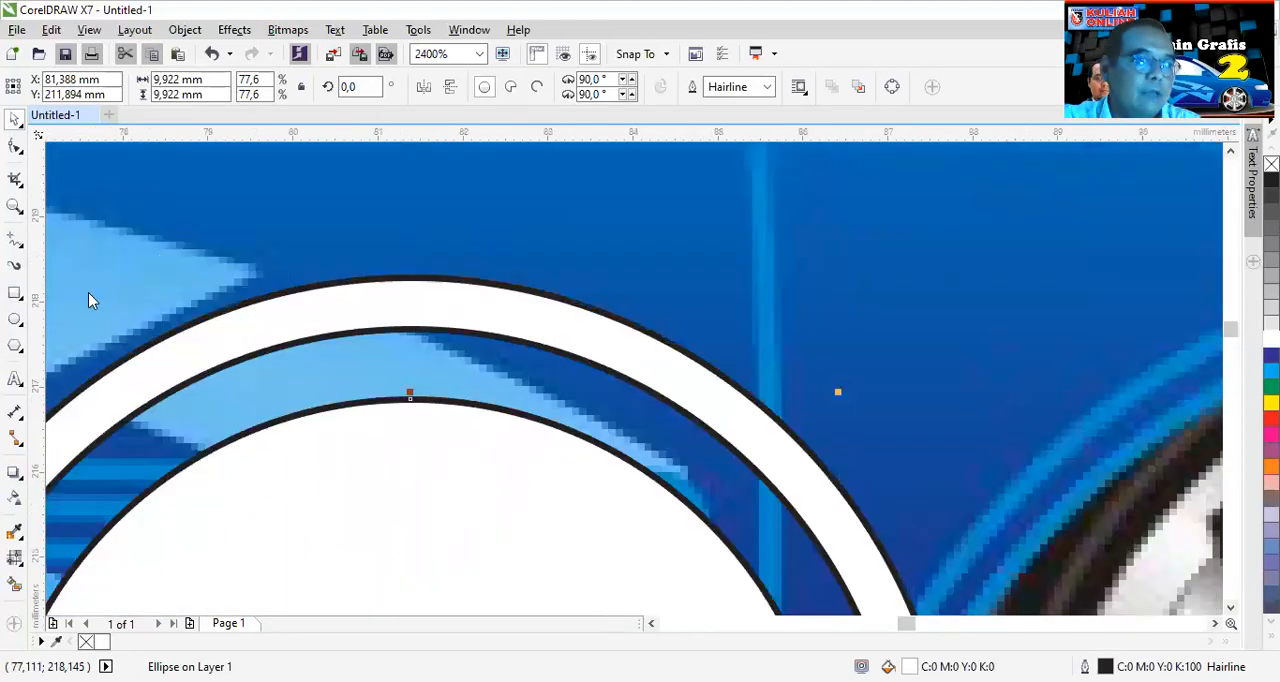
{"action": "left_click_drag", "start_coordinate": [370, 307], "coordinate": [487, 387]}
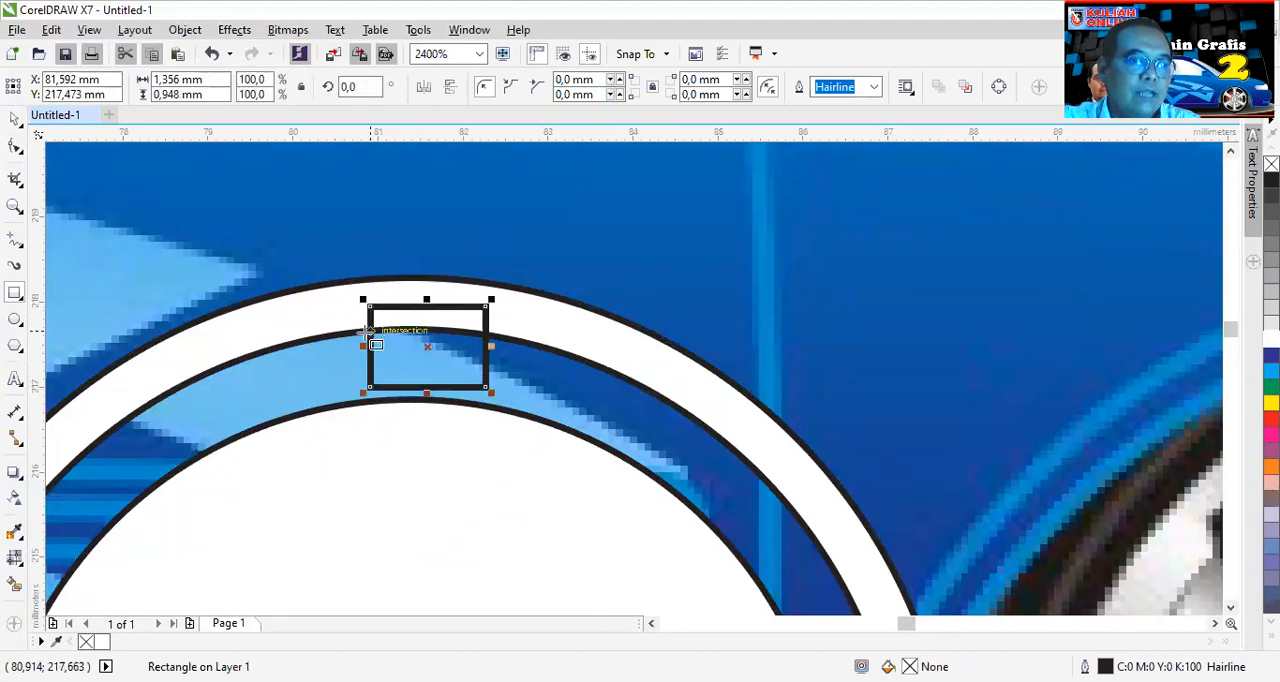
{"action": "left_click_drag", "start_coordinate": [360, 346], "coordinate": [345, 344]}
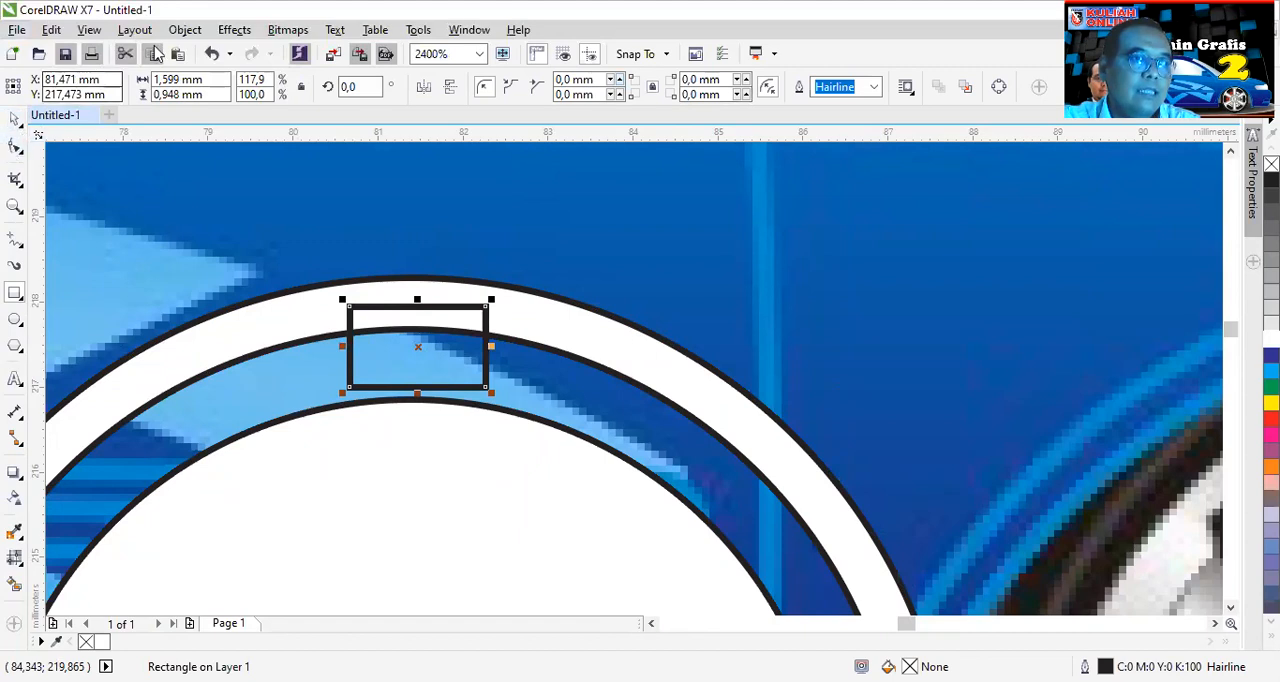
- Convert the rectangle to curves and move its two lower corner nodes inward to form a tapered trapezoid
{"action": "left_click", "coordinate": [185, 29]}
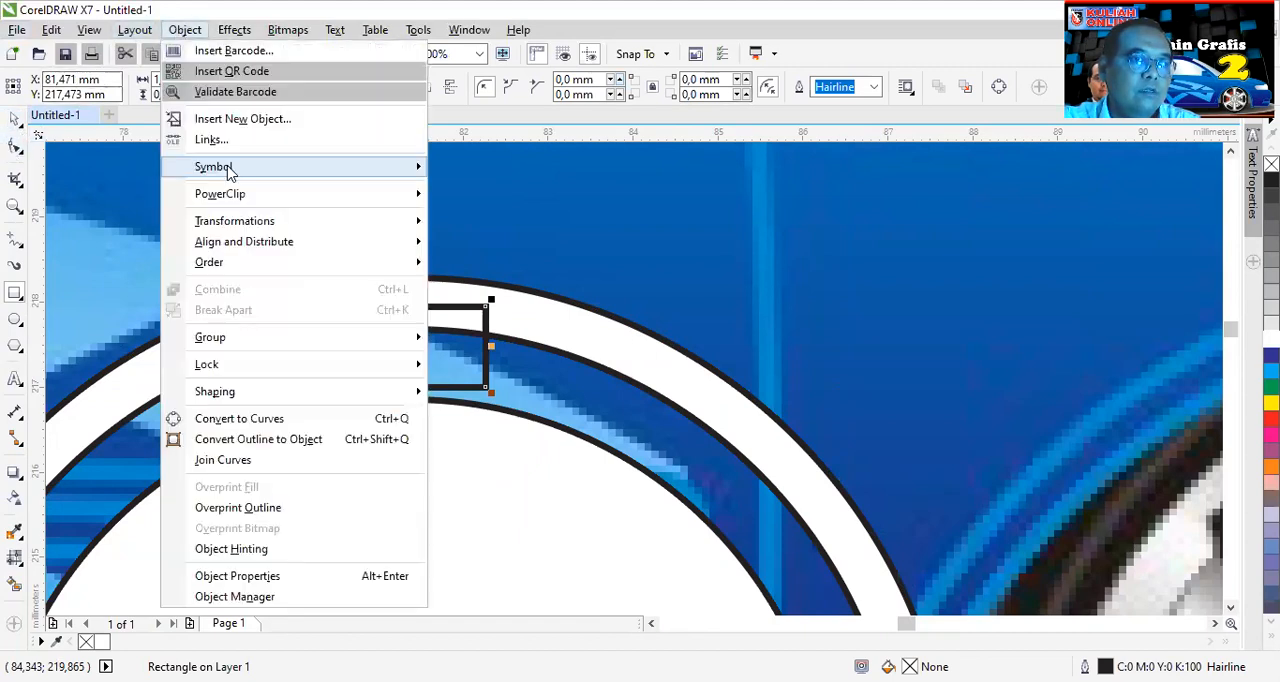
{"action": "left_click", "coordinate": [272, 414]}
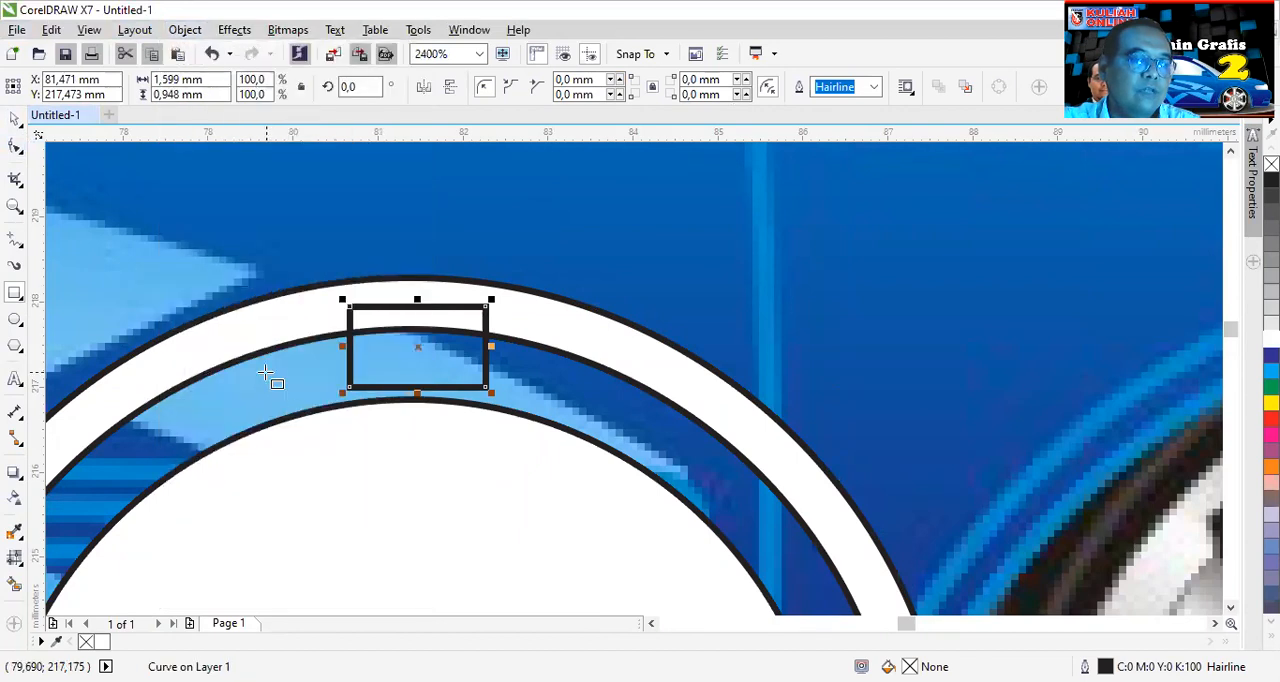
{"action": "left_click", "coordinate": [15, 148]}
{"action": "scroll", "coordinate": [434, 400], "scroll_direction": "up", "scroll_amount": 2}
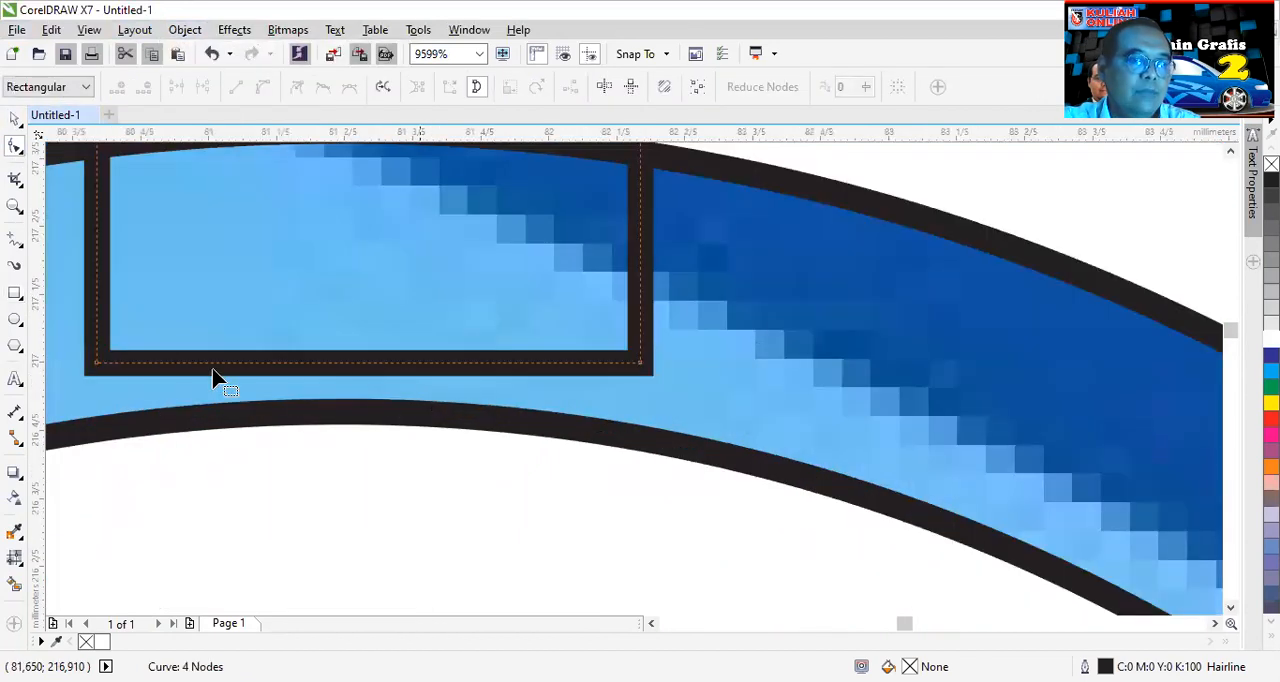
{"action": "left_click_drag", "start_coordinate": [96, 363], "coordinate": [178, 364]}
{"action": "left_click_drag", "start_coordinate": [642, 368], "coordinate": [534, 363]}
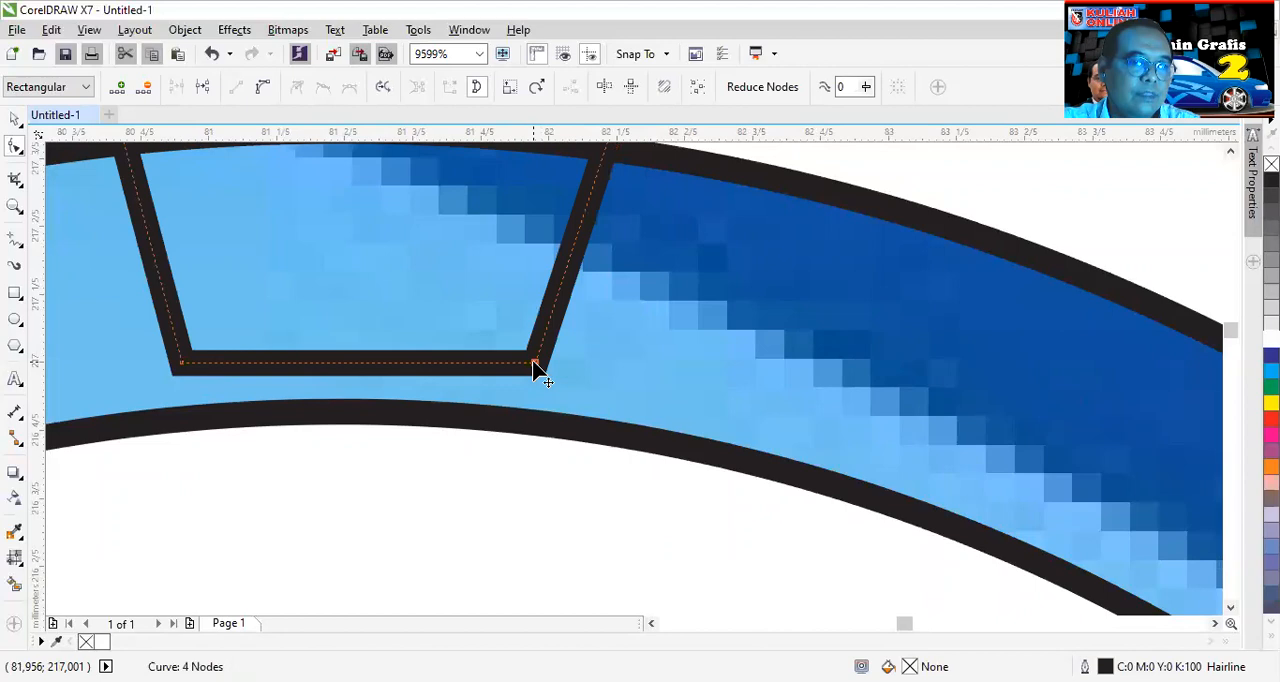
{"action": "scroll", "coordinate": [521, 349], "scroll_direction": "down", "scroll_amount": 1}
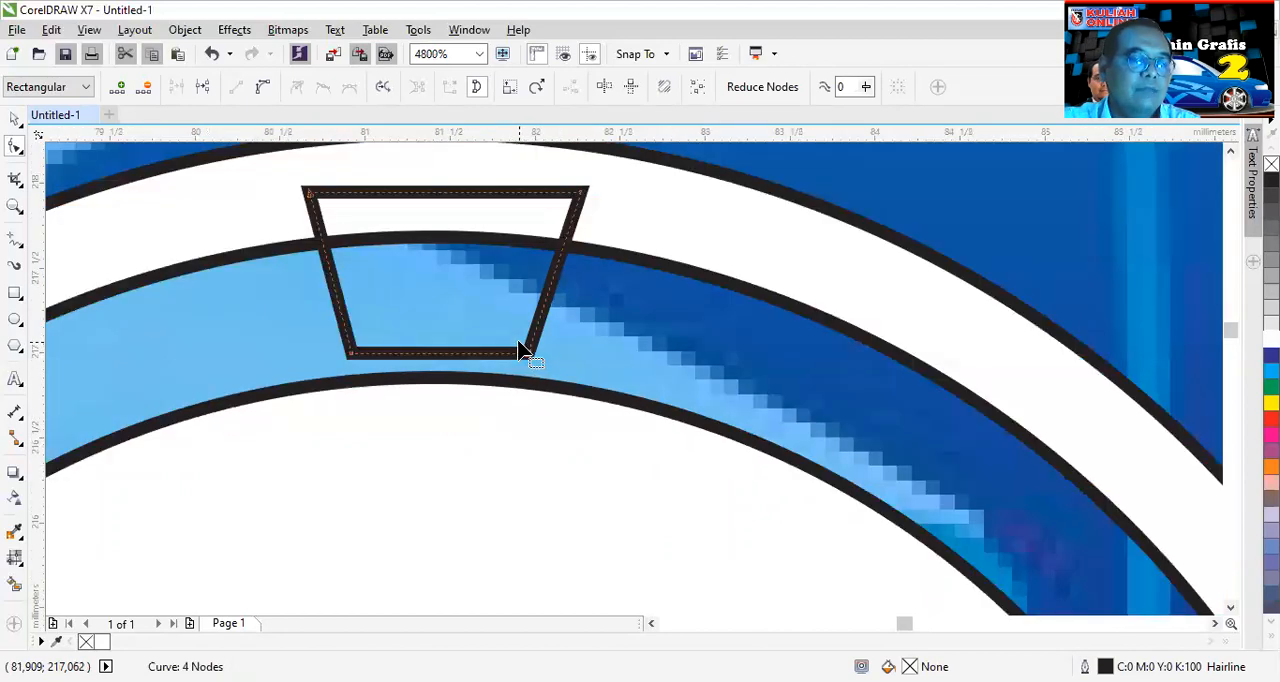
- Move the trapezoid down until its narrow lower edge sits on the top of the inner circle
{"action": "scroll", "coordinate": [521, 349], "scroll_direction": "down", "scroll_amount": 1}
{"action": "key", "text": "space"}
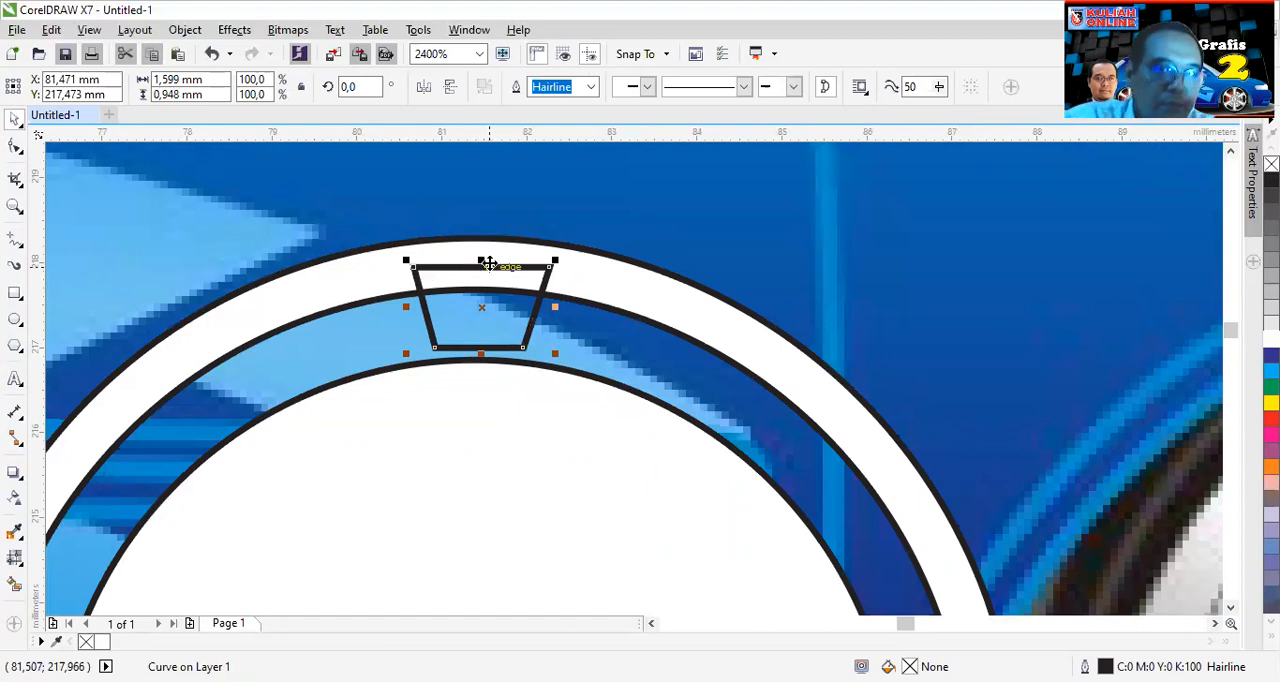
{"action": "left_click_drag", "start_coordinate": [490, 263], "coordinate": [493, 277]}
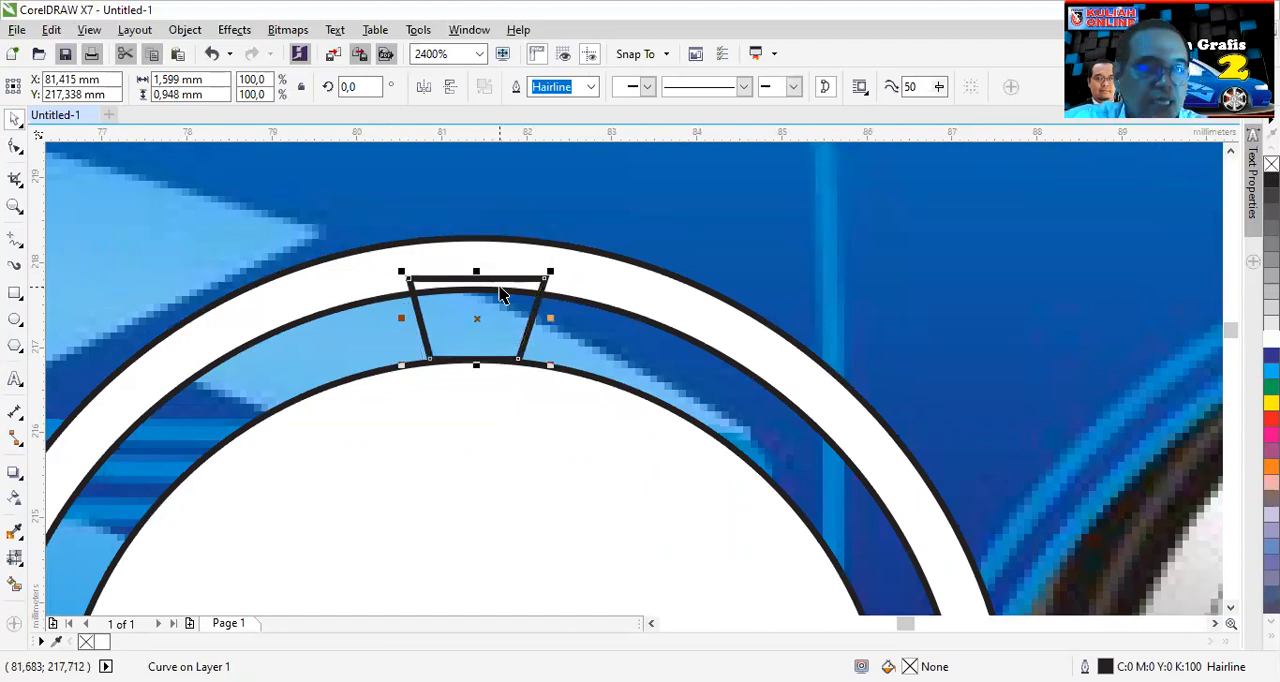
- Centre the trapezoid horizontally on the outer ring with Align and Distribute
{"action": "left_click", "coordinate": [724, 309], "text": "shift"}
{"action": "left_click", "coordinate": [900, 87]}
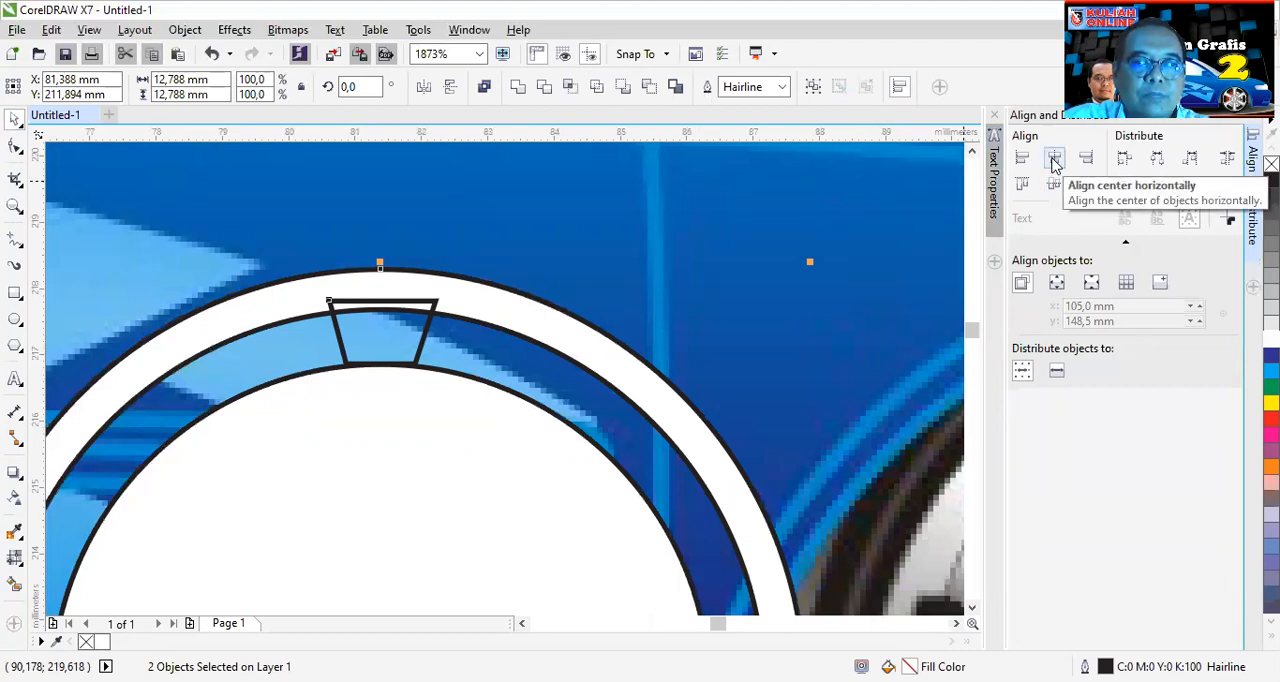
{"action": "left_click", "coordinate": [1053, 160]}
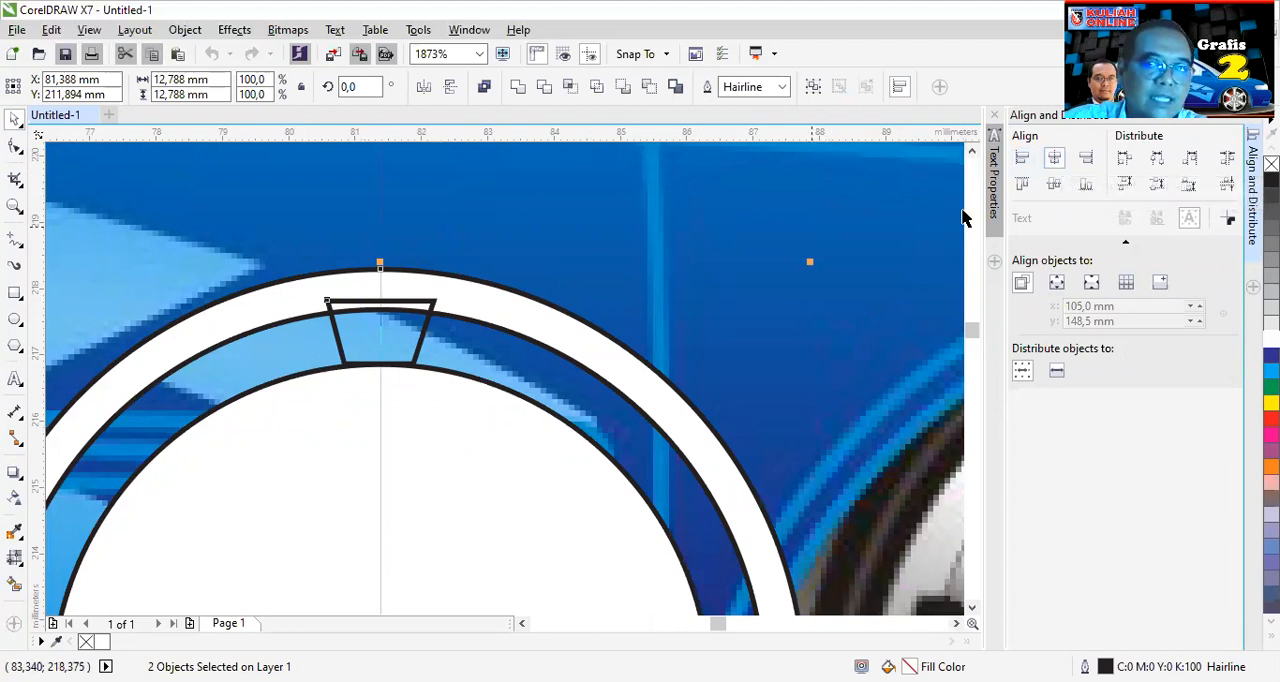
{"action": "left_click", "coordinate": [1253, 114]}
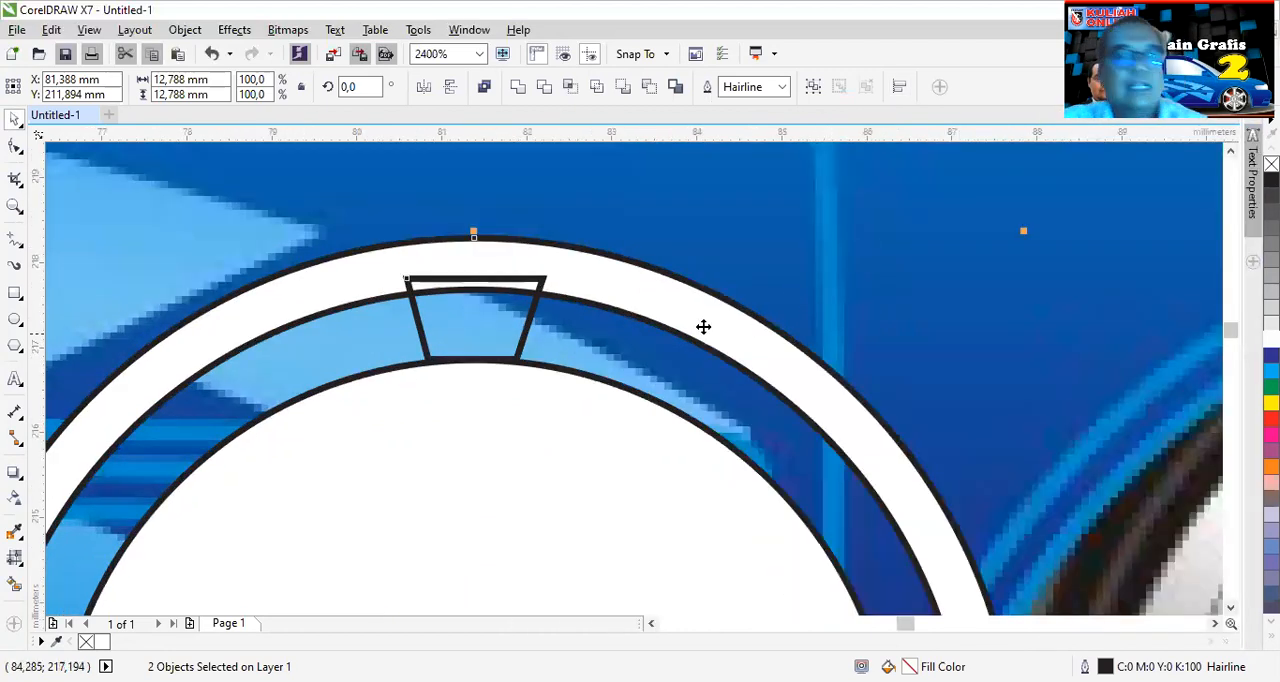
- Move the trapezoid's centre of rotation to the centre of the circles
{"action": "scroll", "coordinate": [622, 340], "scroll_direction": "down", "scroll_amount": 2}
{"action": "scroll", "coordinate": [600, 336], "scroll_direction": "up", "scroll_amount": 2}
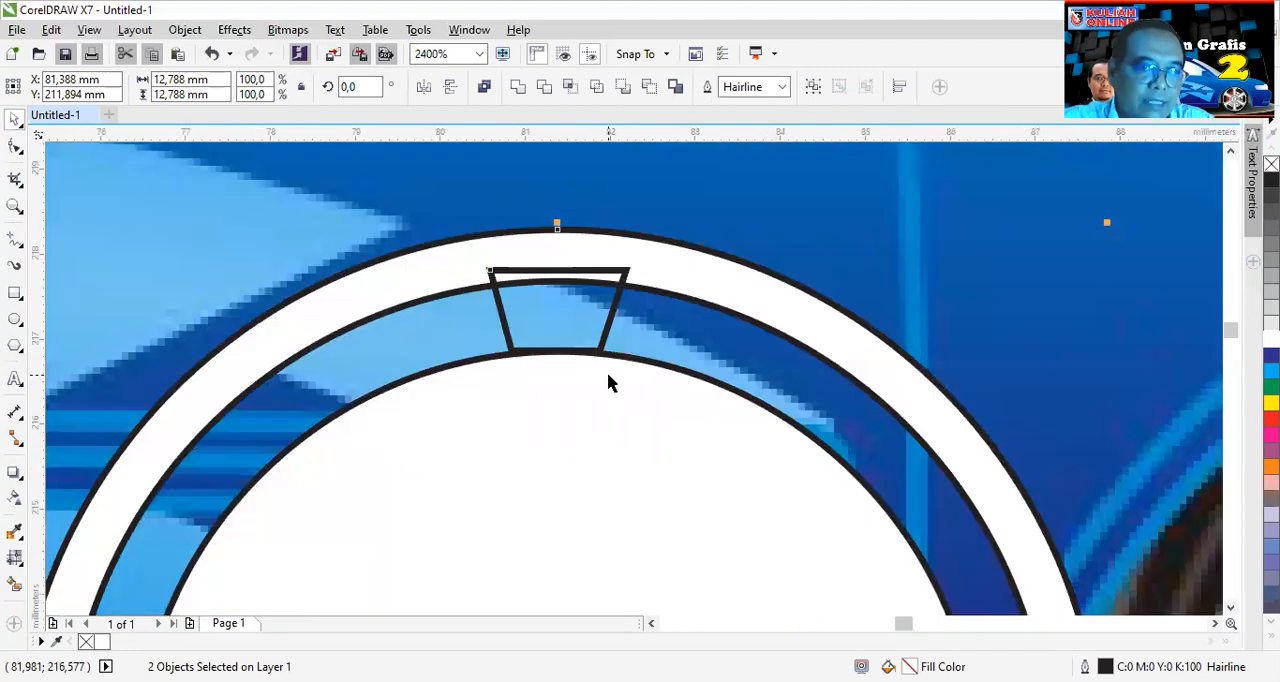
{"action": "scroll", "coordinate": [593, 331], "scroll_direction": "down", "scroll_amount": 1}
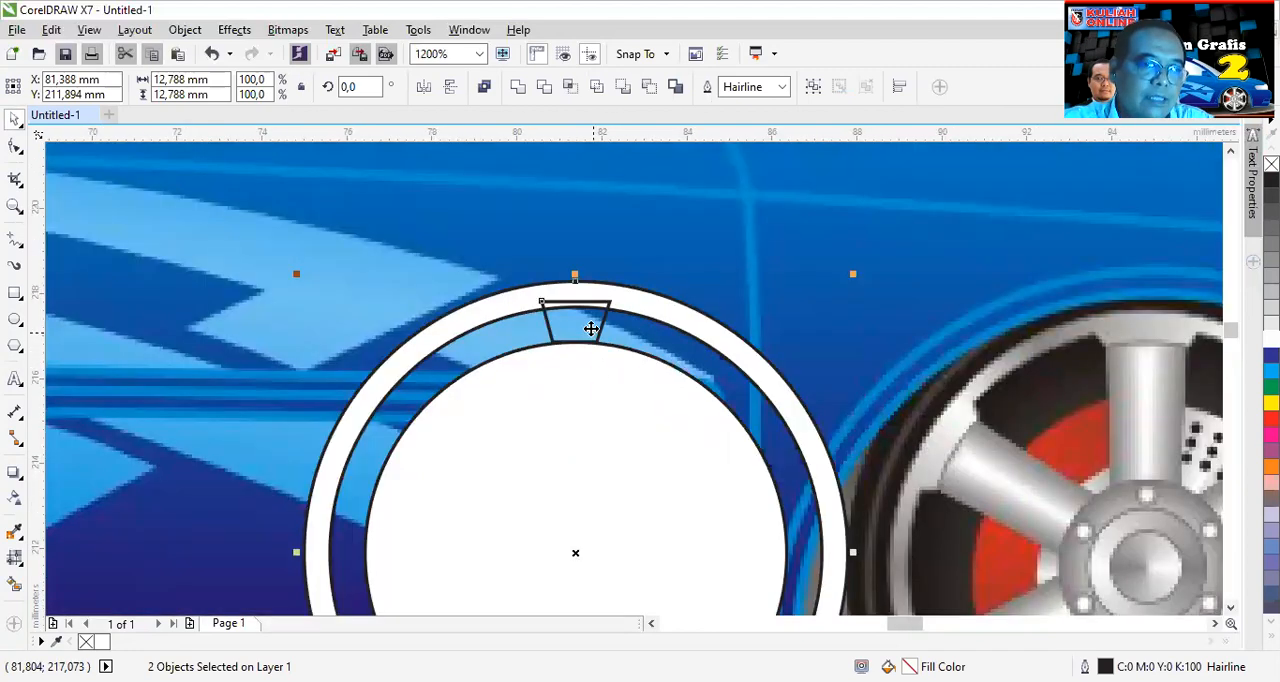
{"action": "left_click", "coordinate": [923, 306]}
{"action": "left_click", "coordinate": [568, 326]}
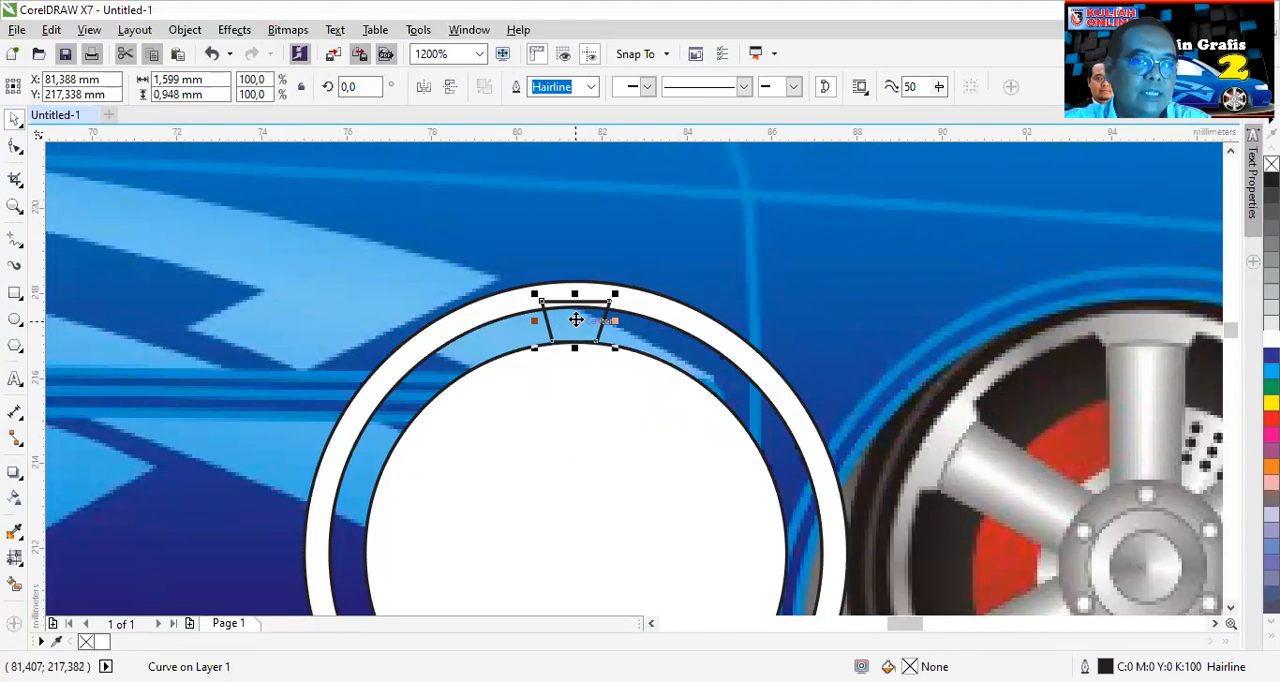
{"action": "left_click", "coordinate": [576, 322]}
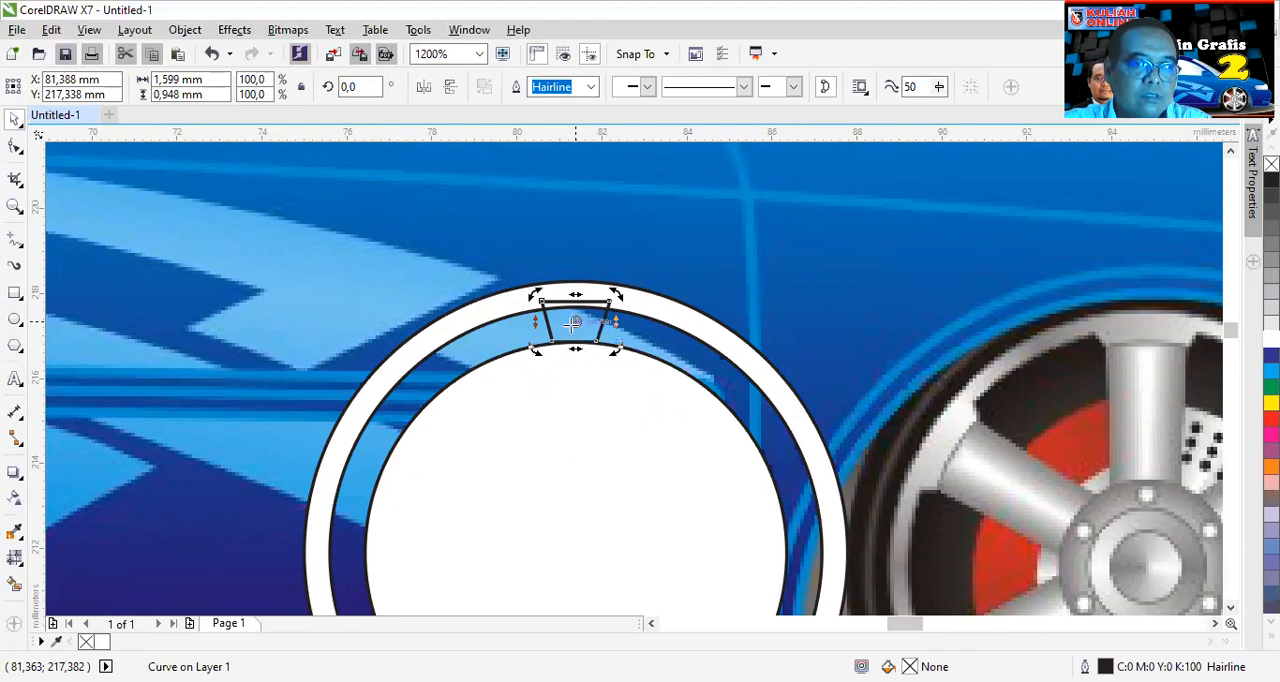
{"action": "mouse_move", "coordinate": [571, 406]}
{"action": "left_mouse_down"}
{"action": "mouse_move", "coordinate": [586, 470]}
{"action": "mouse_move", "coordinate": [575, 553]}
{"action": "left_mouse_up"}
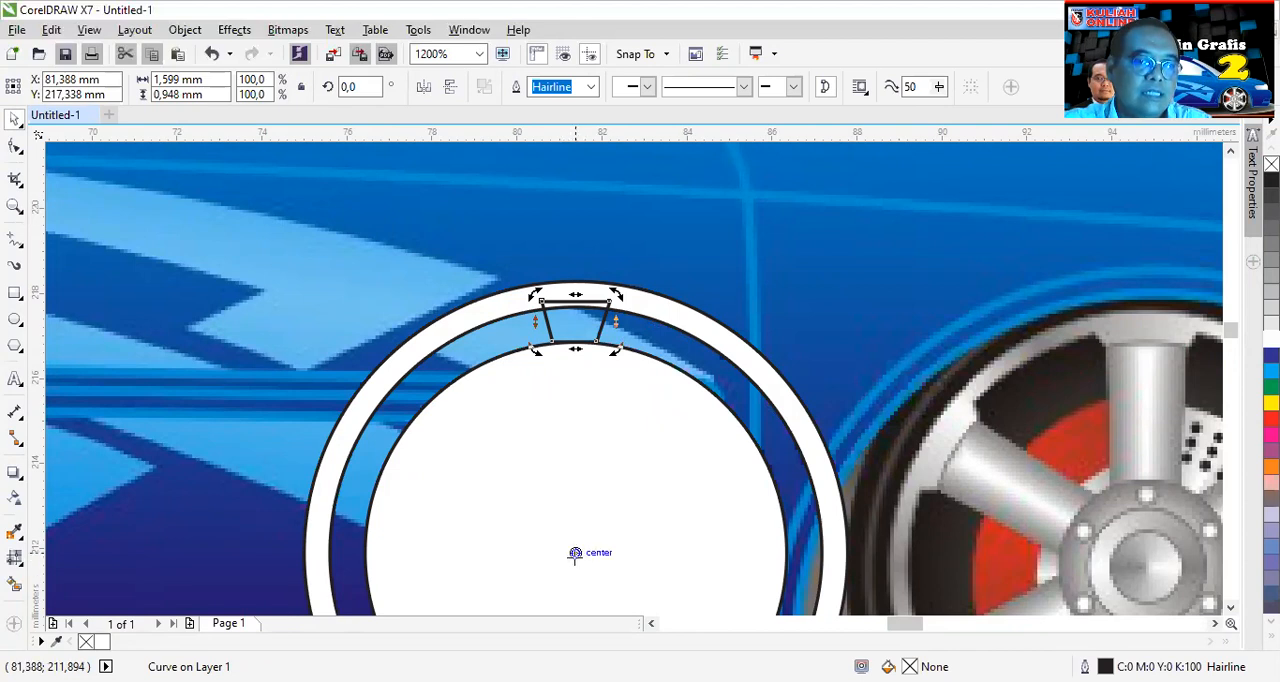
{"action": "left_click", "coordinate": [575, 556]}
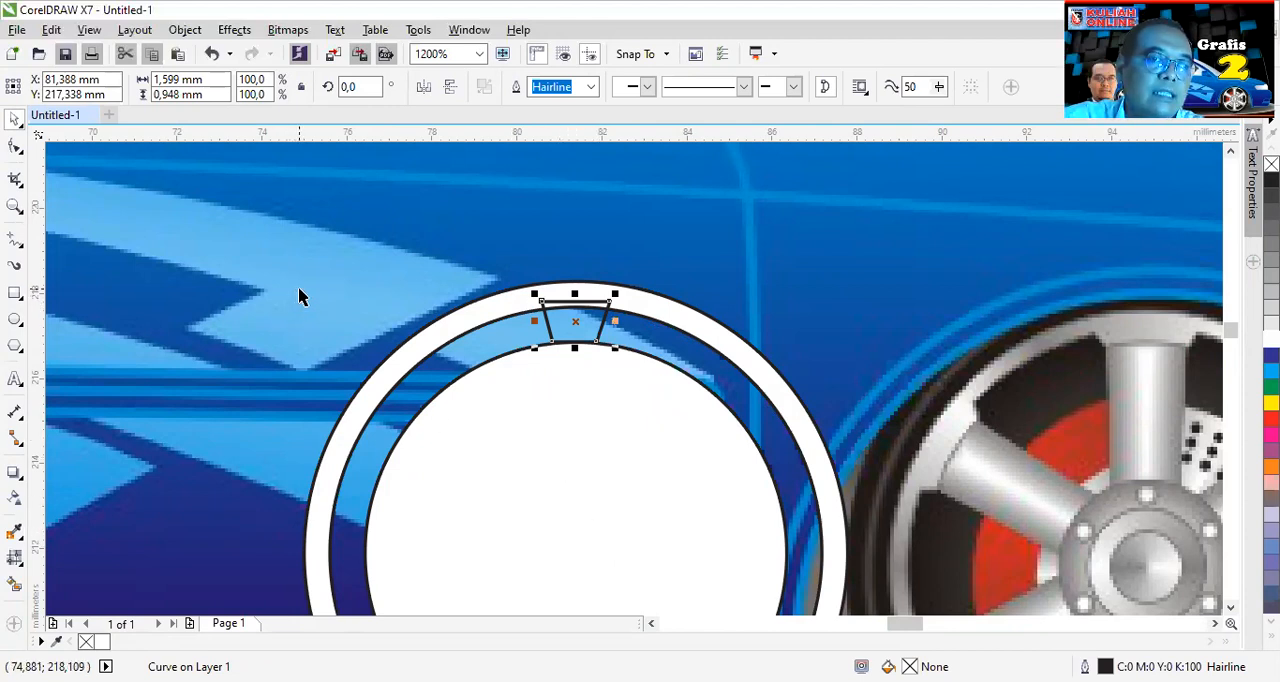
- Check the horizontal and vertical duplicate distance settings with nothing selected
{"action": "key", "text": "Escape"}
{"action": "scroll", "coordinate": [517, 291], "scroll_direction": "down", "scroll_amount": 1}
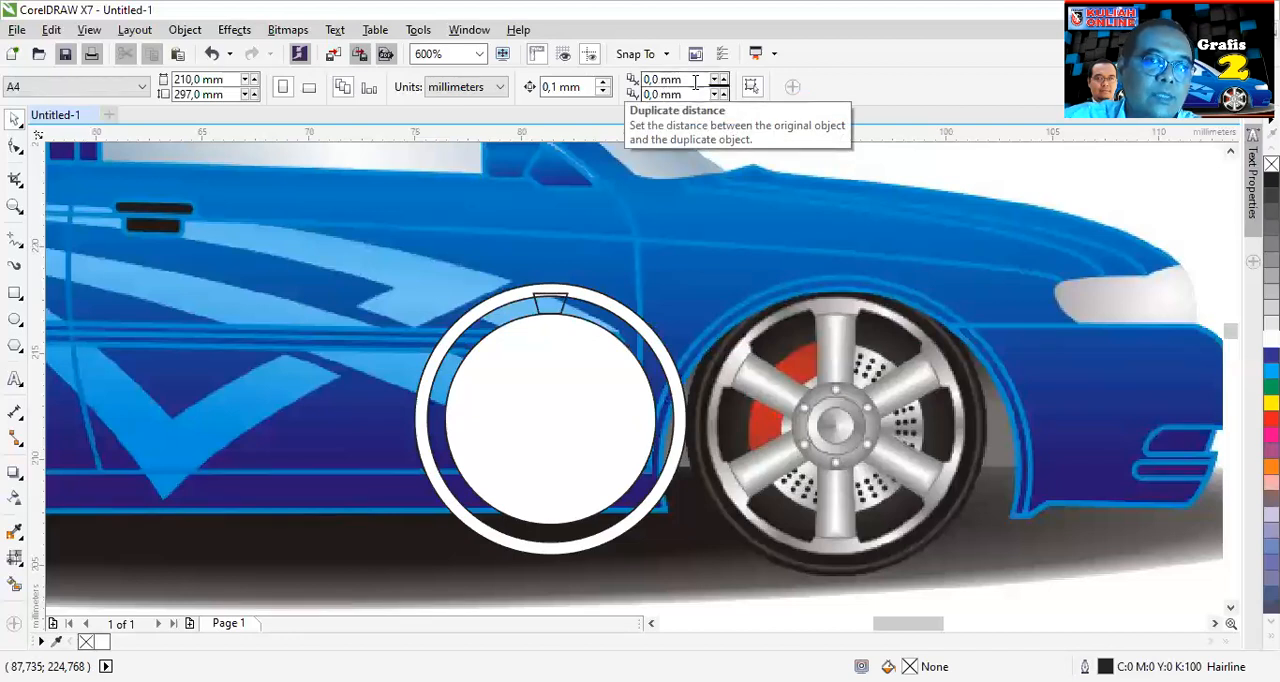
{"action": "left_click", "coordinate": [661, 81]}
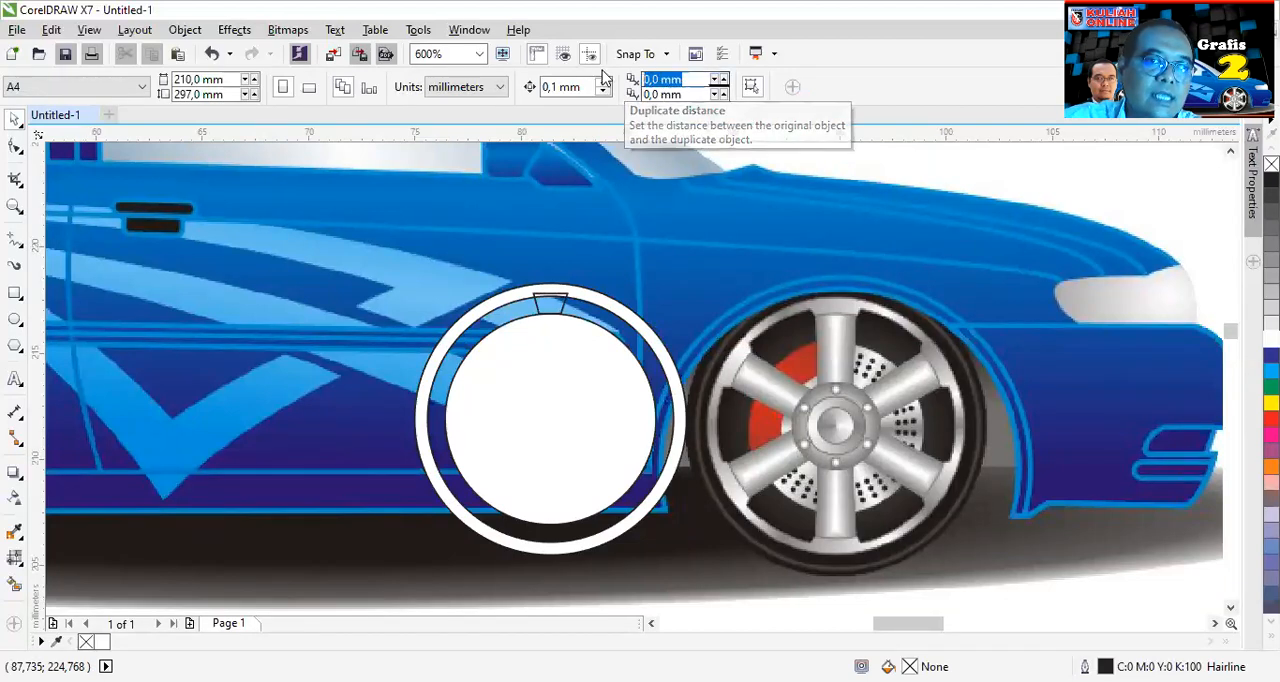
{"action": "left_click", "coordinate": [693, 94]}
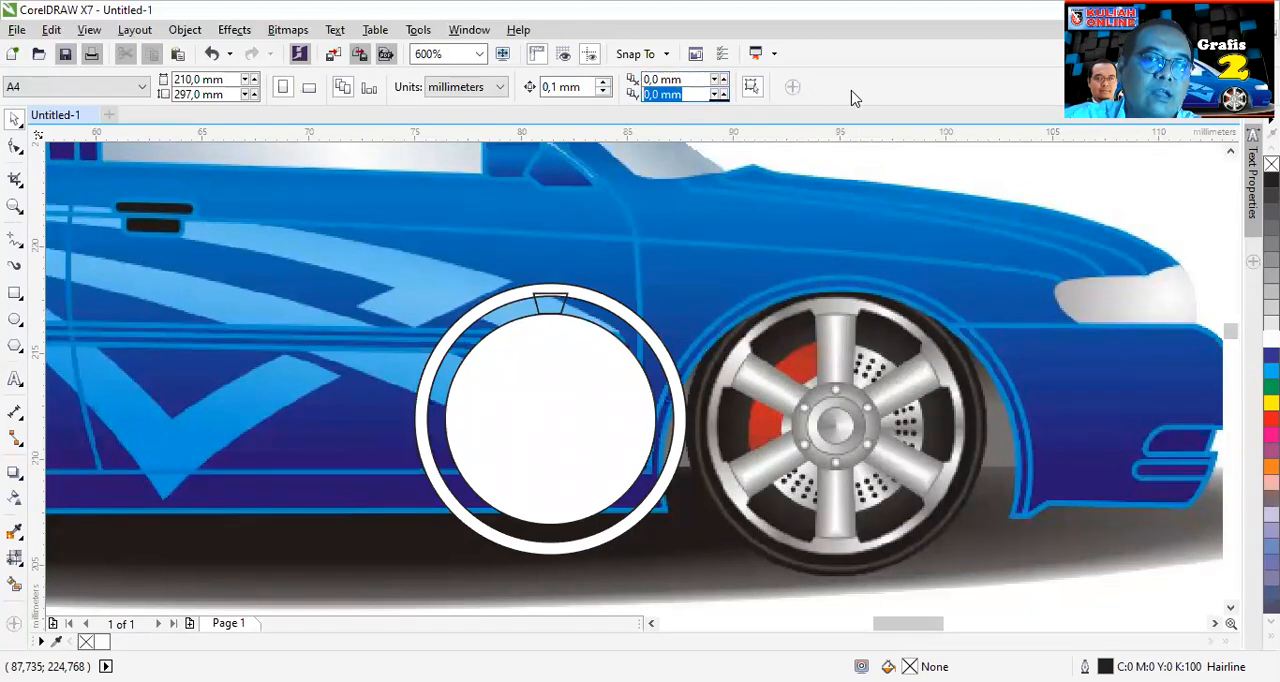
- Create a copy of the trapezoid rotated 60° about the wheel's centre
{"action": "scroll", "coordinate": [558, 307], "scroll_direction": "up", "scroll_amount": 2}
{"action": "left_click", "coordinate": [558, 305]}
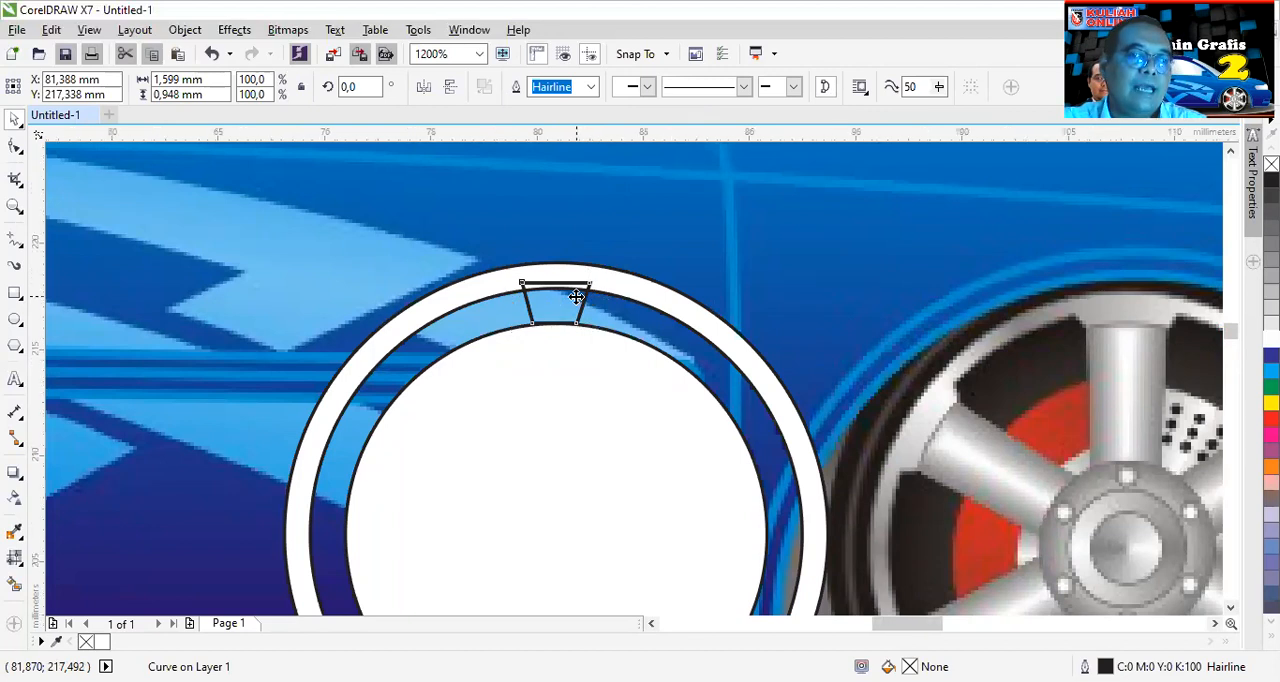
{"action": "scroll", "coordinate": [577, 297], "scroll_direction": "down", "scroll_amount": 1}
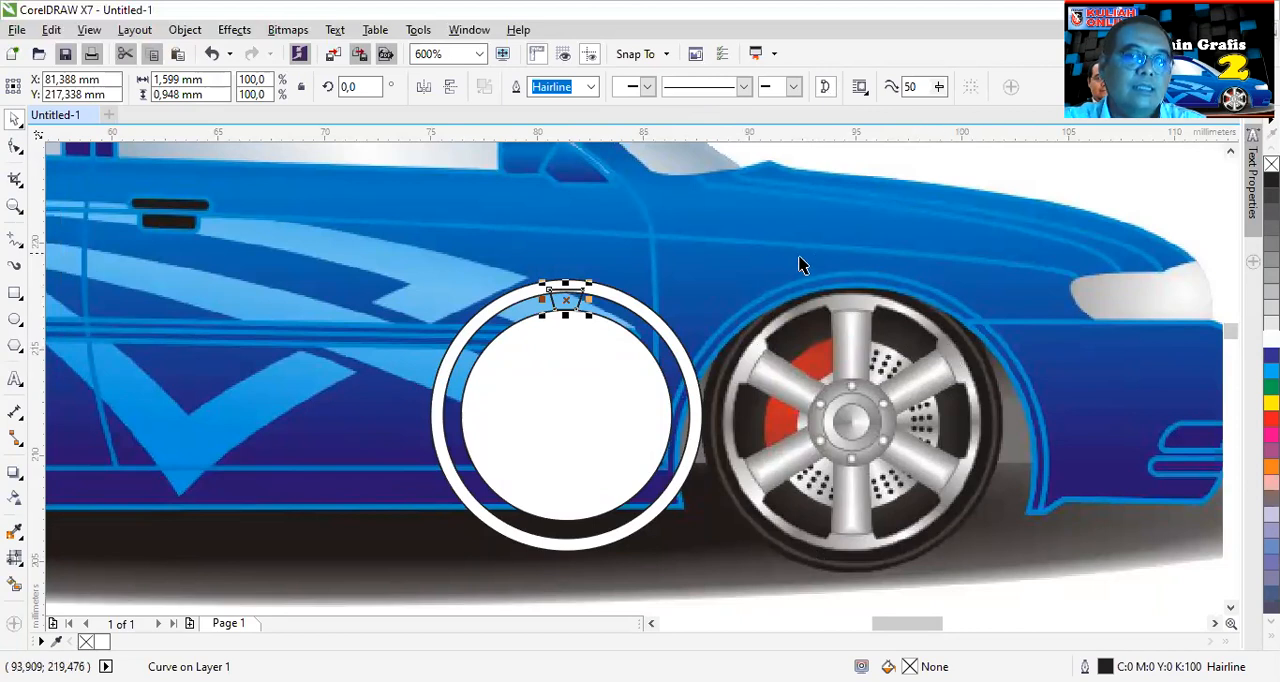
{"action": "left_click", "coordinate": [350, 86]}
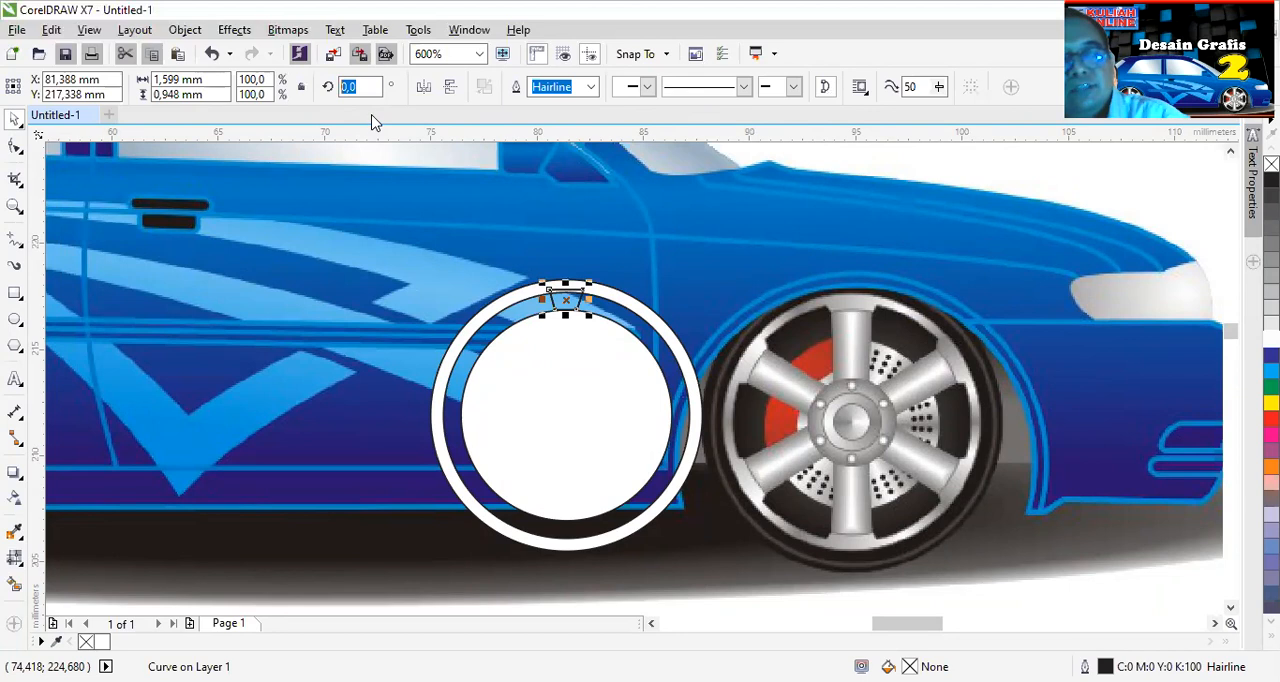
{"action": "type", "text": "60"}
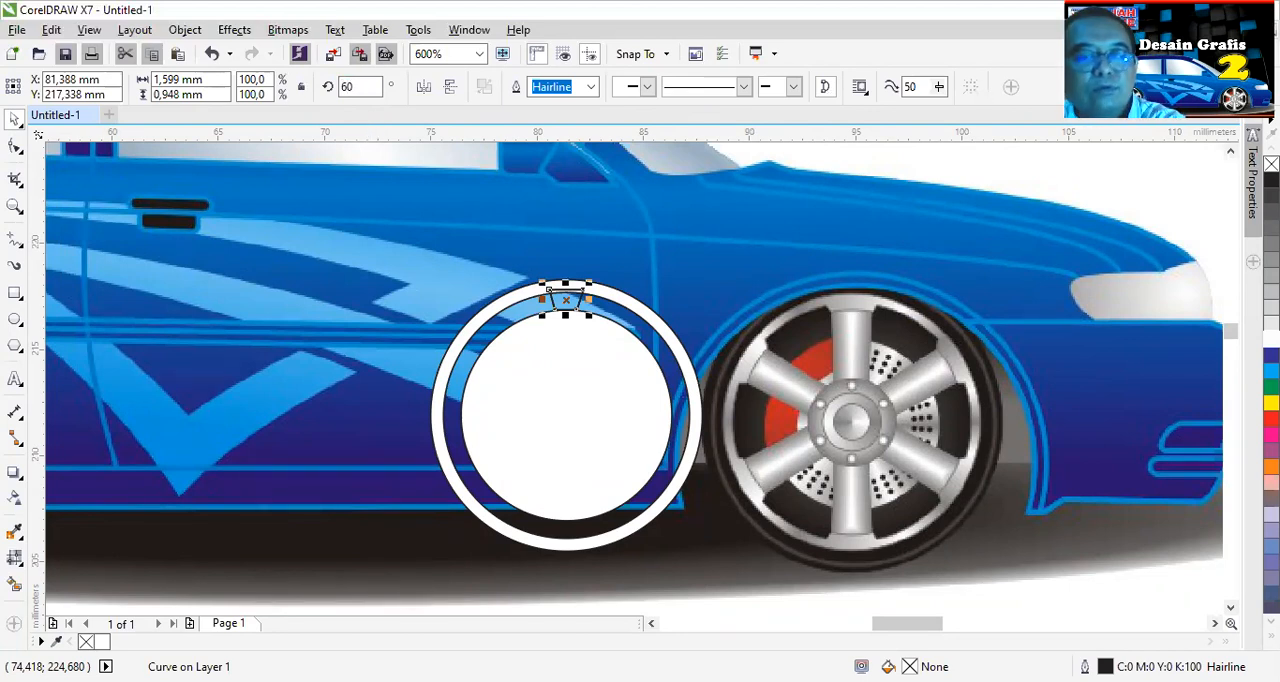
{"action": "key", "text": "Return"}
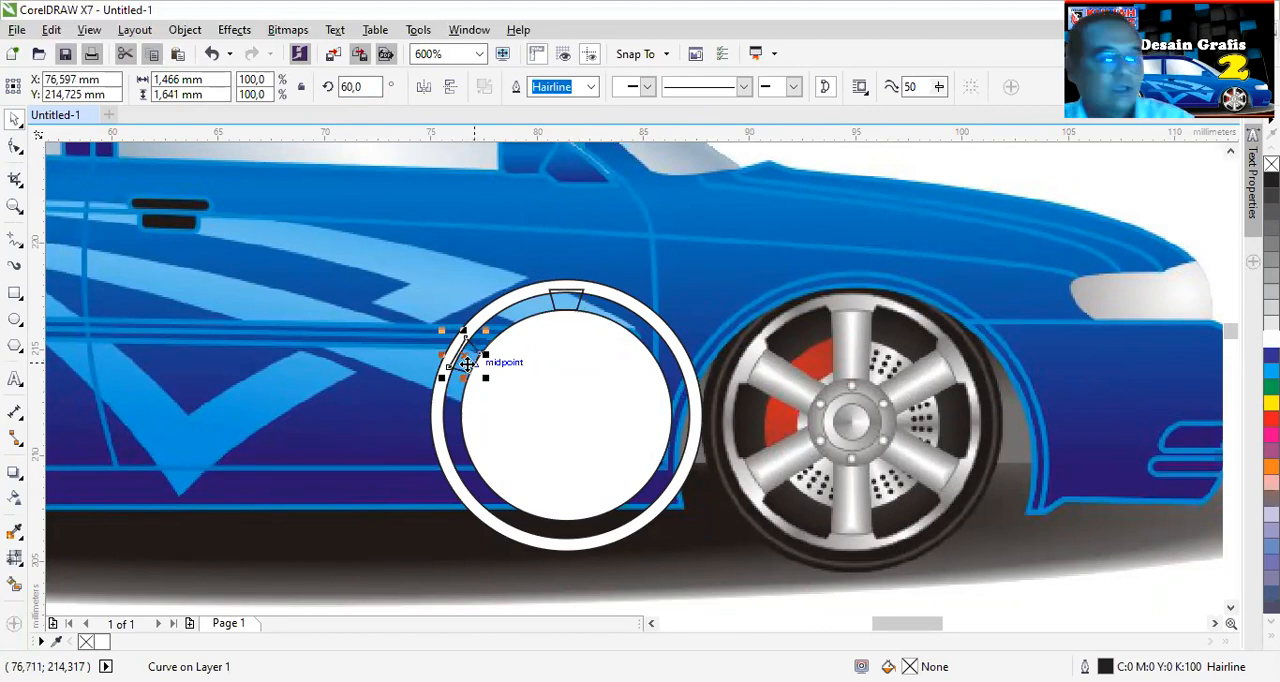
- Repeat the 60° rotated copy four more times to space six trapezoids evenly around the ring
{"action": "key", "text": "ctrl+r"}
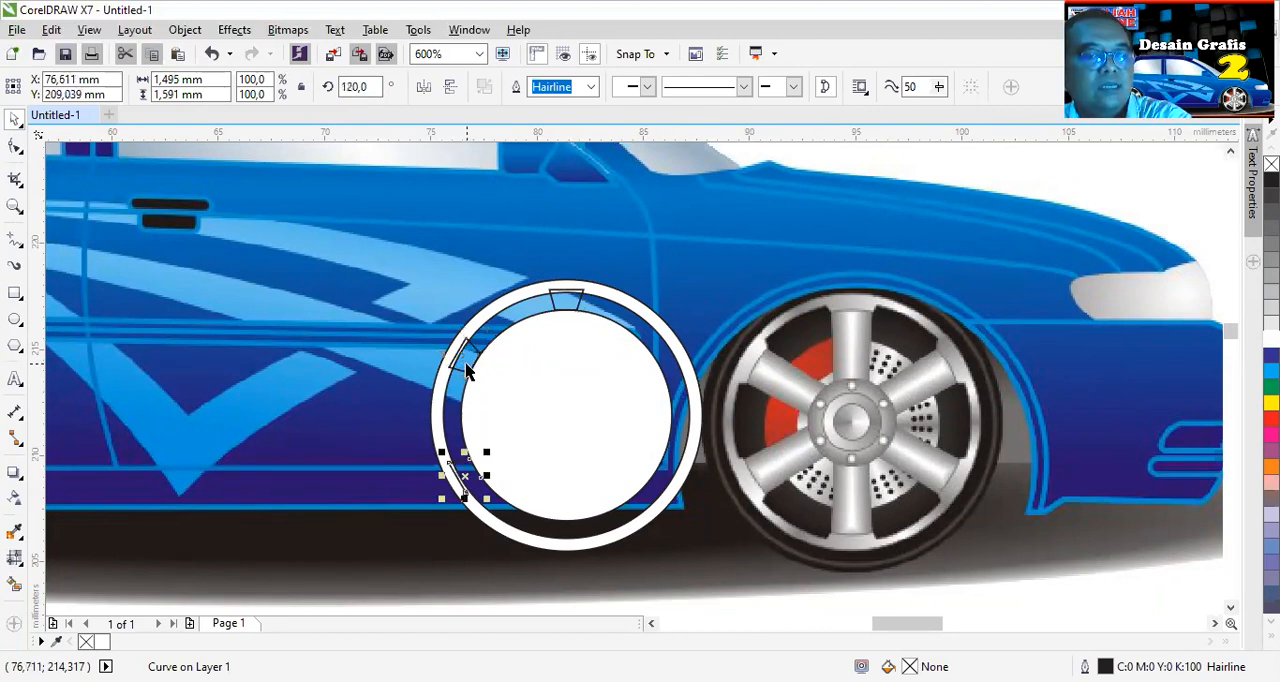
{"action": "key", "text": "ctrl+r"}
{"action": "key", "text": "ctrl+r"}
{"action": "key", "text": "ctrl+r"}
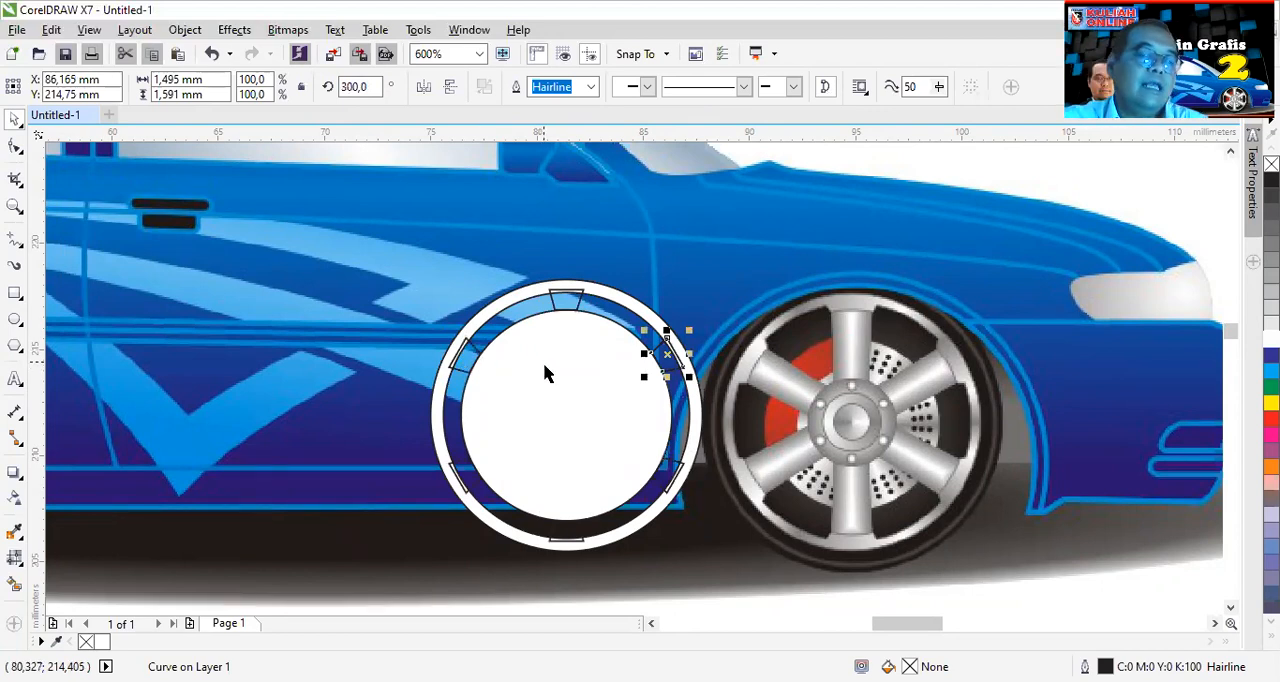
- Weld the six trapezoids and the outer ring into a single rim shape
{"action": "scroll", "coordinate": [560, 508], "scroll_direction": "up", "scroll_amount": 2}
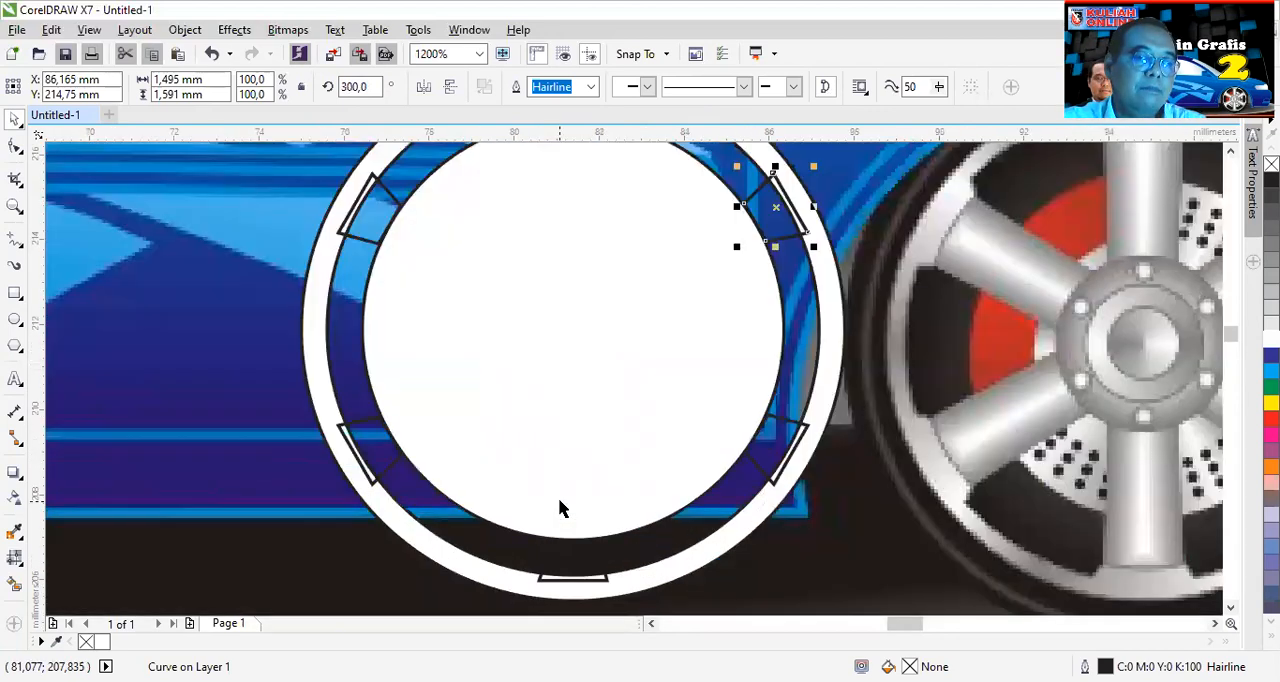
{"action": "scroll", "coordinate": [560, 508], "scroll_direction": "down", "scroll_amount": 2}
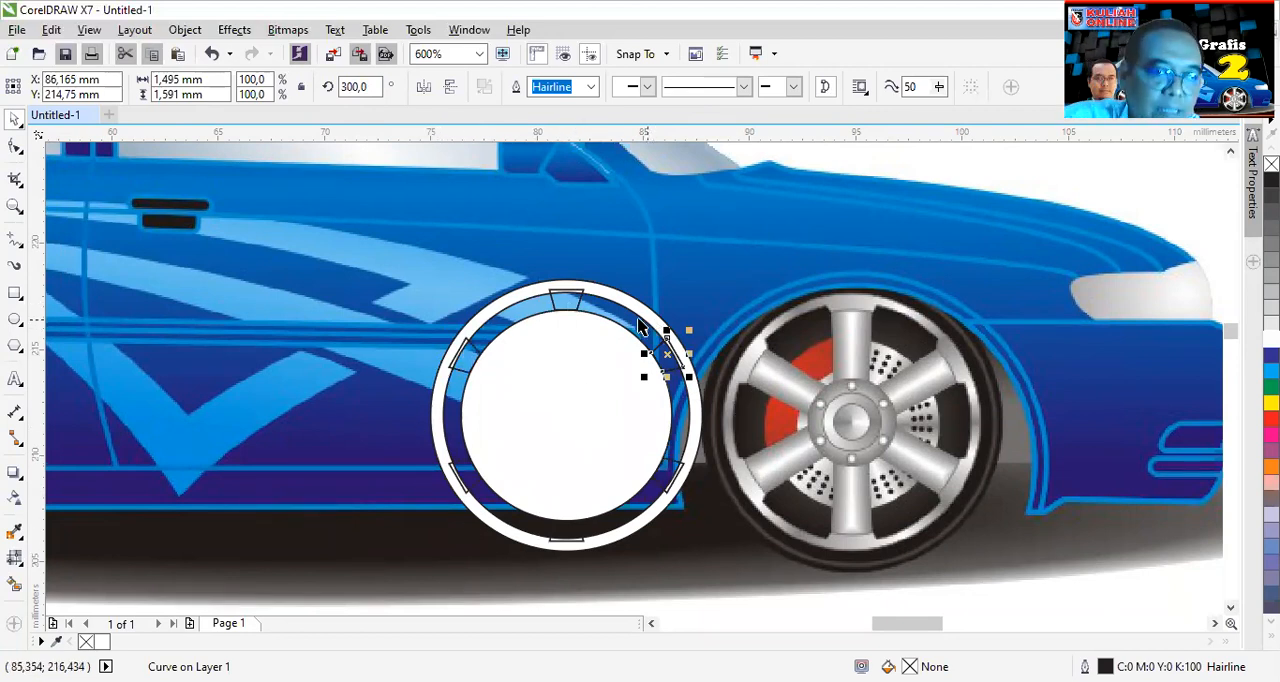
{"action": "left_click", "coordinate": [565, 299], "text": "shift"}
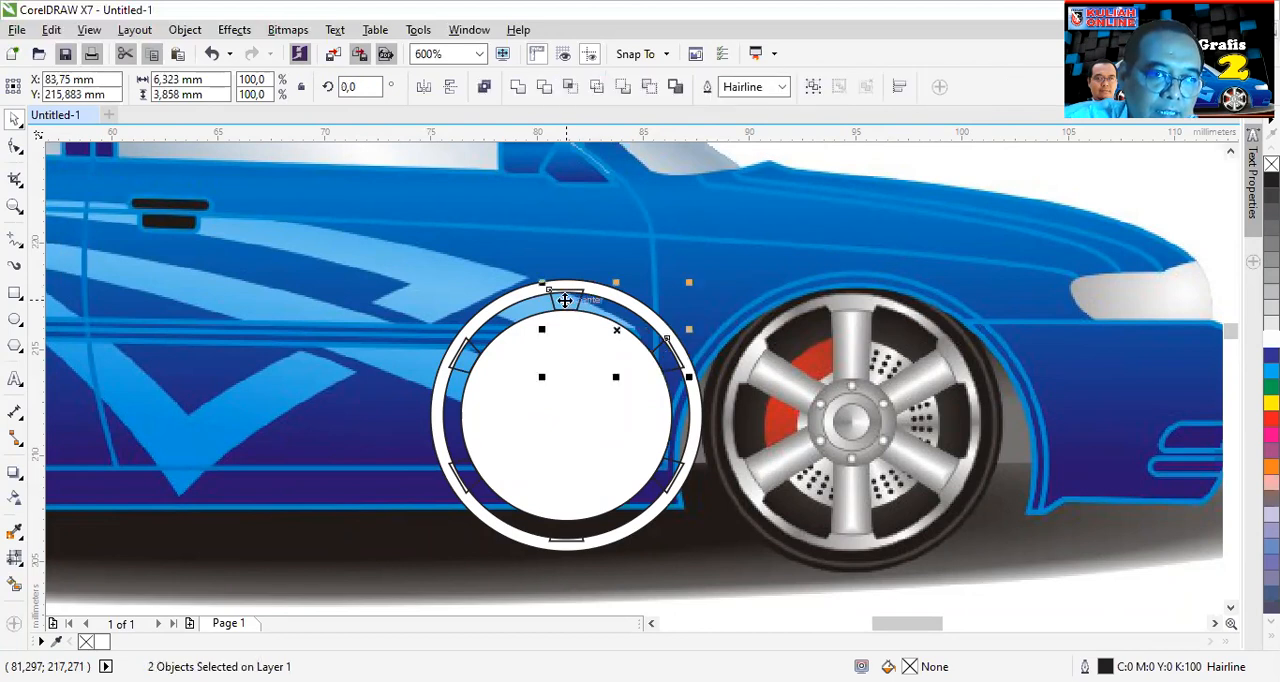
{"action": "left_click", "coordinate": [474, 352], "text": "shift"}
{"action": "left_click", "coordinate": [466, 484], "text": "shift"}
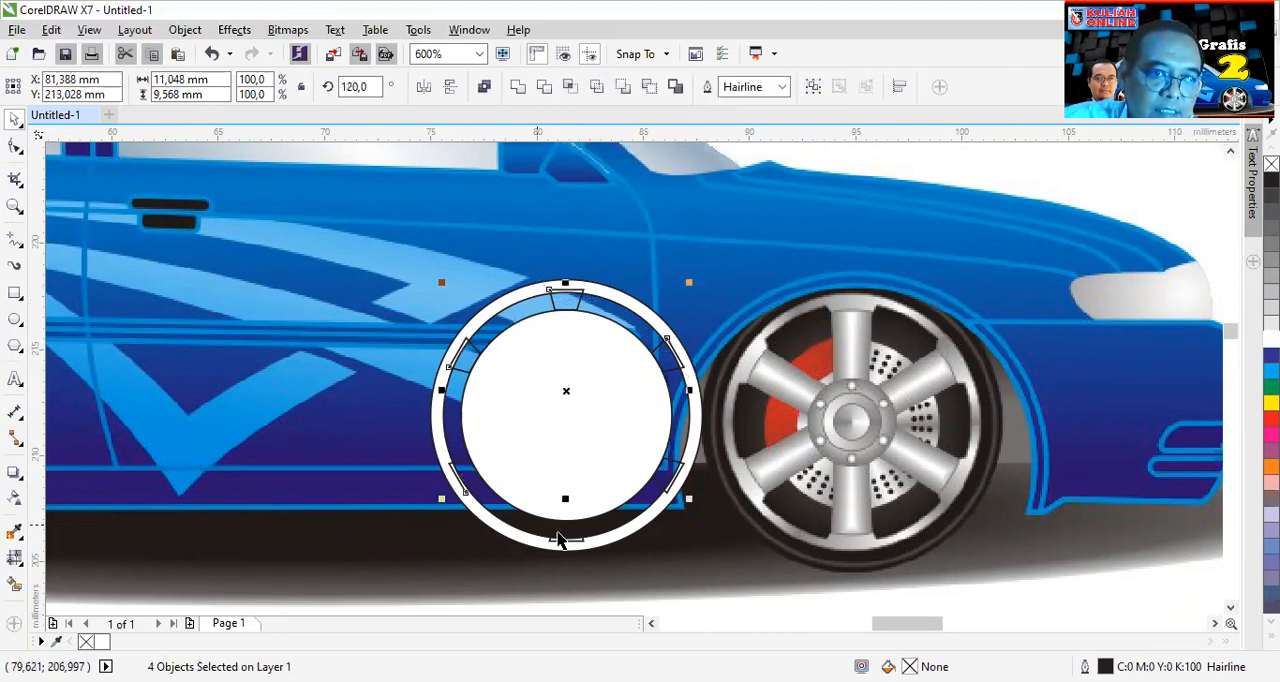
{"action": "left_click", "coordinate": [565, 540], "text": "shift"}
{"action": "left_click", "coordinate": [668, 478], "text": "shift"}
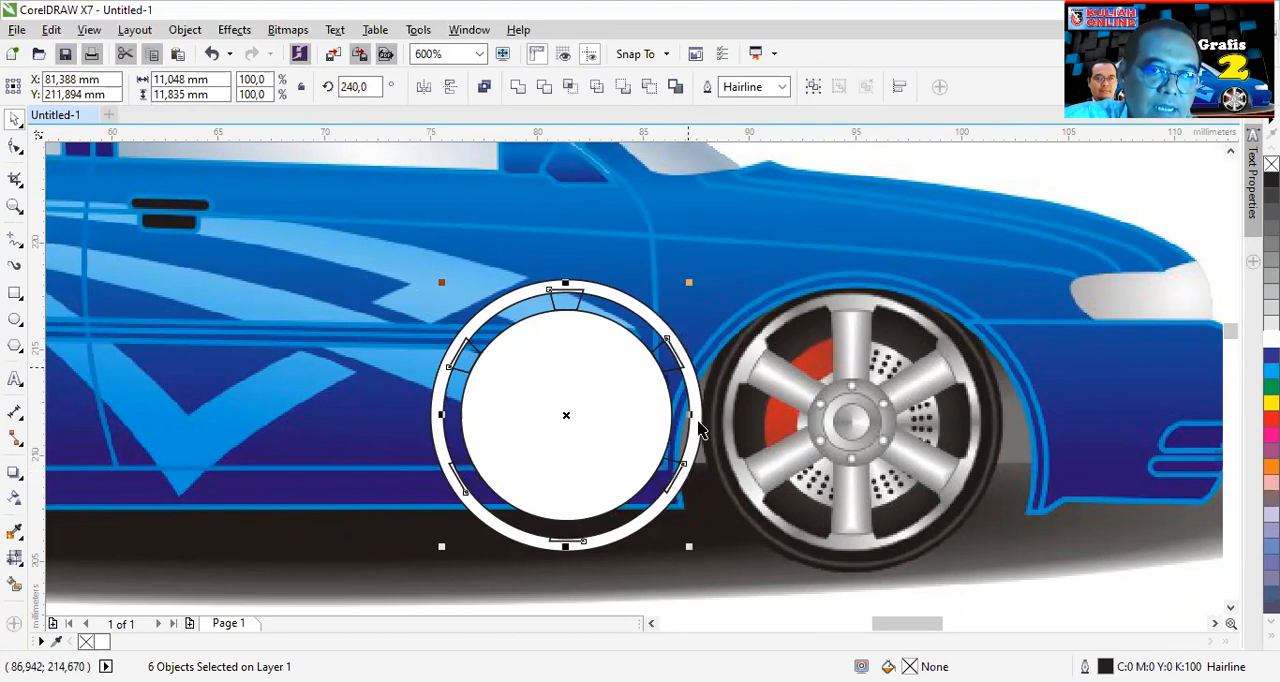
{"action": "left_click", "coordinate": [627, 307], "text": "shift"}
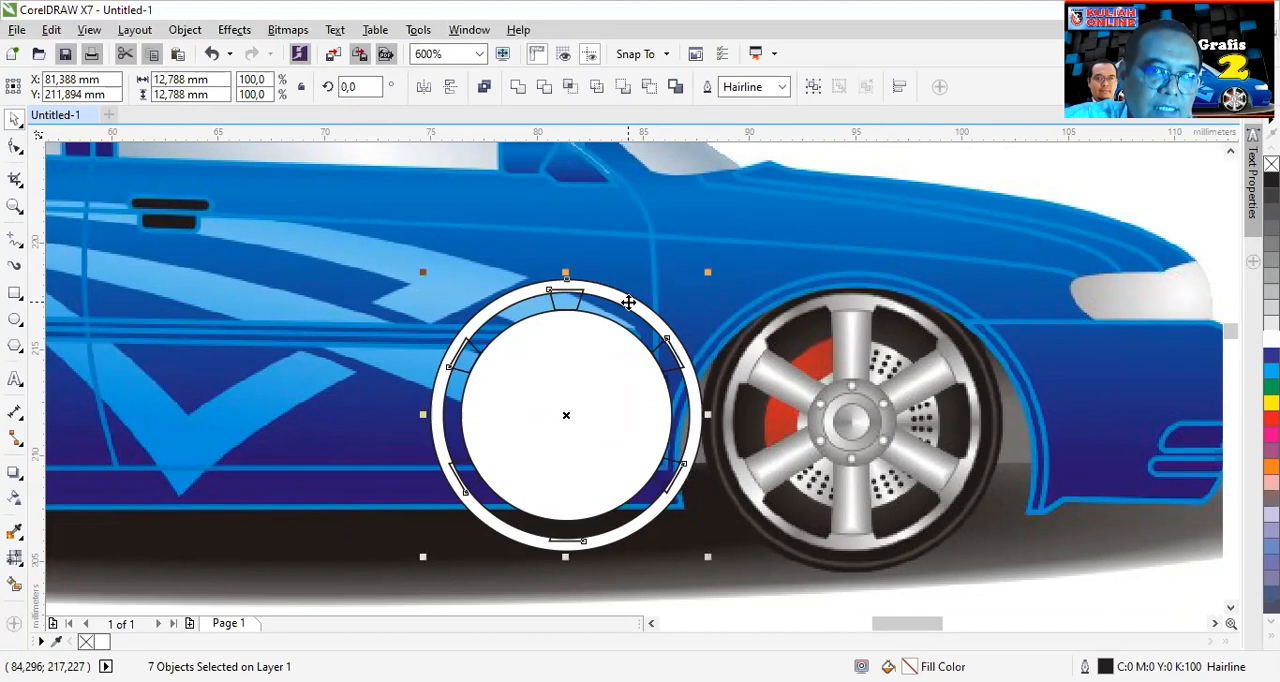
{"action": "left_click", "coordinate": [518, 89]}
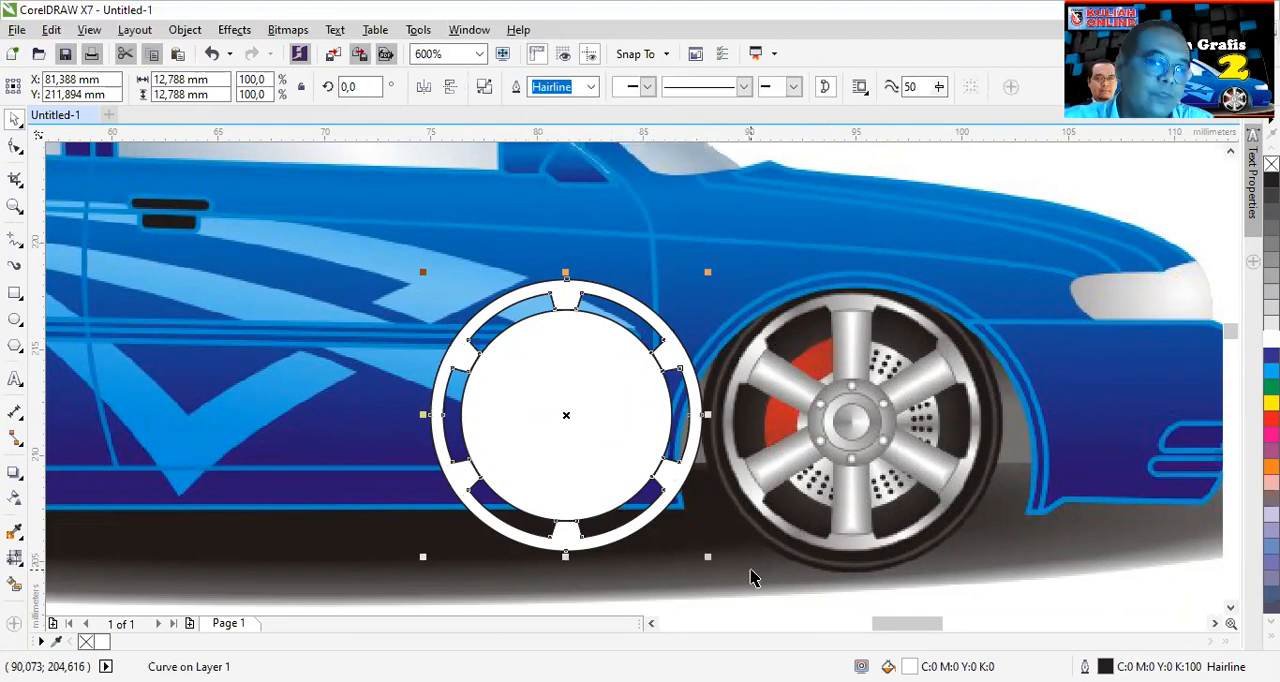
{"action": "key", "text": "Escape"}
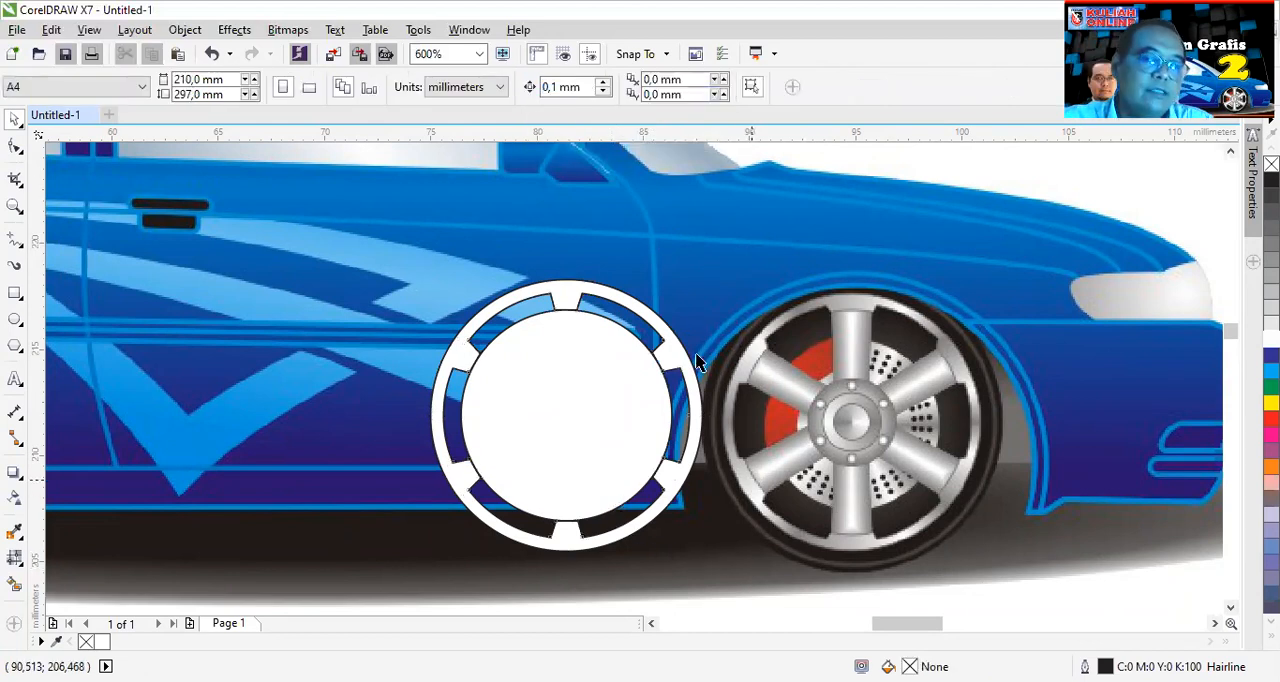
- Shrink the white inner circle about its centre to about 6.7 mm in diameter
{"action": "left_click", "coordinate": [571, 388]}
{"action": "left_click_drag", "start_coordinate": [676, 305], "coordinate": [643, 340]}
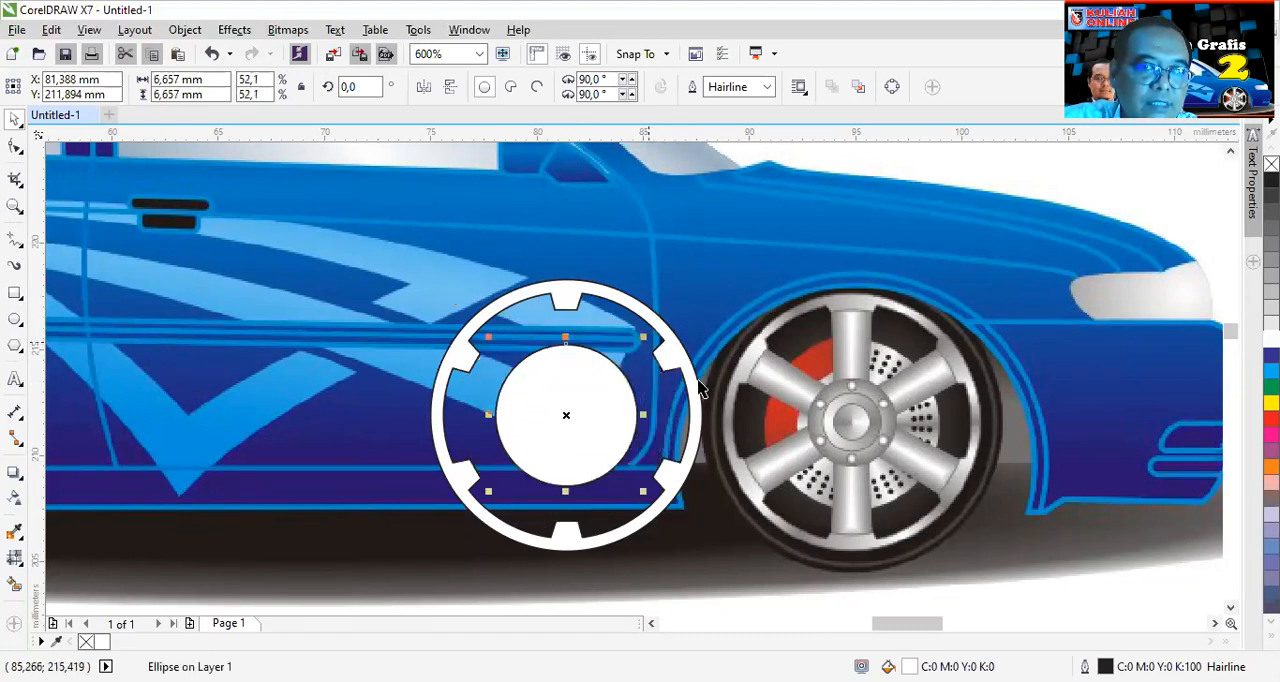
{"action": "key", "text": "Escape"}
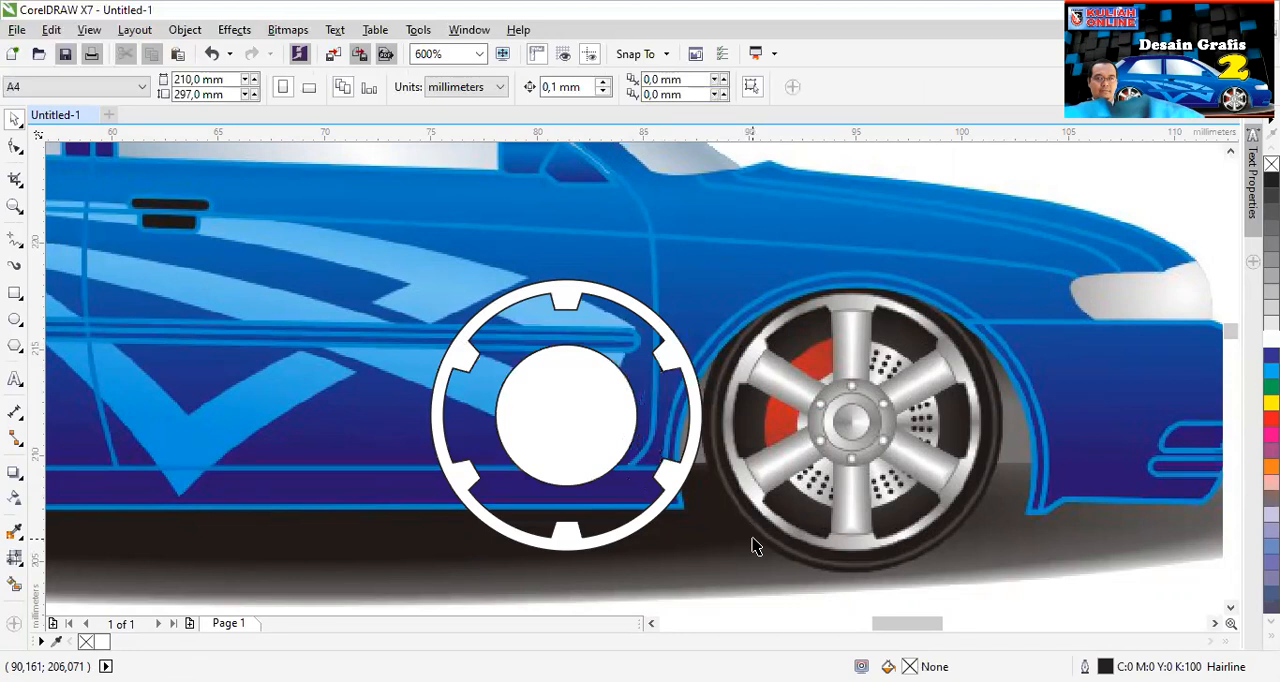
- Draw a vertical rectangle about 1.1 by 9.9 mm between the rim's top and bottom tabs
{"action": "scroll", "coordinate": [561, 316], "scroll_direction": "up", "scroll_amount": 1}
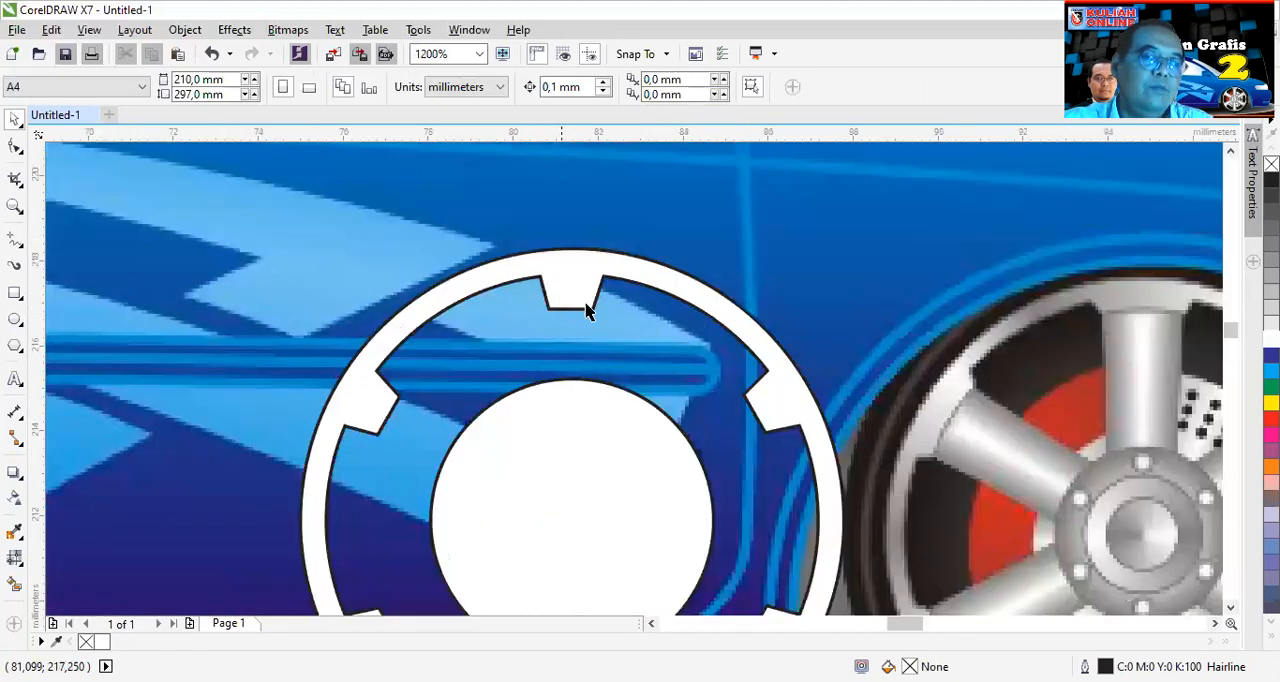
{"action": "scroll", "coordinate": [616, 413], "scroll_direction": "down", "scroll_amount": 1}
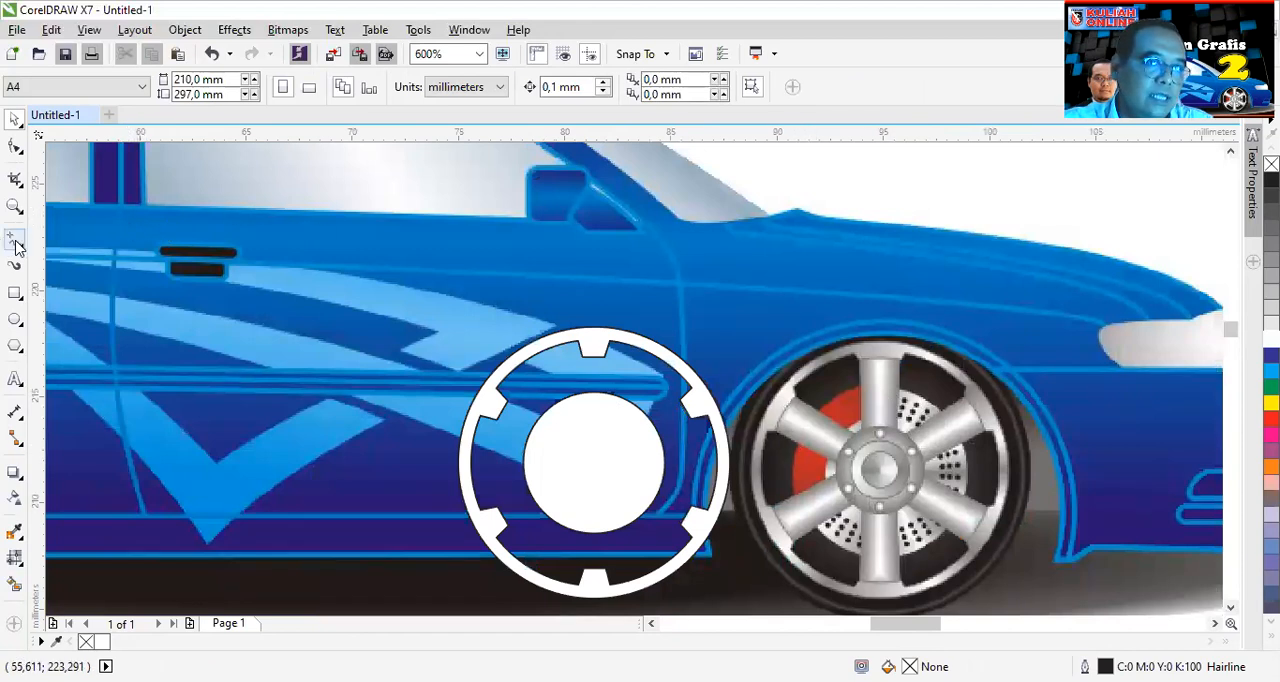
{"action": "left_click", "coordinate": [15, 292]}
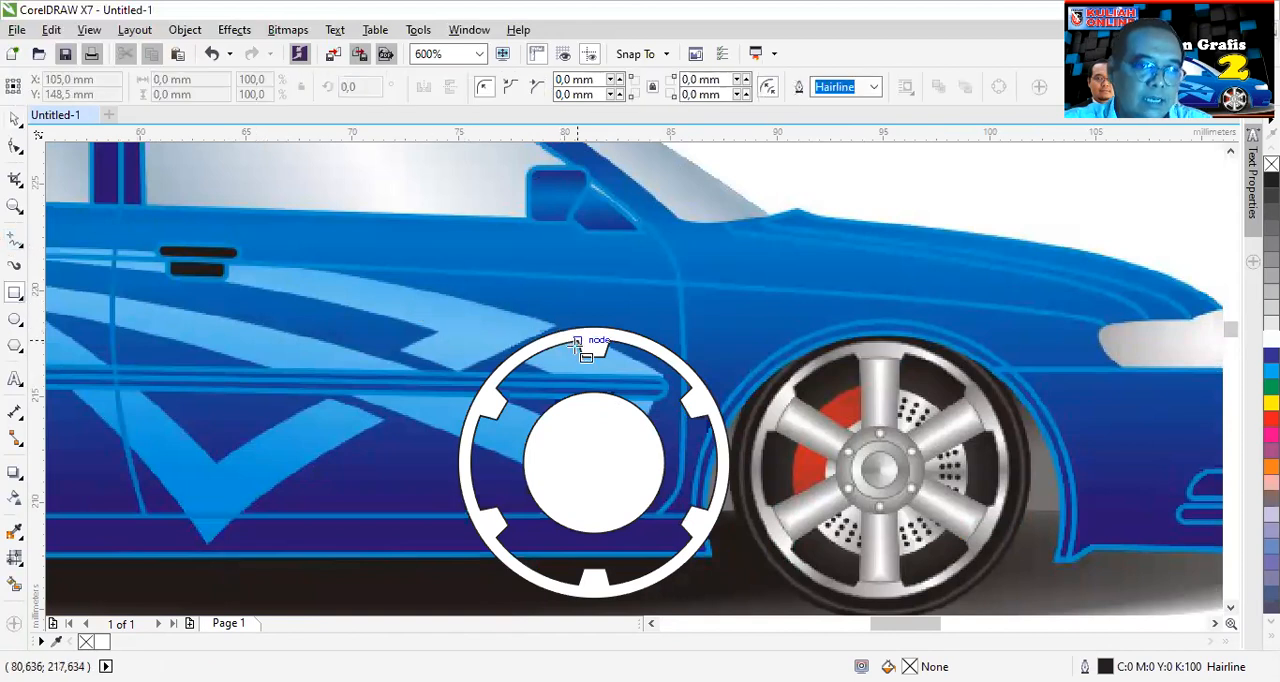
{"action": "left_click_drag", "start_coordinate": [582, 356], "coordinate": [605, 571]}
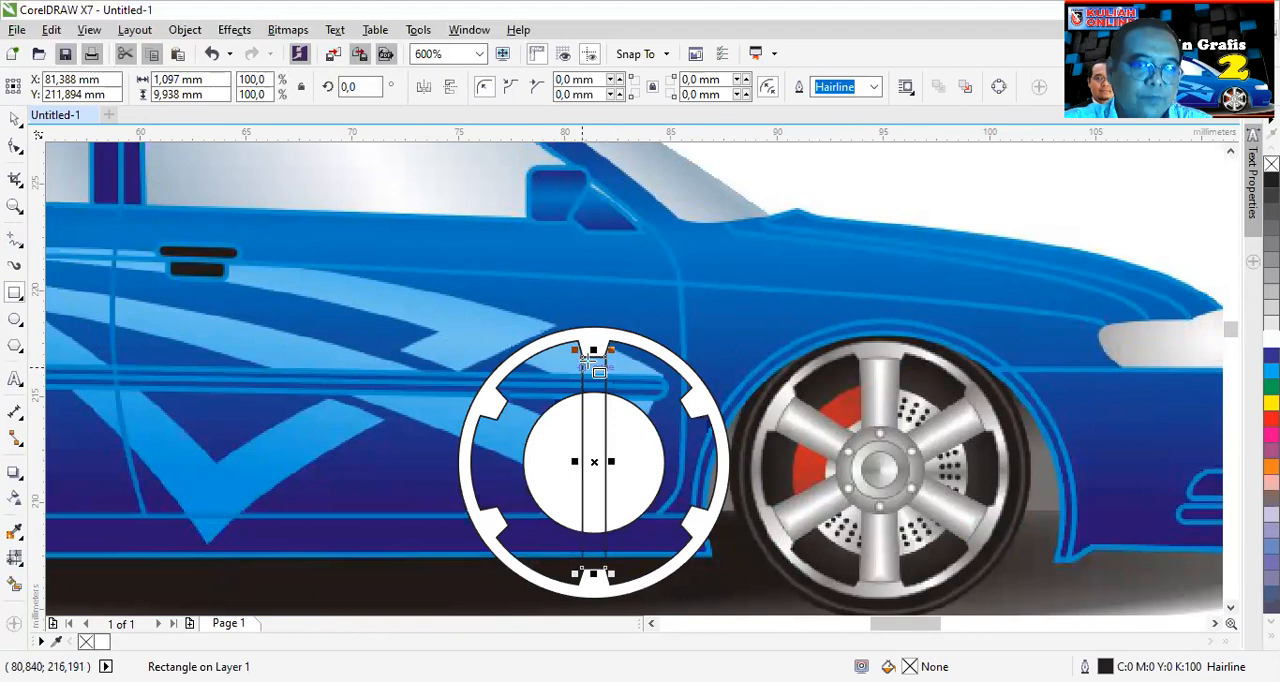
- Extend the rectangle's top edge into the upper tab, to about 10.2 mm high, and narrow the rectangle to about 1.04 mm
{"action": "scroll", "coordinate": [586, 357], "scroll_direction": "up", "scroll_amount": 5}
{"action": "scroll", "coordinate": [708, 403], "scroll_direction": "down", "scroll_amount": 3}
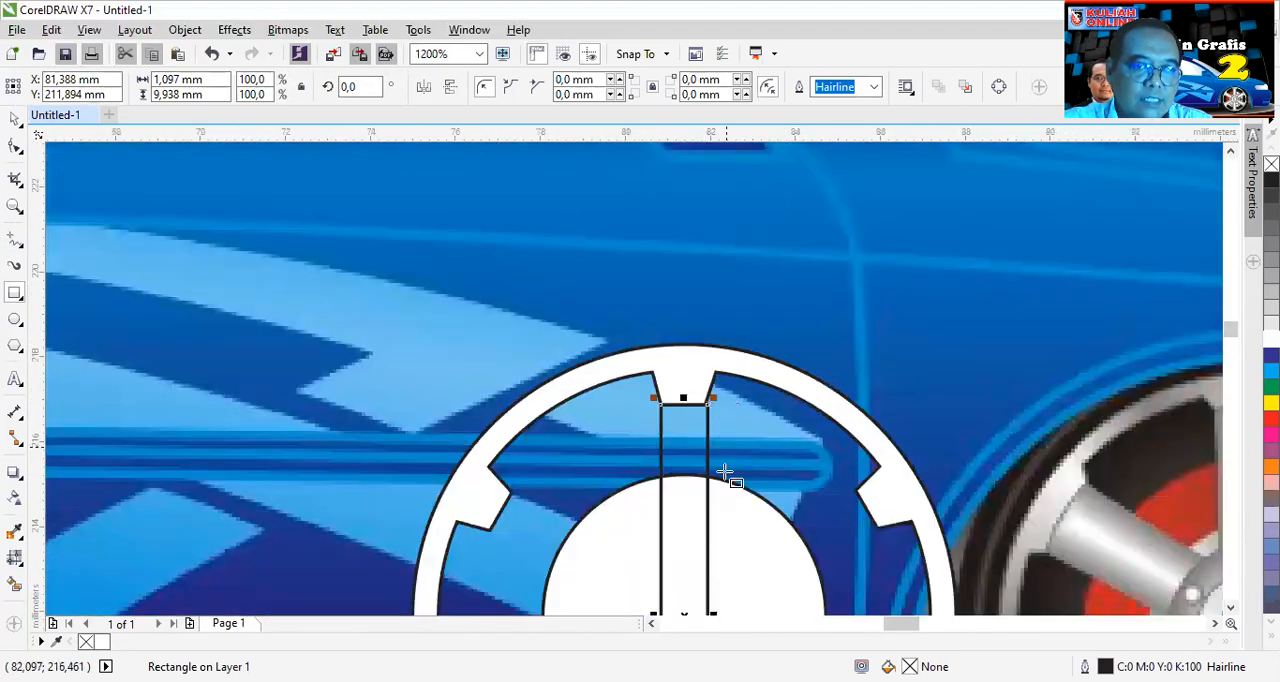
{"action": "left_click_drag", "start_coordinate": [681, 399], "coordinate": [681, 389]}
{"action": "scroll", "coordinate": [703, 534], "scroll_direction": "down", "scroll_amount": 1}
{"action": "scroll", "coordinate": [706, 555], "scroll_direction": "up", "scroll_amount": 1}
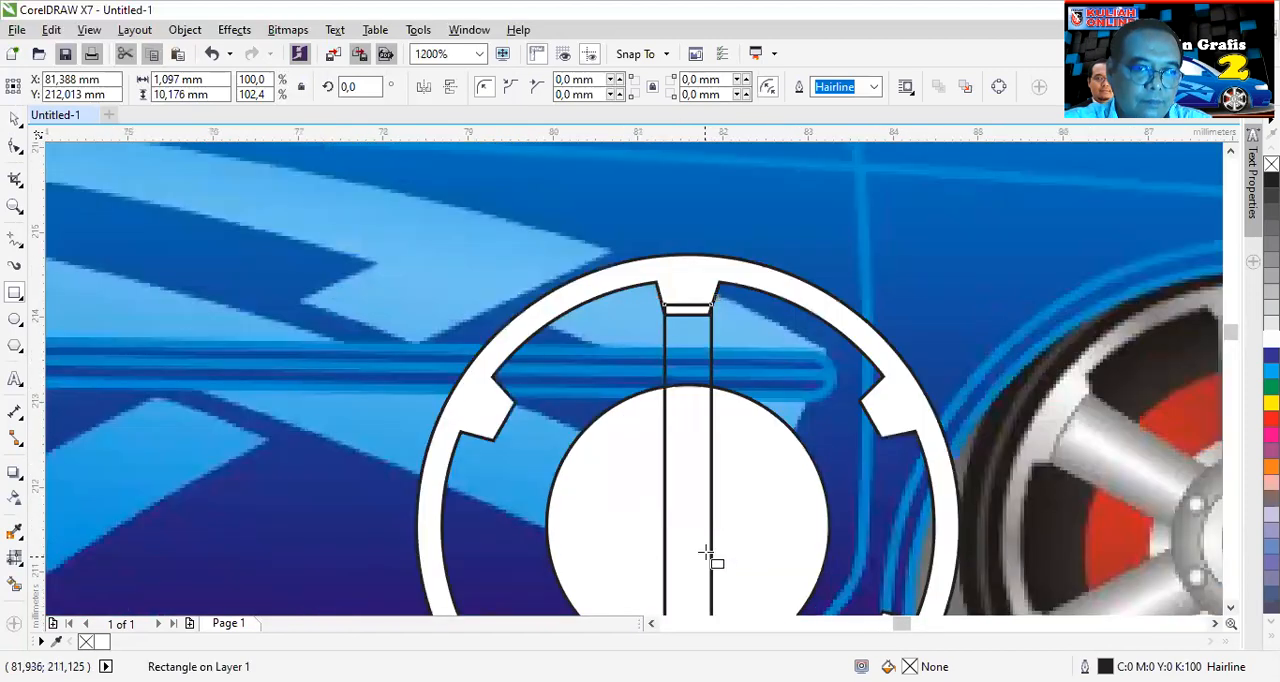
{"action": "scroll", "coordinate": [706, 555], "scroll_direction": "up", "scroll_amount": 3}
{"action": "left_click_drag", "start_coordinate": [711, 457], "coordinate": [695, 457]}
{"action": "scroll", "coordinate": [669, 391], "scroll_direction": "down", "scroll_amount": 2}
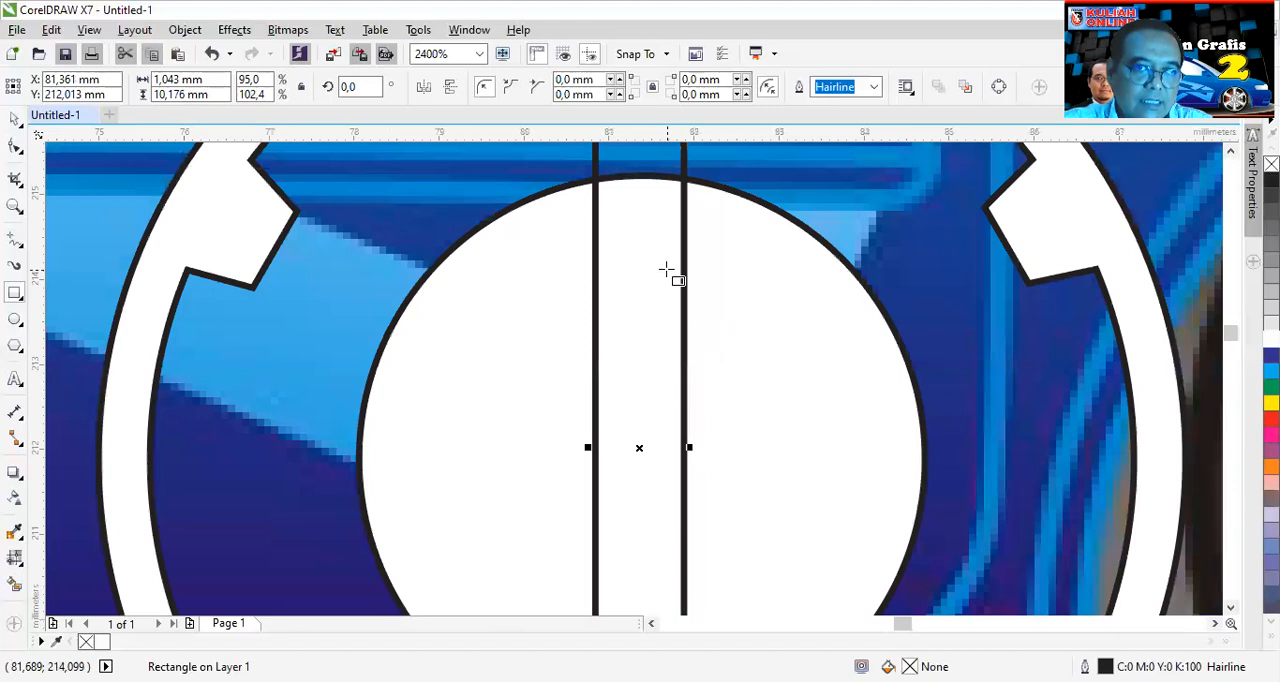
- Stretch the rectangle's bottom edge into the lower tab so the spoke is about 10.5 mm high
{"action": "scroll", "coordinate": [666, 270], "scroll_direction": "down", "scroll_amount": 1}
{"action": "scroll", "coordinate": [677, 186], "scroll_direction": "down", "scroll_amount": 1}
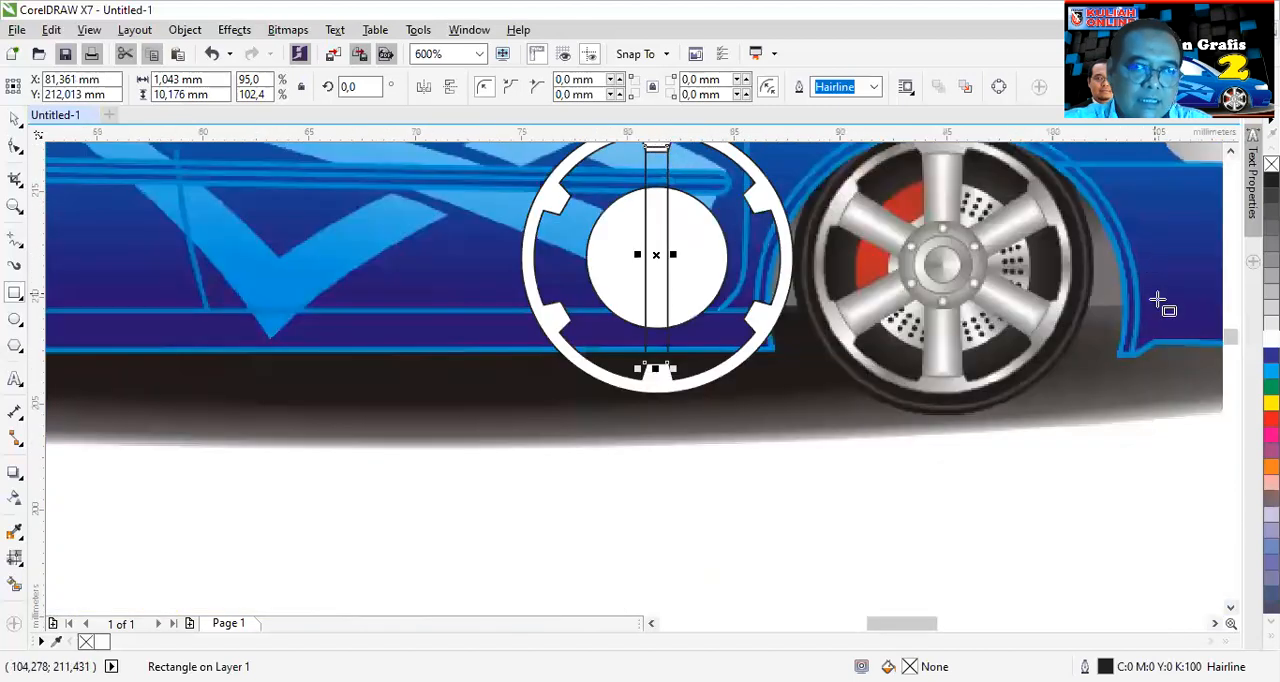
{"action": "left_click", "coordinate": [1230, 151]}
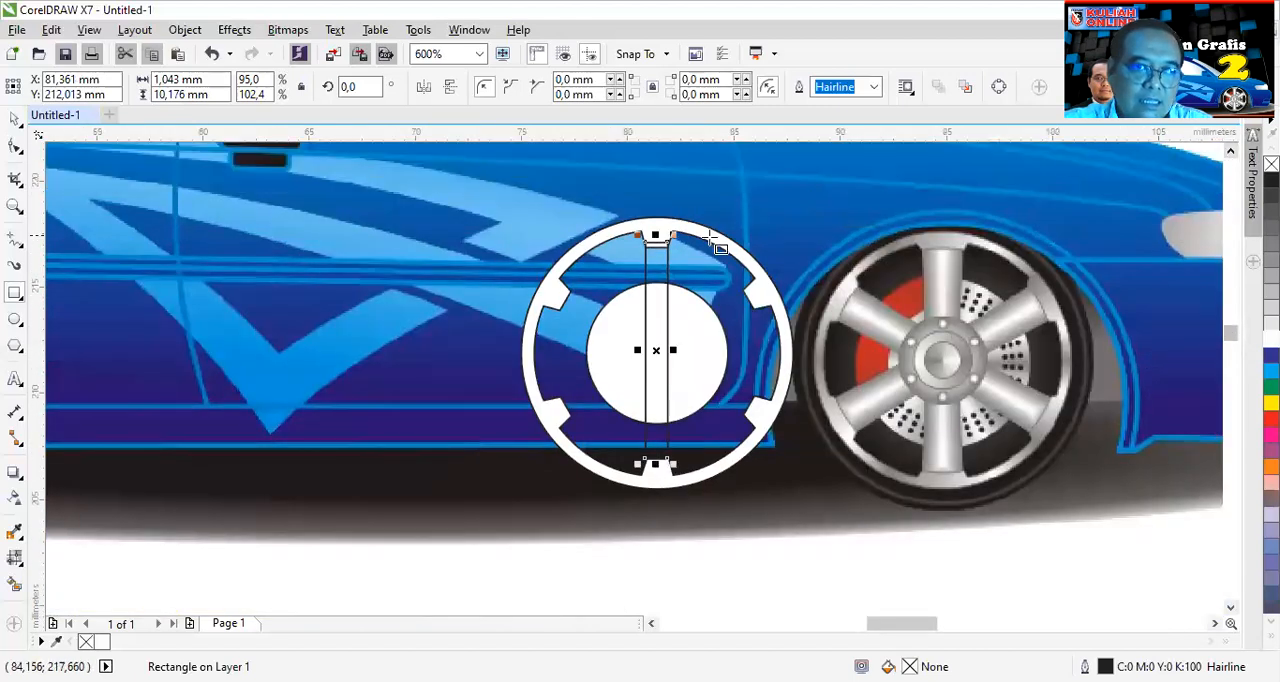
{"action": "scroll", "coordinate": [657, 242], "scroll_direction": "up", "scroll_amount": 2}
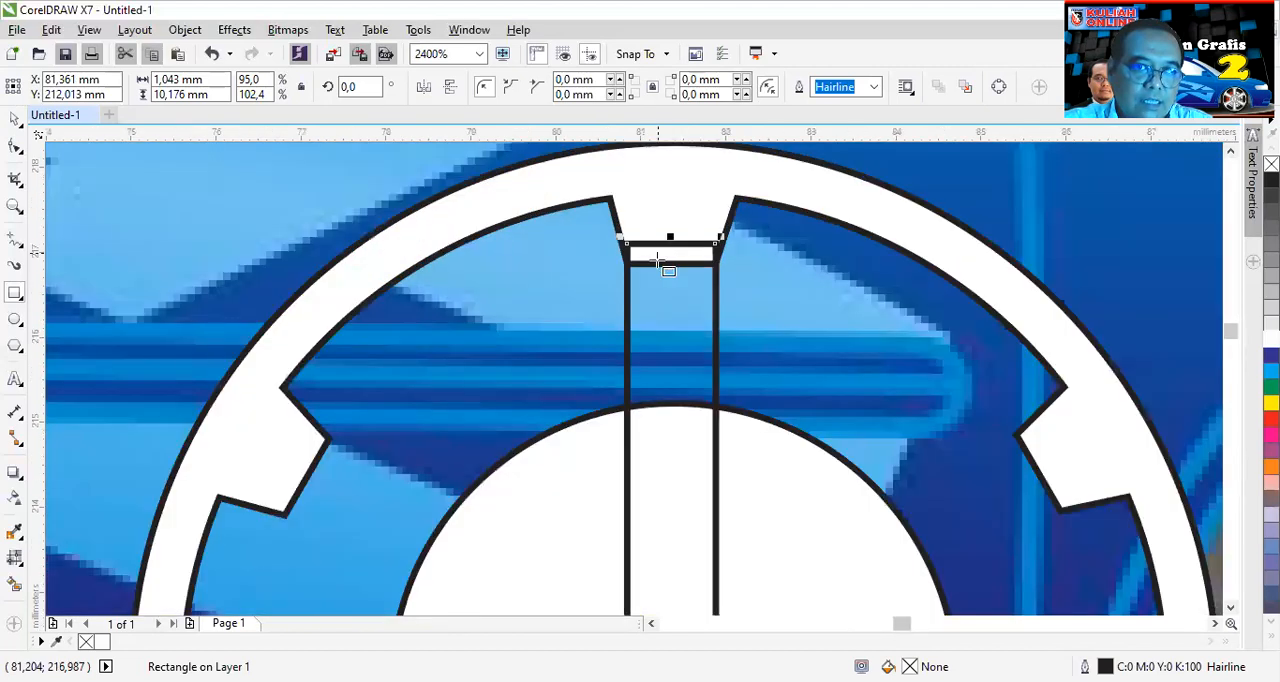
{"action": "left_click", "coordinate": [15, 118]}
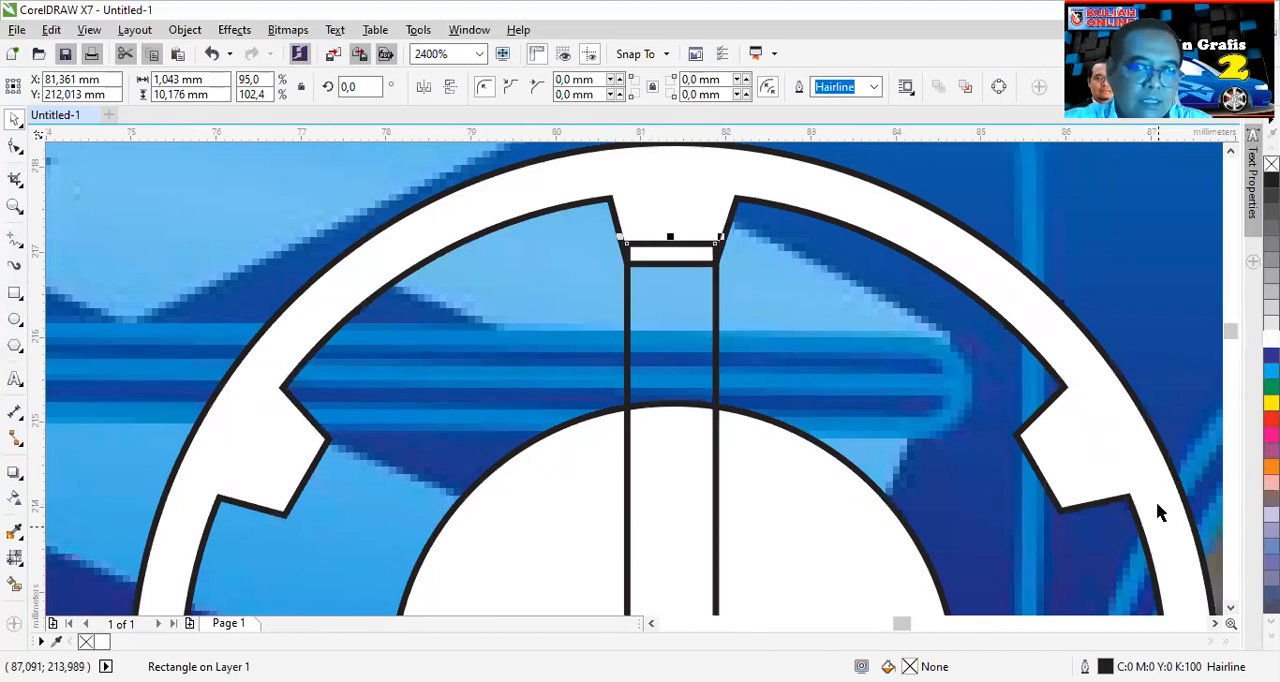
{"action": "left_click", "coordinate": [1230, 607]}
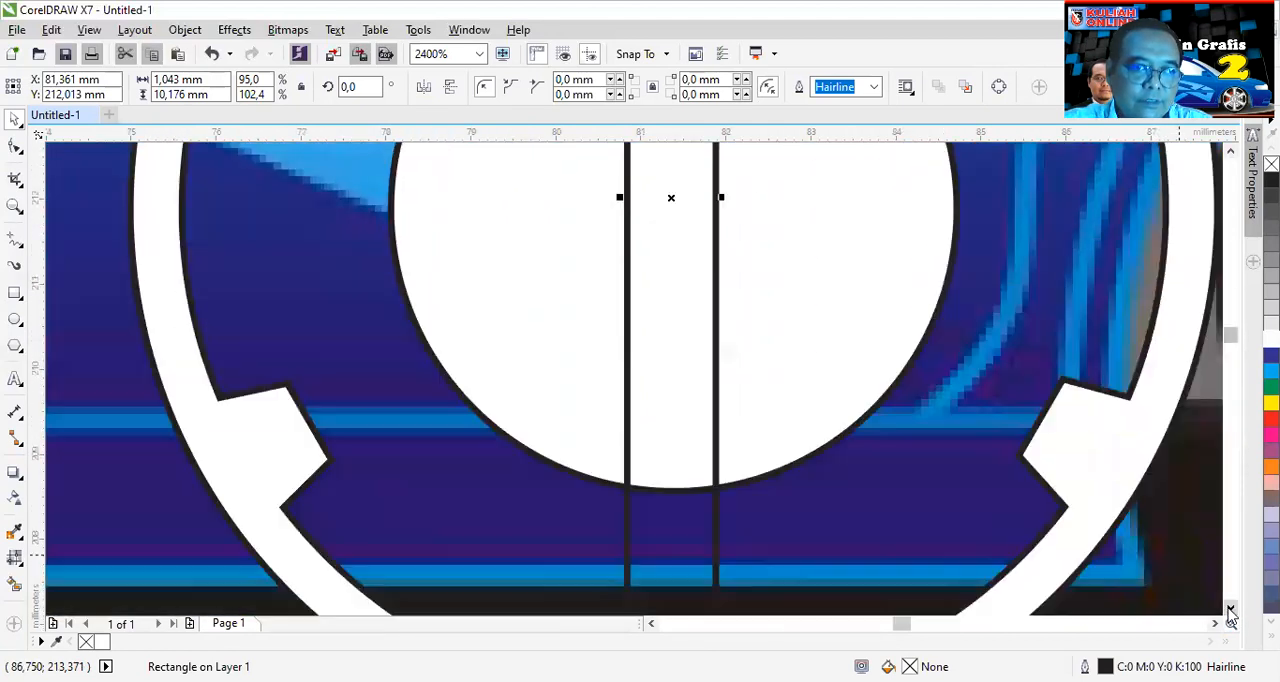
{"action": "left_click", "coordinate": [1230, 607]}
{"action": "left_click", "coordinate": [1230, 607]}
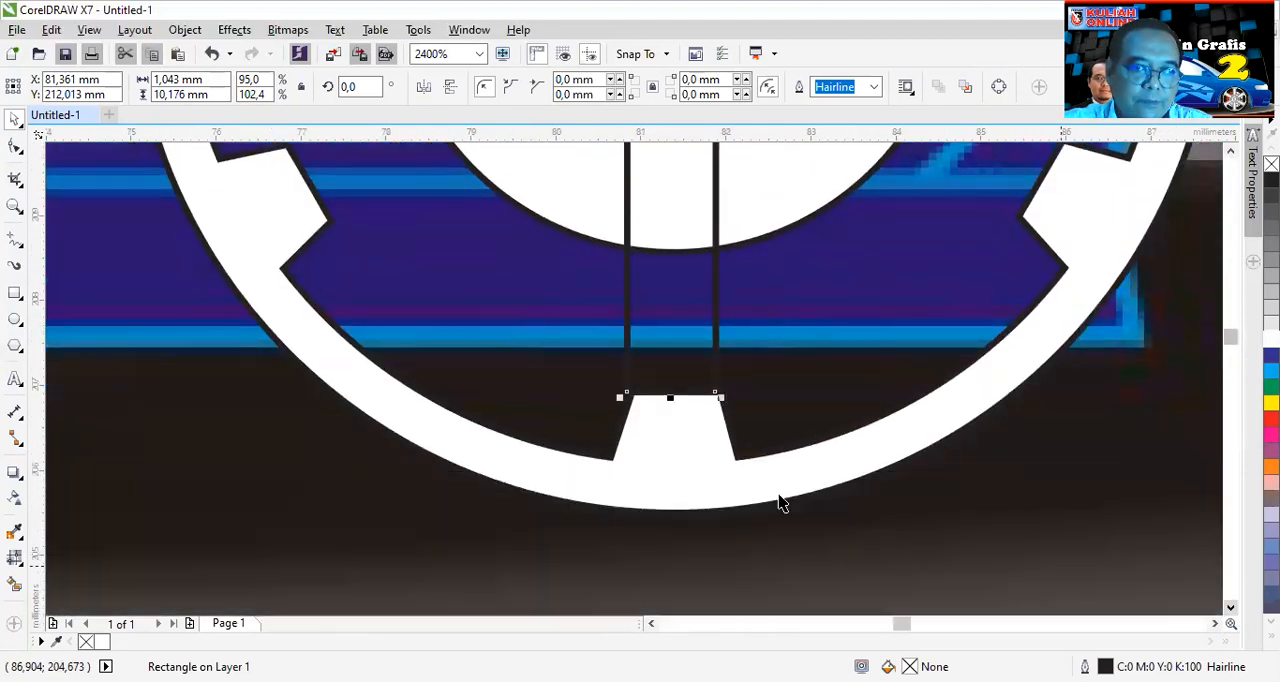
{"action": "left_click_drag", "start_coordinate": [669, 394], "coordinate": [703, 416]}
{"action": "scroll", "coordinate": [703, 416], "scroll_direction": "down", "scroll_amount": 2}
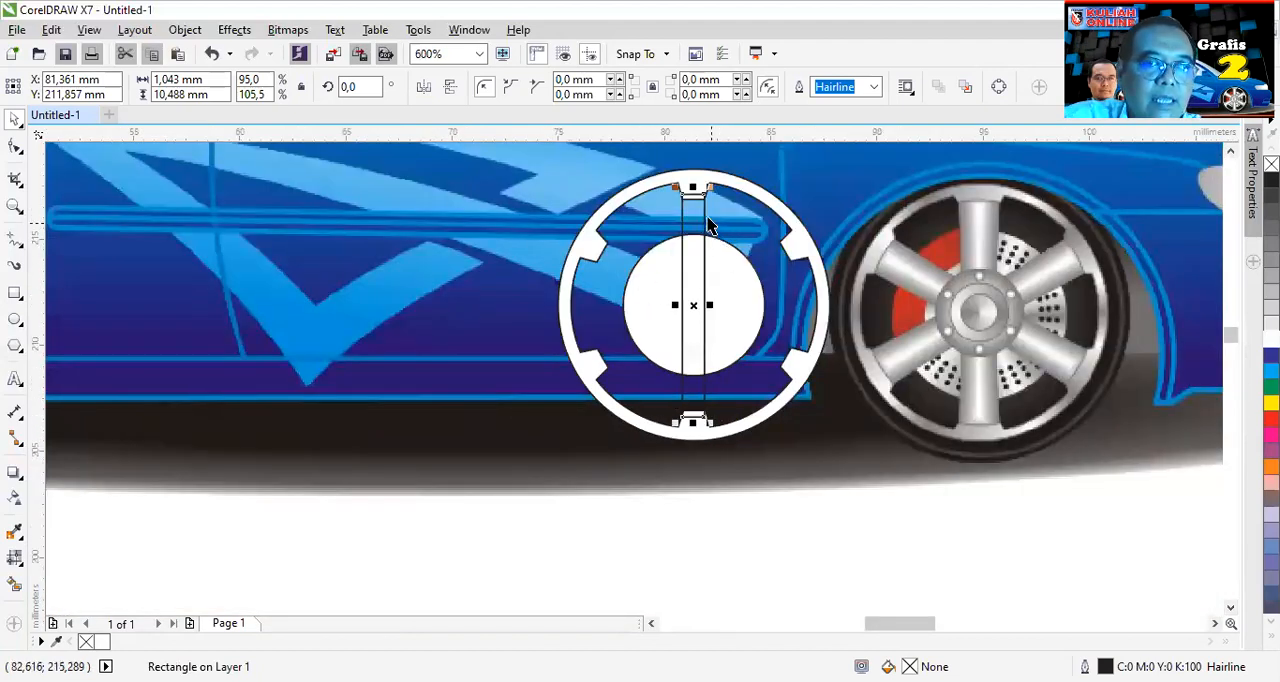
- Align the spoke rectangle and the rim ring on their centres, both horizontally and vertically
{"action": "left_click", "coordinate": [803, 237], "text": "shift"}
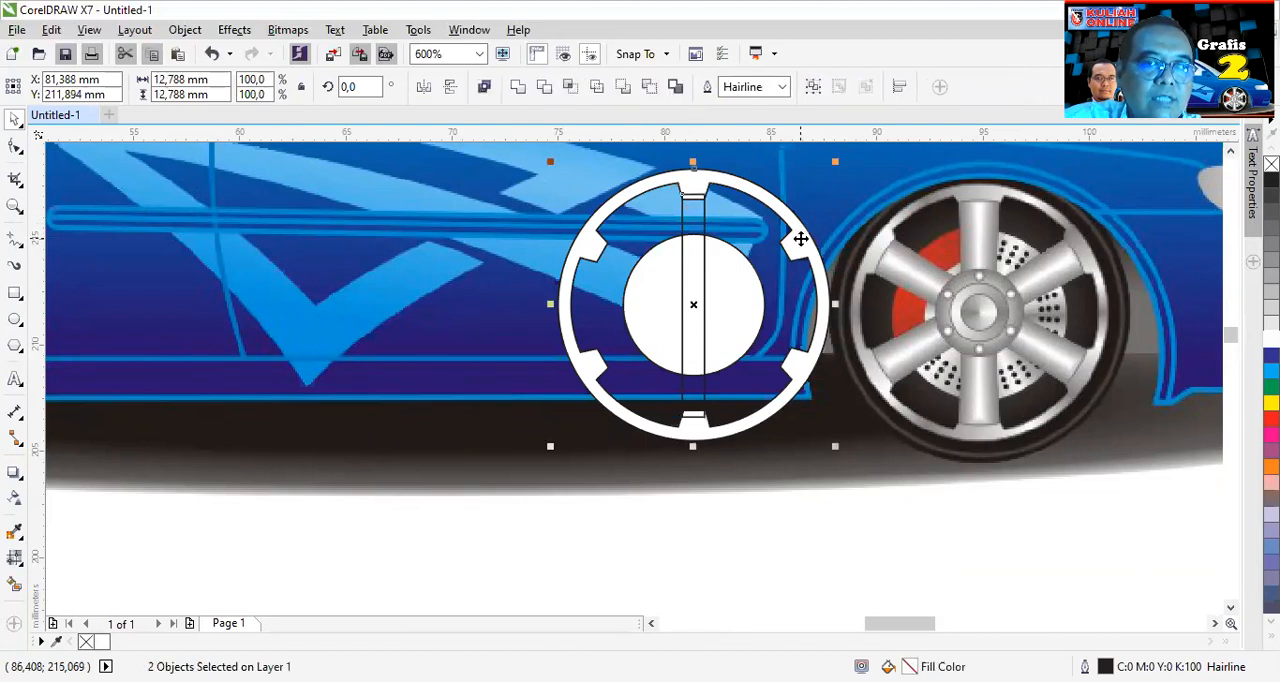
{"action": "left_click", "coordinate": [900, 87]}
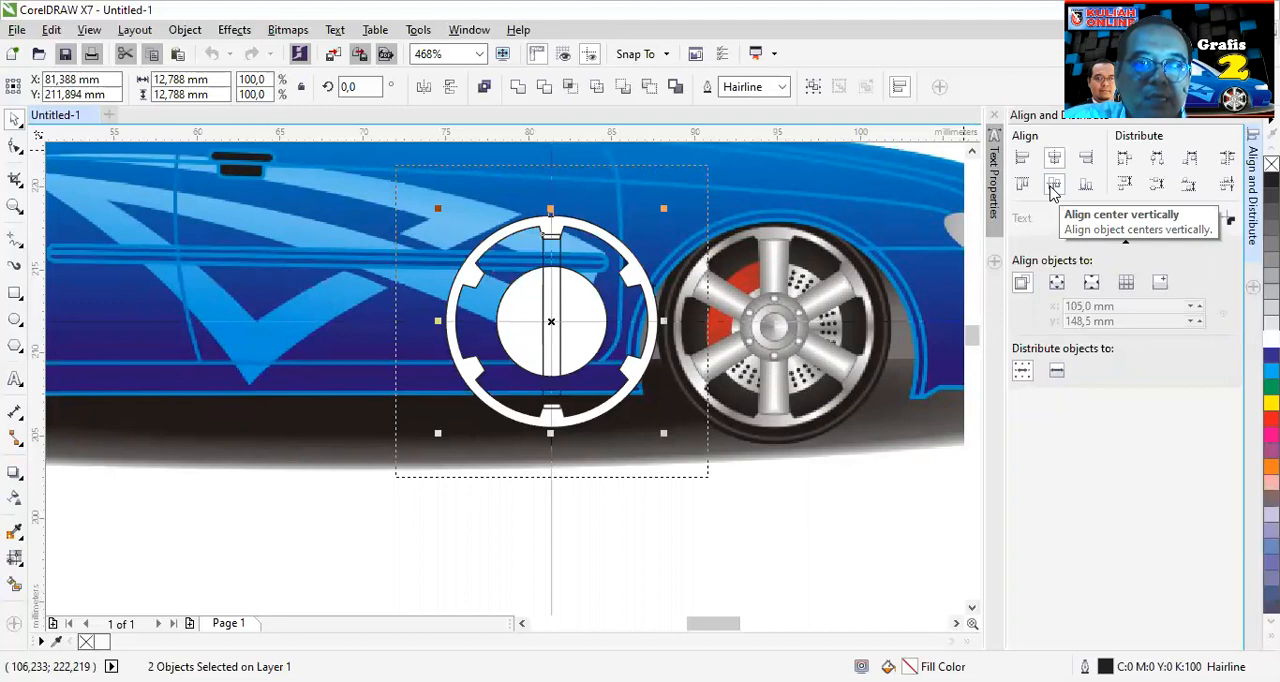
{"action": "left_click", "coordinate": [1253, 114]}
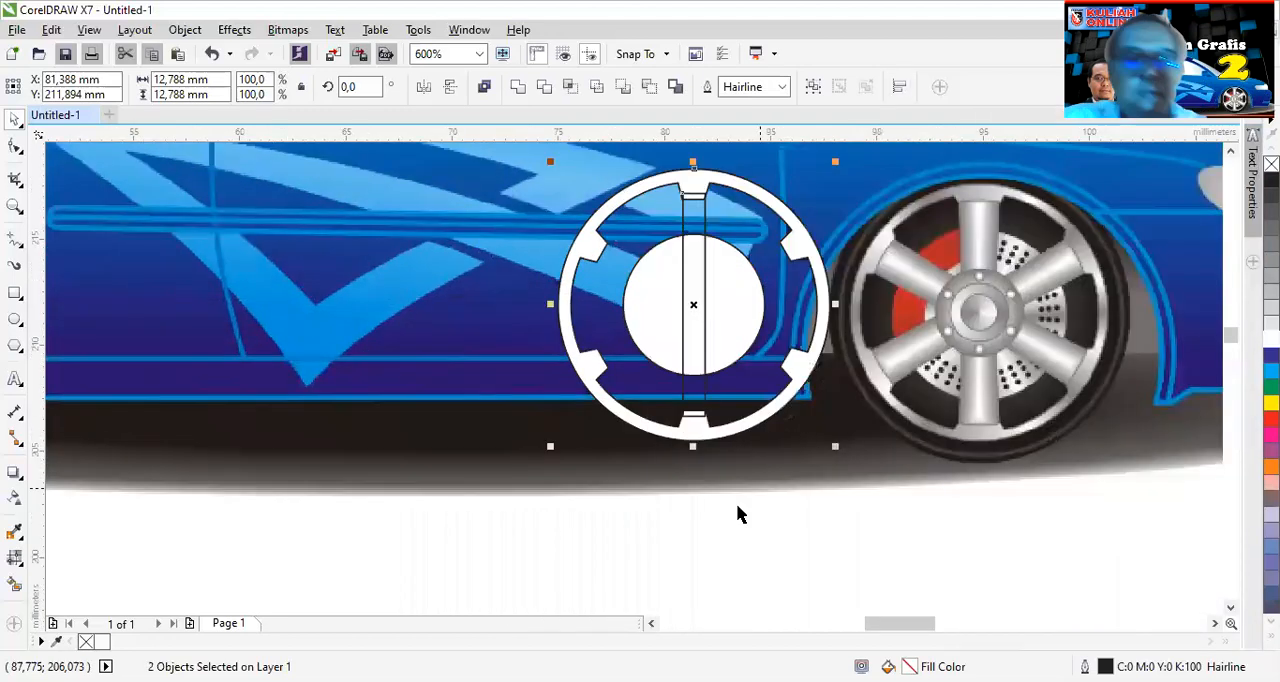
{"action": "left_click", "coordinate": [750, 537]}
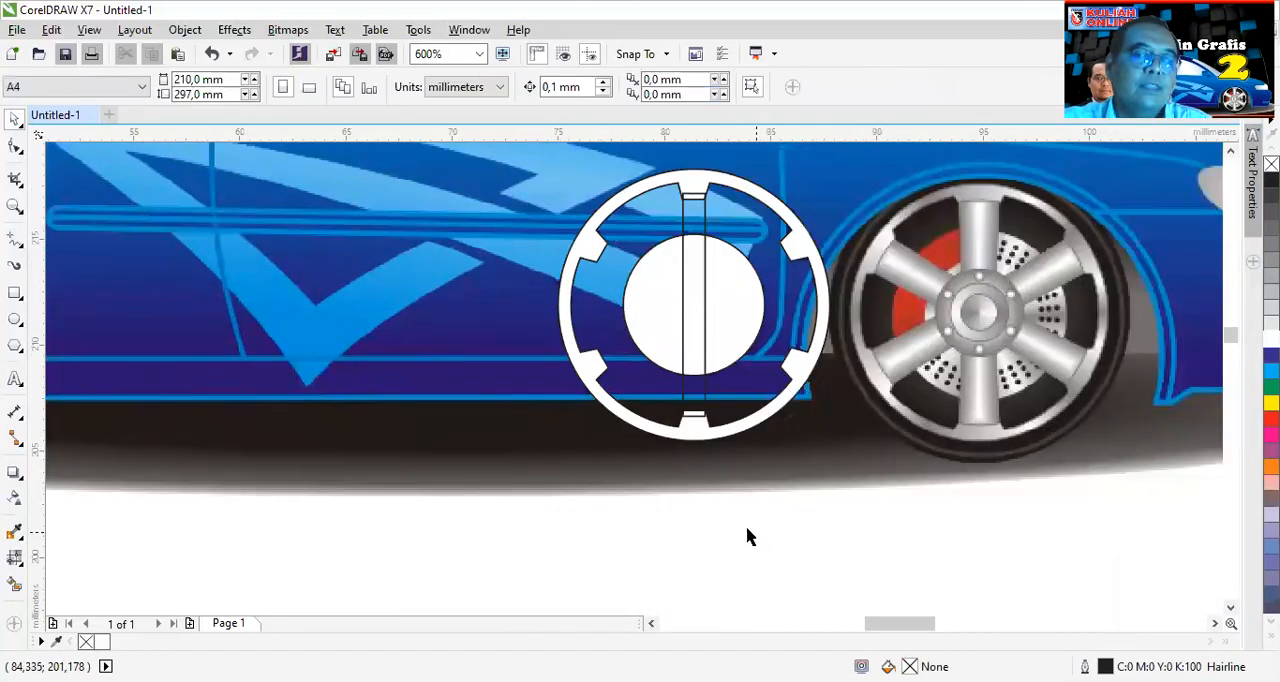
- Apply a linear fountain fill to the spoke rectangle with the Interactive Fill tool
{"action": "left_click", "coordinate": [695, 265]}
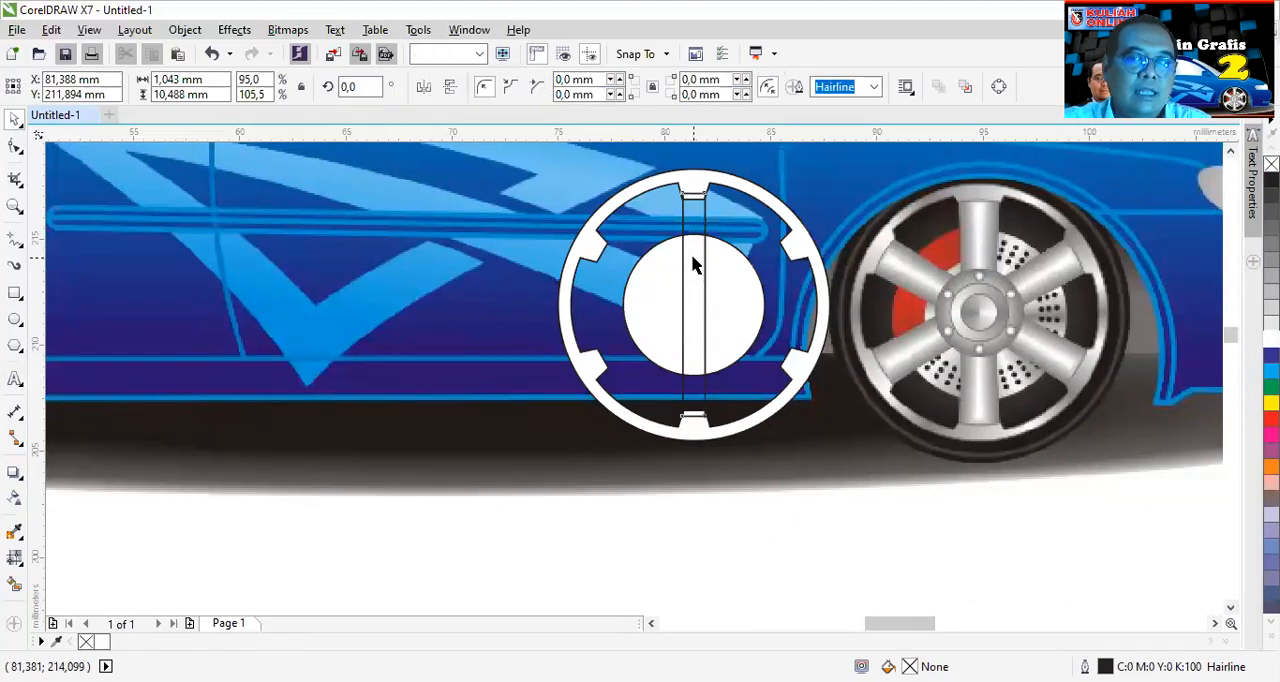
{"action": "scroll", "coordinate": [708, 303], "scroll_direction": "up", "scroll_amount": 1}
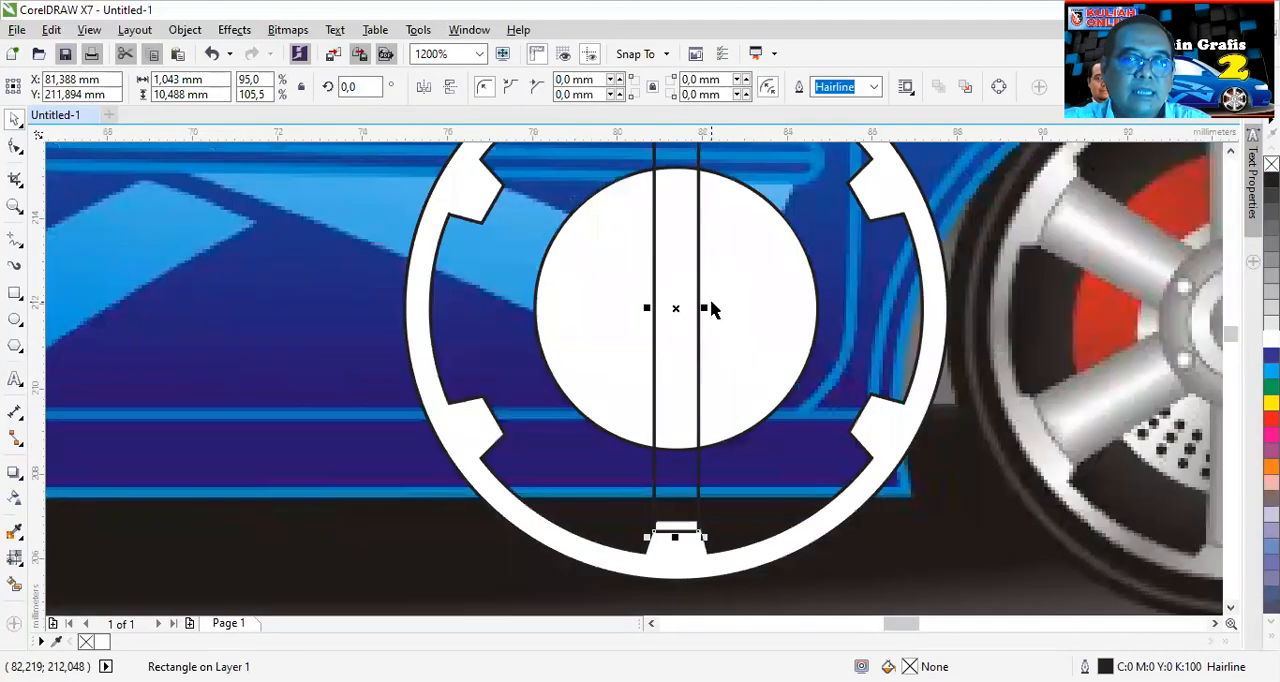
{"action": "scroll", "coordinate": [695, 300], "scroll_direction": "down", "scroll_amount": 1}
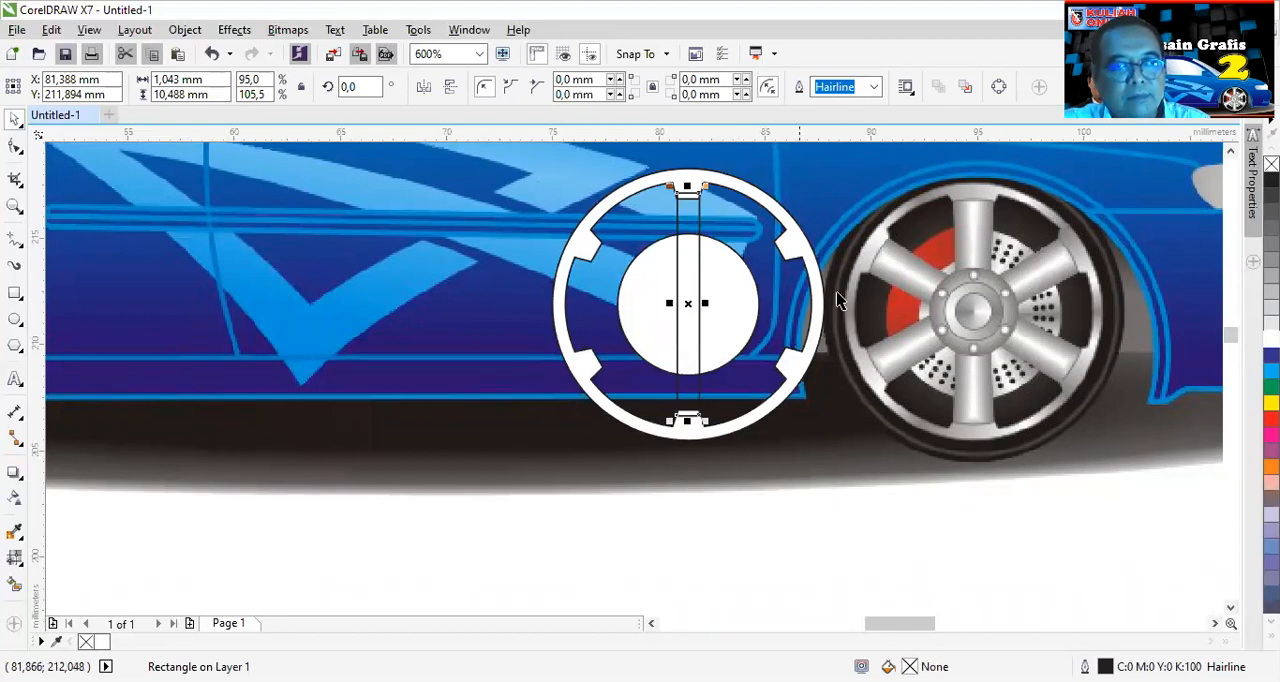
{"action": "left_click", "coordinate": [15, 565]}
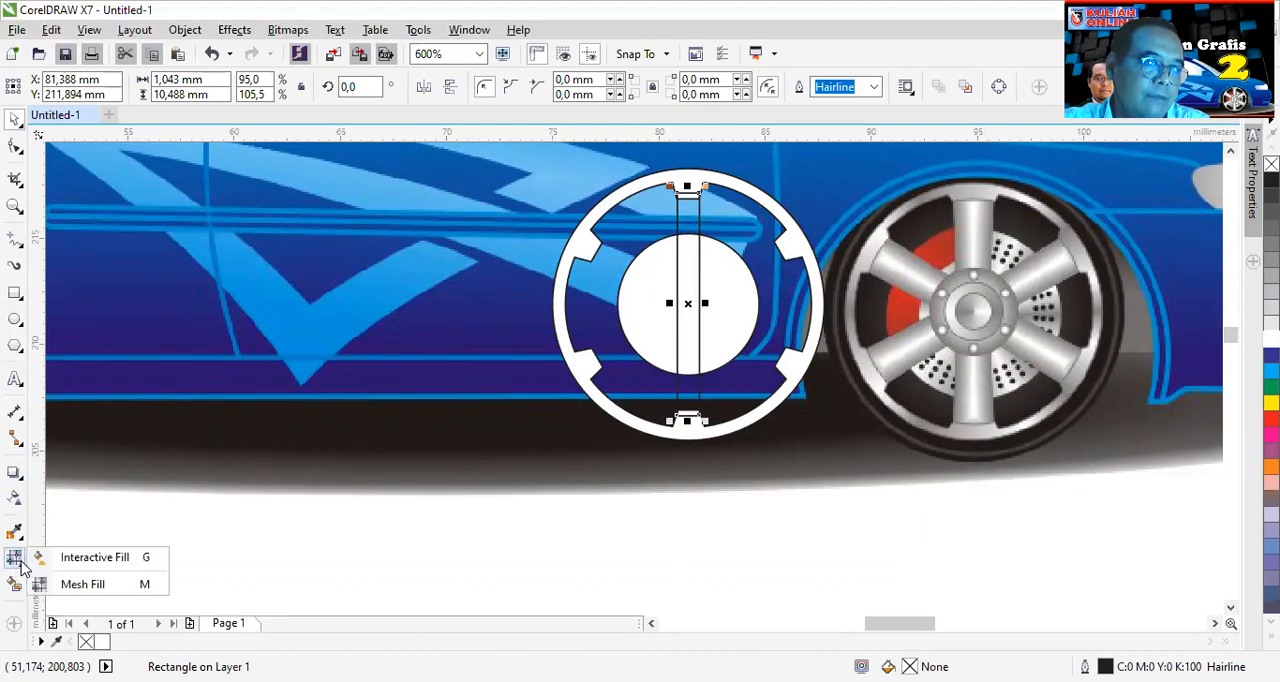
{"action": "left_click", "coordinate": [43, 562]}
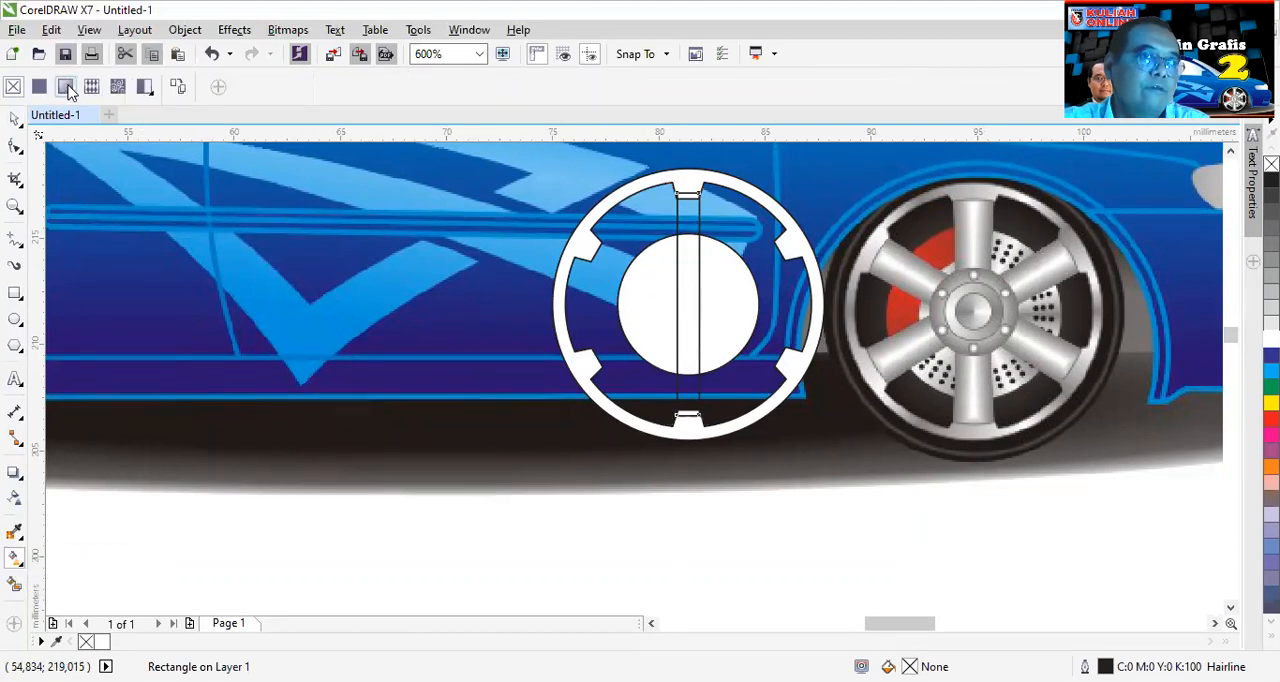
{"action": "left_click", "coordinate": [65, 87]}
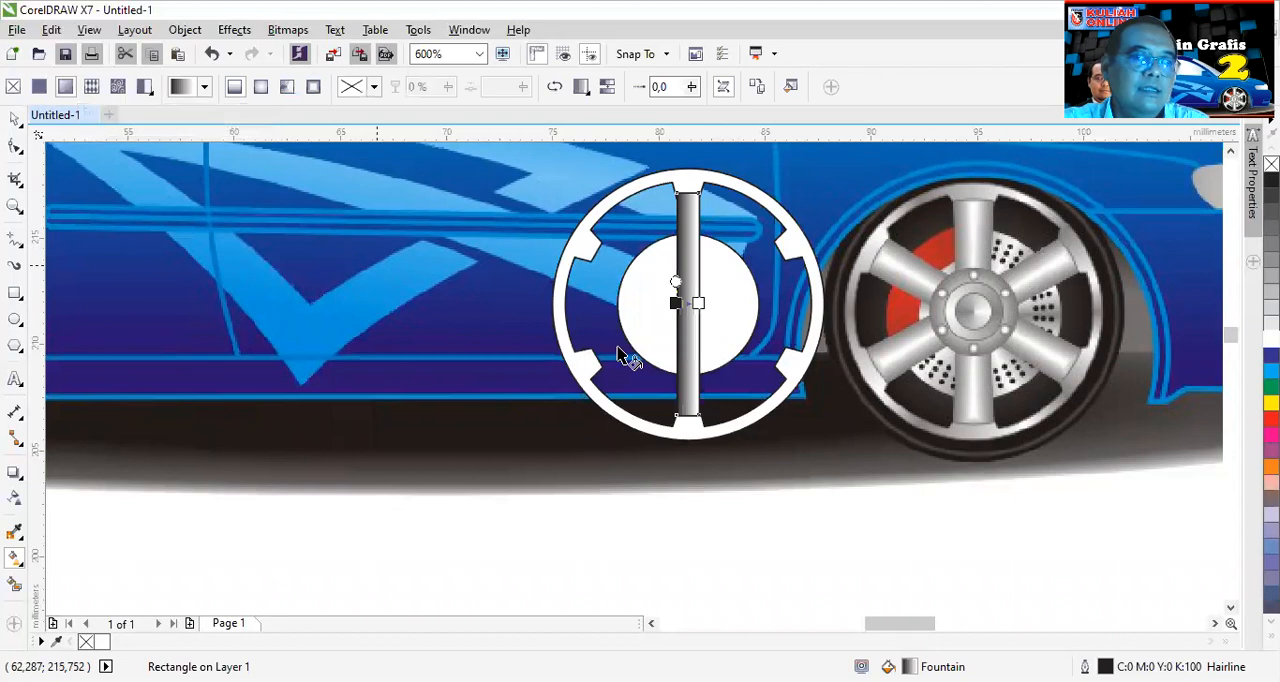
- Edit the spoke's fountain fill and set its first colour stop to light grey, C28 M22 Y23 K0
{"action": "scroll", "coordinate": [693, 277], "scroll_direction": "up", "scroll_amount": 2}
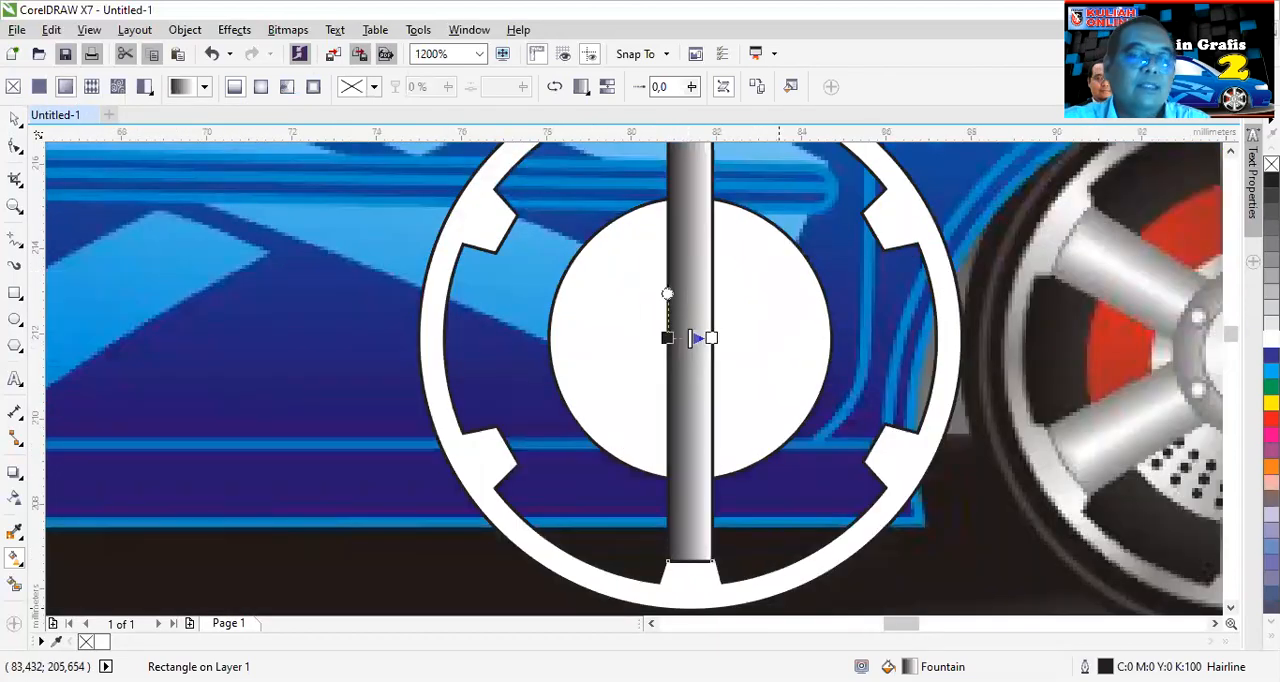
{"action": "double_click", "coordinate": [909, 667]}
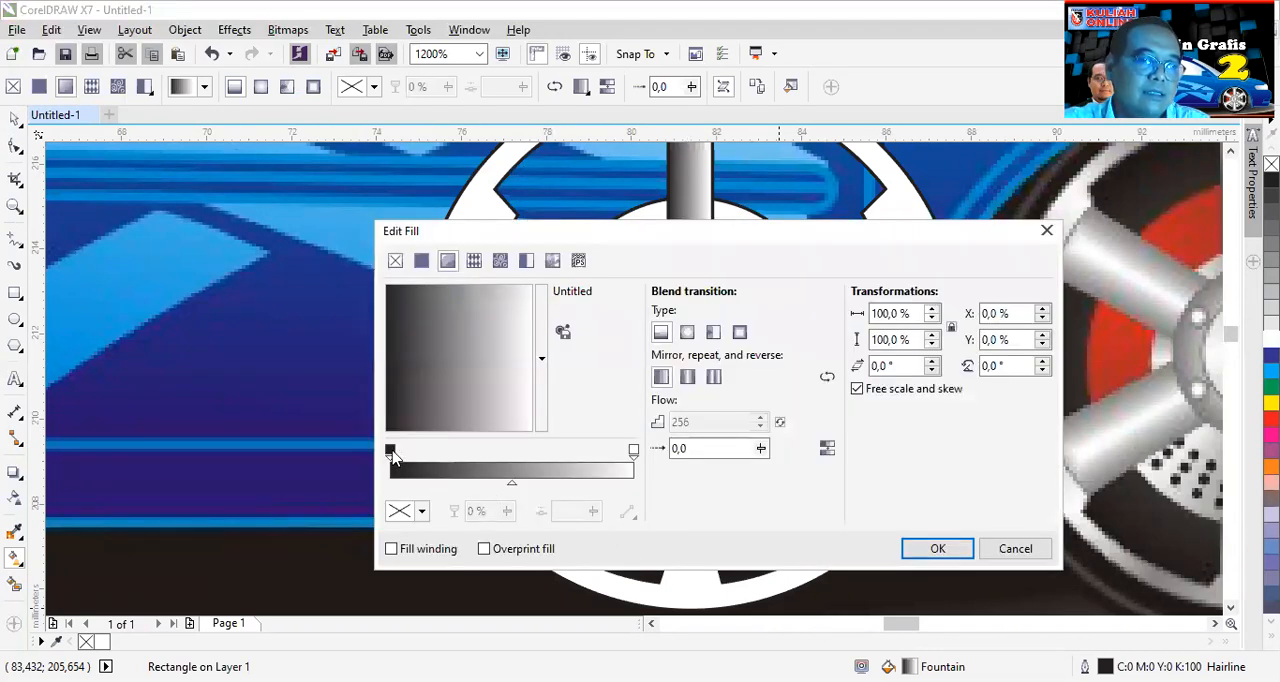
{"action": "left_click", "coordinate": [390, 452]}
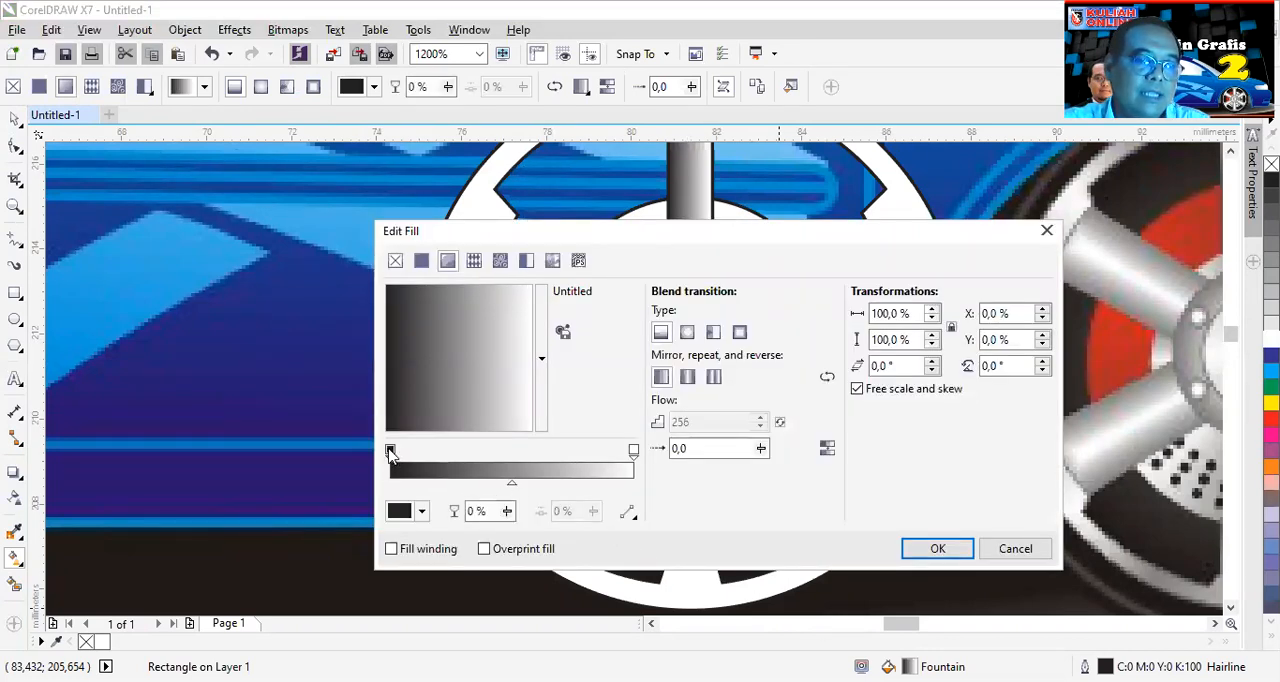
{"action": "left_click", "coordinate": [421, 512]}
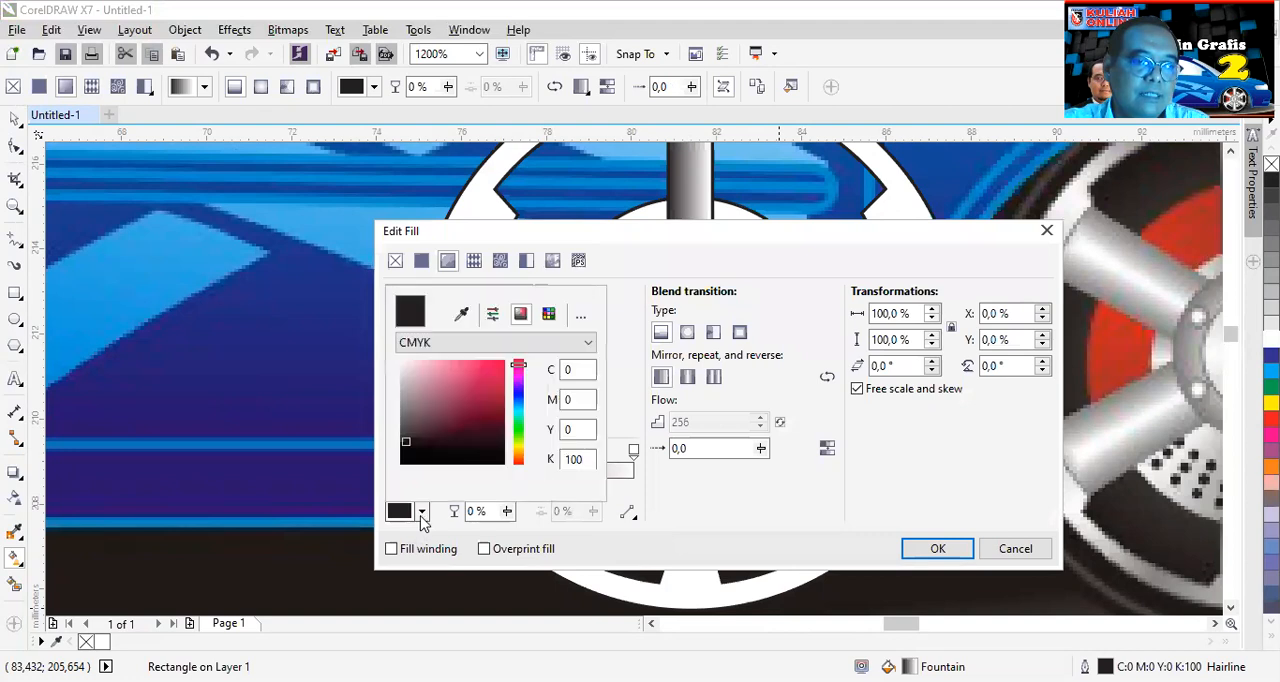
{"action": "left_click", "coordinate": [399, 387]}
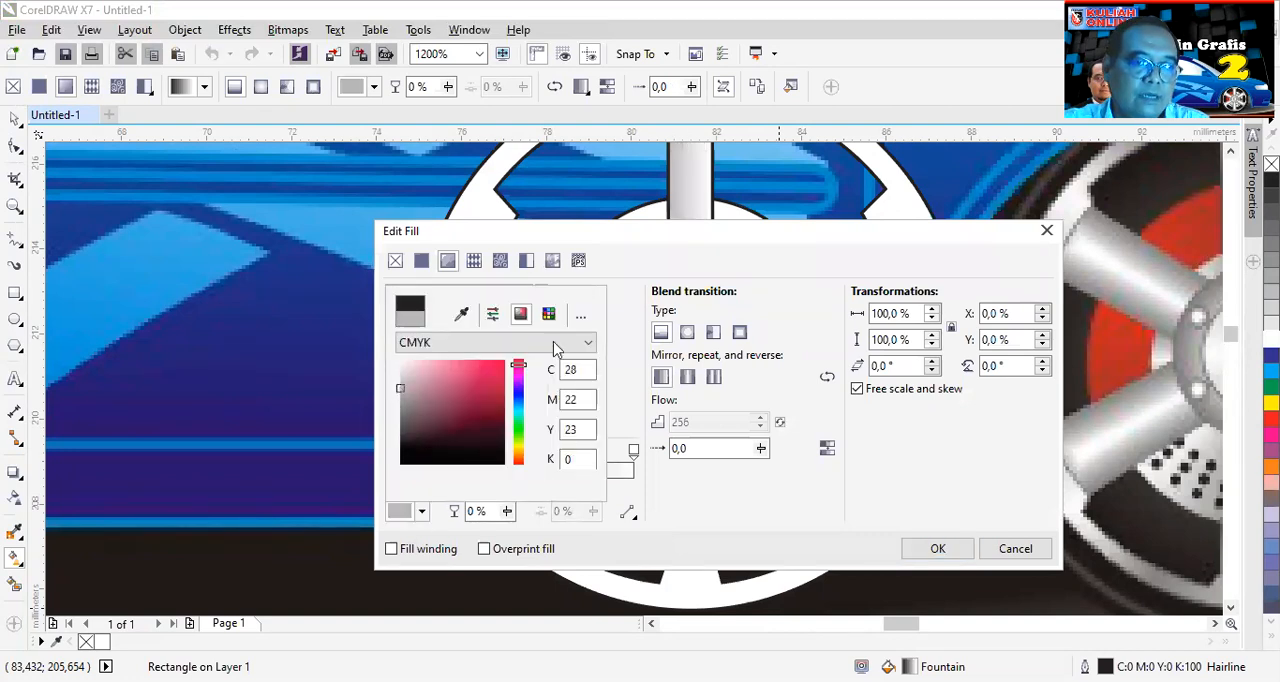
{"action": "left_click", "coordinate": [914, 556]}
- Add a middle colour stop at 52% to the gradient and set it to white, C0 M0 Y0 K0
{"action": "left_click", "coordinate": [633, 452]}
{"action": "double_click", "coordinate": [516, 452]}
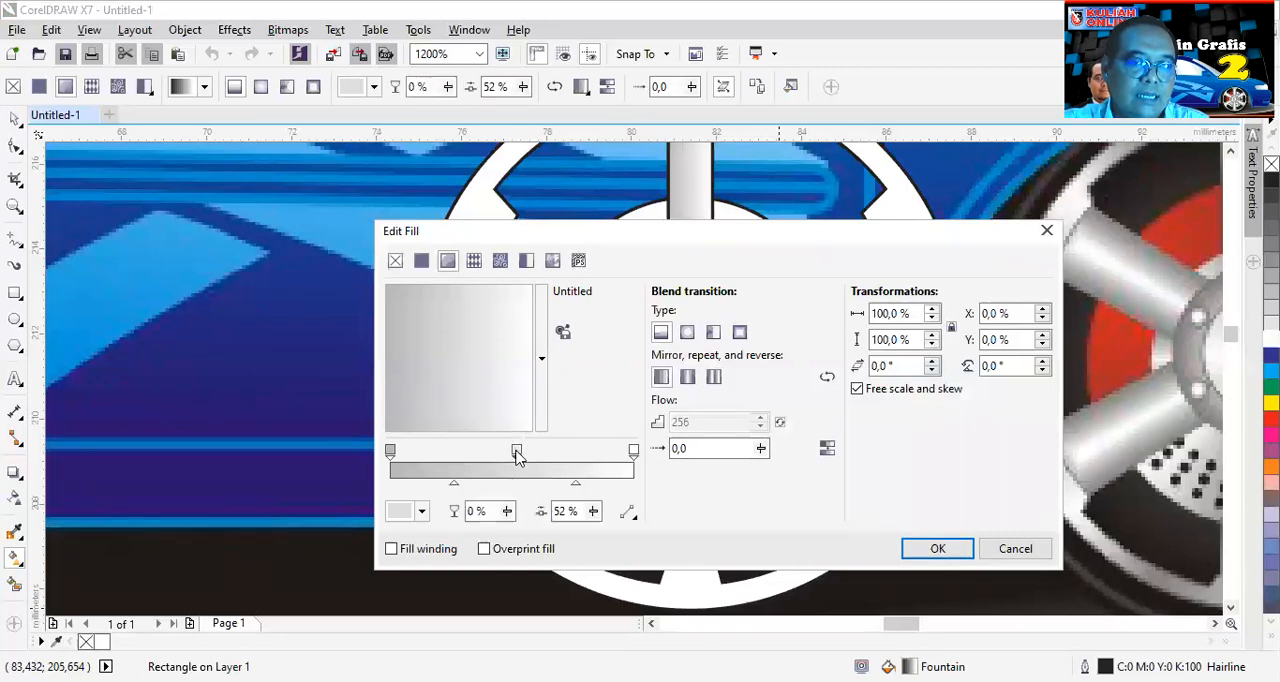
{"action": "left_click", "coordinate": [421, 512]}
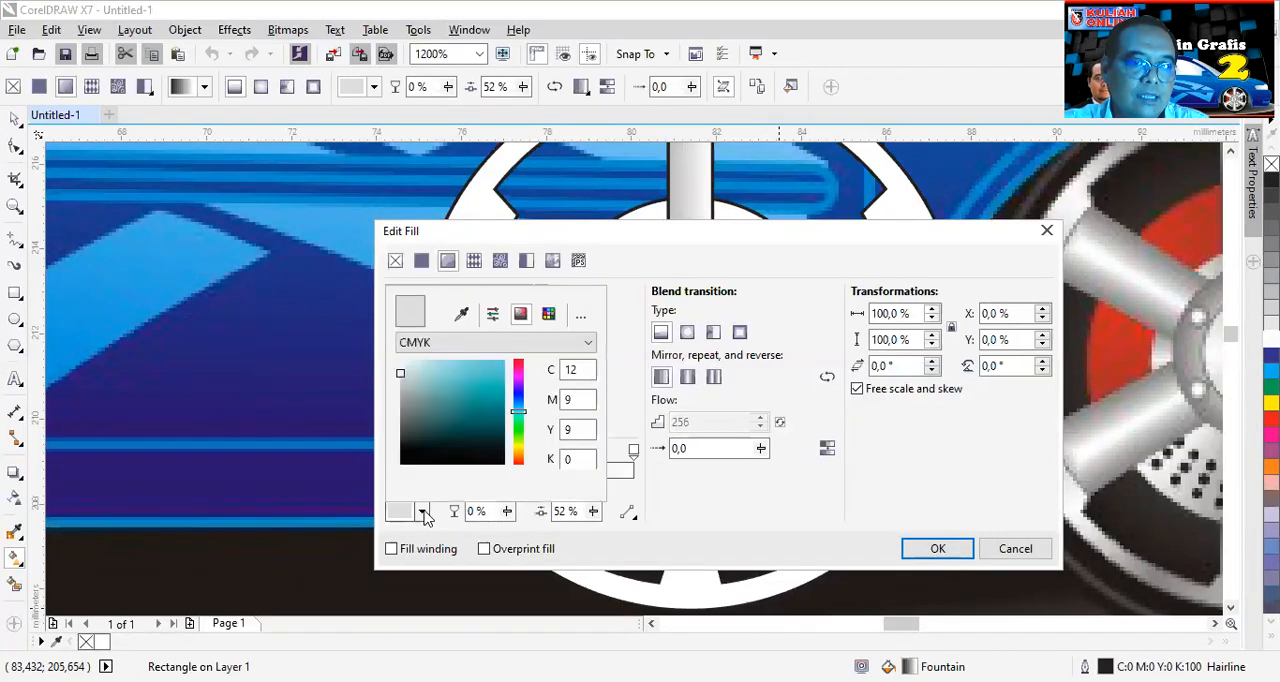
{"action": "left_click_drag", "start_coordinate": [403, 380], "coordinate": [414, 340]}
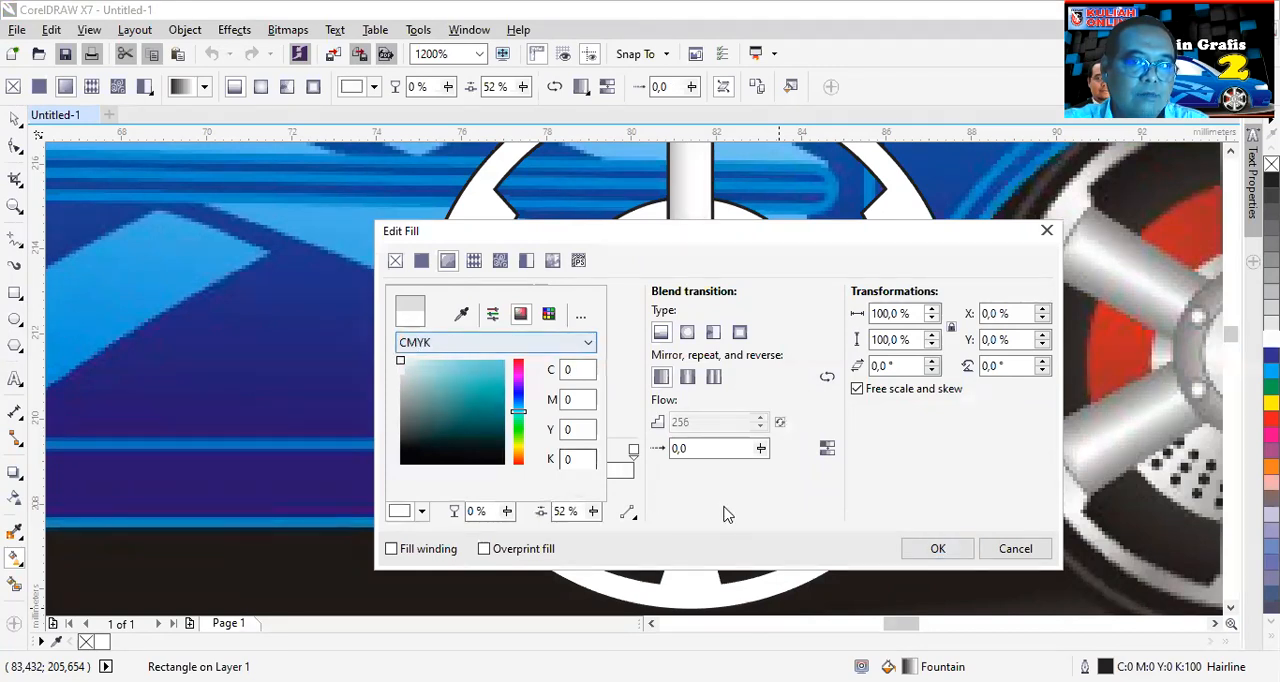
- Set the gradient's end colour stop to light grey, C16 M13 Y13 K0
{"action": "left_click", "coordinate": [633, 451]}
{"action": "left_click", "coordinate": [633, 451]}
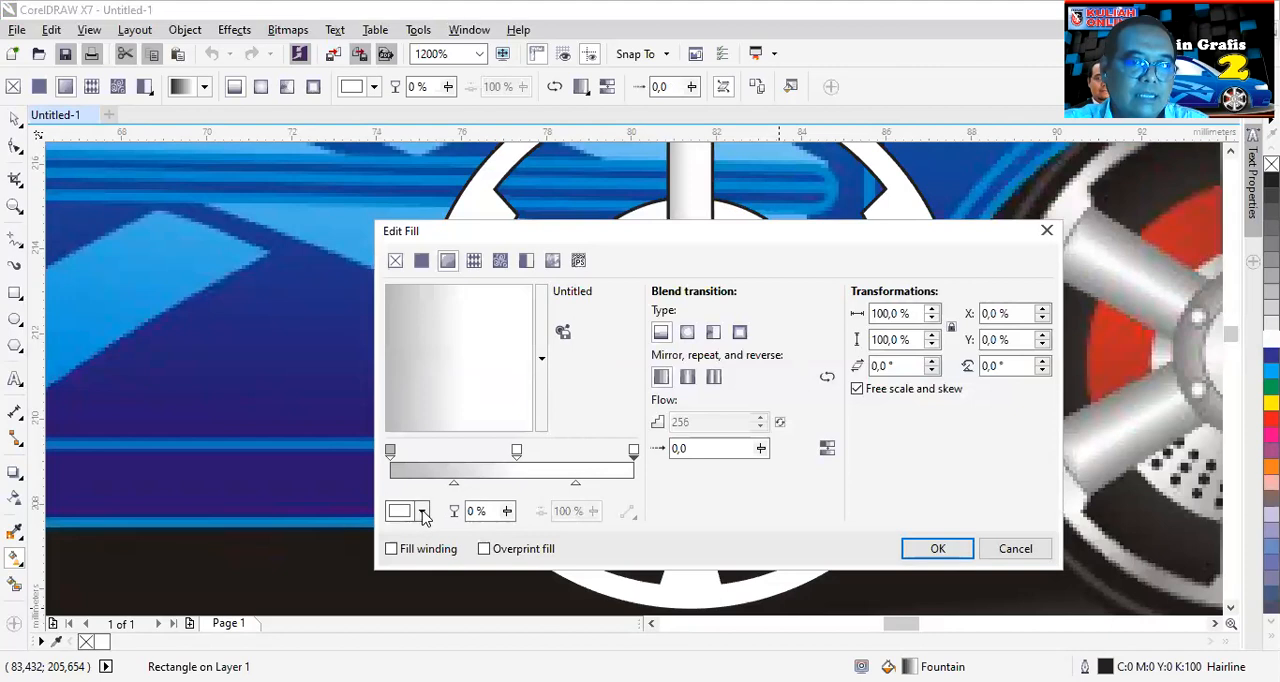
{"action": "left_click", "coordinate": [421, 511]}
{"action": "left_click_drag", "start_coordinate": [405, 386], "coordinate": [400, 384]}
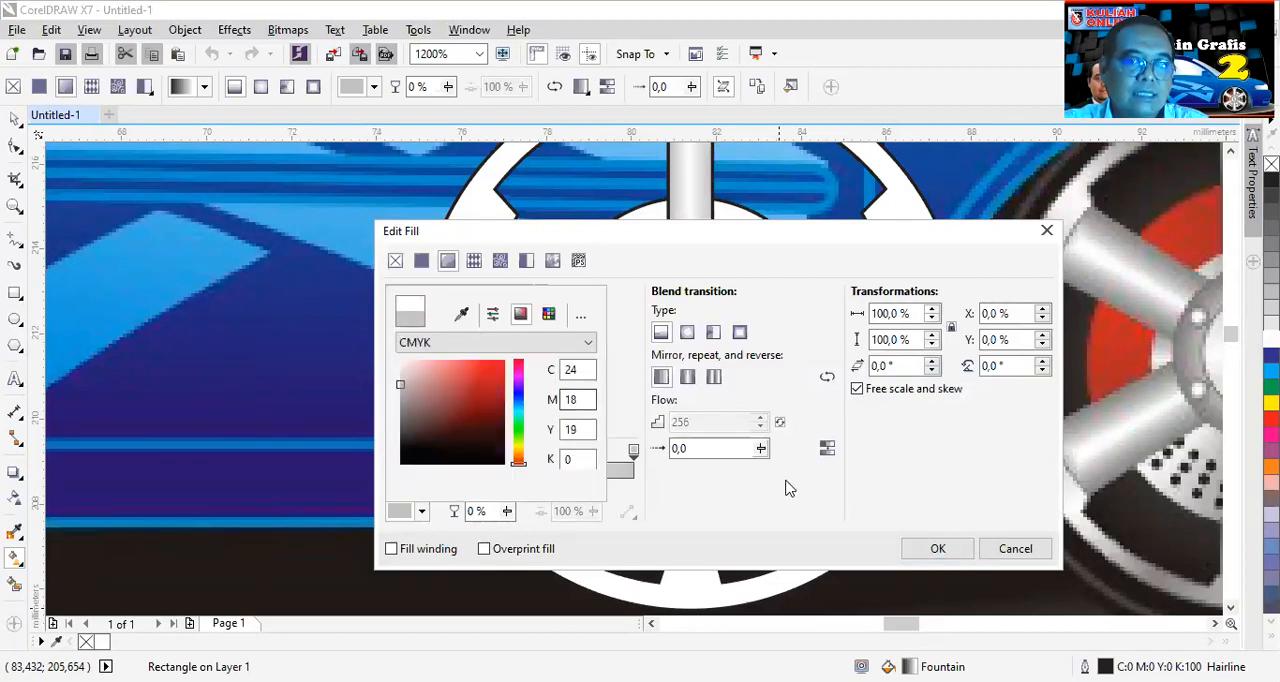
{"action": "left_click_drag", "start_coordinate": [402, 390], "coordinate": [400, 378]}
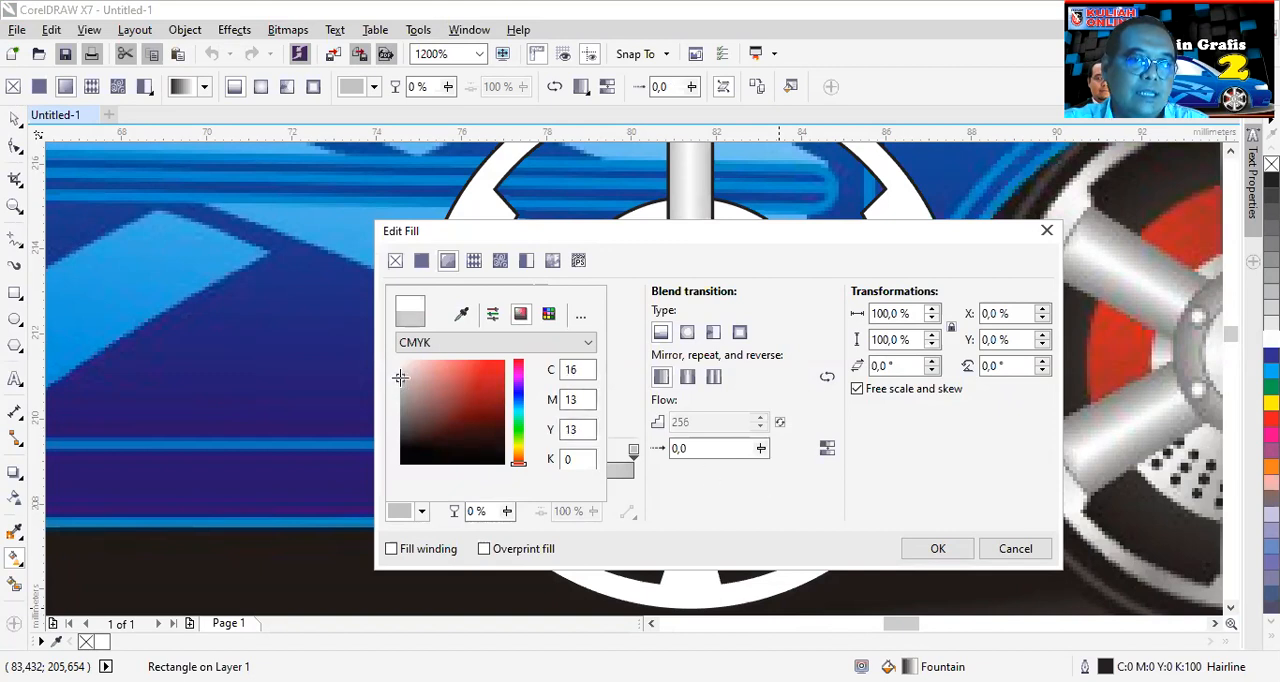
{"action": "left_click", "coordinate": [958, 558]}
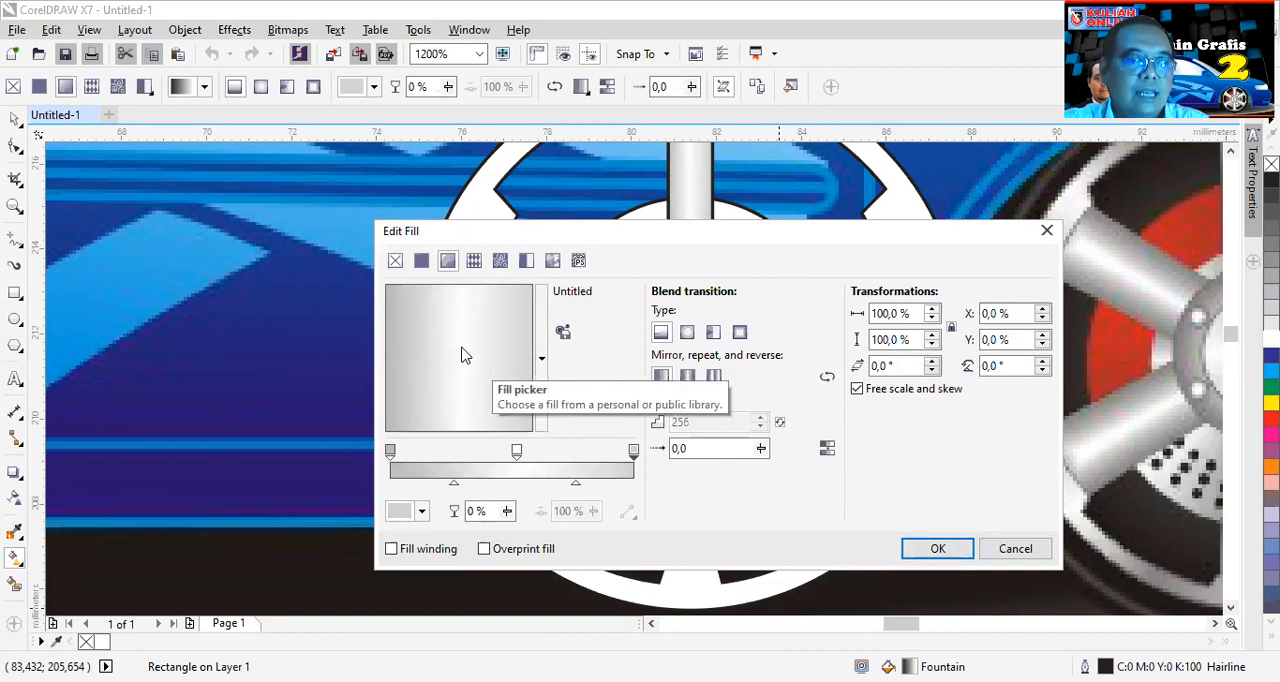
- Shift the white middle stop to 53%, apply the gradient, and remove the spoke rectangle's outline
{"action": "mouse_move", "coordinate": [517, 453]}
{"action": "left_mouse_down"}
{"action": "mouse_move", "coordinate": [542, 452]}
{"action": "mouse_move", "coordinate": [519, 455]}
{"action": "left_mouse_up"}
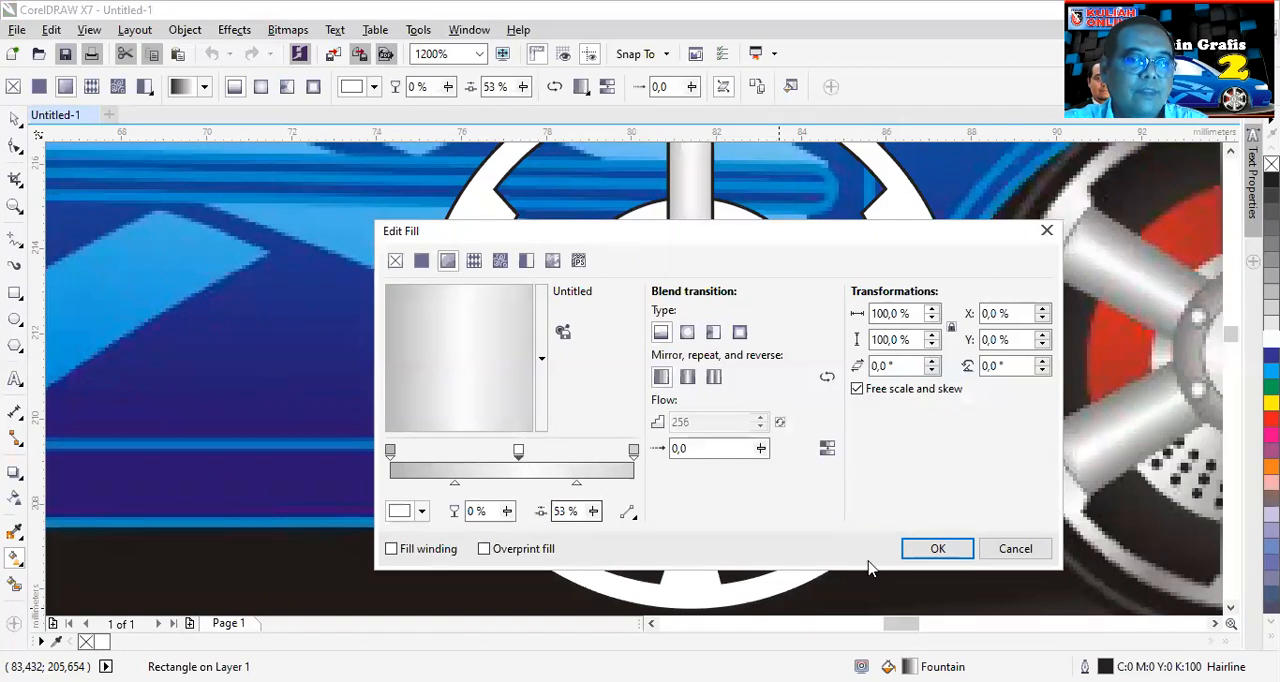
{"action": "left_click", "coordinate": [935, 549]}
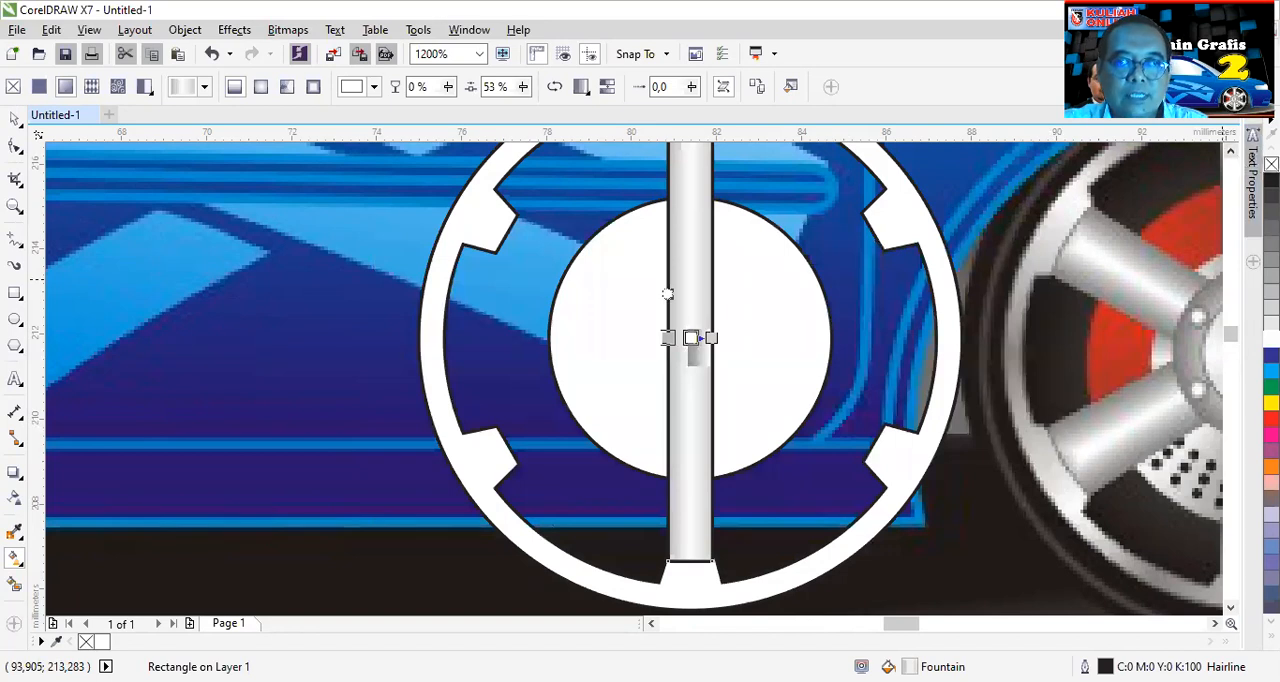
{"action": "right_click", "coordinate": [1271, 164]}
{"action": "scroll", "coordinate": [708, 575], "scroll_direction": "up", "scroll_amount": 2}
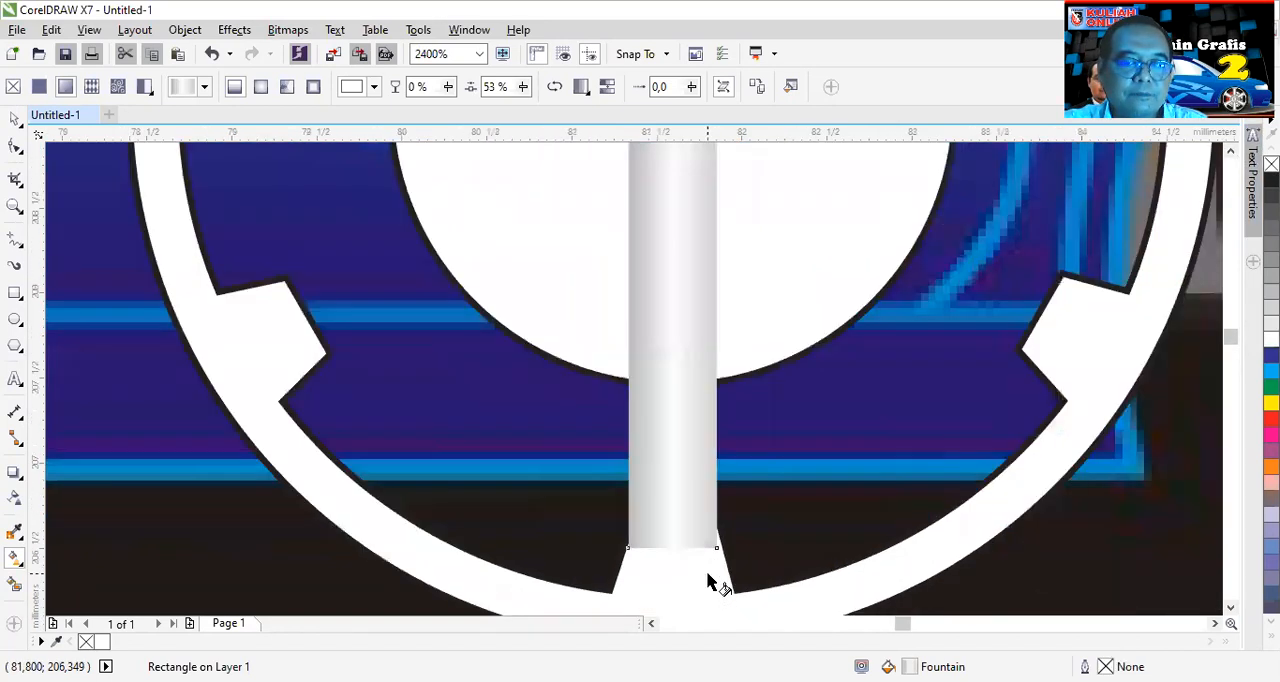
- Convert the spoke rectangle to curves and pull its upper corner nodes slightly outward to the edges of the rim's upper tab
{"action": "scroll", "coordinate": [743, 385], "scroll_direction": "down", "scroll_amount": 1}
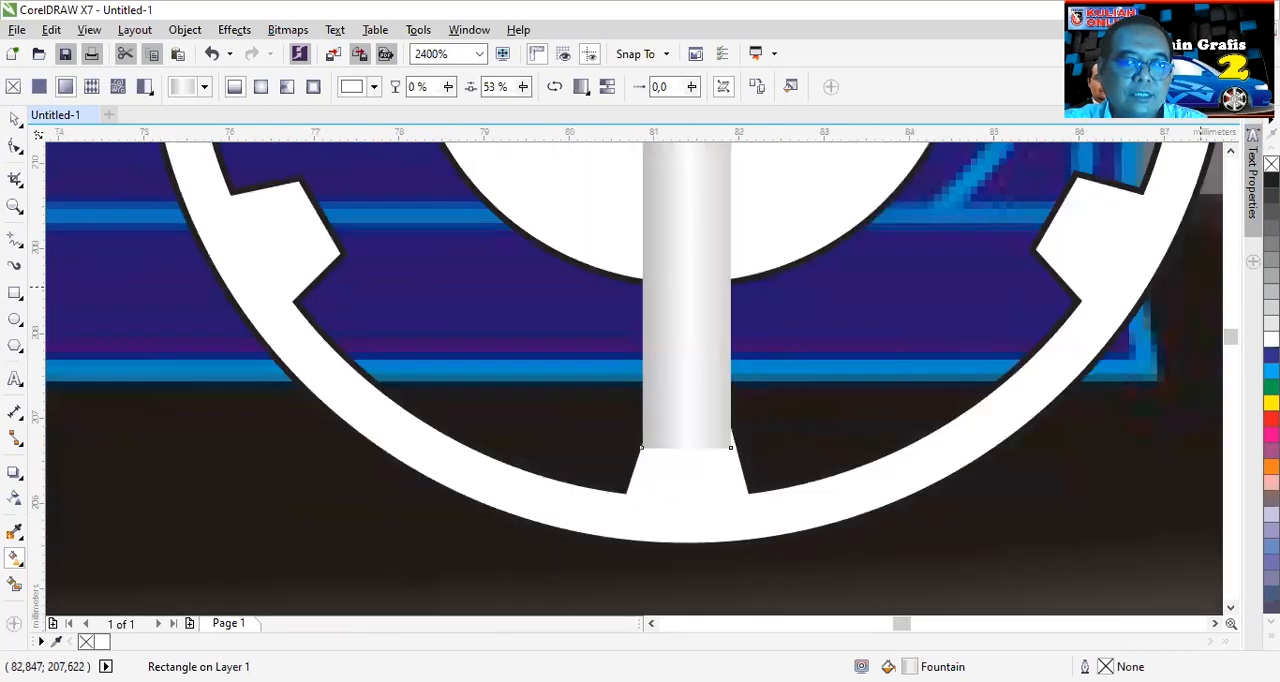
{"action": "left_click", "coordinate": [1230, 152]}
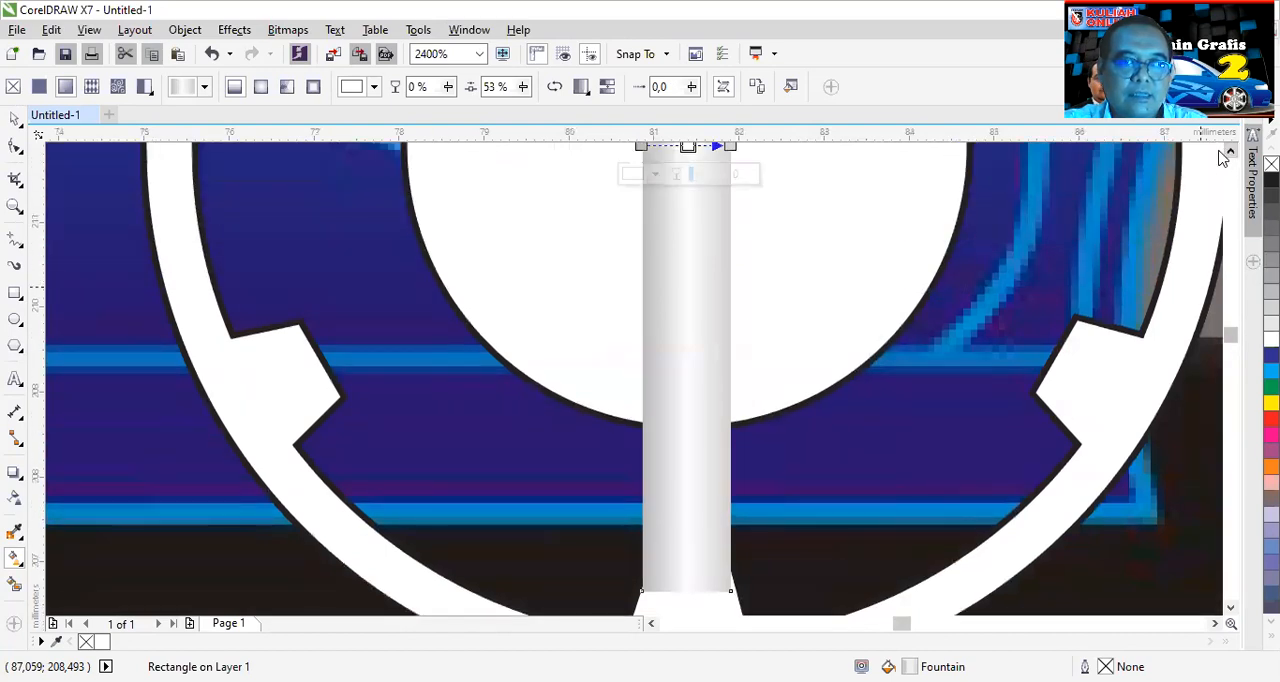
{"action": "left_click", "coordinate": [1230, 153]}
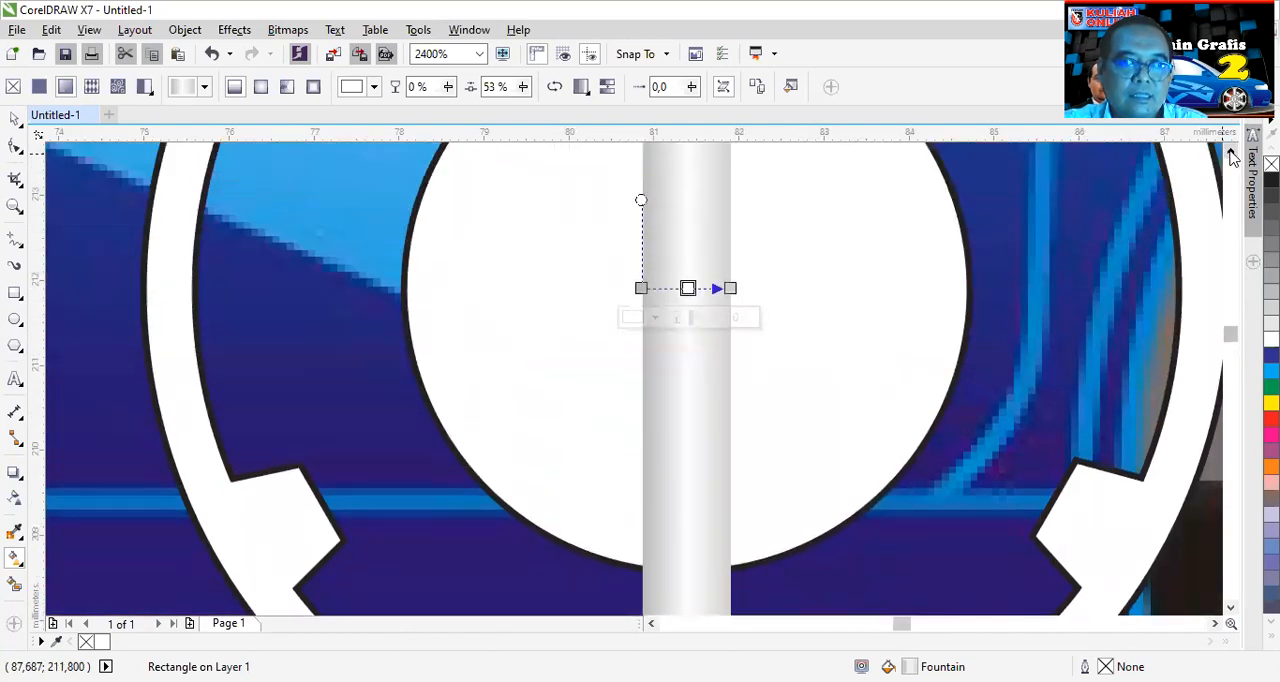
{"action": "key", "text": "space"}
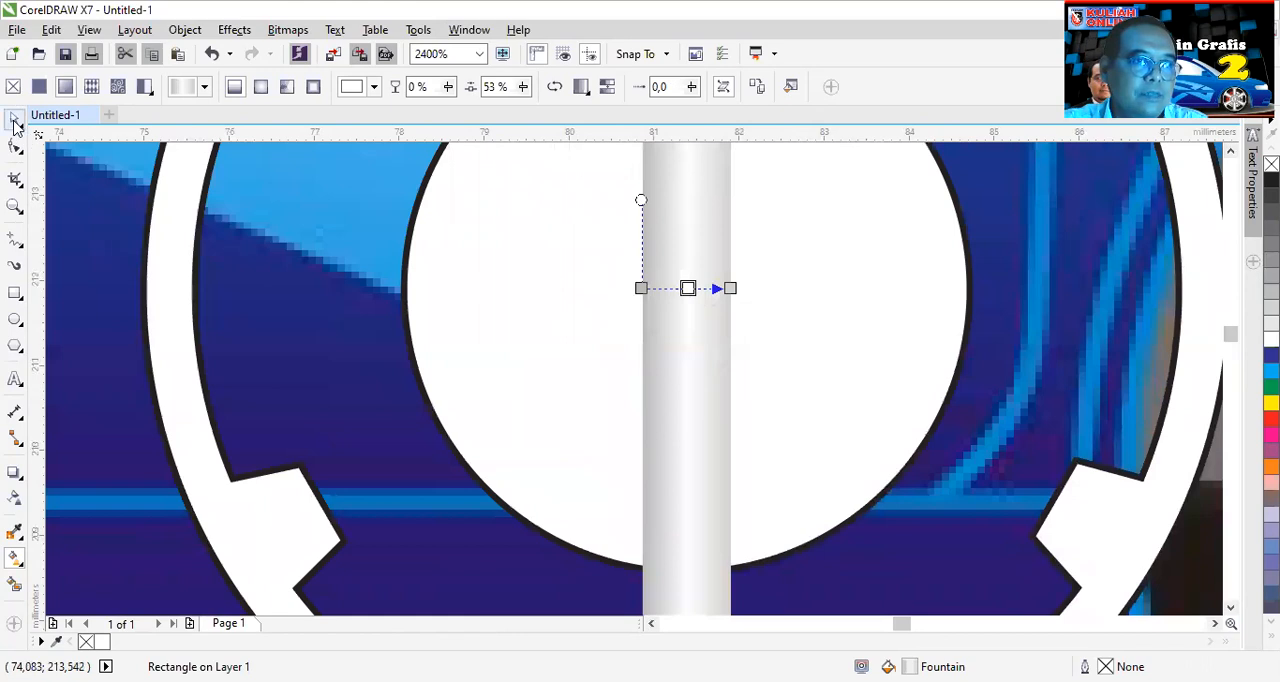
{"action": "scroll", "coordinate": [752, 300], "scroll_direction": "up", "scroll_amount": 2}
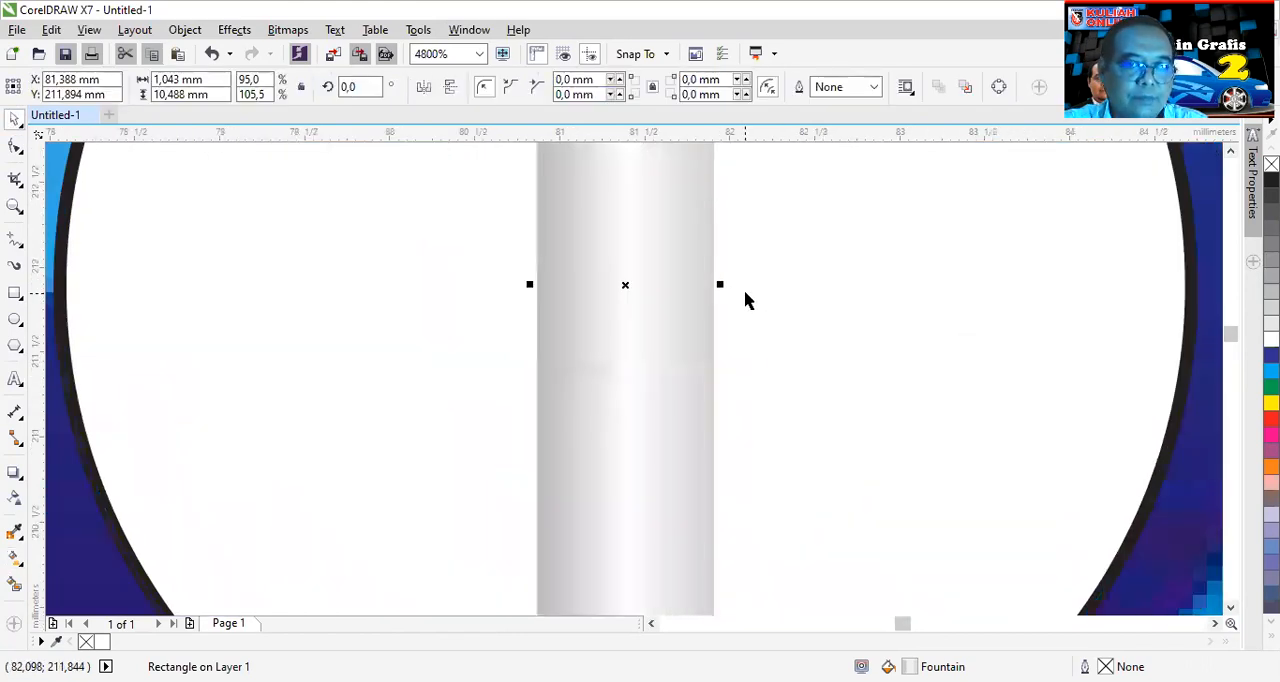
{"action": "scroll", "coordinate": [745, 300], "scroll_direction": "down", "scroll_amount": 4}
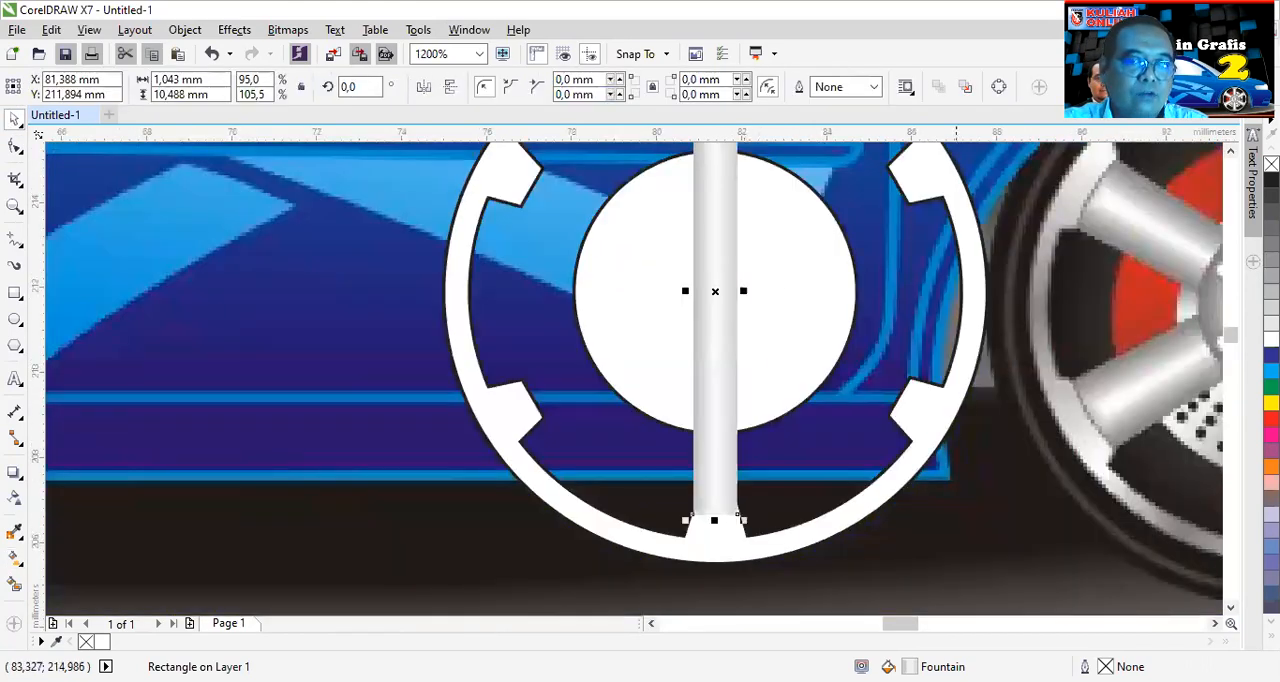
{"action": "left_click", "coordinate": [1231, 151]}
{"action": "left_click", "coordinate": [1231, 151]}
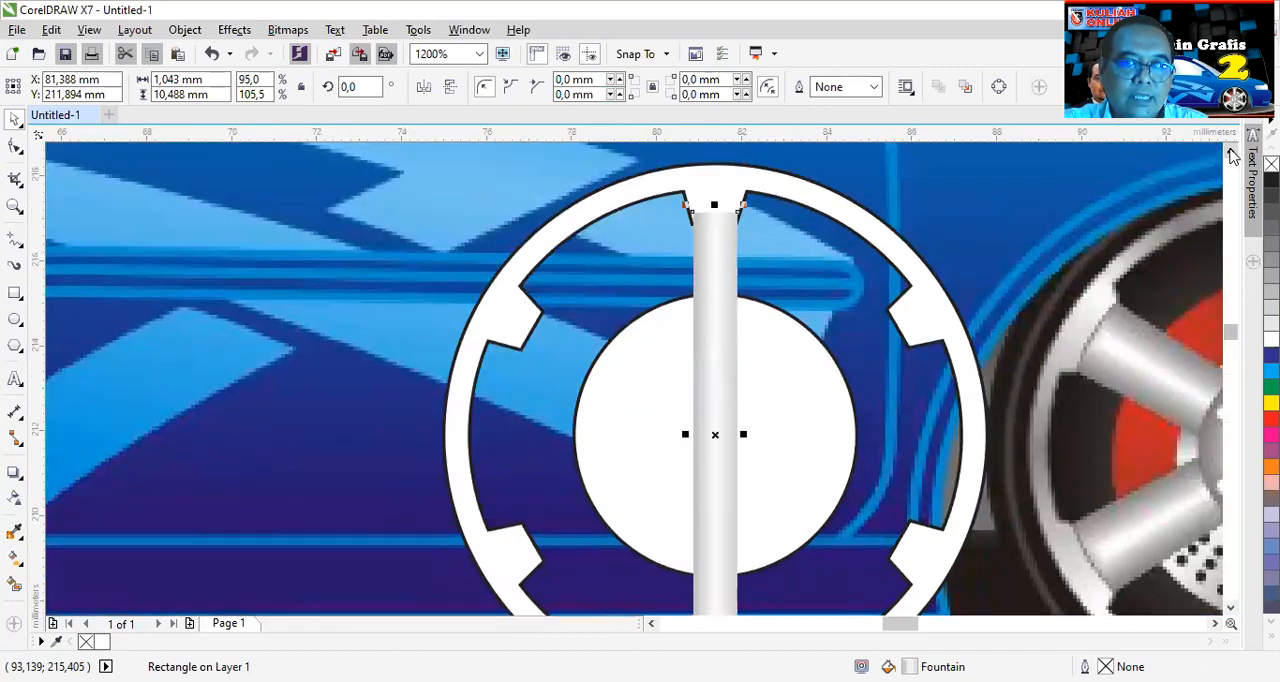
{"action": "scroll", "coordinate": [707, 212], "scroll_direction": "up", "scroll_amount": 2}
{"action": "scroll", "coordinate": [707, 212], "scroll_direction": "up", "scroll_amount": 1}
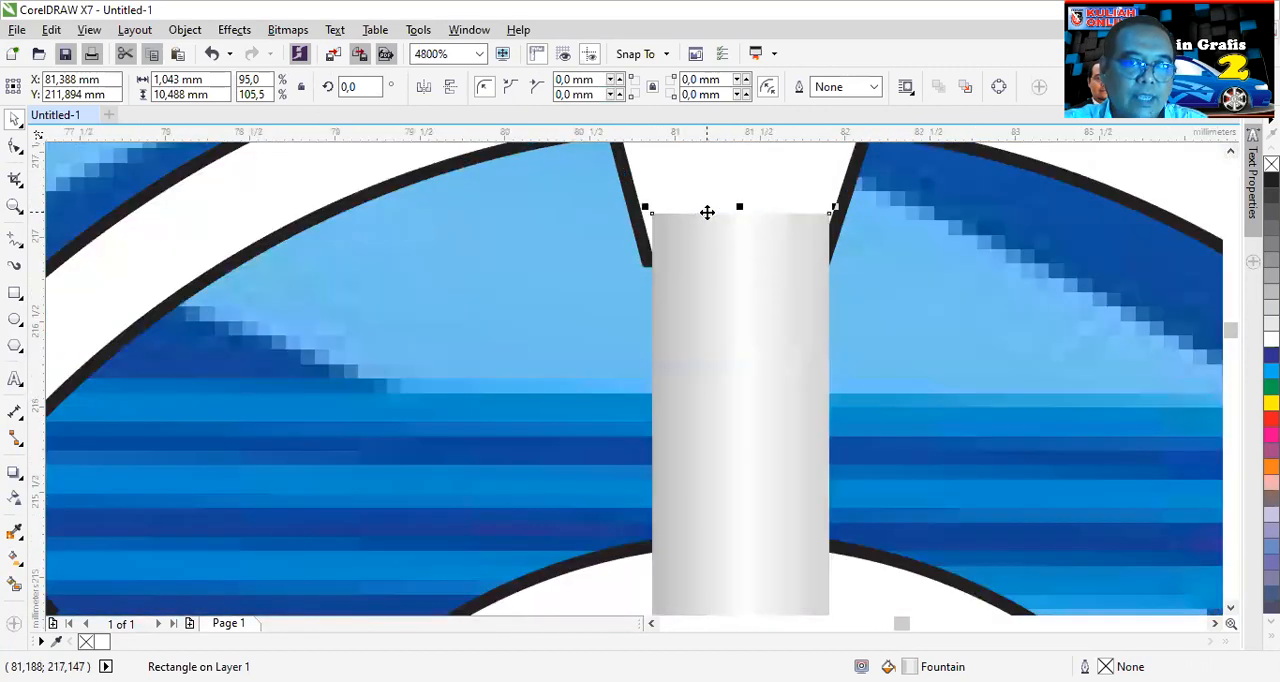
{"action": "left_click", "coordinate": [14, 148]}
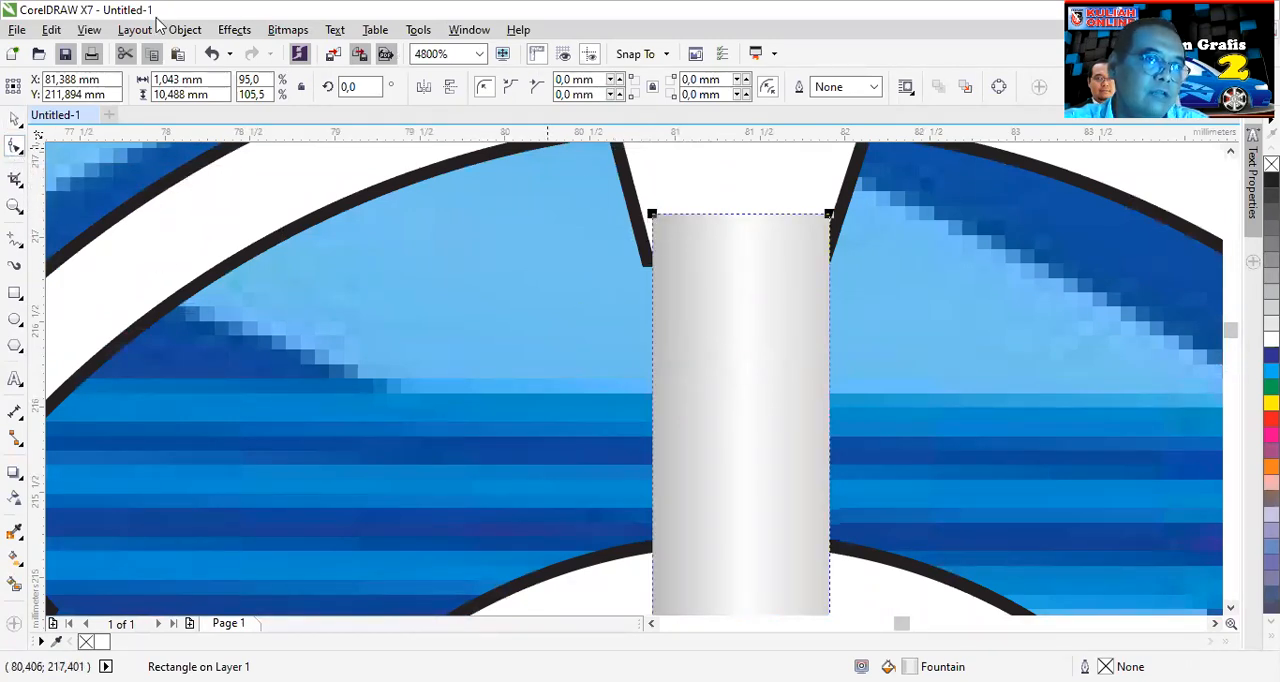
{"action": "left_click", "coordinate": [184, 30]}
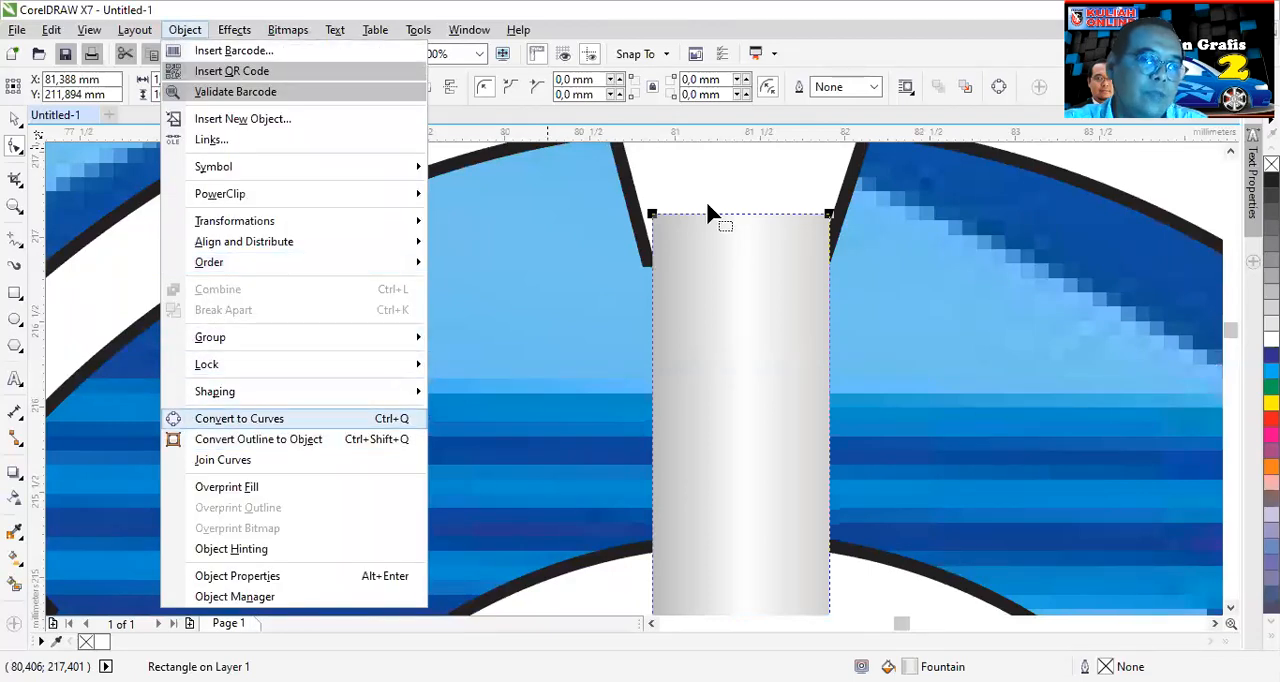
{"action": "mouse_move", "coordinate": [644, 213]}
{"action": "left_mouse_down"}
{"action": "mouse_move", "coordinate": [658, 221]}
{"action": "mouse_move", "coordinate": [637, 201]}
{"action": "left_mouse_up"}
{"action": "scroll", "coordinate": [656, 225], "scroll_direction": "up", "scroll_amount": 3}
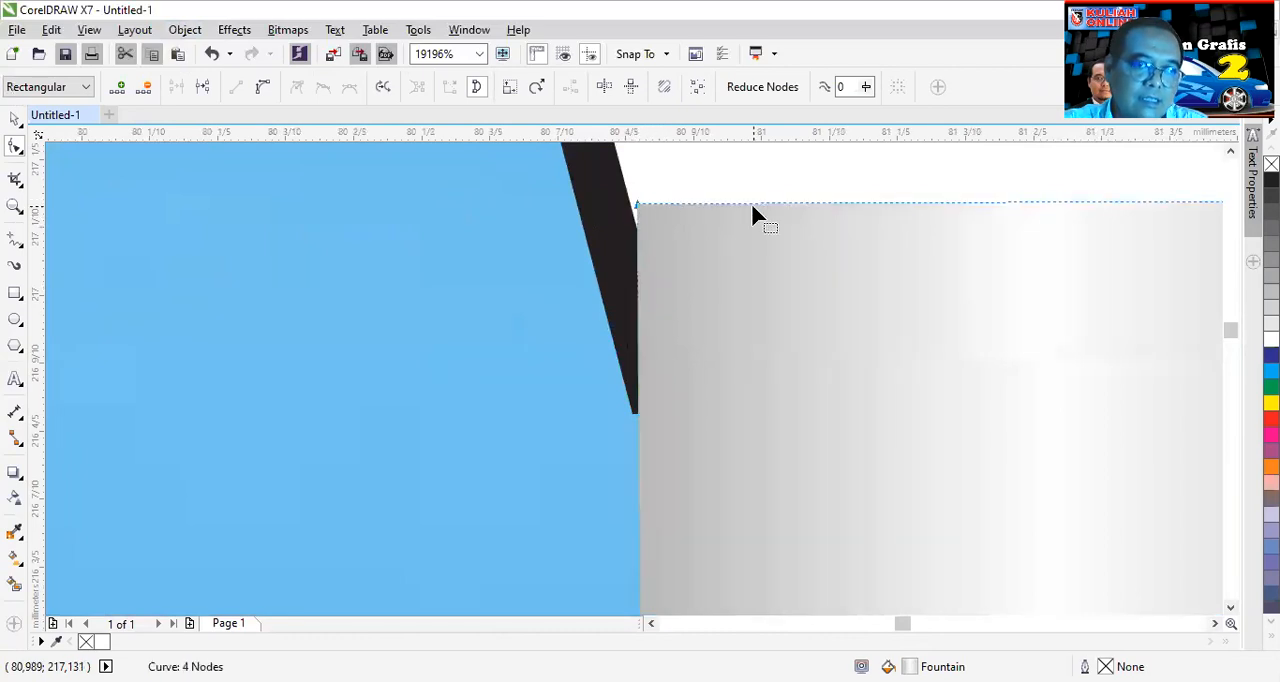
{"action": "scroll", "coordinate": [751, 208], "scroll_direction": "down", "scroll_amount": 3}
{"action": "scroll", "coordinate": [912, 222], "scroll_direction": "up", "scroll_amount": 3}
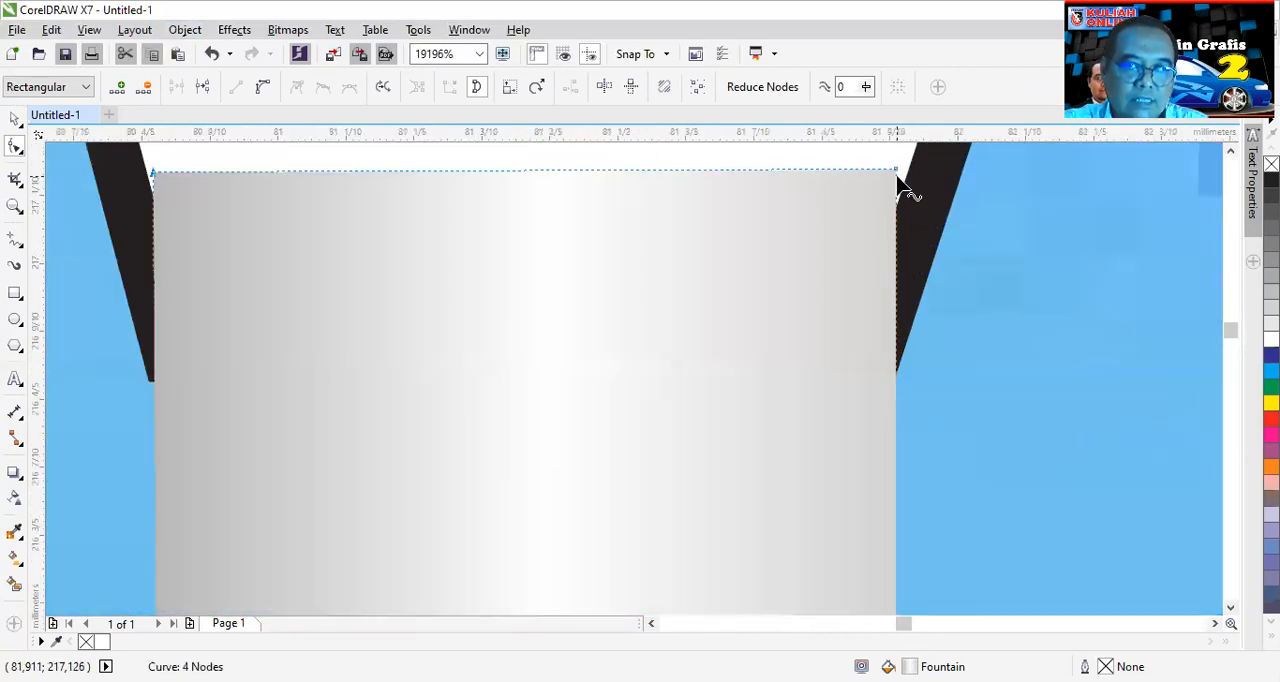
- Pull the spoke's lower corner nodes slightly outward to the edges of the rim's lower tab
{"action": "scroll", "coordinate": [848, 297], "scroll_direction": "down", "scroll_amount": 3}
{"action": "scroll", "coordinate": [880, 368], "scroll_direction": "down", "scroll_amount": 1}
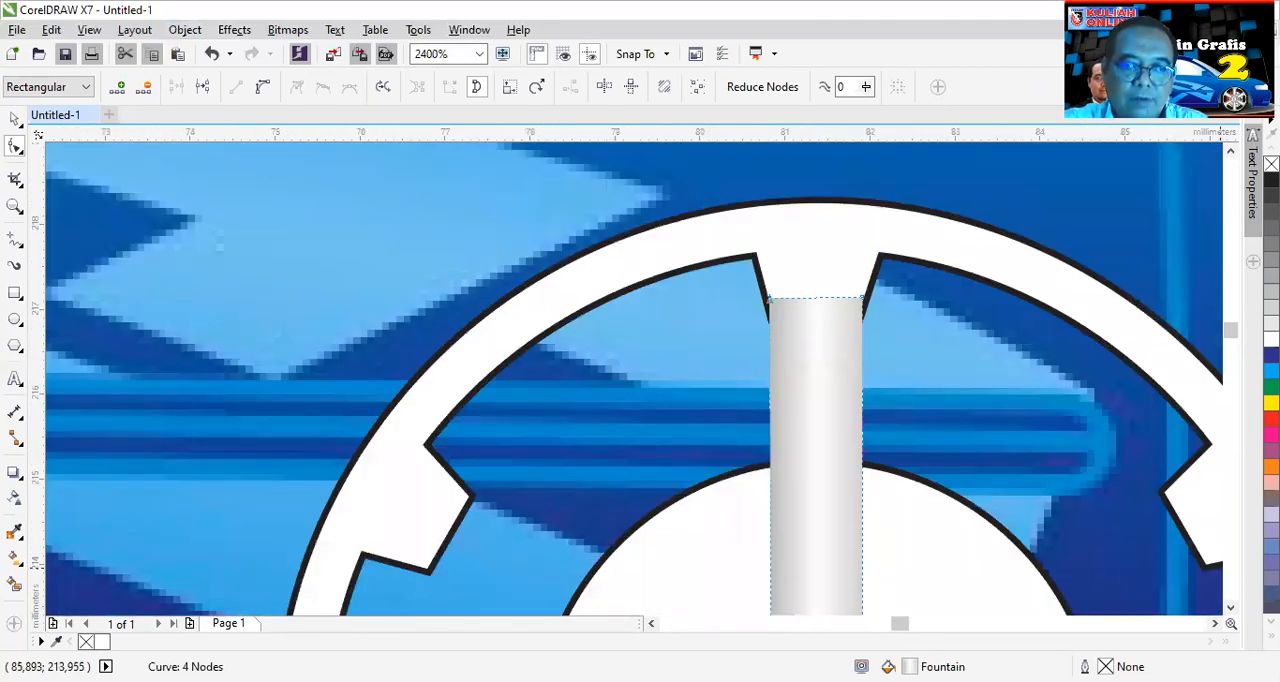
{"action": "scroll", "coordinate": [634, 378], "scroll_direction": "down", "scroll_amount": 4}
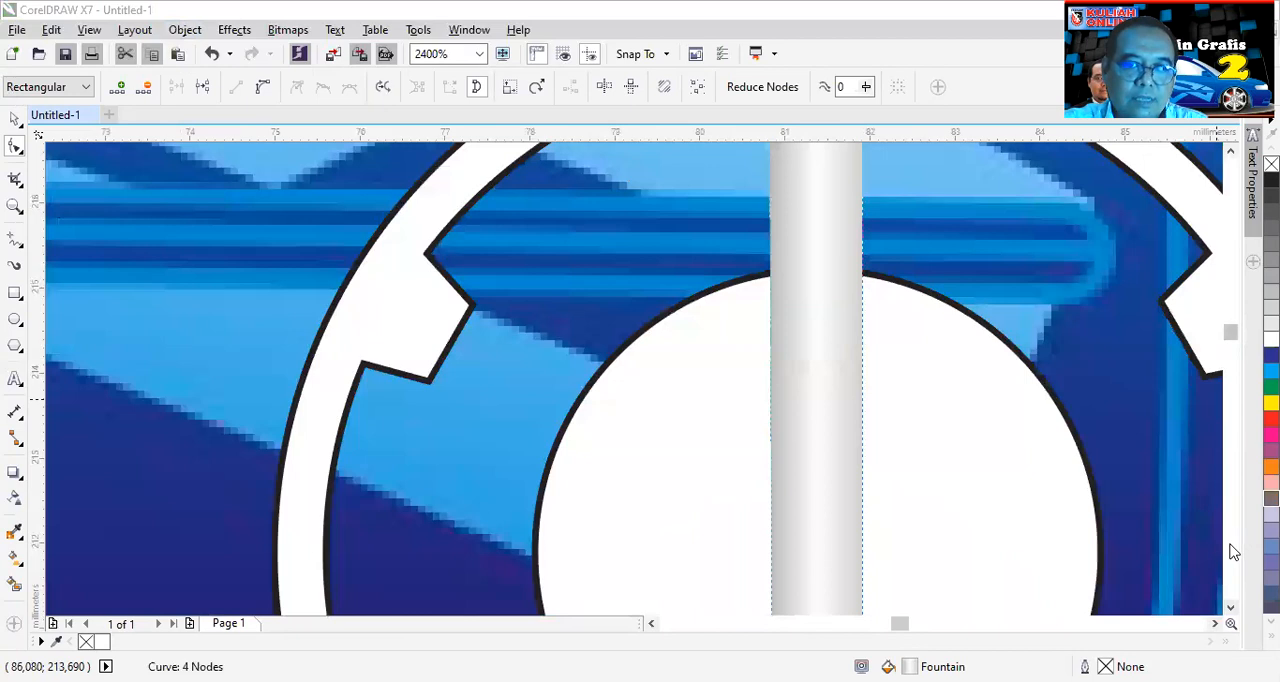
{"action": "scroll", "coordinate": [1233, 552], "scroll_direction": "down", "scroll_amount": 10}
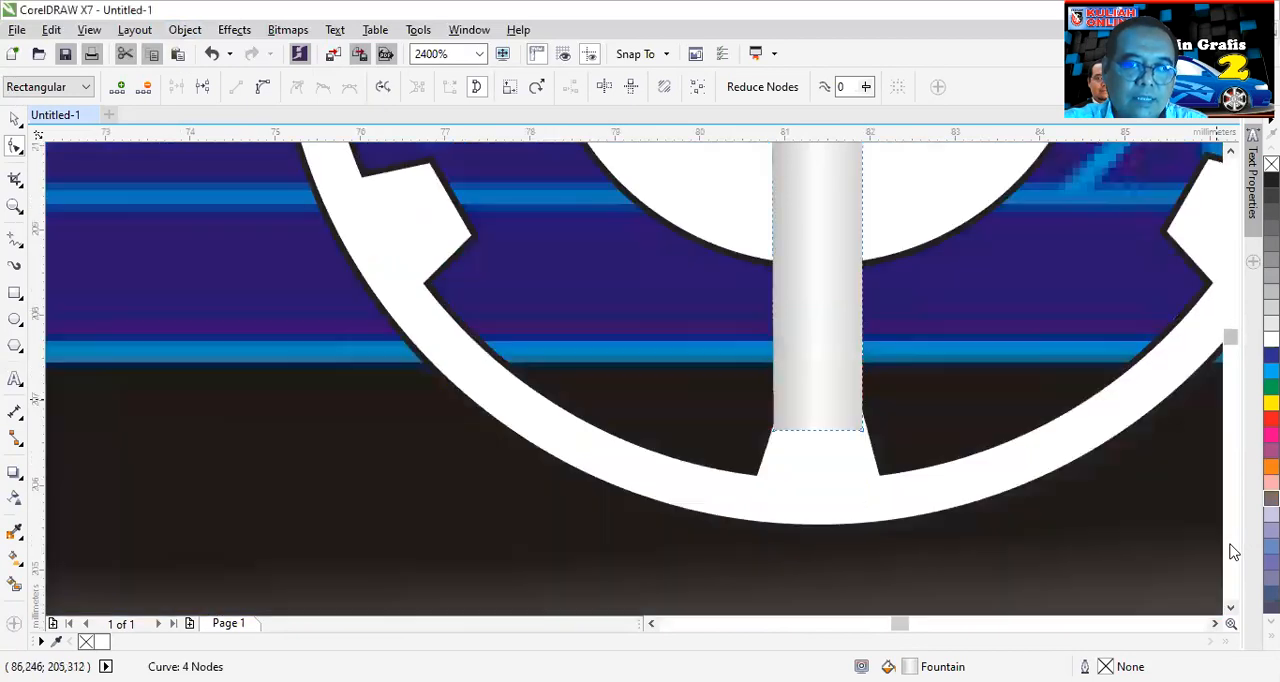
{"action": "scroll", "coordinate": [891, 451], "scroll_direction": "up", "scroll_amount": 2}
{"action": "left_click", "coordinate": [861, 430]}
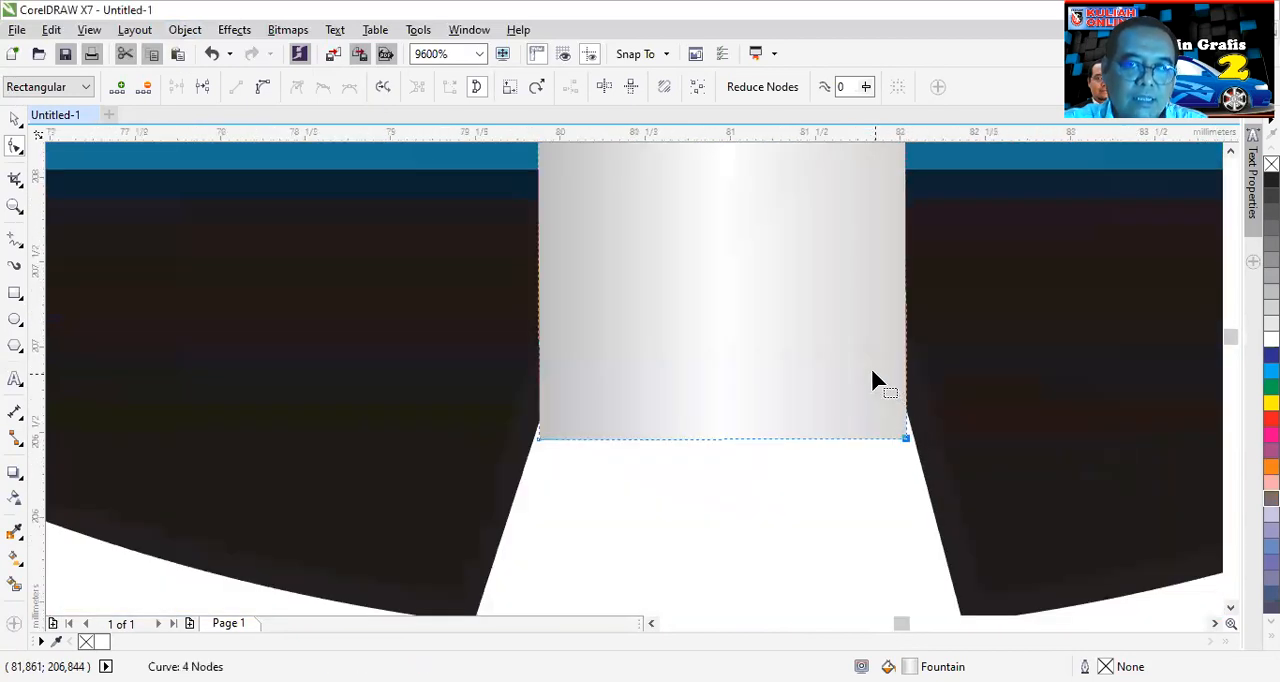
- Add a node halfway along the spoke's left edge and move it slightly inward to narrow the middle
{"action": "scroll", "coordinate": [874, 377], "scroll_direction": "down", "scroll_amount": 2}
{"action": "scroll", "coordinate": [864, 352], "scroll_direction": "down", "scroll_amount": 1}
{"action": "left_click", "coordinate": [1230, 152]}
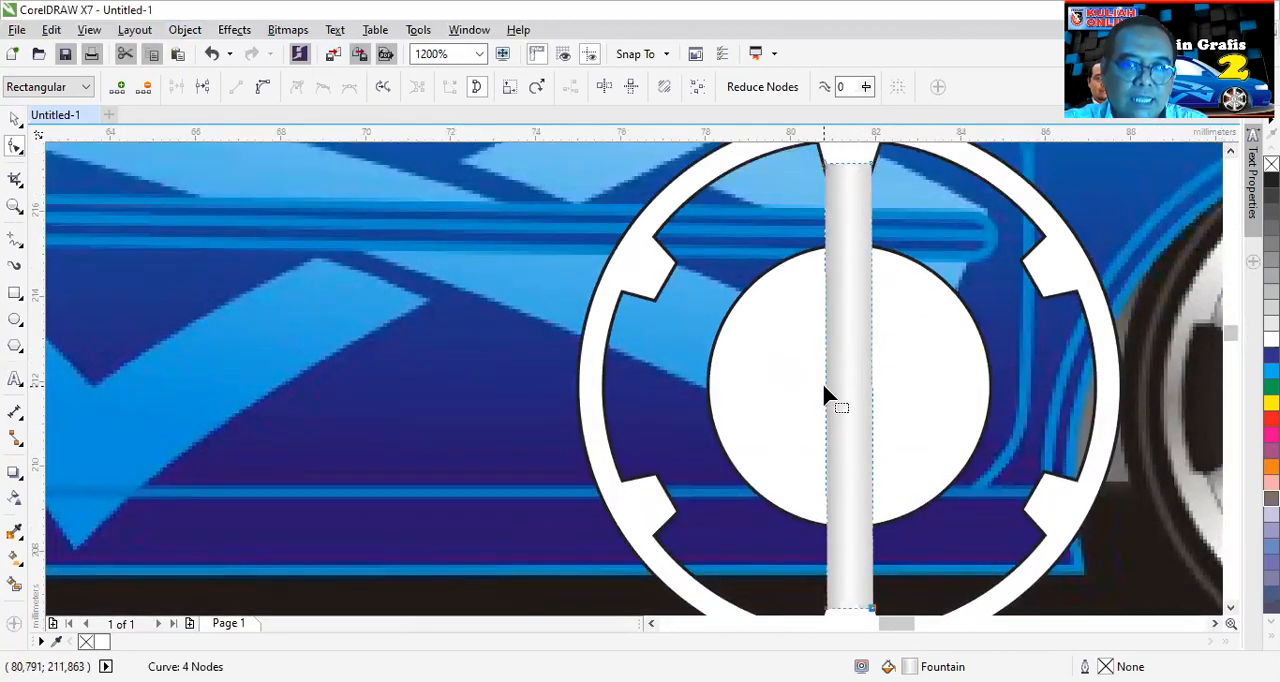
{"action": "double_click", "coordinate": [825, 379]}
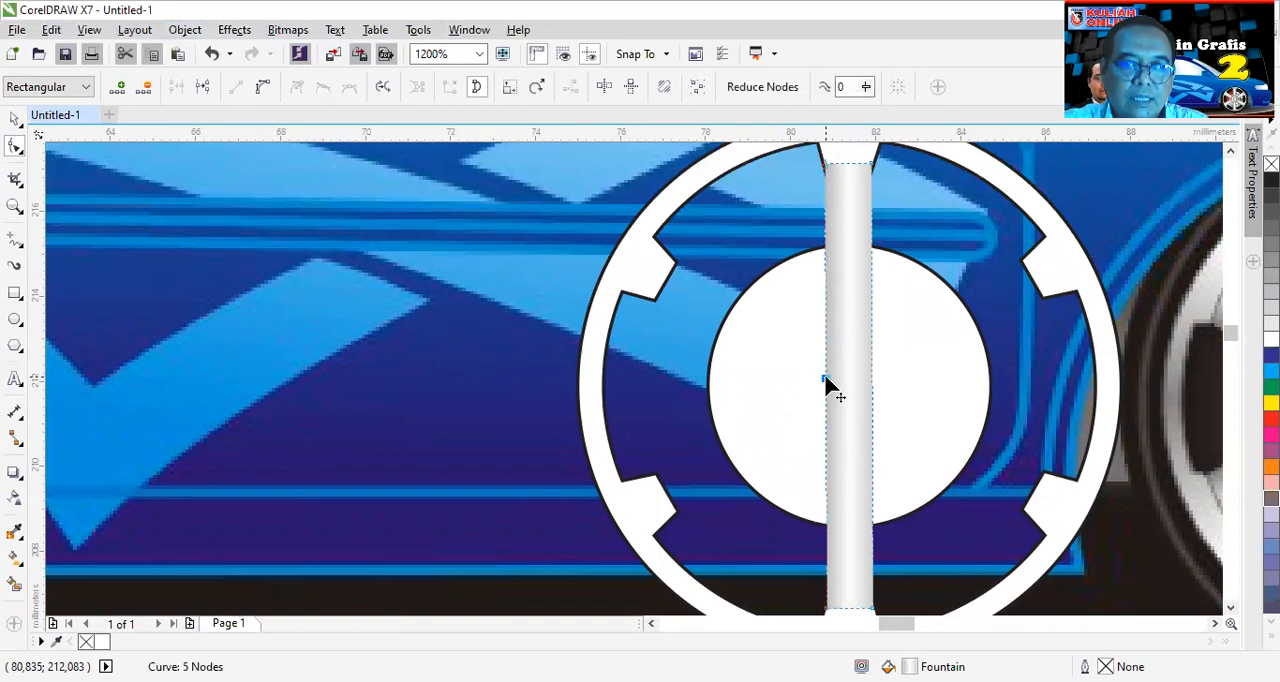
{"action": "left_click_drag", "start_coordinate": [826, 379], "coordinate": [834, 382]}
{"action": "key", "text": "ctrl+z"}
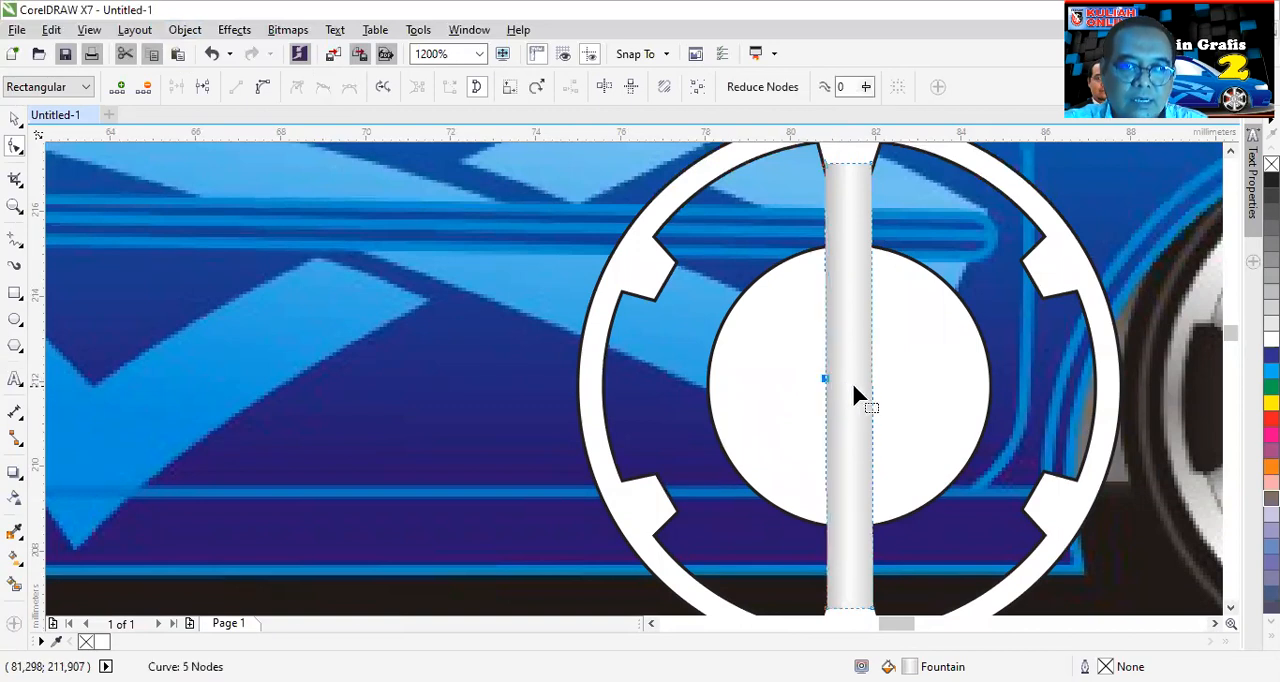
{"action": "scroll", "coordinate": [816, 374], "scroll_direction": "up", "scroll_amount": 2}
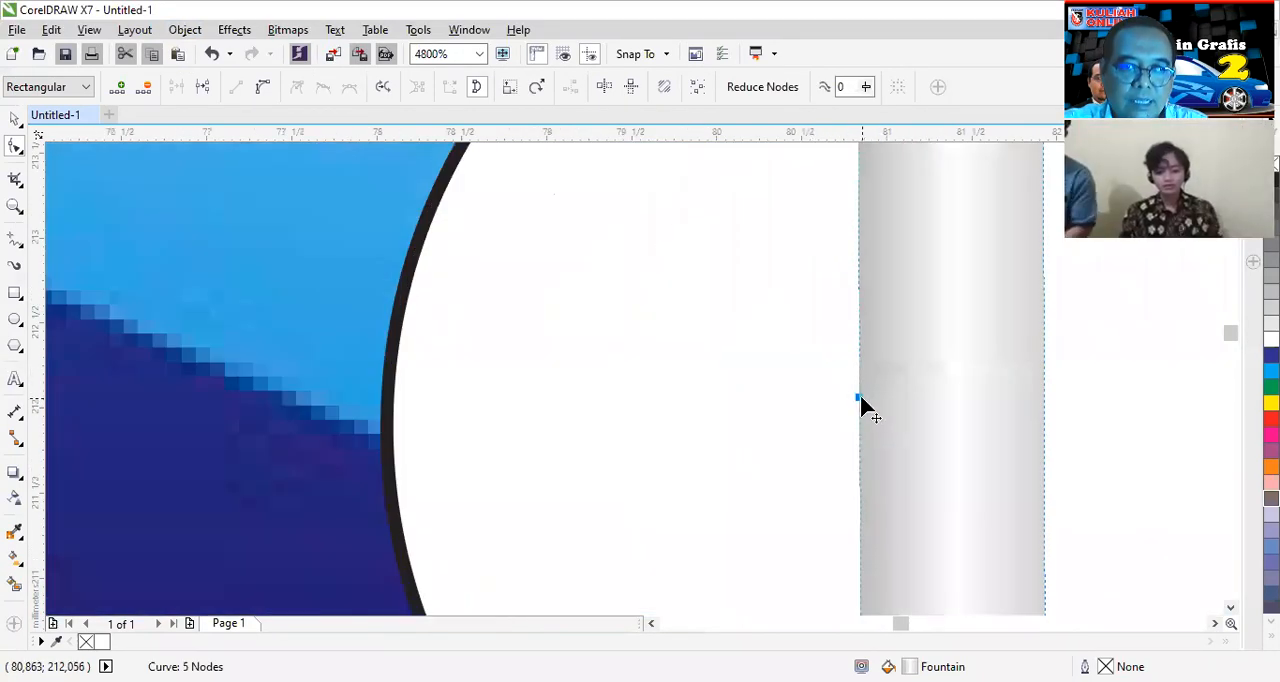
{"action": "left_click_drag", "start_coordinate": [860, 397], "coordinate": [876, 400]}
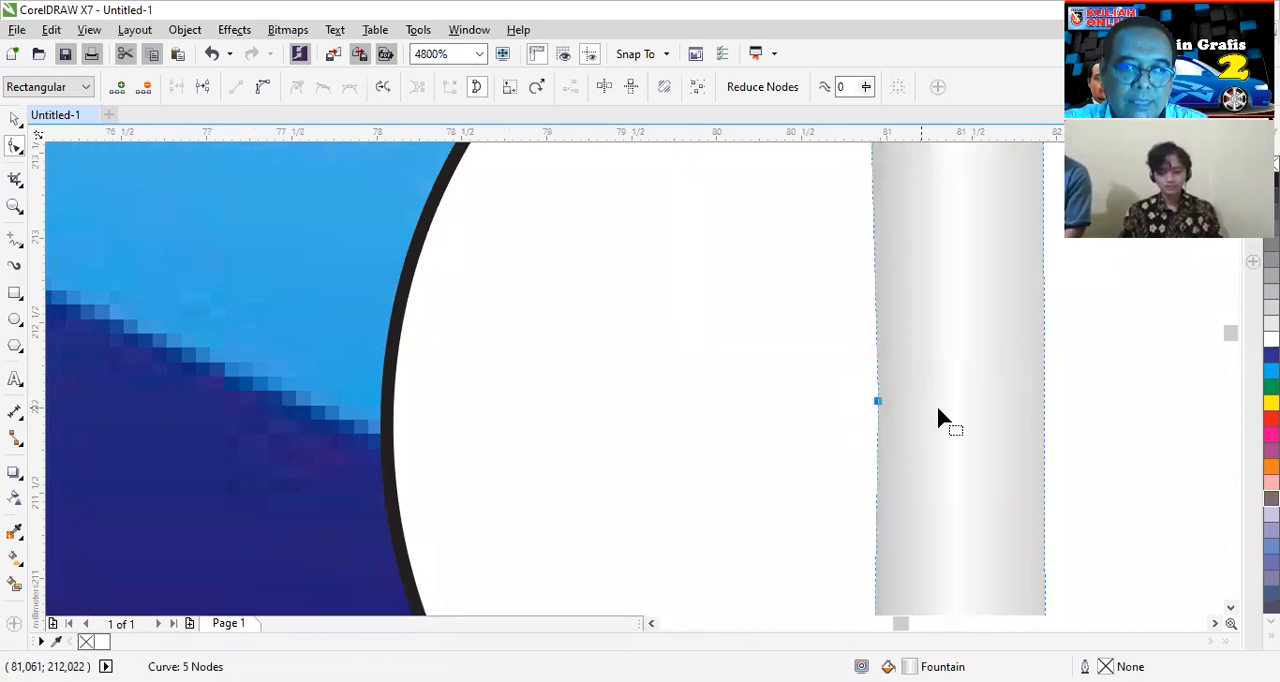
- Add a matching node halfway along the spoke's right edge and move it slightly inward
{"action": "double_click", "coordinate": [1043, 401]}
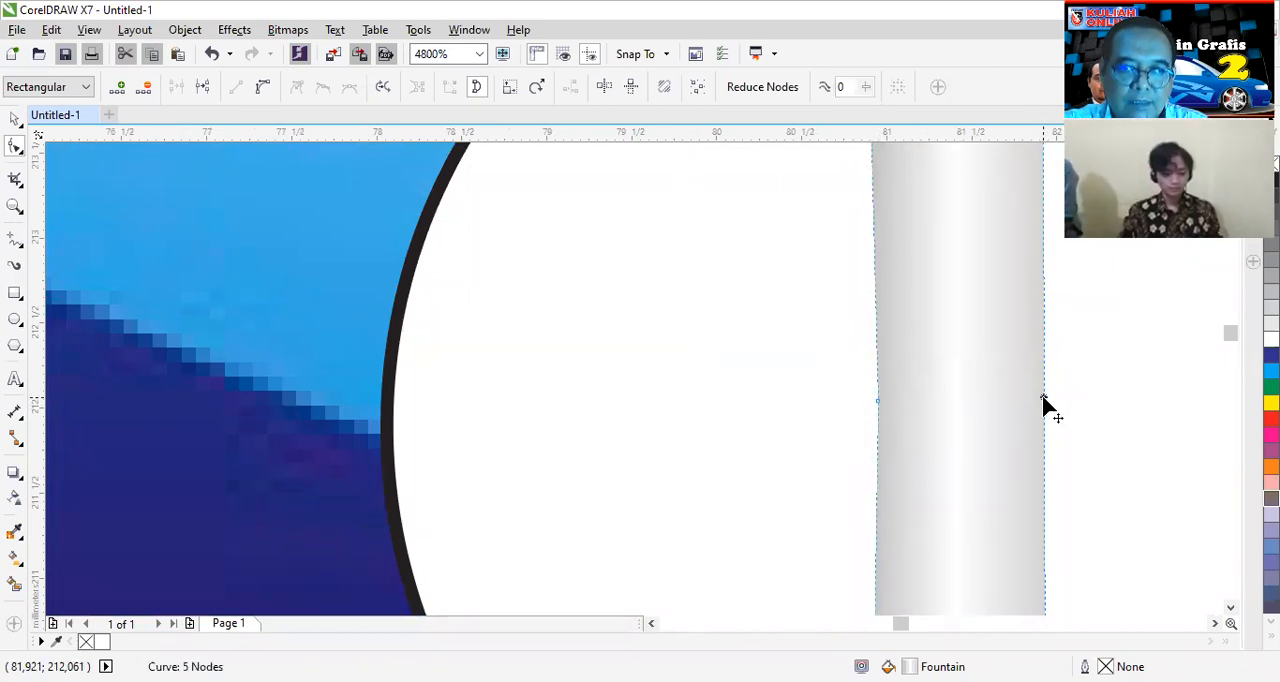
{"action": "left_click_drag", "start_coordinate": [1040, 396], "coordinate": [1030, 394]}
{"action": "scroll", "coordinate": [1030, 397], "scroll_direction": "down", "scroll_amount": 2}
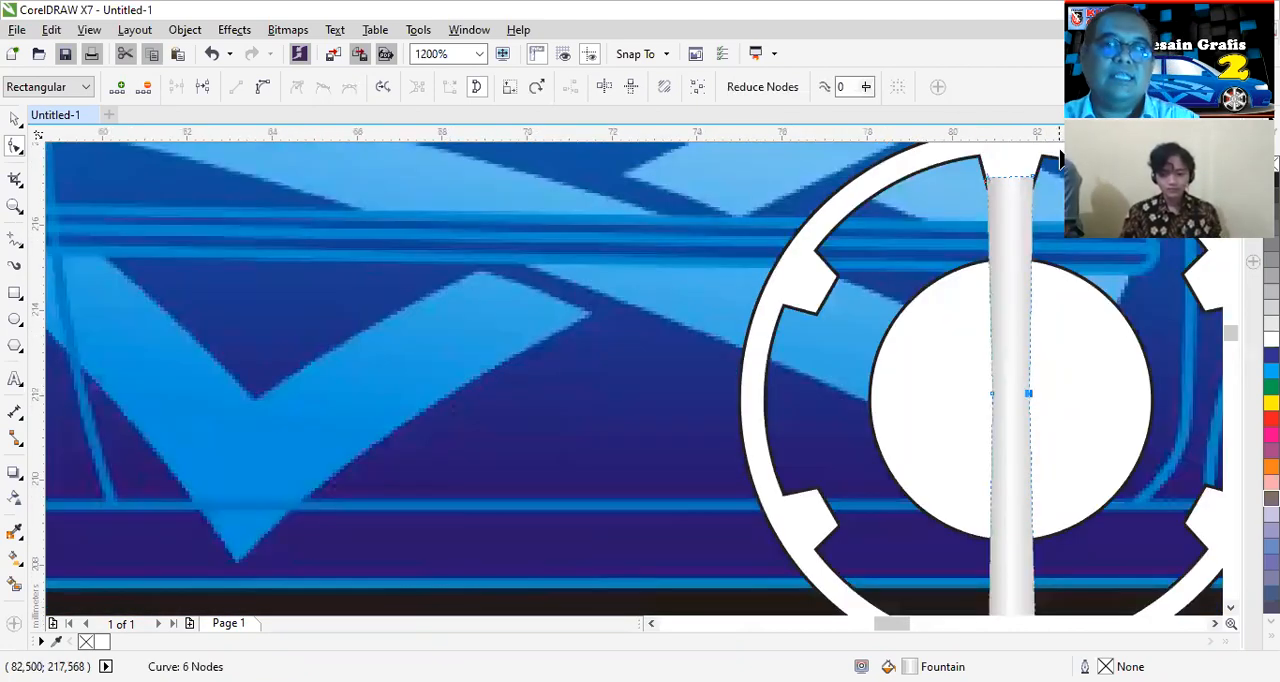
{"action": "scroll", "coordinate": [1076, 190], "scroll_direction": "down", "scroll_amount": 1}
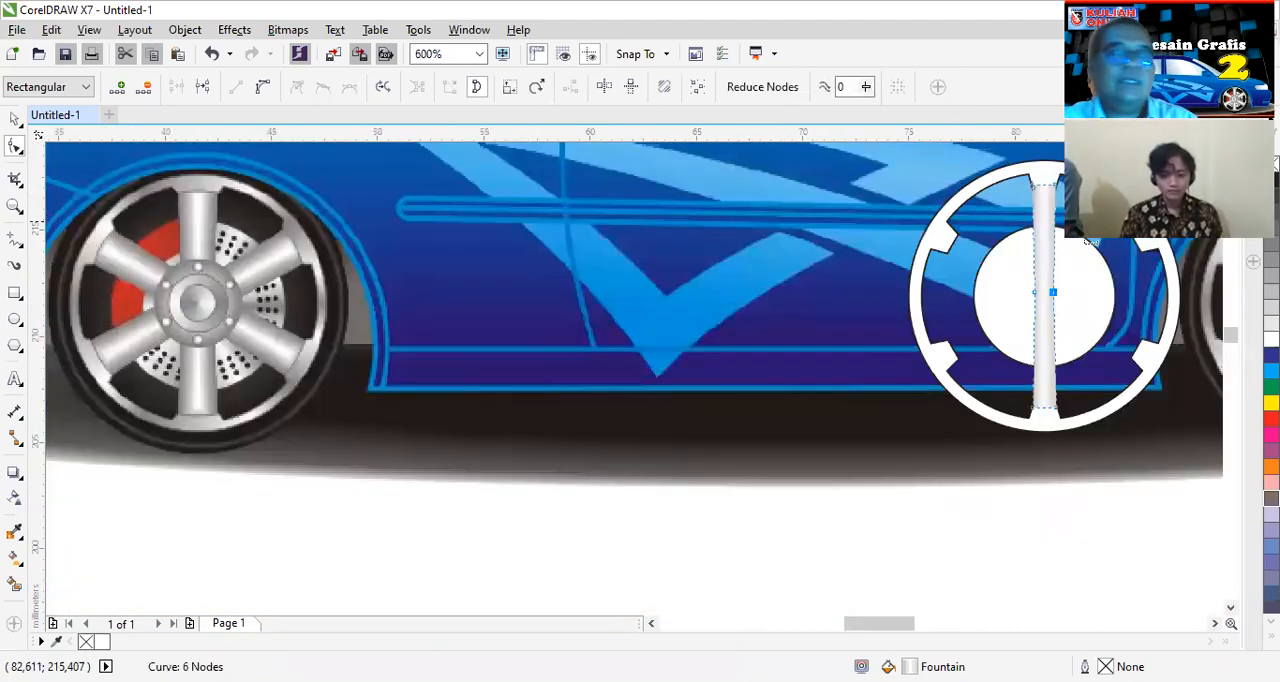
- Make a copy of the spoke rotated 60° about its centre and repeat it once to complete the six-spoke pattern
{"action": "left_click", "coordinate": [14, 120]}
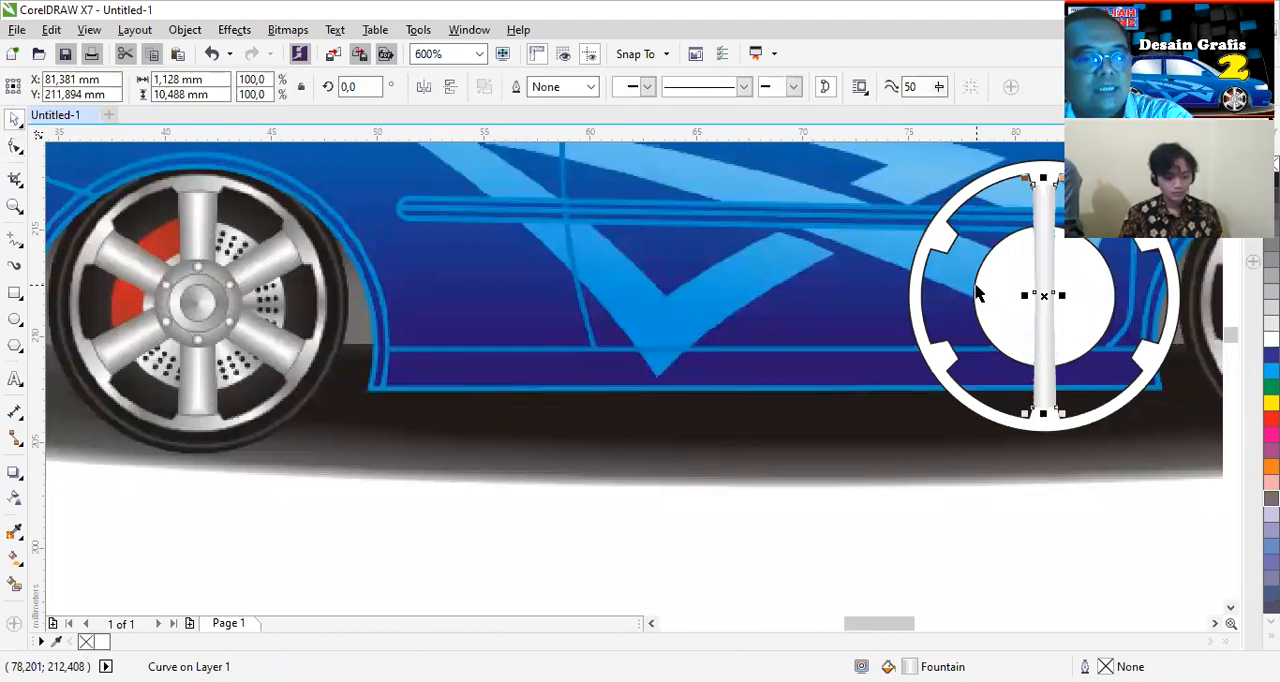
{"action": "left_click", "coordinate": [352, 87]}
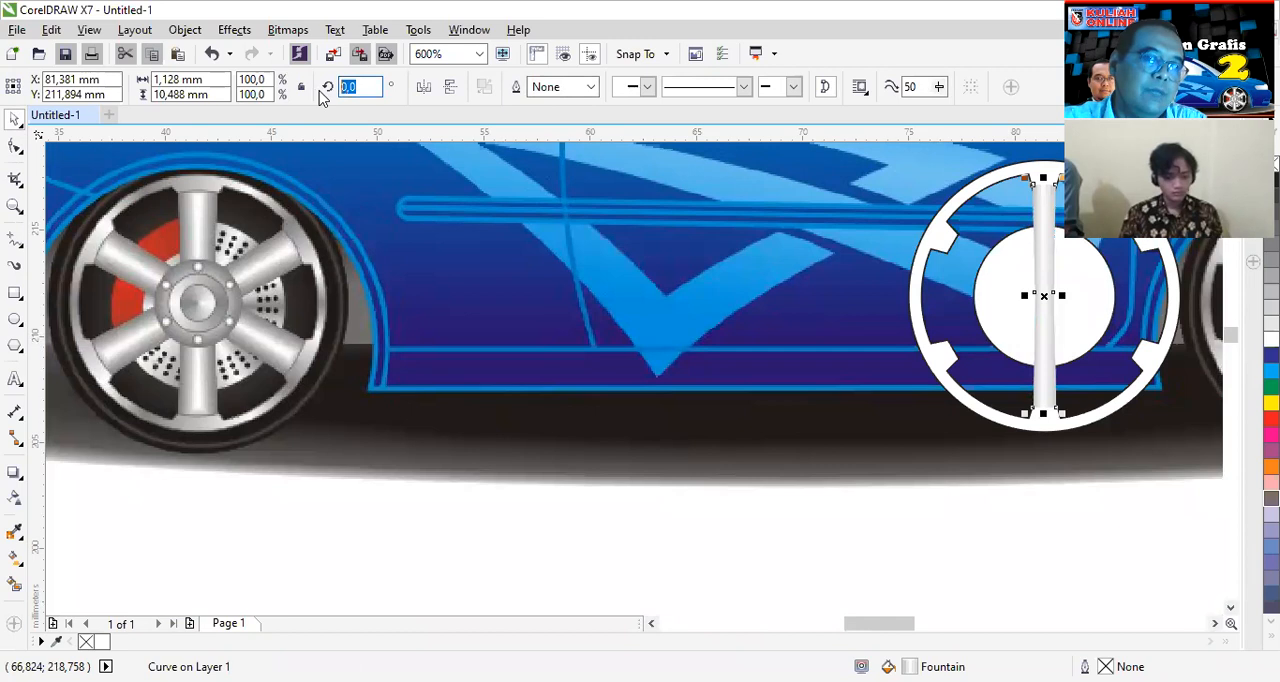
{"action": "type", "text": "60"}
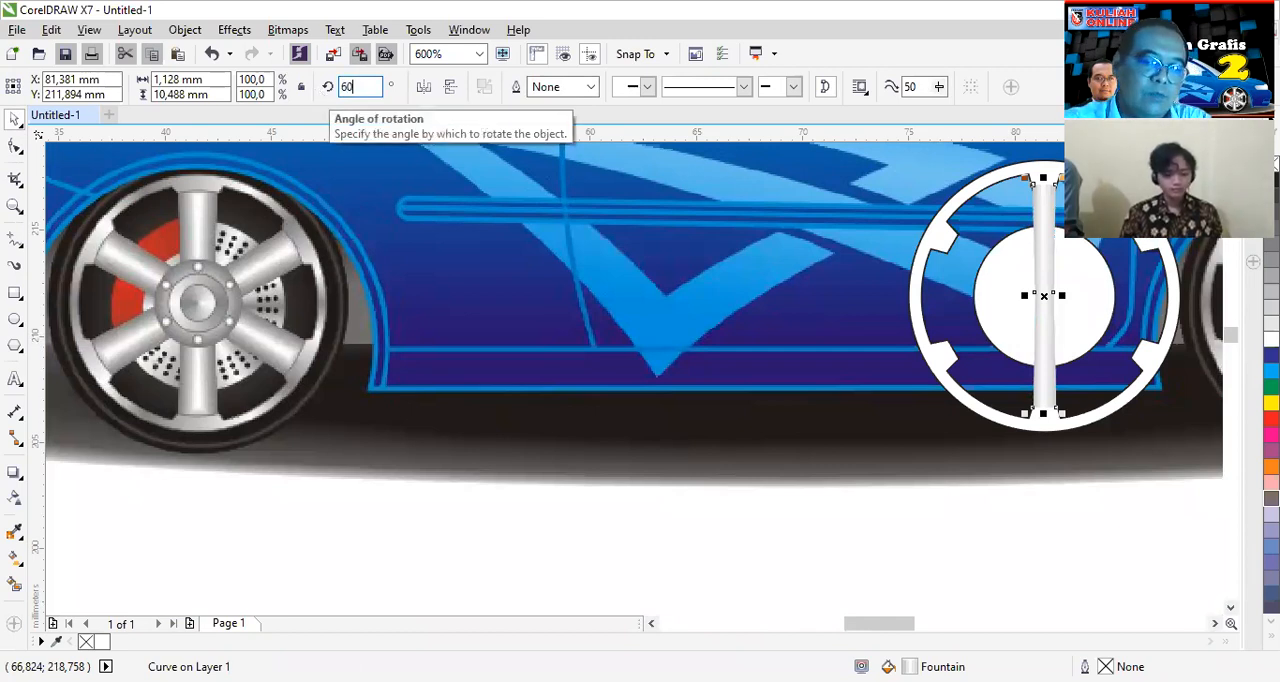
{"action": "key", "text": "Return"}
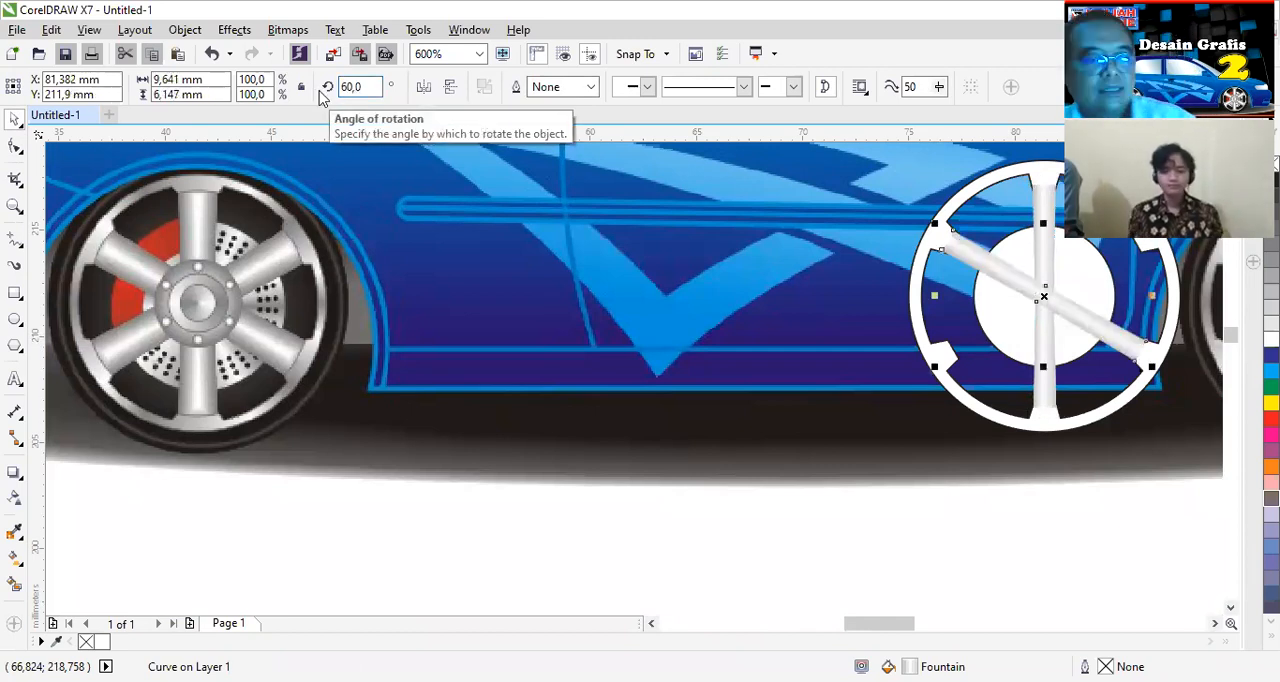
{"action": "key", "text": "ctrl+d"}
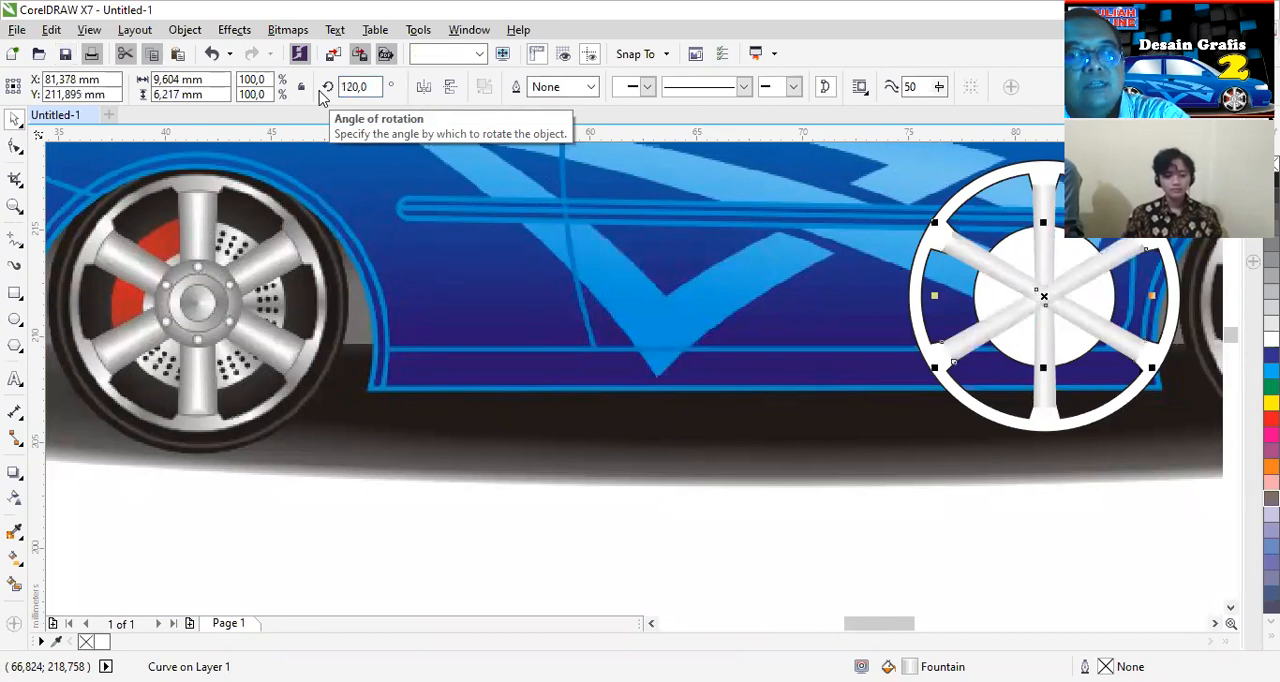
{"action": "left_click", "coordinate": [952, 500]}
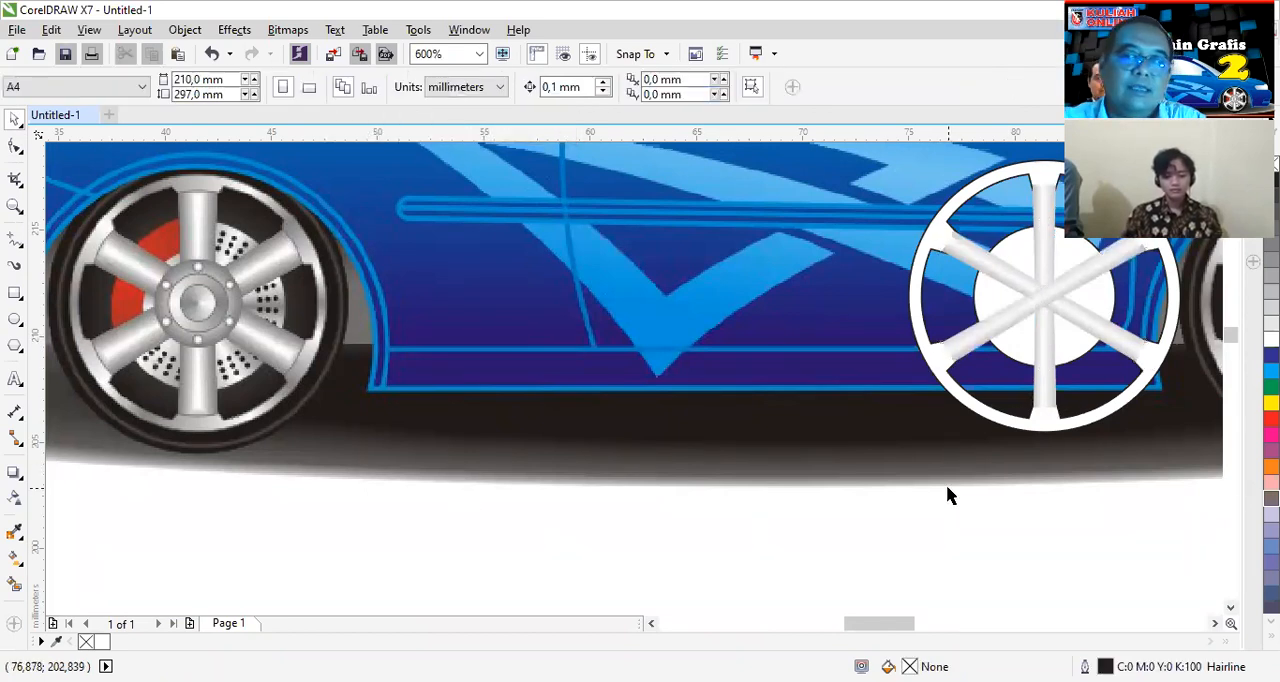
- Bring the white tabbed rim ring in front of the spokes and remove its outline
{"action": "scroll", "coordinate": [983, 252], "scroll_direction": "up", "scroll_amount": 1}
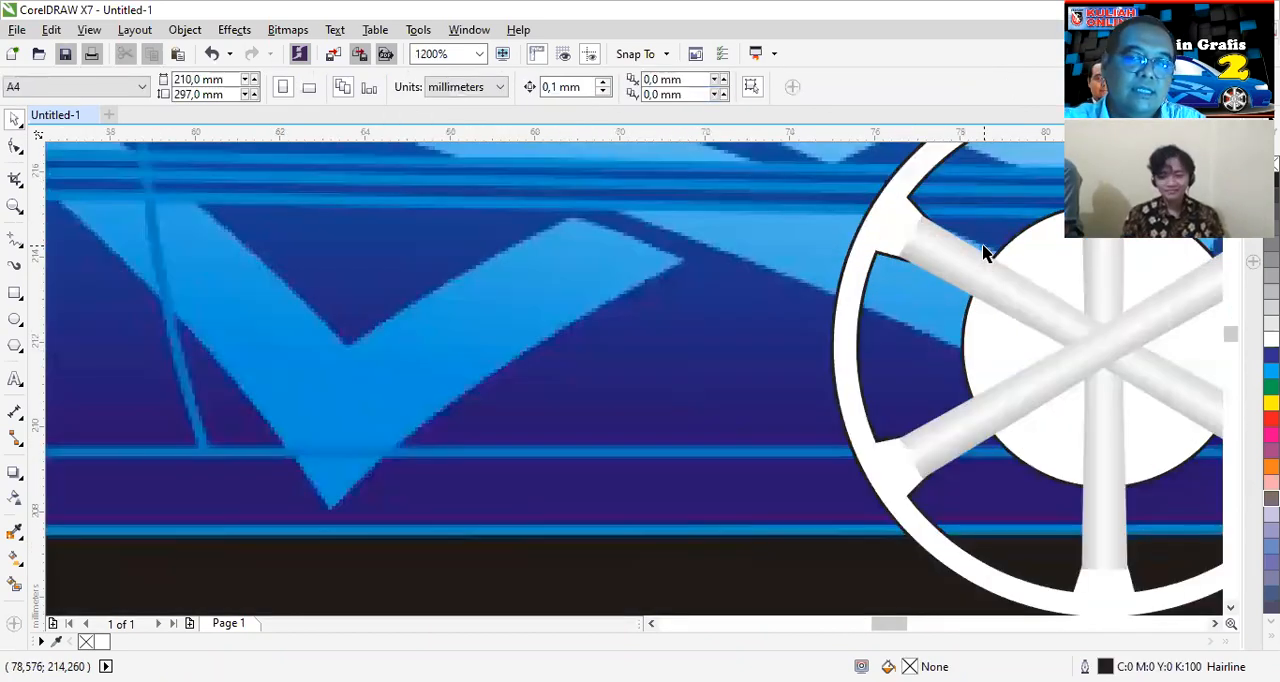
{"action": "left_click", "coordinate": [884, 226]}
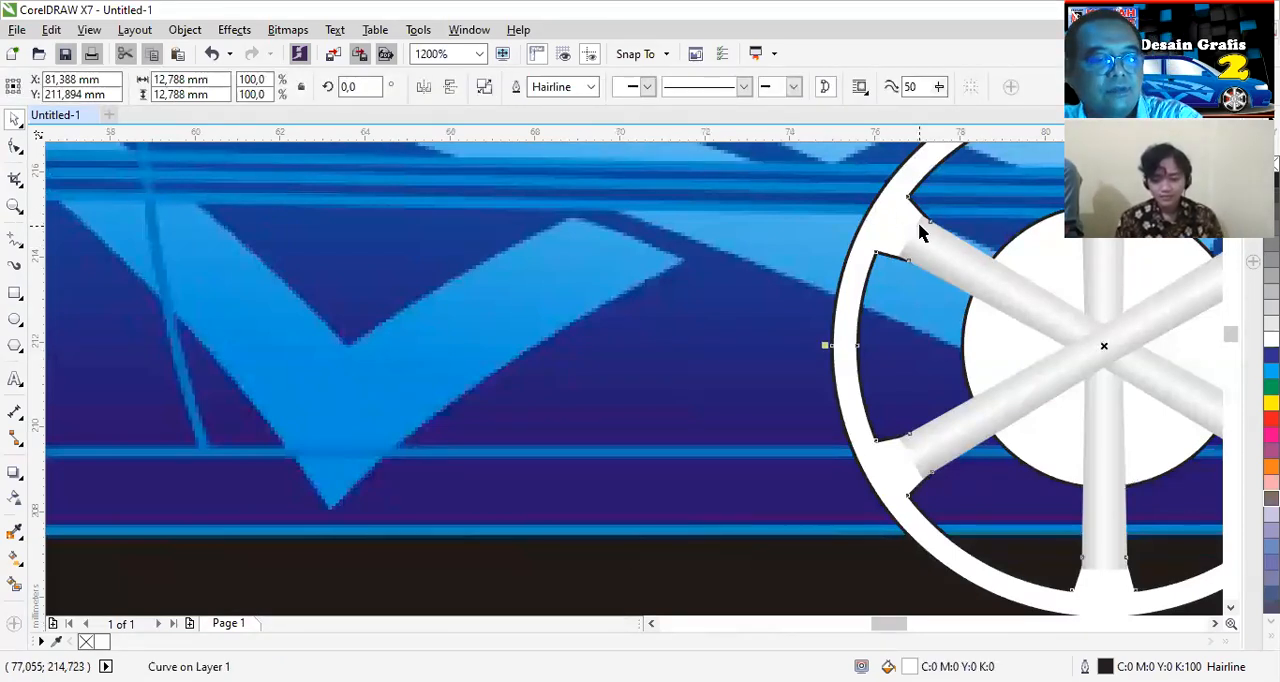
{"action": "key", "text": "shift+Page_Up"}
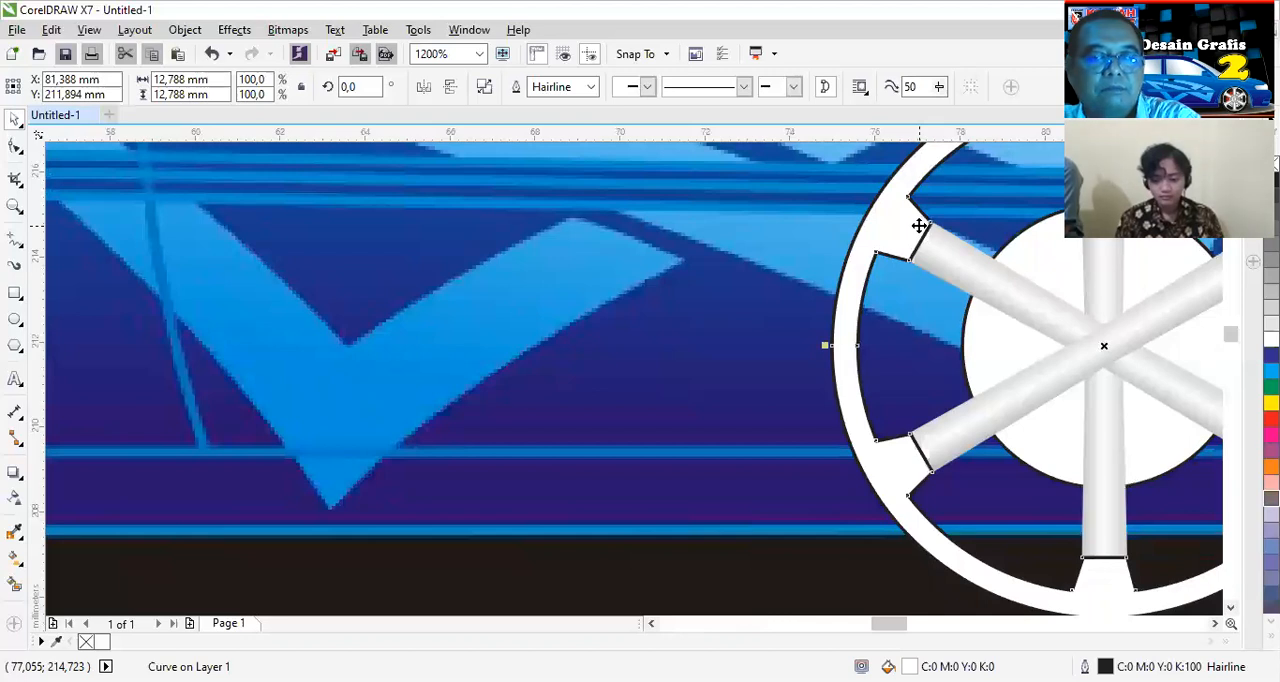
{"action": "scroll", "coordinate": [971, 343], "scroll_direction": "down", "scroll_amount": 2}
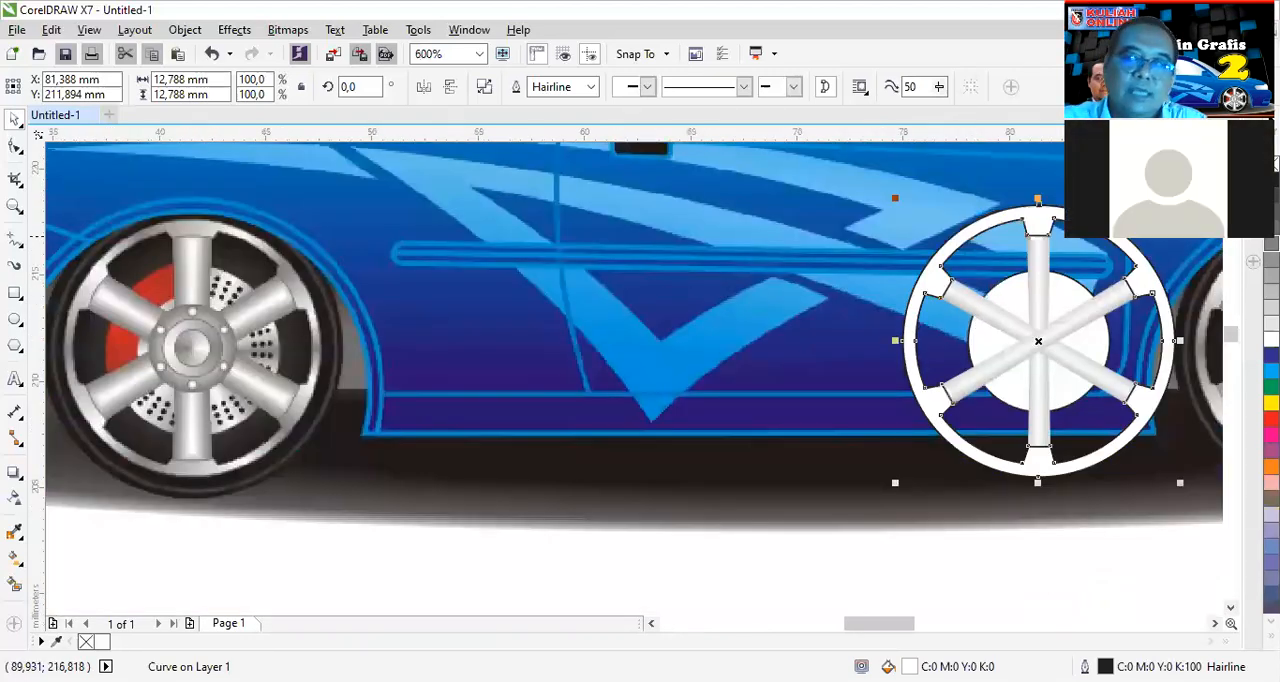
{"action": "right_click", "coordinate": [1271, 164]}
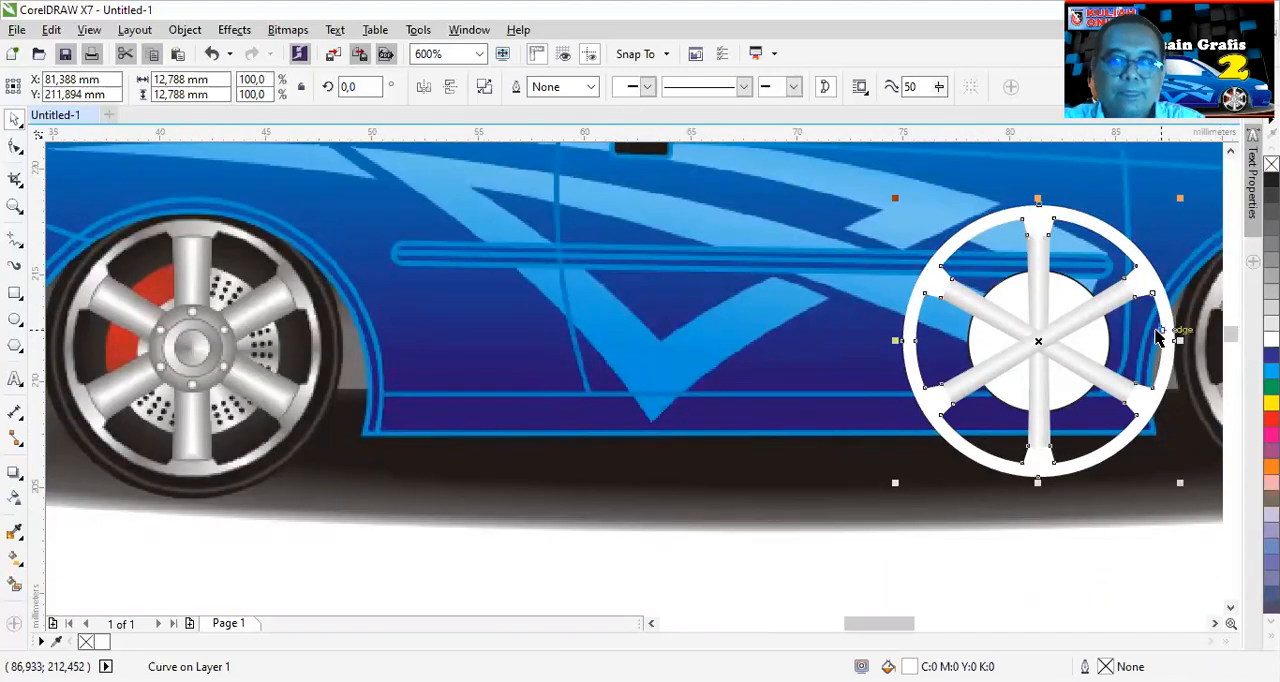
- Enlarge the white centre circle about its centre to 7.121 mm in diameter and remove its outline
{"action": "scroll", "coordinate": [1158, 338], "scroll_direction": "down", "scroll_amount": 2}
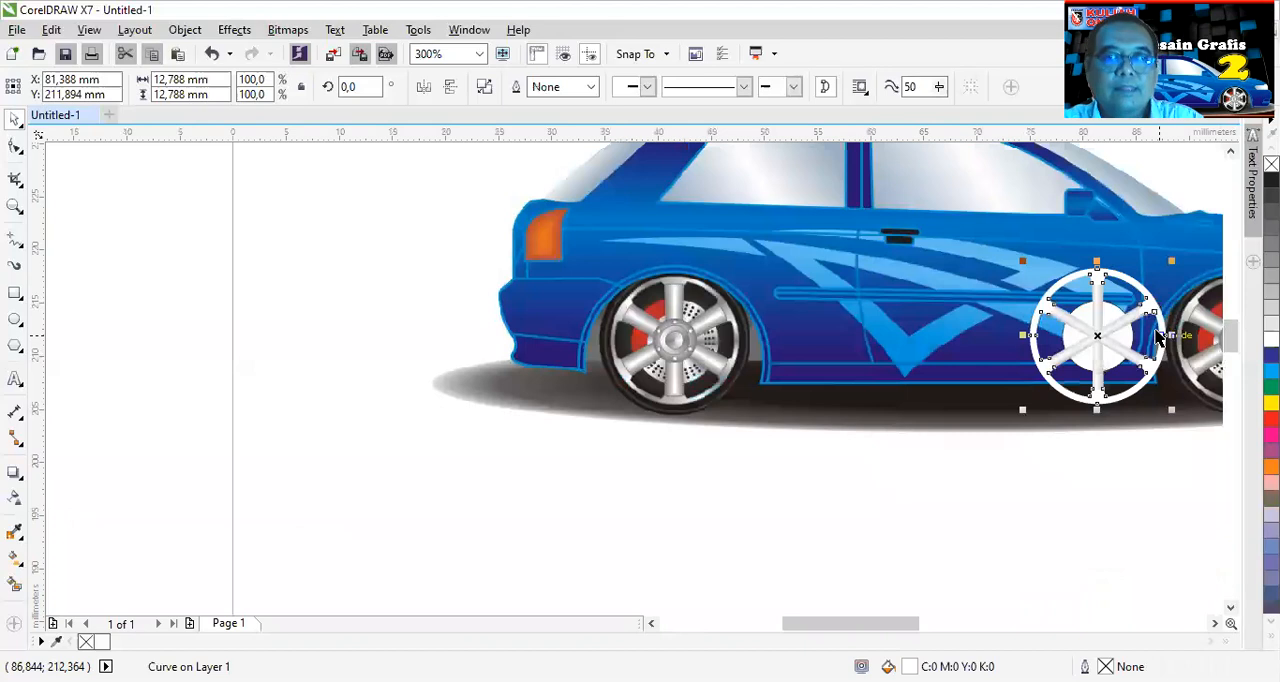
{"action": "left_click", "coordinate": [1215, 623]}
{"action": "scroll", "coordinate": [866, 400], "scroll_direction": "up", "scroll_amount": 2}
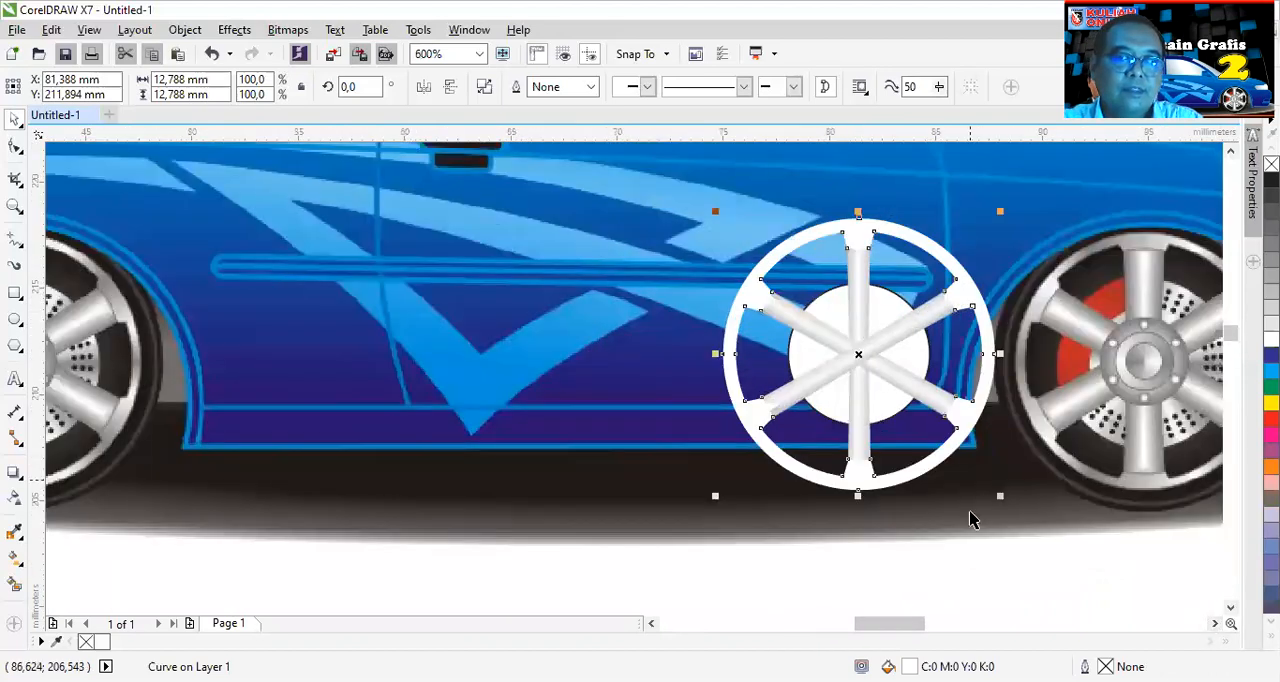
{"action": "left_click", "coordinate": [955, 568]}
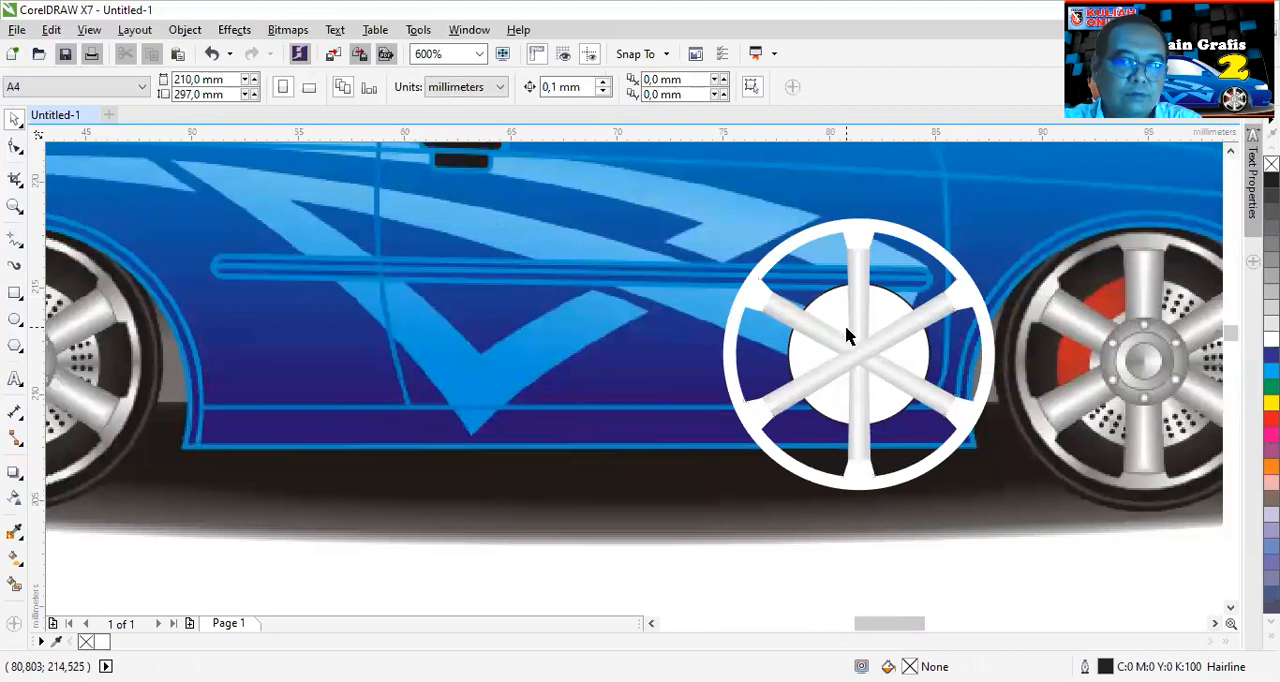
{"action": "scroll", "coordinate": [848, 335], "scroll_direction": "up", "scroll_amount": 1}
{"action": "scroll", "coordinate": [855, 343], "scroll_direction": "down", "scroll_amount": 1}
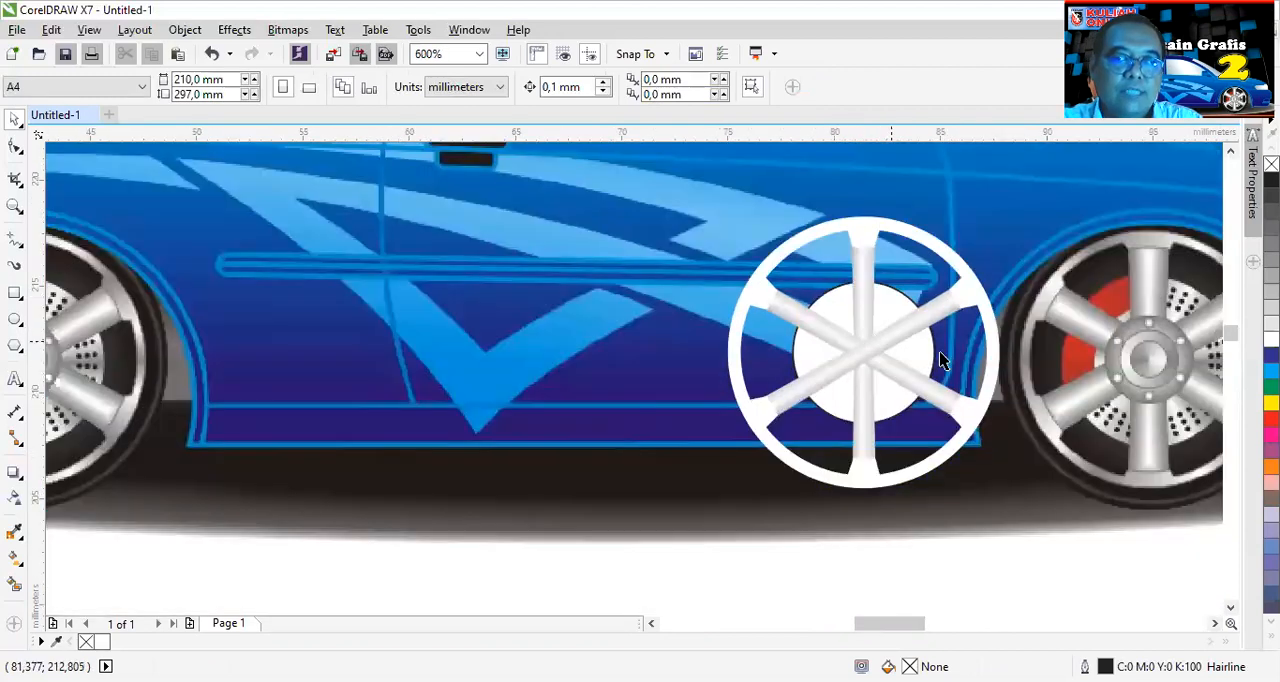
{"action": "left_click", "coordinate": [1215, 623]}
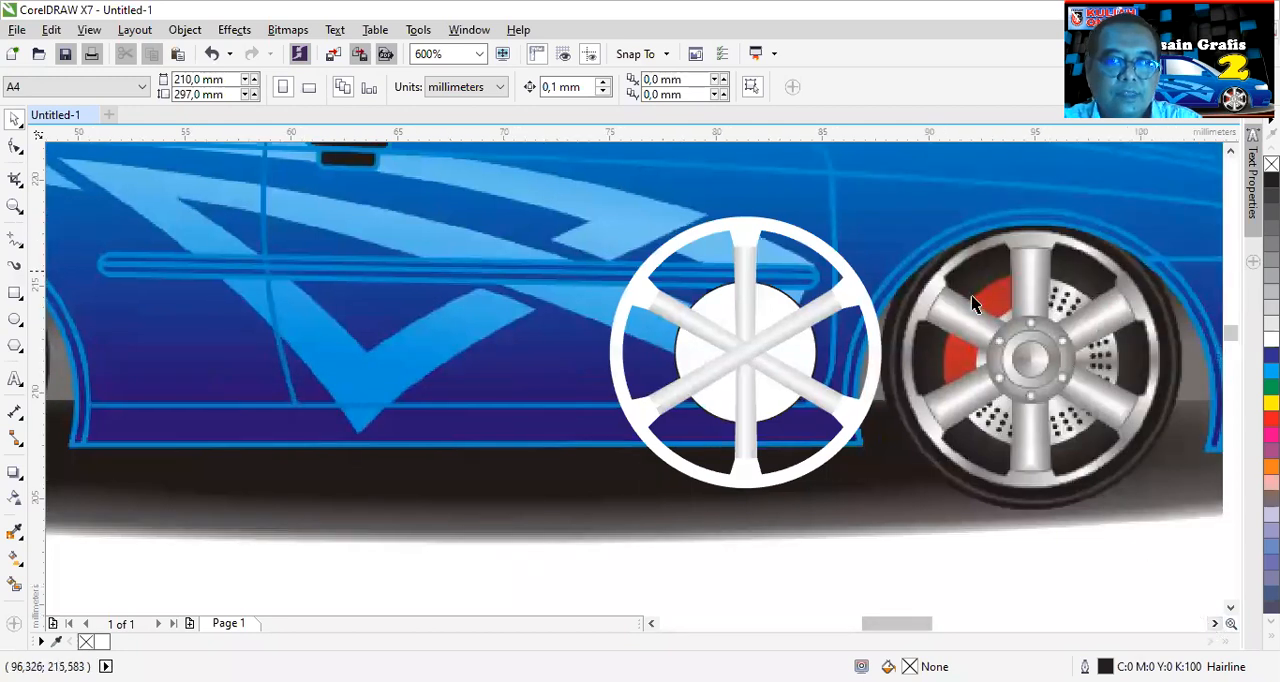
{"action": "left_click", "coordinate": [770, 308]}
{"action": "left_click_drag", "start_coordinate": [823, 277], "coordinate": [823, 268]}
{"action": "scroll", "coordinate": [810, 289], "scroll_direction": "up", "scroll_amount": 2}
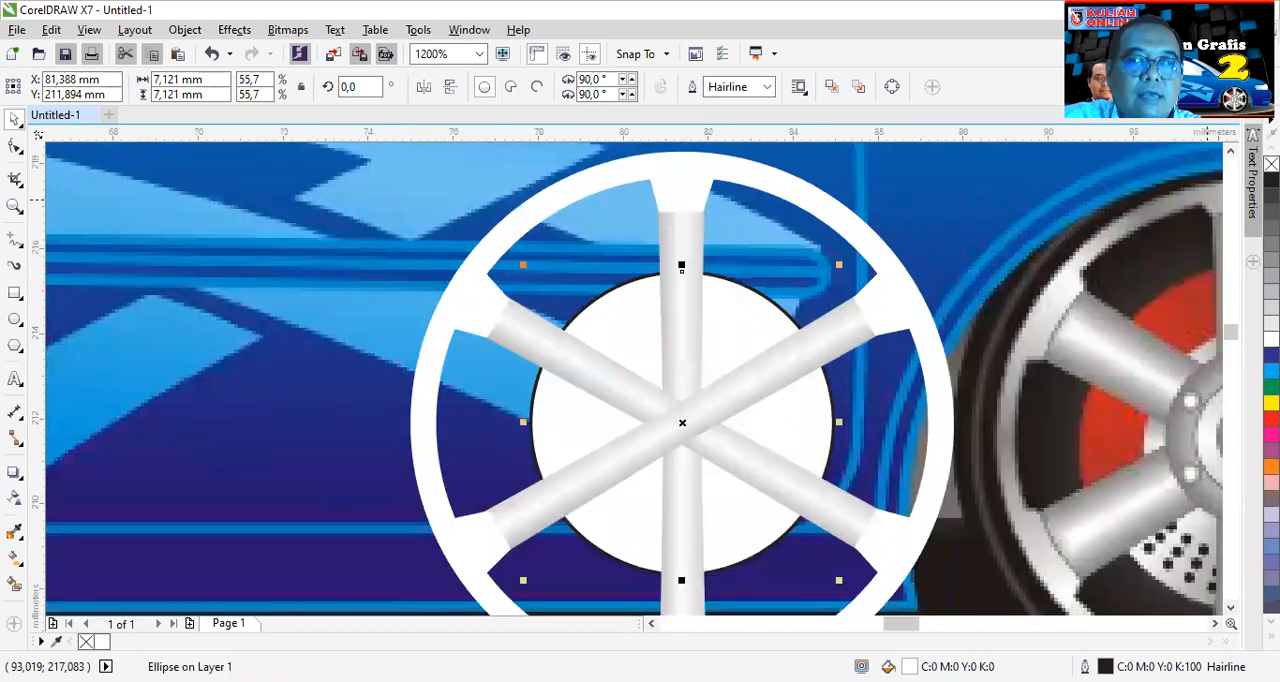
{"action": "right_click", "coordinate": [1271, 163]}
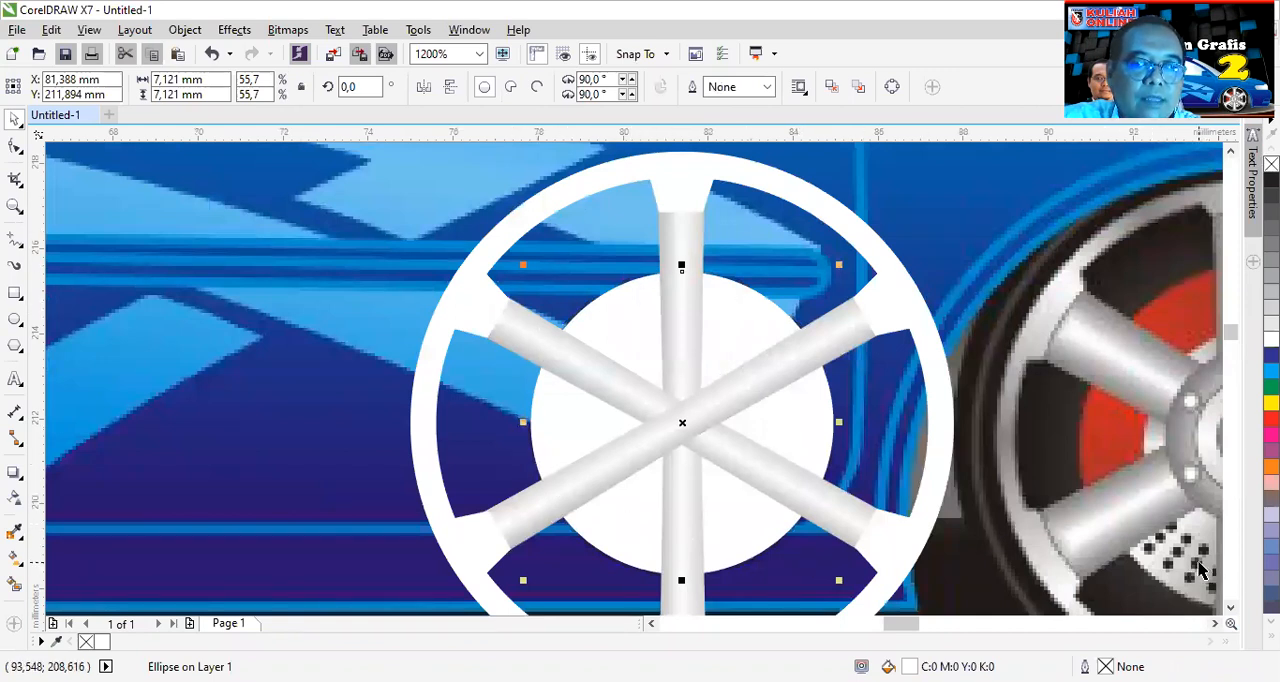
- Give the tabbed rim ring and the centre circle together a conical fountain fill
{"action": "left_click", "coordinate": [881, 265], "text": "shift"}
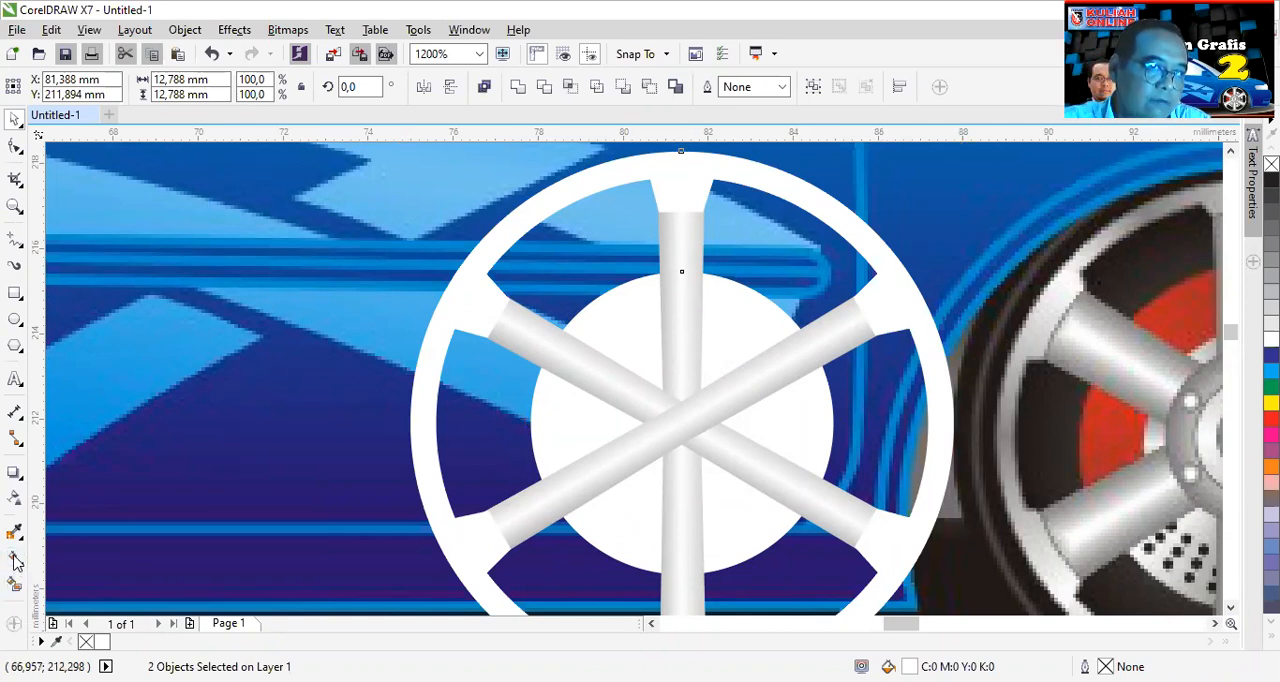
{"action": "left_click", "coordinate": [14, 557]}
{"action": "left_click", "coordinate": [65, 86]}
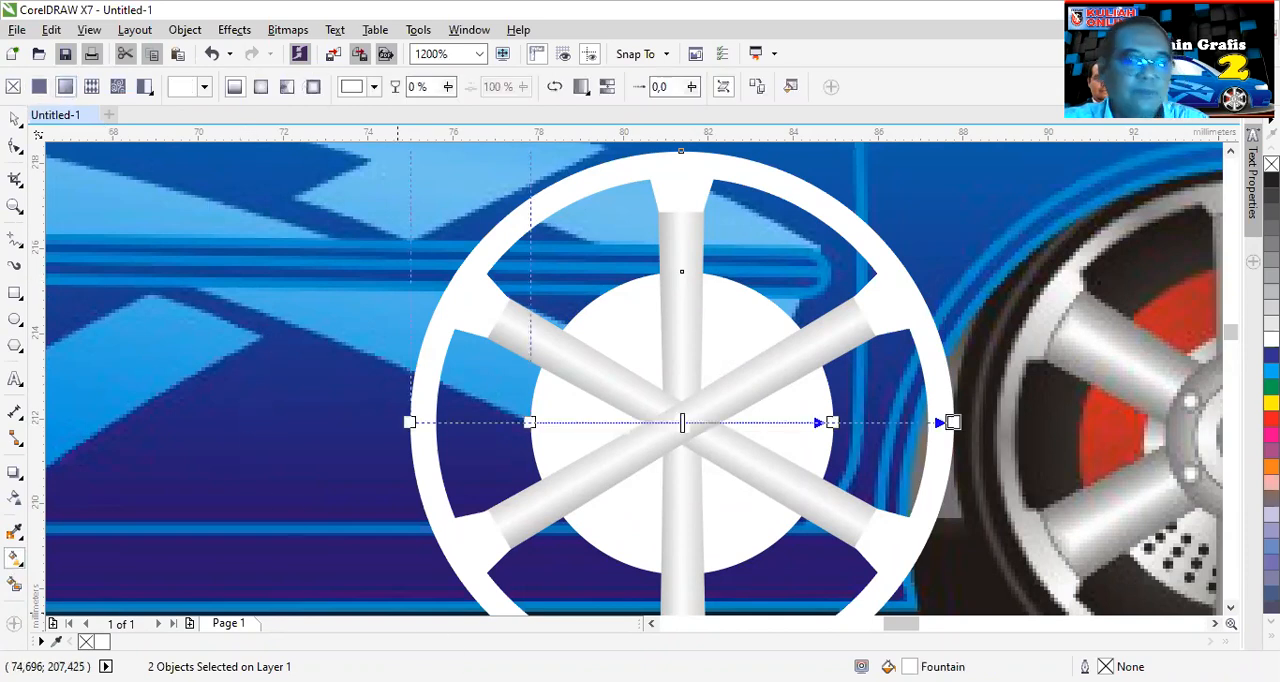
{"action": "key", "text": "F11"}
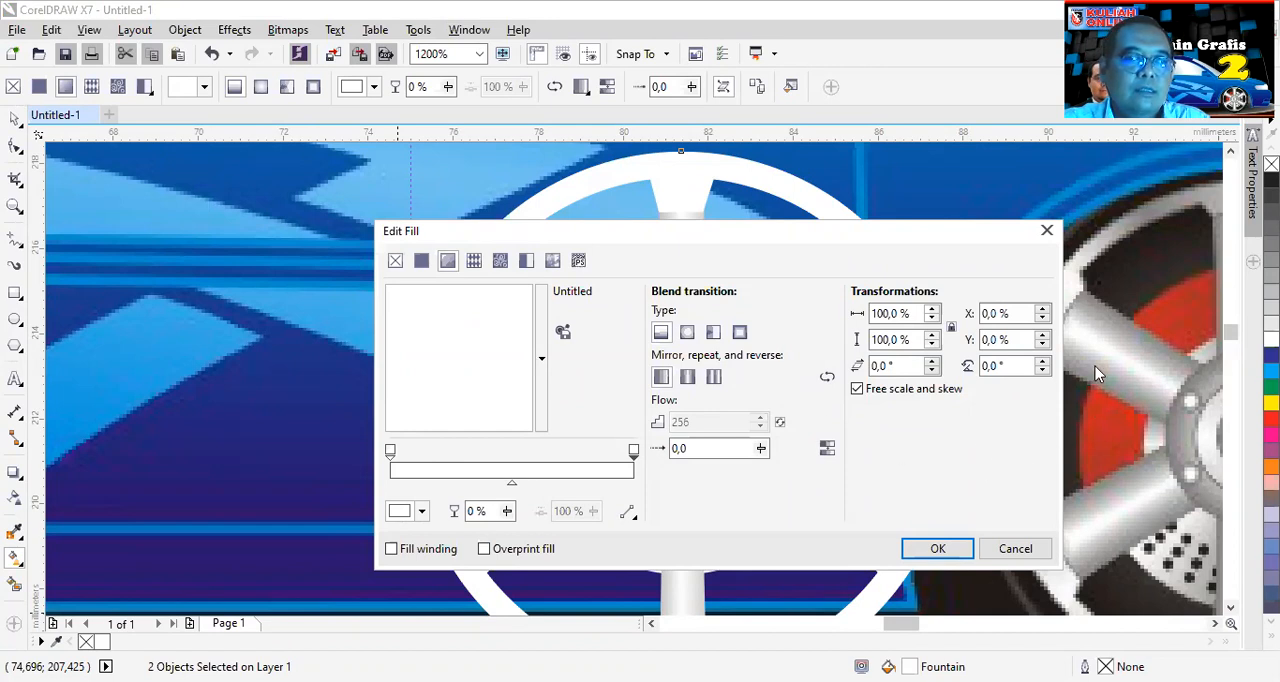
{"action": "left_click", "coordinate": [713, 334]}
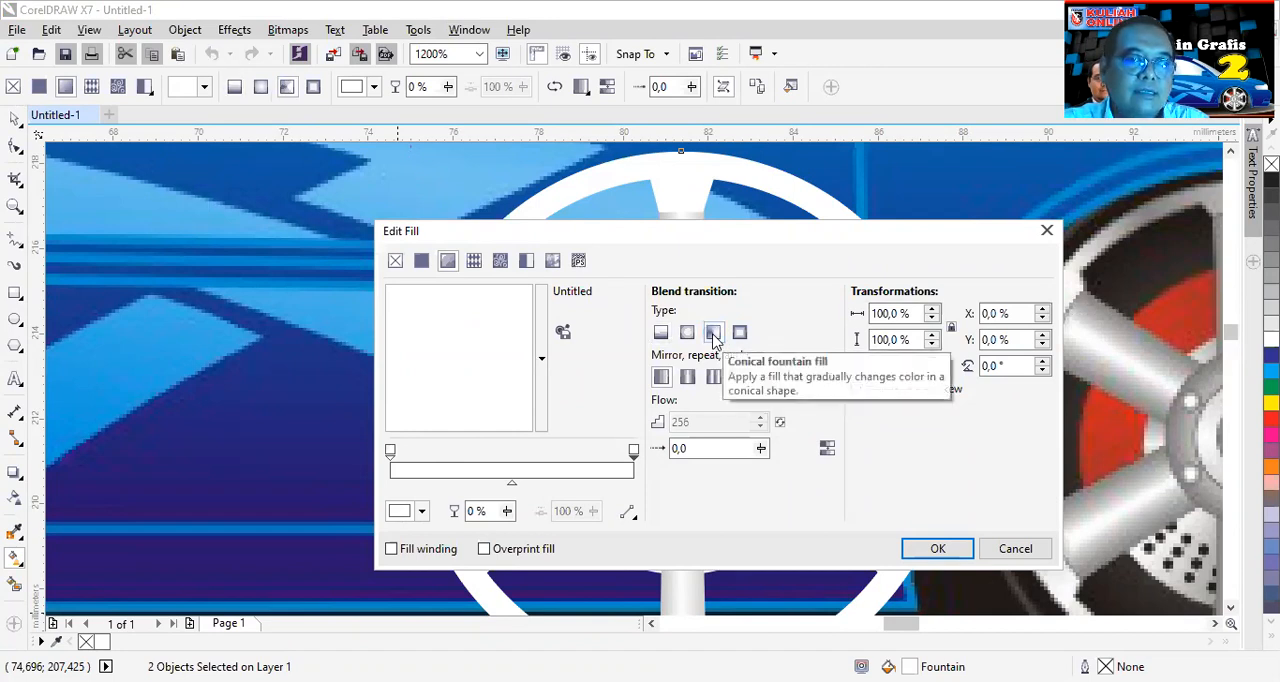
- Add six white colour stops spread along the conical gradient at about 14%, 30%, 46%, 61%, 76% and 88%
{"action": "left_click", "coordinate": [391, 452]}
{"action": "left_click_drag", "start_coordinate": [391, 452], "coordinate": [466, 453]}
{"action": "left_click", "coordinate": [465, 455]}
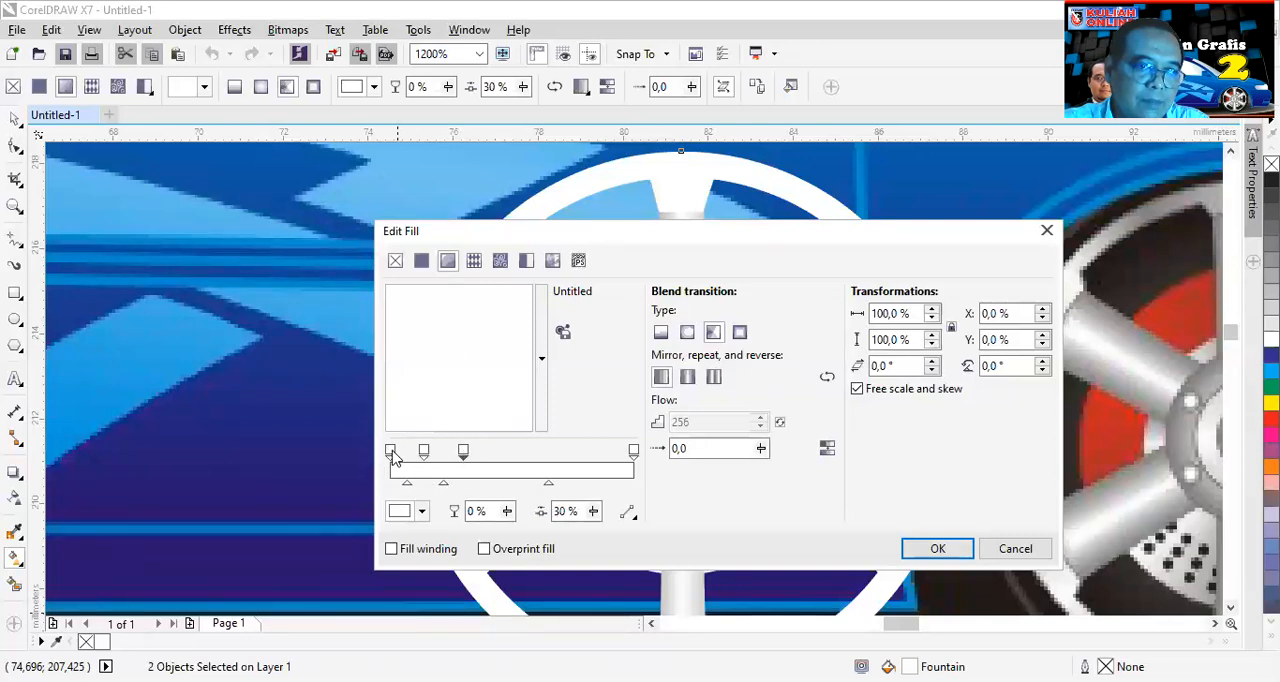
{"action": "left_click_drag", "start_coordinate": [391, 452], "coordinate": [503, 458]}
{"action": "double_click", "coordinate": [395, 450]}
{"action": "left_click_drag", "start_coordinate": [396, 451], "coordinate": [552, 451]}
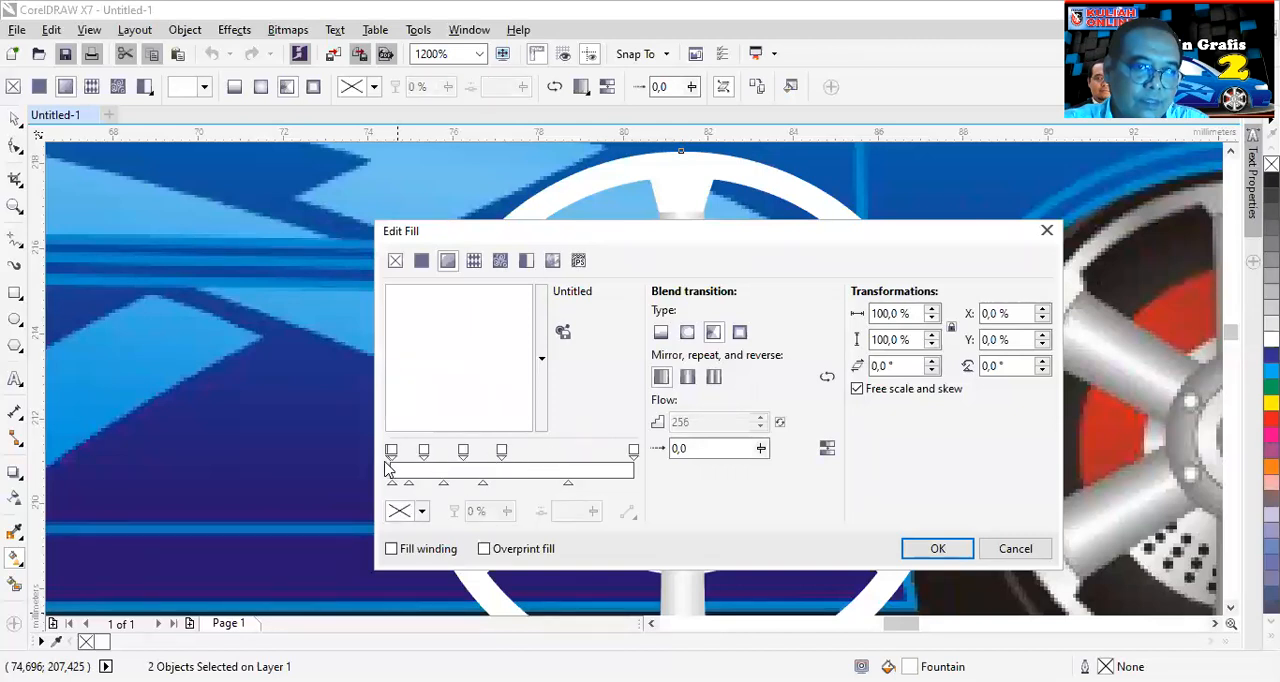
{"action": "left_click_drag", "start_coordinate": [393, 455], "coordinate": [538, 453]}
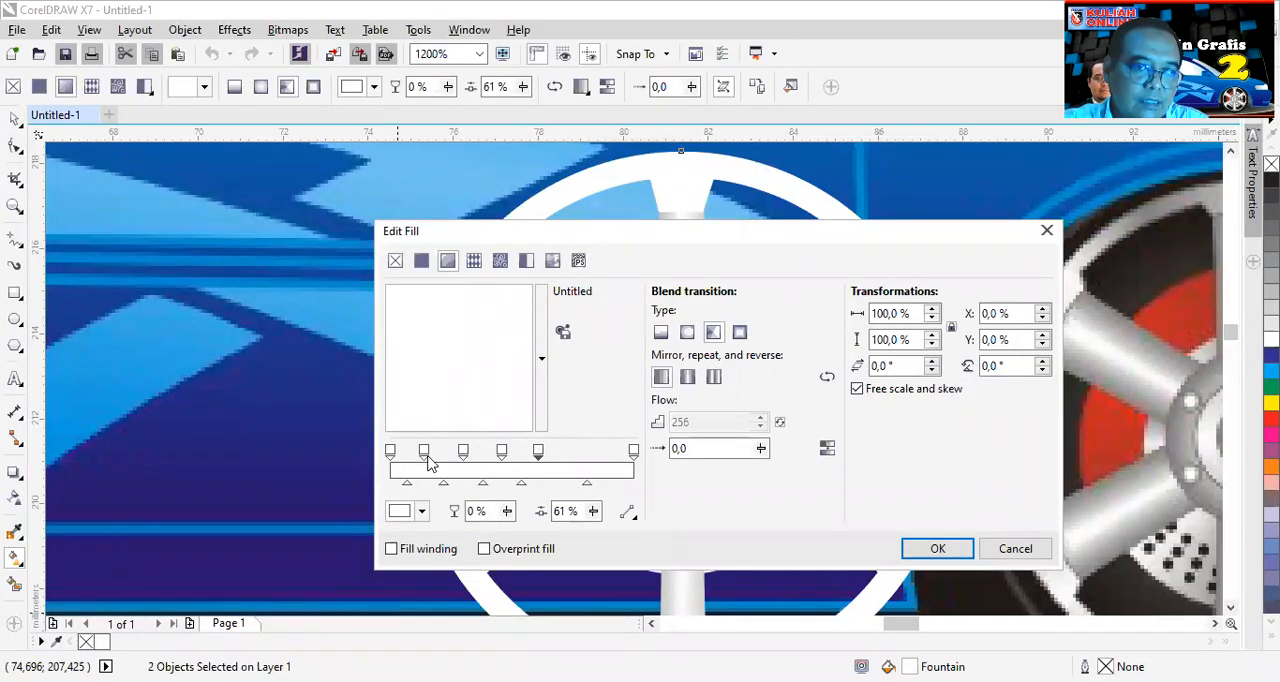
{"action": "left_click_drag", "start_coordinate": [392, 455], "coordinate": [585, 471]}
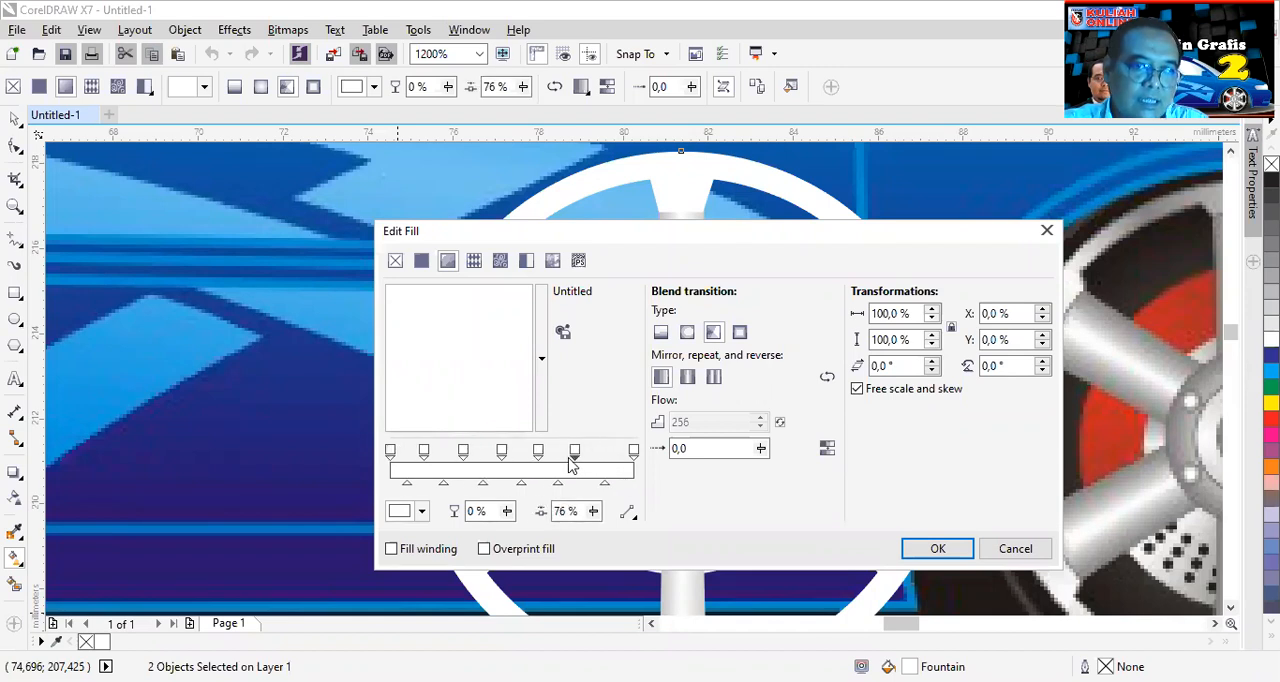
{"action": "left_click_drag", "start_coordinate": [393, 455], "coordinate": [606, 464]}
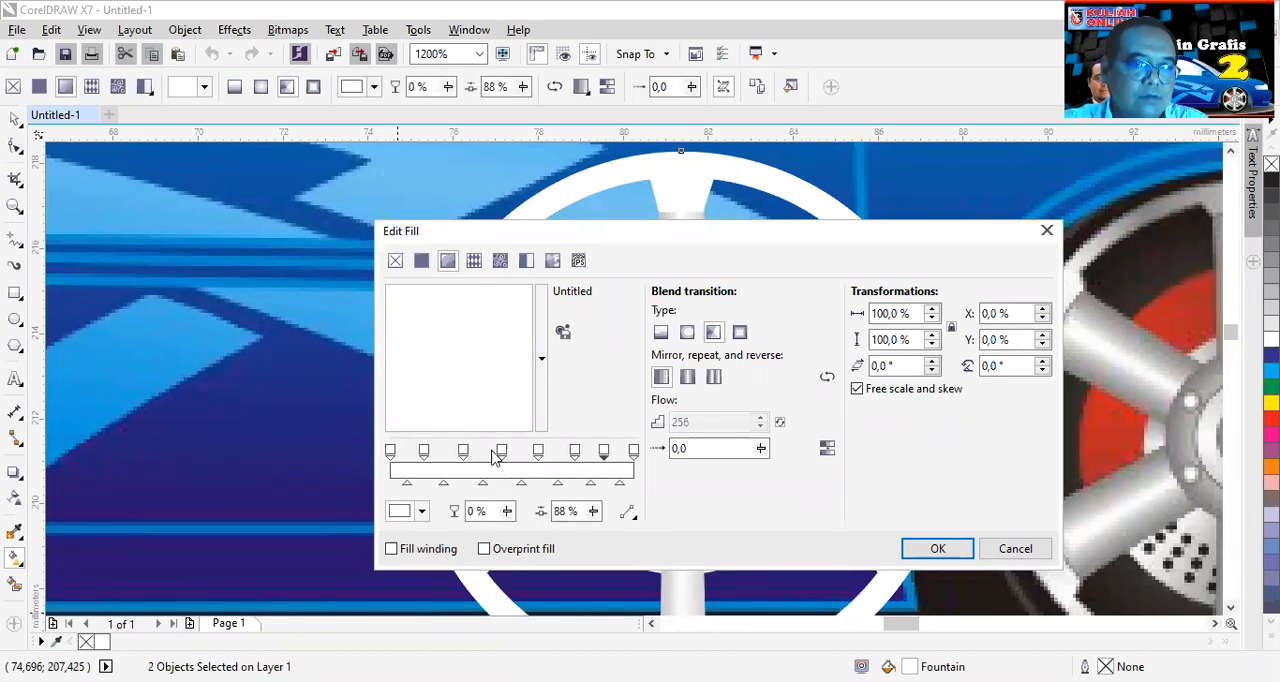
- Set the gradient's end stop to light grey and add a matching grey stop at 83% between the last white stops
{"action": "left_click", "coordinate": [634, 453]}
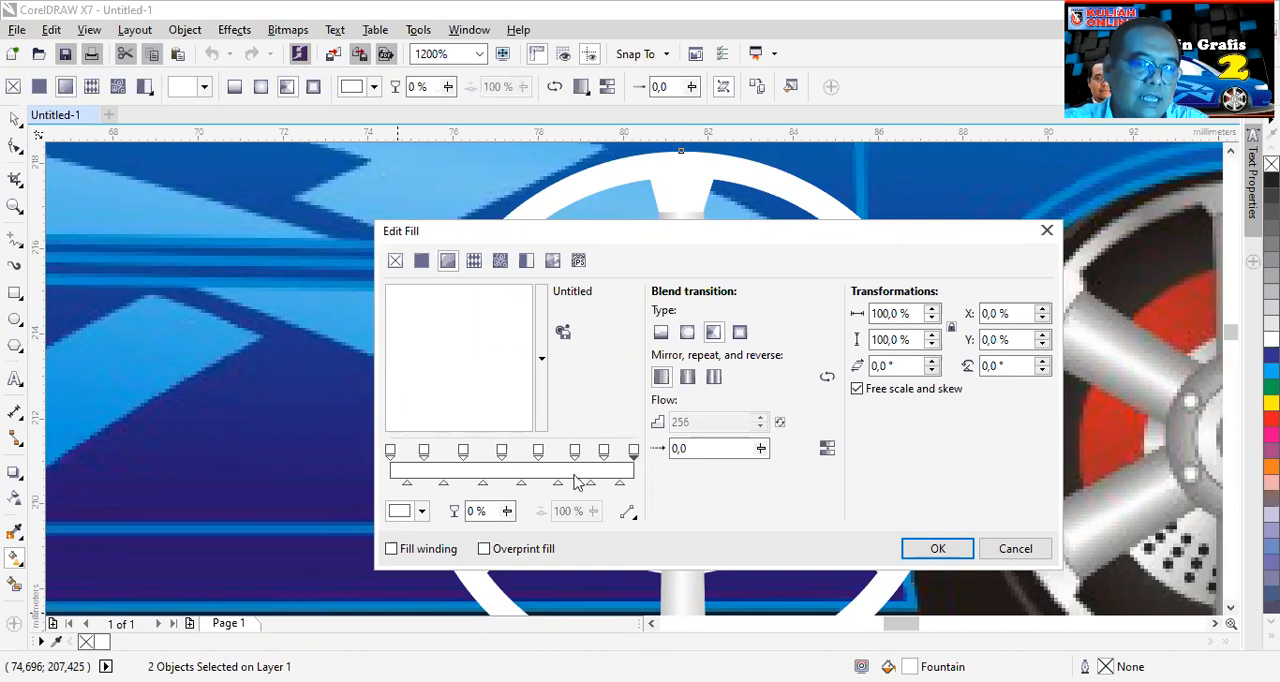
{"action": "left_click", "coordinate": [421, 511]}
{"action": "left_click_drag", "start_coordinate": [415, 398], "coordinate": [403, 379]}
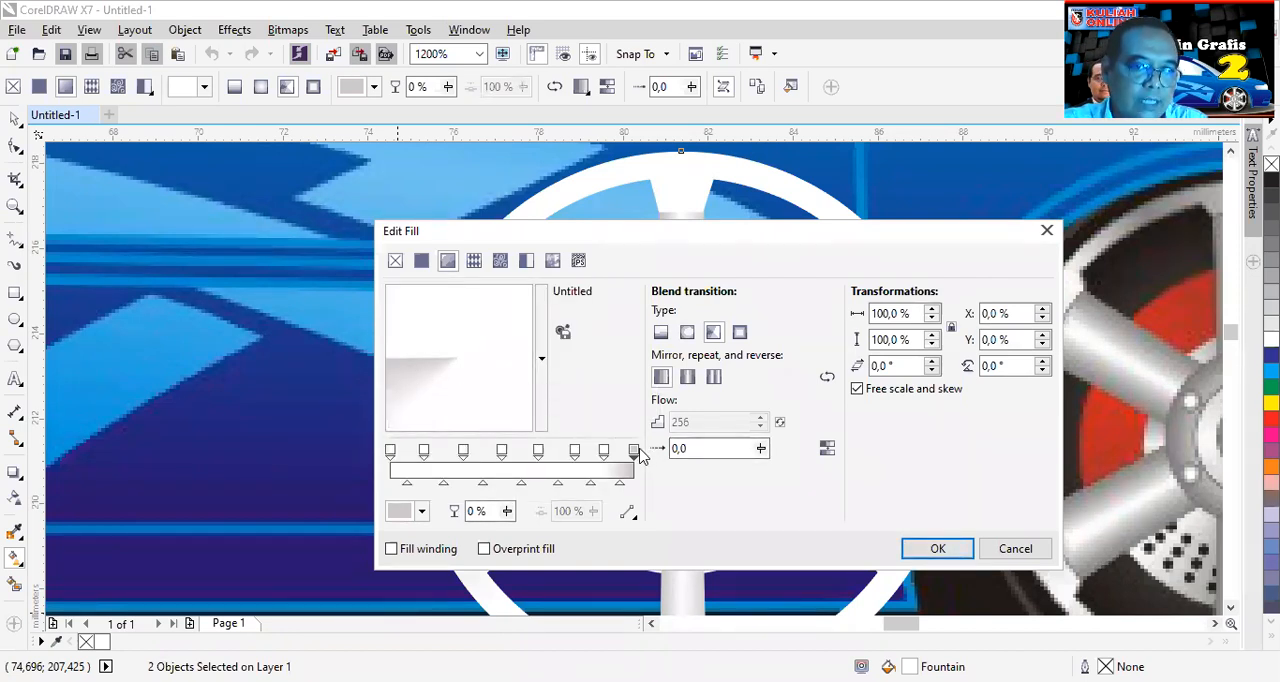
{"action": "left_click", "coordinate": [634, 451]}
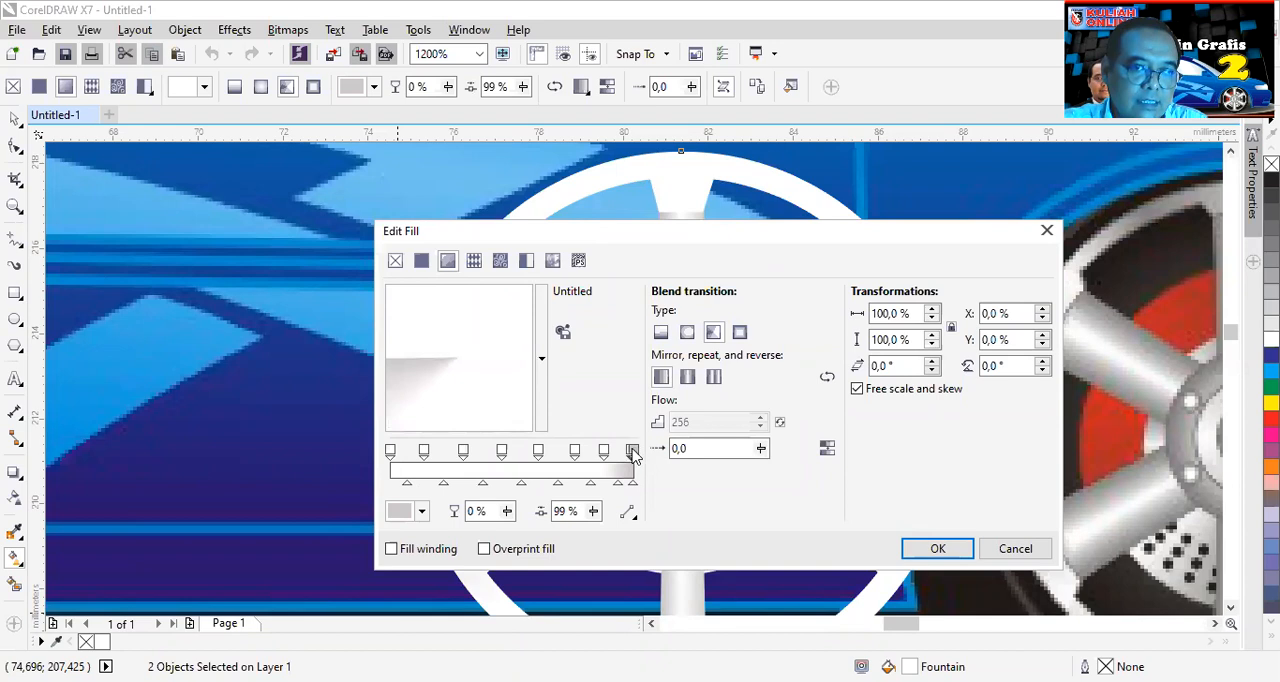
{"action": "mouse_move", "coordinate": [630, 452]}
{"action": "left_mouse_down"}
{"action": "mouse_move", "coordinate": [588, 451]}
{"action": "mouse_move", "coordinate": [610, 452]}
{"action": "left_mouse_up"}
{"action": "left_click", "coordinate": [595, 450]}
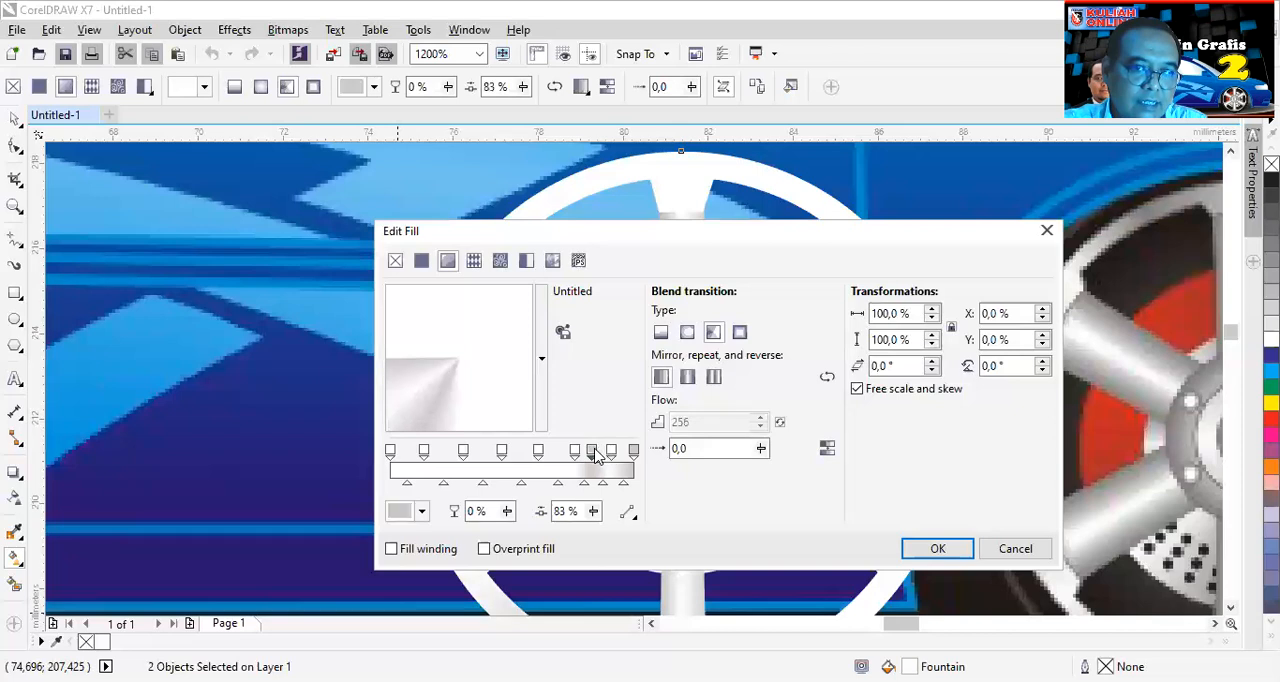
- Add light grey stops between the remaining white stops at 69%, 54%, 38%, about 22% and 8%
{"action": "double_click", "coordinate": [632, 451]}
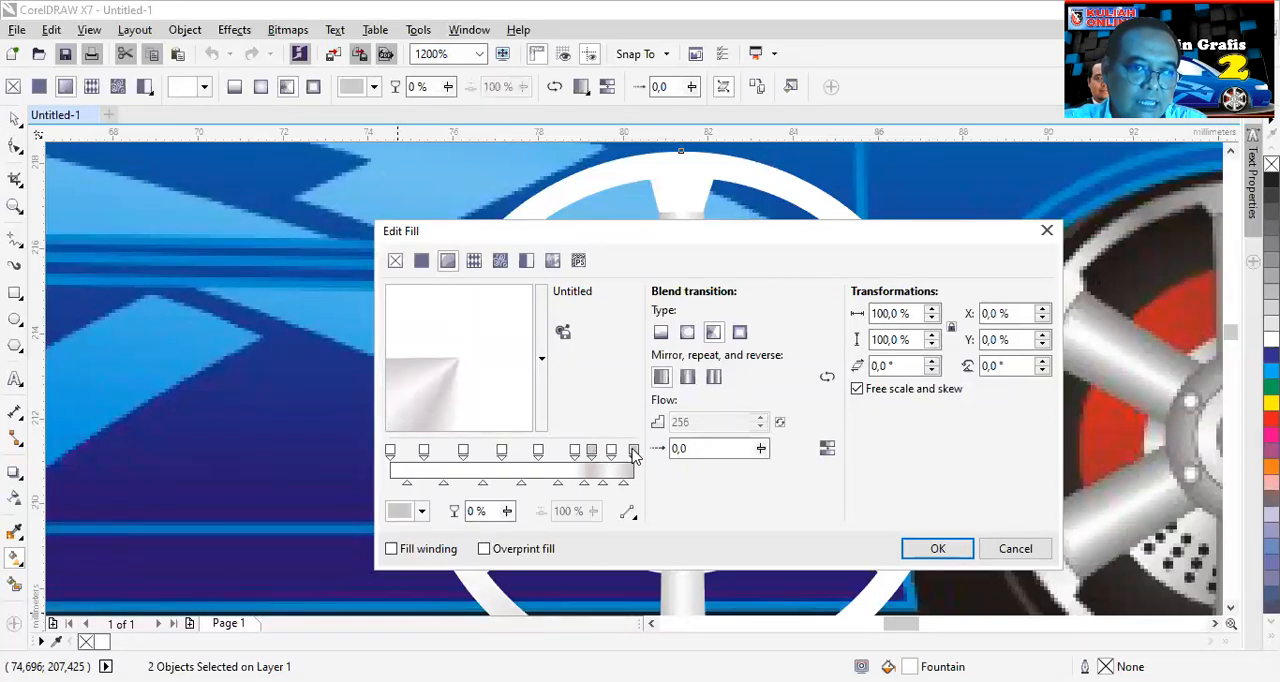
{"action": "left_click_drag", "start_coordinate": [630, 450], "coordinate": [558, 460]}
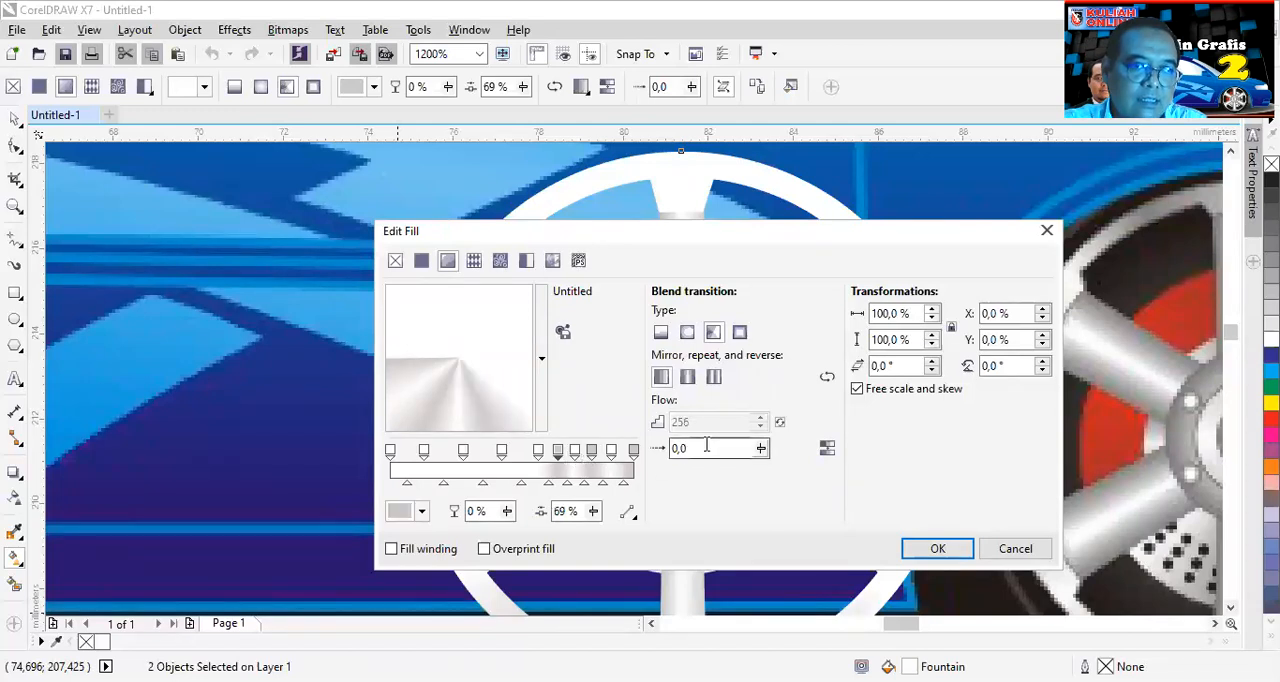
{"action": "double_click", "coordinate": [632, 451]}
{"action": "left_click", "coordinate": [625, 449]}
{"action": "left_click_drag", "start_coordinate": [632, 452], "coordinate": [521, 456]}
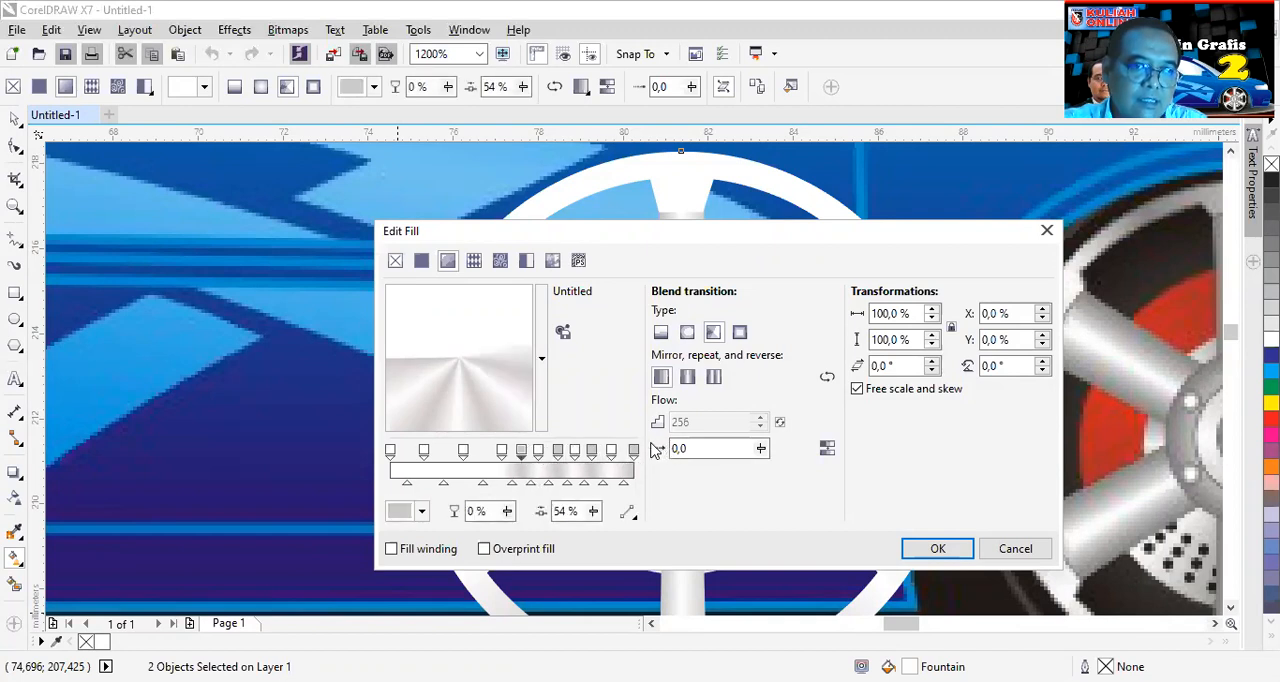
{"action": "left_click", "coordinate": [634, 452]}
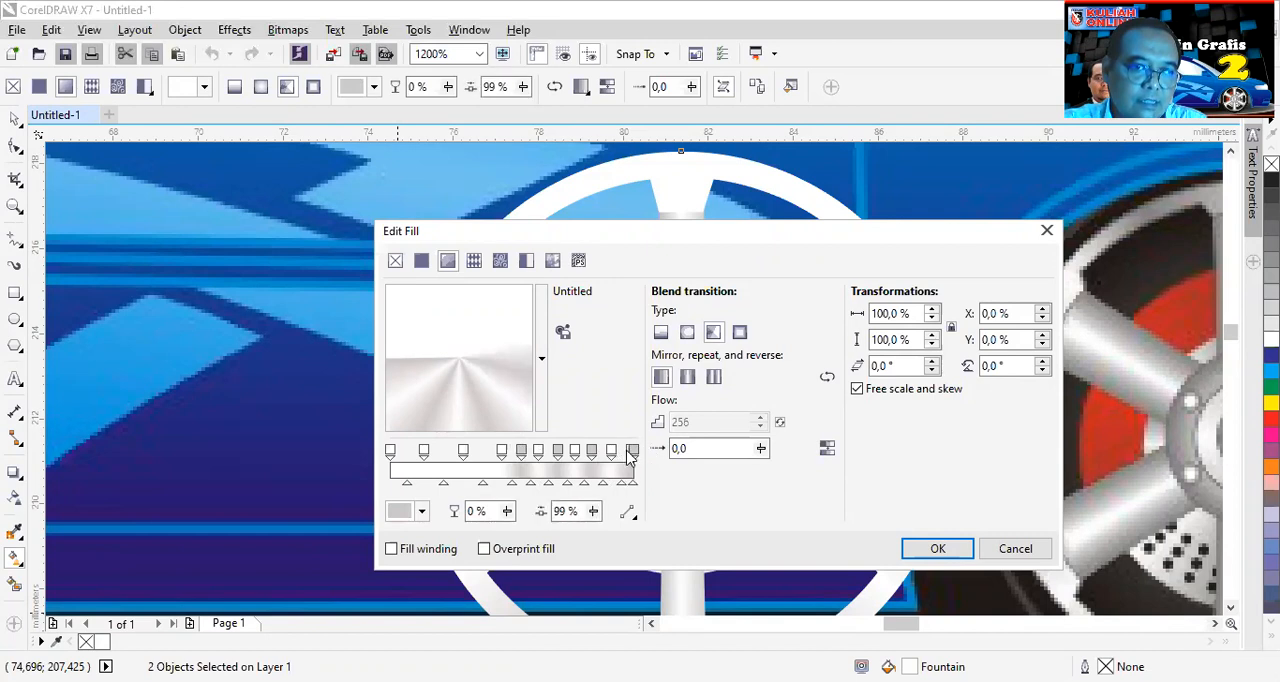
{"action": "left_click_drag", "start_coordinate": [632, 452], "coordinate": [482, 457]}
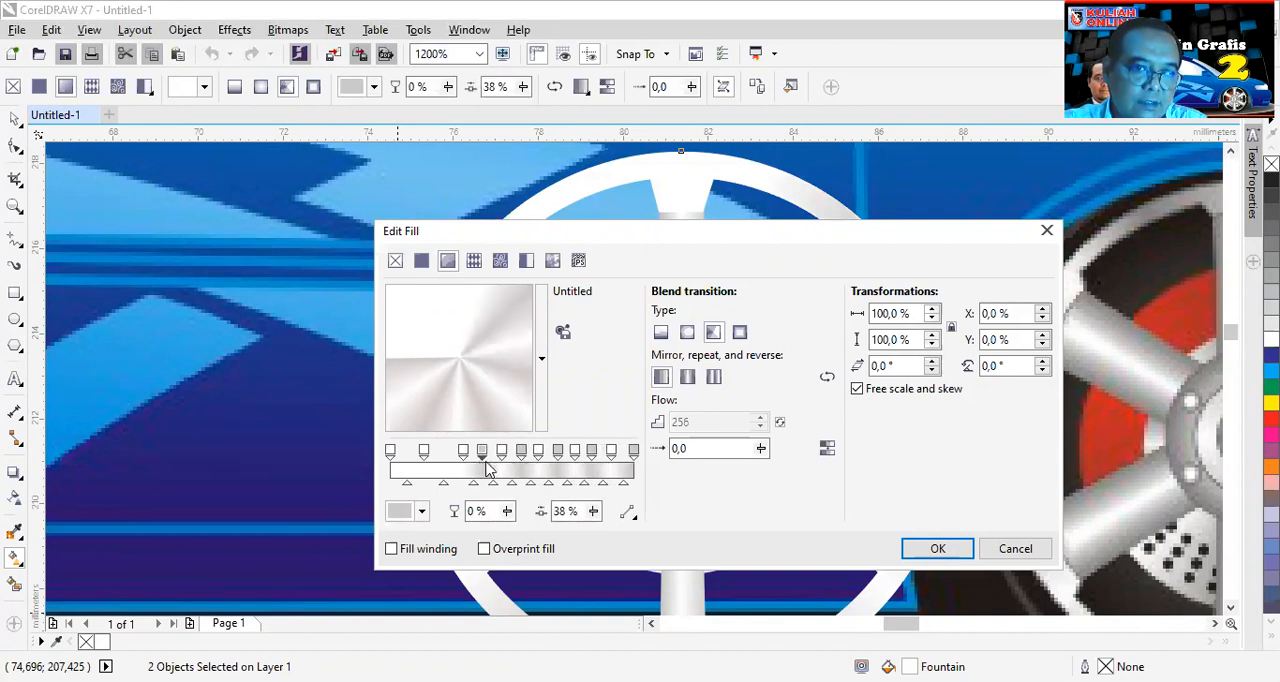
{"action": "left_click", "coordinate": [633, 452]}
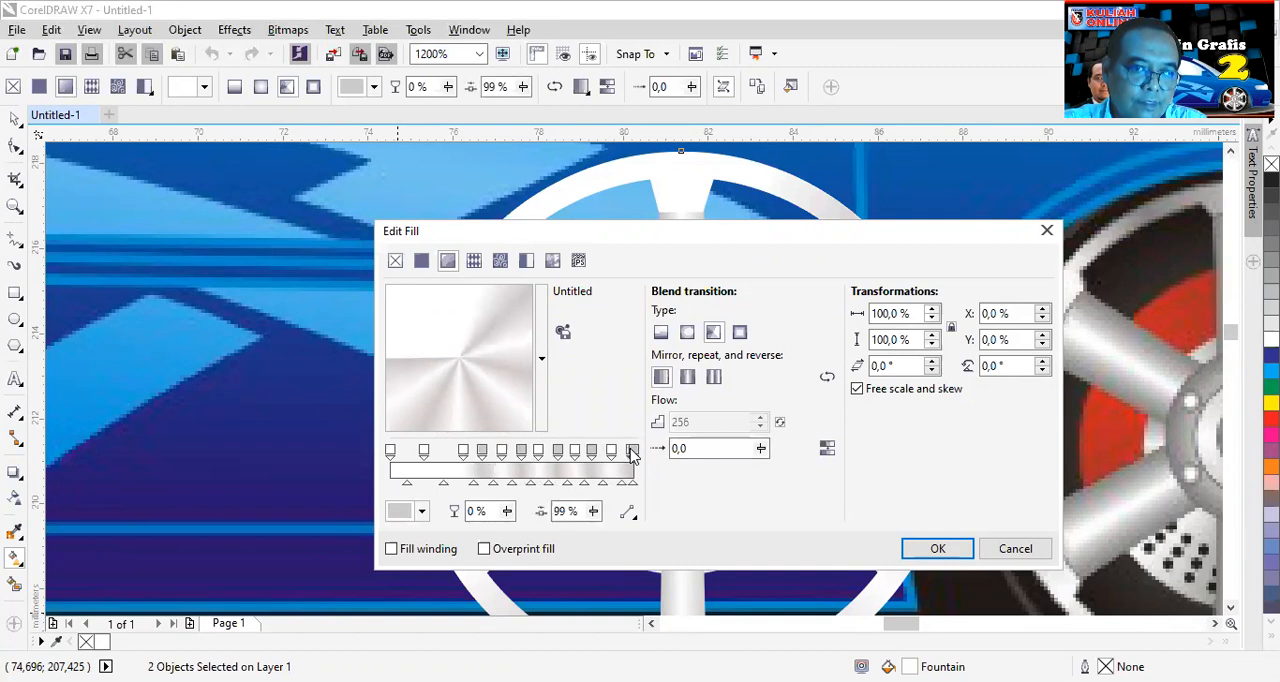
{"action": "left_click_drag", "start_coordinate": [630, 455], "coordinate": [445, 468]}
{"action": "left_click", "coordinate": [632, 452]}
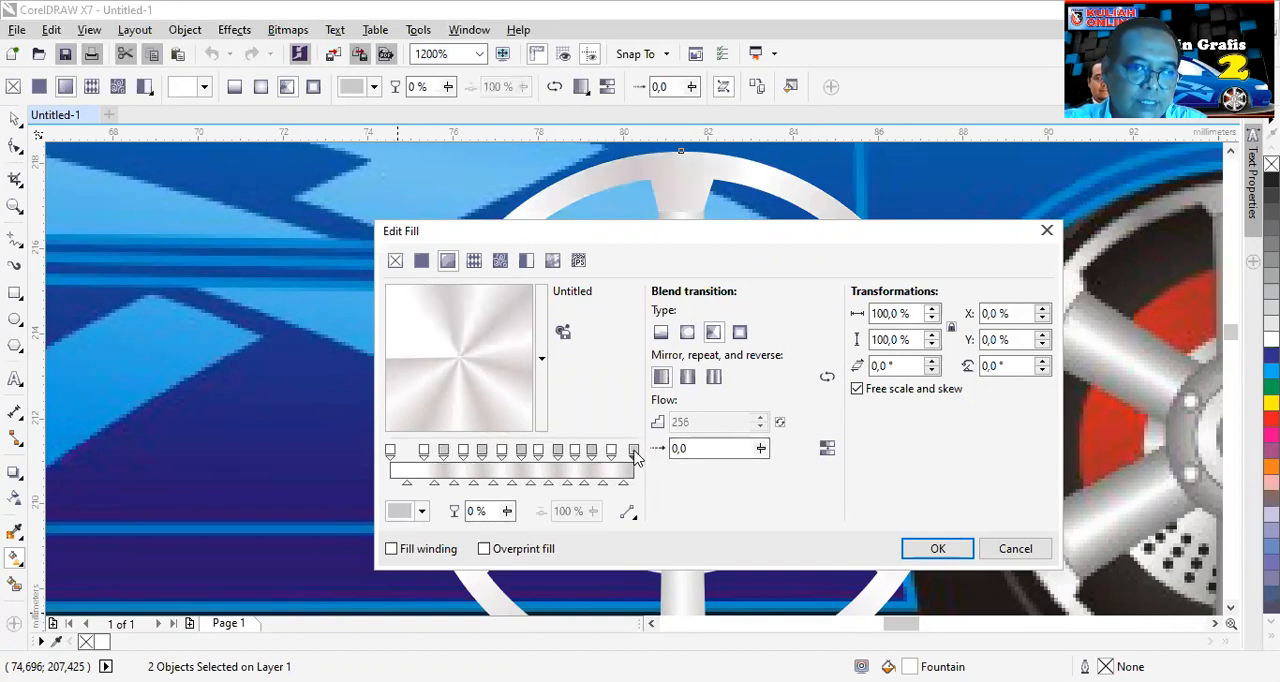
{"action": "left_click_drag", "start_coordinate": [632, 452], "coordinate": [400, 462]}
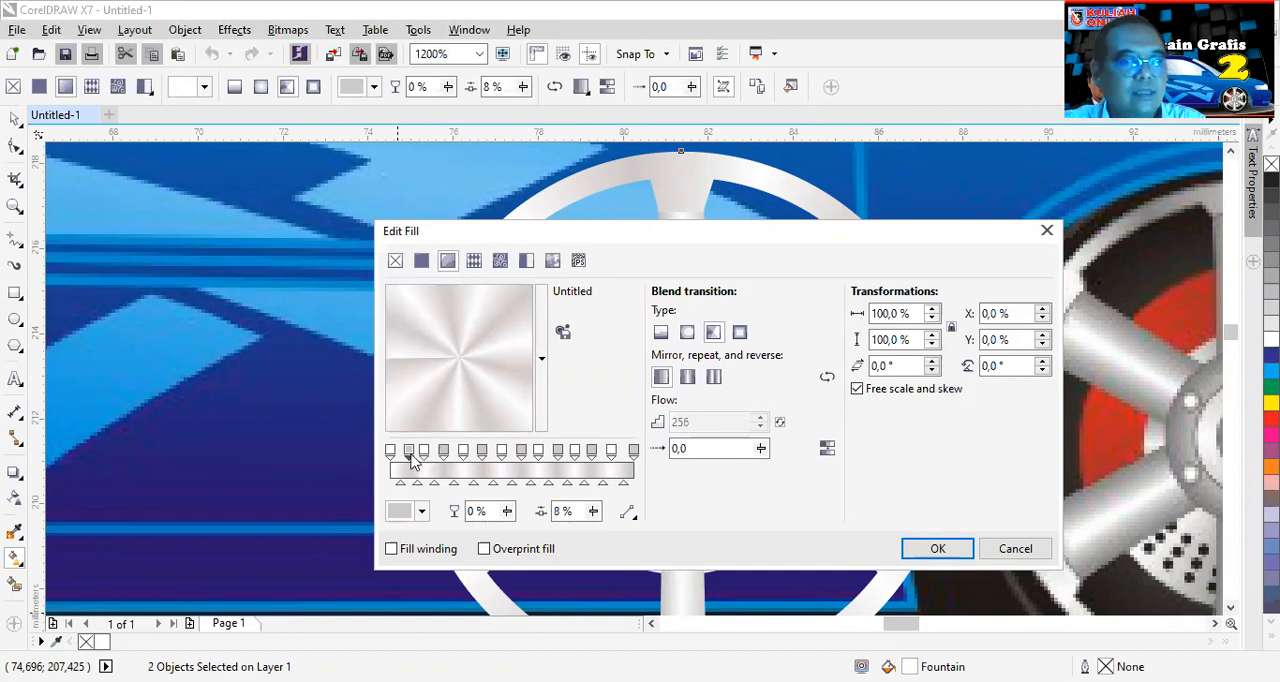
- Even out the spacing of the stops in the gradient's first half, placing the middle grey stop at 52%, and apply the fill
{"action": "left_click_drag", "start_coordinate": [408, 455], "coordinate": [407, 454]}
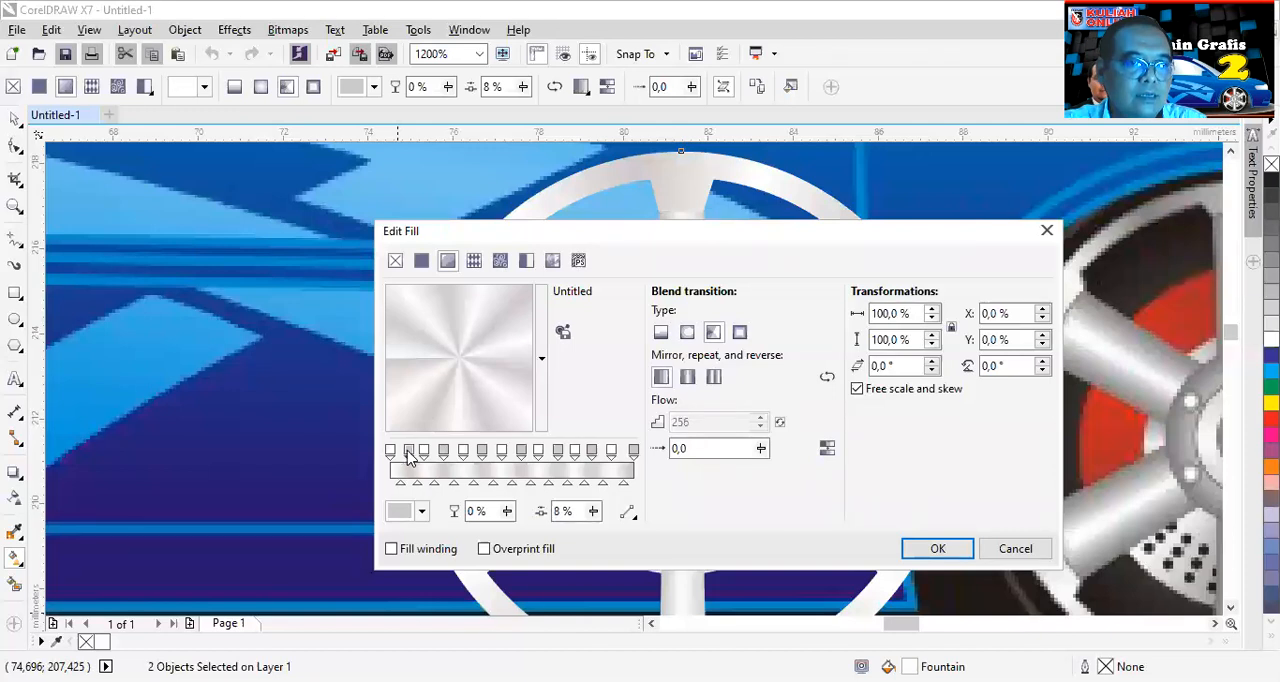
{"action": "double_click", "coordinate": [409, 455]}
{"action": "double_click", "coordinate": [424, 453]}
{"action": "left_click_drag", "start_coordinate": [441, 455], "coordinate": [517, 455]}
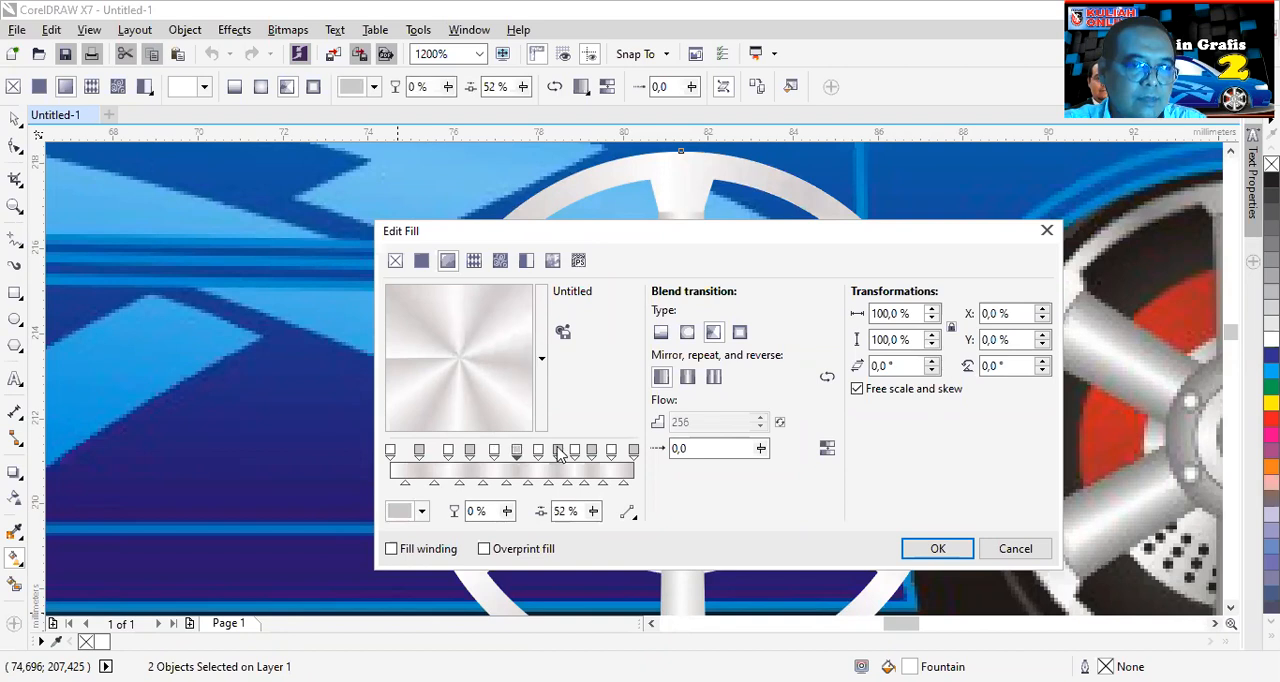
{"action": "left_click", "coordinate": [936, 549]}
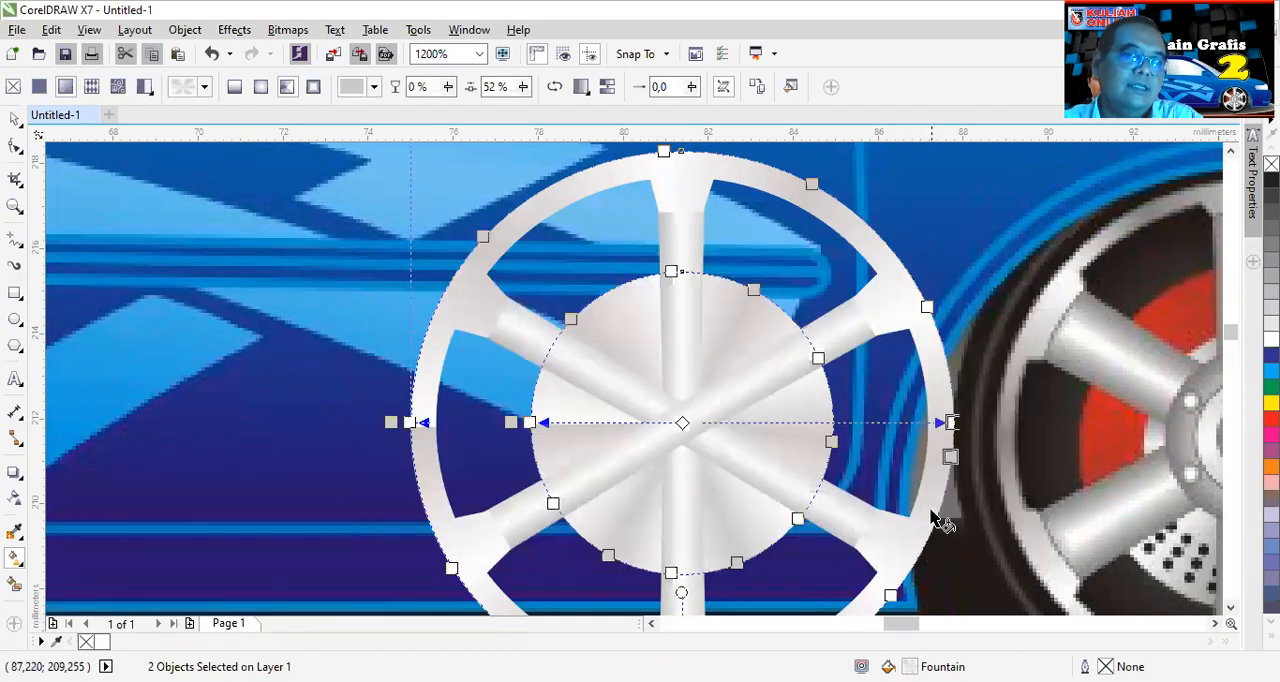
{"action": "left_click", "coordinate": [940, 206]}
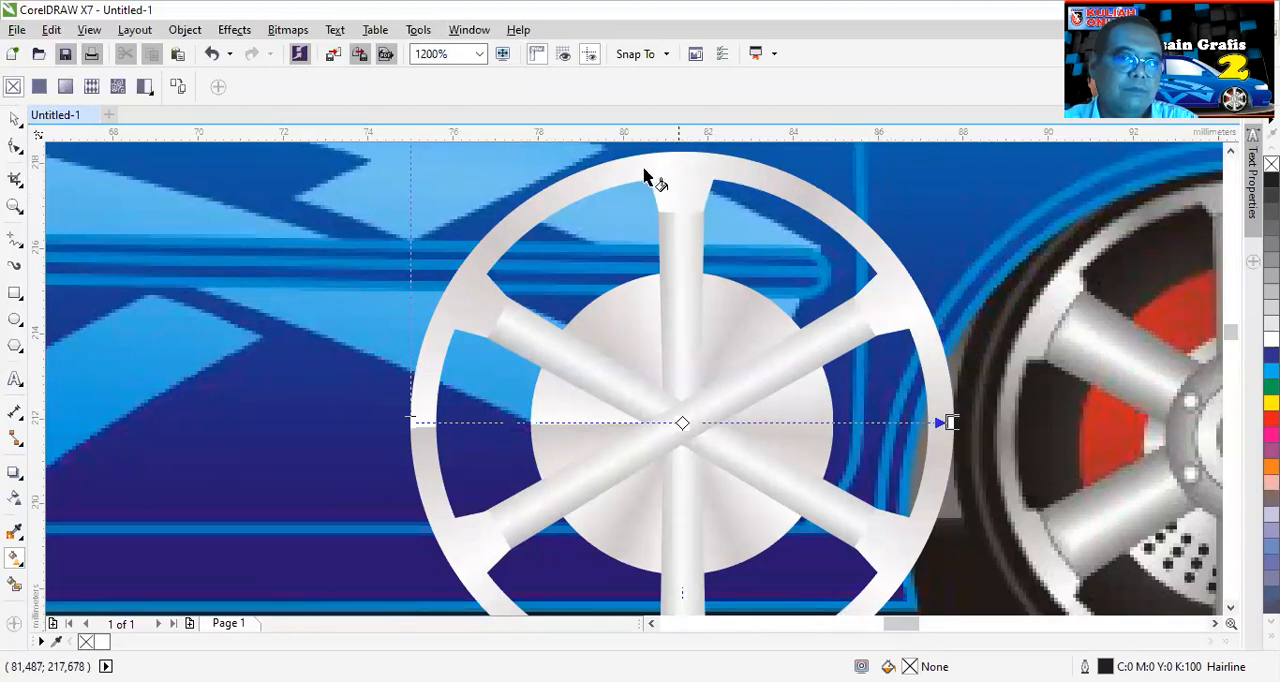
- Make a smaller concentric copy of the wheel's centre circle, about 4.4 mm in diameter, in front of the spokes
{"action": "scroll", "coordinate": [755, 453], "scroll_direction": "down", "scroll_amount": 1}
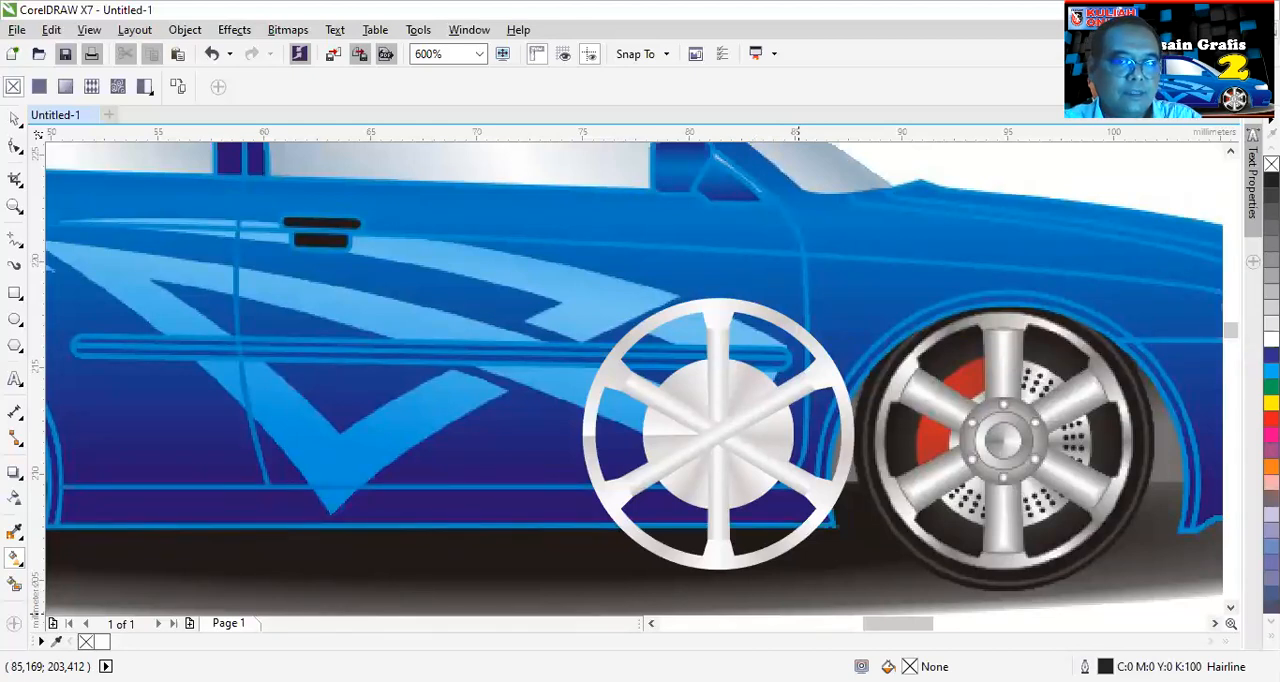
{"action": "left_click", "coordinate": [16, 118]}
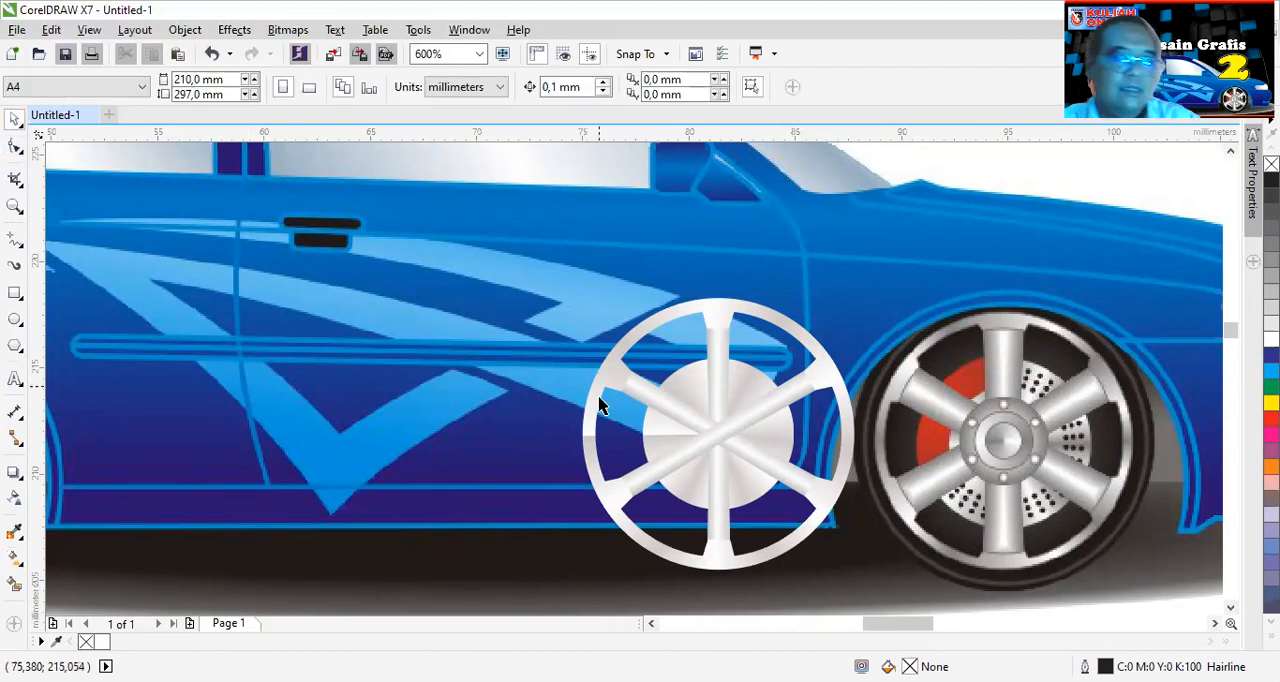
{"action": "left_click", "coordinate": [737, 380]}
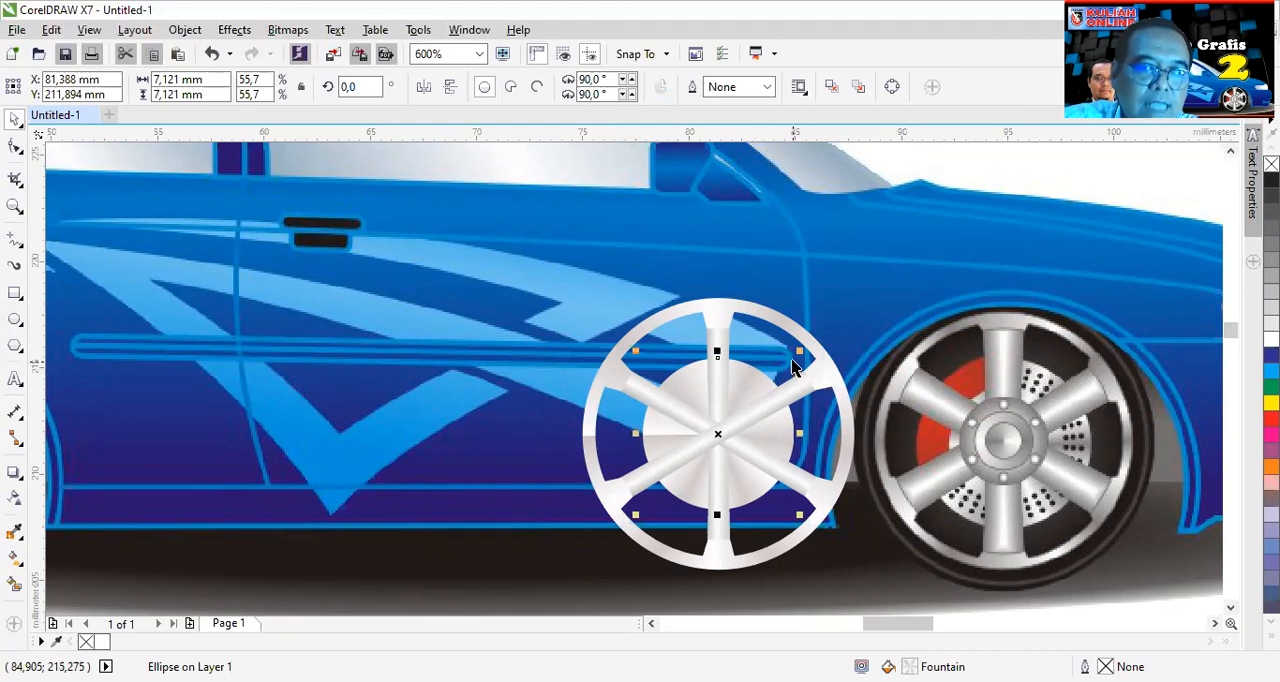
{"action": "left_click_drag", "start_coordinate": [800, 351], "coordinate": [781, 387]}
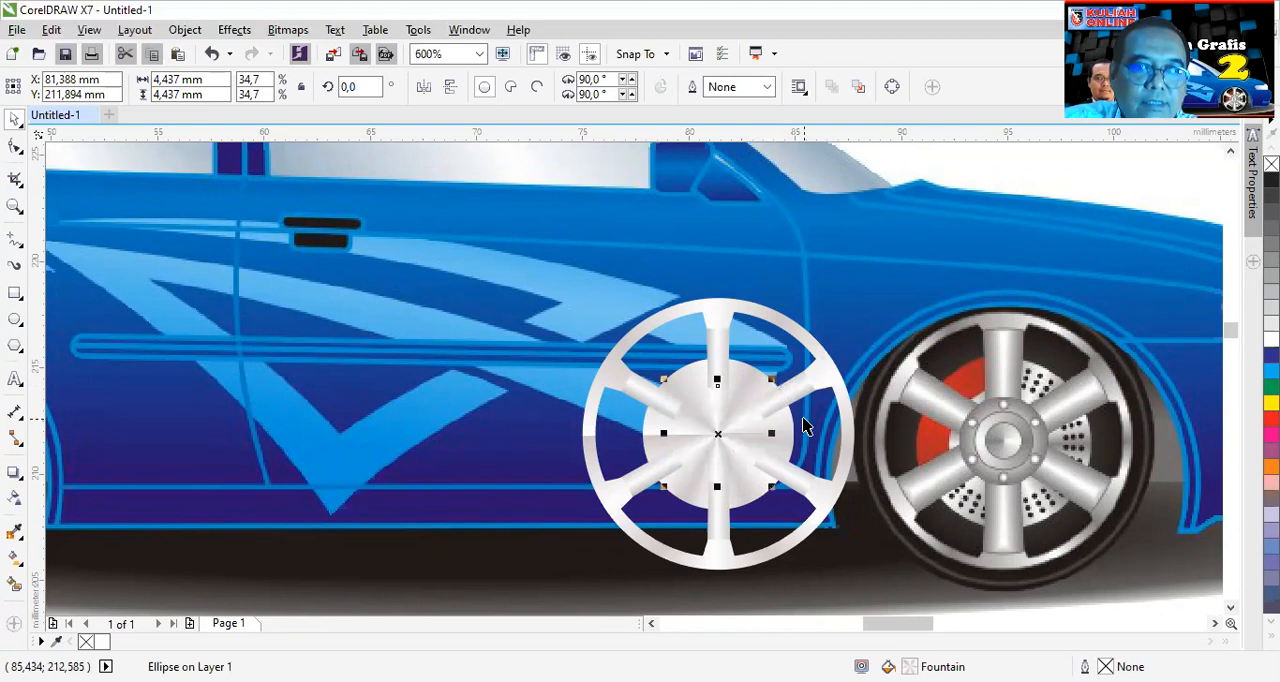
{"action": "scroll", "coordinate": [710, 391], "scroll_direction": "up", "scroll_amount": 2}
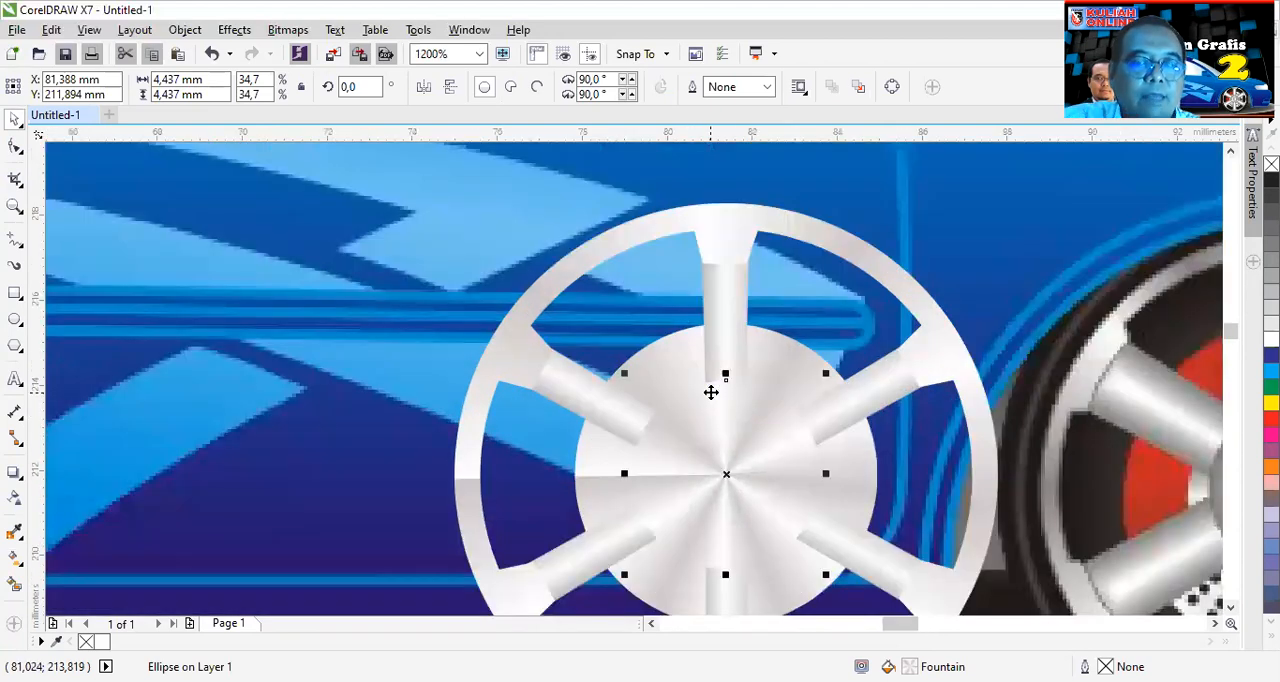
- Smart Fill the ring segments beside the upper-left spoke, colour both red (C0 M100 Y100 K0) and remove their outlines
{"action": "left_click", "coordinate": [16, 586]}
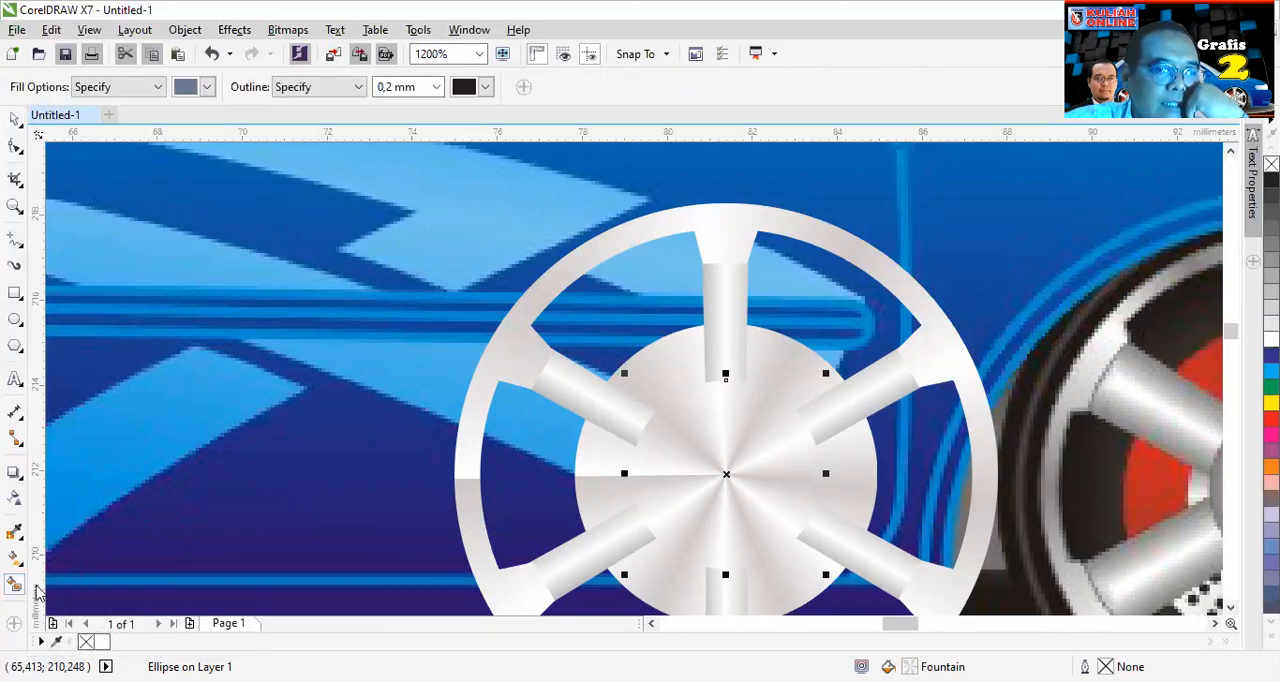
{"action": "left_click", "coordinate": [652, 365]}
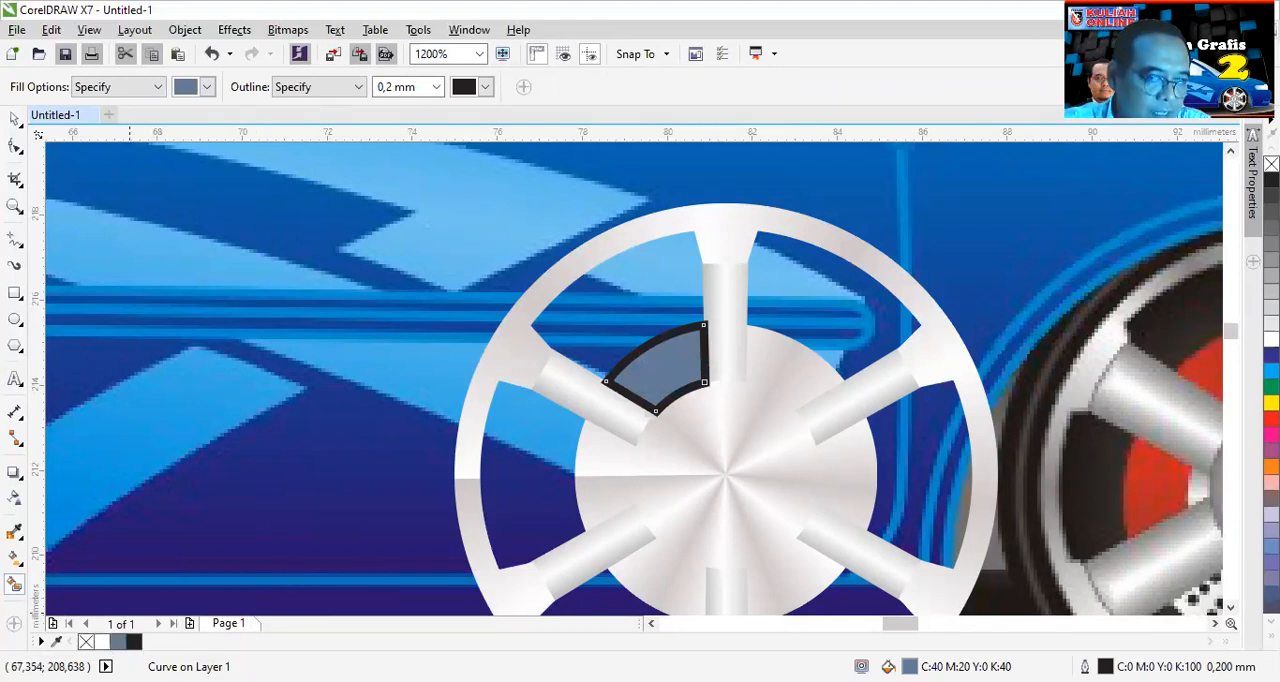
{"action": "left_click", "coordinate": [1271, 418]}
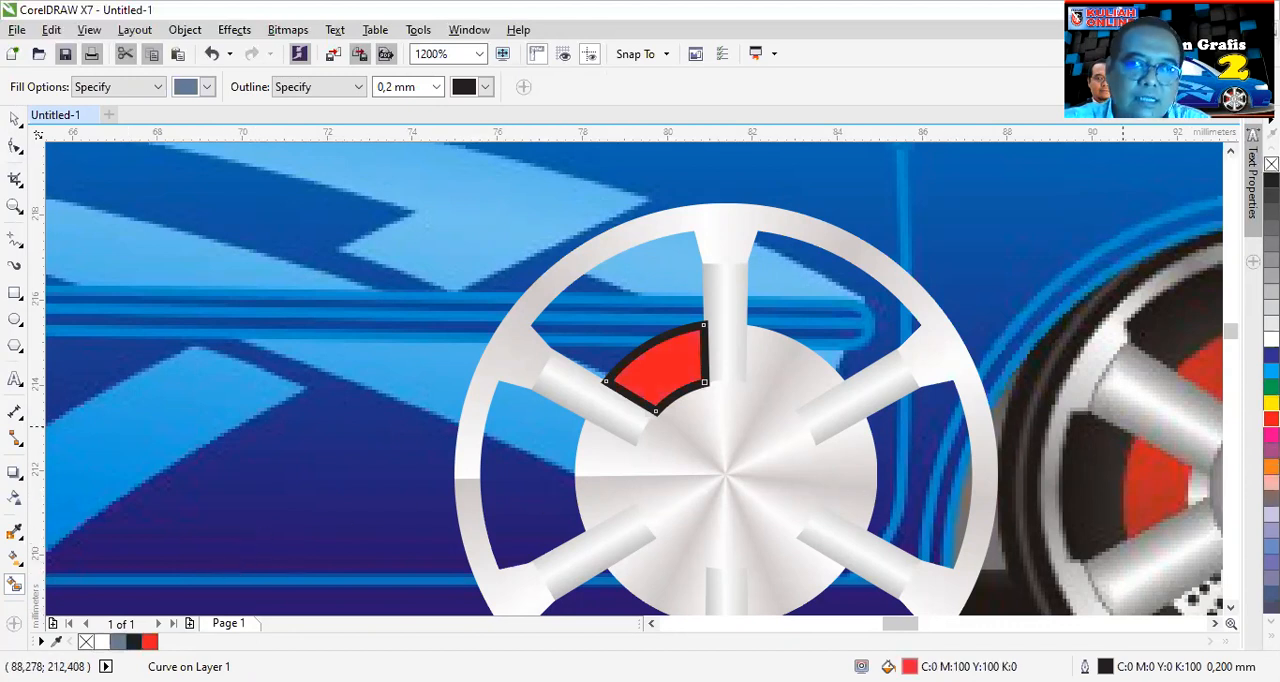
{"action": "right_click", "coordinate": [1271, 163]}
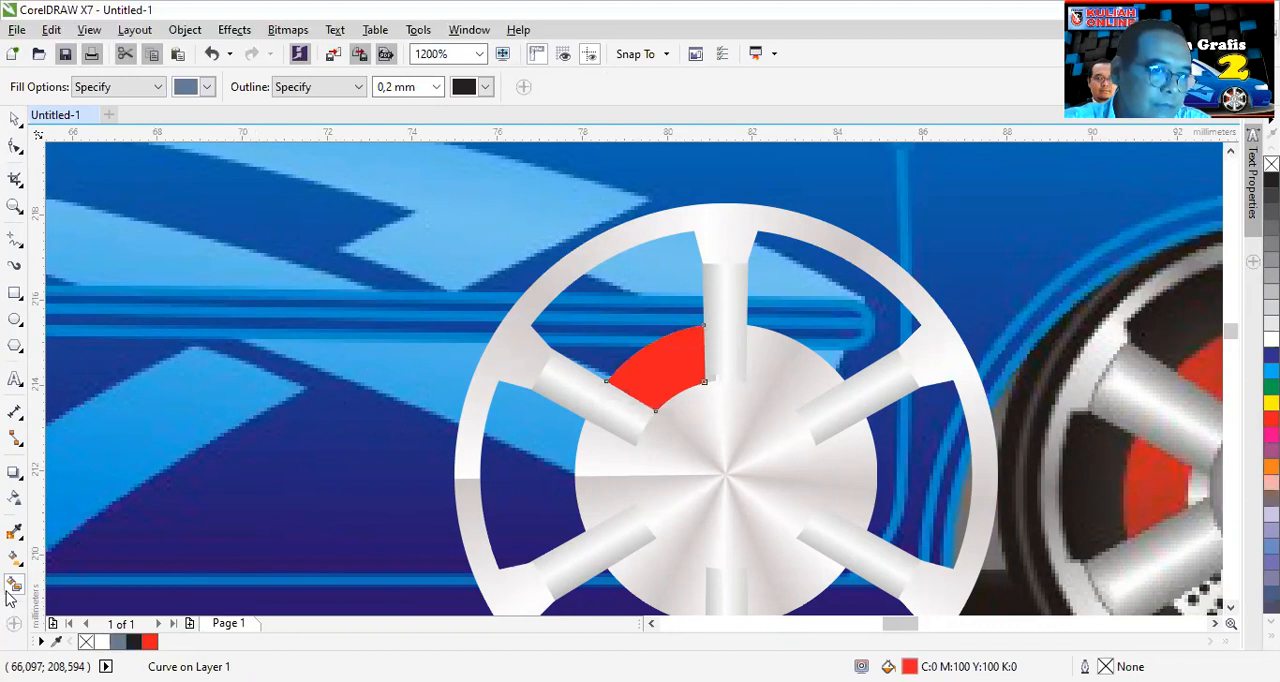
{"action": "left_click", "coordinate": [598, 469]}
{"action": "left_click", "coordinate": [1271, 418]}
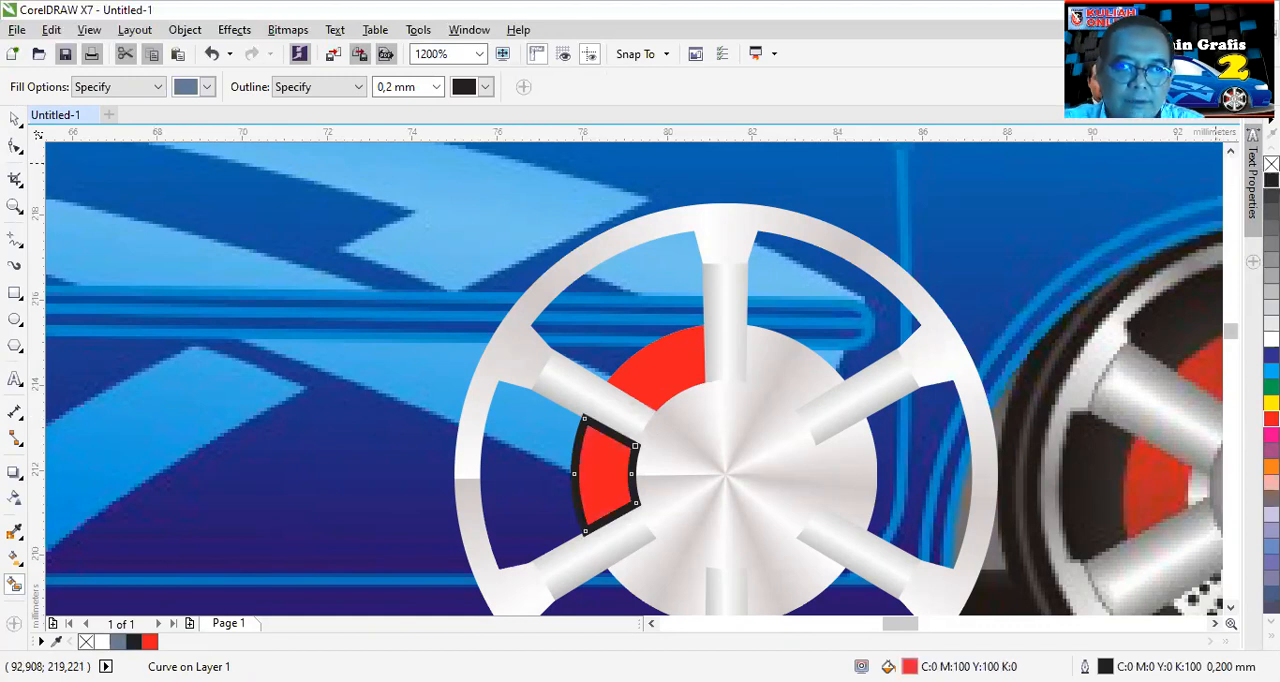
{"action": "right_click", "coordinate": [1271, 164]}
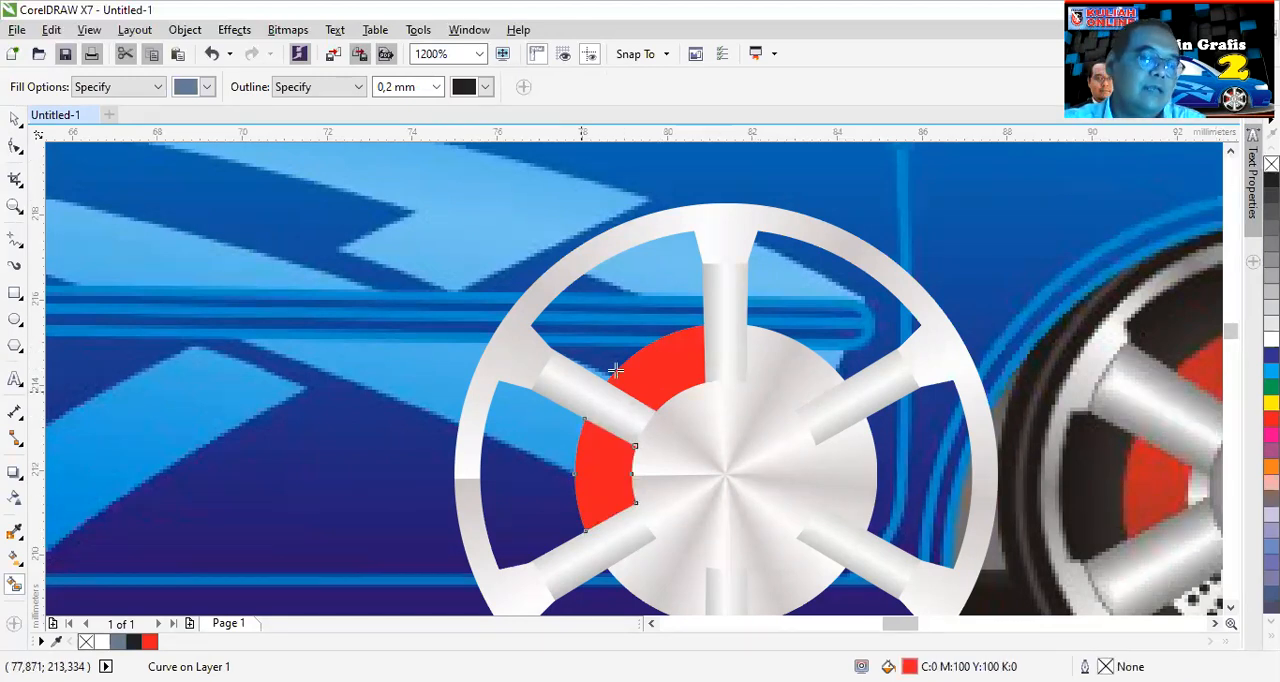
- Shrink the front centre circle about its centre to roughly 3.77 mm in diameter
{"action": "left_click", "coordinate": [13, 121]}
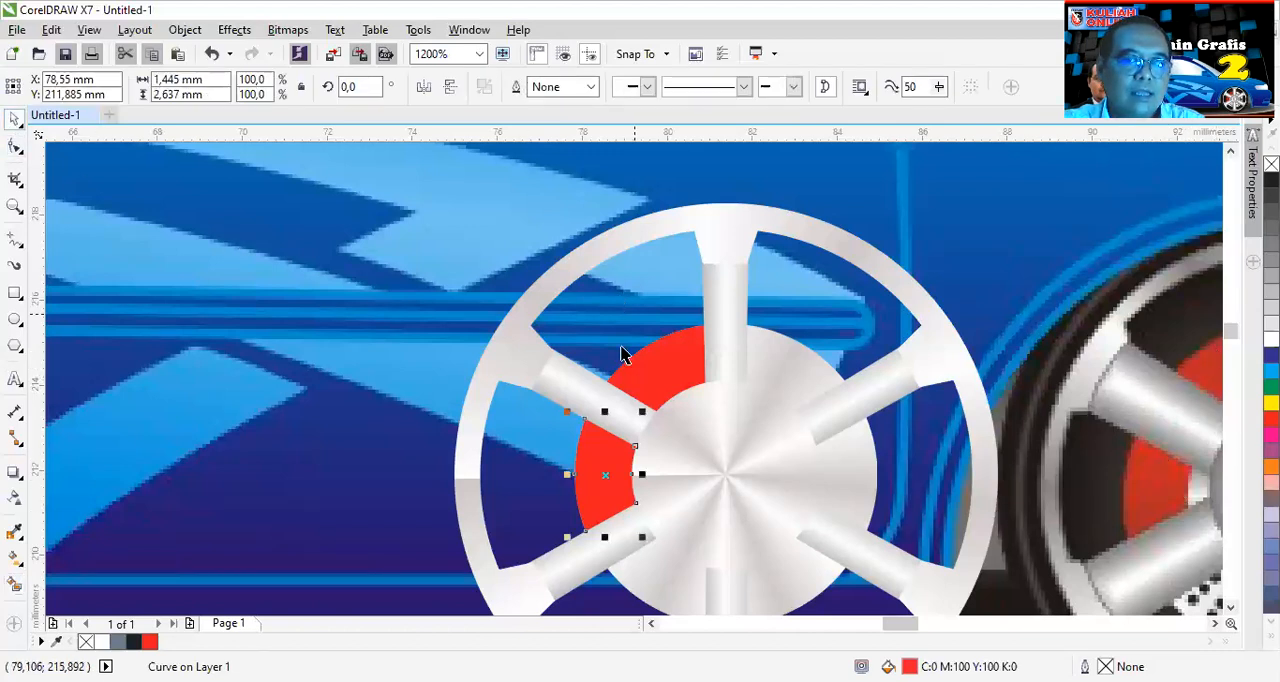
{"action": "left_click", "coordinate": [722, 413]}
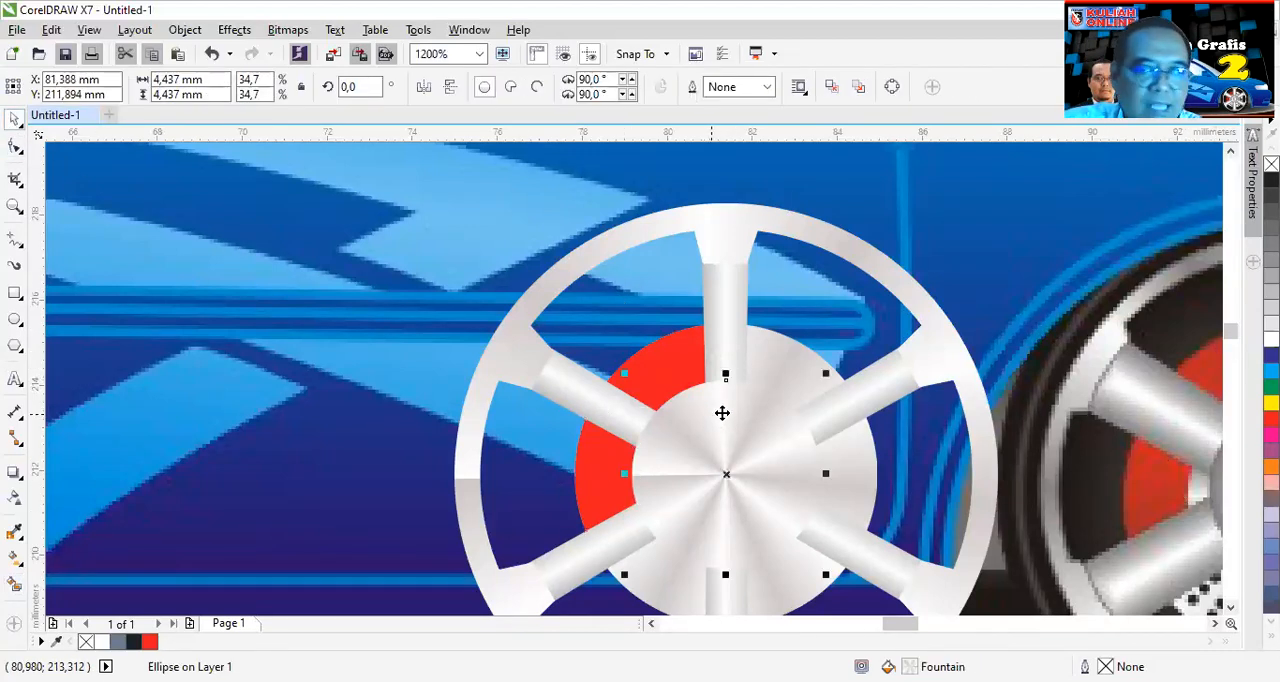
{"action": "left_click_drag", "start_coordinate": [826, 374], "coordinate": [816, 391]}
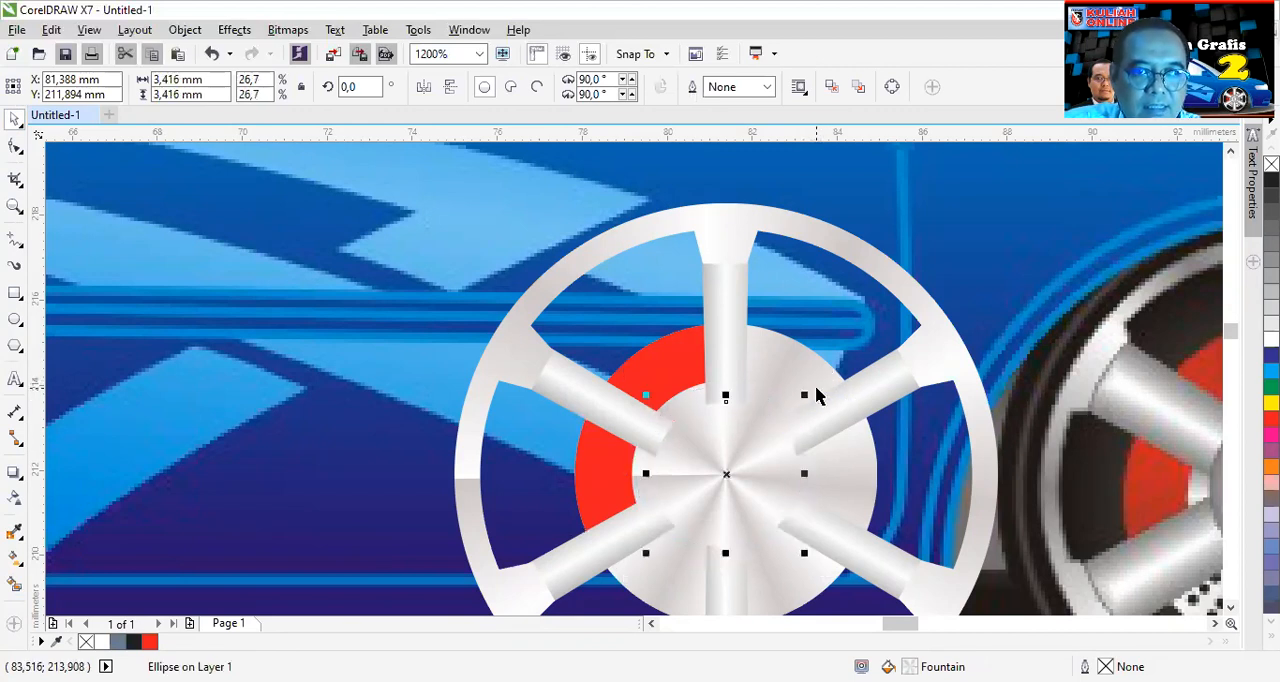
{"action": "scroll", "coordinate": [816, 395], "scroll_direction": "up", "scroll_amount": 1}
{"action": "left_click_drag", "start_coordinate": [815, 398], "coordinate": [831, 390]}
{"action": "scroll", "coordinate": [928, 425], "scroll_direction": "down", "scroll_amount": 1}
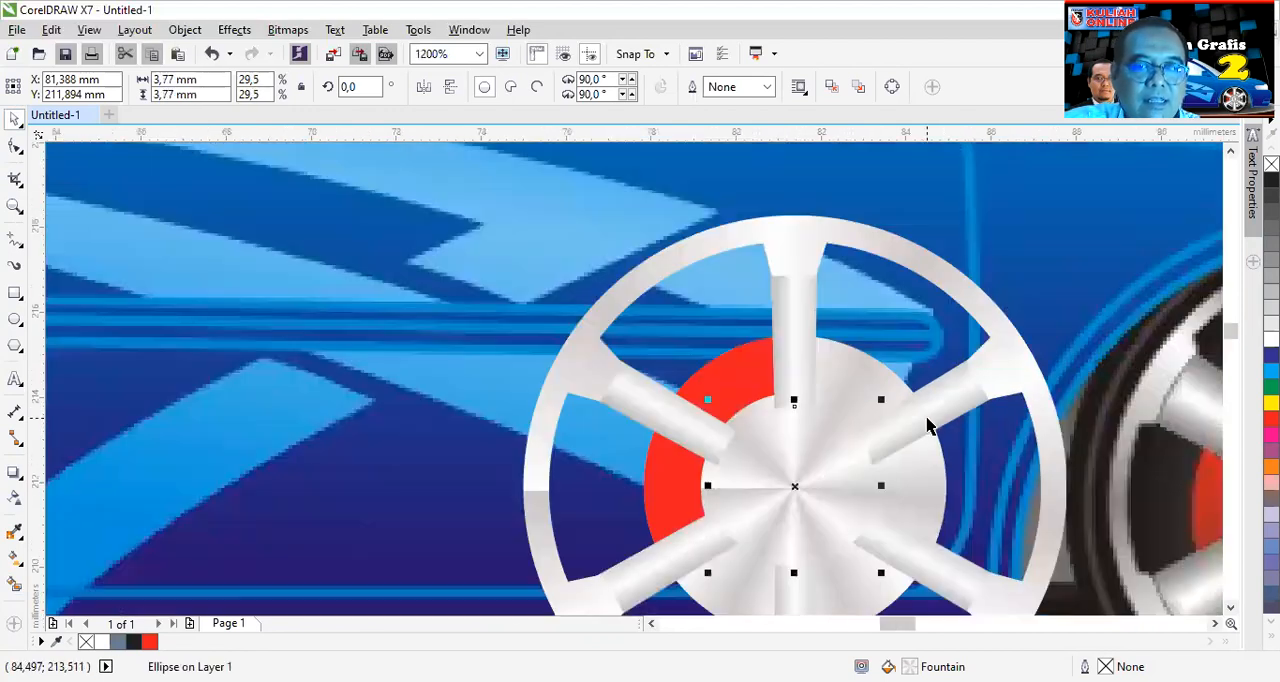
- Remove all intermediate colour stops from the hub circle's conical gradient, keeping only the white start stop and the grey end stop
{"action": "left_click_drag", "start_coordinate": [897, 624], "coordinate": [907, 623]}
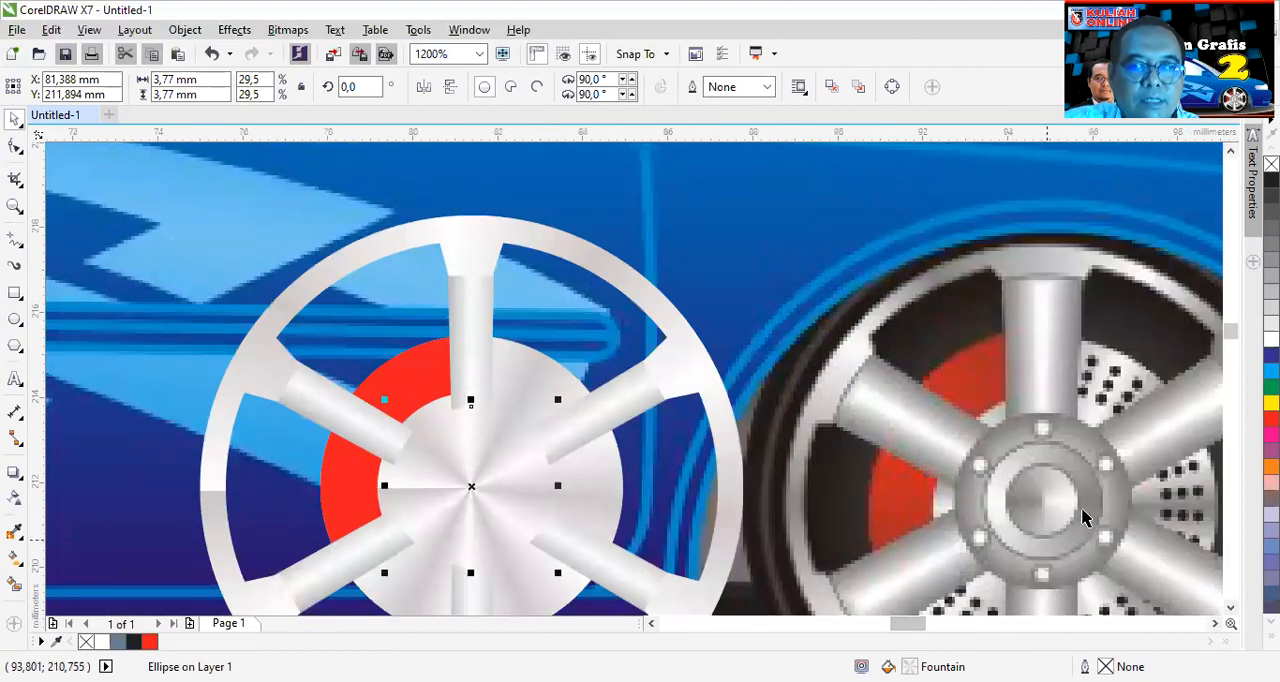
{"action": "left_click", "coordinate": [15, 557]}
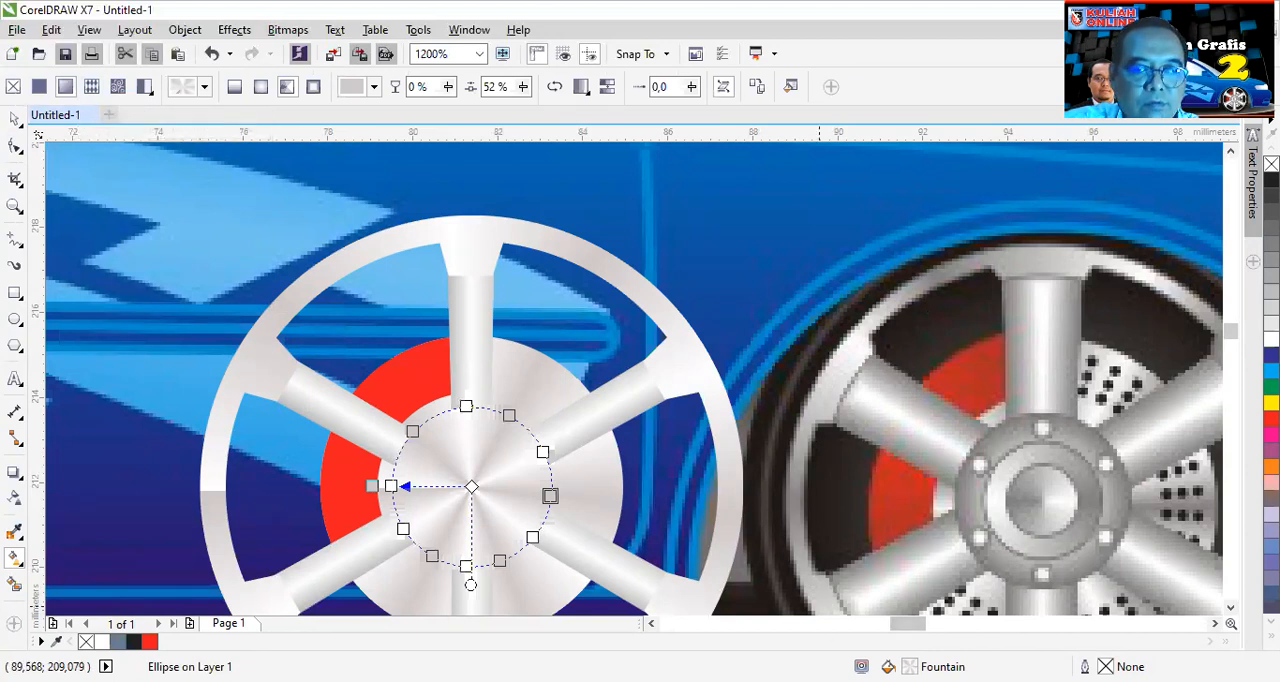
{"action": "double_click", "coordinate": [888, 667]}
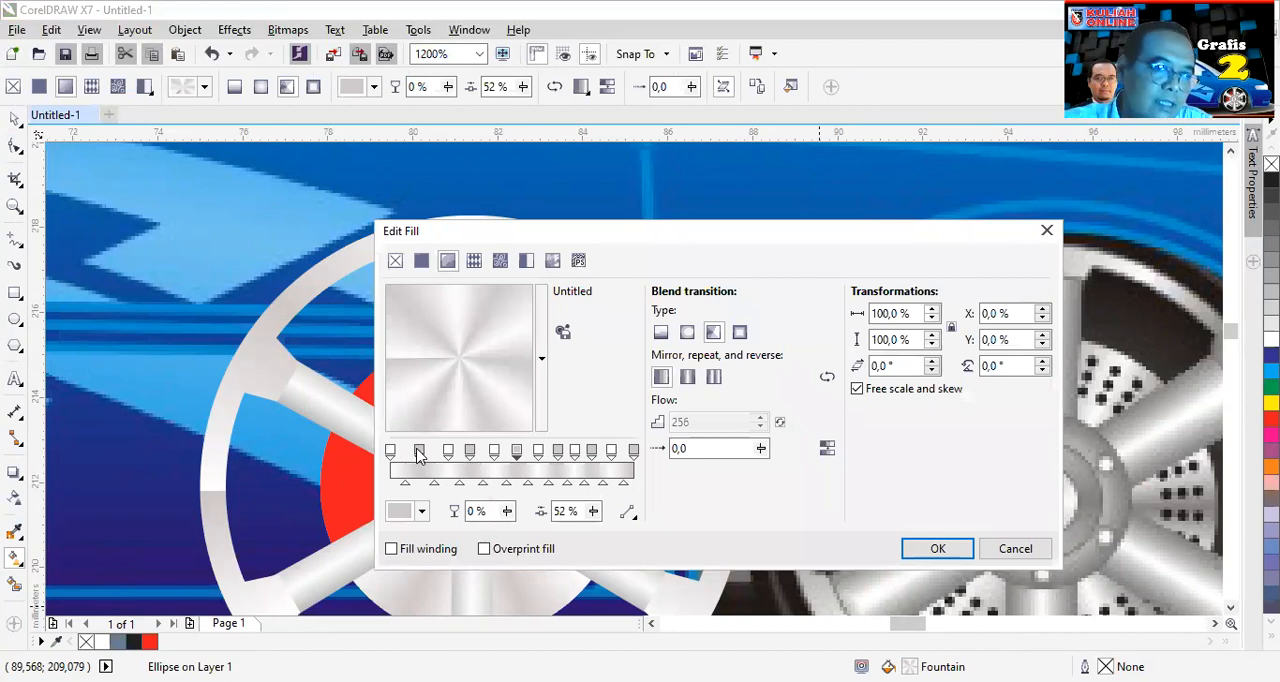
{"action": "left_click_drag", "start_coordinate": [419, 455], "coordinate": [474, 455]}
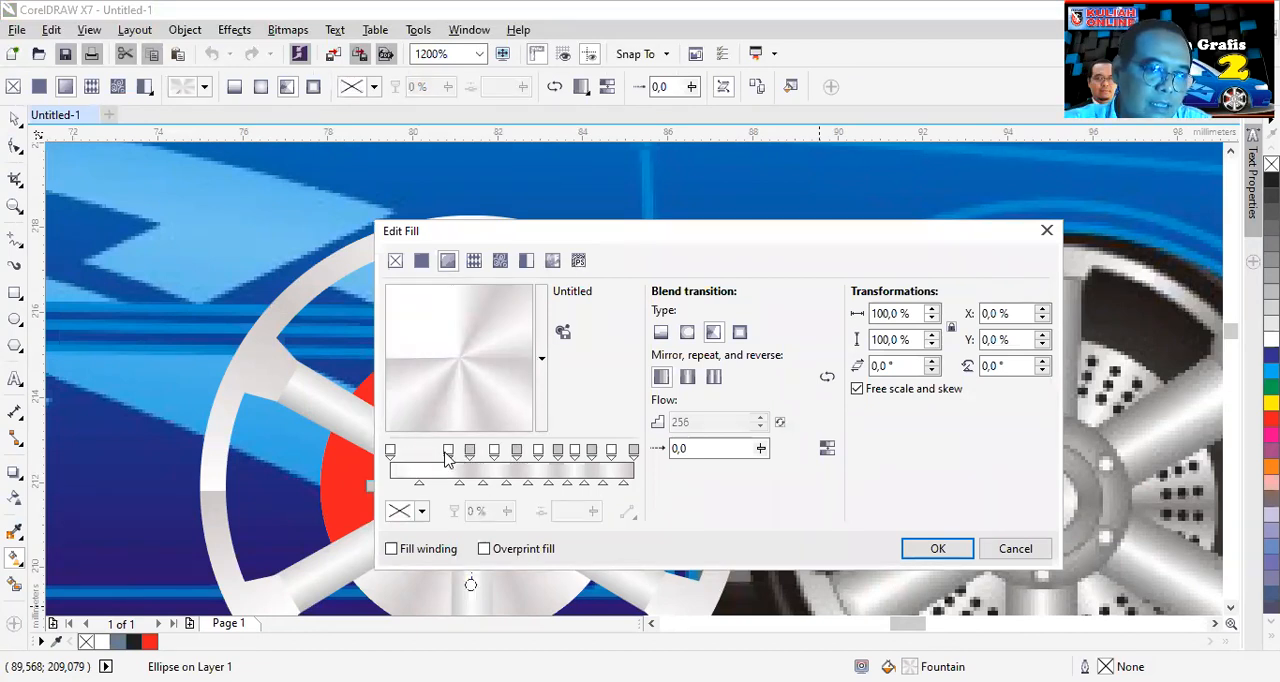
{"action": "double_click", "coordinate": [450, 455]}
{"action": "double_click", "coordinate": [472, 456]}
{"action": "left_click", "coordinate": [498, 456]}
{"action": "double_click", "coordinate": [496, 455]}
{"action": "double_click", "coordinate": [517, 455]}
{"action": "double_click", "coordinate": [539, 455]}
{"action": "double_click", "coordinate": [557, 454]}
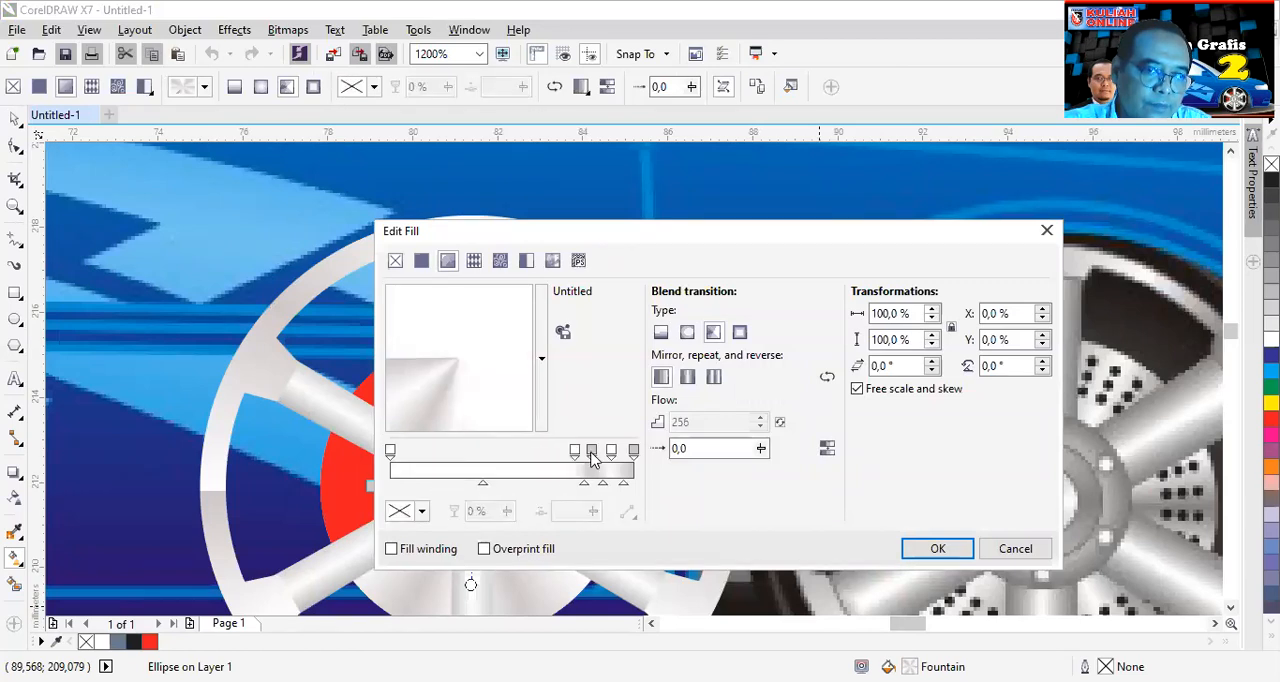
{"action": "double_click", "coordinate": [576, 453]}
{"action": "double_click", "coordinate": [591, 453]}
{"action": "left_click", "coordinate": [612, 453]}
{"action": "double_click", "coordinate": [612, 453]}
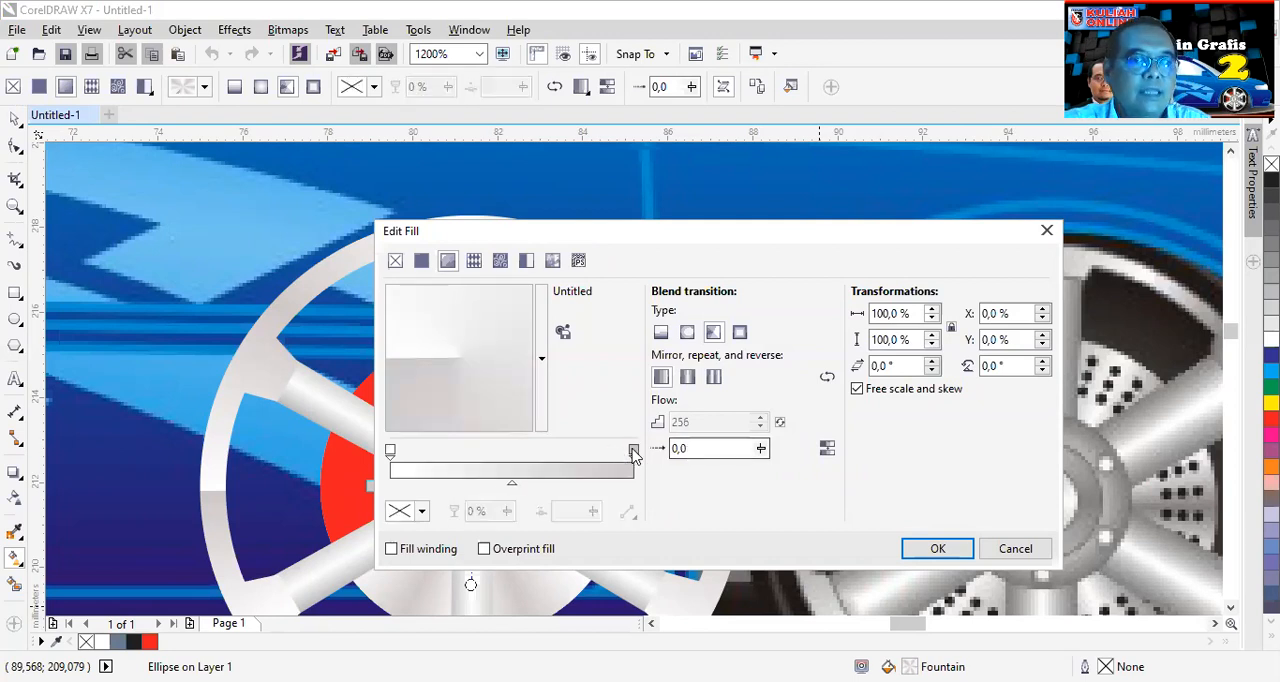
- Set the gradient's end stop to medium grey C47 M42 Y41 K5 and apply the fill to the hub circle
{"action": "left_click", "coordinate": [633, 451]}
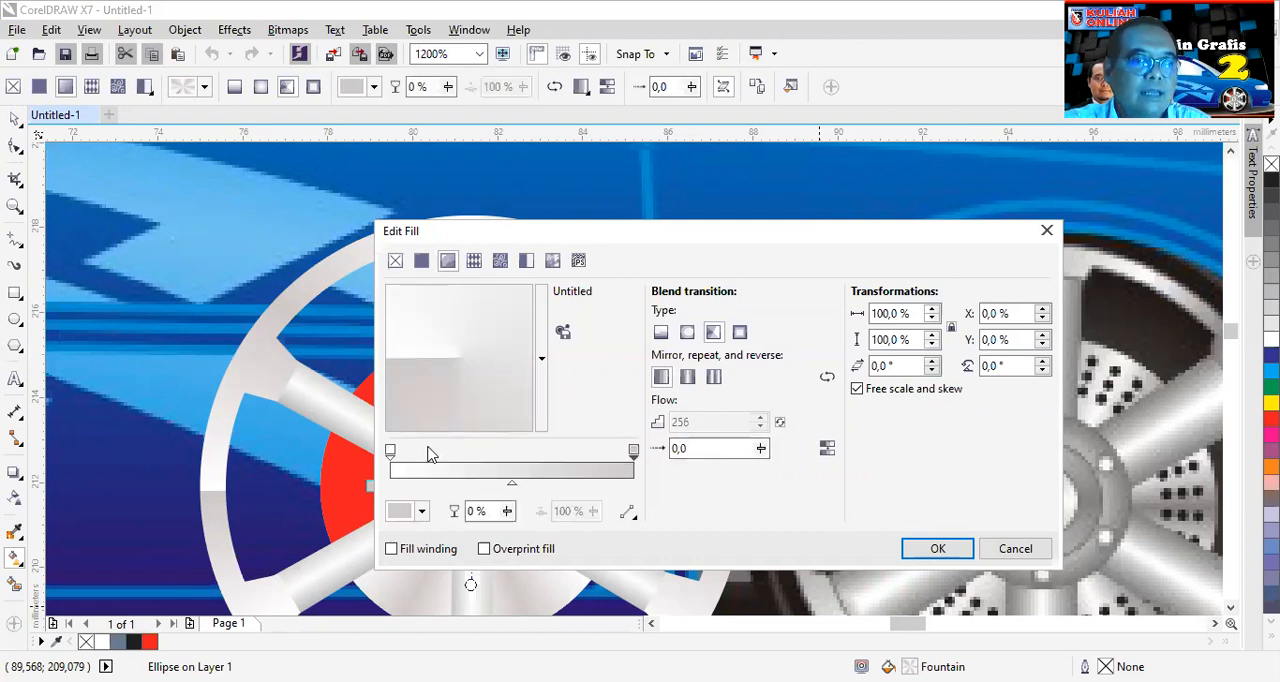
{"action": "left_click", "coordinate": [413, 513]}
{"action": "left_click_drag", "start_coordinate": [405, 380], "coordinate": [404, 409]}
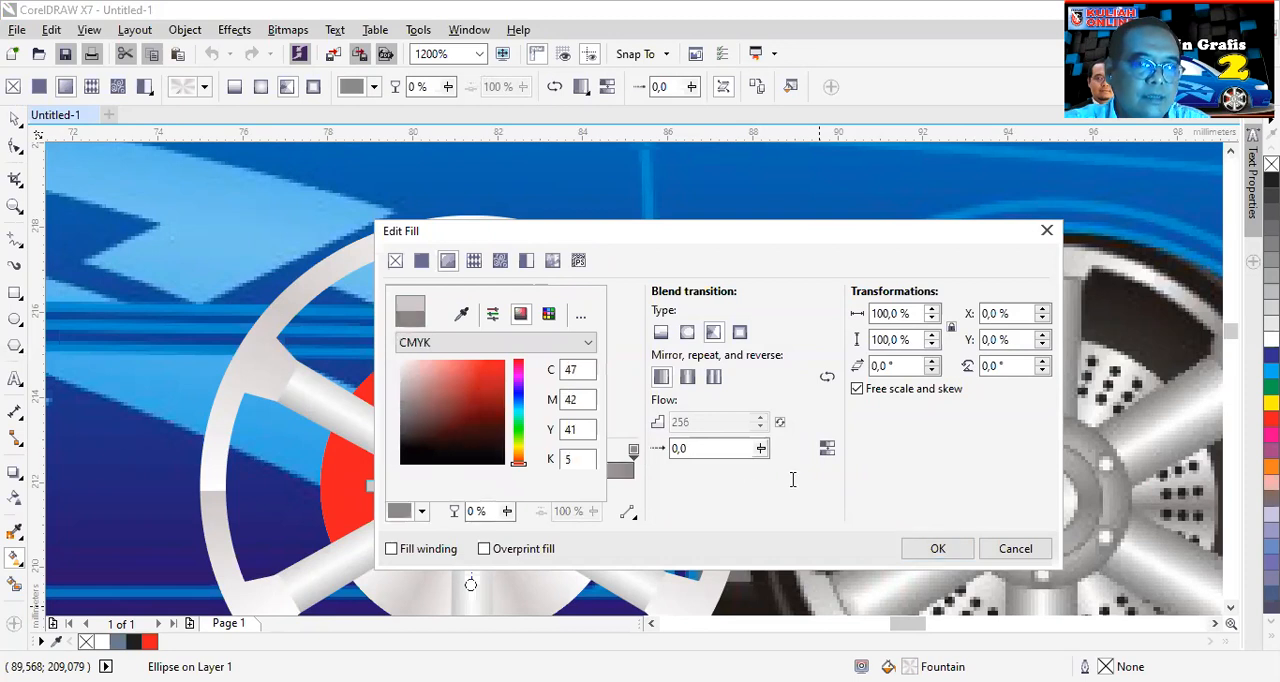
{"action": "left_click", "coordinate": [920, 549]}
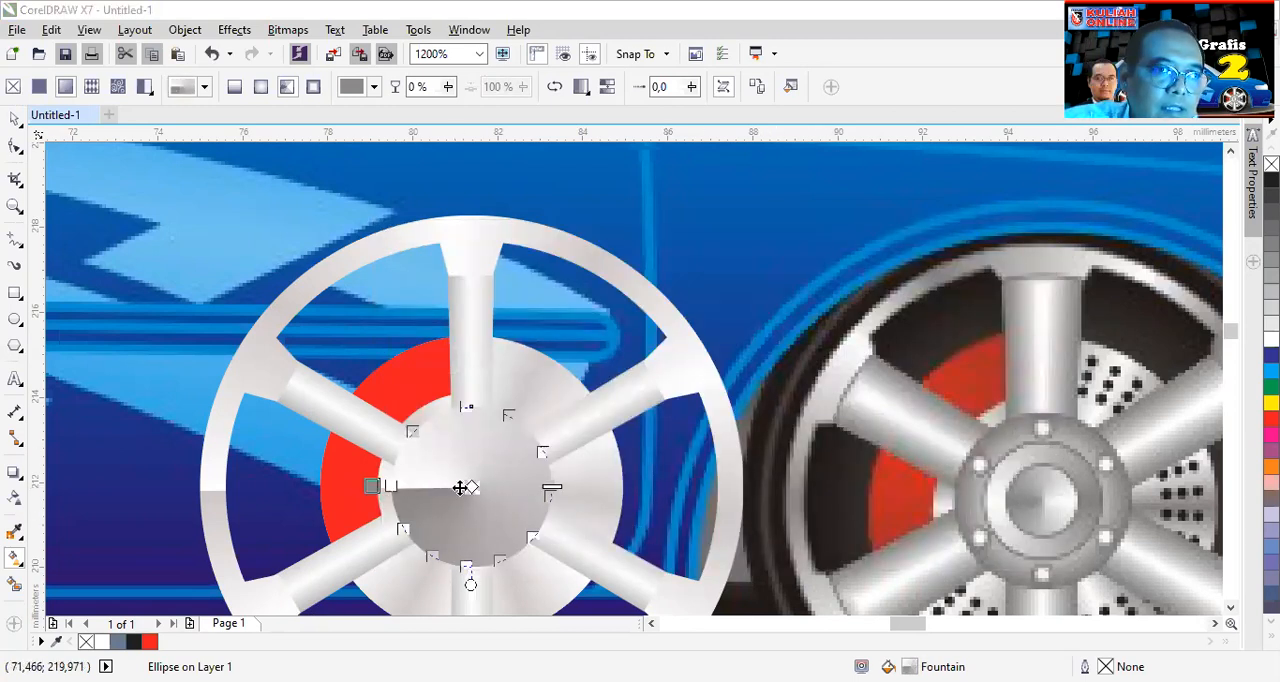
- Add two smaller concentric copies of the hub circle, about 2.66 mm and 1.54 mm in diameter
{"action": "left_click", "coordinate": [18, 119]}
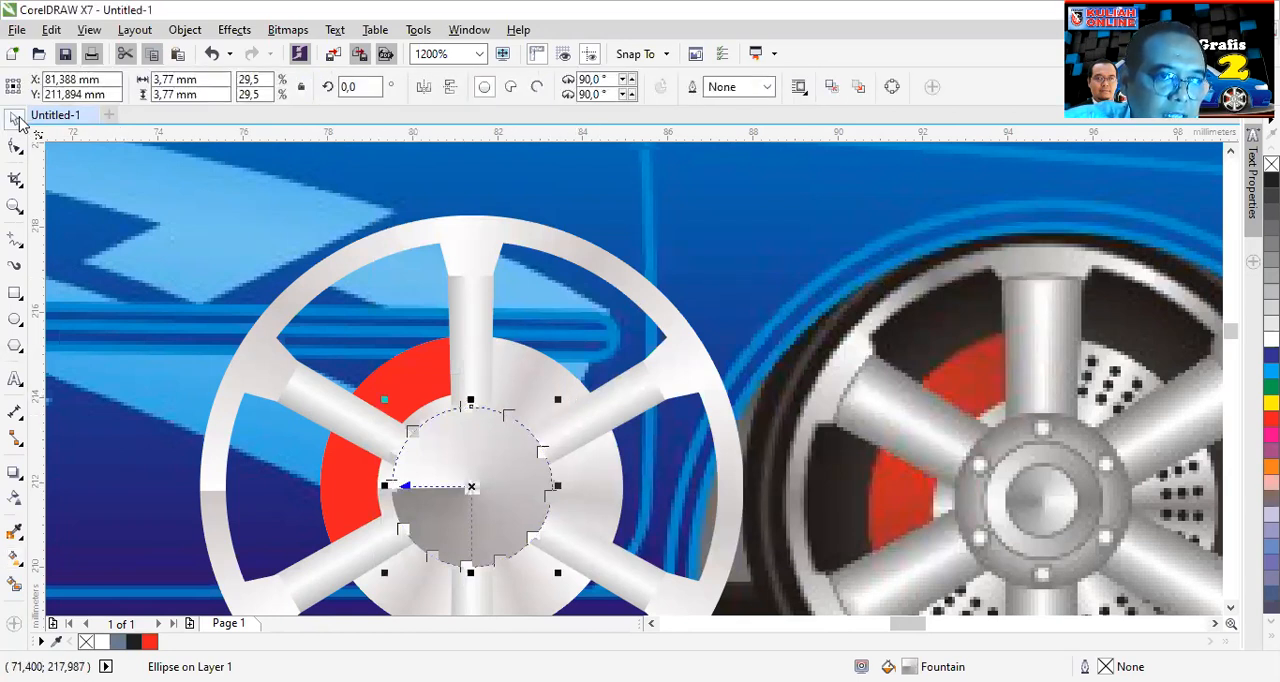
{"action": "left_click_drag", "start_coordinate": [557, 399], "coordinate": [522, 458]}
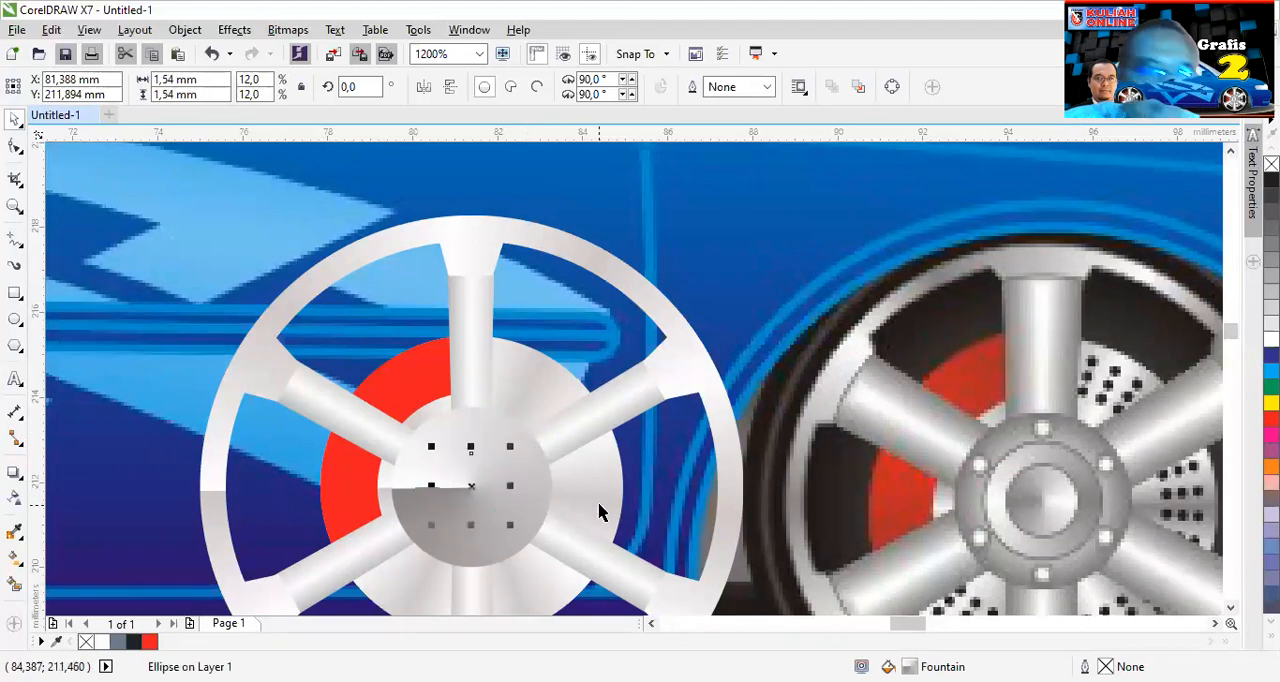
{"action": "left_click", "coordinate": [581, 431]}
{"action": "left_click", "coordinate": [505, 443]}
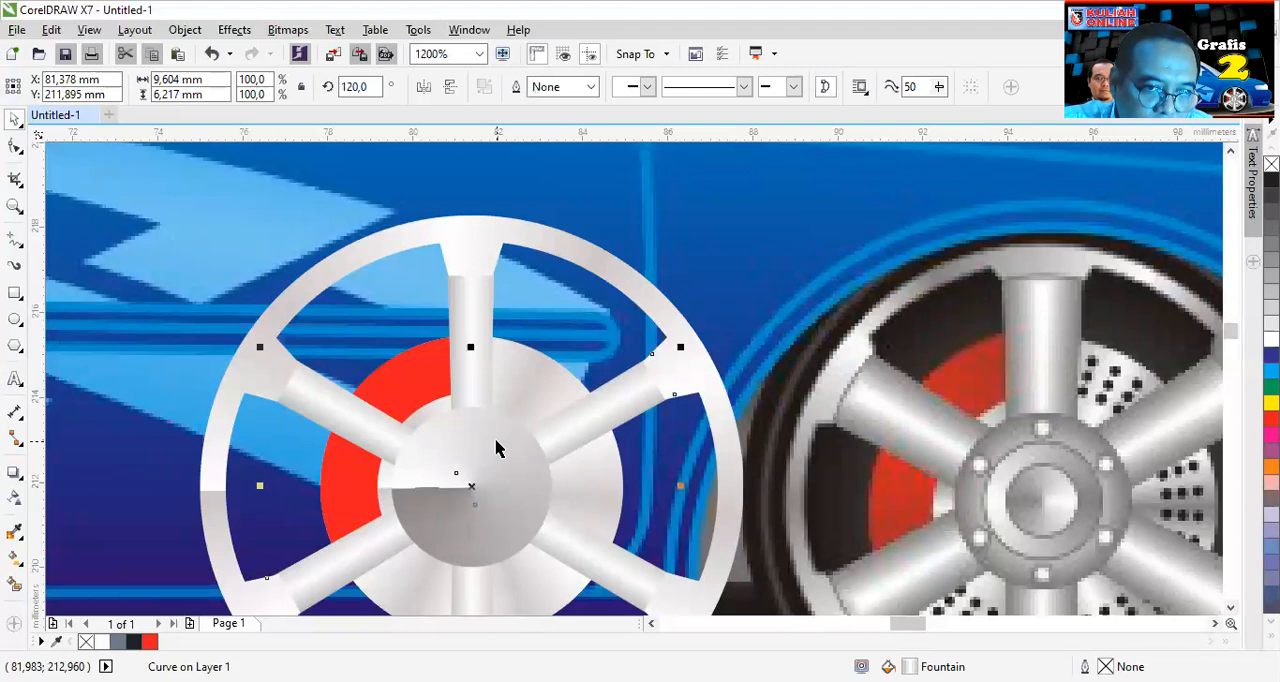
- Change the middle hub circle's fill to an elliptical gradient with a grey centre and white edge, and deselect it
{"action": "left_click", "coordinate": [497, 447]}
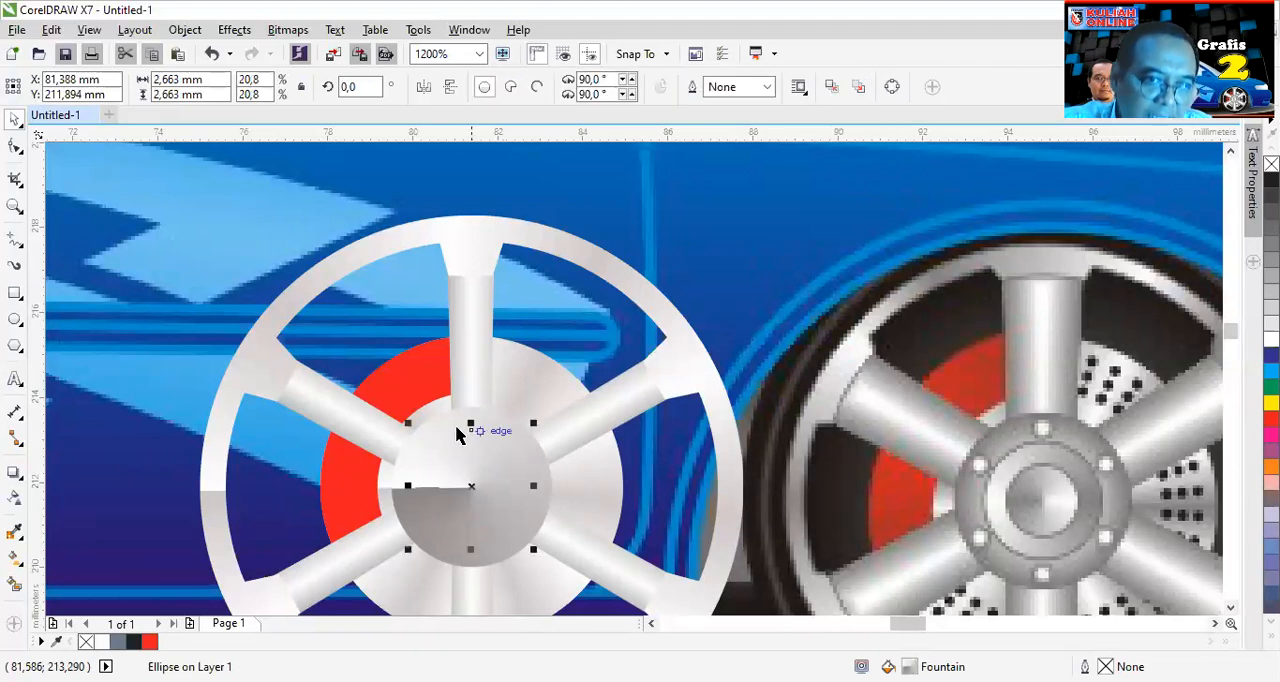
{"action": "left_click", "coordinate": [14, 560]}
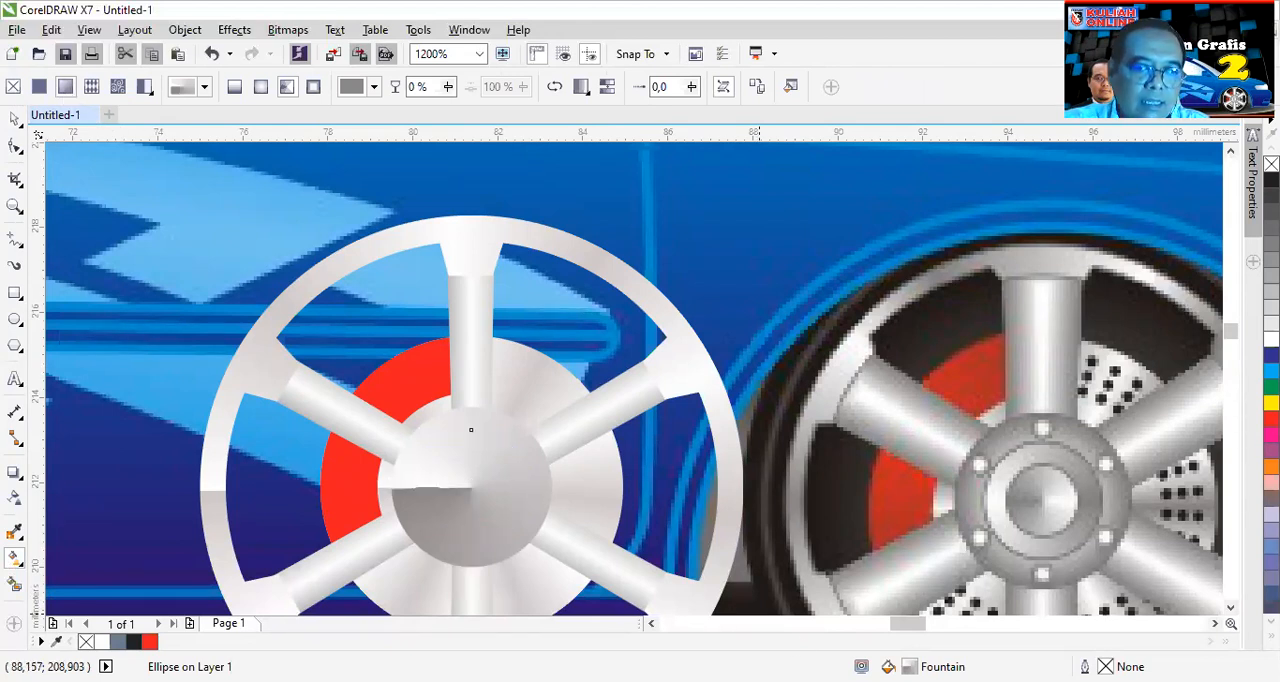
{"action": "key", "text": "F11"}
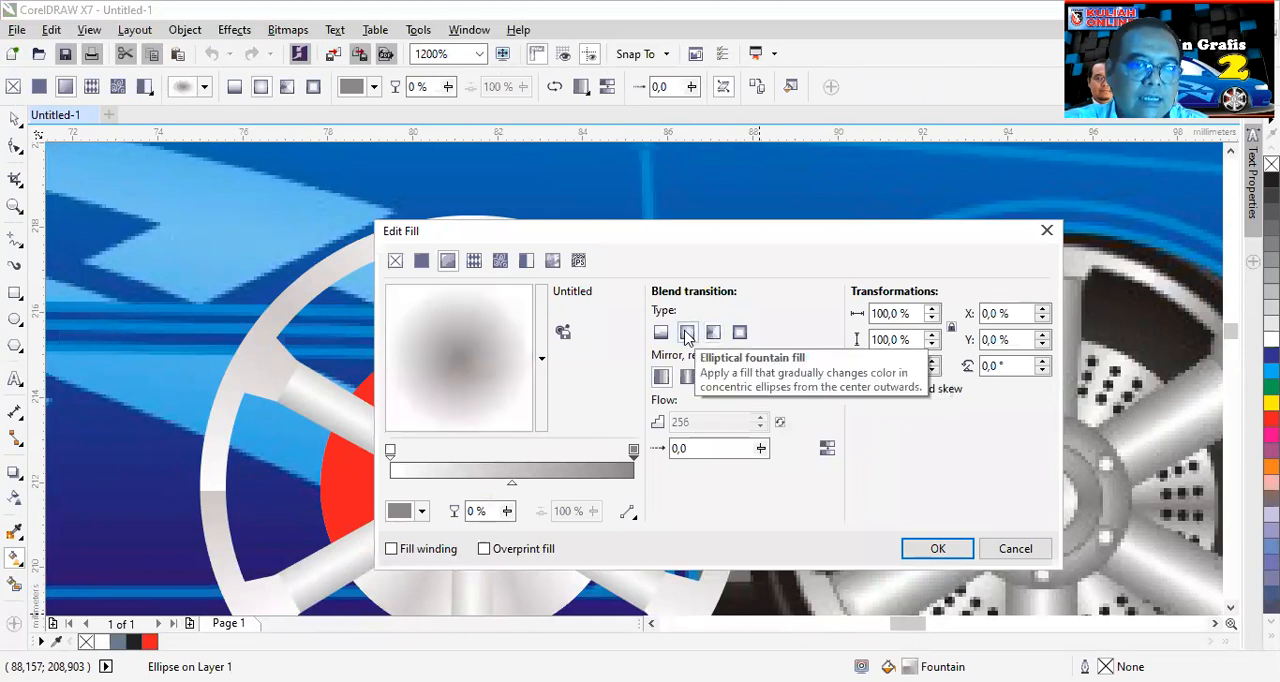
{"action": "left_click", "coordinate": [913, 549]}
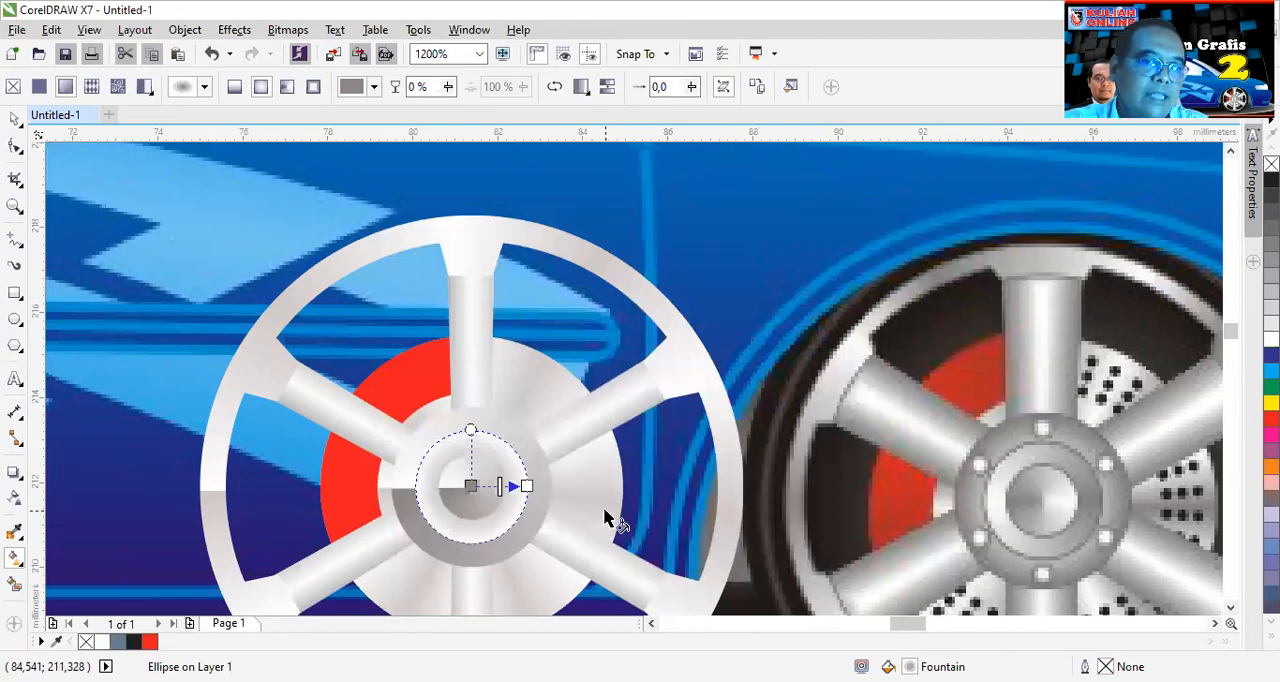
{"action": "scroll", "coordinate": [467, 478], "scroll_direction": "up", "scroll_amount": 1}
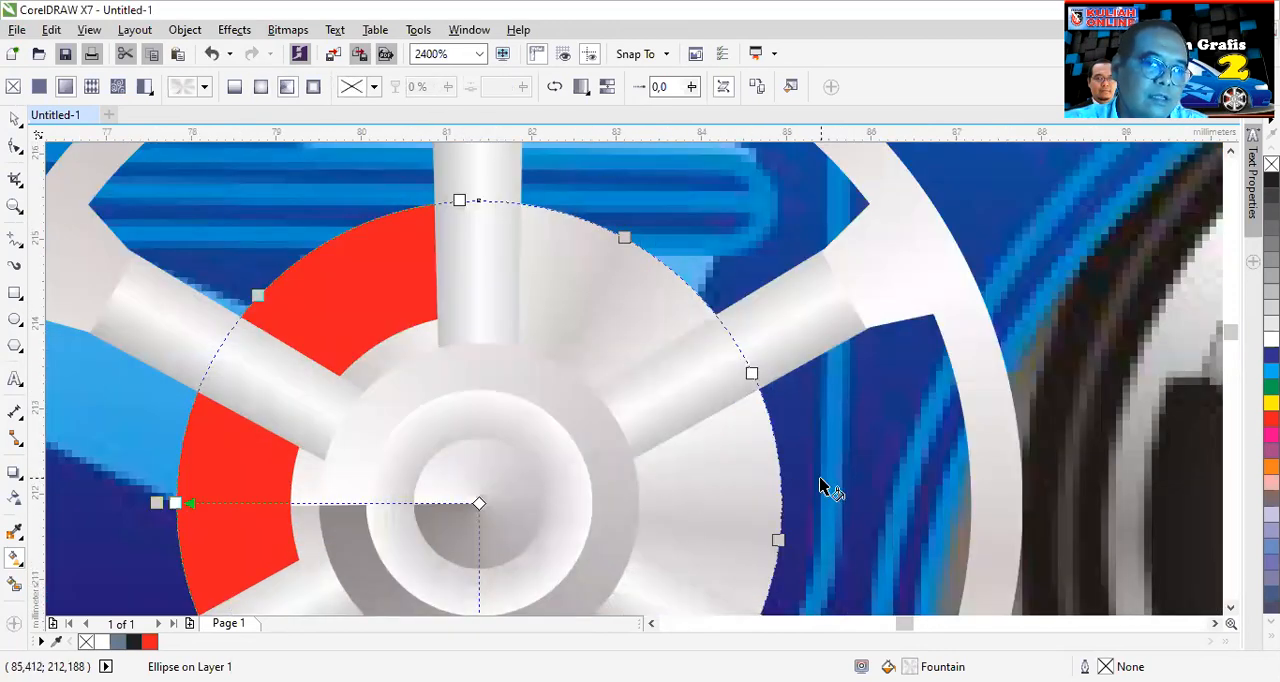
{"action": "key", "text": "Escape"}
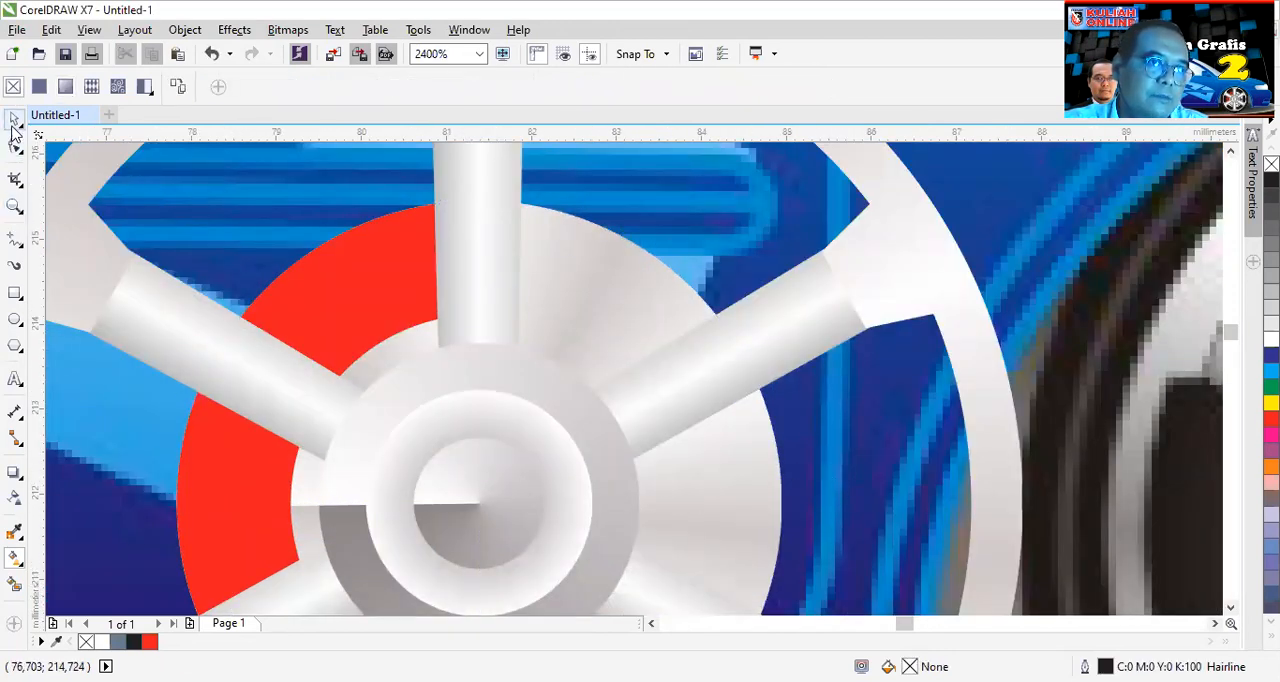
{"action": "left_click", "coordinate": [14, 118]}
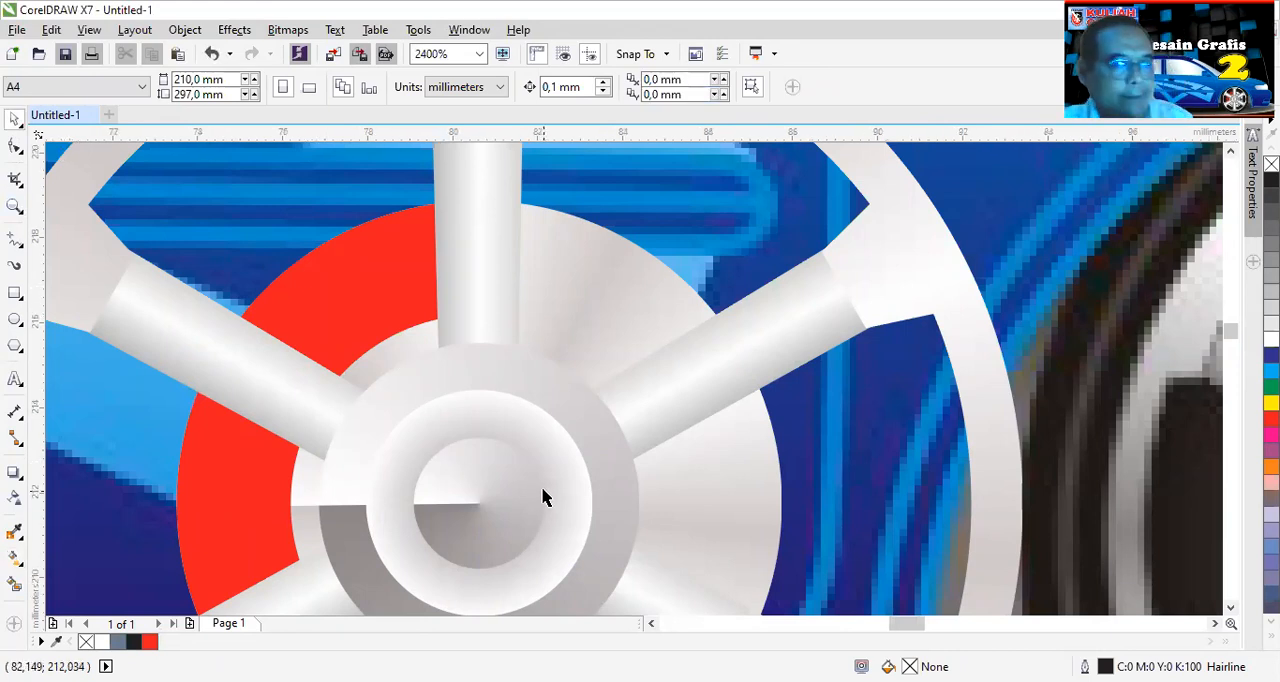
{"action": "scroll", "coordinate": [540, 505], "scroll_direction": "down", "scroll_amount": 1}
{"action": "scroll", "coordinate": [534, 509], "scroll_direction": "up", "scroll_amount": 1}
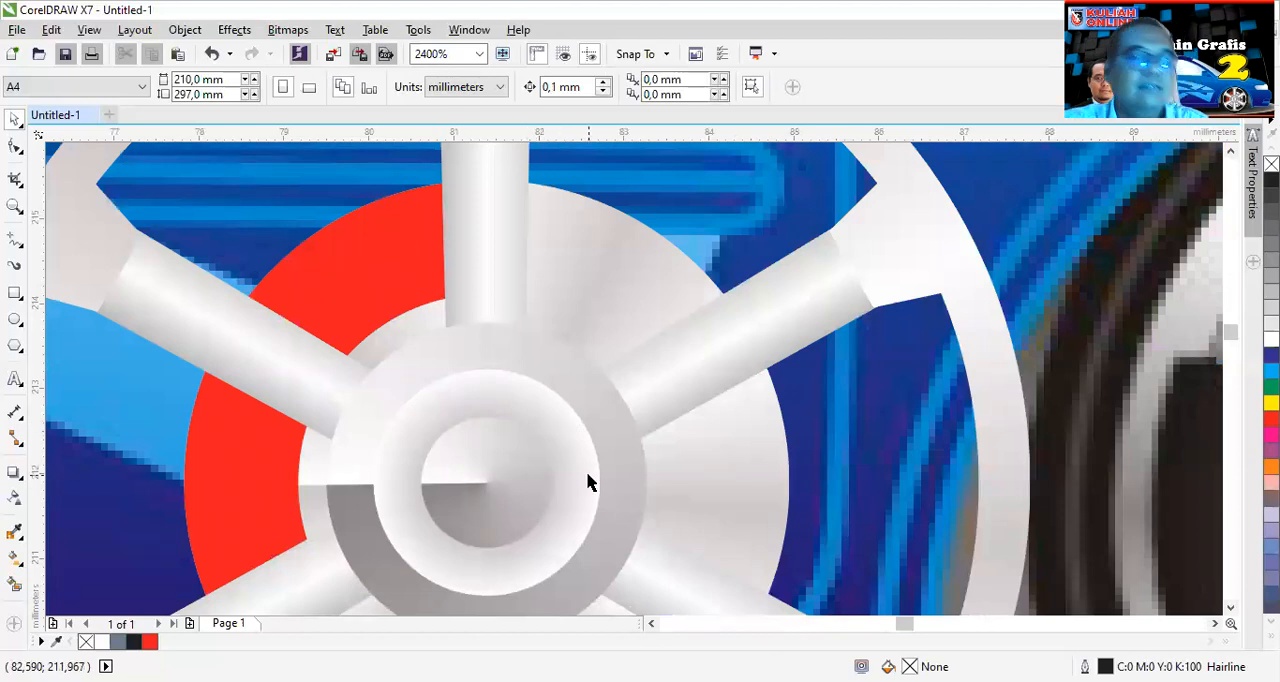
- Draw a small bolt circle about 0.24 mm in diameter over the red caliper and remove its outline
{"action": "scroll", "coordinate": [588, 483], "scroll_direction": "down", "scroll_amount": 1}
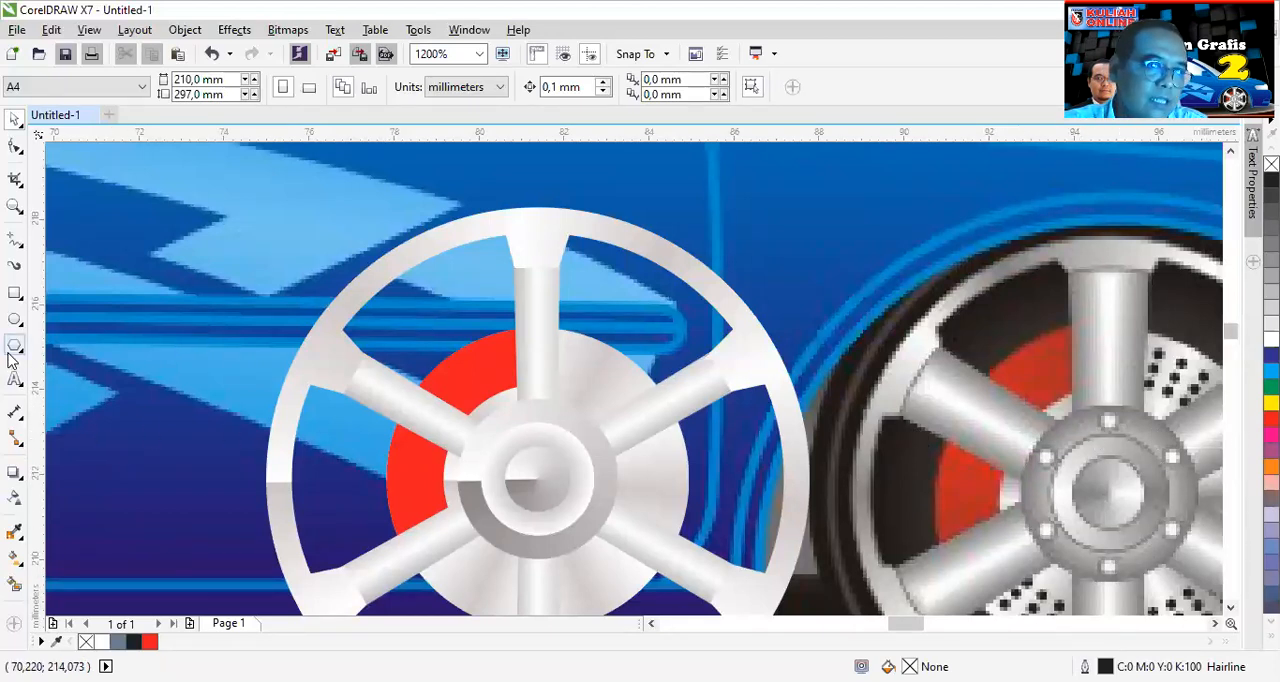
{"action": "left_click", "coordinate": [15, 320]}
{"action": "scroll", "coordinate": [491, 414], "scroll_direction": "up", "scroll_amount": 2}
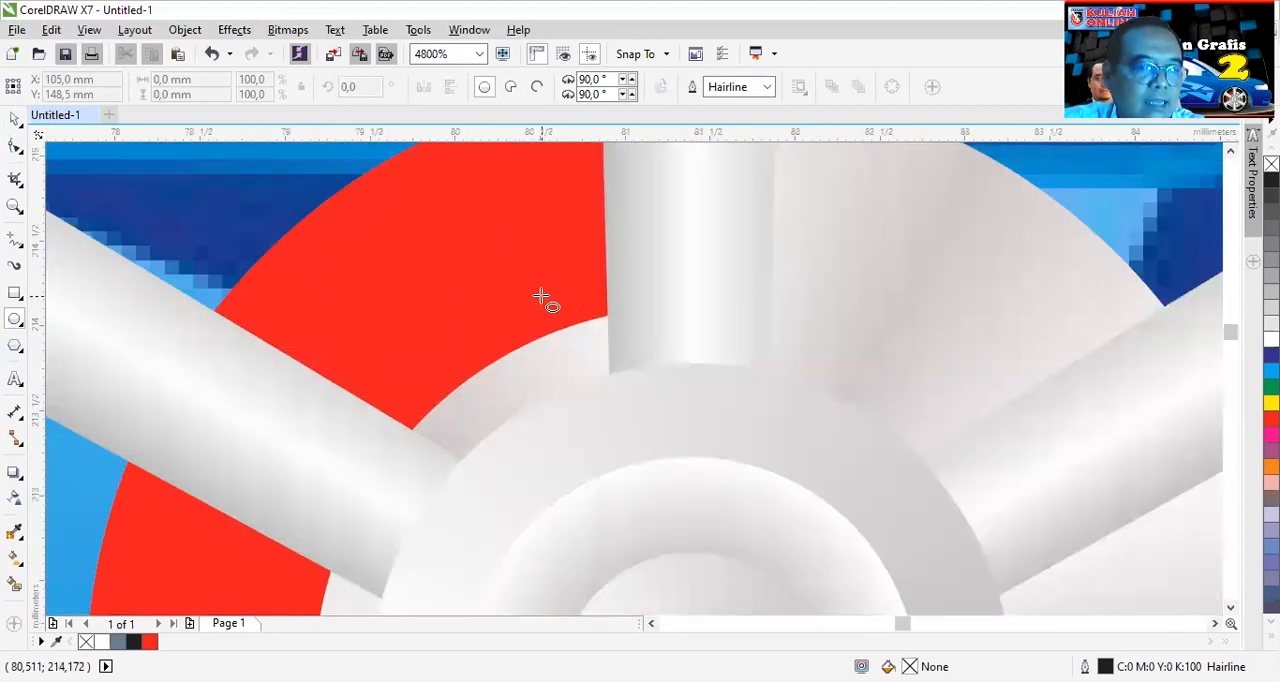
{"action": "left_click_drag", "start_coordinate": [510, 278], "coordinate": [540, 322]}
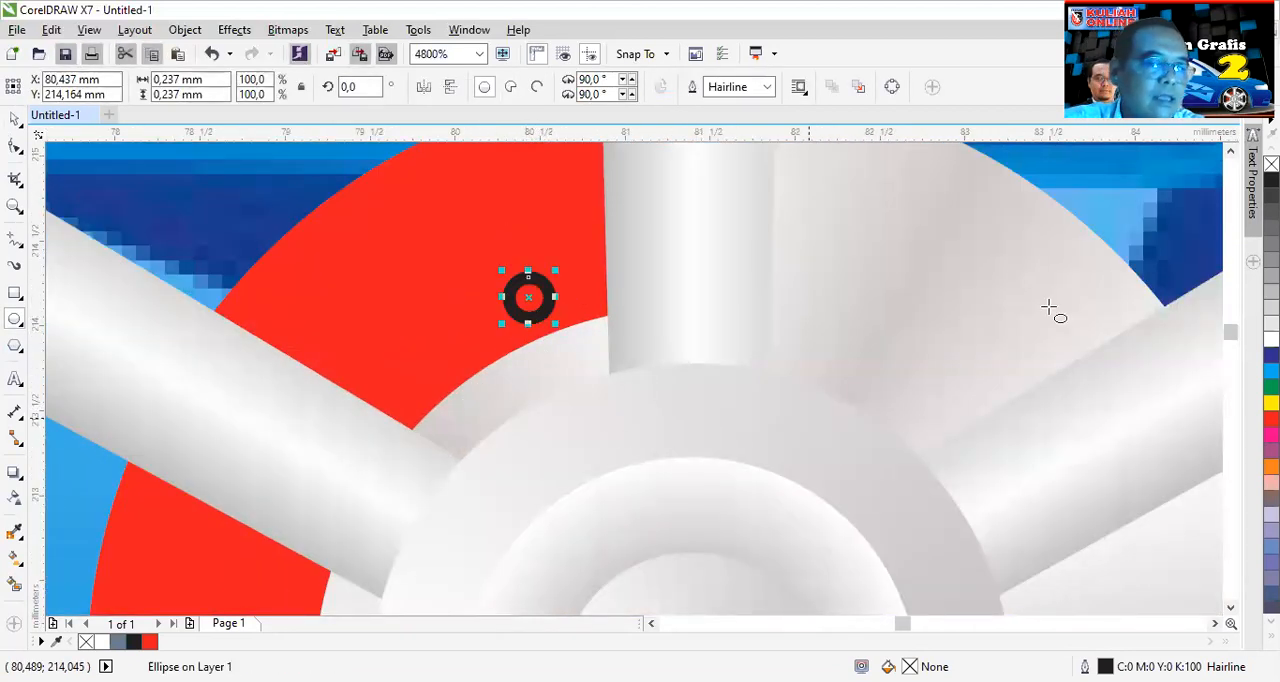
{"action": "right_click", "coordinate": [1271, 164]}
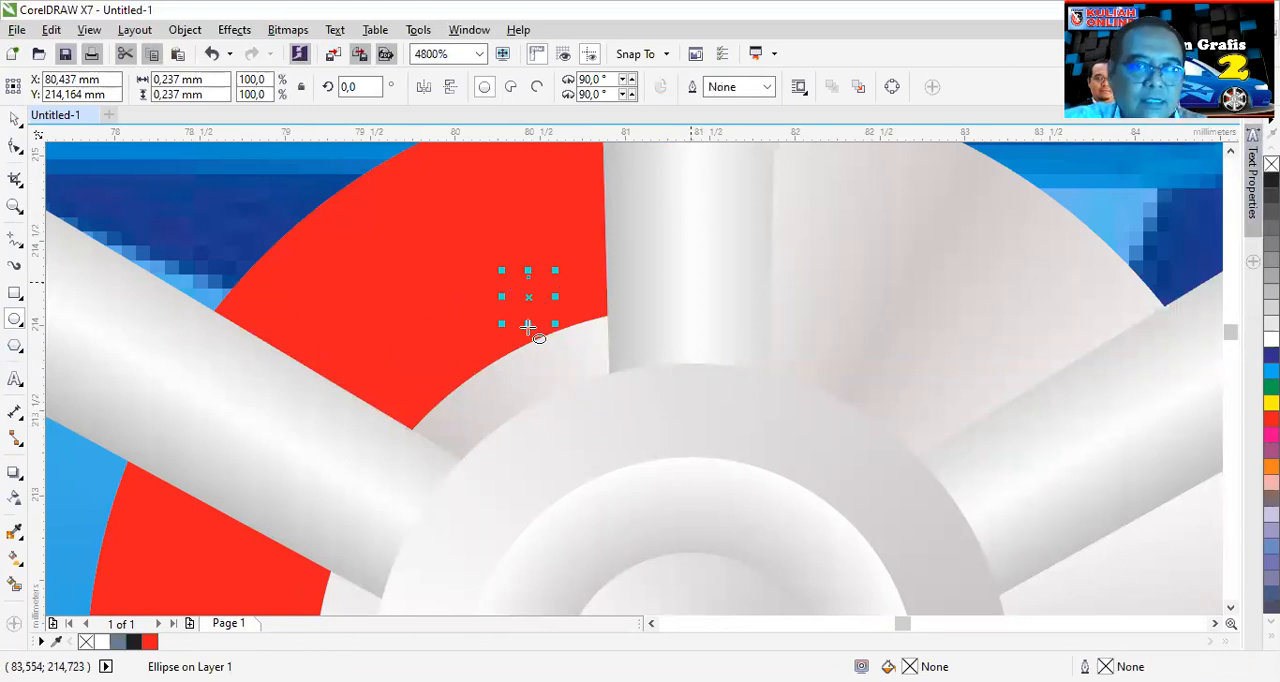
- Fill the small circle with an elliptical gradient from a grey C42 M35 Y35 K1 edge to a white centre
{"action": "left_click", "coordinate": [17, 560]}
{"action": "left_click", "coordinate": [65, 86]}
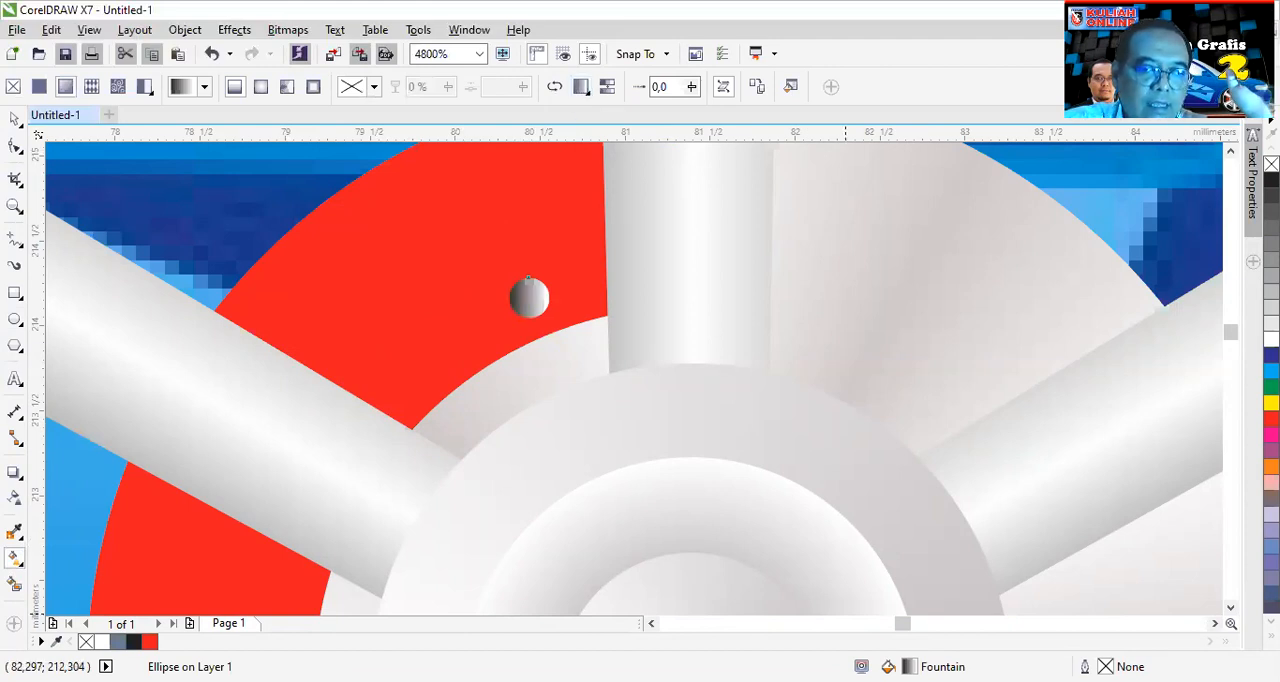
{"action": "key", "text": "F11"}
{"action": "left_click", "coordinate": [688, 335]}
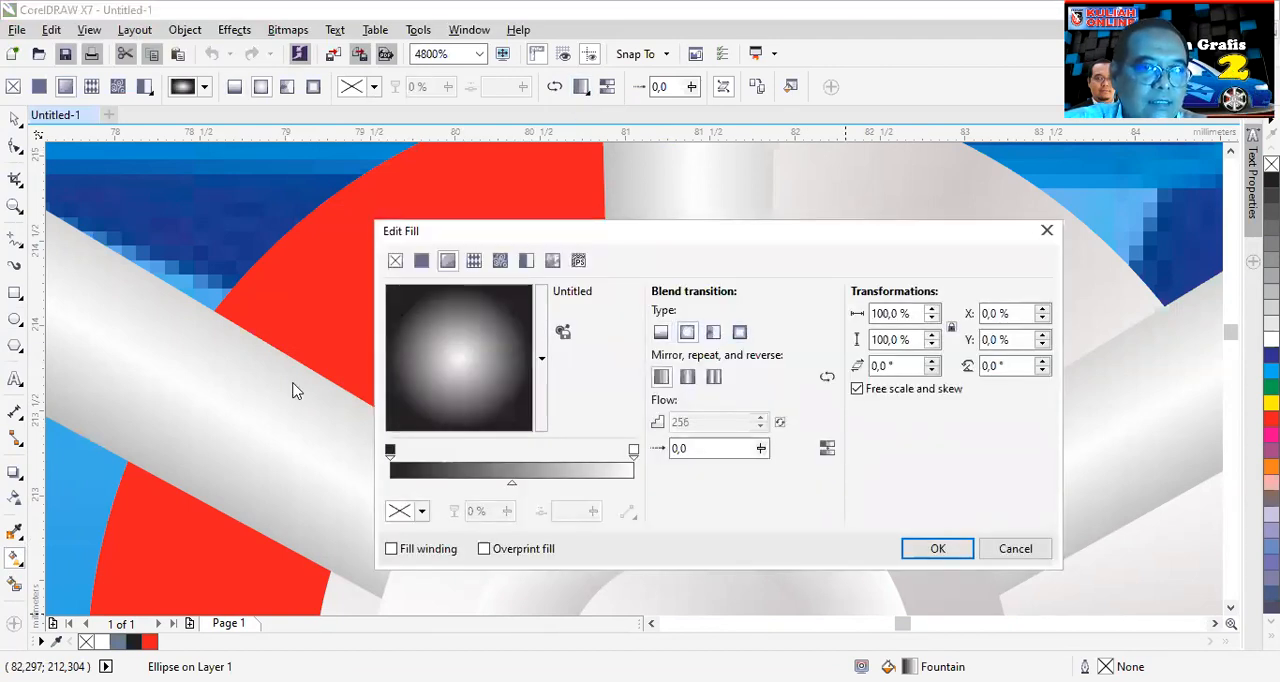
{"action": "left_click", "coordinate": [390, 452]}
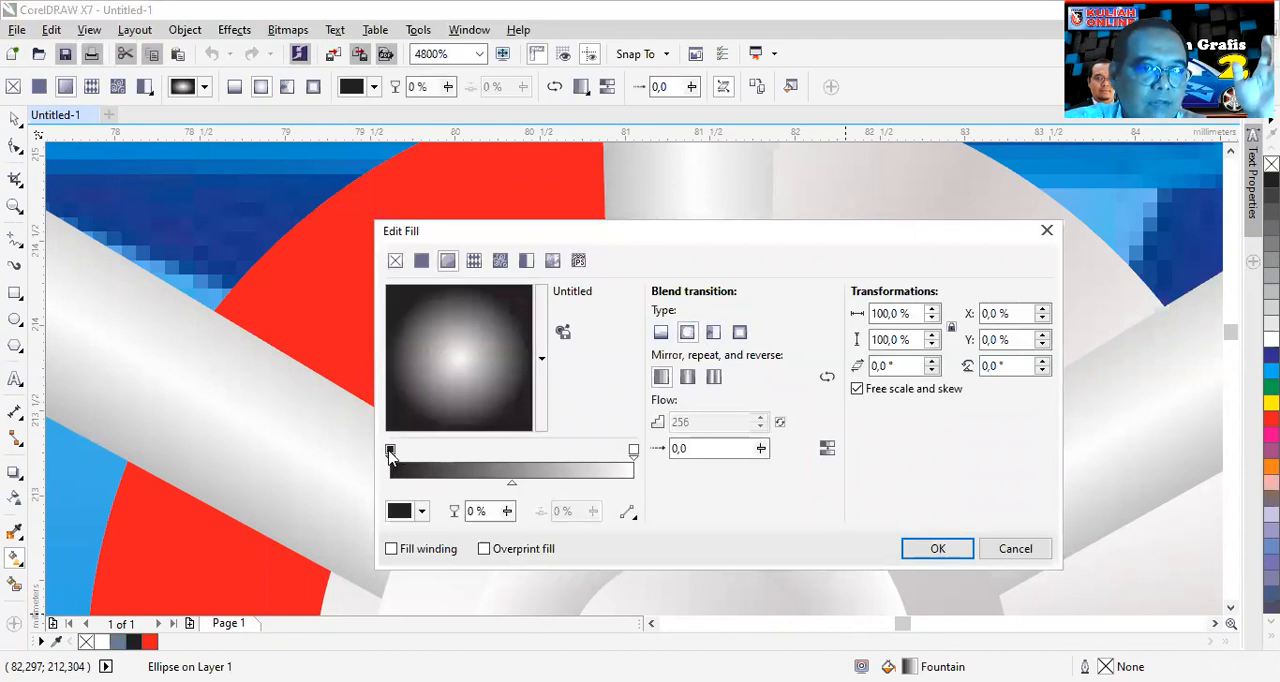
{"action": "left_click", "coordinate": [423, 511]}
{"action": "left_click", "coordinate": [400, 402]}
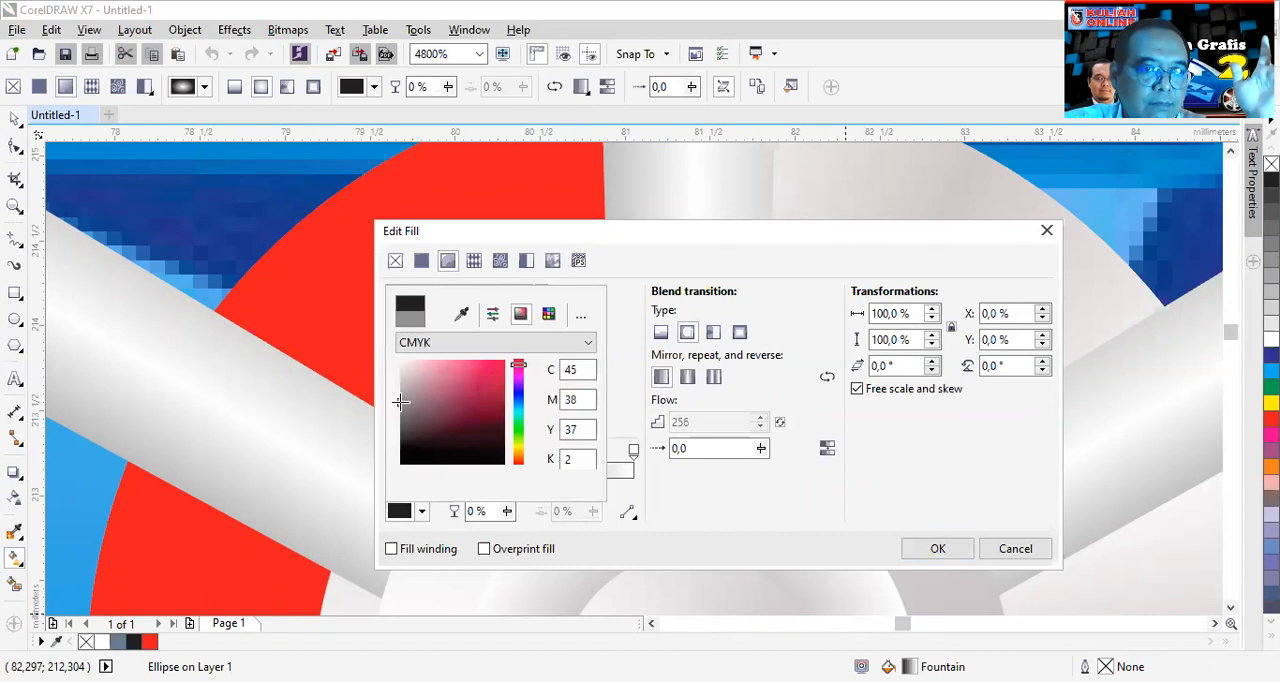
{"action": "left_click", "coordinate": [925, 552]}
- Move the bolt circle onto the outer hub ring just below the upper vertical spoke and enlarge it to about 0.4 mm
{"action": "left_click", "coordinate": [14, 119]}
{"action": "left_click_drag", "start_coordinate": [530, 297], "coordinate": [723, 377]}
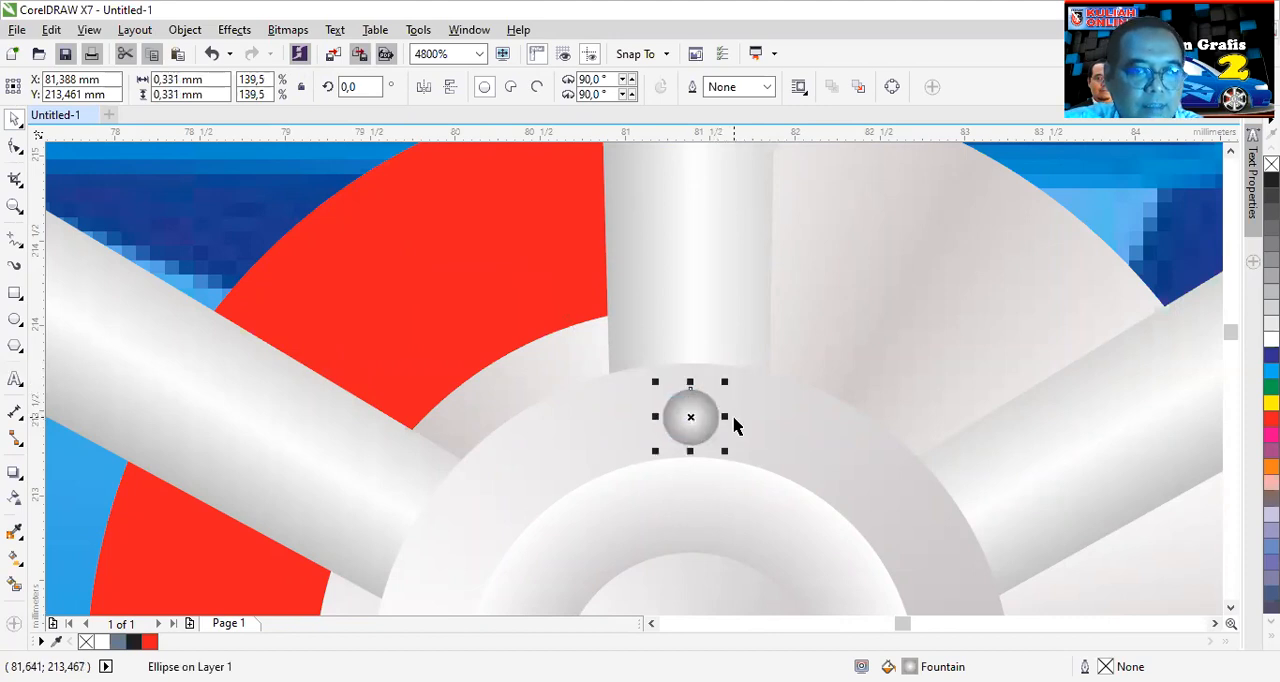
{"action": "scroll", "coordinate": [731, 422], "scroll_direction": "down", "scroll_amount": 2}
{"action": "scroll", "coordinate": [726, 461], "scroll_direction": "up", "scroll_amount": 1}
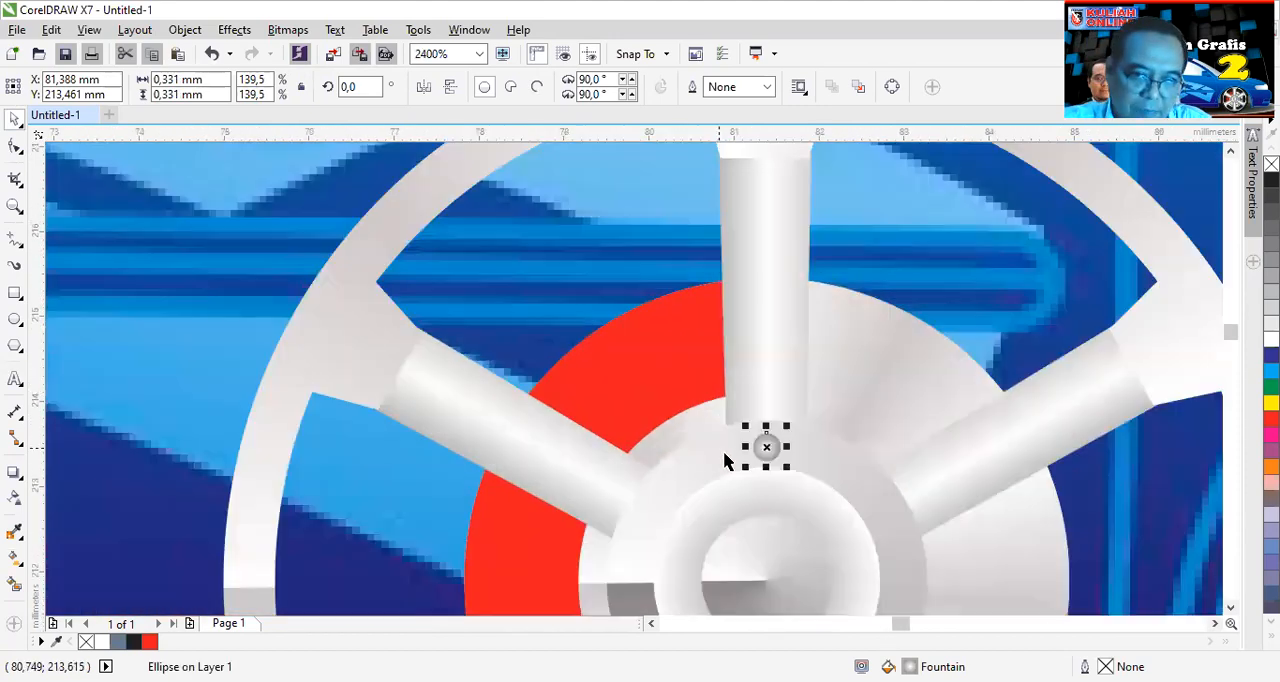
{"action": "left_click", "coordinate": [1231, 607]}
{"action": "left_click", "coordinate": [1231, 607]}
{"action": "left_click", "coordinate": [1231, 607]}
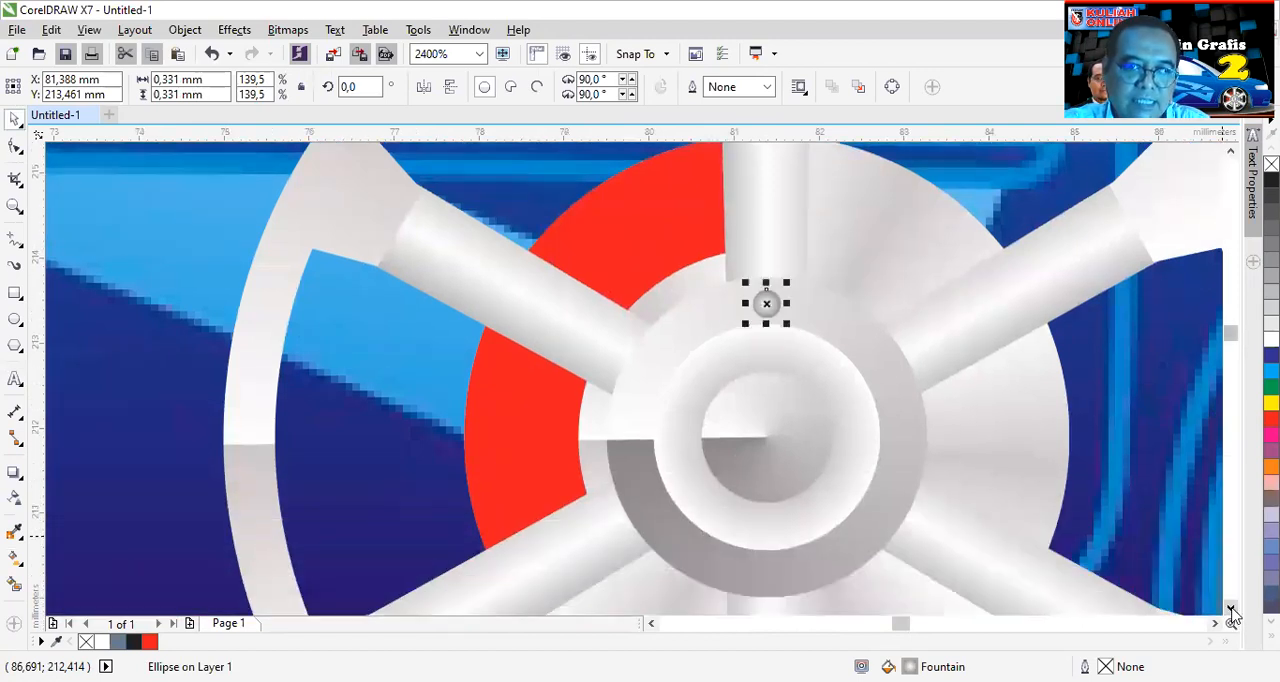
{"action": "left_click_drag", "start_coordinate": [786, 281], "coordinate": [791, 277]}
- Place the bolt's rotation centre at the middle of the hub and create a copy rotated by 60°
{"action": "left_click", "coordinate": [767, 304]}
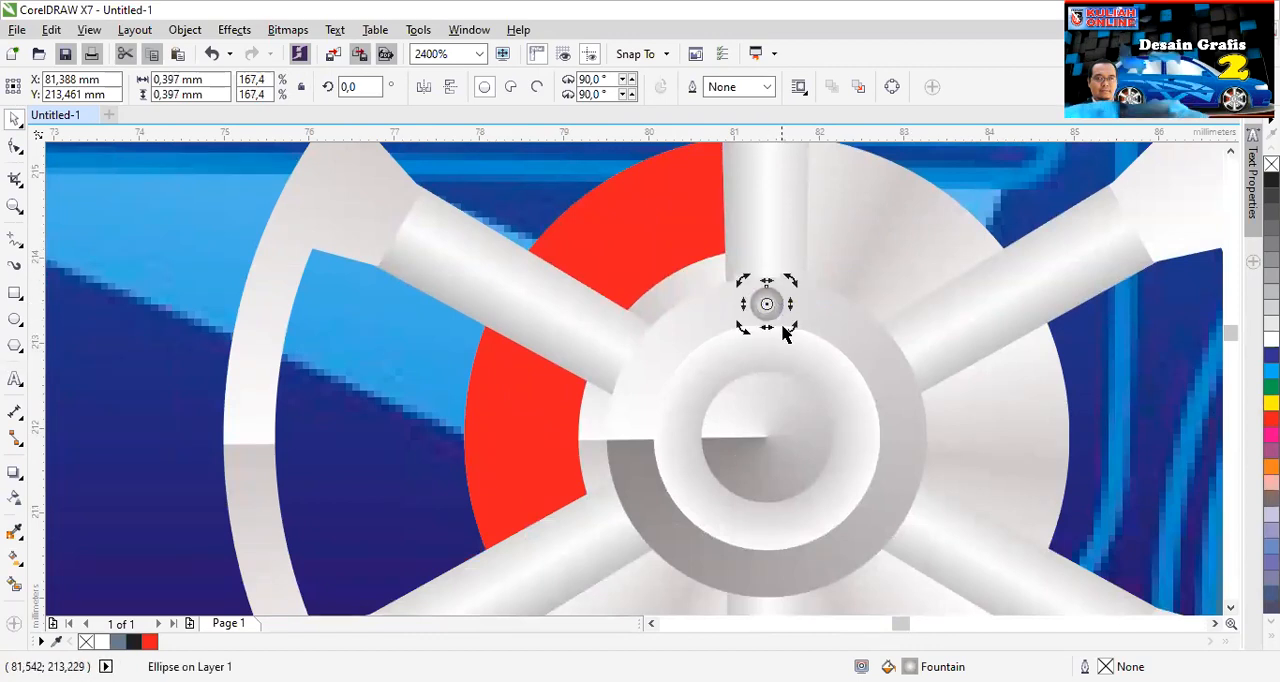
{"action": "left_click_drag", "start_coordinate": [767, 304], "coordinate": [765, 437]}
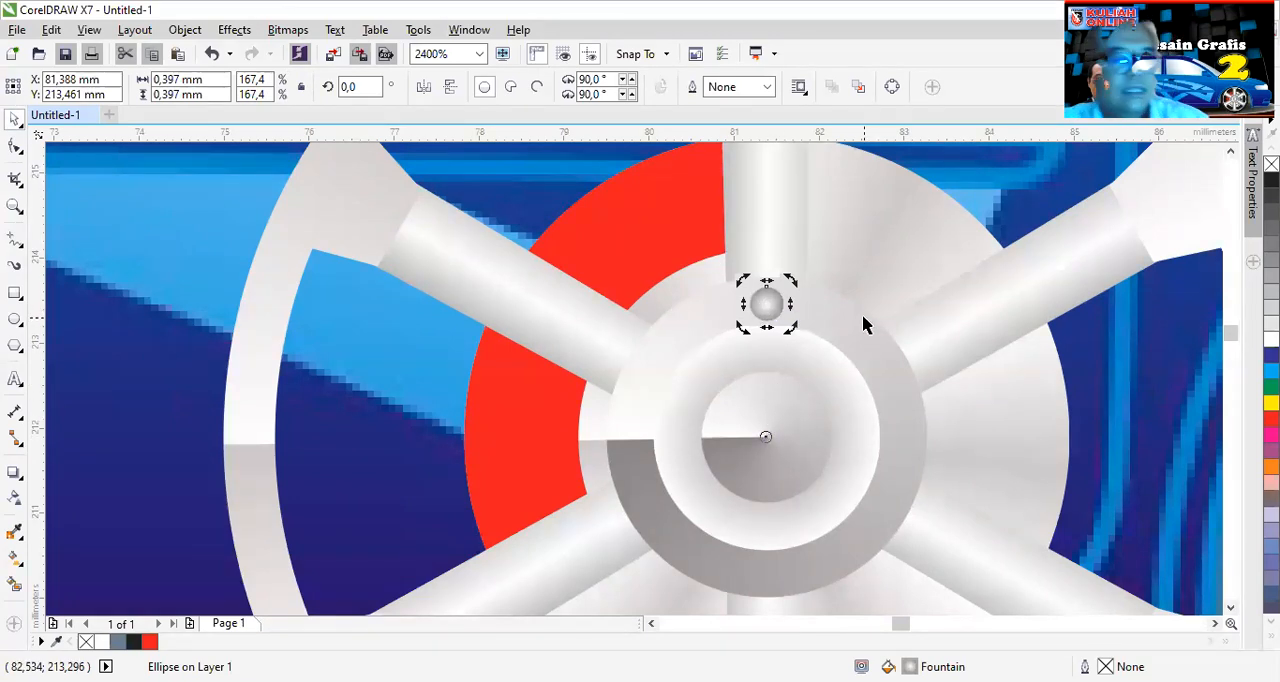
{"action": "left_click_drag", "start_coordinate": [361, 87], "coordinate": [312, 86]}
{"action": "type", "text": "60"}
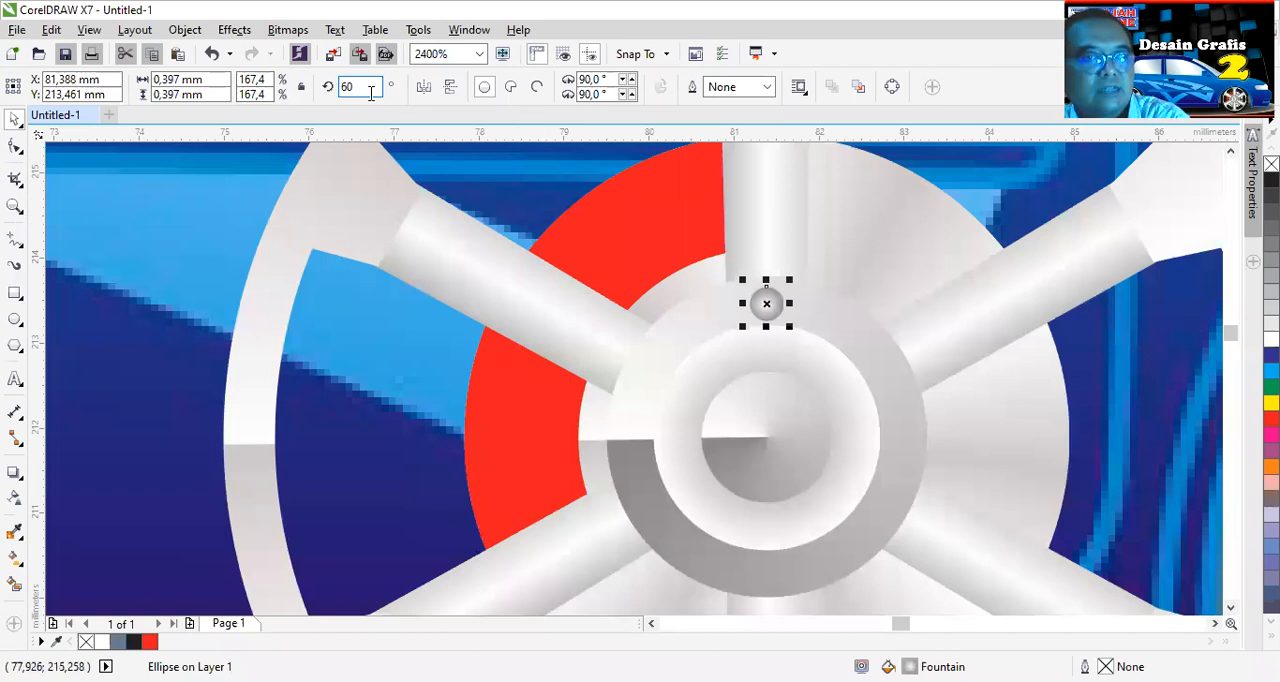
{"action": "key", "text": "Return"}
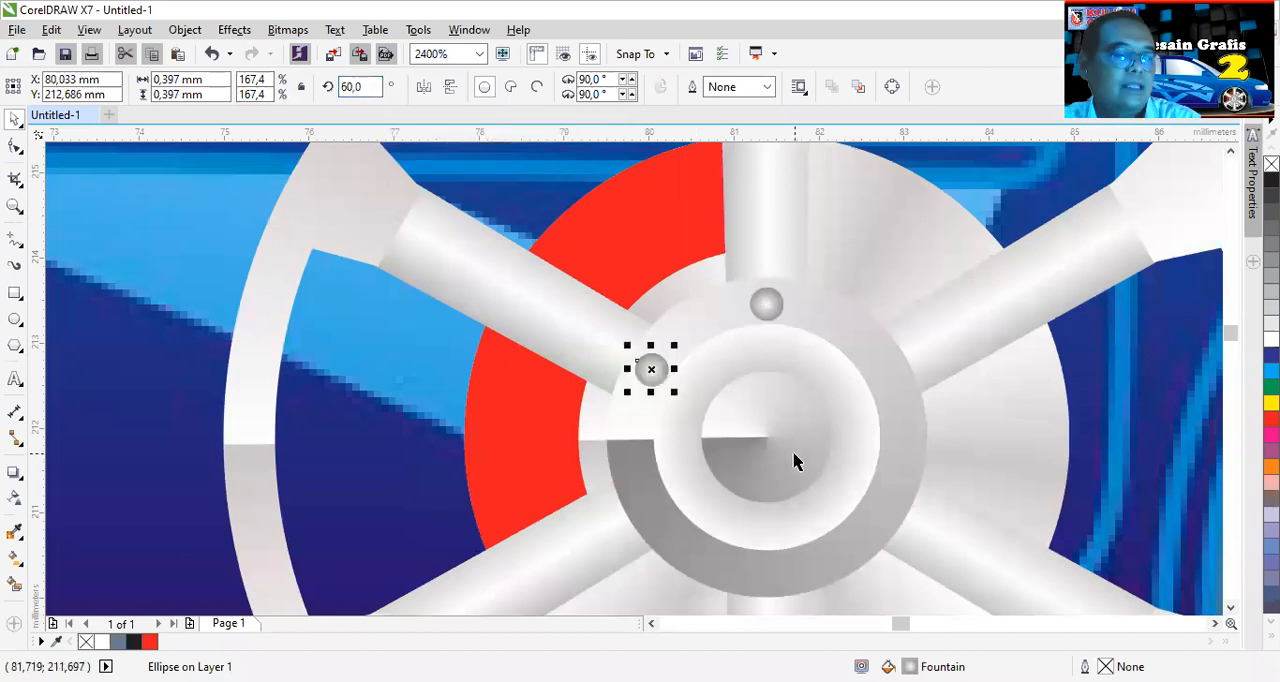
- Repeat the 60° rotated copy four more times to complete the ring of six bolts, and deselect
{"action": "key", "text": "ctrl+r"}
{"action": "key", "text": "ctrl+r"}
{"action": "key", "text": "ctrl+r"}
{"action": "key", "text": "ctrl+r"}
{"action": "scroll", "coordinate": [814, 499], "scroll_direction": "down", "scroll_amount": 2}
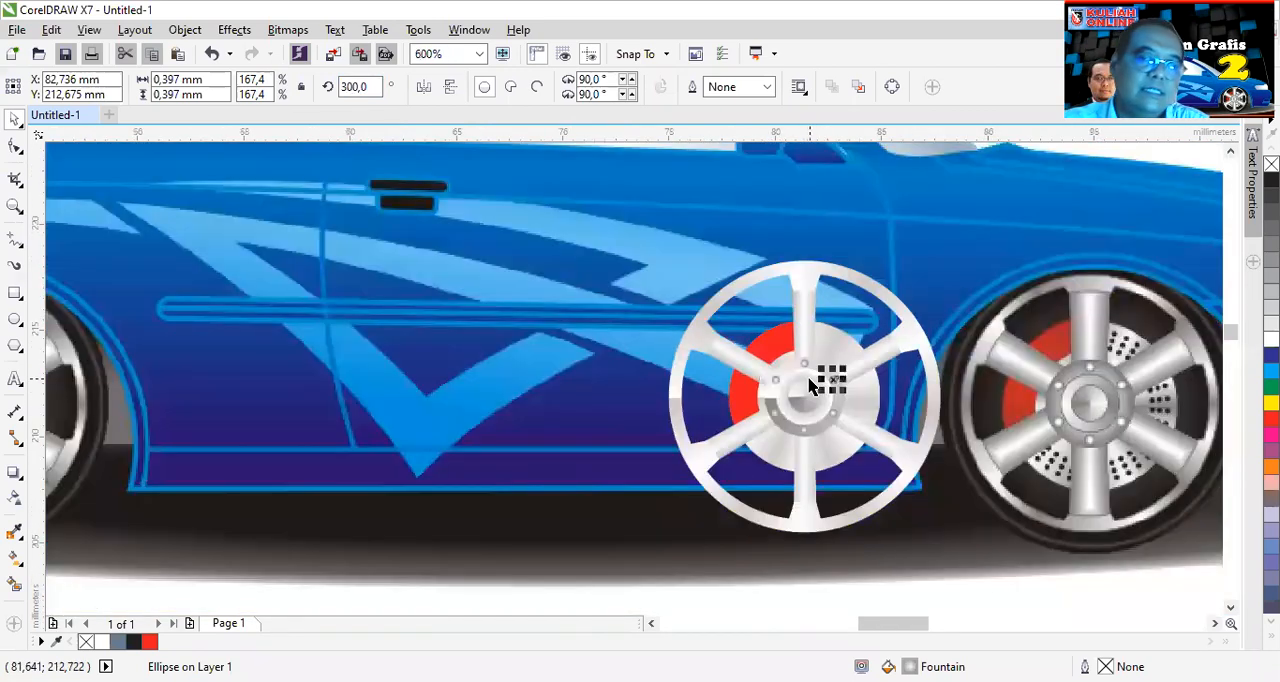
{"action": "key", "text": "Escape"}
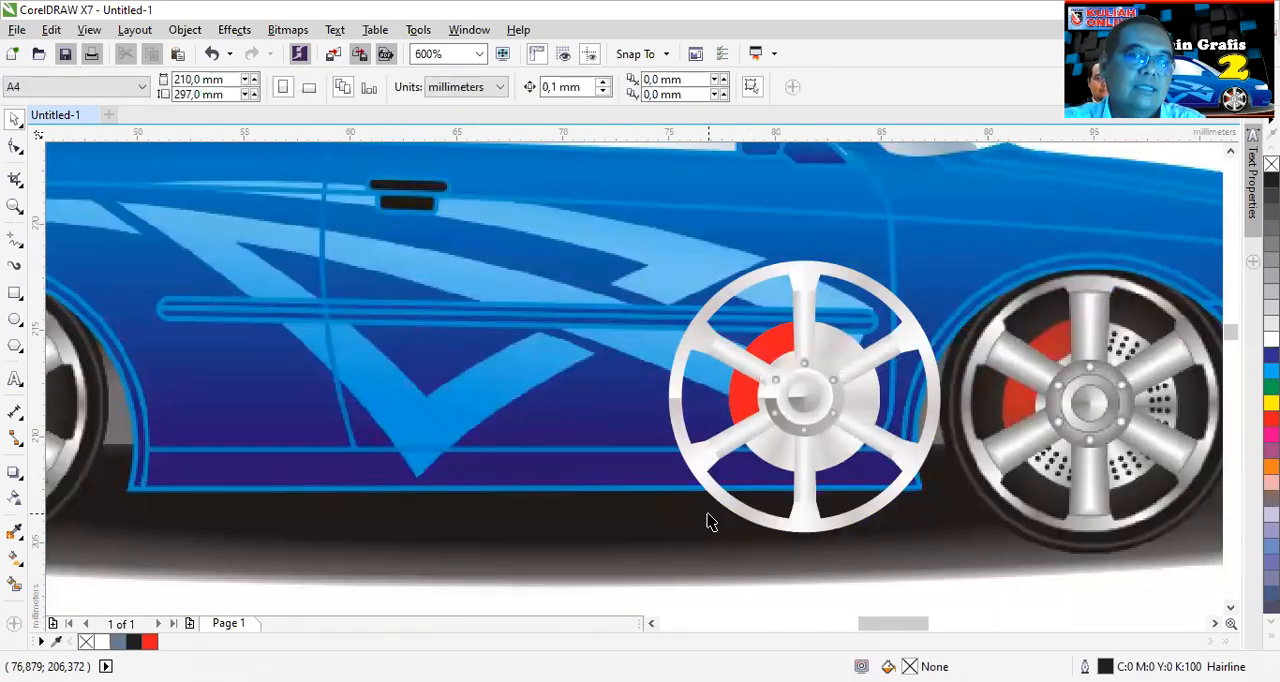
{"action": "scroll", "coordinate": [828, 401], "scroll_direction": "up", "scroll_amount": 1}
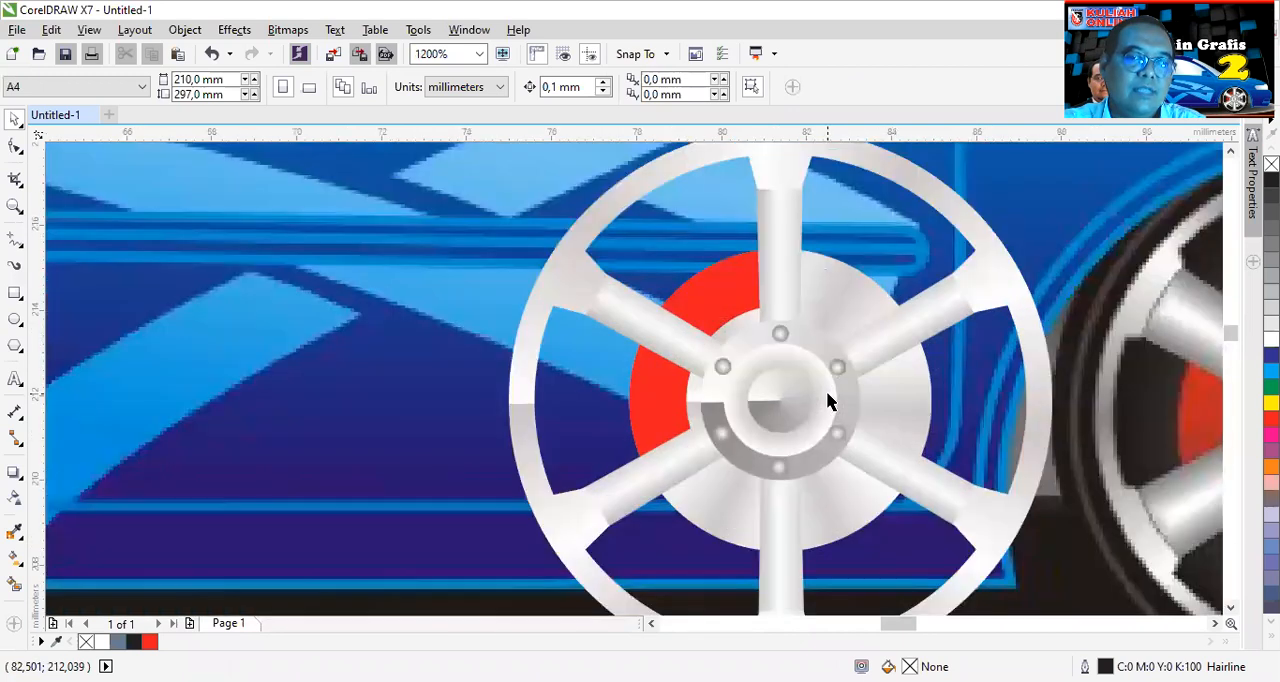
{"action": "scroll", "coordinate": [828, 393], "scroll_direction": "up", "scroll_amount": 1}
{"action": "scroll", "coordinate": [821, 392], "scroll_direction": "down", "scroll_amount": 2}
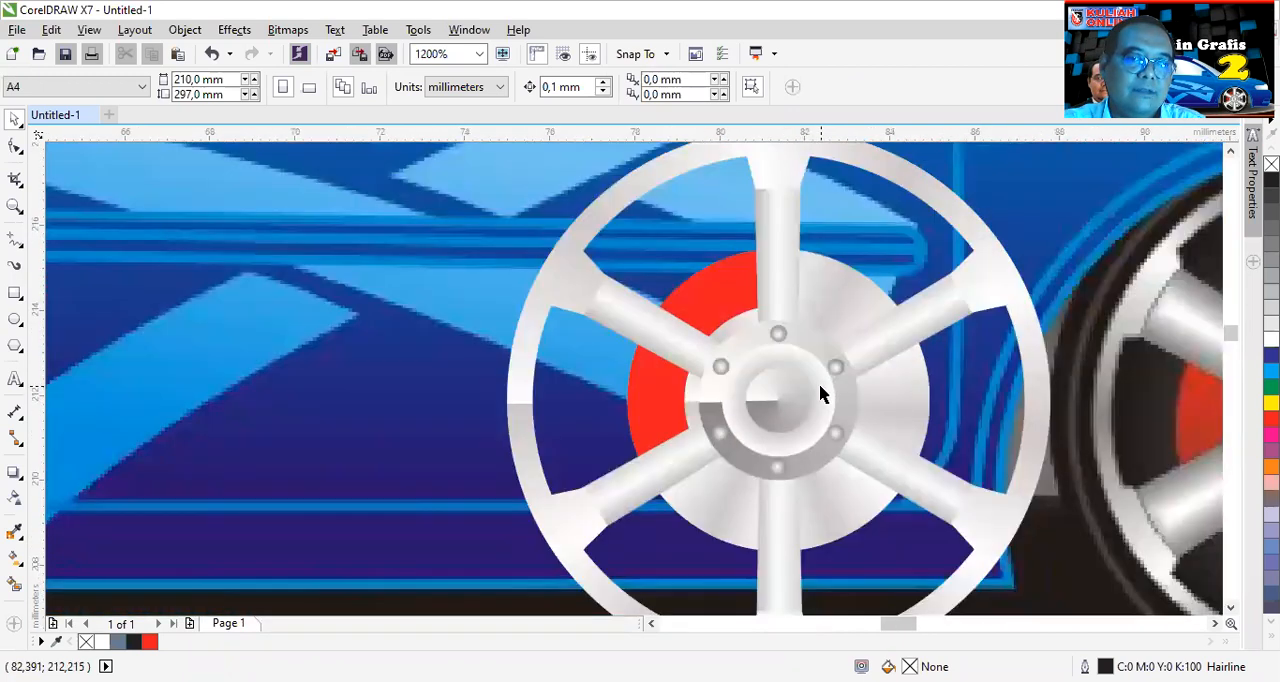
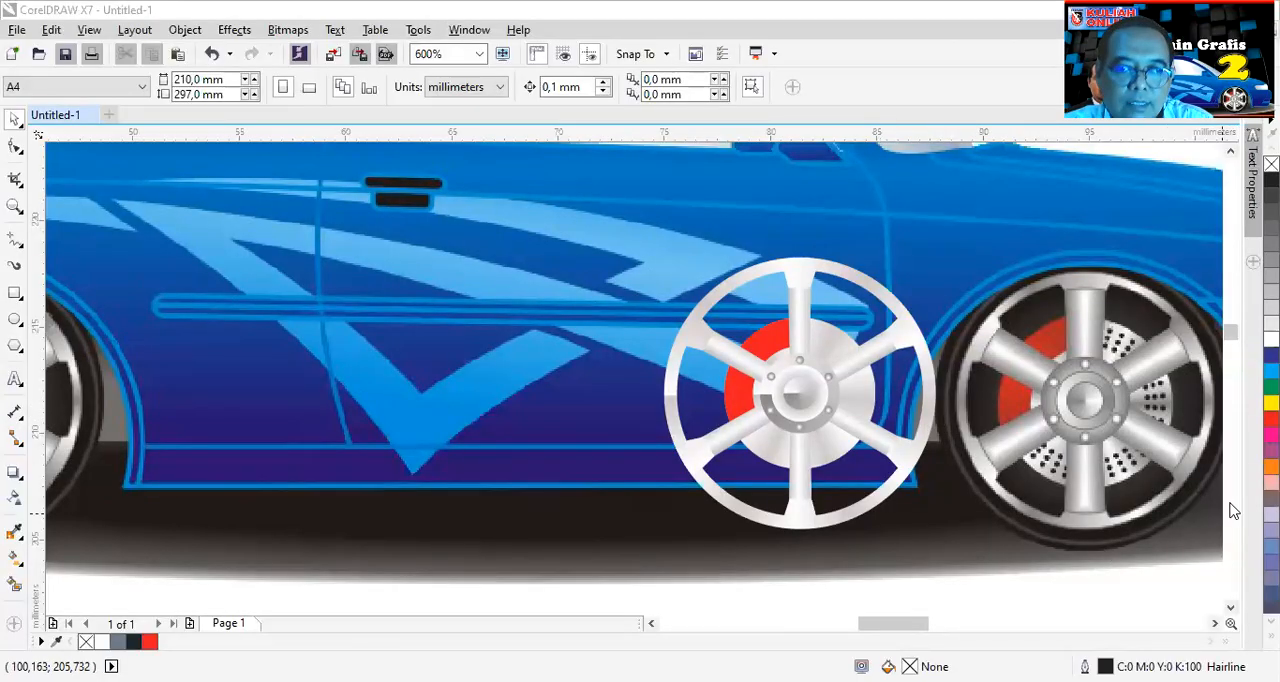
- Create a concentric copy of the silver brake disc circle, enlarged to about 15.85 mm across
{"action": "left_click", "coordinate": [1214, 624]}
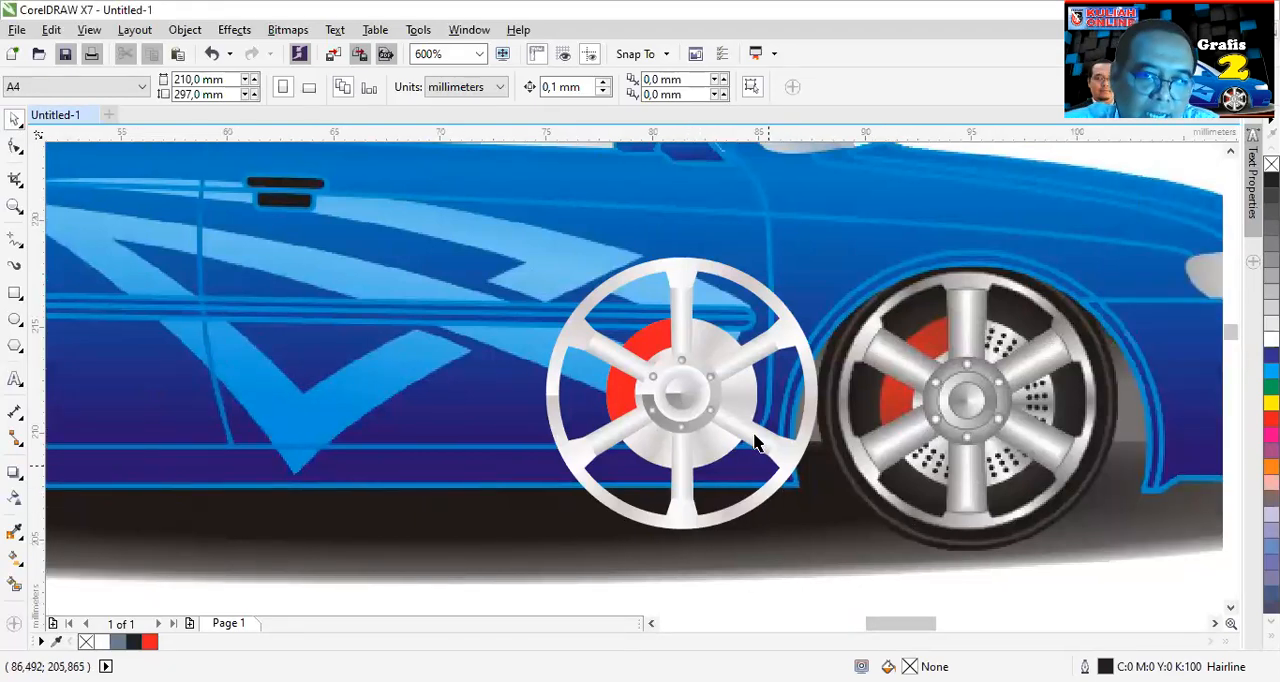
{"action": "left_click", "coordinate": [735, 392]}
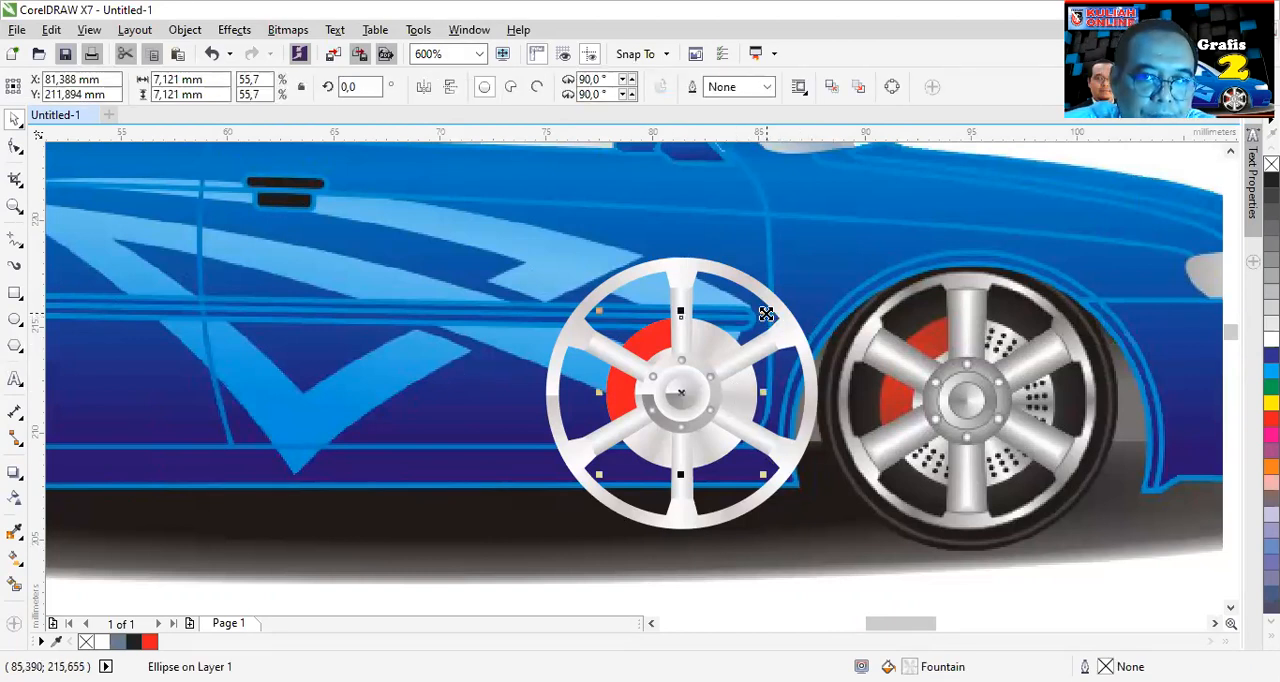
{"action": "left_click_drag", "start_coordinate": [765, 314], "coordinate": [851, 211]}
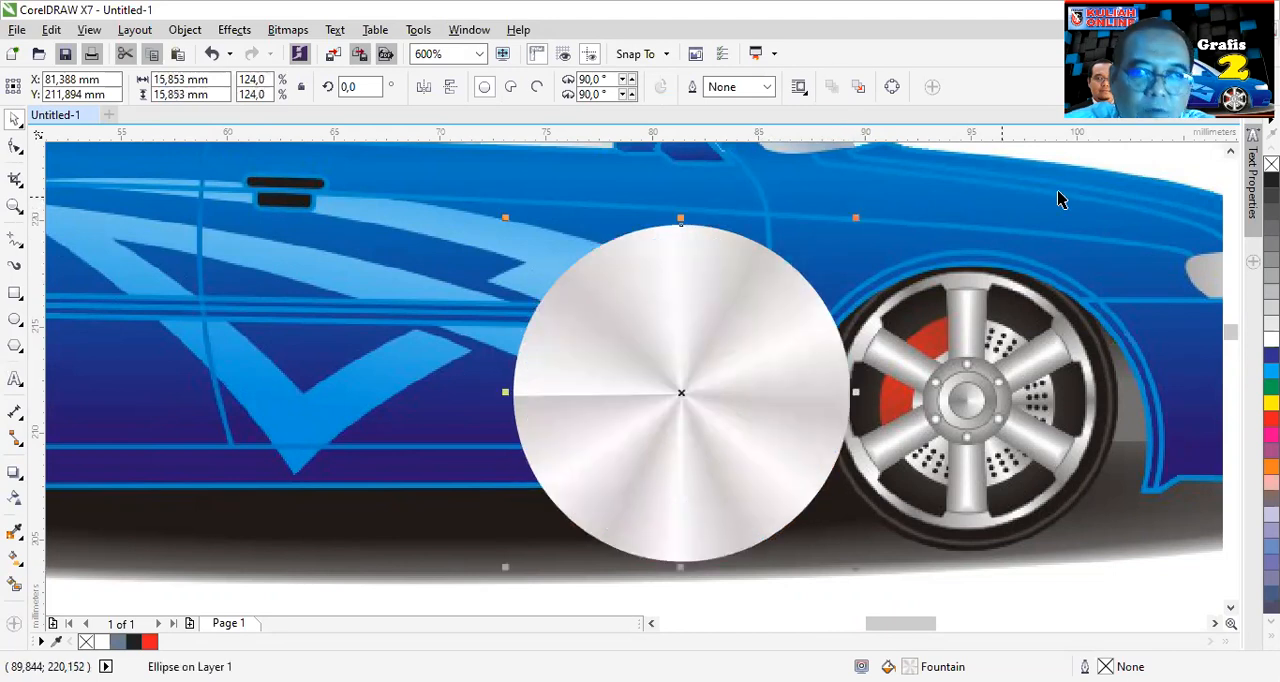
- Fill the enlarged circle with black and place it behind the wheel parts but in front of the car image as the tyre
{"action": "left_click", "coordinate": [1271, 180]}
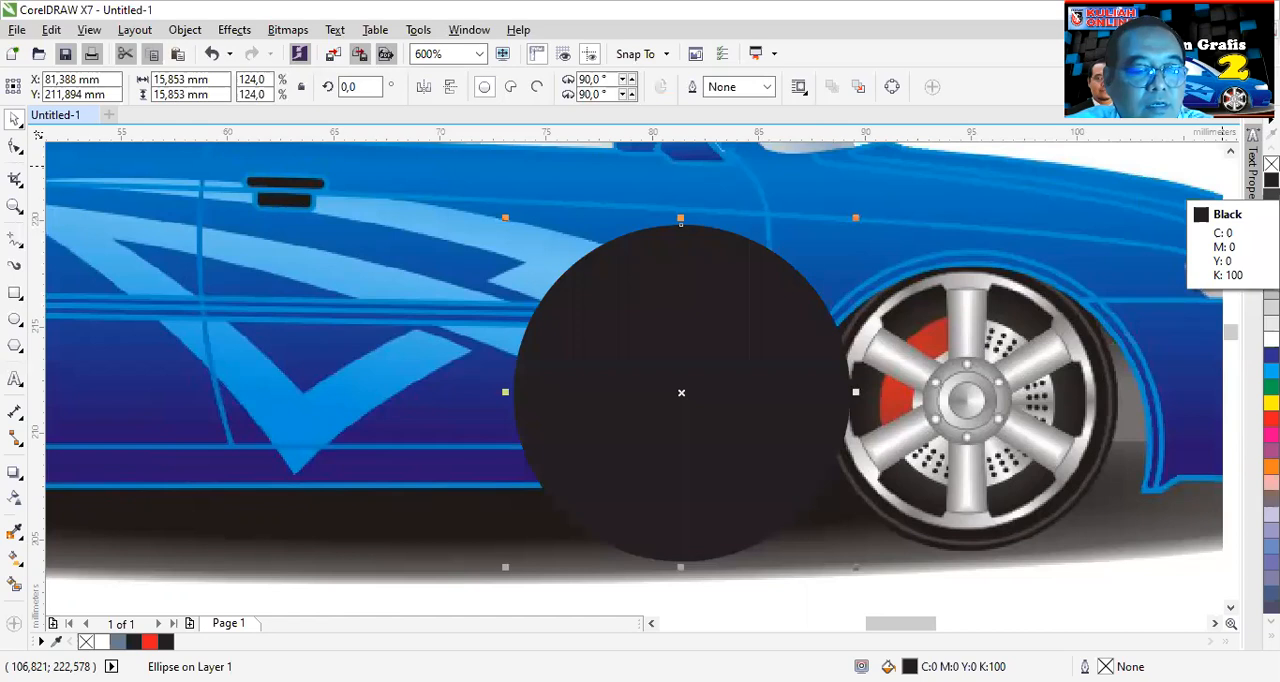
{"action": "key", "text": "shift+Page_Down"}
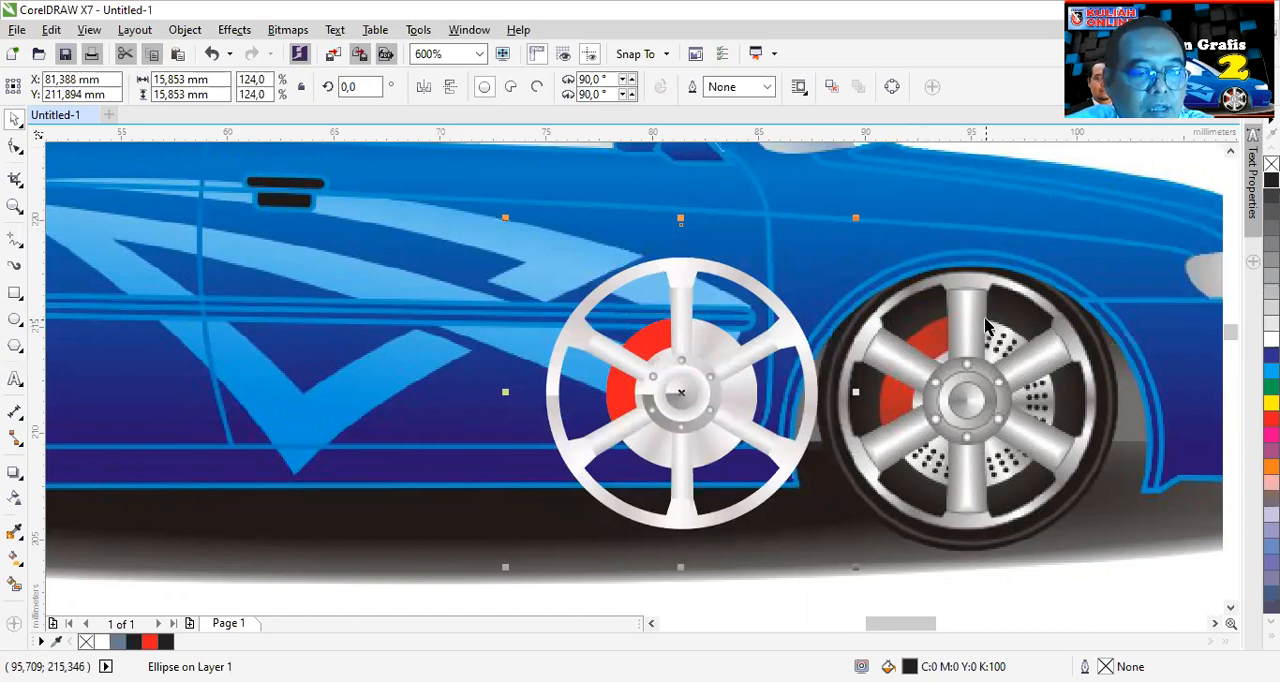
{"action": "key", "text": "ctrl+Page_Up"}
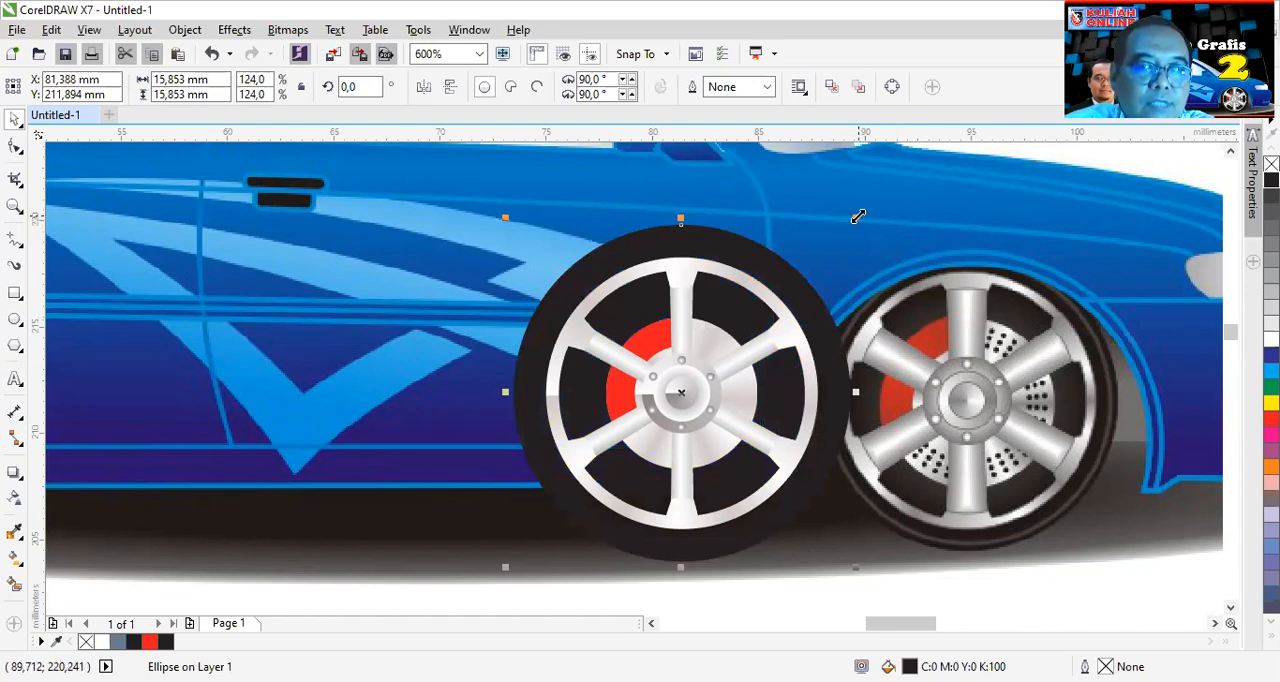
- Add a concentric, unfilled copy of the tyre circle about 14.66 mm across, with a 90% black outline 0.2 mm wide
{"action": "left_click_drag", "start_coordinate": [858, 216], "coordinate": [848, 233]}
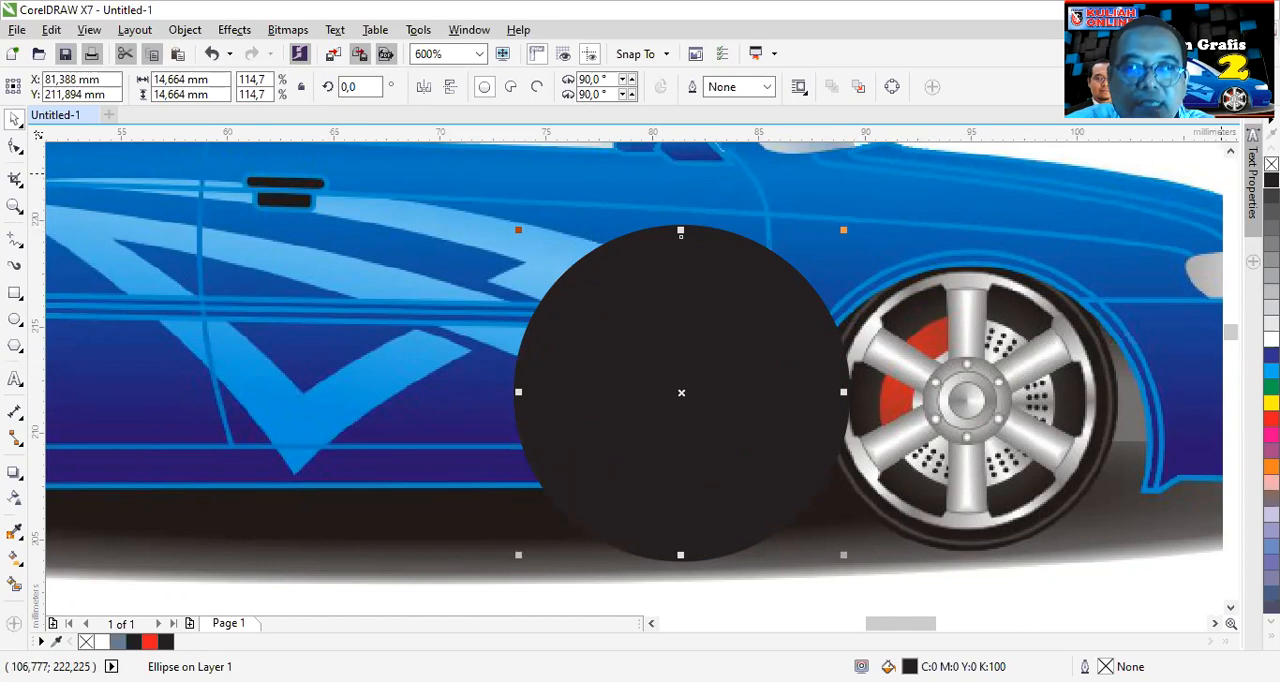
{"action": "left_click", "coordinate": [1271, 164]}
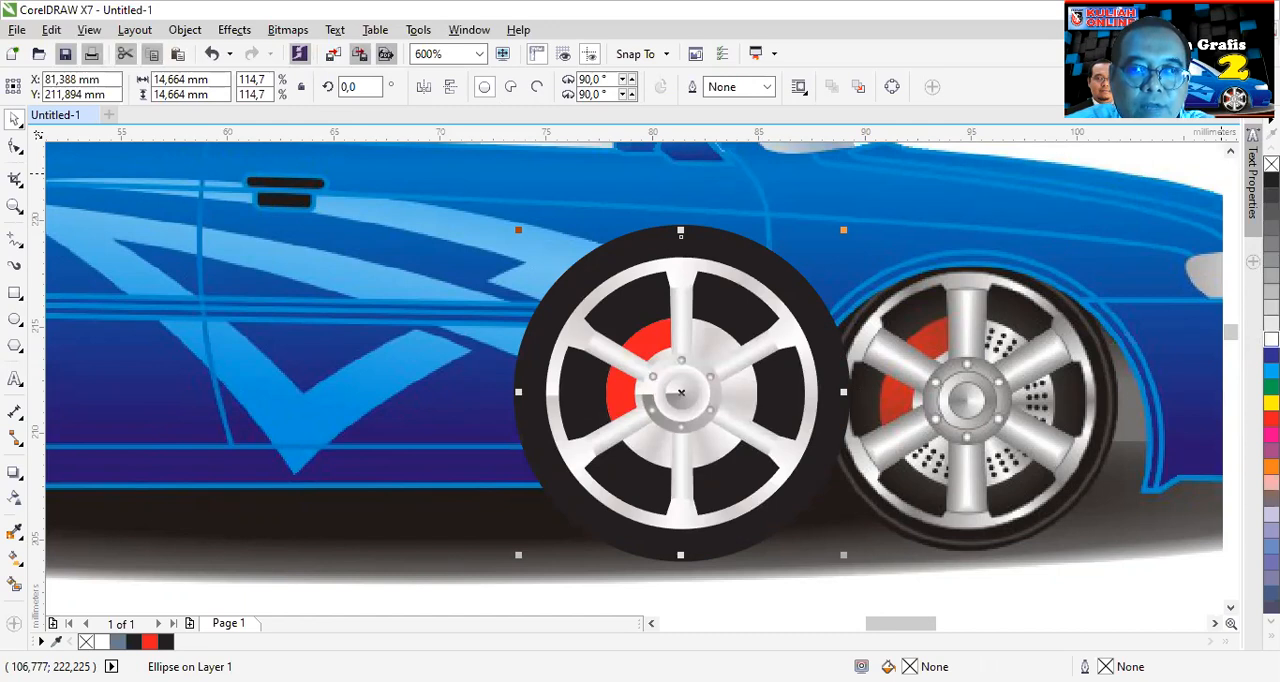
{"action": "right_click", "coordinate": [1271, 339]}
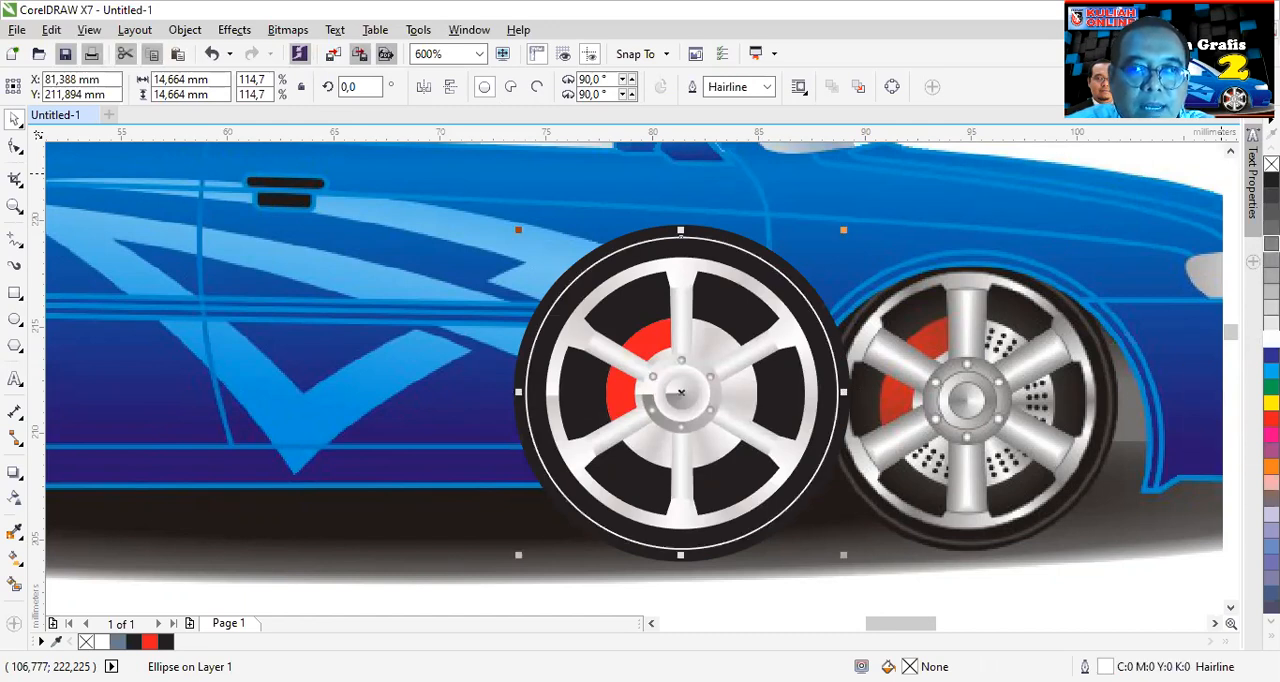
{"action": "right_click", "coordinate": [1271, 196]}
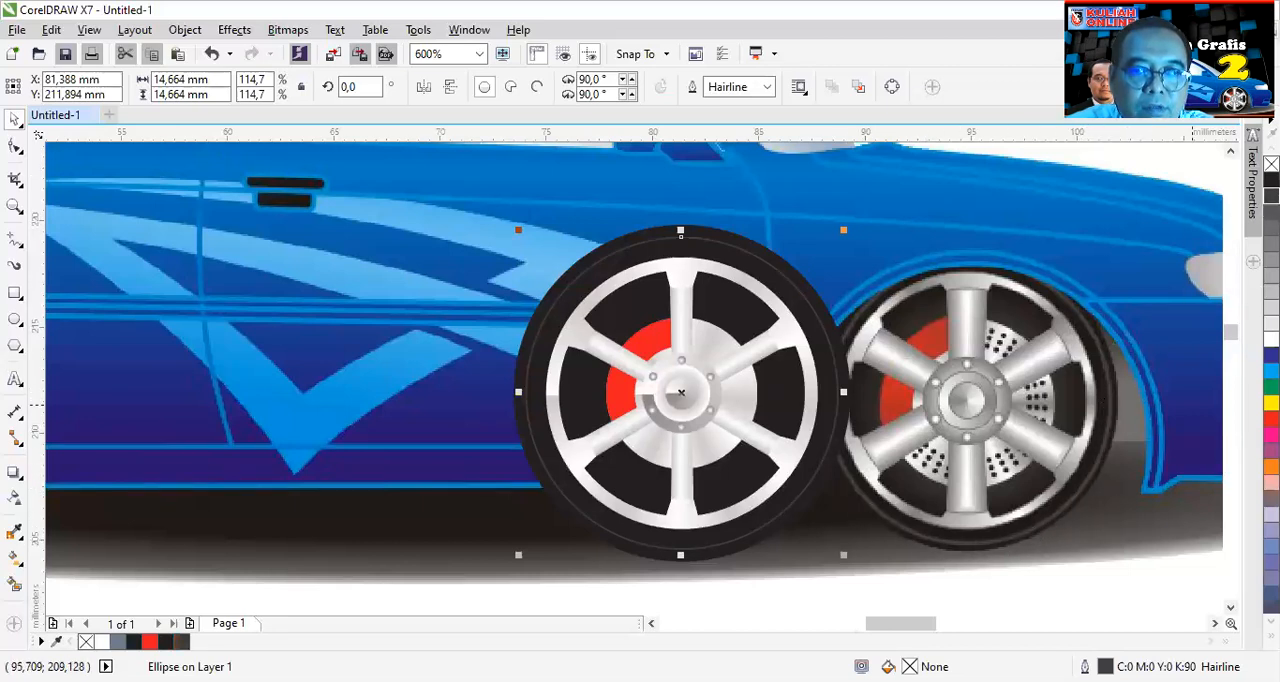
{"action": "left_click", "coordinate": [766, 87]}
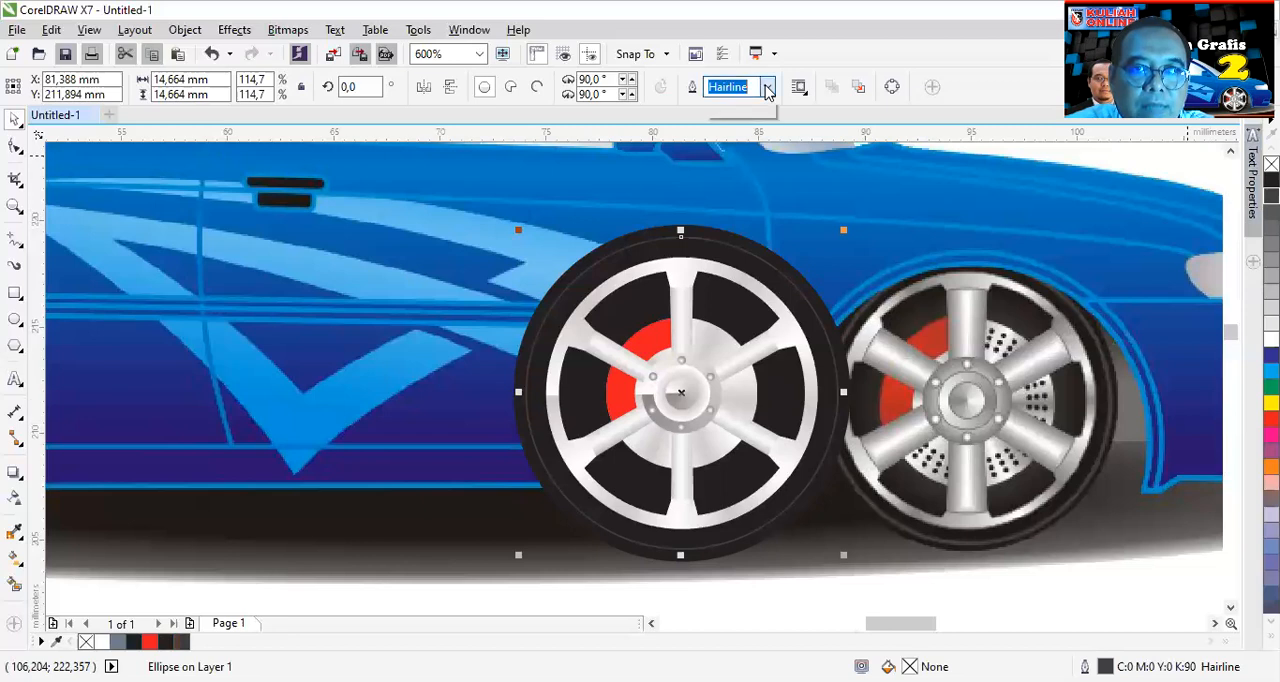
{"action": "left_click", "coordinate": [724, 148]}
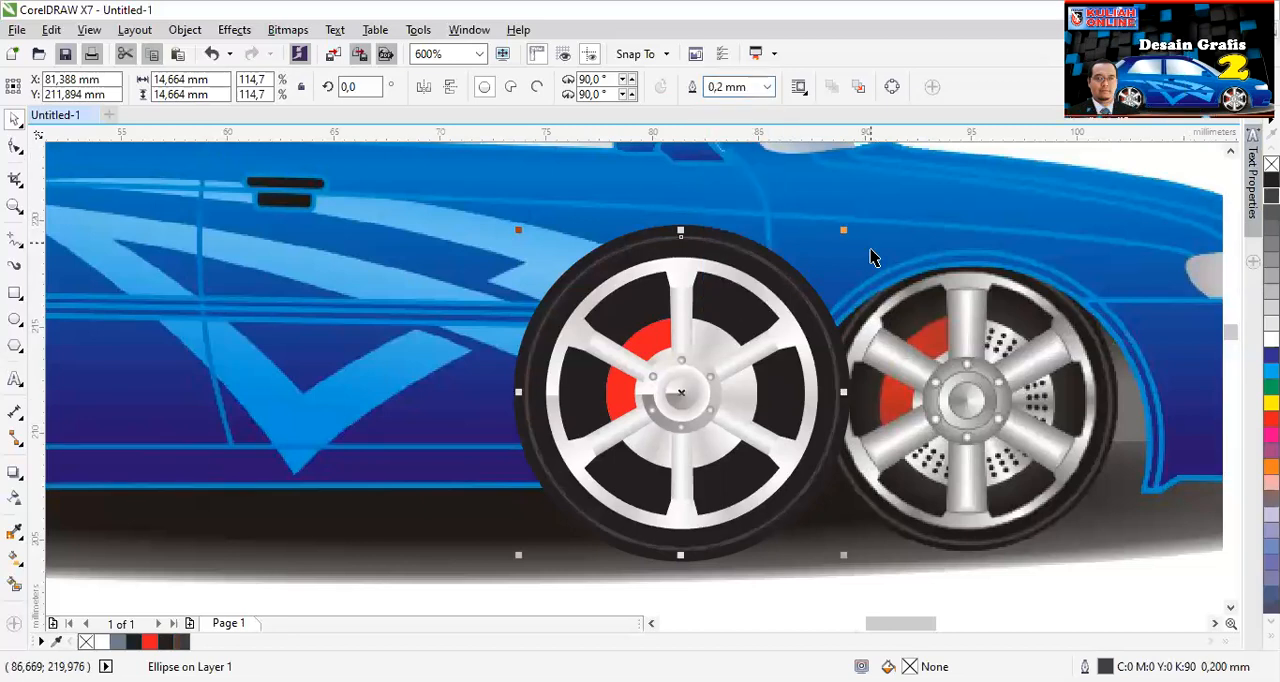
{"action": "scroll", "coordinate": [765, 262], "scroll_direction": "up", "scroll_amount": 2}
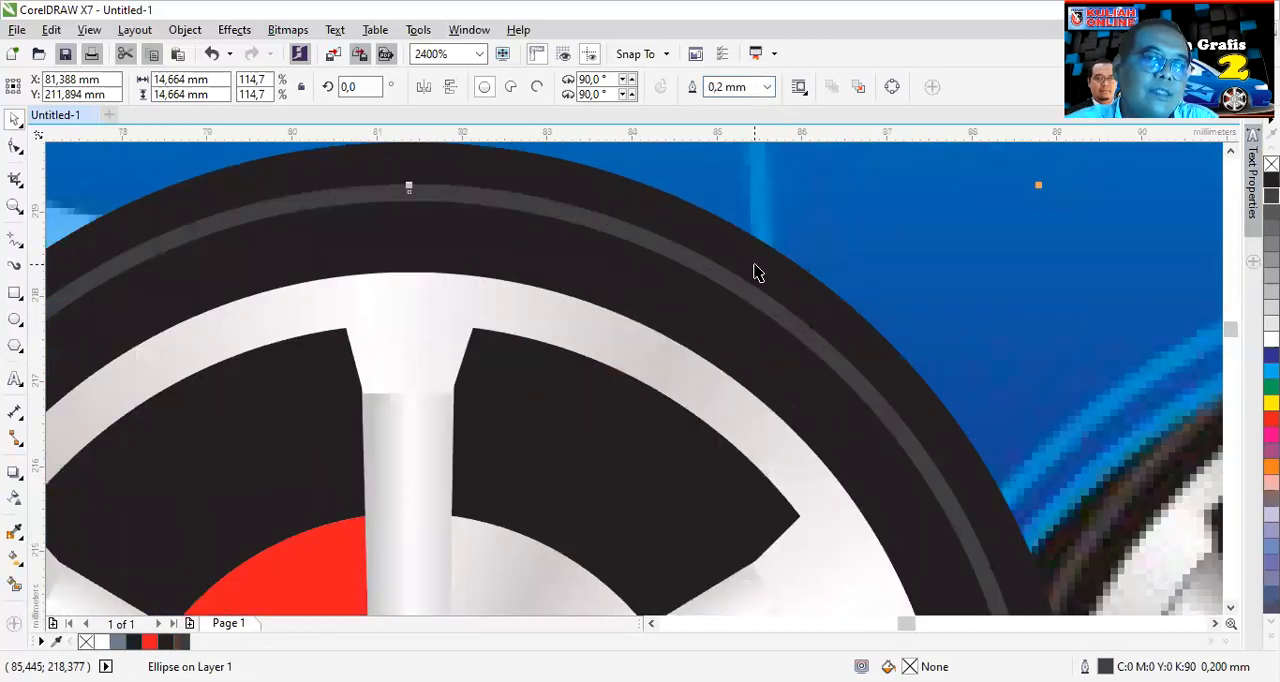
- Select the whole drawn wheel, move it onto the white area below the car, and deselect it
{"action": "scroll", "coordinate": [752, 272], "scroll_direction": "down", "scroll_amount": 2}
{"action": "scroll", "coordinate": [755, 275], "scroll_direction": "down", "scroll_amount": 1}
{"action": "left_click_drag", "start_coordinate": [563, 478], "coordinate": [842, 247]}
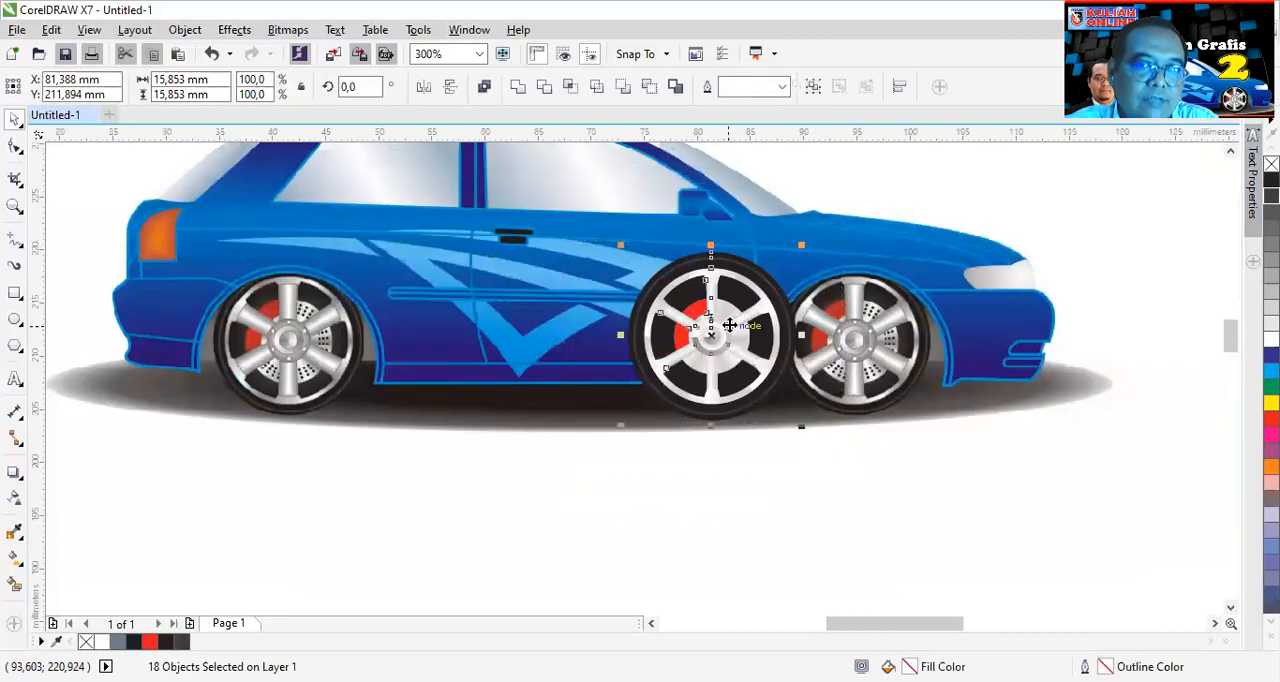
{"action": "left_click_drag", "start_coordinate": [725, 334], "coordinate": [632, 507]}
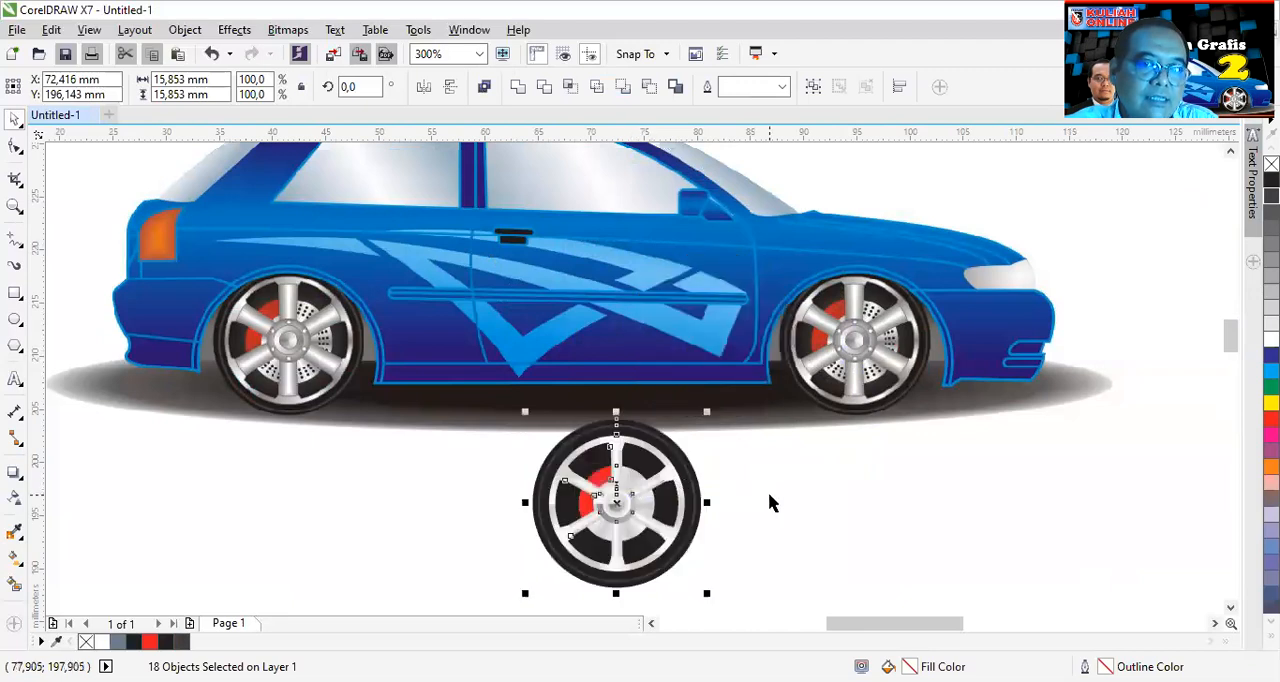
{"action": "left_click", "coordinate": [786, 512]}
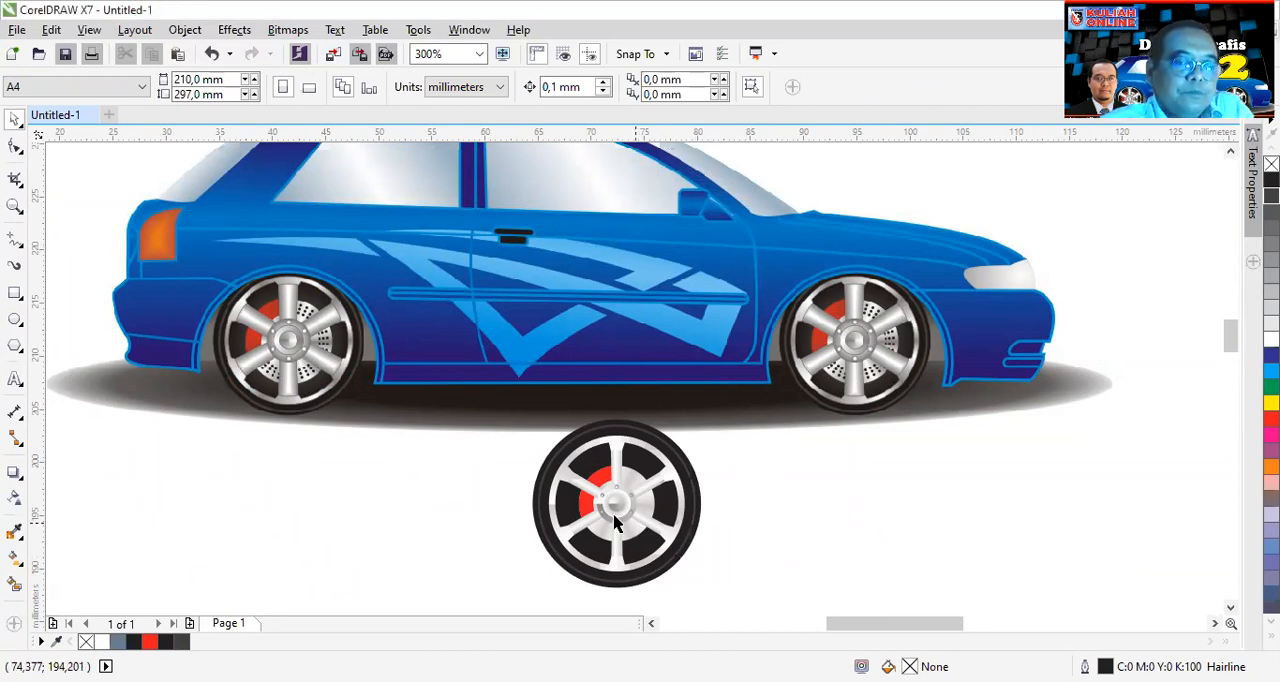
- Draw a circle about 0.3 mm across on the upper vertical spoke, fill it with black and remove its outline
{"action": "scroll", "coordinate": [617, 503], "scroll_direction": "up", "scroll_amount": 1}
{"action": "scroll", "coordinate": [621, 501], "scroll_direction": "up", "scroll_amount": 1}
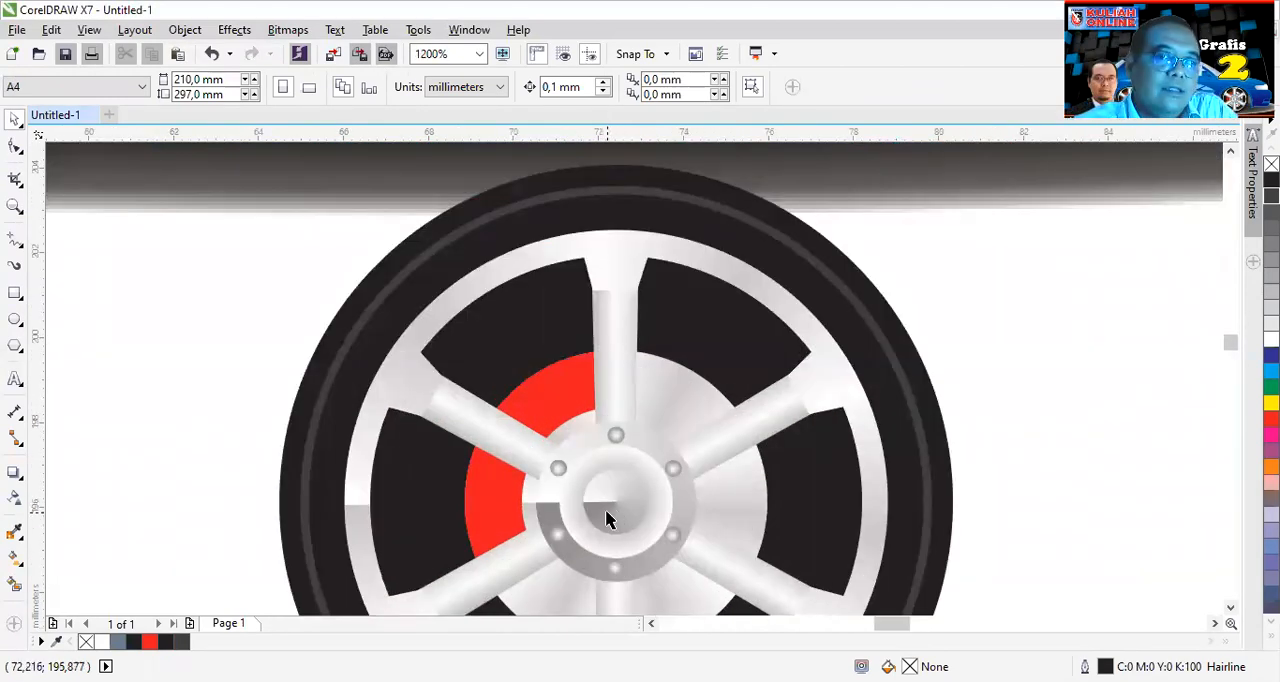
{"action": "scroll", "coordinate": [617, 499], "scroll_direction": "down", "scroll_amount": 1}
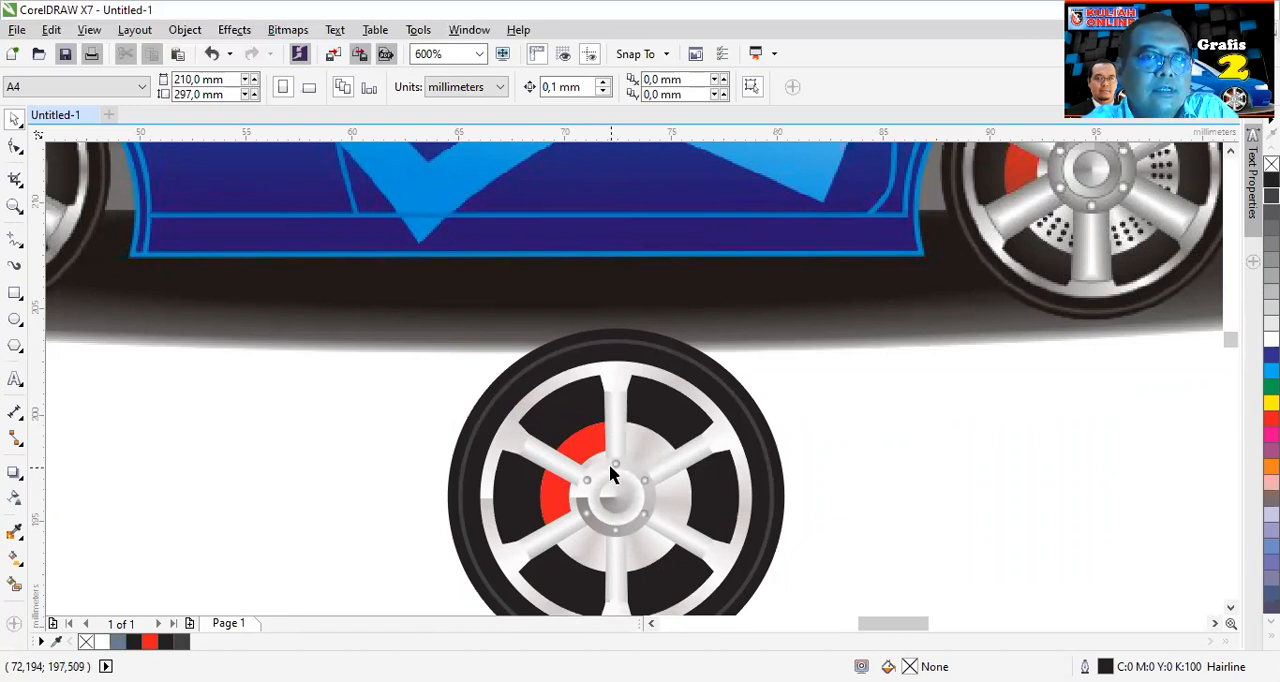
{"action": "scroll", "coordinate": [613, 460], "scroll_direction": "up", "scroll_amount": 1}
{"action": "scroll", "coordinate": [613, 460], "scroll_direction": "up", "scroll_amount": 1}
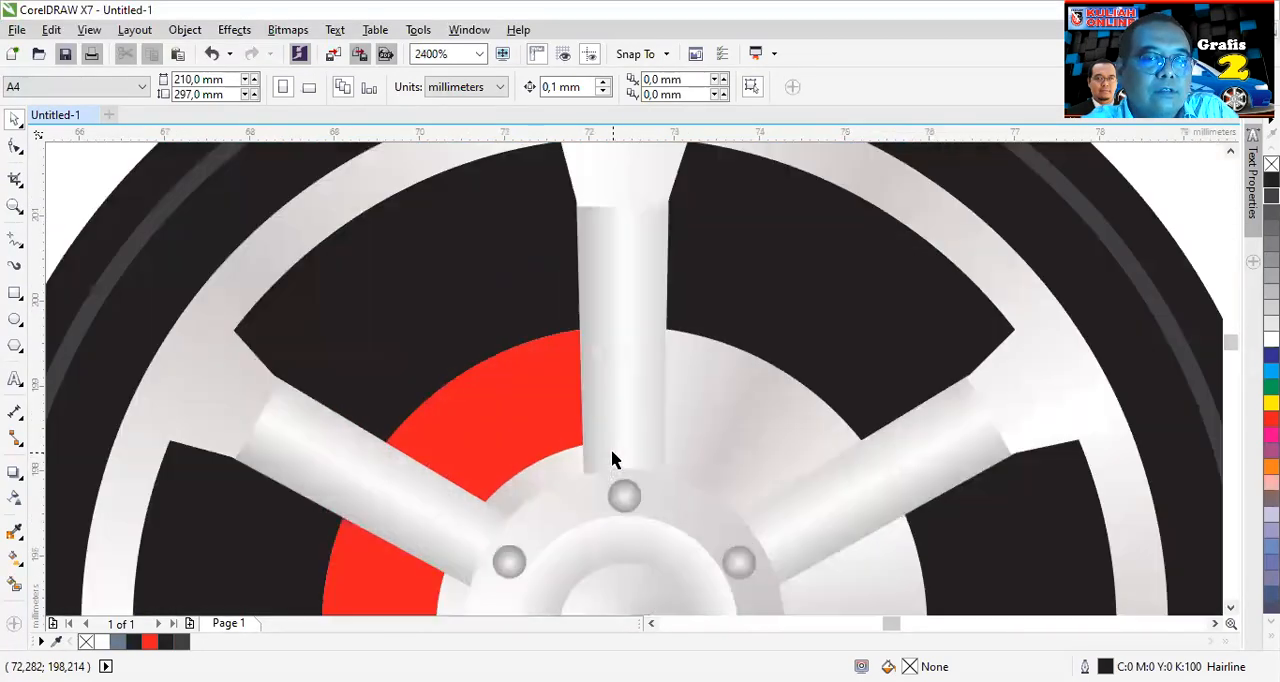
{"action": "left_click", "coordinate": [15, 319]}
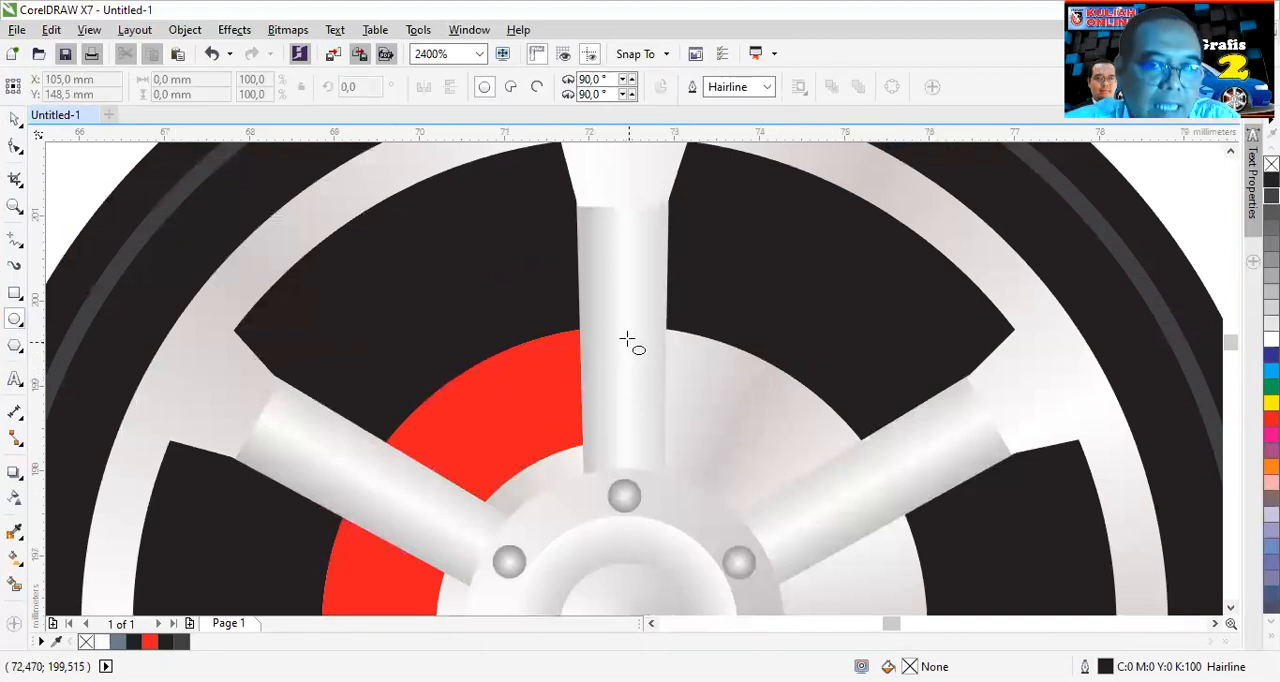
{"action": "left_click_drag", "start_coordinate": [623, 327], "coordinate": [650, 352]}
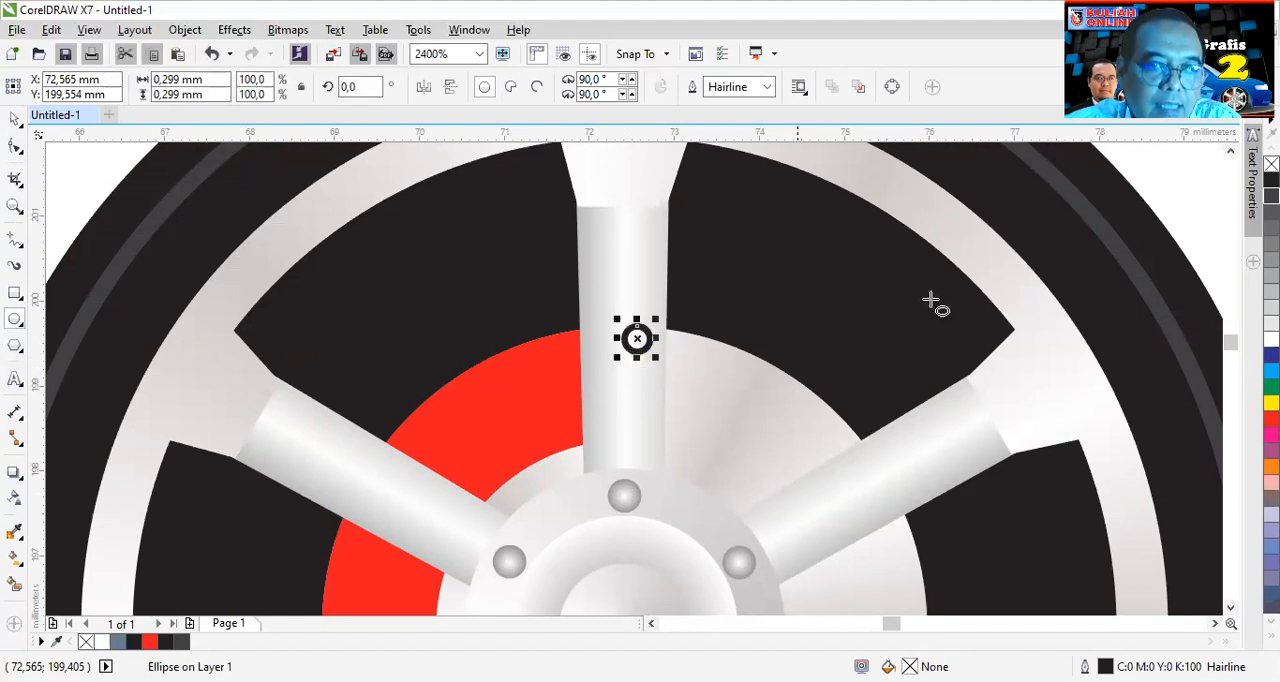
{"action": "left_click", "coordinate": [1271, 180]}
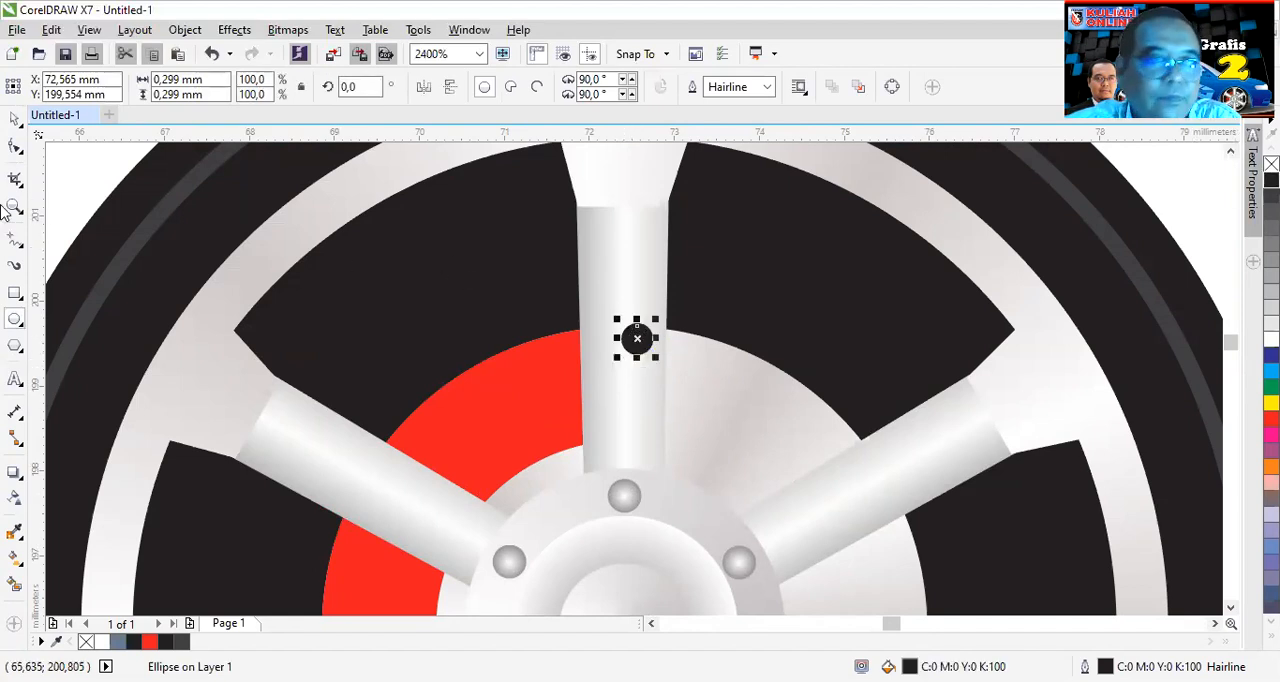
{"action": "left_click", "coordinate": [17, 119]}
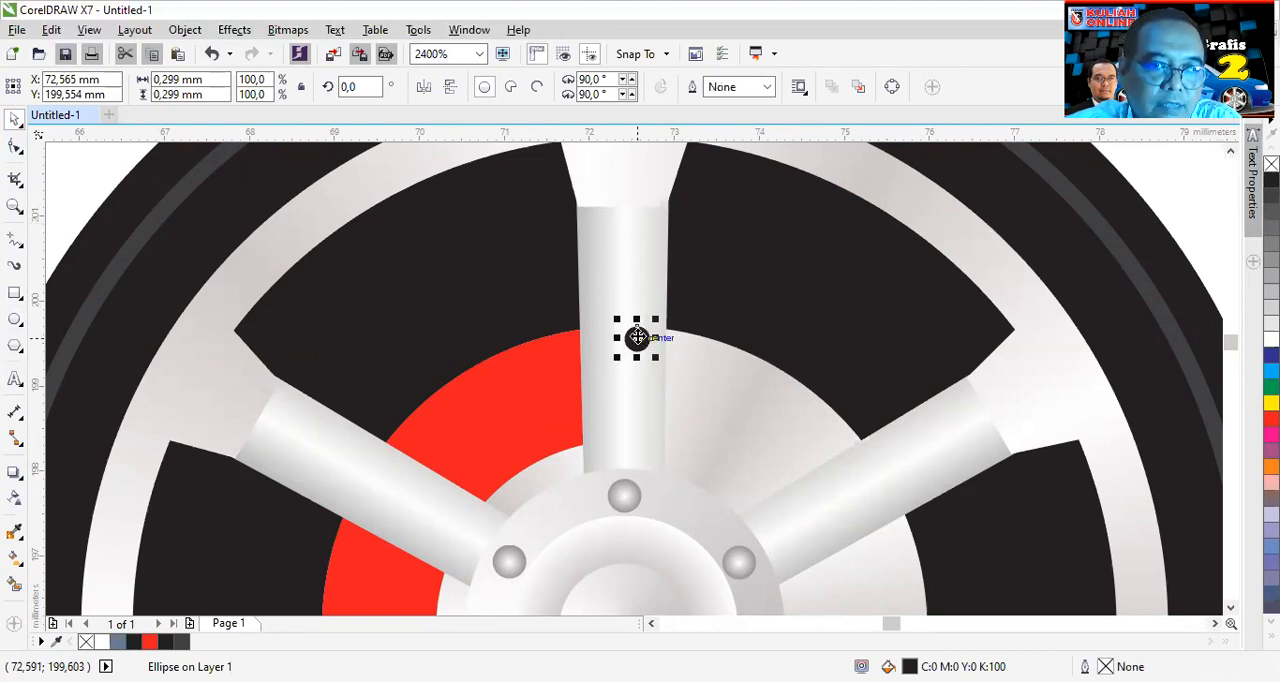
- Duplicate the black dot twice straight down the spoke to form an evenly spaced column of three
{"action": "scroll", "coordinate": [651, 337], "scroll_direction": "up", "scroll_amount": 1}
{"action": "left_click_drag", "start_coordinate": [649, 338], "coordinate": [608, 518]}
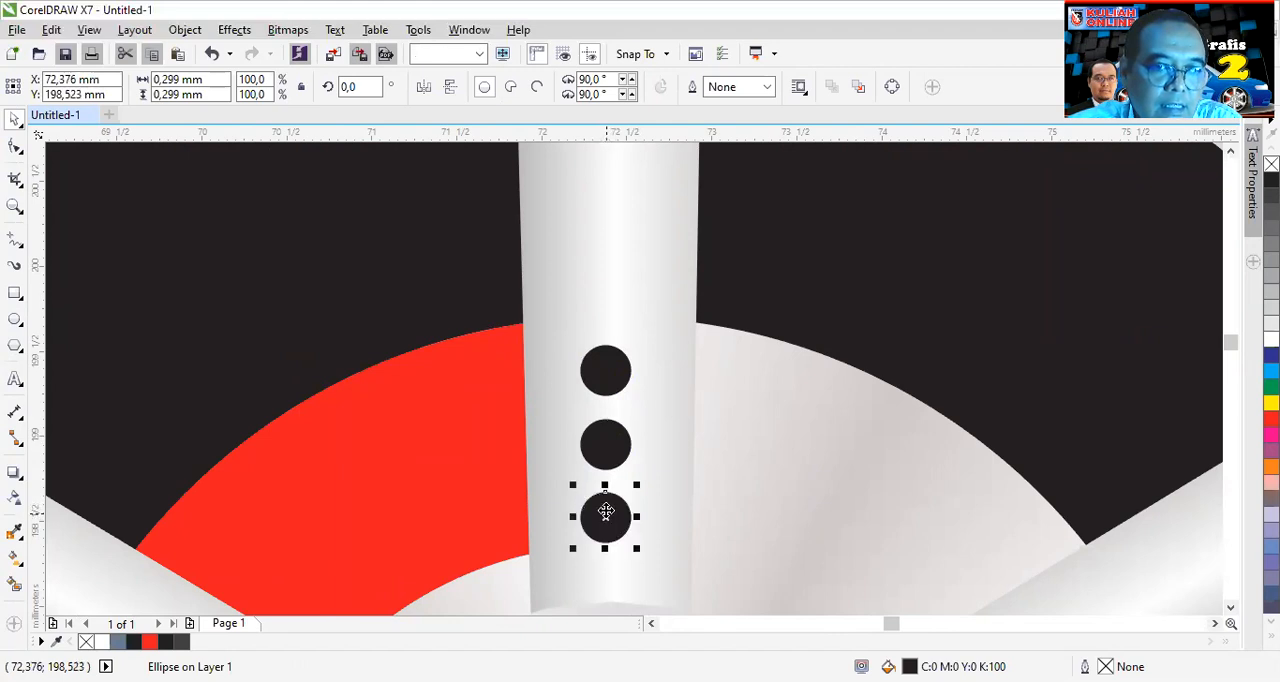
{"action": "scroll", "coordinate": [623, 503], "scroll_direction": "down", "scroll_amount": 1}
{"action": "scroll", "coordinate": [627, 505], "scroll_direction": "down", "scroll_amount": 1}
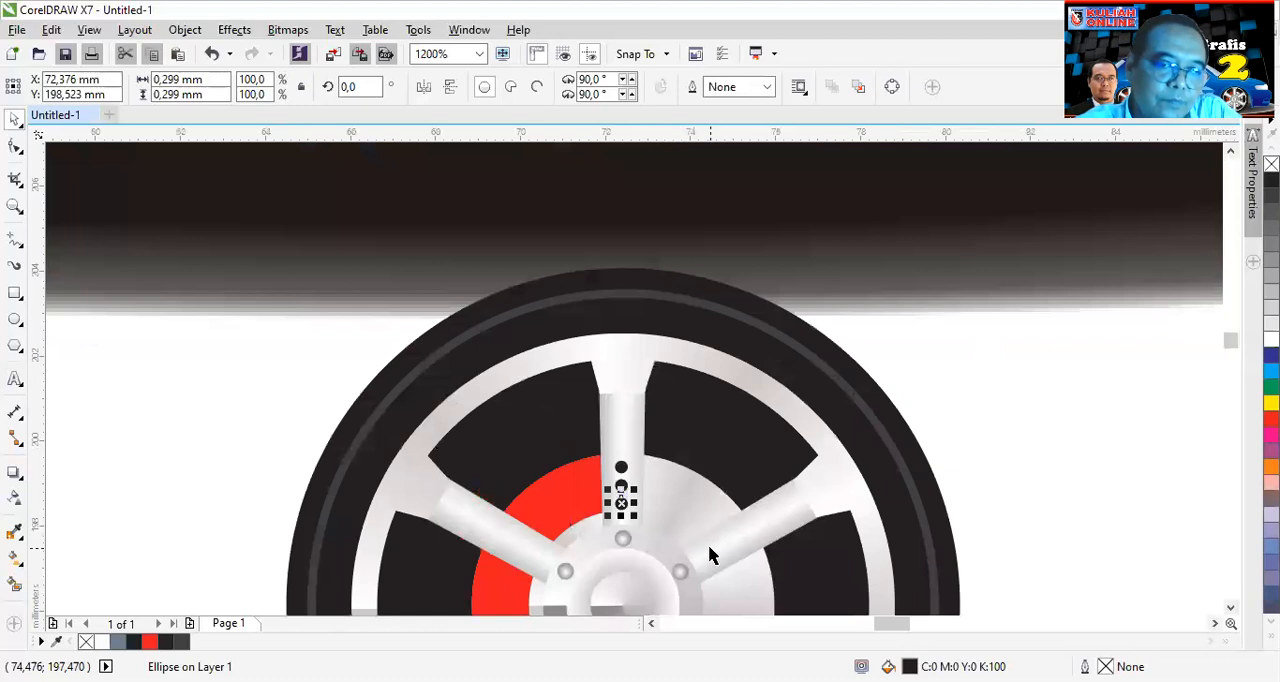
- Select the three black dots on the upper spoke and group them
{"action": "scroll", "coordinate": [620, 522], "scroll_direction": "up", "scroll_amount": 2}
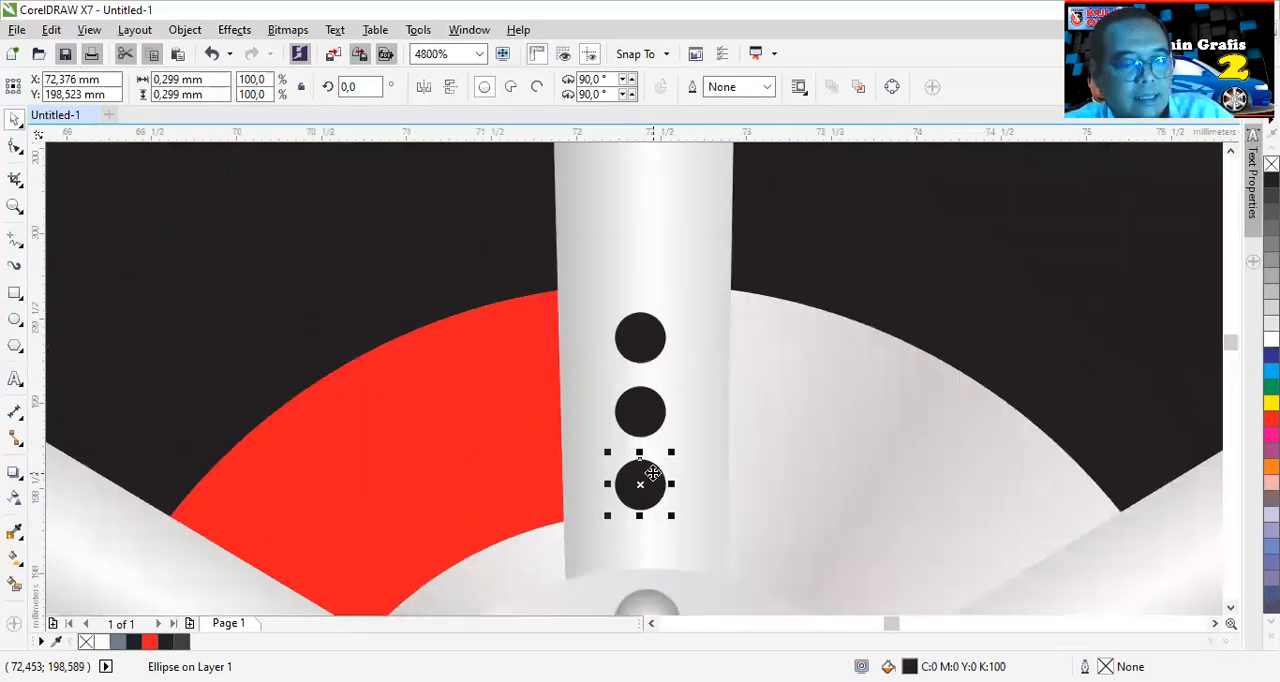
{"action": "left_click", "coordinate": [641, 410], "text": "shift"}
{"action": "left_click", "coordinate": [634, 337], "text": "shift"}
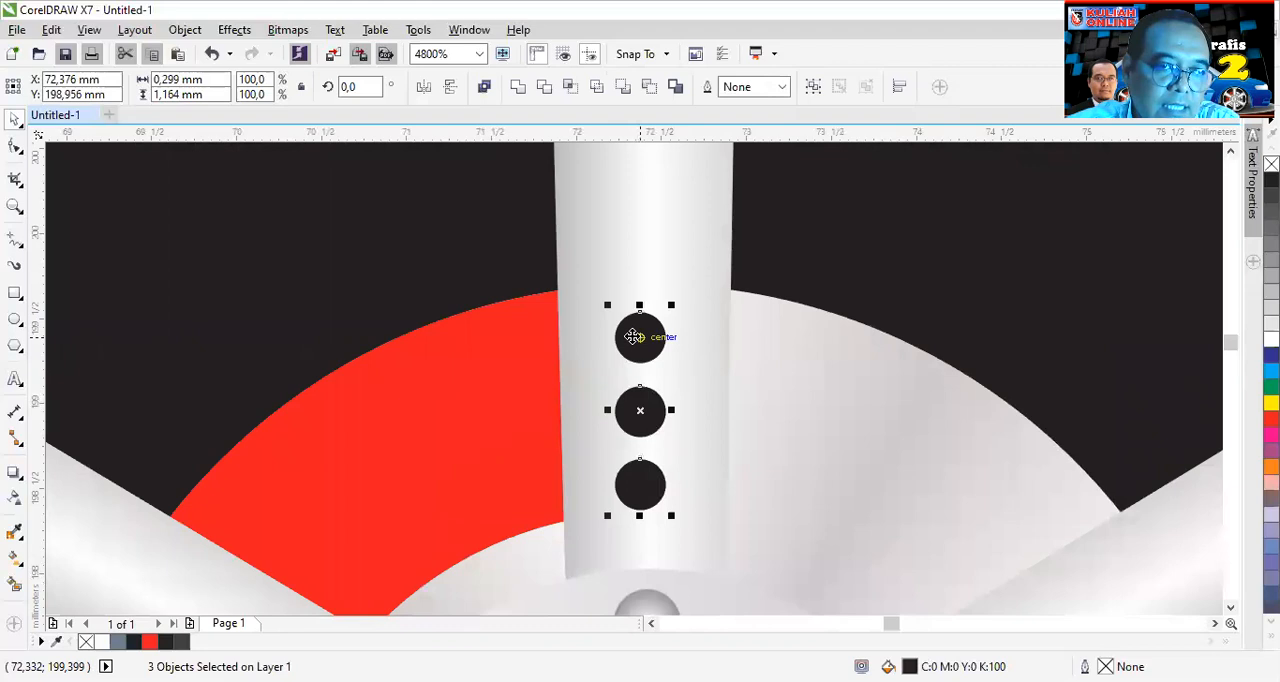
{"action": "left_click", "coordinate": [813, 87]}
- Move the dot group's rotation centre to the middle of the wheel hub
{"action": "scroll", "coordinate": [695, 378], "scroll_direction": "down", "scroll_amount": 2}
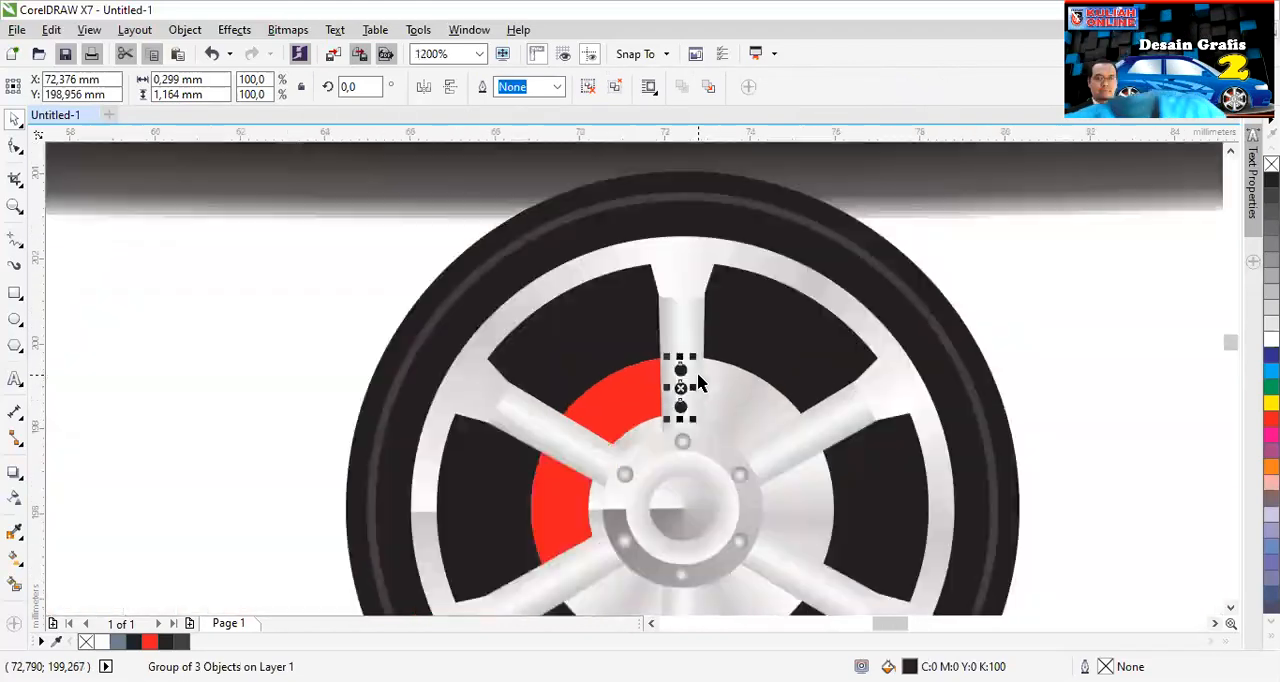
{"action": "left_click", "coordinate": [680, 388]}
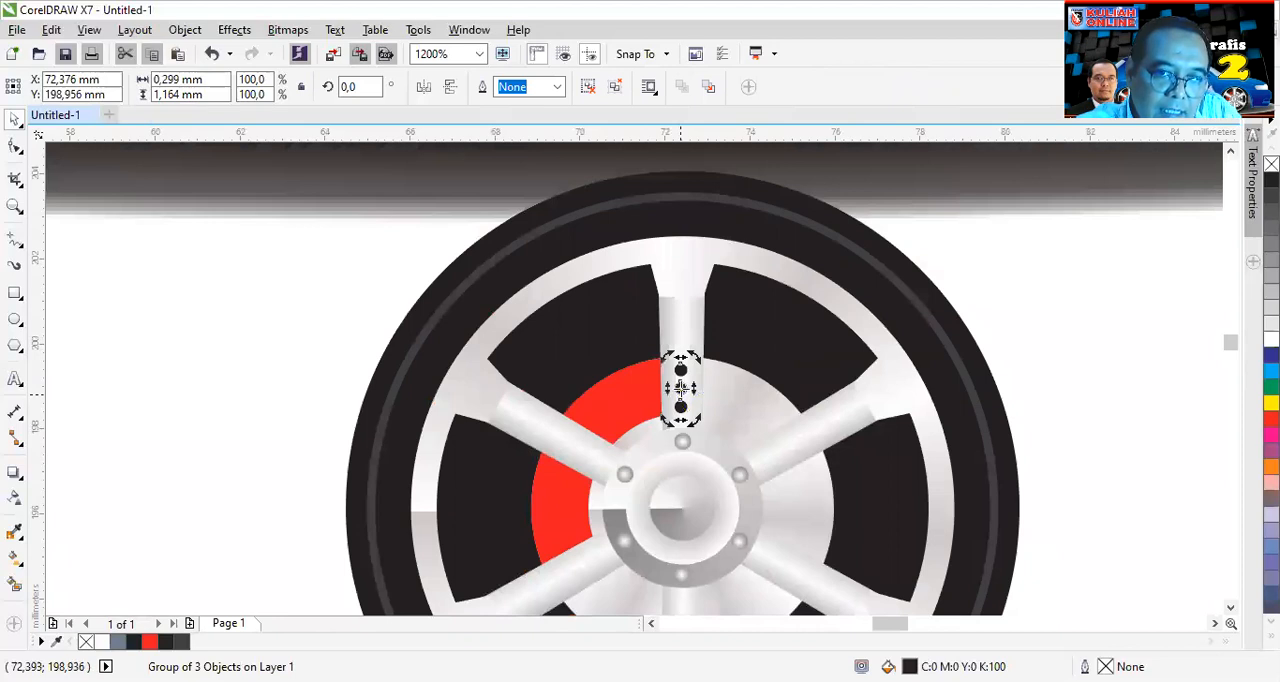
{"action": "left_click_drag", "start_coordinate": [680, 449], "coordinate": [682, 508]}
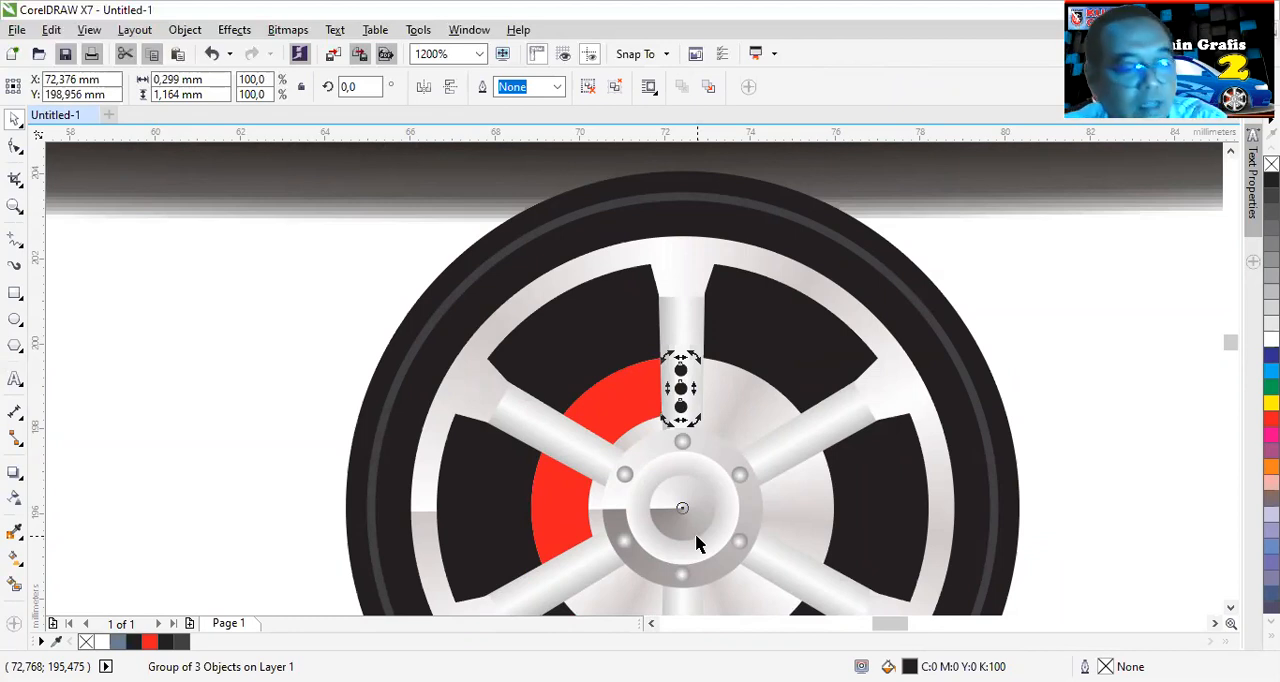
- Paste a copy of the dot group in place and rotate it by -1° about the hub centre
{"action": "key", "text": "ctrl+v"}
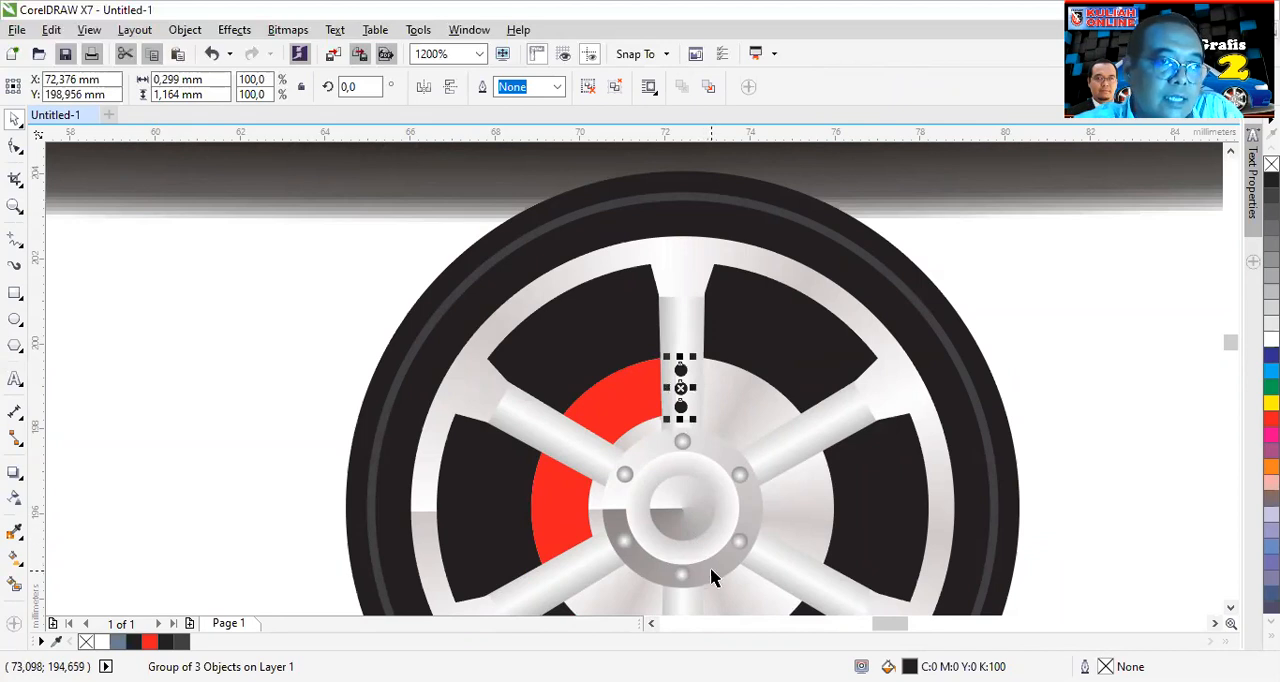
{"action": "left_click", "coordinate": [360, 86]}
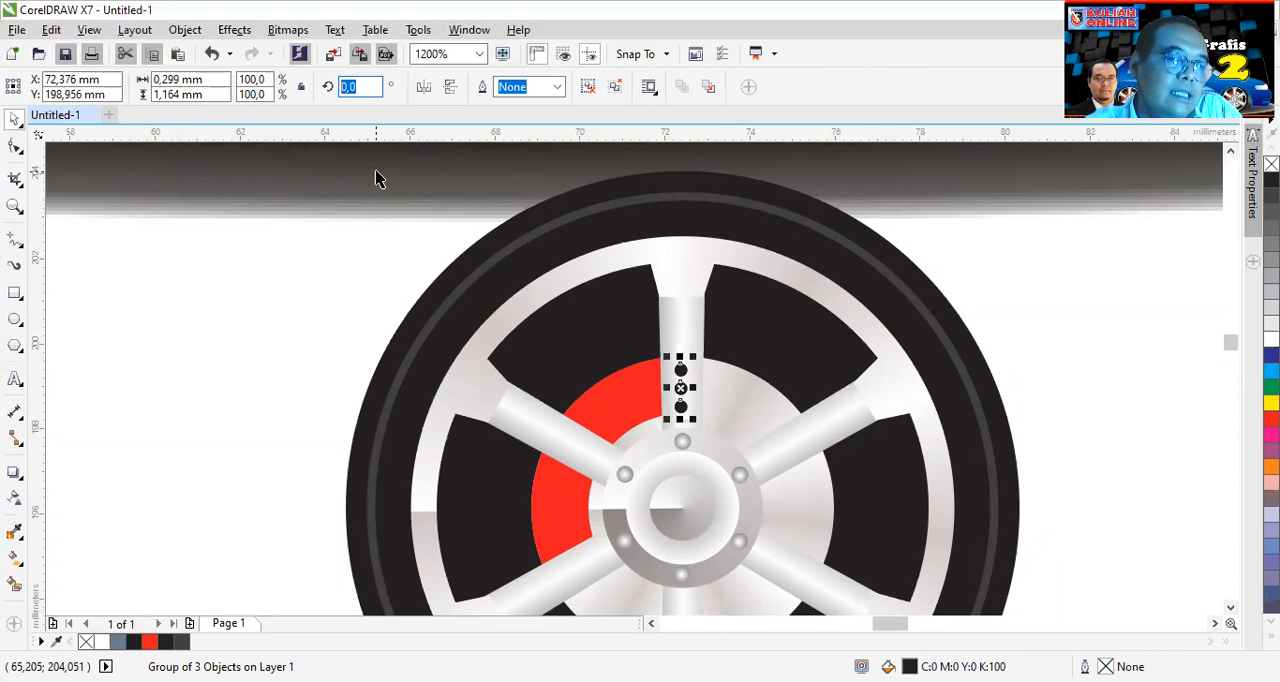
{"action": "type", "text": "-"}
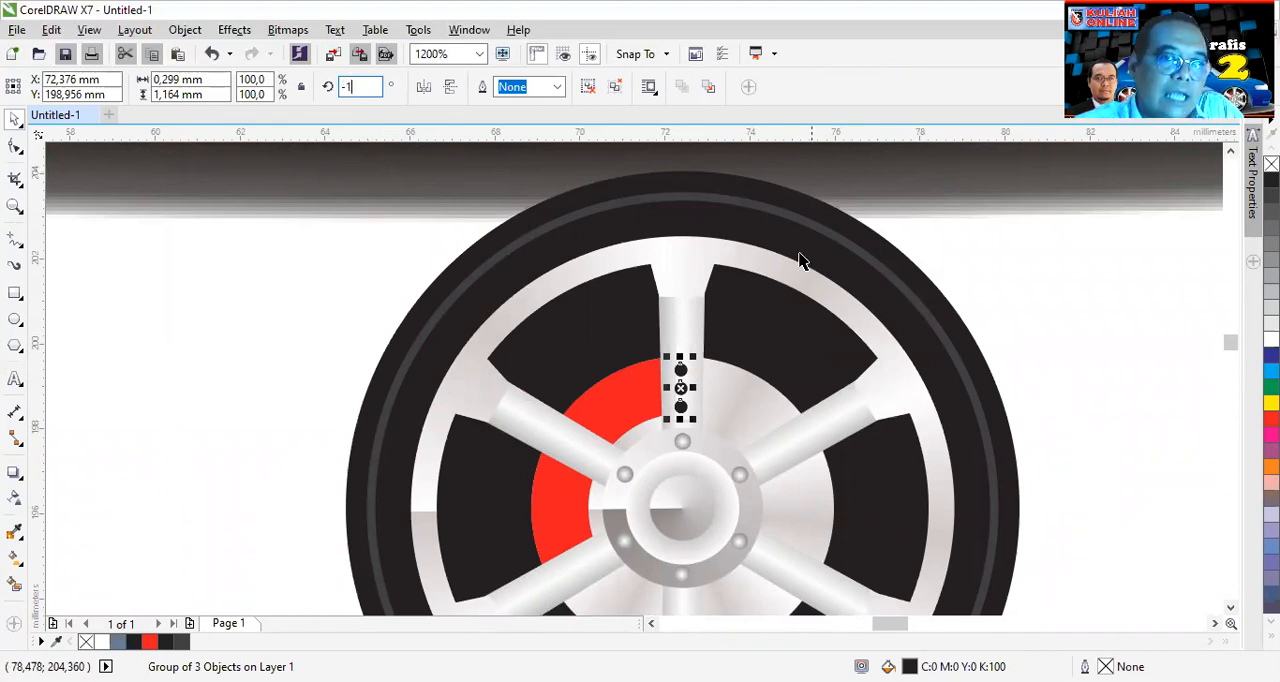
{"action": "type", "text": "1"}
{"action": "key", "text": "Return"}
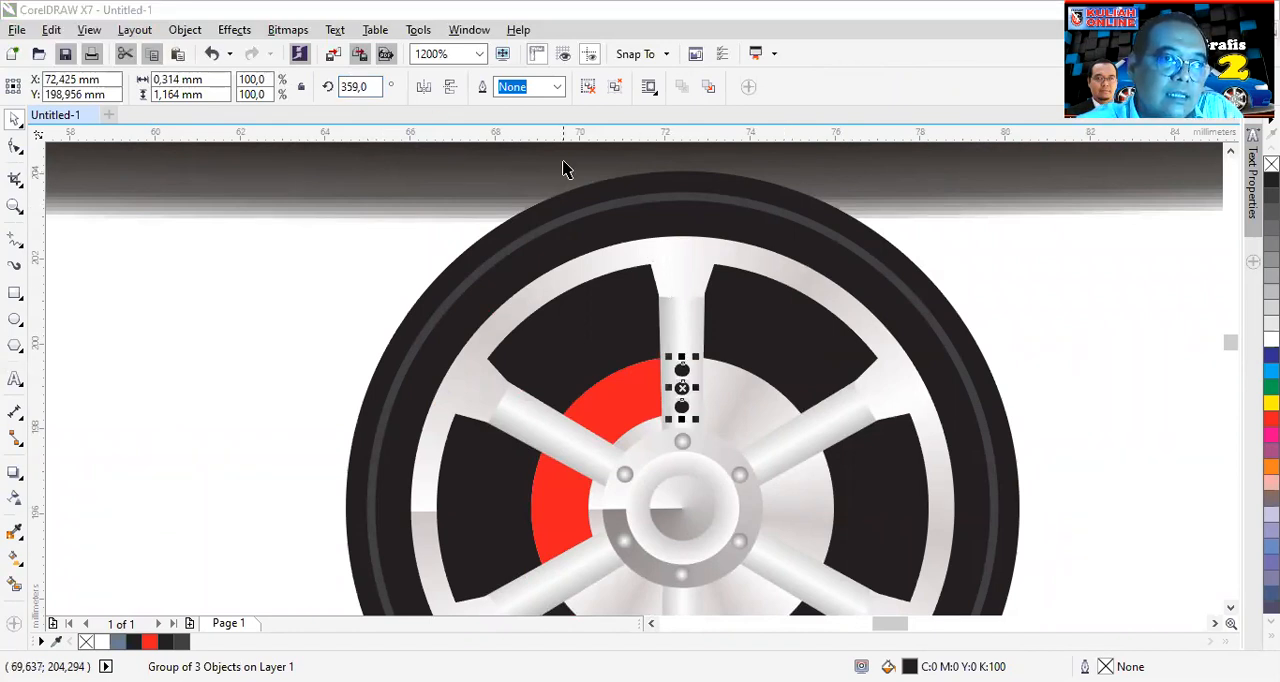
- Rotate the copied dot group on the upper spoke by -10° about the hub centre
{"action": "double_click", "coordinate": [371, 88]}
{"action": "type", "text": "-10"}
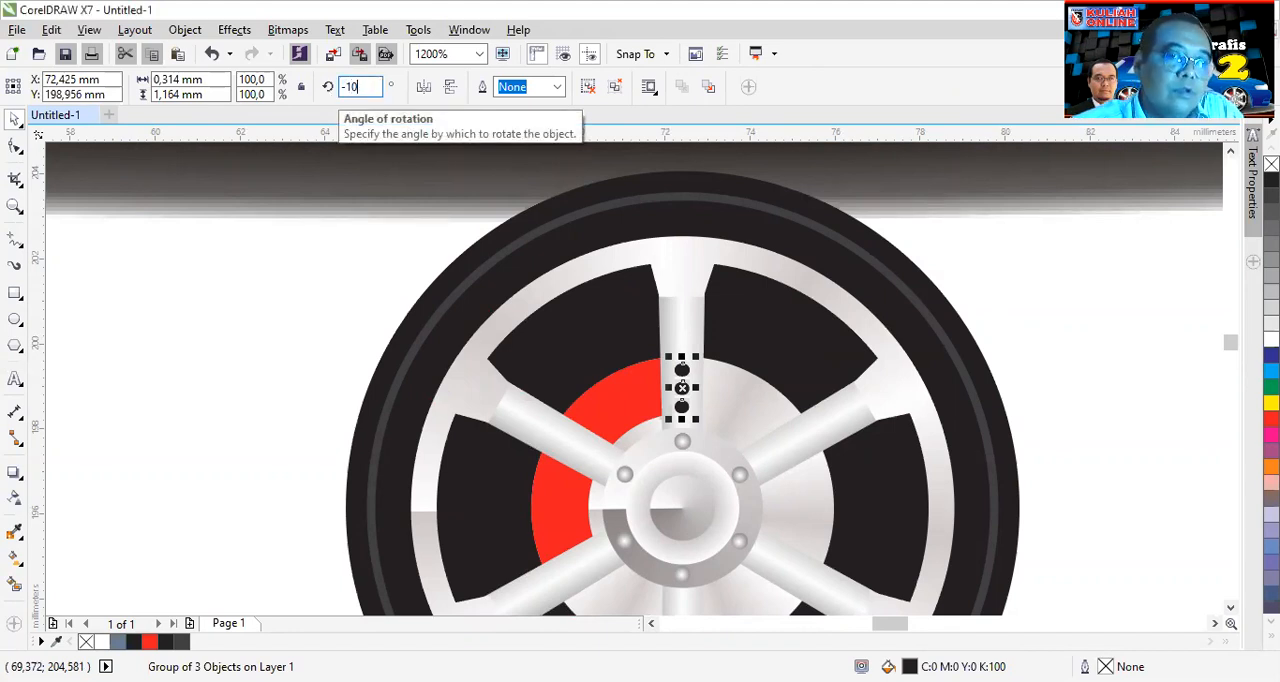
{"action": "key", "text": "Return"}
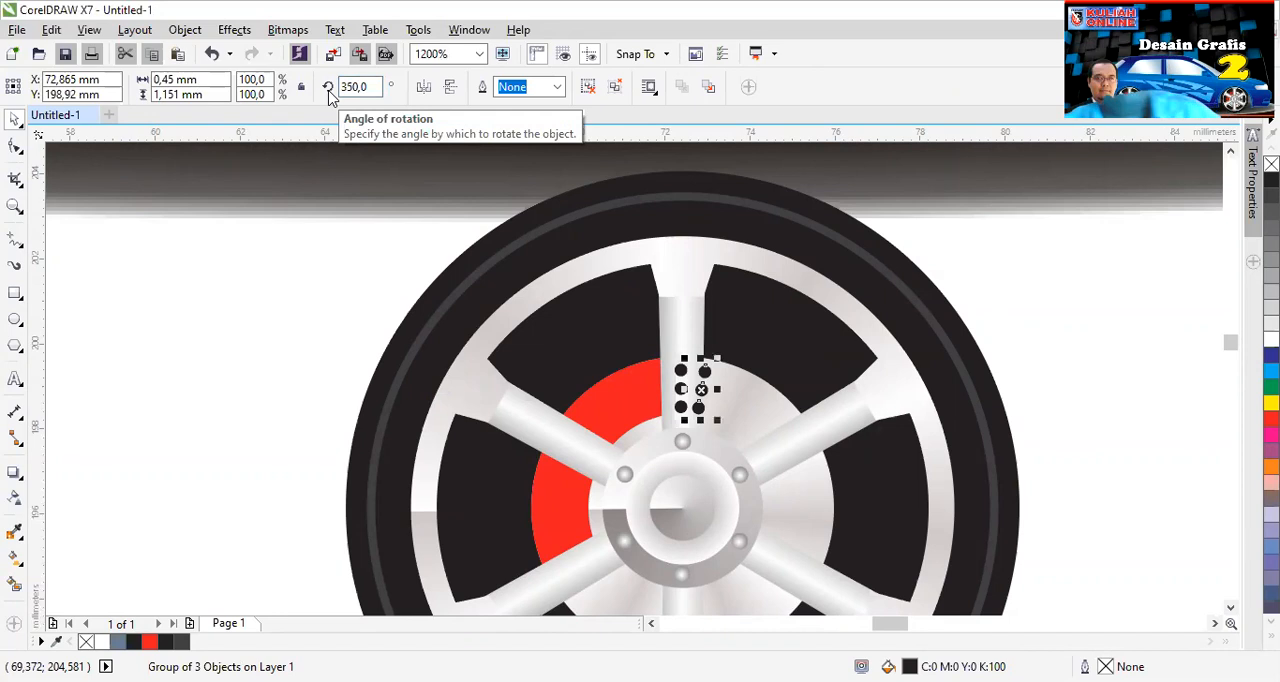
- Try to ring the brake disc with holes by repeating the -10° rotated dot group clockwise around the hub
{"action": "key", "text": "ctrl+r"}
{"action": "key", "text": "ctrl+r"}
{"action": "key", "text": "ctrl+r"}
{"action": "key", "text": "ctrl+r"}
{"action": "key", "text": "ctrl+r"}
{"action": "key", "text": "ctrl+r"}
{"action": "key", "text": "ctrl+r"}
{"action": "key", "text": "ctrl+r"}
{"action": "key", "text": "ctrl+r"}
{"action": "key", "text": "ctrl+r"}
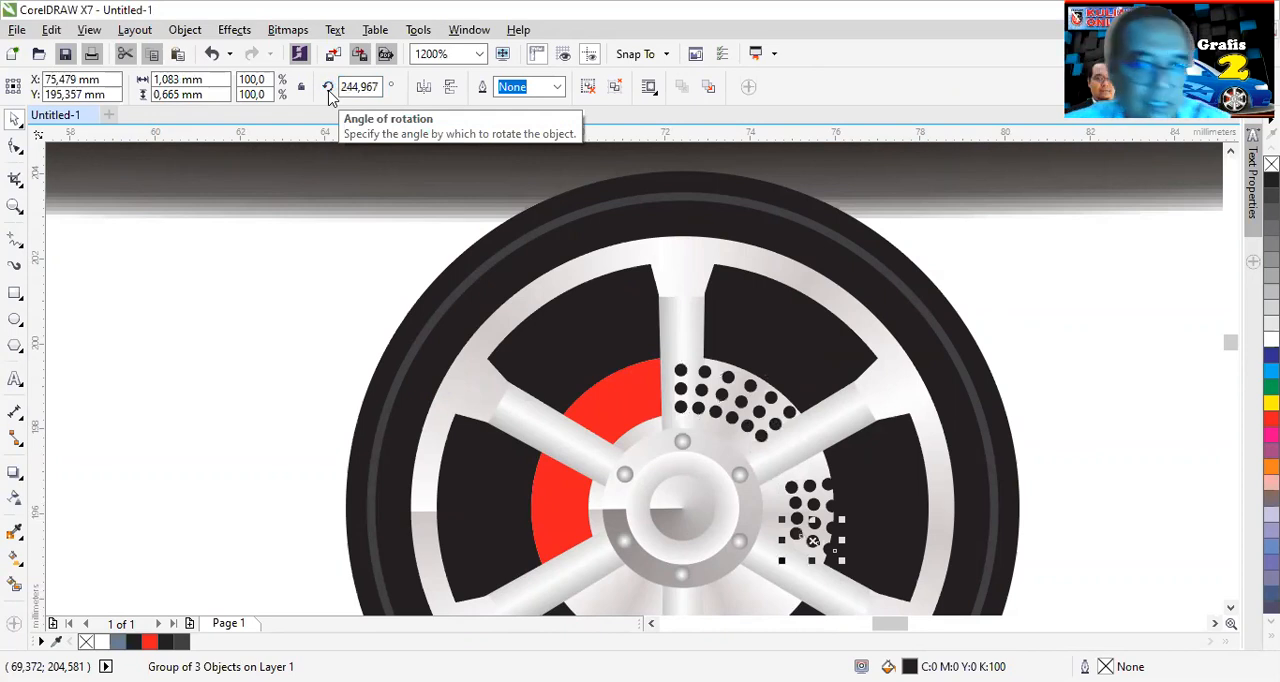
{"action": "key", "text": "ctrl+r"}
{"action": "key", "text": "ctrl+r"}
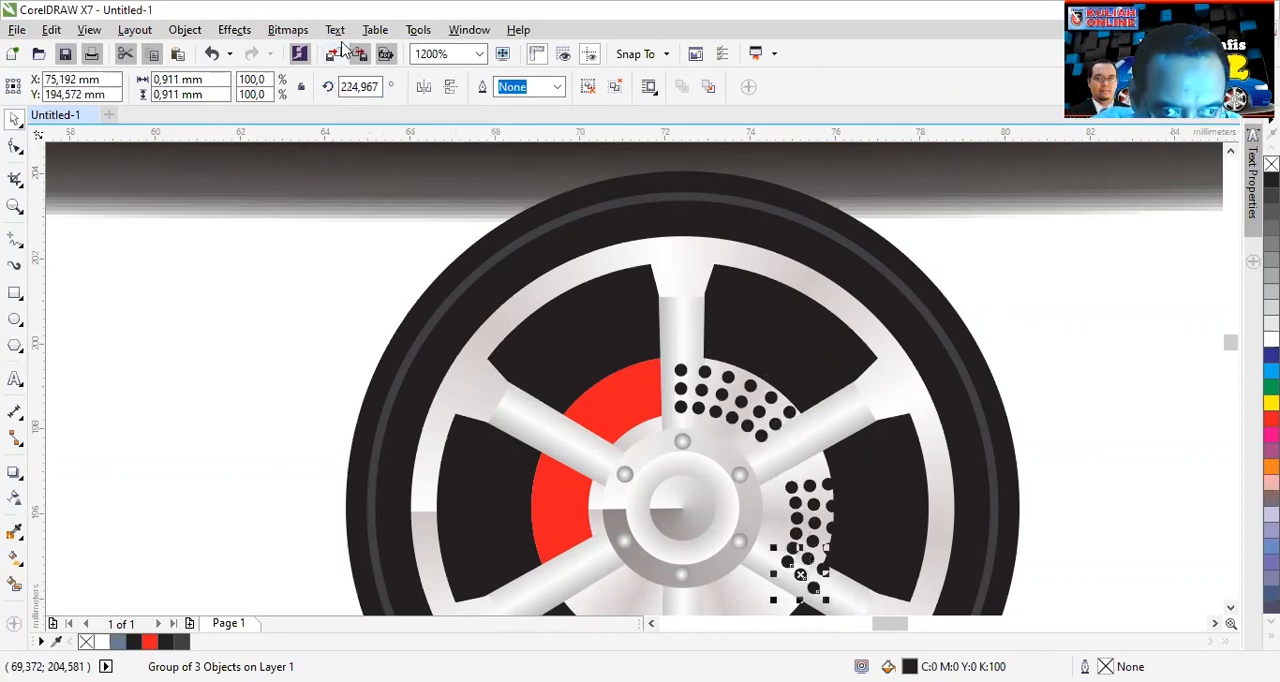
{"action": "key", "text": "ctrl+r"}
{"action": "key", "text": "ctrl+r"}
{"action": "key", "text": "ctrl+r"}
{"action": "key", "text": "ctrl+r"}
{"action": "key", "text": "ctrl+r"}
{"action": "key", "text": "ctrl+r"}
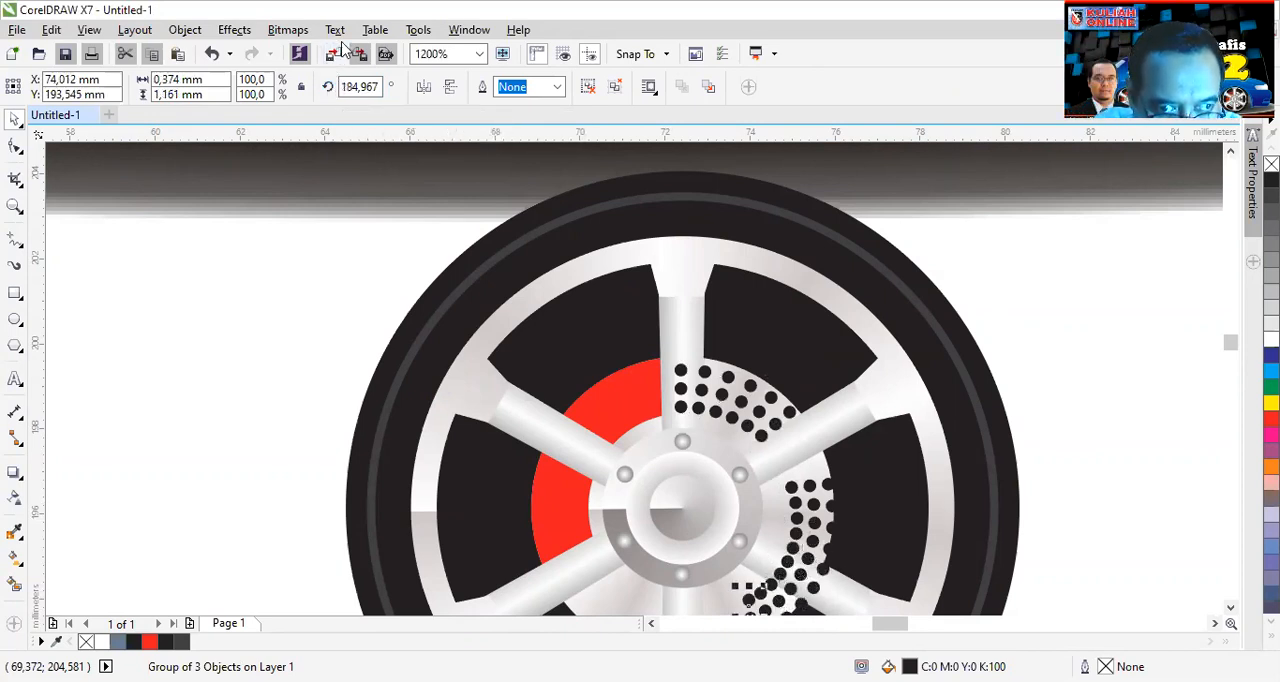
{"action": "key", "text": "ctrl+r"}
{"action": "key", "text": "ctrl+r"}
{"action": "key", "text": "ctrl+r"}
{"action": "key", "text": "ctrl+r"}
{"action": "key", "text": "ctrl+r"}
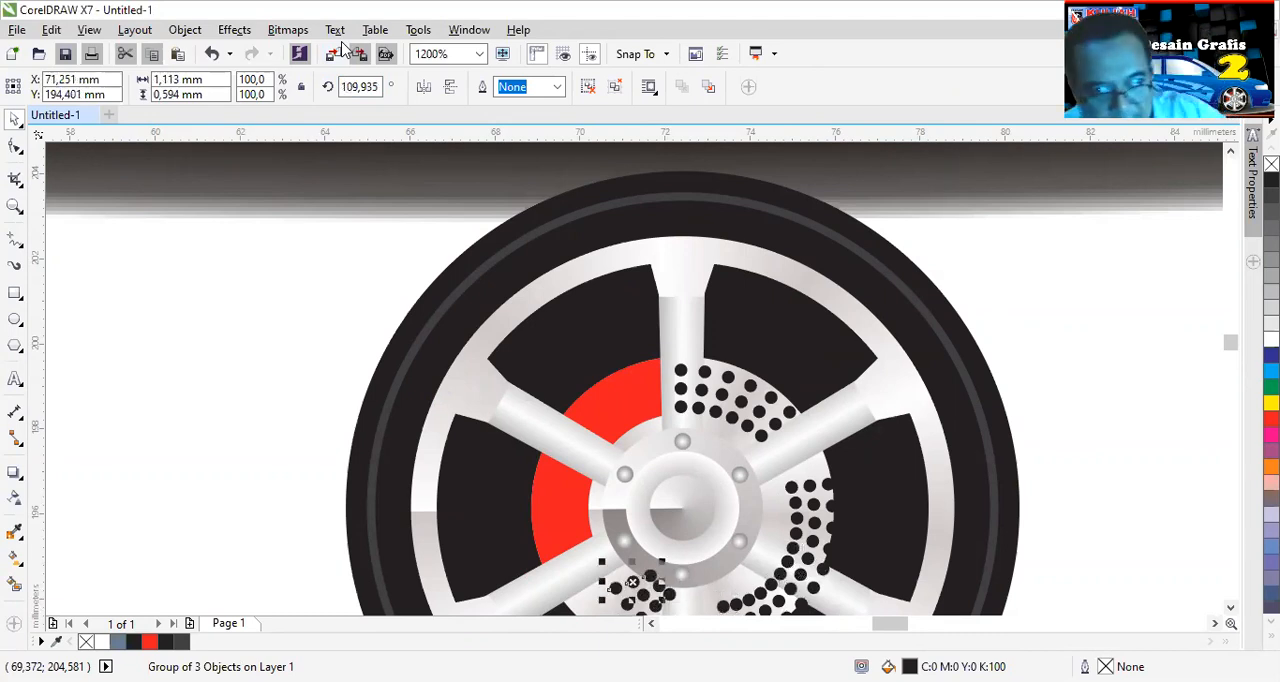
{"action": "scroll", "coordinate": [704, 430], "scroll_direction": "down", "scroll_amount": 1}
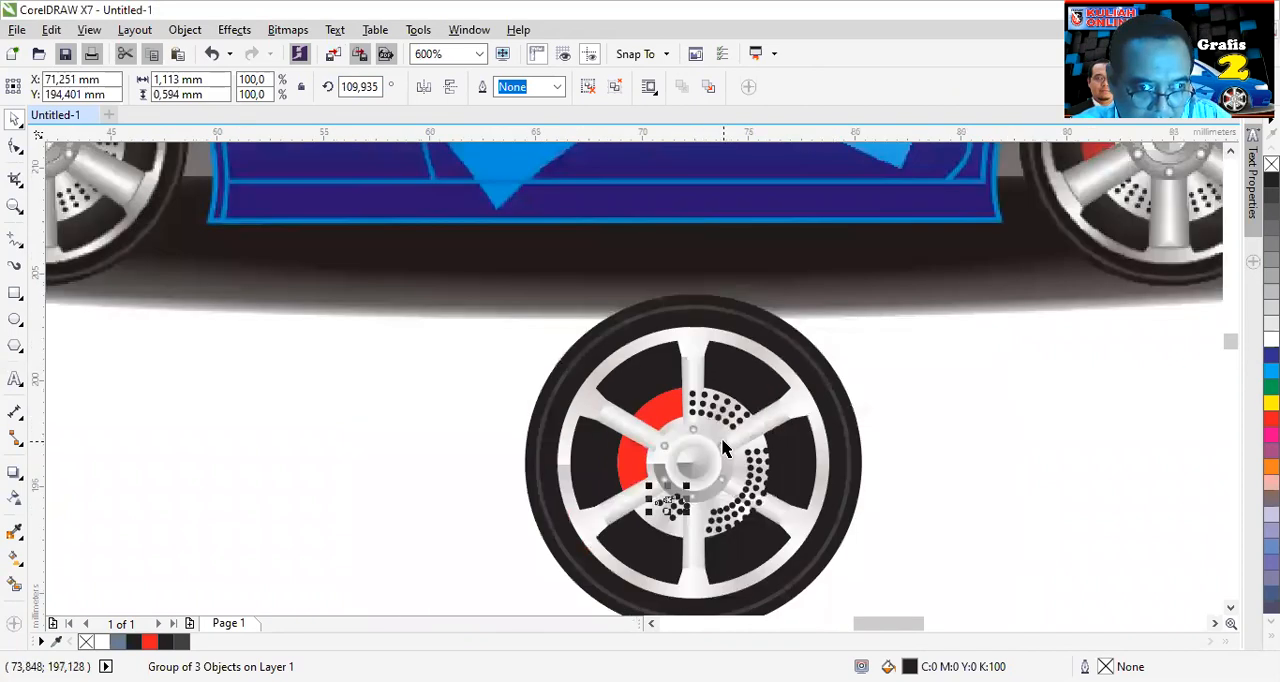
- Undo the repeated dot groups and the -10° rotation, back to the column on the upper spoke
{"action": "key", "text": "ctrl+z"}
{"action": "key", "text": "ctrl+z"}
{"action": "key", "text": "ctrl+z"}
{"action": "key", "text": "ctrl+z"}
{"action": "key", "text": "ctrl+z"}
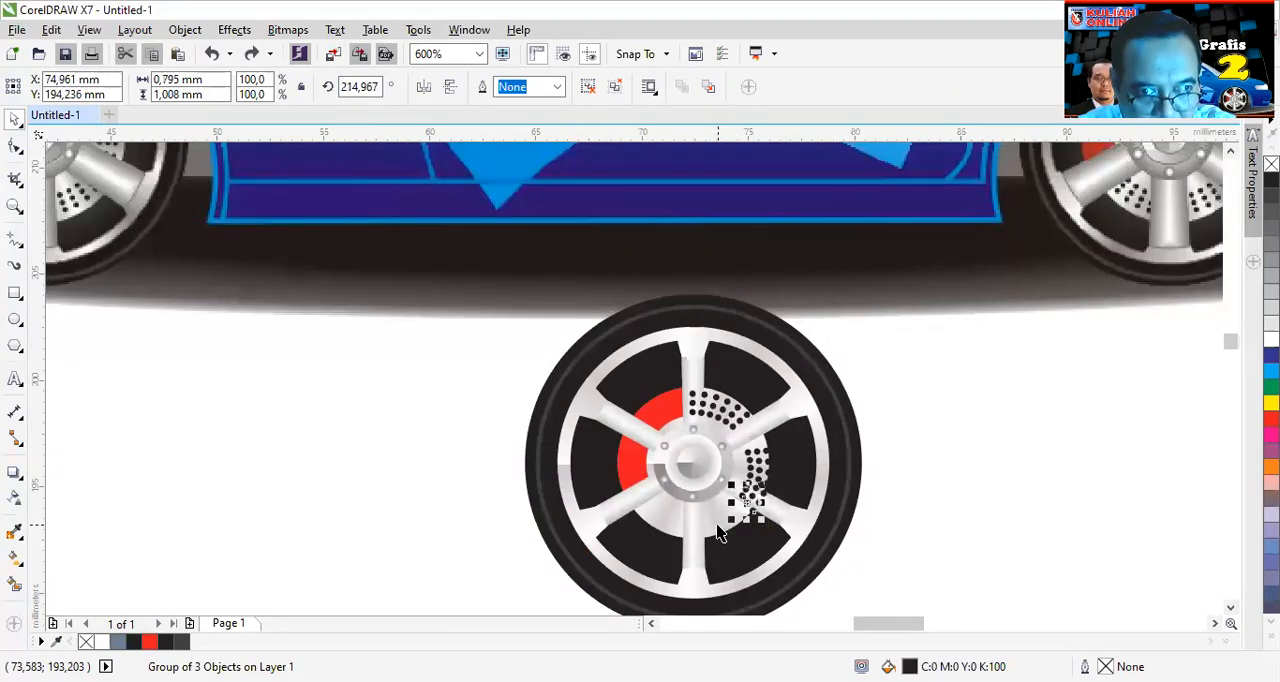
{"action": "key", "text": "ctrl+z"}
{"action": "key", "text": "ctrl+z"}
{"action": "key", "text": "ctrl+z"}
{"action": "key", "text": "ctrl+z"}
{"action": "key", "text": "ctrl+z"}
{"action": "key", "text": "ctrl+z"}
{"action": "key", "text": "ctrl+z"}
{"action": "key", "text": "ctrl+z"}
{"action": "key", "text": "ctrl+z"}
{"action": "key", "text": "ctrl+z"}
{"action": "key", "text": "ctrl+z"}
{"action": "key", "text": "ctrl+z"}
{"action": "key", "text": "ctrl+z"}
{"action": "key", "text": "ctrl+z"}
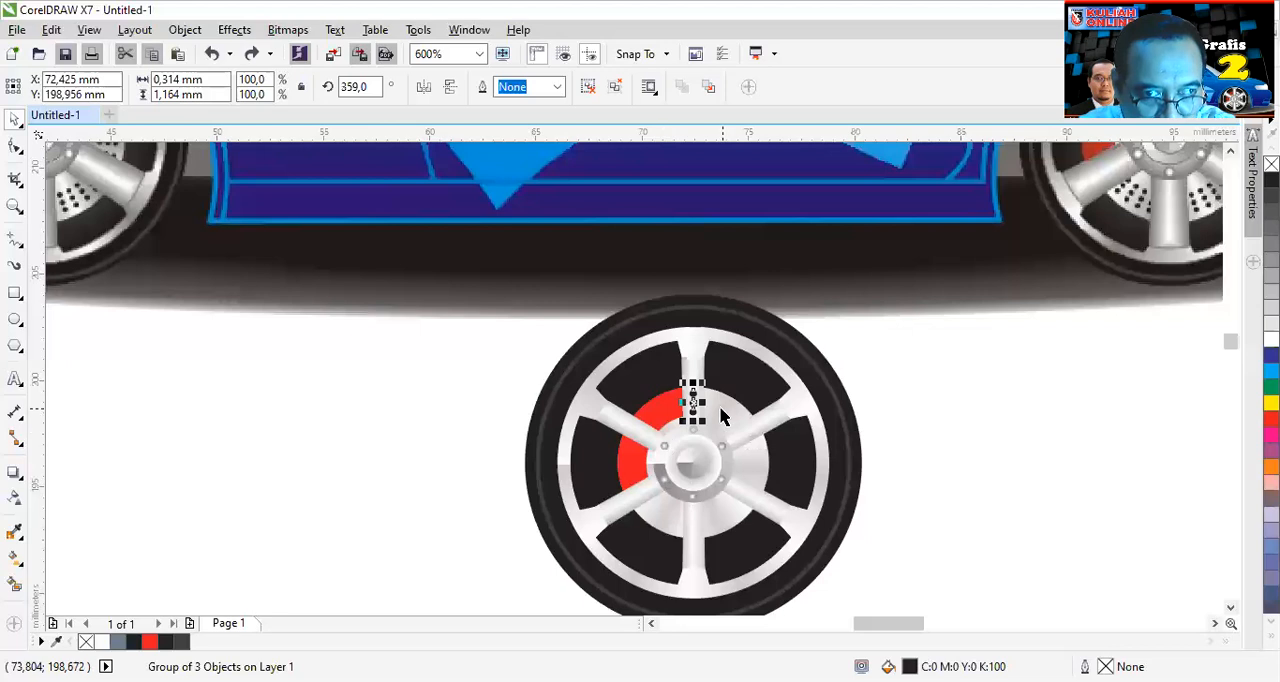
- Reset the upper-spoke dot group's rotation angle to 0°
{"action": "scroll", "coordinate": [718, 406], "scroll_direction": "up", "scroll_amount": 1}
{"action": "left_click", "coordinate": [668, 397]}
{"action": "mouse_move", "coordinate": [668, 521]}
{"action": "left_mouse_down"}
{"action": "mouse_move", "coordinate": [666, 580]}
{"action": "mouse_move", "coordinate": [669, 517]}
{"action": "left_mouse_up"}
{"action": "left_click", "coordinate": [669, 517]}
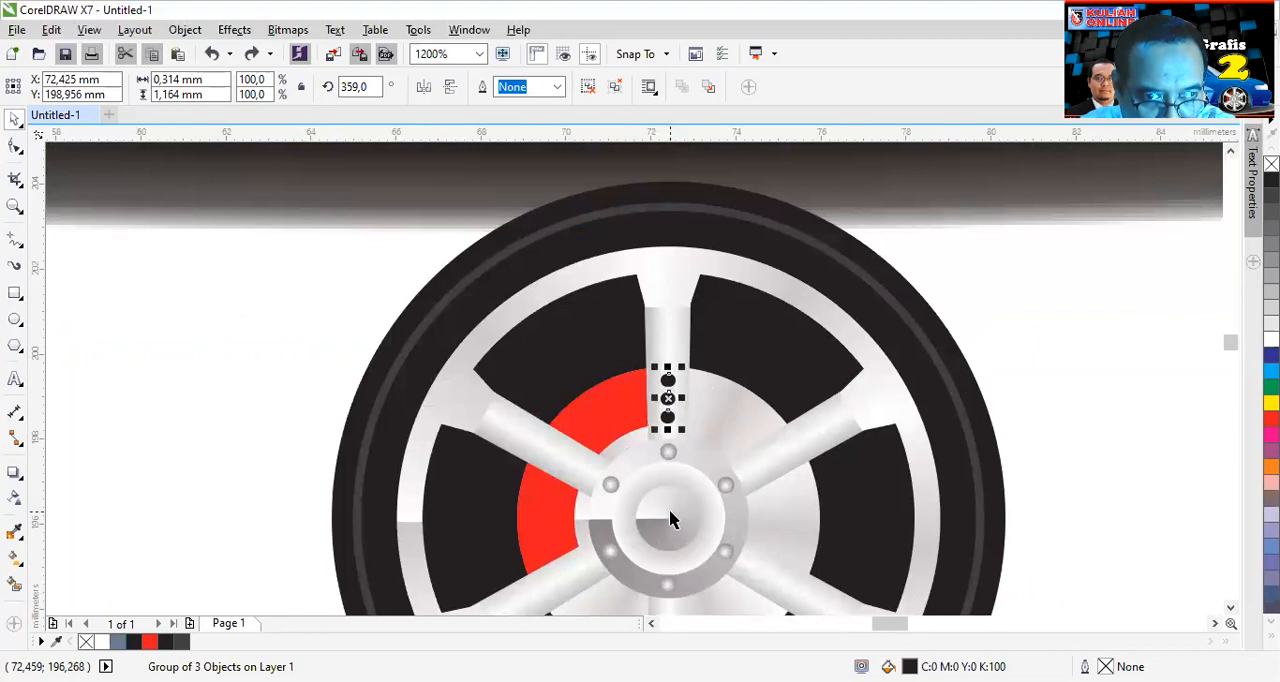
{"action": "scroll", "coordinate": [743, 468], "scroll_direction": "down", "scroll_amount": 2}
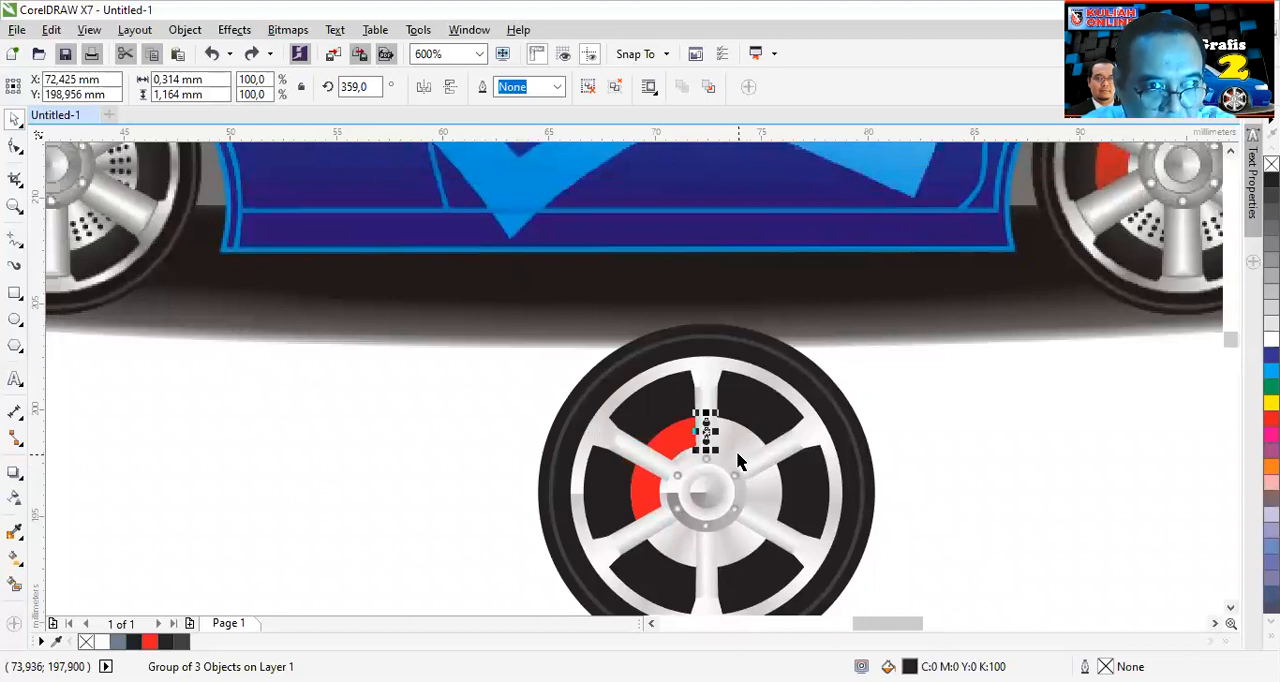
{"action": "left_click", "coordinate": [355, 86]}
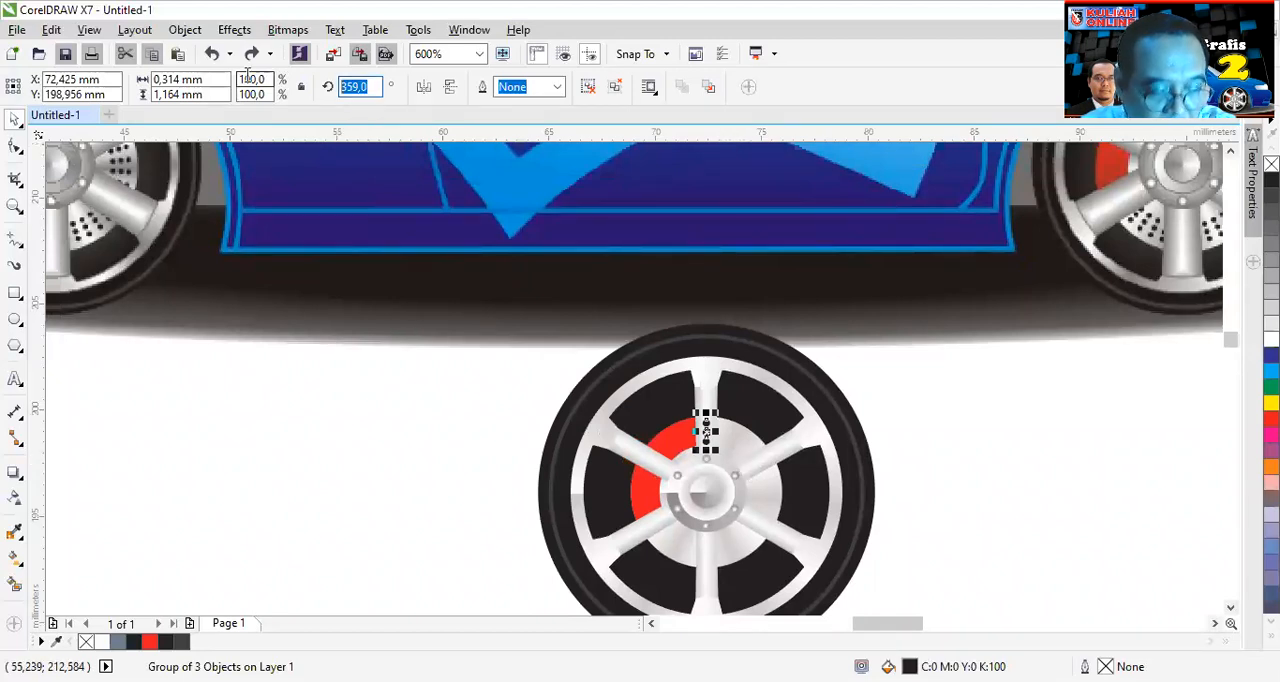
{"action": "type", "text": "0"}
{"action": "key", "text": "Return"}
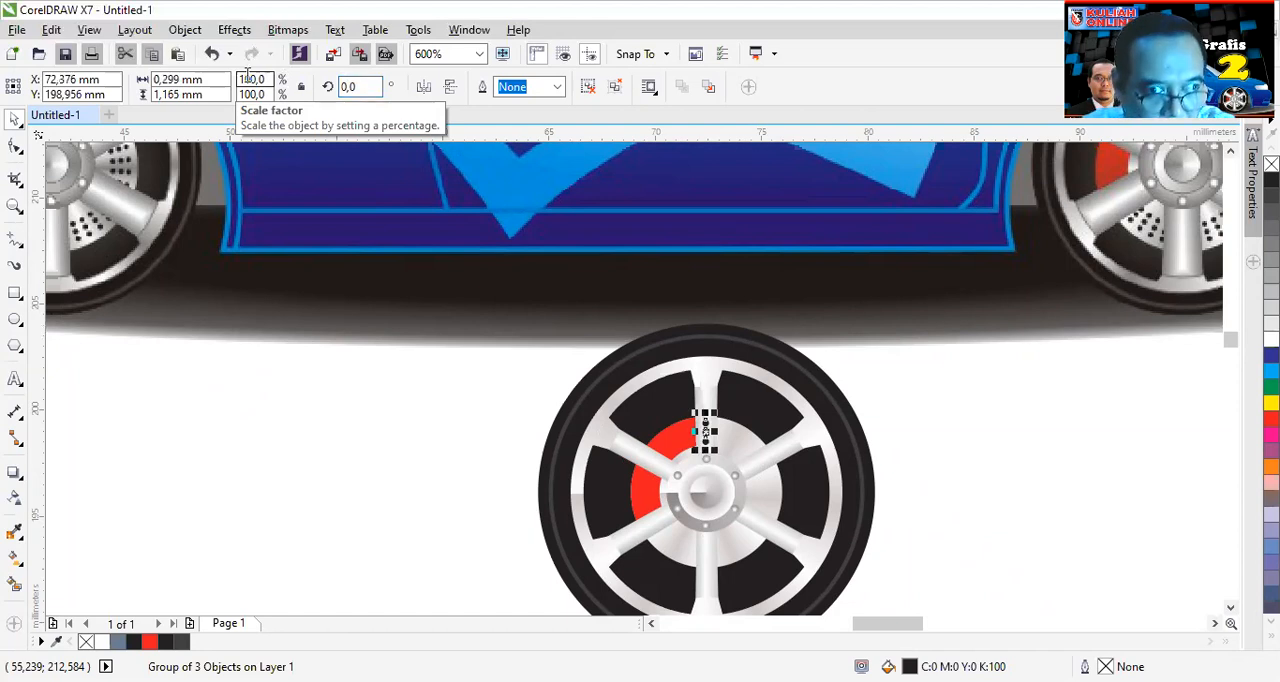
- Paste a copy of the straightened dot group in place and rotate it by -10° about the hub centre
{"action": "left_click", "coordinate": [707, 430]}
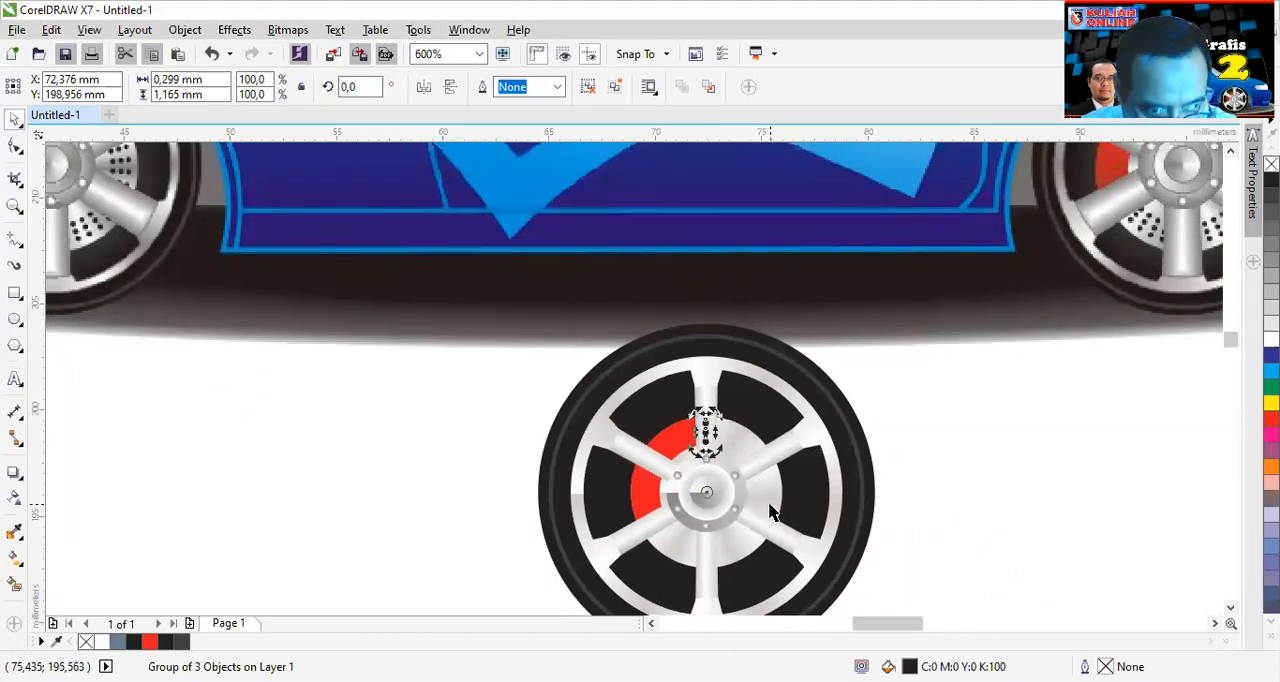
{"action": "key", "text": "ctrl+v"}
{"action": "left_click_drag", "start_coordinate": [371, 88], "coordinate": [289, 77]}
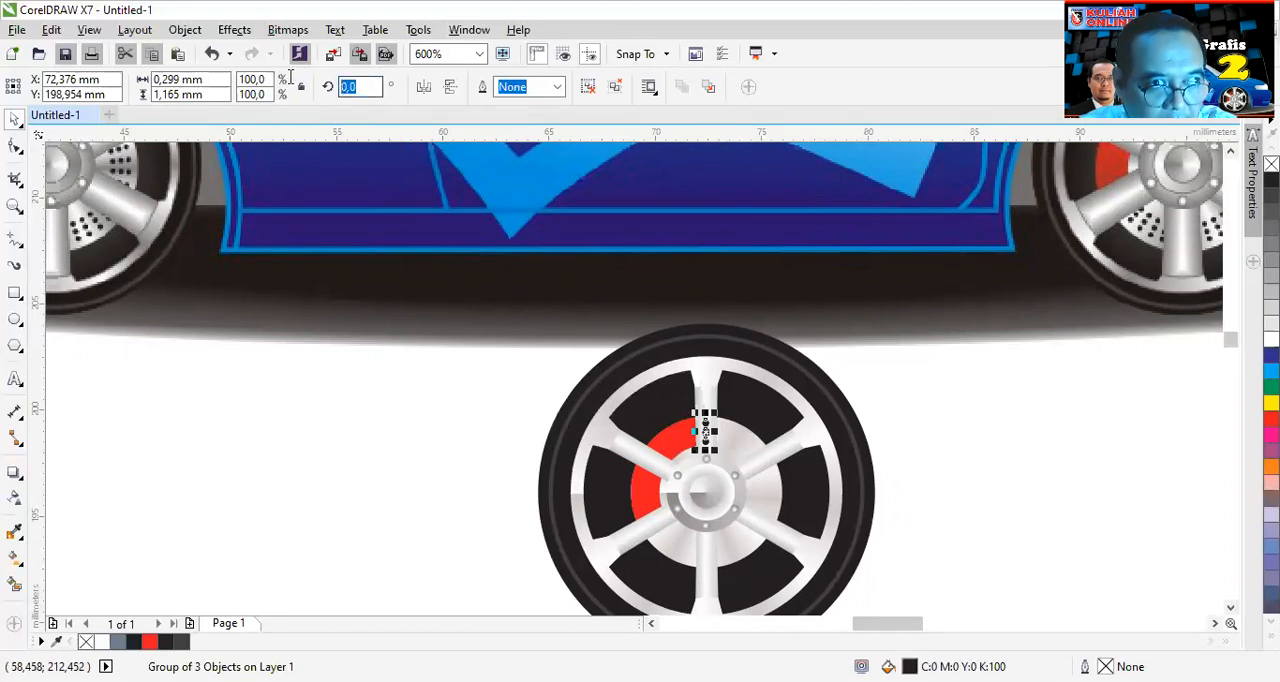
{"action": "type", "text": "-"}
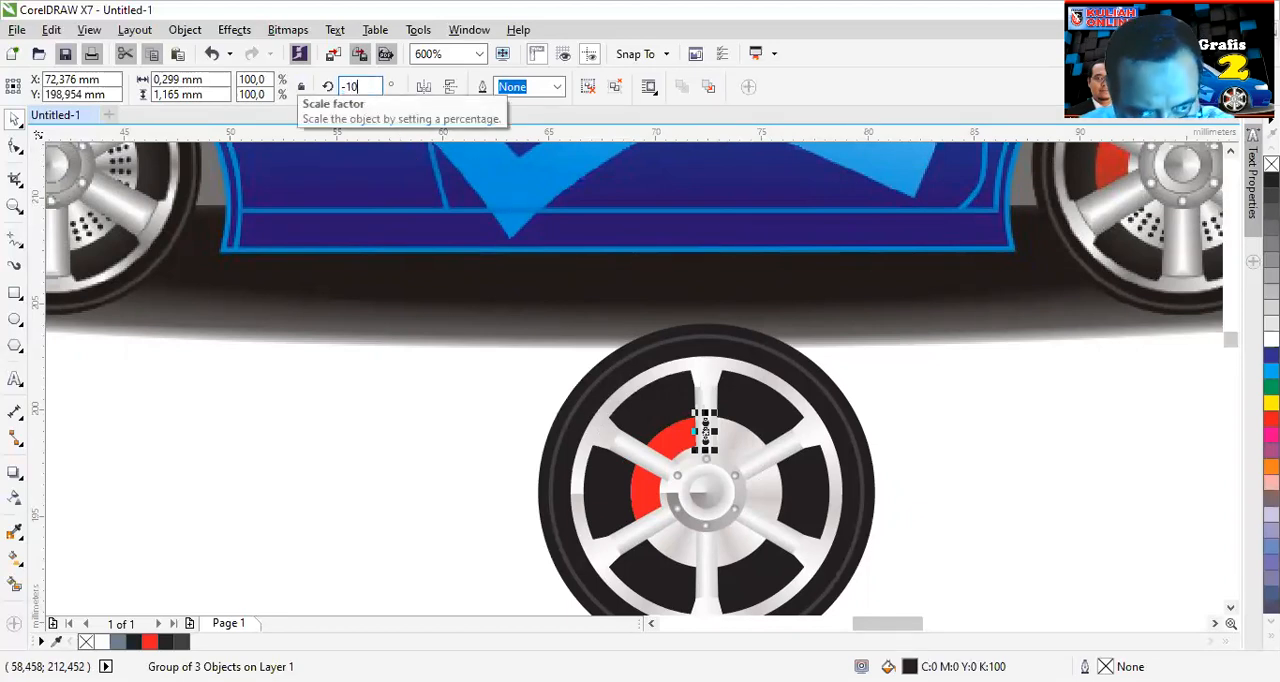
{"action": "type", "text": "10"}
{"action": "key", "text": "Return"}
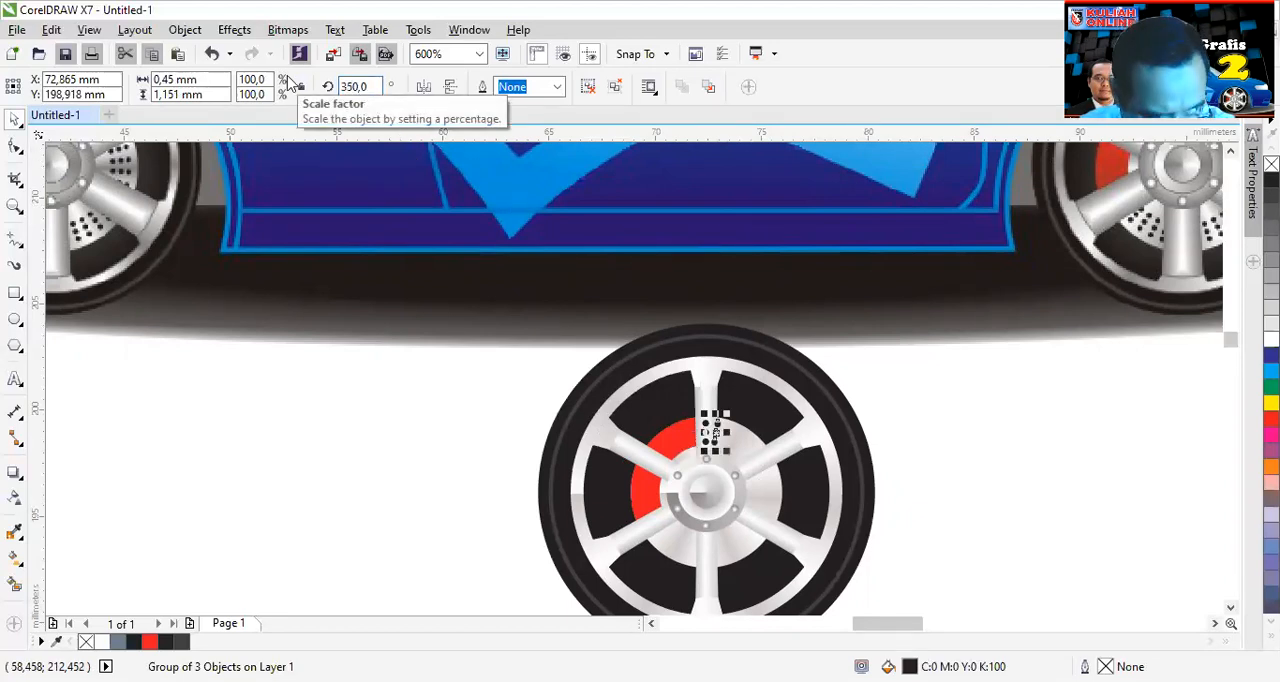
- Try duplicating the rotated dot group repeatedly clockwise to spread the holes over the brake disc
{"action": "key", "text": "ctrl+d"}
{"action": "key", "text": "ctrl+d"}
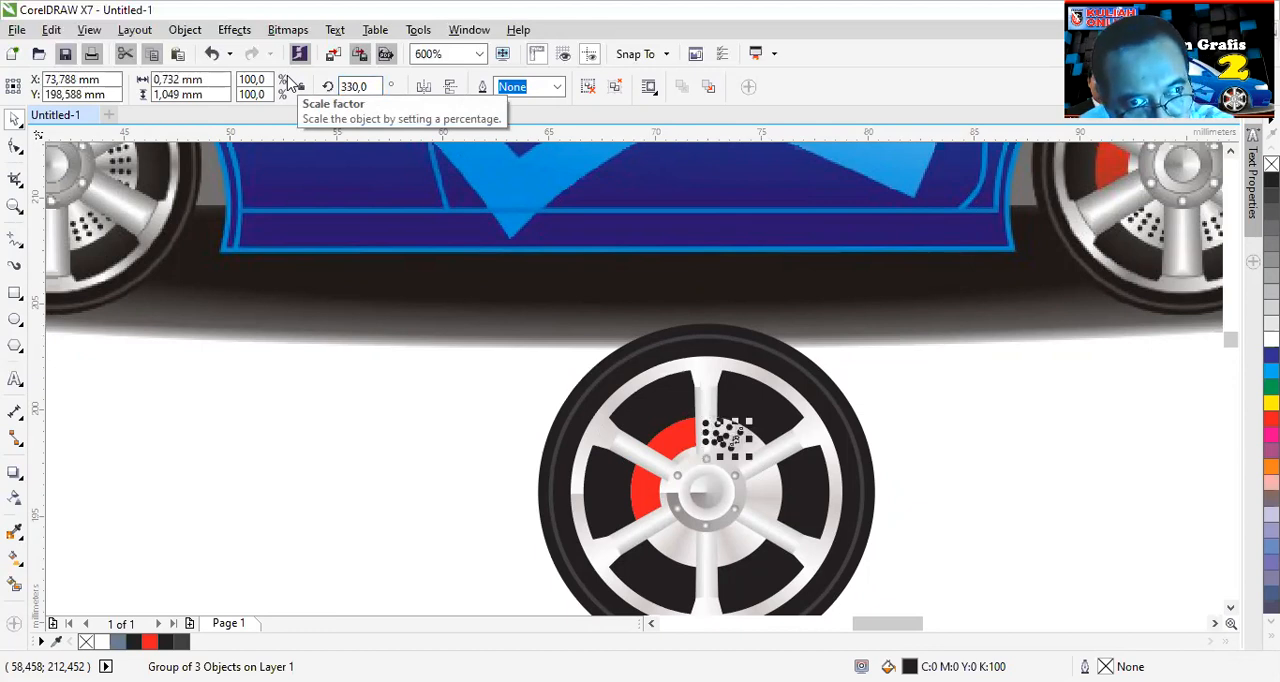
{"action": "key", "text": "ctrl+d"}
{"action": "key", "text": "ctrl+d"}
{"action": "key", "text": "ctrl+d"}
{"action": "key", "text": "ctrl+d"}
{"action": "key", "text": "ctrl+d"}
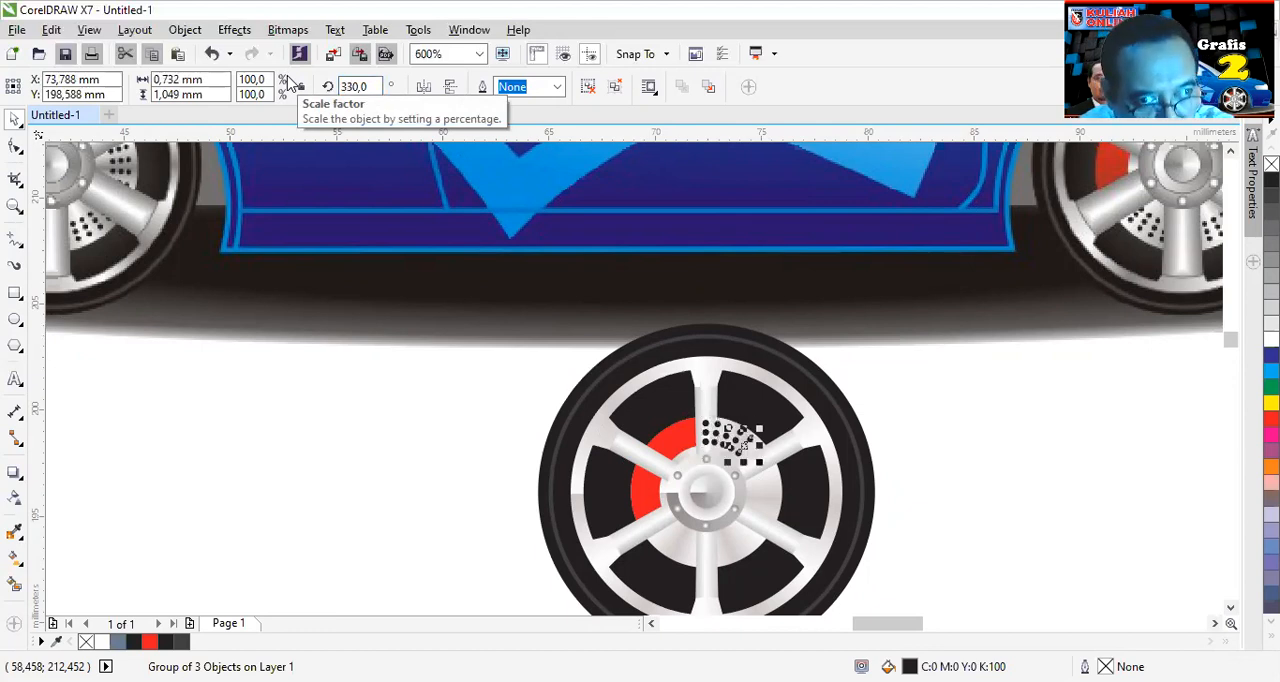
{"action": "key", "text": "ctrl+d"}
{"action": "key", "text": "ctrl+d"}
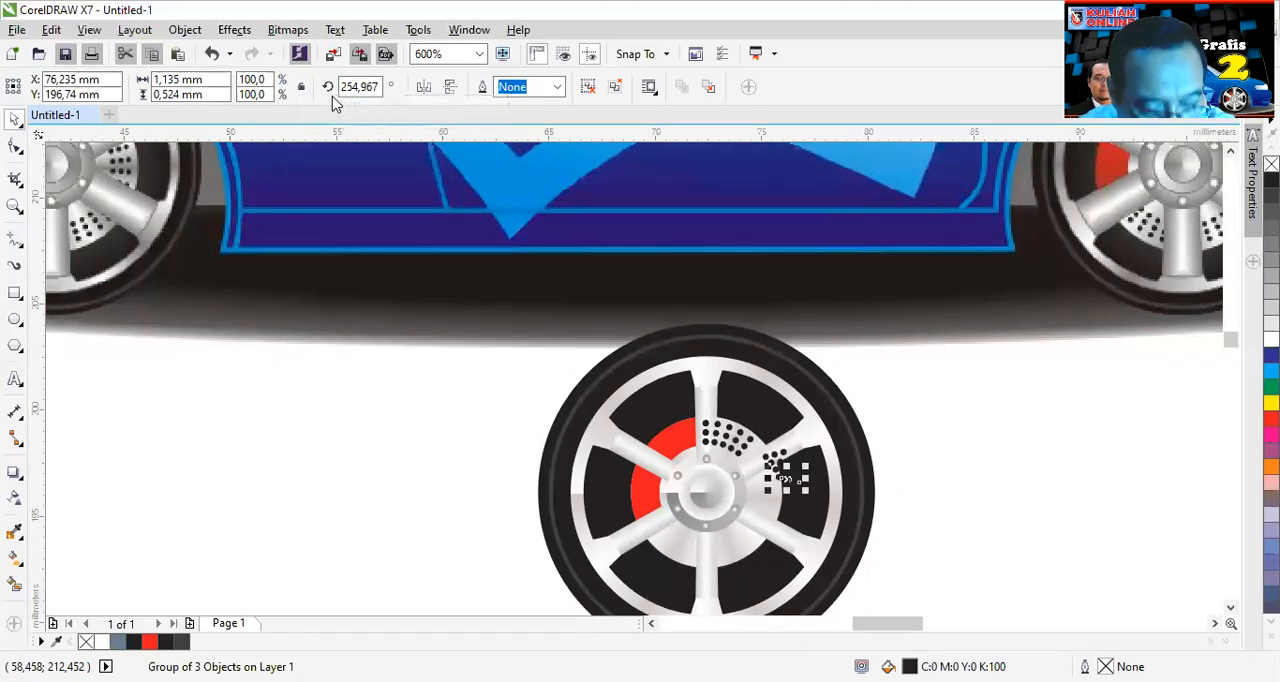
- Undo the clockwise duplicates and the -10° rotation of the pasted dot group
{"action": "key", "text": "ctrl+z"}
{"action": "key", "text": "ctrl+z"}
{"action": "key", "text": "ctrl+z"}
{"action": "key", "text": "ctrl+z"}
{"action": "key", "text": "ctrl+z"}
{"action": "key", "text": "ctrl+z"}
{"action": "key", "text": "ctrl+z"}
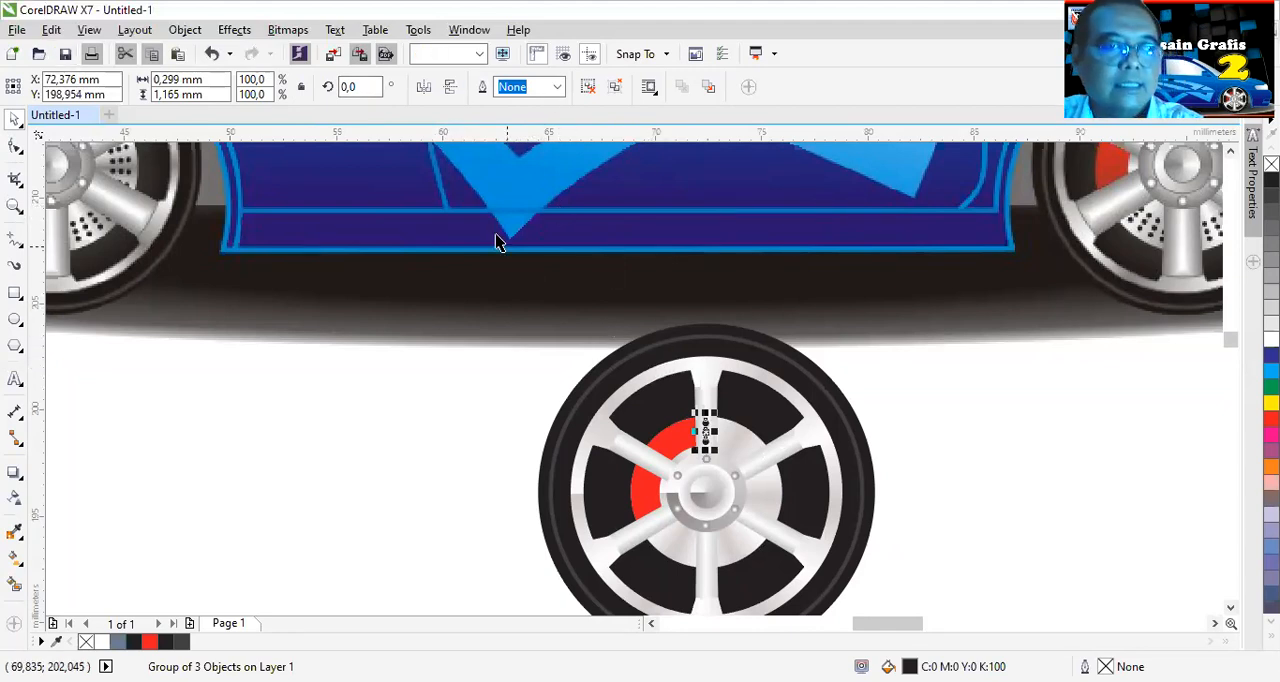
- Rotate the pasted dot group by 10° and duplicate it repeatedly counterclockwise over the red caliper
{"action": "left_click", "coordinate": [360, 86]}
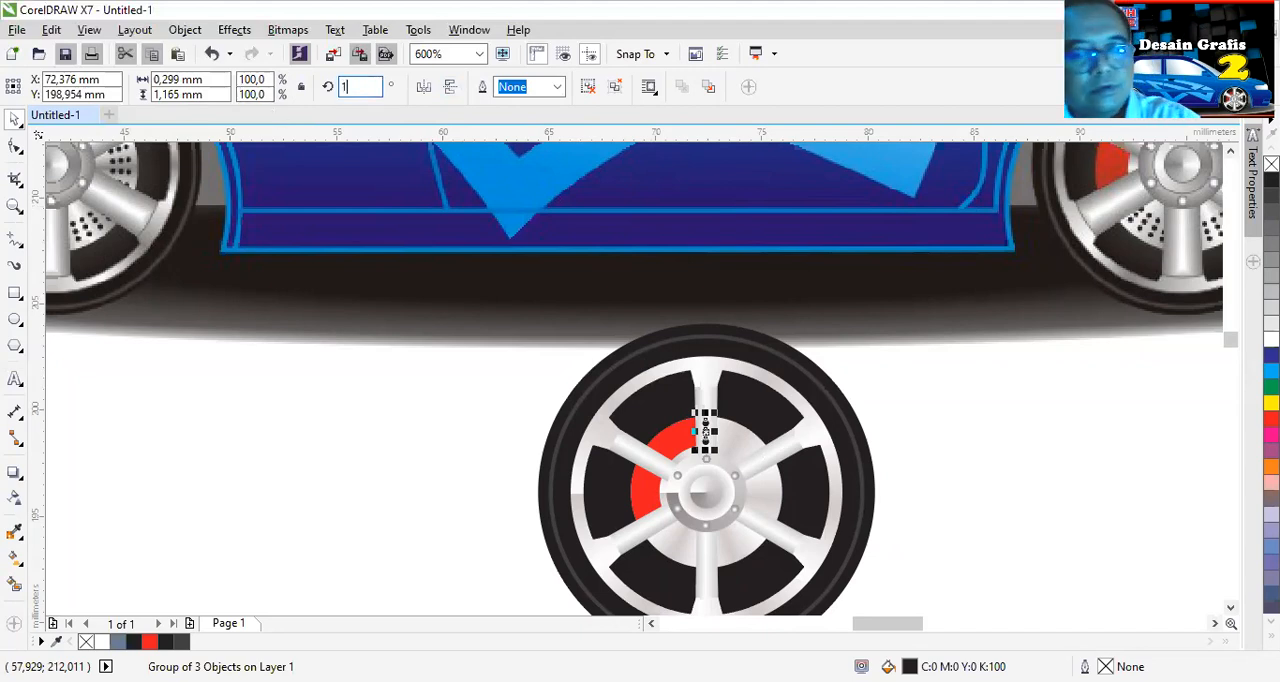
{"action": "key", "text": "Return"}
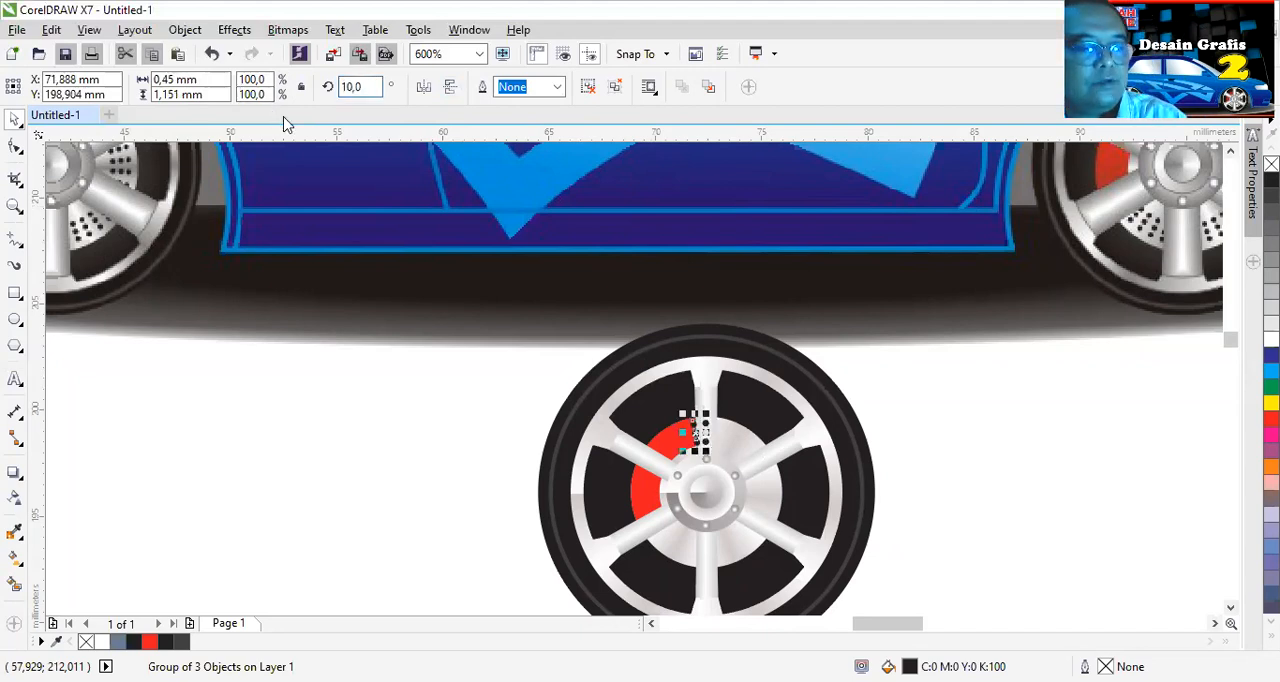
{"action": "key", "text": "ctrl+d"}
{"action": "key", "text": "ctrl+d"}
{"action": "key", "text": "ctrl+d"}
{"action": "key", "text": "ctrl+d"}
{"action": "key", "text": "ctrl+d"}
{"action": "key", "text": "ctrl+d"}
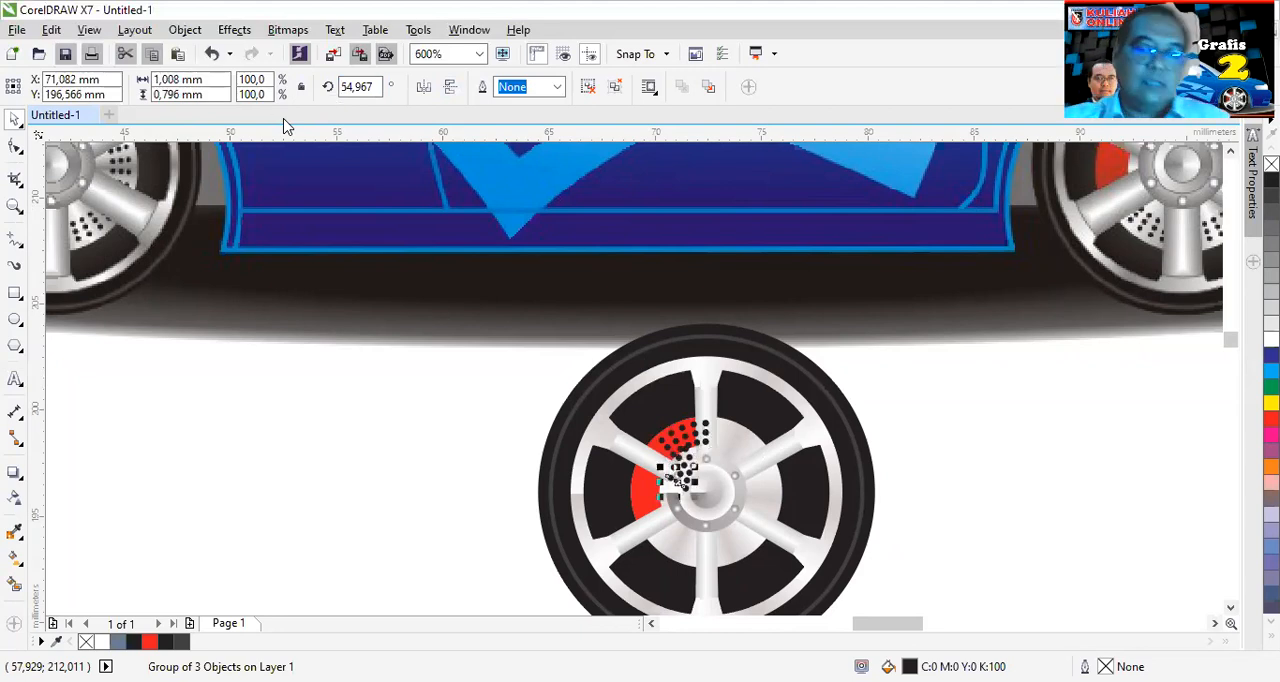
- Undo the last counterclockwise duplicates and delete the stray dot group beside the hub
{"action": "key", "text": "ctrl+z"}
{"action": "key", "text": "ctrl+z"}
{"action": "key", "text": "ctrl+z"}
{"action": "key", "text": "ctrl+z"}
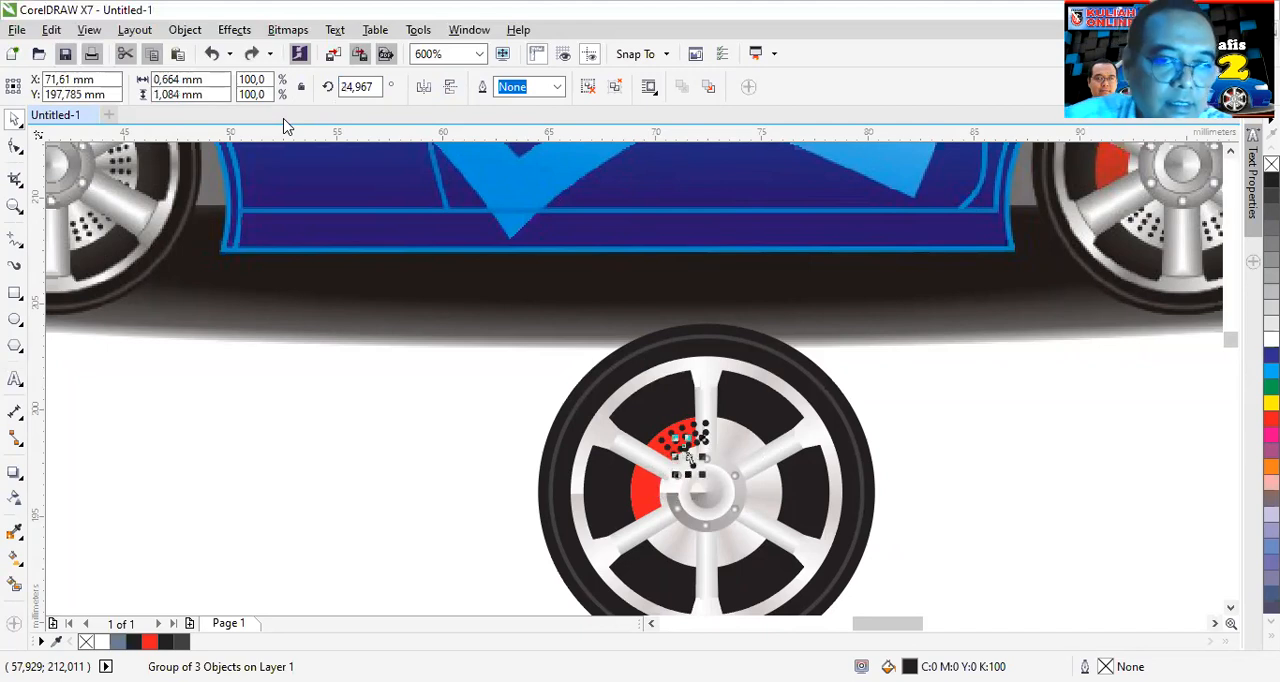
{"action": "scroll", "coordinate": [668, 458], "scroll_direction": "up", "scroll_amount": 2}
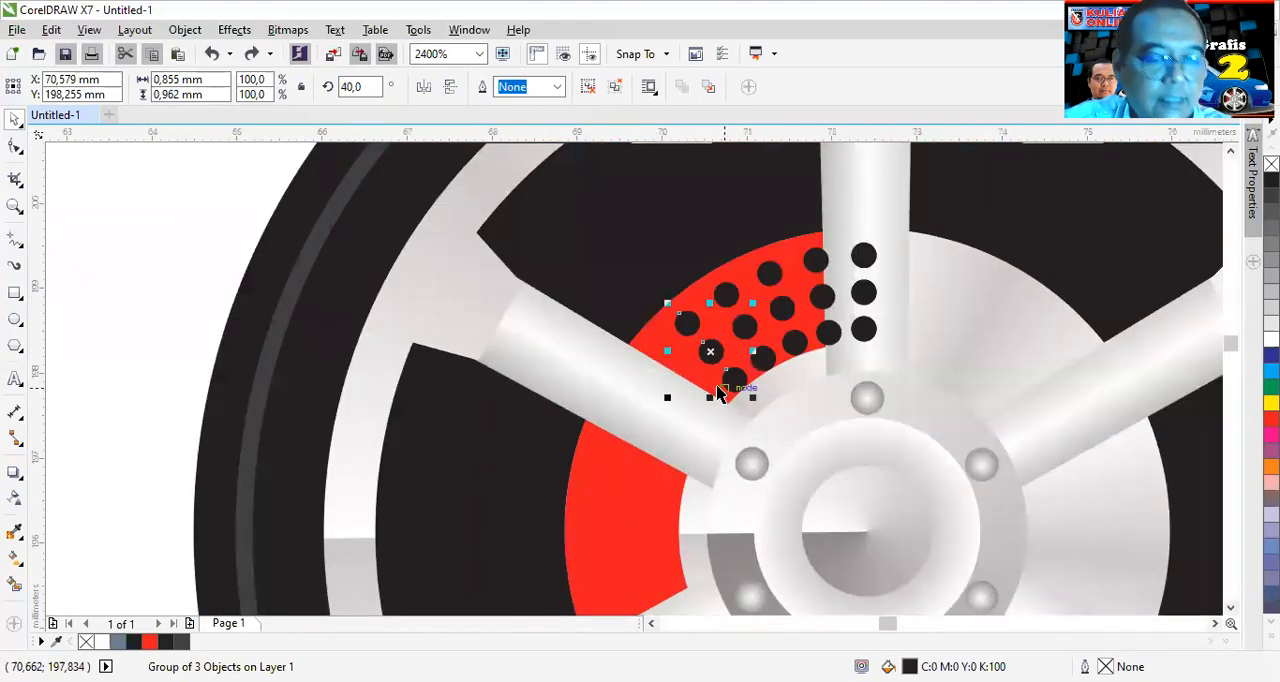
{"action": "key", "text": "ctrl+shift+z"}
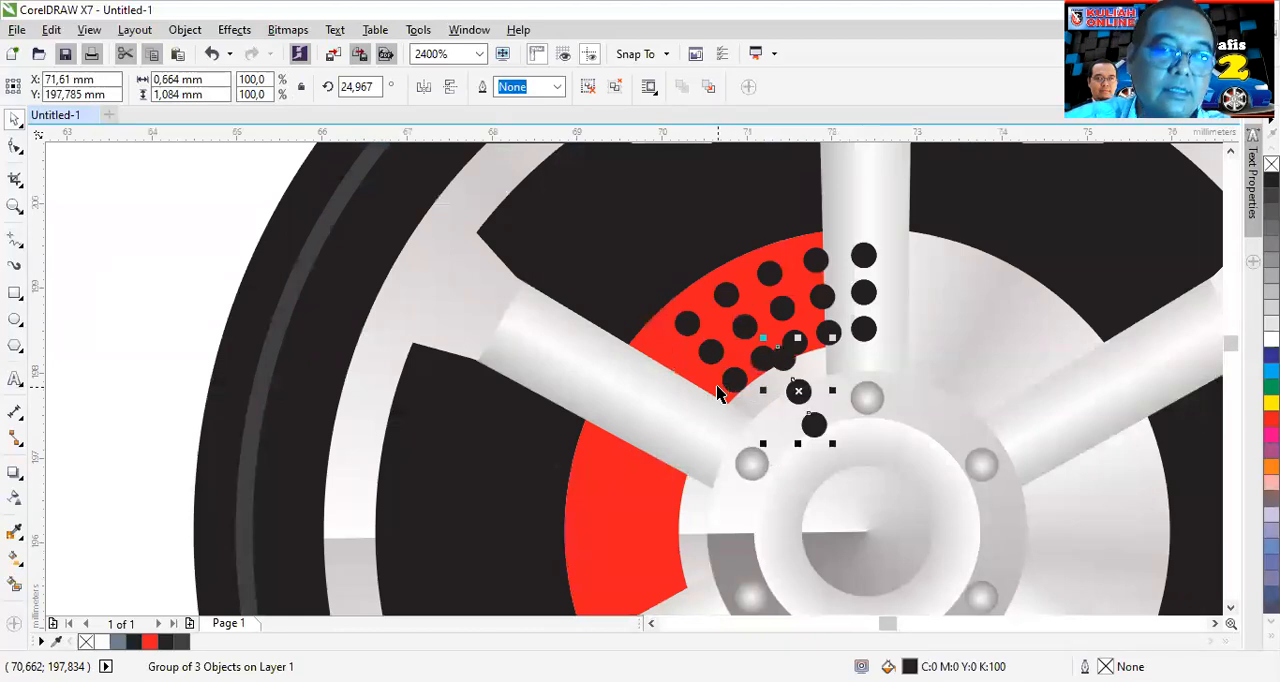
{"action": "key", "text": "Delete"}
- Delete the four rotated dot groups on the red caliper one after another, keeping the column on the upper spoke
{"action": "left_click", "coordinate": [690, 323]}
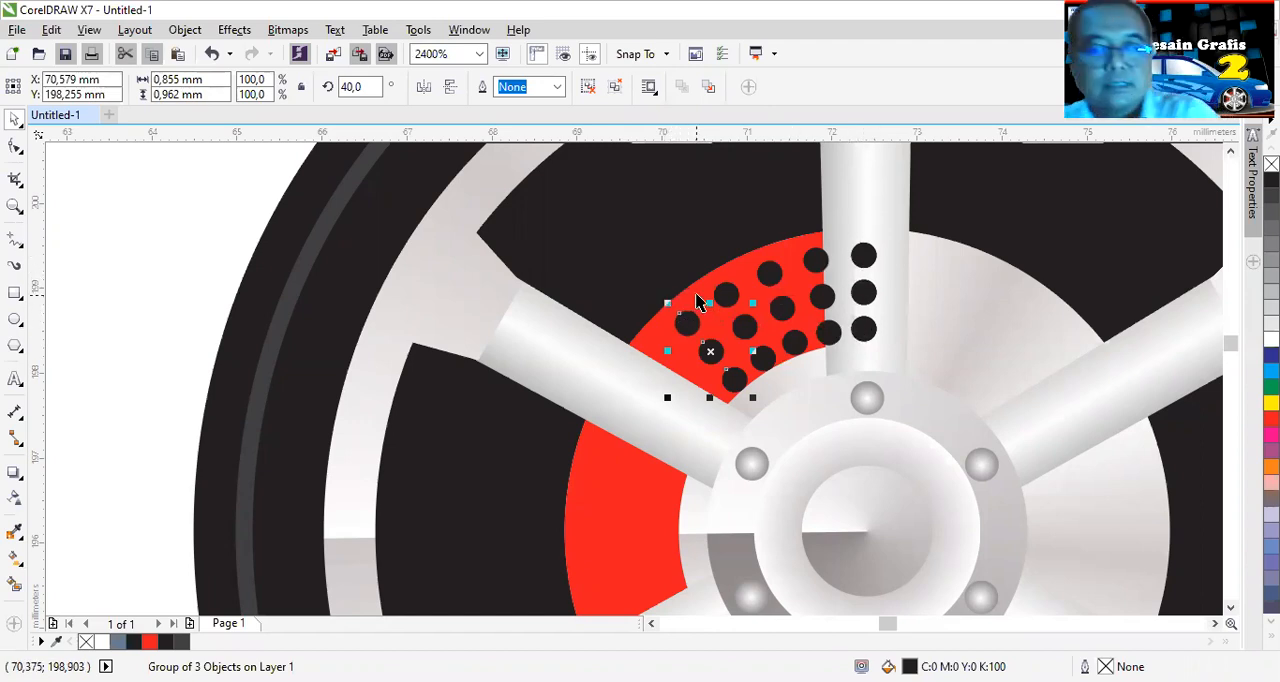
{"action": "key", "text": "Delete"}
{"action": "left_click", "coordinate": [729, 290]}
{"action": "key", "text": "Delete"}
{"action": "left_click", "coordinate": [772, 277]}
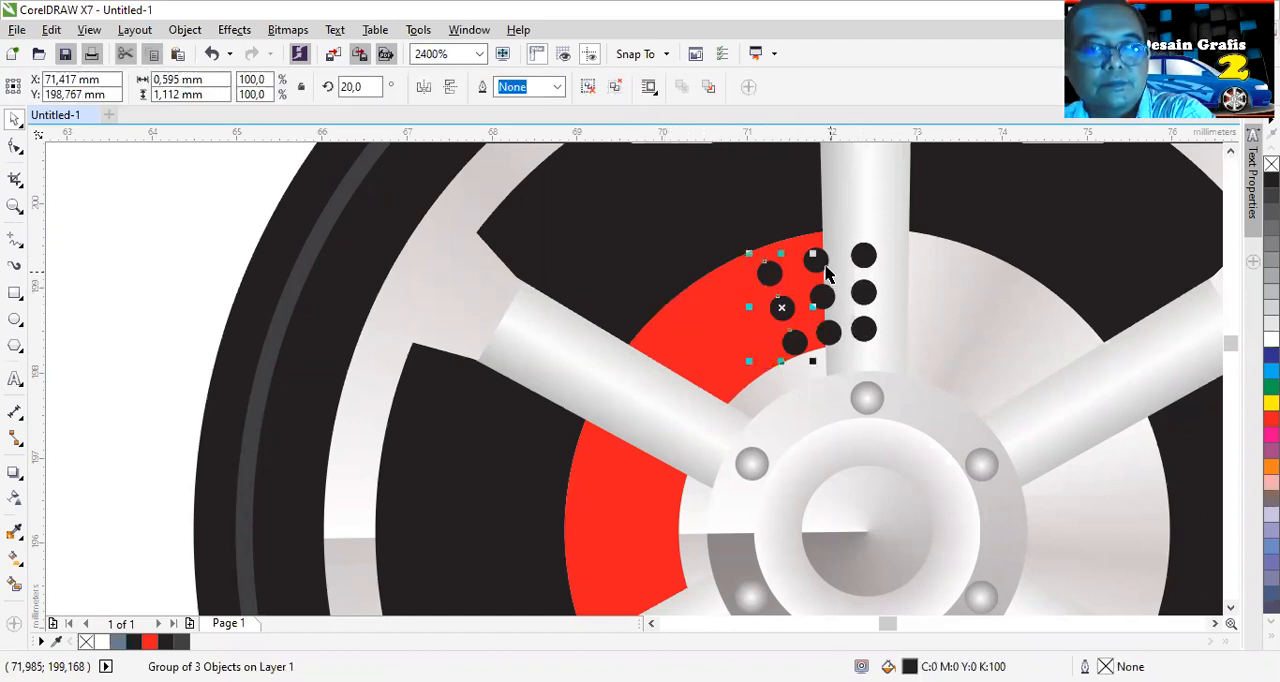
{"action": "key", "text": "Delete"}
{"action": "left_click", "coordinate": [818, 262]}
{"action": "key", "text": "Delete"}
- Create a copy of the upper-spoke dot group rotated by 10° about the hub centre
{"action": "left_click", "coordinate": [864, 258]}
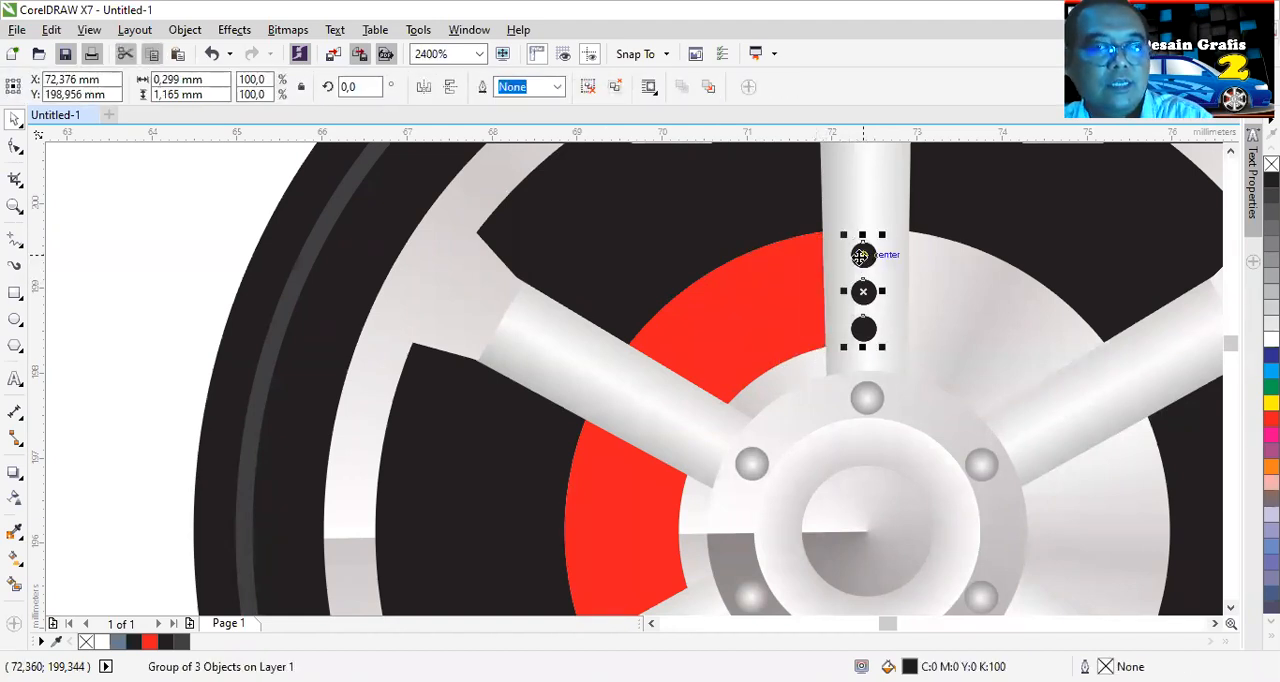
{"action": "left_click", "coordinate": [356, 88]}
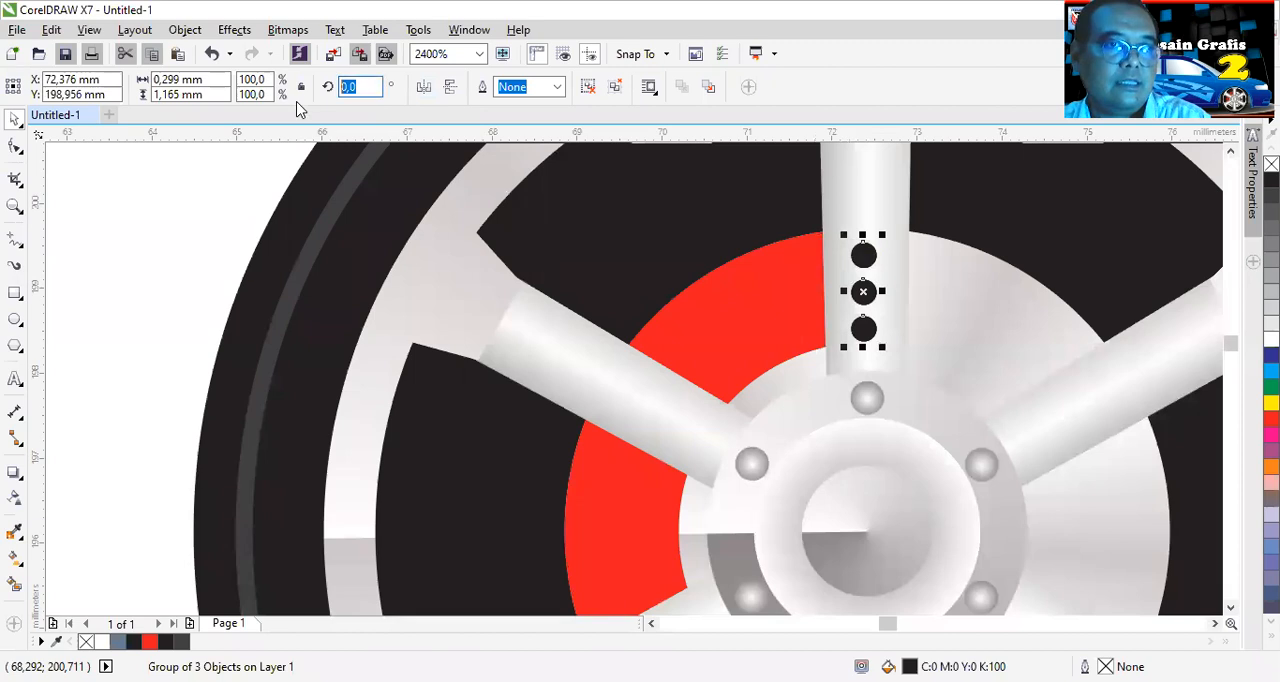
{"action": "type", "text": "10"}
{"action": "key", "text": "Return"}
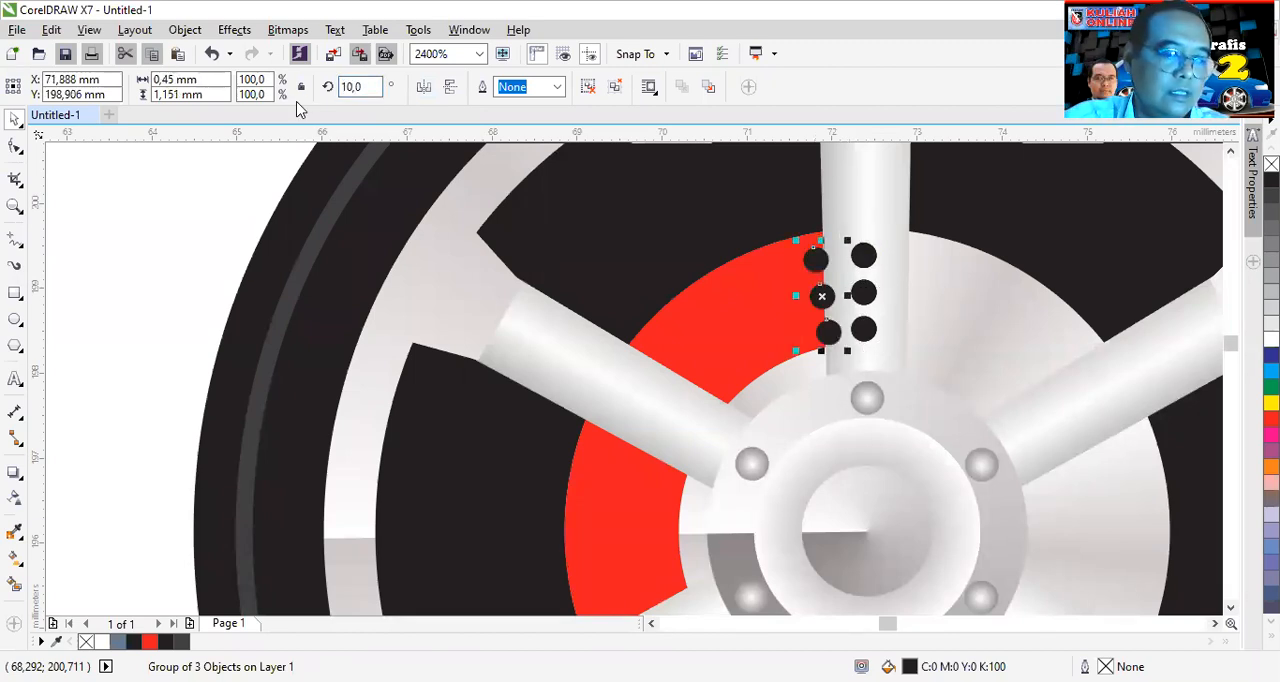
- Duplicate the rotated dot group repeatedly in 10° increments around the hub until the dots circle the whole brake disc
{"action": "key", "text": "ctrl+d"}
{"action": "key", "text": "ctrl+d"}
{"action": "key", "text": "ctrl+d"}
{"action": "key", "text": "ctrl+d"}
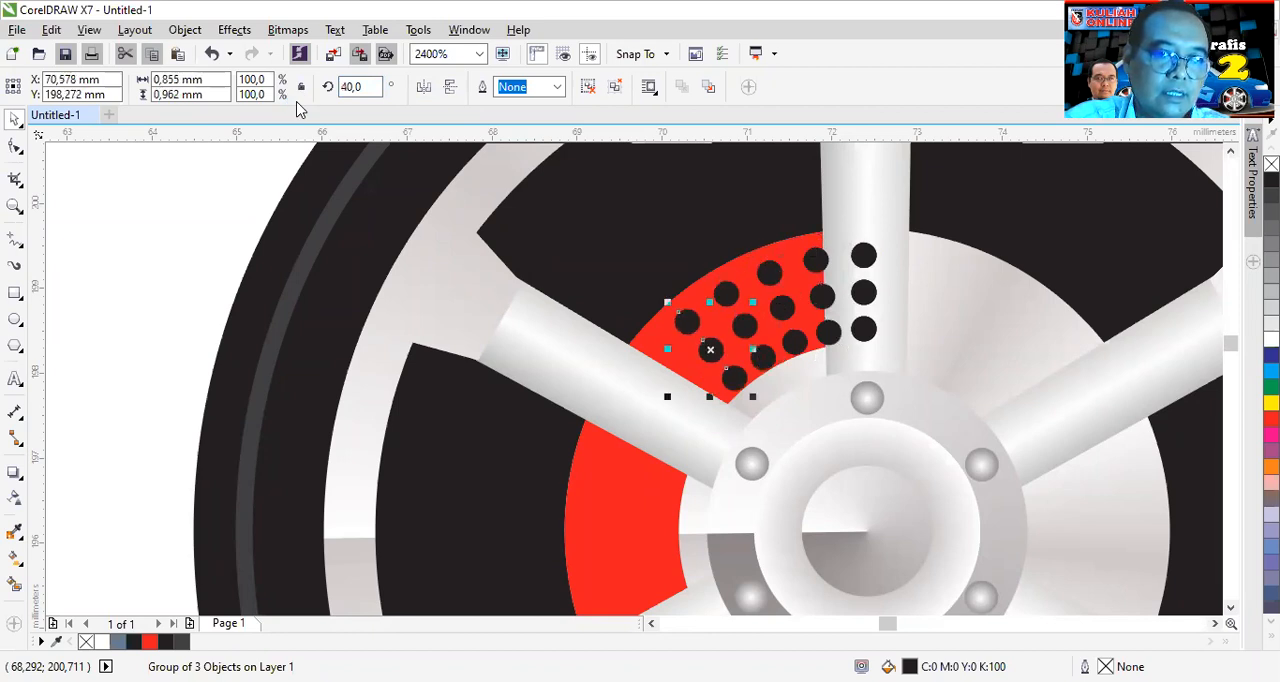
{"action": "key", "text": "ctrl+d"}
{"action": "key", "text": "ctrl+d"}
{"action": "key", "text": "ctrl+d"}
{"action": "key", "text": "ctrl+d"}
{"action": "key", "text": "ctrl+d"}
{"action": "key", "text": "ctrl+d"}
{"action": "key", "text": "ctrl+d"}
{"action": "key", "text": "ctrl+d"}
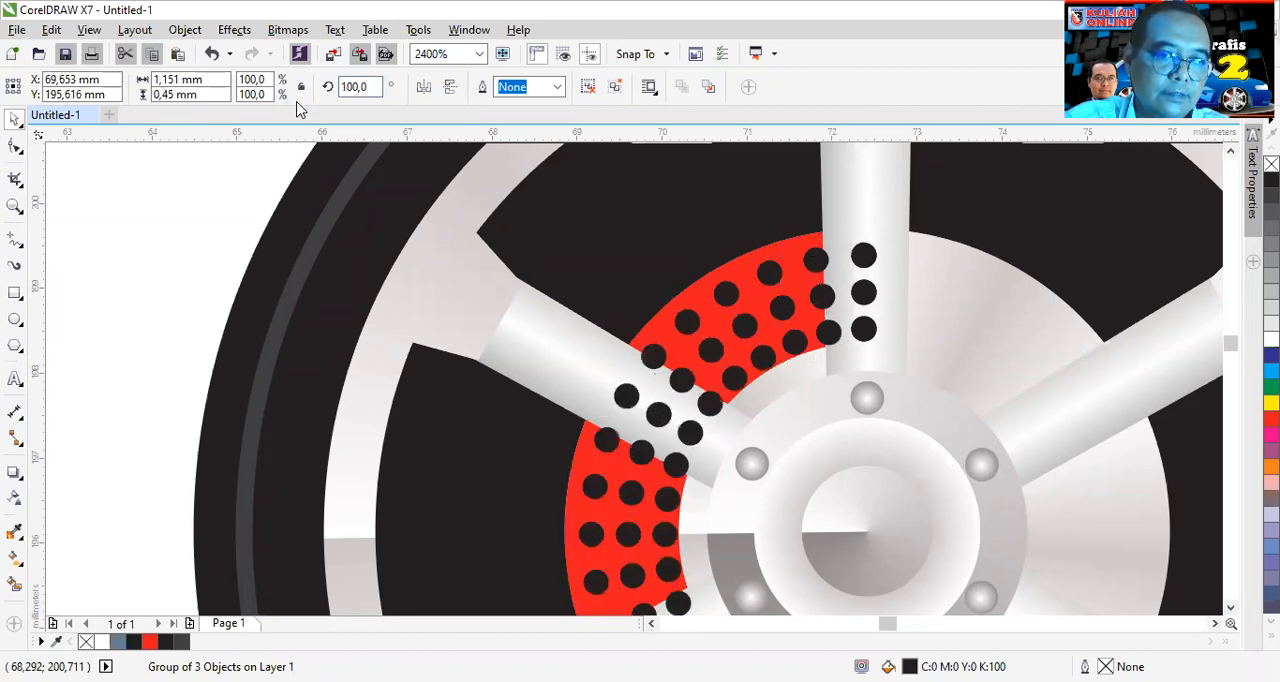
{"action": "key", "text": "ctrl+d"}
{"action": "key", "text": "ctrl+d"}
{"action": "key", "text": "ctrl+d"}
{"action": "key", "text": "ctrl+d"}
{"action": "key", "text": "ctrl+d"}
{"action": "key", "text": "ctrl+d"}
{"action": "key", "text": "ctrl+d"}
{"action": "key", "text": "ctrl+d"}
{"action": "key", "text": "ctrl+d"}
{"action": "key", "text": "ctrl+d"}
{"action": "key", "text": "ctrl+d"}
{"action": "key", "text": "ctrl+d"}
{"action": "key", "text": "ctrl+d"}
{"action": "key", "text": "ctrl+d"}
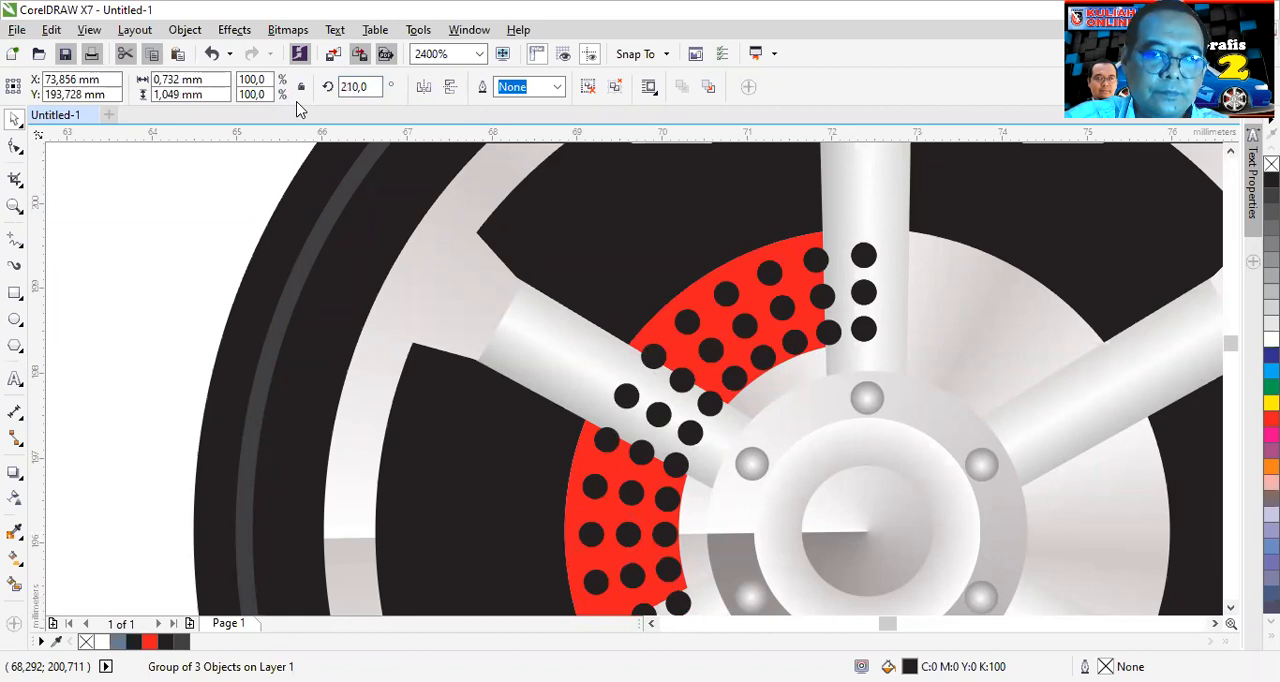
{"action": "key", "text": "ctrl+d"}
{"action": "key", "text": "ctrl+d"}
{"action": "key", "text": "ctrl+d"}
{"action": "key", "text": "ctrl+d"}
{"action": "key", "text": "ctrl+d"}
{"action": "key", "text": "ctrl+d"}
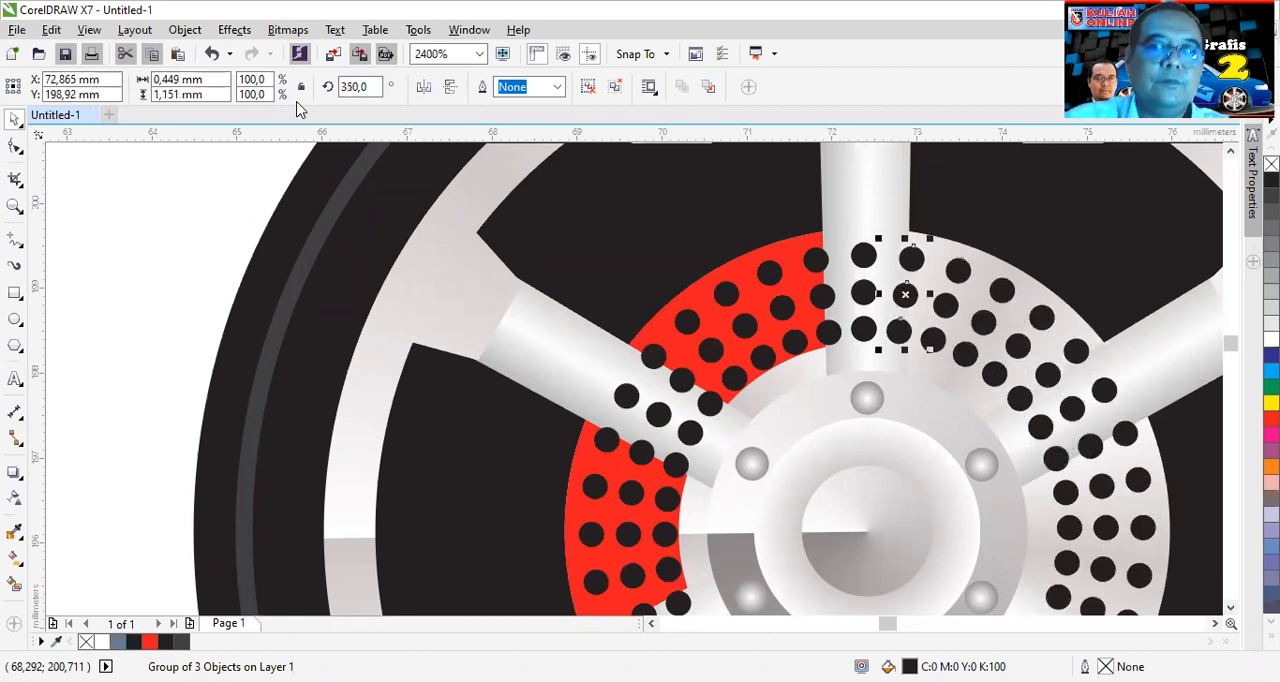
- Delete the extra dot group on the upper spoke and the dot groups on the red caliper's upper section
{"action": "scroll", "coordinate": [830, 490], "scroll_direction": "down", "scroll_amount": 2}
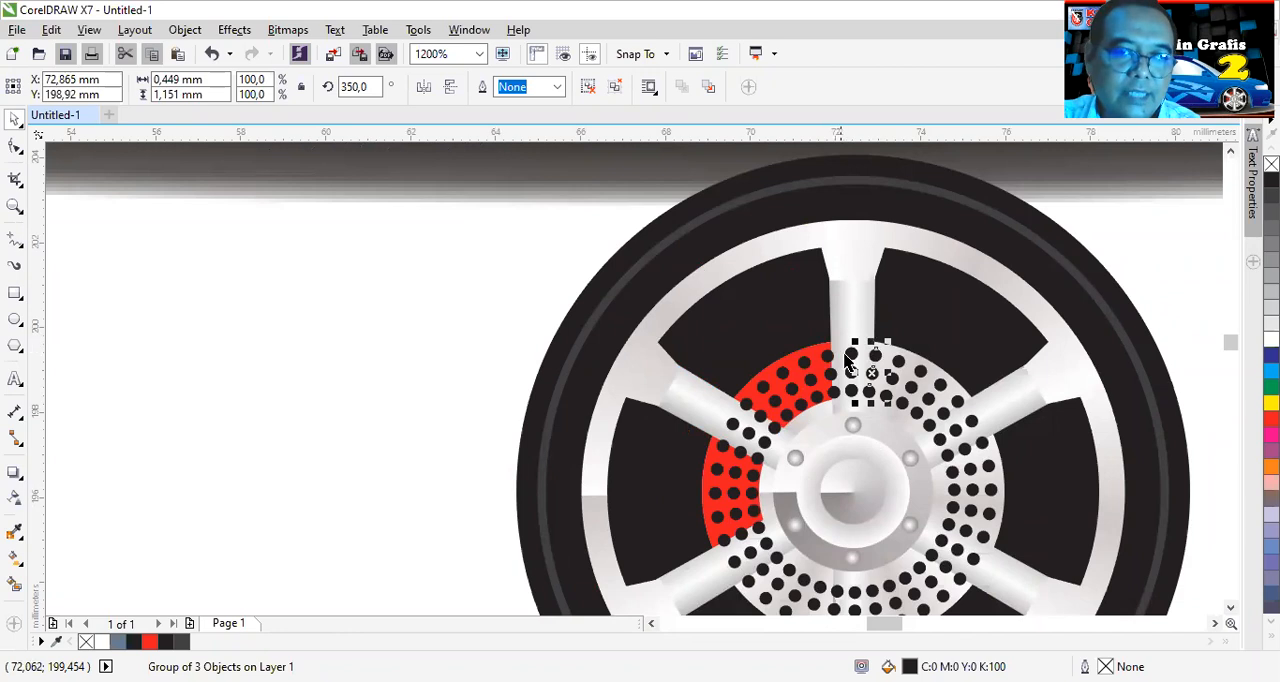
{"action": "key", "text": "ctrl+z"}
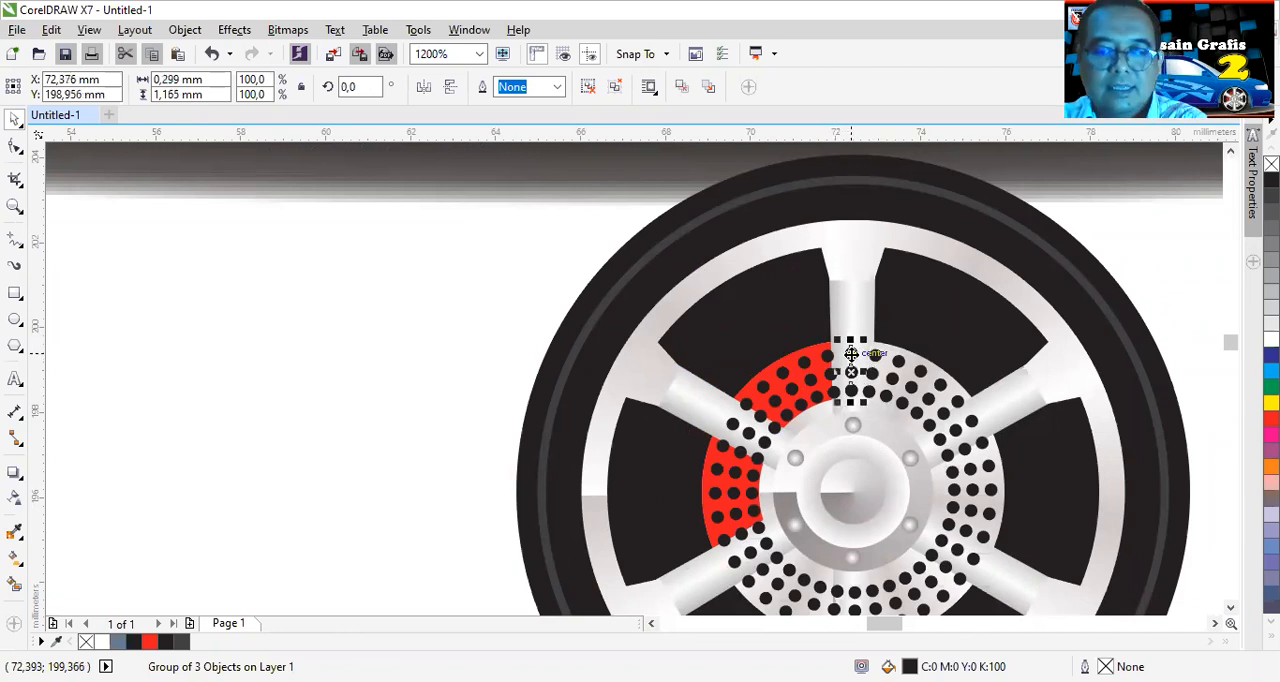
{"action": "key", "text": "Delete"}
{"action": "left_click", "coordinate": [830, 358]}
{"action": "key", "text": "Delete"}
{"action": "left_click", "coordinate": [810, 370]}
{"action": "key", "text": "Delete"}
{"action": "left_click", "coordinate": [788, 376]}
{"action": "key", "text": "Delete"}
{"action": "left_click", "coordinate": [765, 387]}
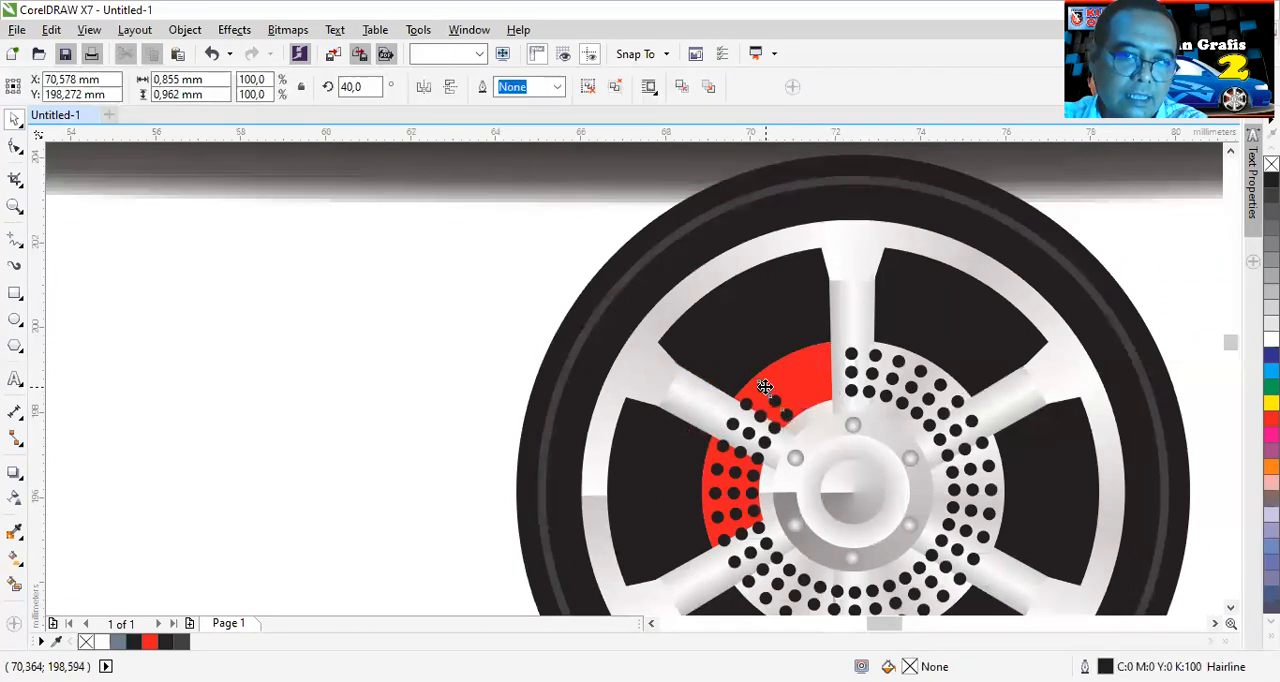
{"action": "key", "text": "Delete"}
- Delete the dot groups over the upper-left spoke and the lower section of the red caliper
{"action": "left_click", "coordinate": [748, 404]}
{"action": "key", "text": "Delete"}
{"action": "left_click", "coordinate": [733, 424]}
{"action": "key", "text": "Delete"}
{"action": "left_click", "coordinate": [728, 452]}
{"action": "key", "text": "Delete"}
{"action": "left_click", "coordinate": [724, 472]}
{"action": "key", "text": "Delete"}
{"action": "left_click", "coordinate": [720, 501]}
{"action": "left_click", "coordinate": [720, 501]}
{"action": "left_click", "coordinate": [720, 497]}
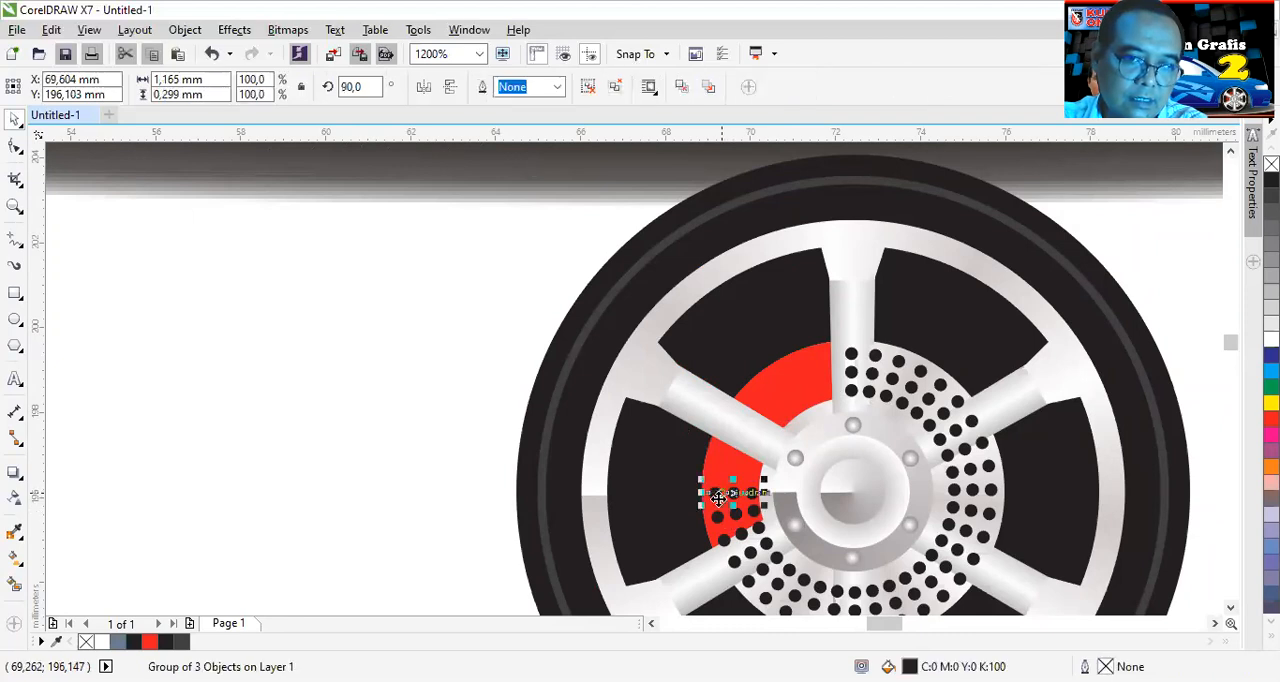
{"action": "key", "text": "Delete"}
{"action": "left_click", "coordinate": [716, 516]}
{"action": "key", "text": "Delete"}
- Delete the dot groups lying over the lower-left and lower-right spokes
{"action": "left_click", "coordinate": [733, 540]}
{"action": "key", "text": "Delete"}
{"action": "left_click", "coordinate": [735, 562]}
{"action": "key", "text": "Delete"}
{"action": "left_click", "coordinate": [757, 571]}
{"action": "key", "text": "Delete"}
{"action": "key", "text": "Delete"}
{"action": "left_click", "coordinate": [943, 605]}
- Delete the dot groups overlapping the upper-right, top and bottom spokes, leaving holes only on the exposed brake disc
{"action": "key", "text": "Delete"}
{"action": "scroll", "coordinate": [918, 605], "scroll_direction": "down", "scroll_amount": 3}
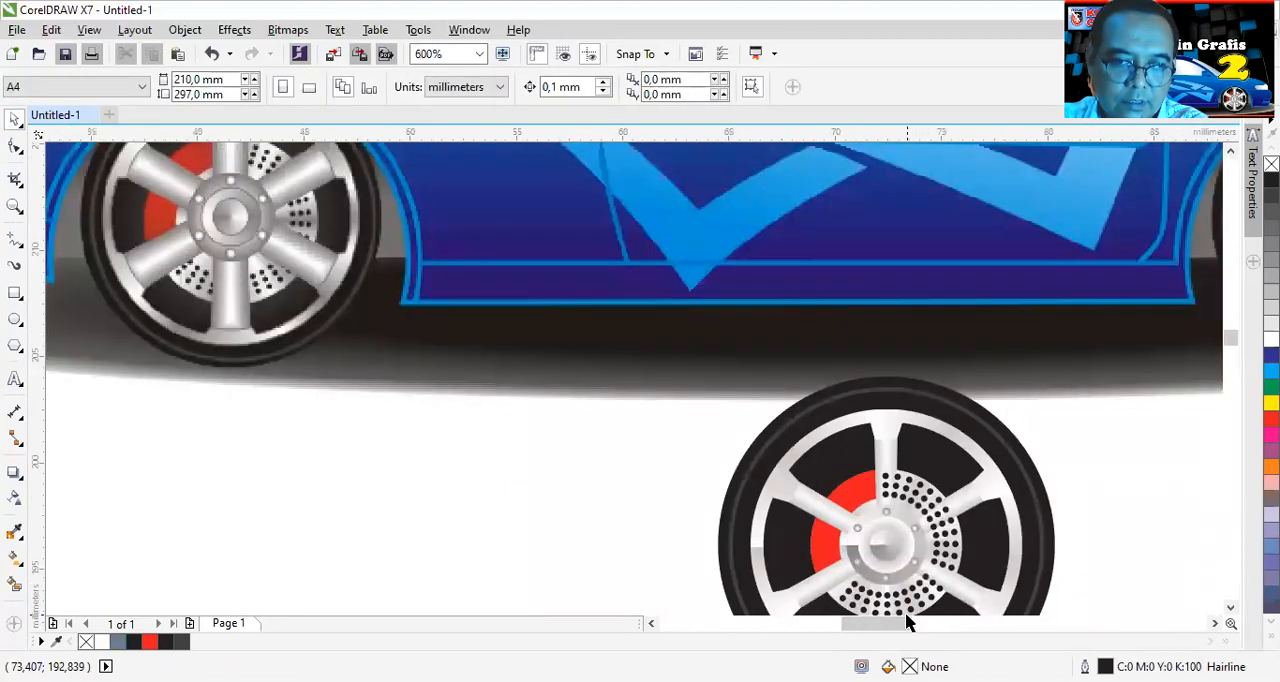
{"action": "scroll", "coordinate": [905, 612], "scroll_direction": "up", "scroll_amount": 3}
{"action": "left_click", "coordinate": [976, 413]}
{"action": "key", "text": "Delete"}
{"action": "left_click", "coordinate": [866, 343]}
{"action": "key", "text": "Delete"}
{"action": "scroll", "coordinate": [1000, 540], "scroll_direction": "down", "scroll_amount": 6}
{"action": "scroll", "coordinate": [988, 566], "scroll_direction": "up", "scroll_amount": 4}
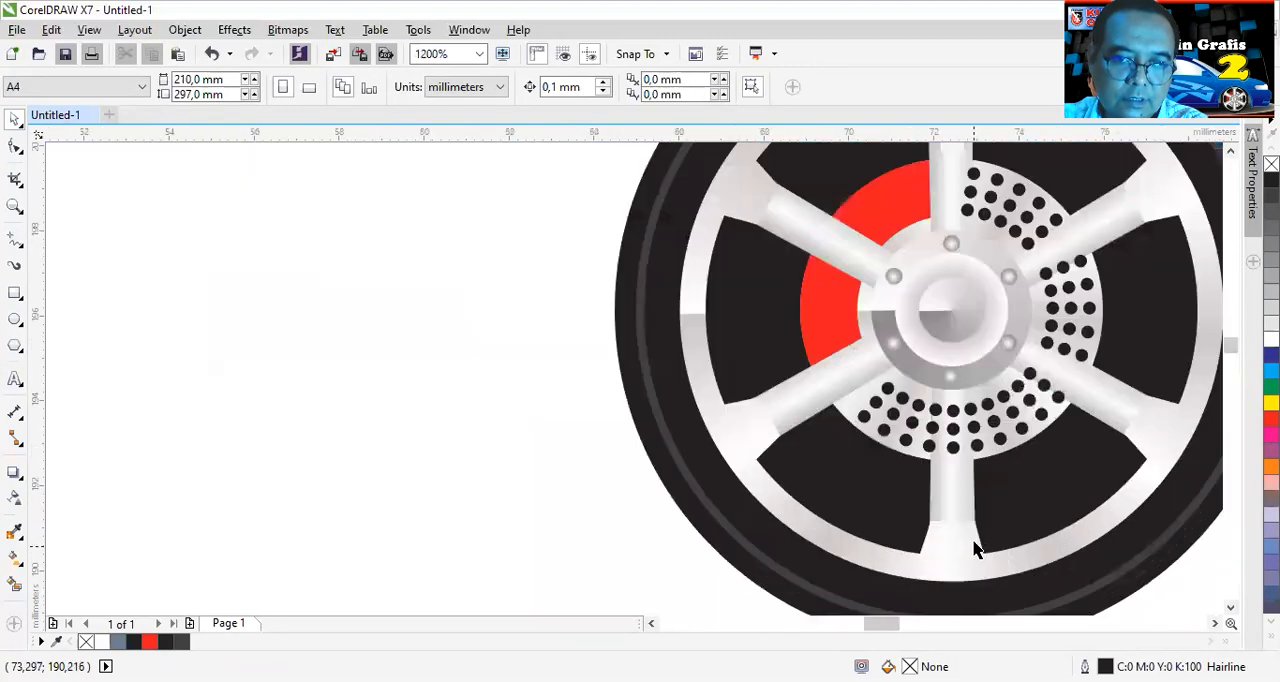
{"action": "left_click", "coordinate": [953, 462]}
{"action": "key", "text": "Delete"}
- Select all parts of the new wheel below the car and group them into one object
{"action": "scroll", "coordinate": [1023, 445], "scroll_direction": "down", "scroll_amount": 1}
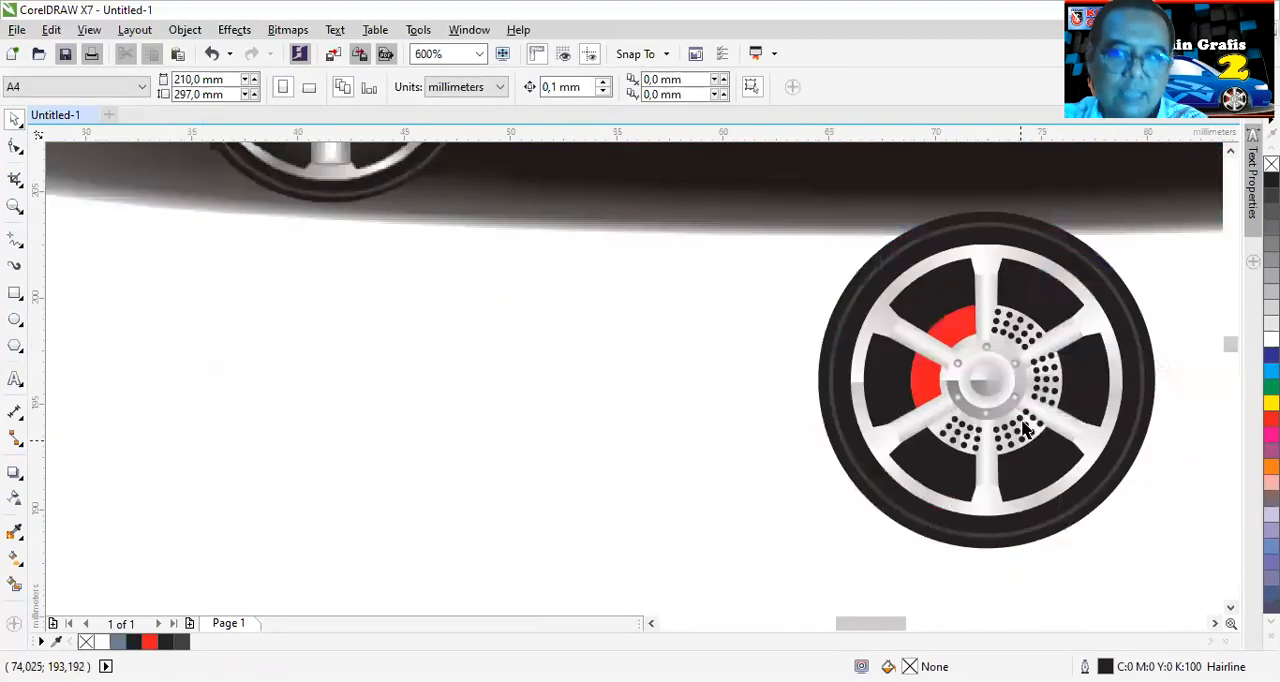
{"action": "scroll", "coordinate": [1024, 410], "scroll_direction": "down", "scroll_amount": 1}
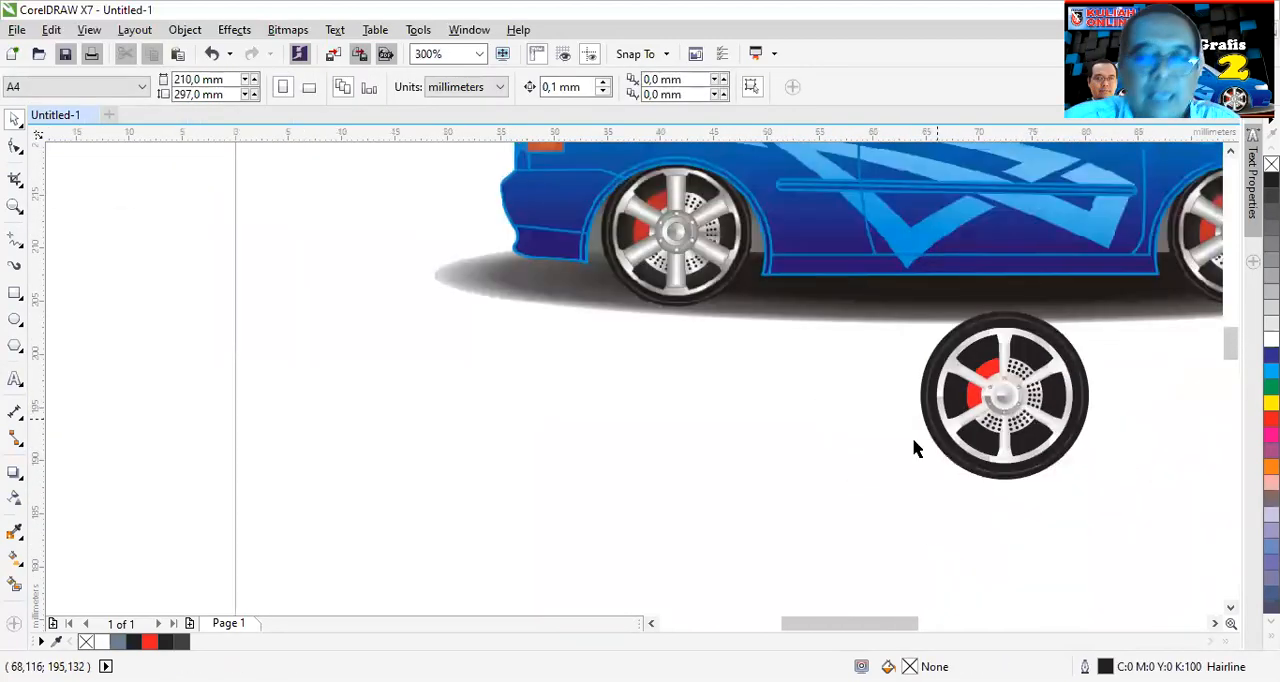
{"action": "left_click_drag", "start_coordinate": [1116, 537], "coordinate": [1114, 297]}
{"action": "left_click_drag", "start_coordinate": [825, 555], "coordinate": [1146, 288]}
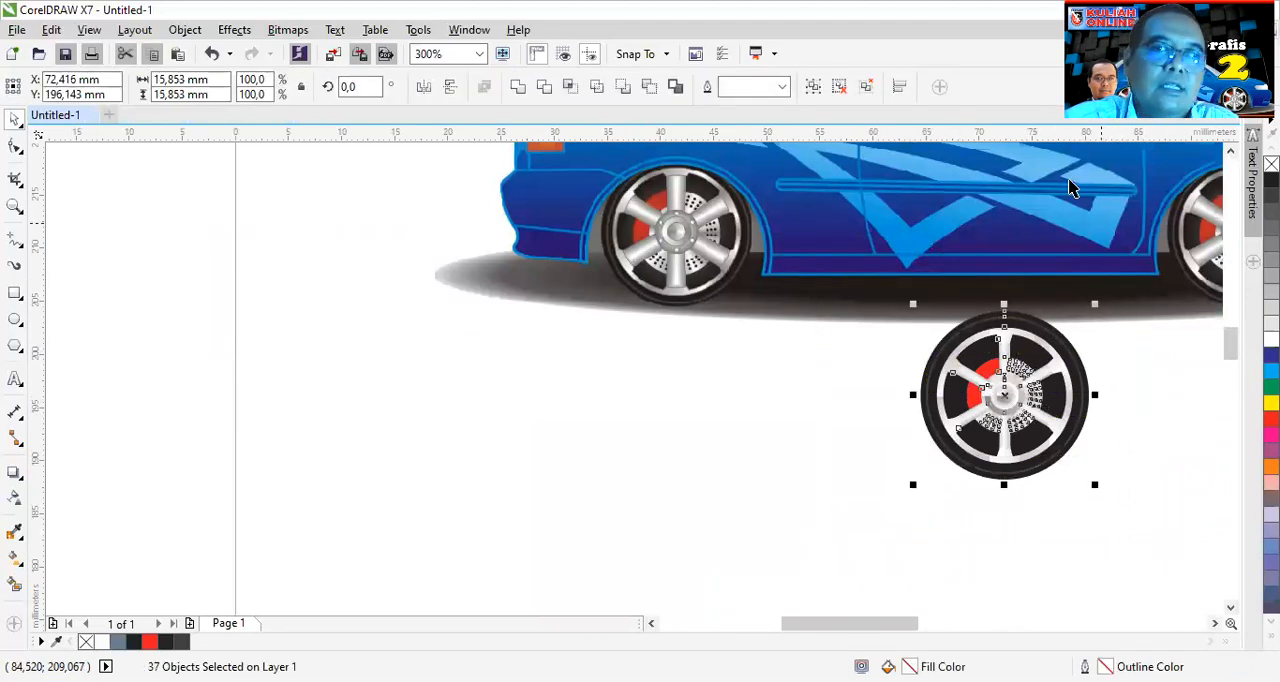
{"action": "left_click", "coordinate": [813, 87]}
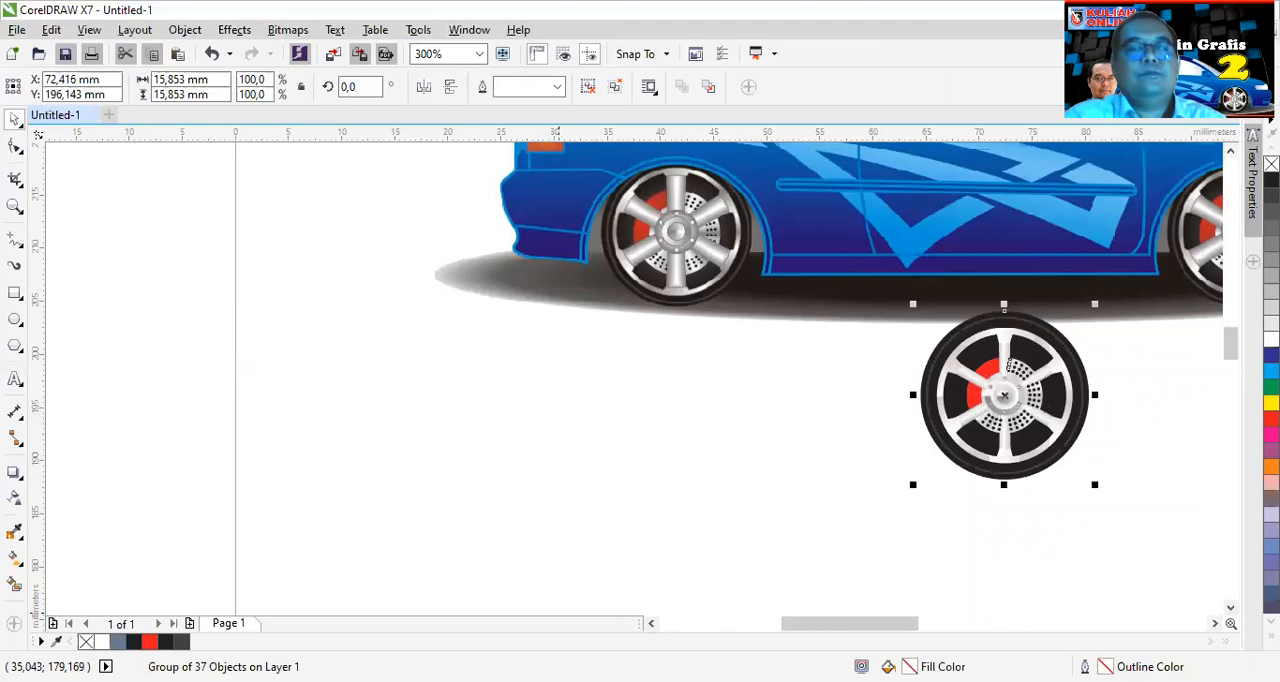
- Move the grouped wheel to the empty area beneath the car's rear half, at about X 52.6 mm, Y 185.9 mm
{"action": "scroll", "coordinate": [1090, 412], "scroll_direction": "down", "scroll_amount": 2}
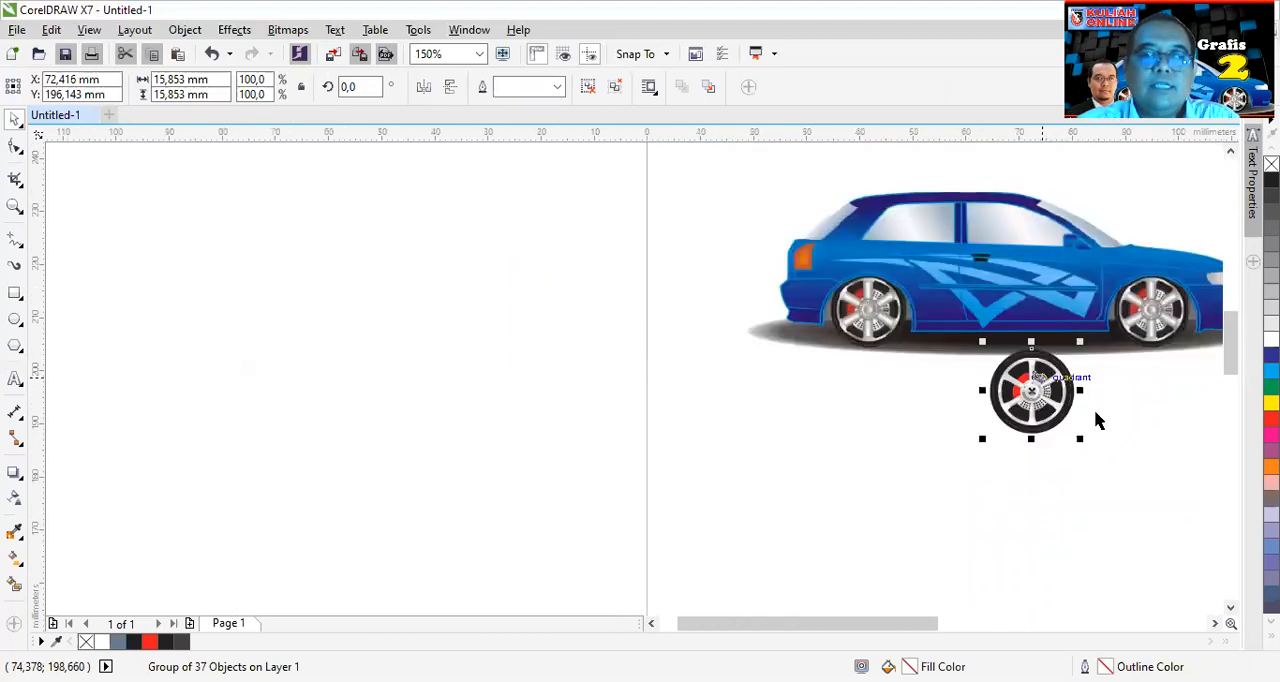
{"action": "left_click", "coordinate": [1215, 624]}
{"action": "left_click", "coordinate": [1215, 624]}
{"action": "left_click", "coordinate": [1215, 624]}
{"action": "left_click", "coordinate": [857, 458]}
{"action": "left_click_drag", "start_coordinate": [678, 393], "coordinate": [571, 443]}
{"action": "scroll", "coordinate": [573, 447], "scroll_direction": "up", "scroll_amount": 2}
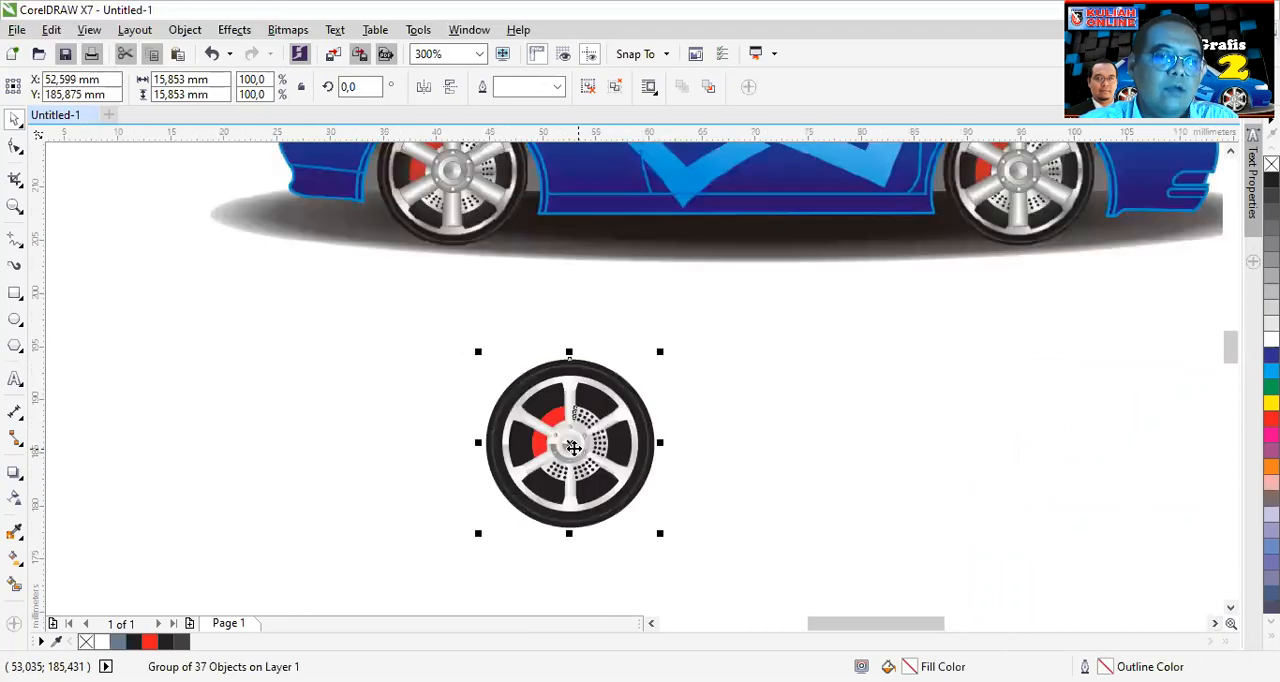
{"action": "scroll", "coordinate": [573, 446], "scroll_direction": "up", "scroll_amount": 1}
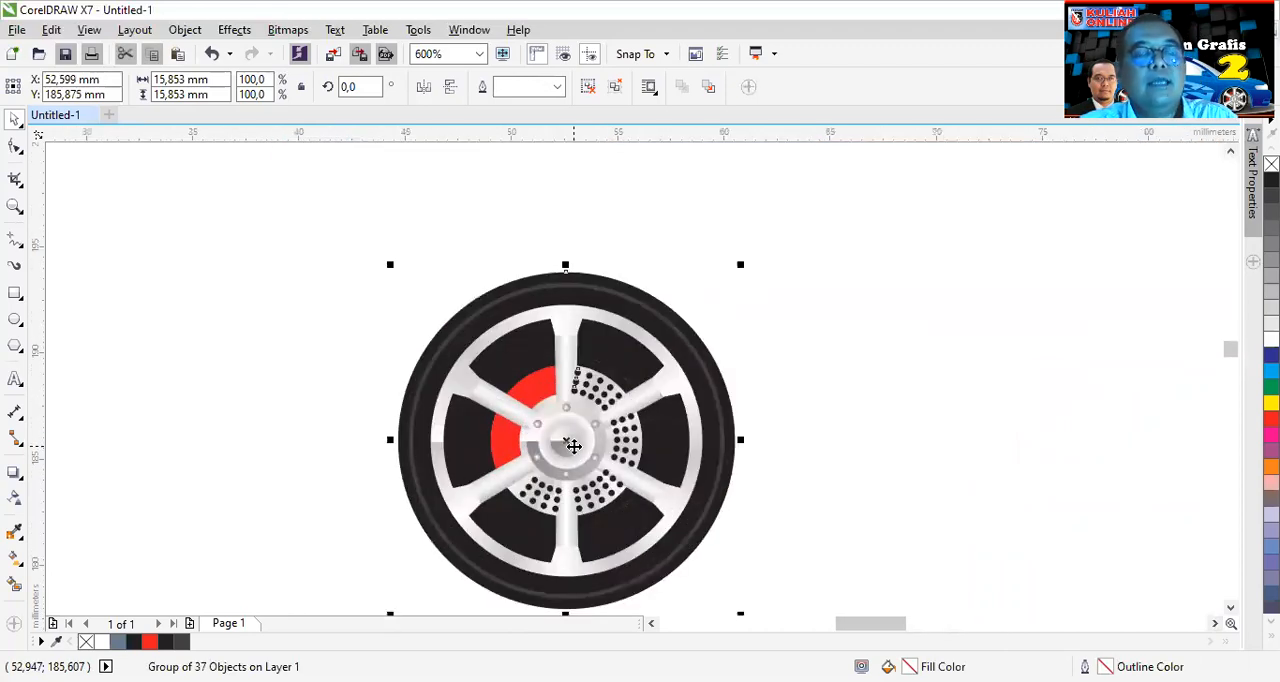
{"action": "scroll", "coordinate": [573, 446], "scroll_direction": "down", "scroll_amount": 1}
{"action": "scroll", "coordinate": [573, 446], "scroll_direction": "down", "scroll_amount": 1}
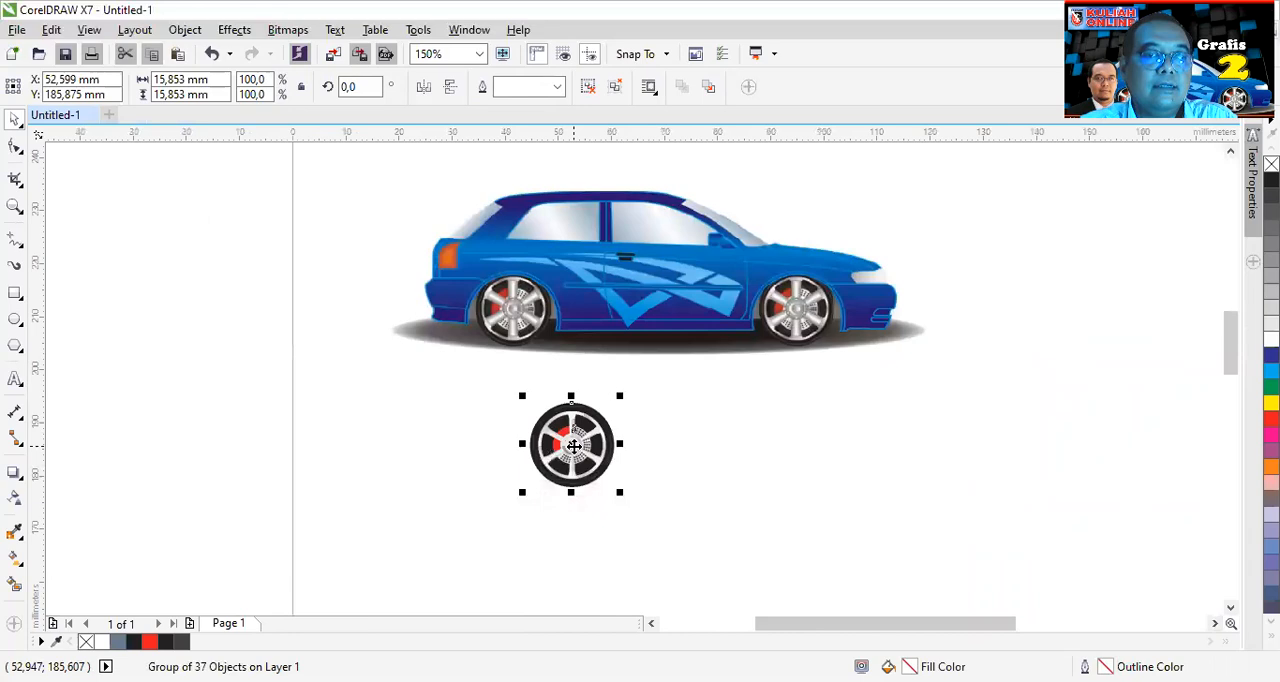
- Place the grouped wheel over the car's rear and front wheels, with the front one at about X 94.7 mm, Y 209.8 mm
{"action": "left_click_drag", "start_coordinate": [573, 446], "coordinate": [821, 300]}
{"action": "scroll", "coordinate": [770, 325], "scroll_direction": "up", "scroll_amount": 2}
{"action": "scroll", "coordinate": [771, 327], "scroll_direction": "up", "scroll_amount": 1}
{"action": "scroll", "coordinate": [770, 327], "scroll_direction": "down", "scroll_amount": 2}
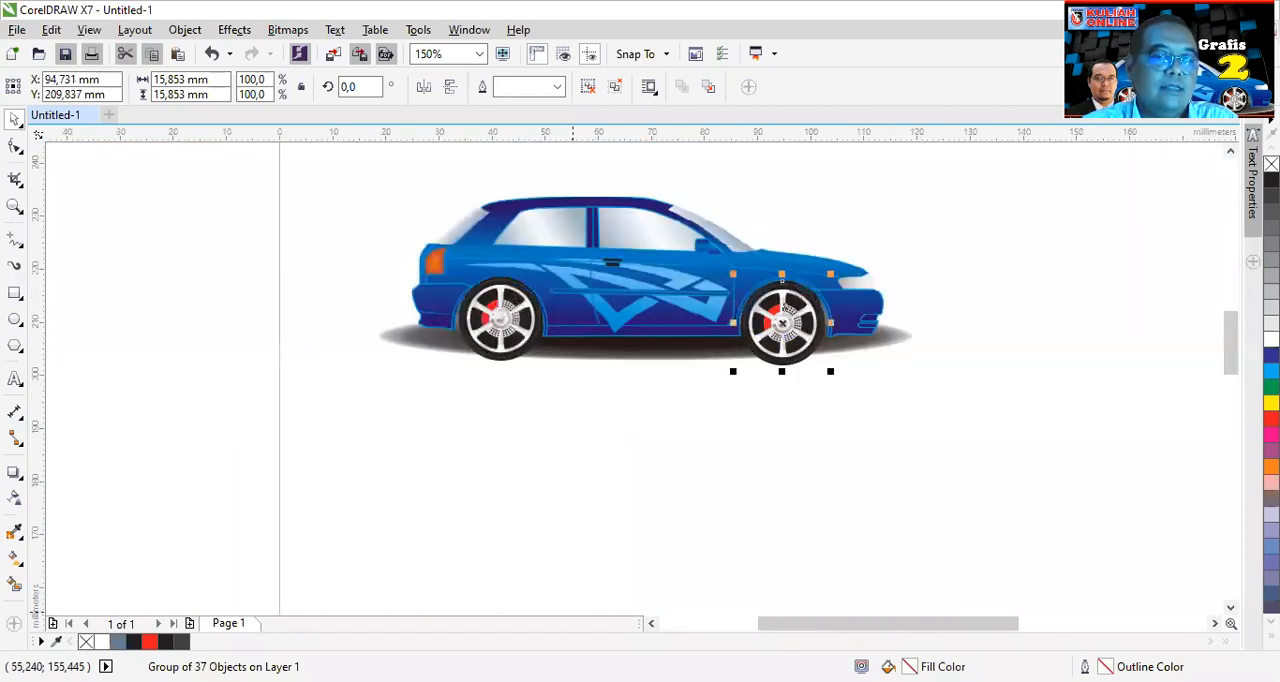
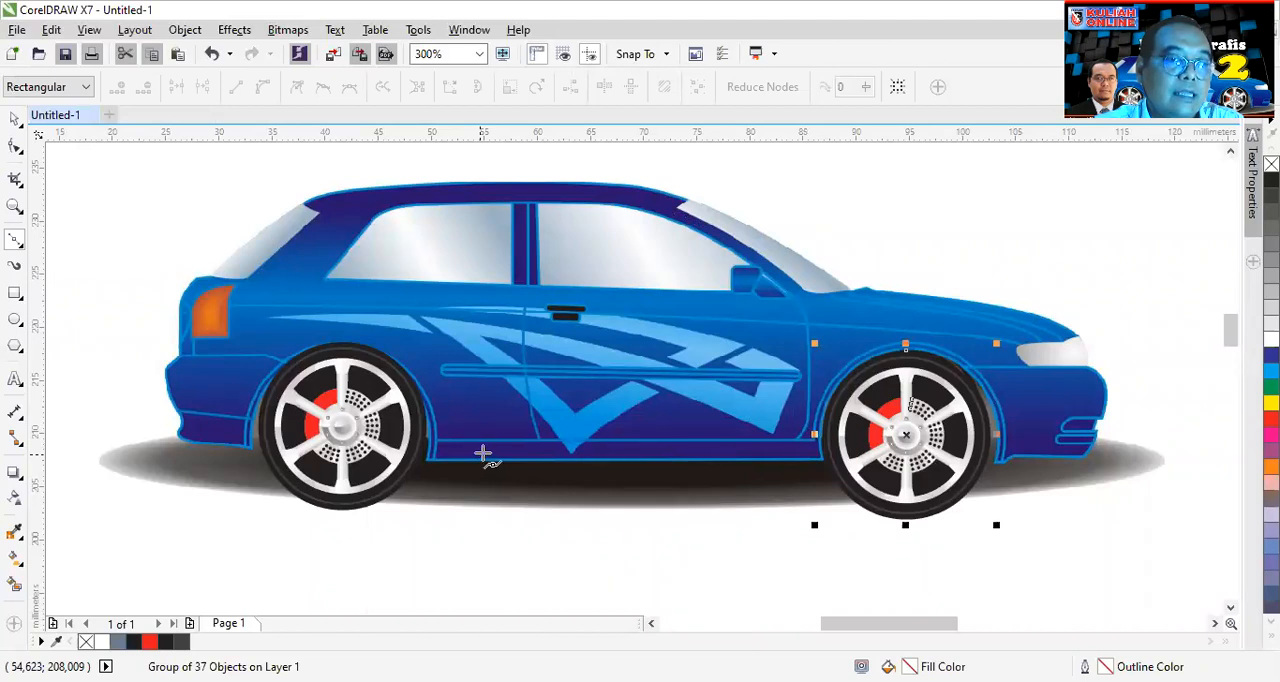
- Trace a straight-segment Bezier outline from the front wheel arch along the front bumper, past the headlight, to the windshield base
{"action": "scroll", "coordinate": [995, 464], "scroll_direction": "up", "scroll_amount": 1}
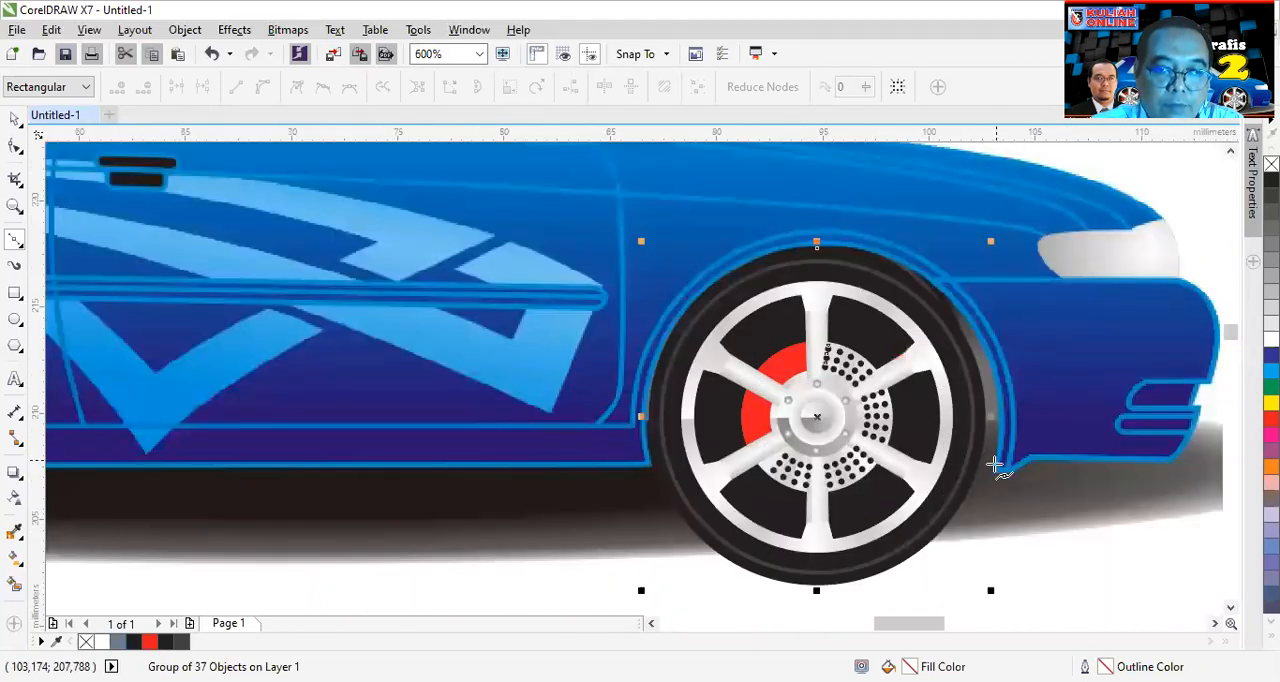
{"action": "left_click", "coordinate": [998, 474]}
{"action": "left_click", "coordinate": [1034, 450]}
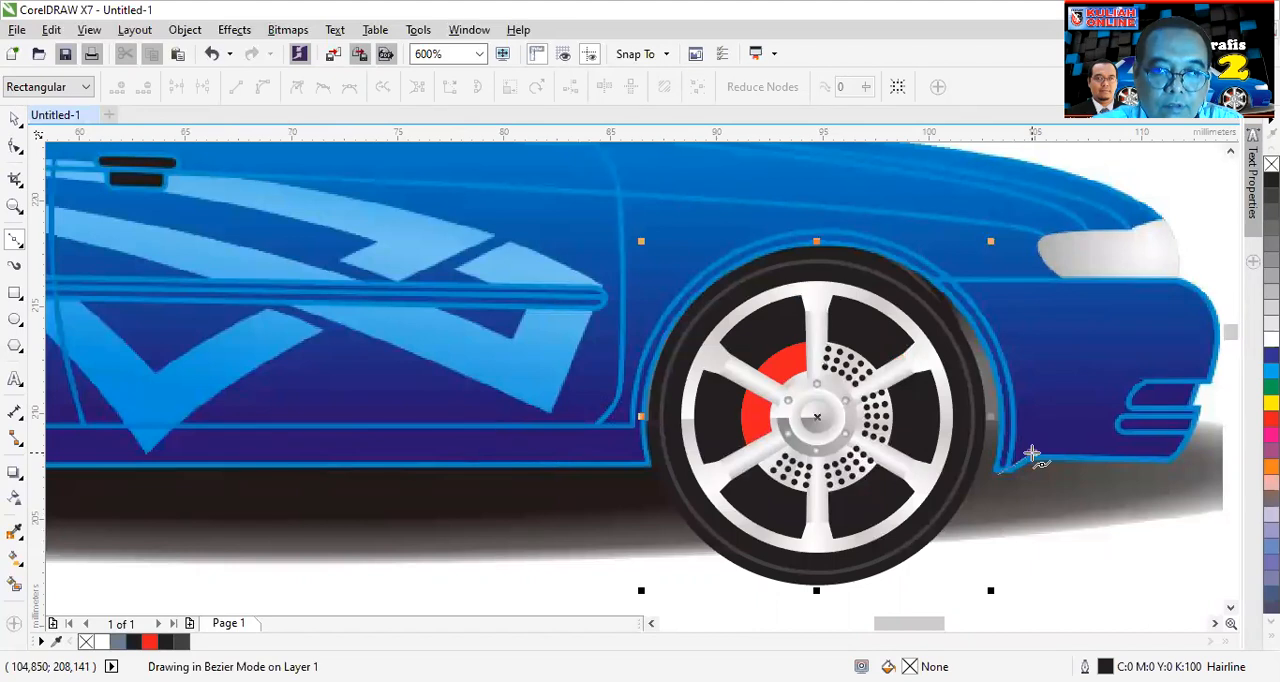
{"action": "left_click", "coordinate": [1185, 464]}
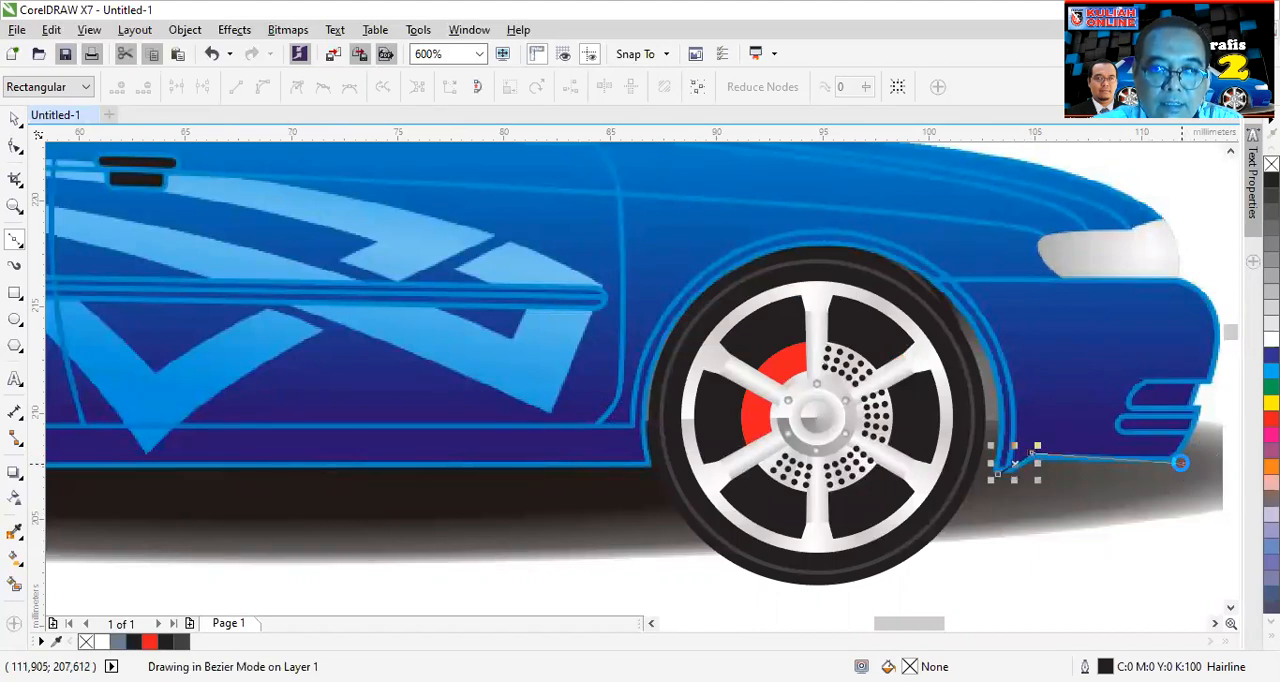
{"action": "left_click", "coordinate": [1205, 379]}
{"action": "left_click", "coordinate": [1176, 270]}
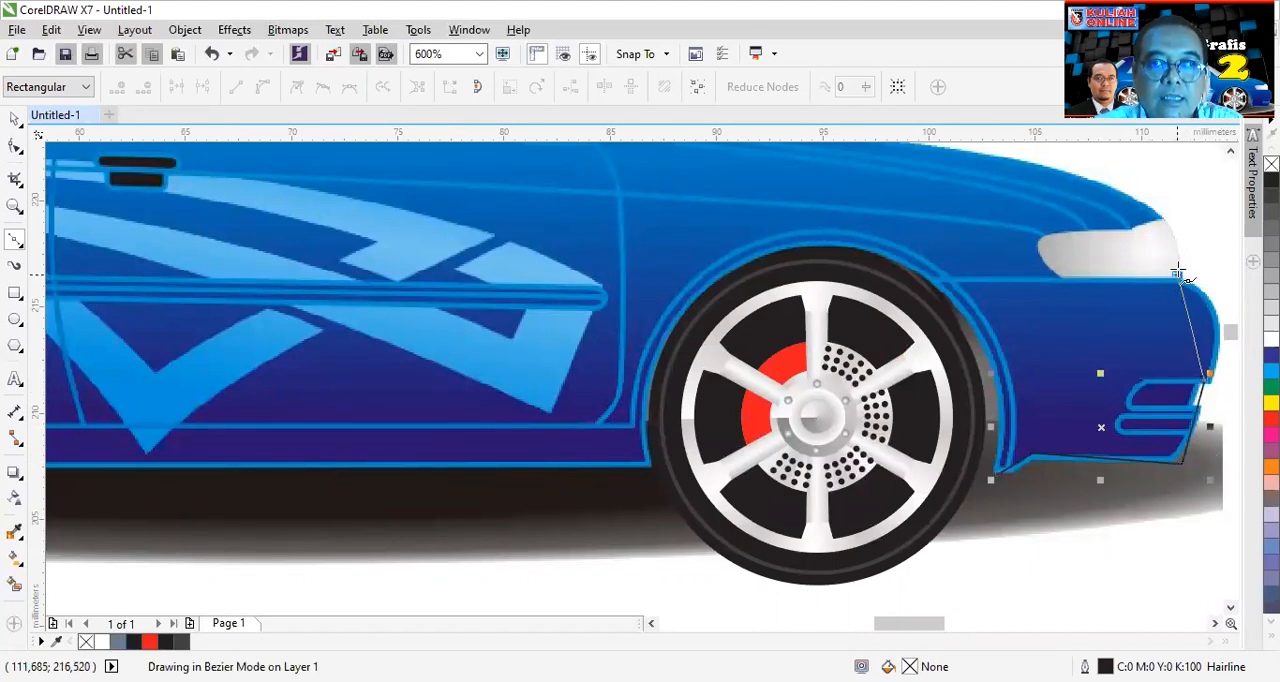
{"action": "scroll", "coordinate": [1186, 249], "scroll_direction": "down", "scroll_amount": 1}
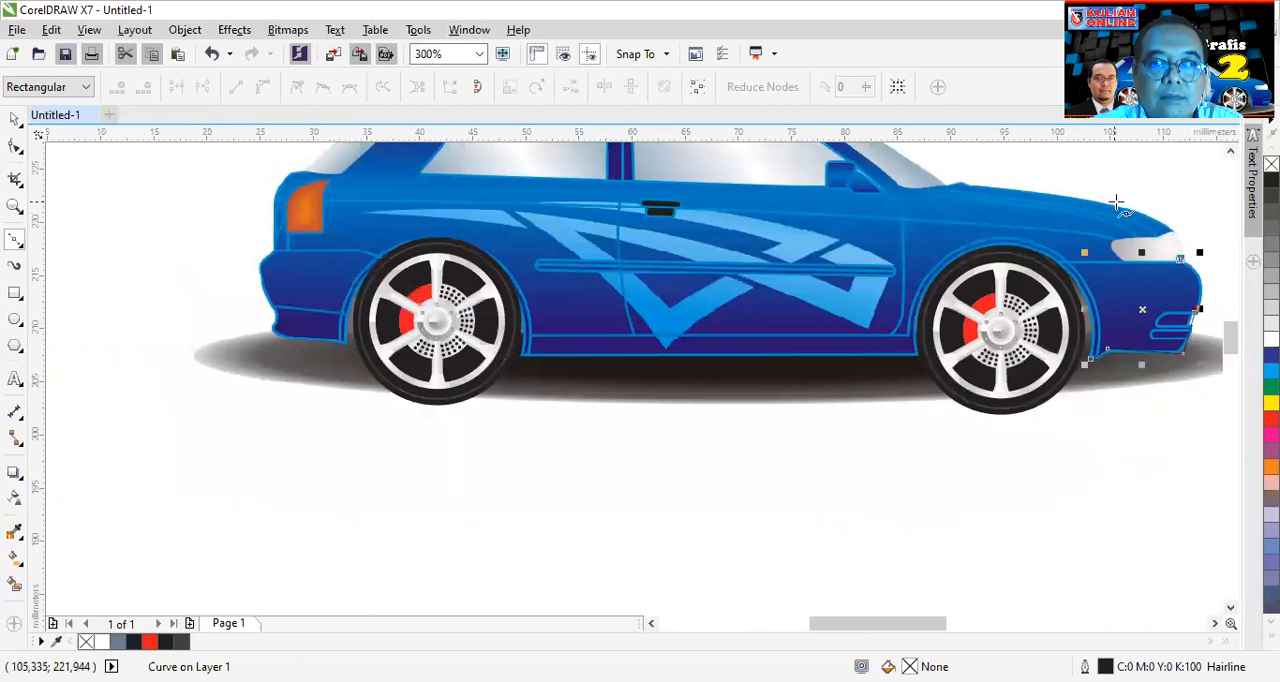
{"action": "left_click", "coordinate": [962, 179]}
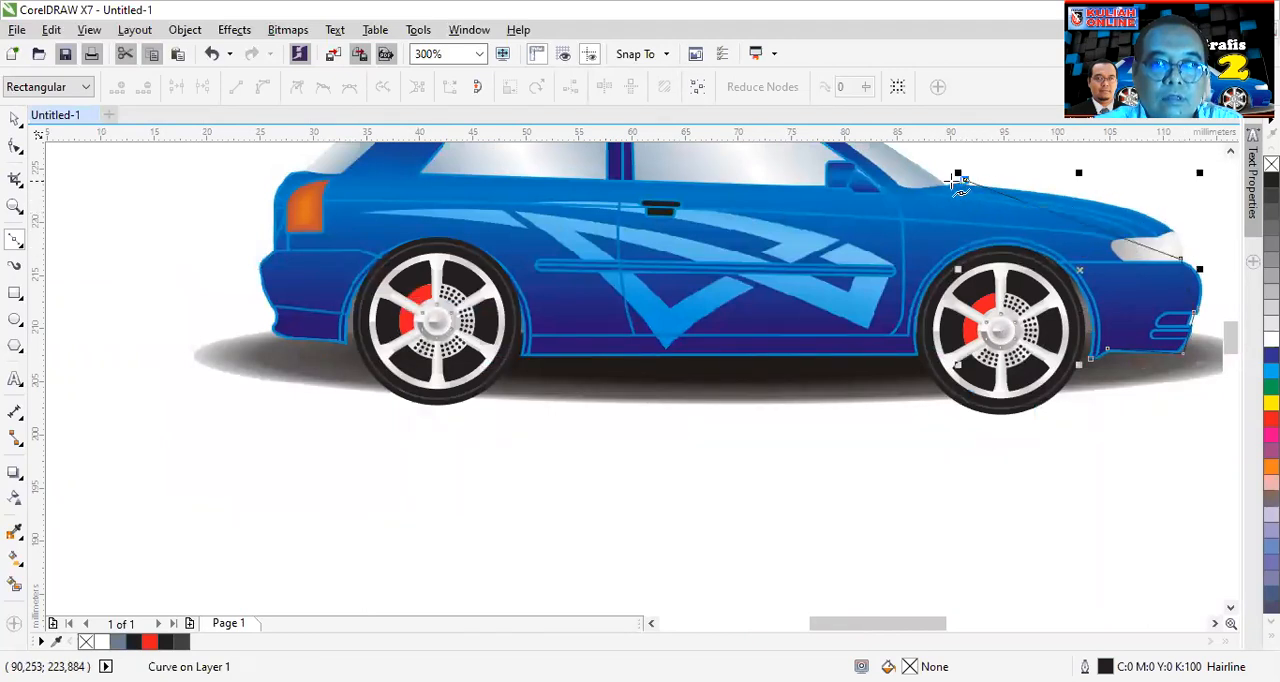
- Continue the outline up the windshield, across the roof and down the rear window
{"action": "scroll", "coordinate": [934, 178], "scroll_direction": "down", "scroll_amount": 1}
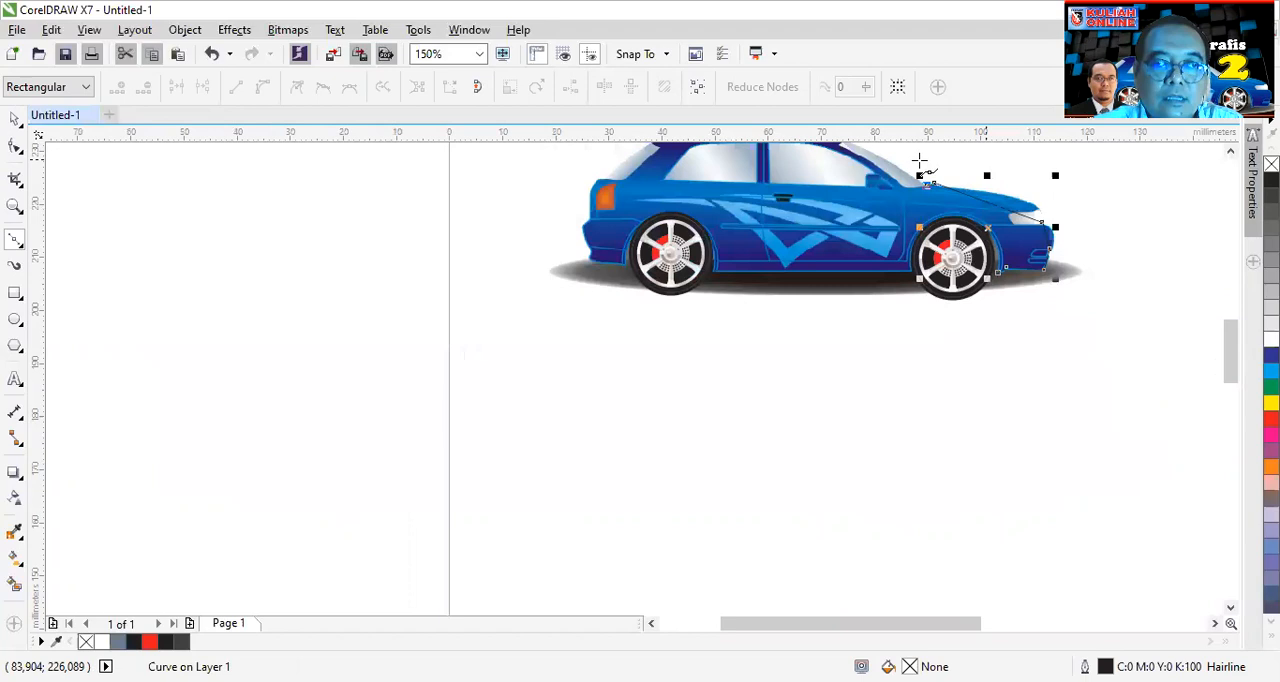
{"action": "left_click", "coordinate": [1231, 151]}
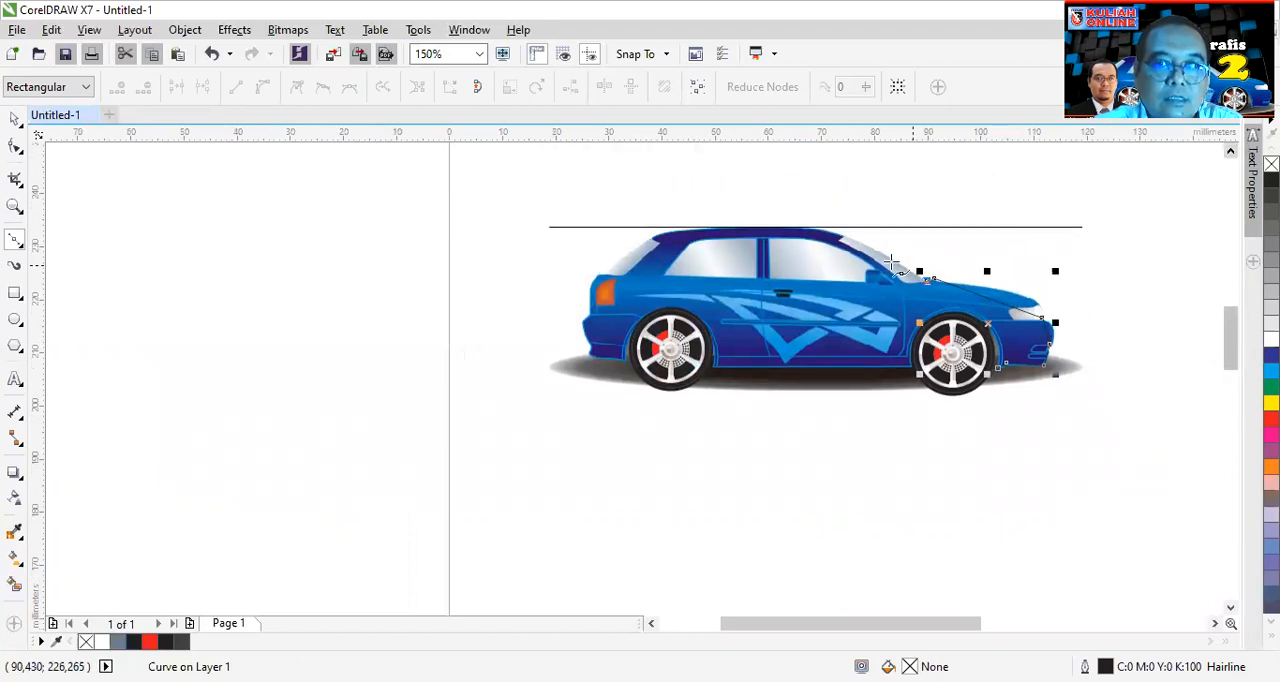
{"action": "scroll", "coordinate": [890, 261], "scroll_direction": "up", "scroll_amount": 1}
{"action": "left_click", "coordinate": [831, 214]}
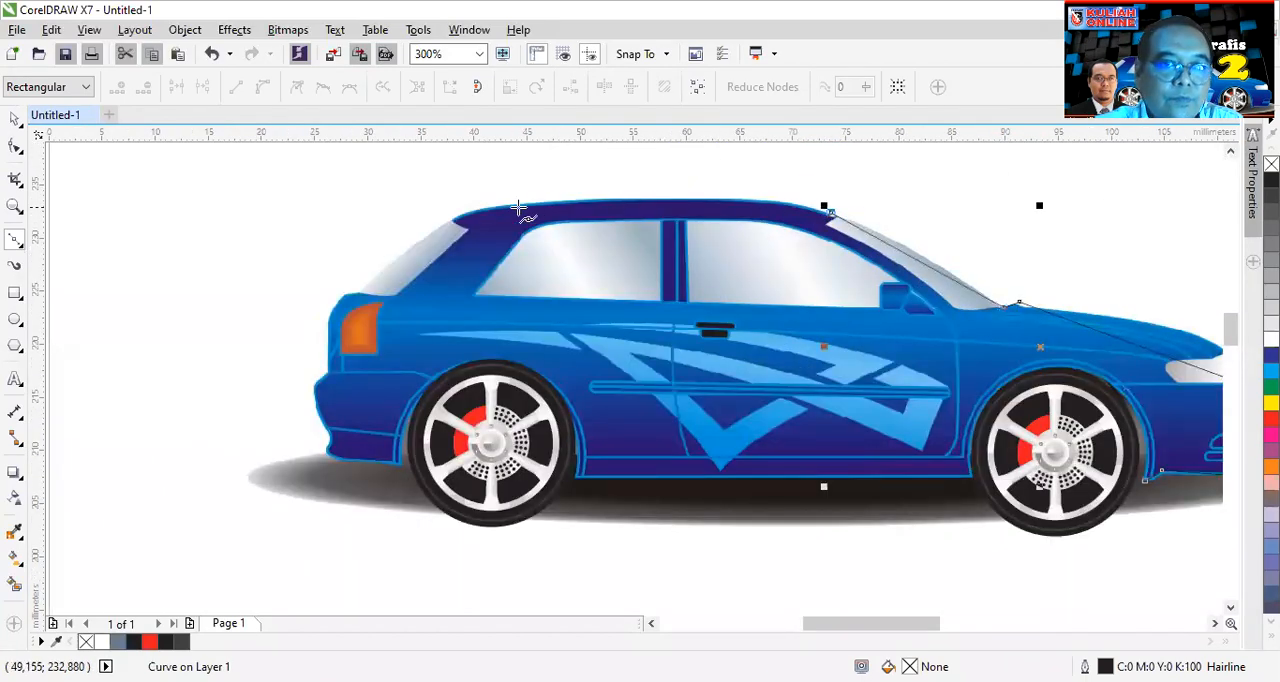
{"action": "left_click", "coordinate": [474, 207]}
{"action": "left_click", "coordinate": [360, 292]}
- Continue the outline down the car's tail and around the rear bumper to the rear wheel arch
{"action": "left_click", "coordinate": [344, 293]}
{"action": "left_click", "coordinate": [328, 319]}
{"action": "left_click", "coordinate": [327, 374]}
{"action": "left_click", "coordinate": [315, 387]}
{"action": "left_click", "coordinate": [329, 431]}
{"action": "left_click", "coordinate": [328, 447]}
{"action": "left_click", "coordinate": [401, 459]}
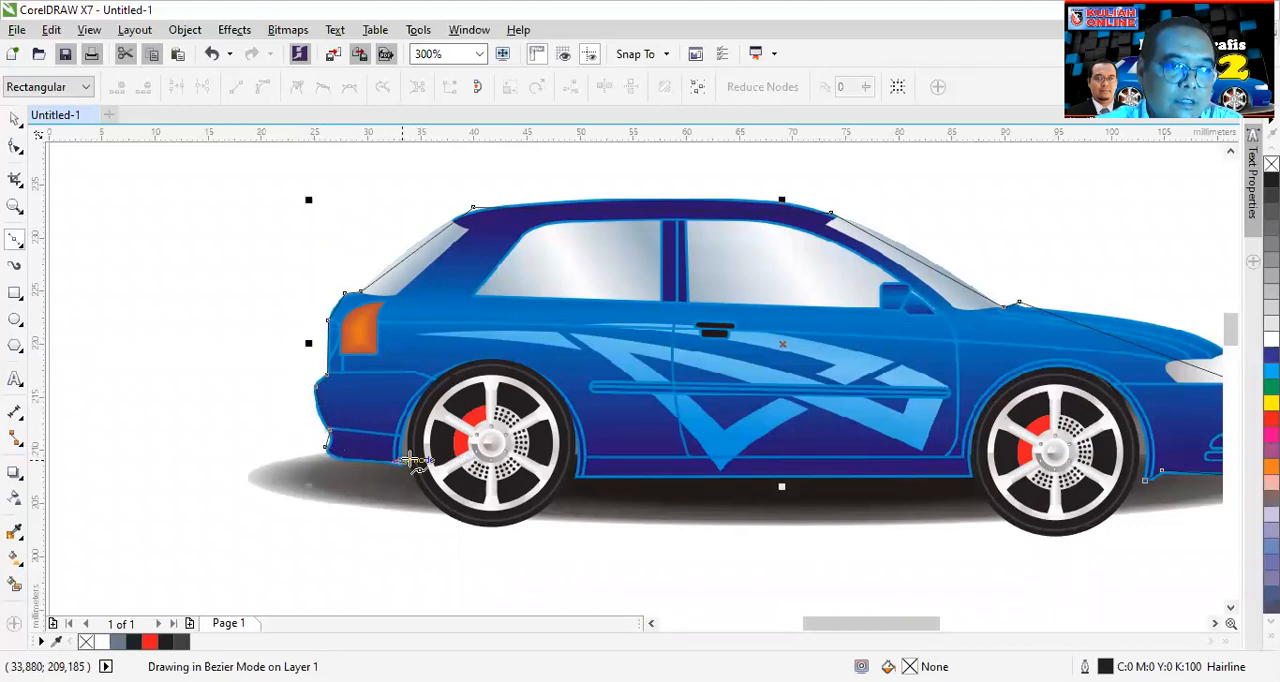
- Close the outline along the car's underside at its starting node and fill the shape yellow
{"action": "left_click", "coordinate": [583, 477]}
{"action": "left_click", "coordinate": [971, 476]}
{"action": "left_click", "coordinate": [1145, 482]}
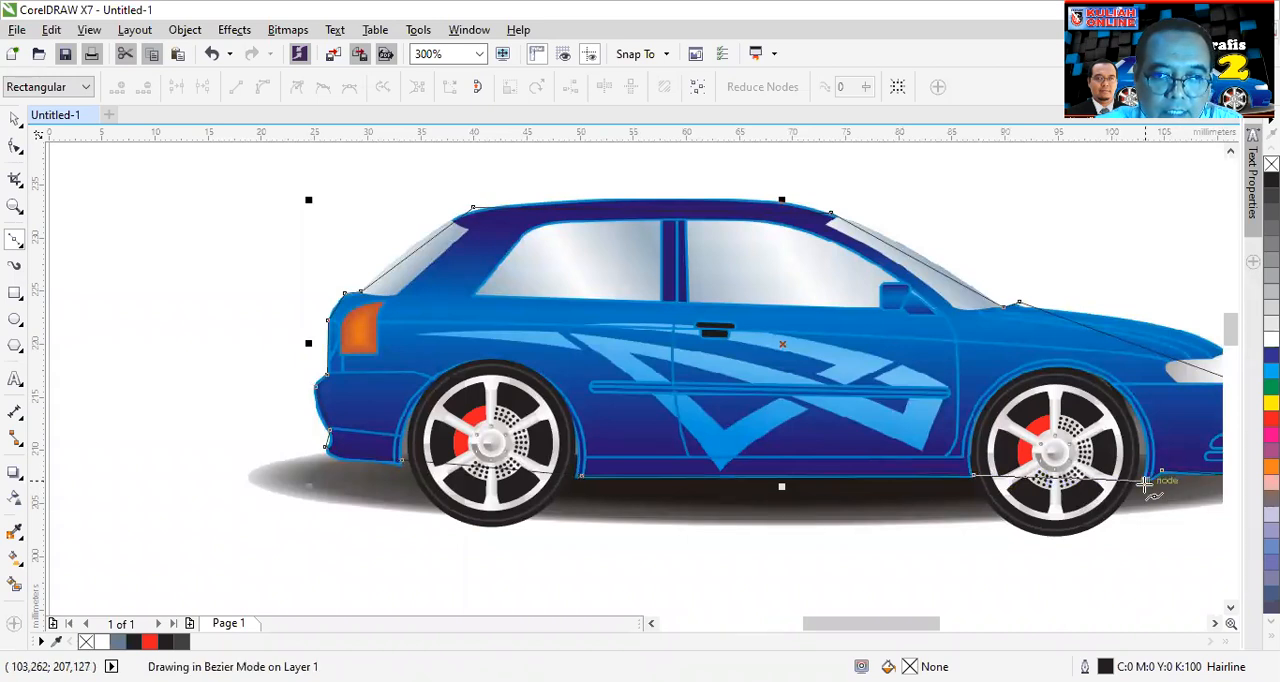
{"action": "left_click", "coordinate": [1271, 402]}
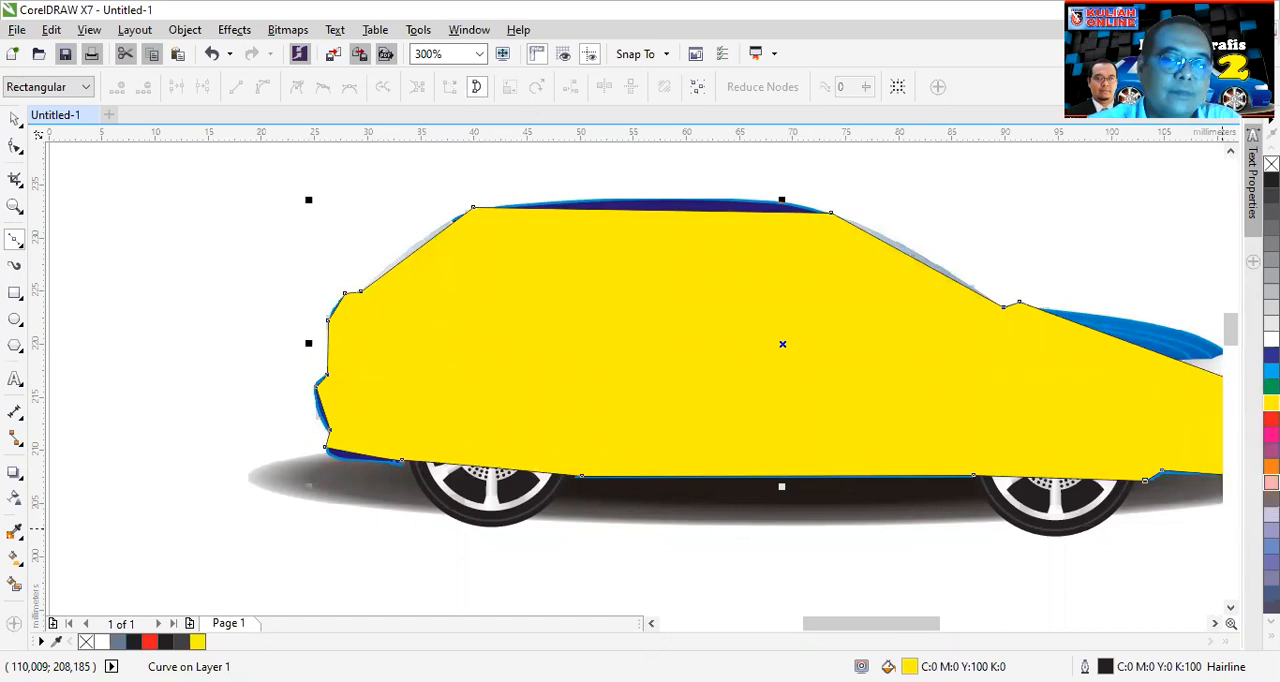
{"action": "left_click", "coordinate": [1214, 624]}
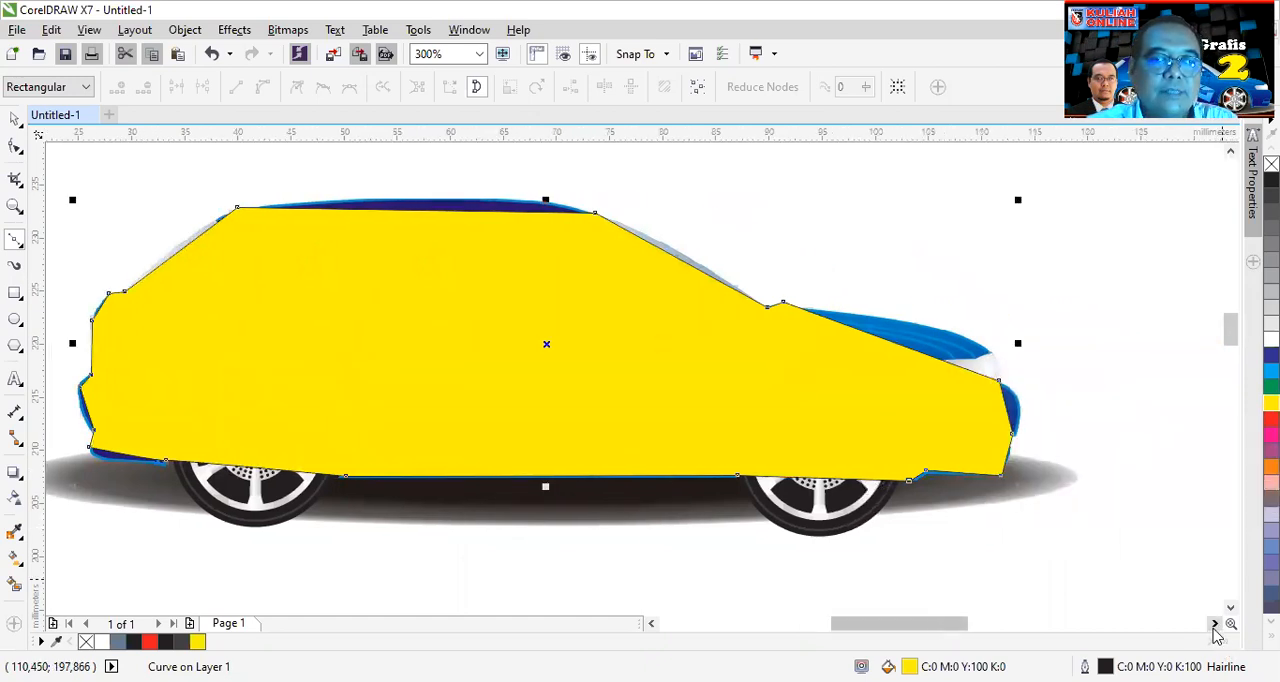
{"action": "scroll", "coordinate": [323, 349], "scroll_direction": "down", "scroll_amount": 1}
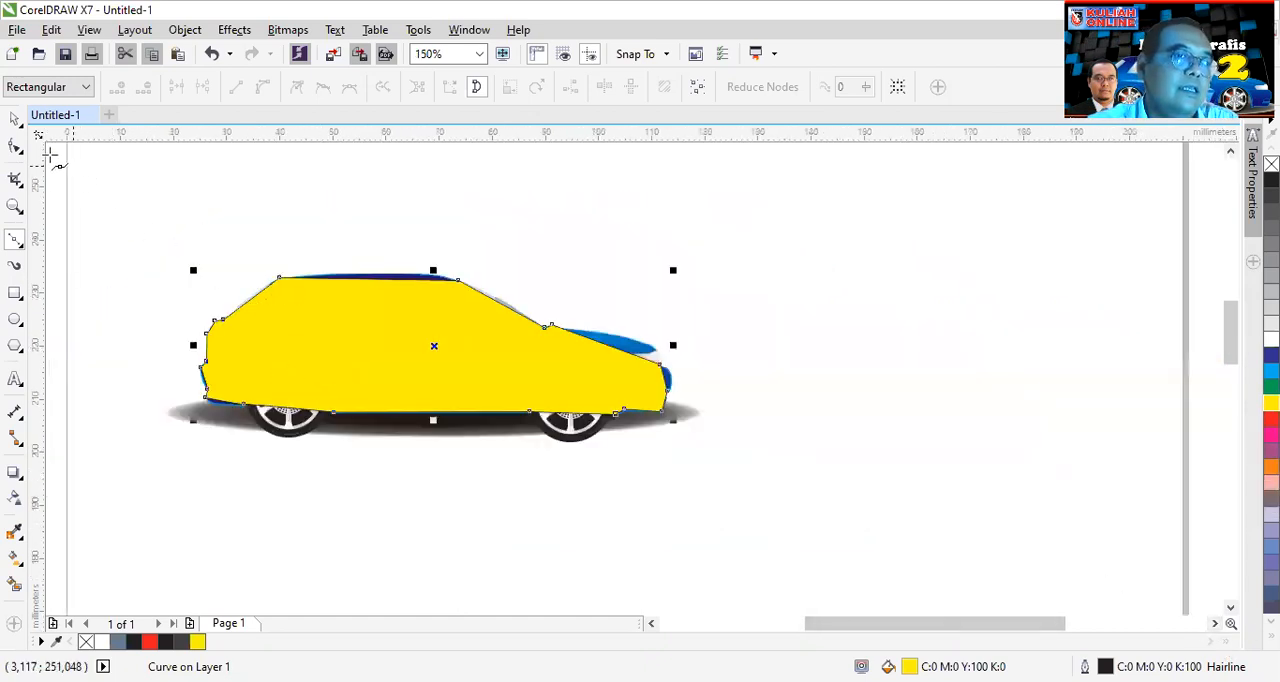
- Convert all segments of the car outline to curves with cusp nodes and remove its fill
{"action": "left_click", "coordinate": [15, 148]}
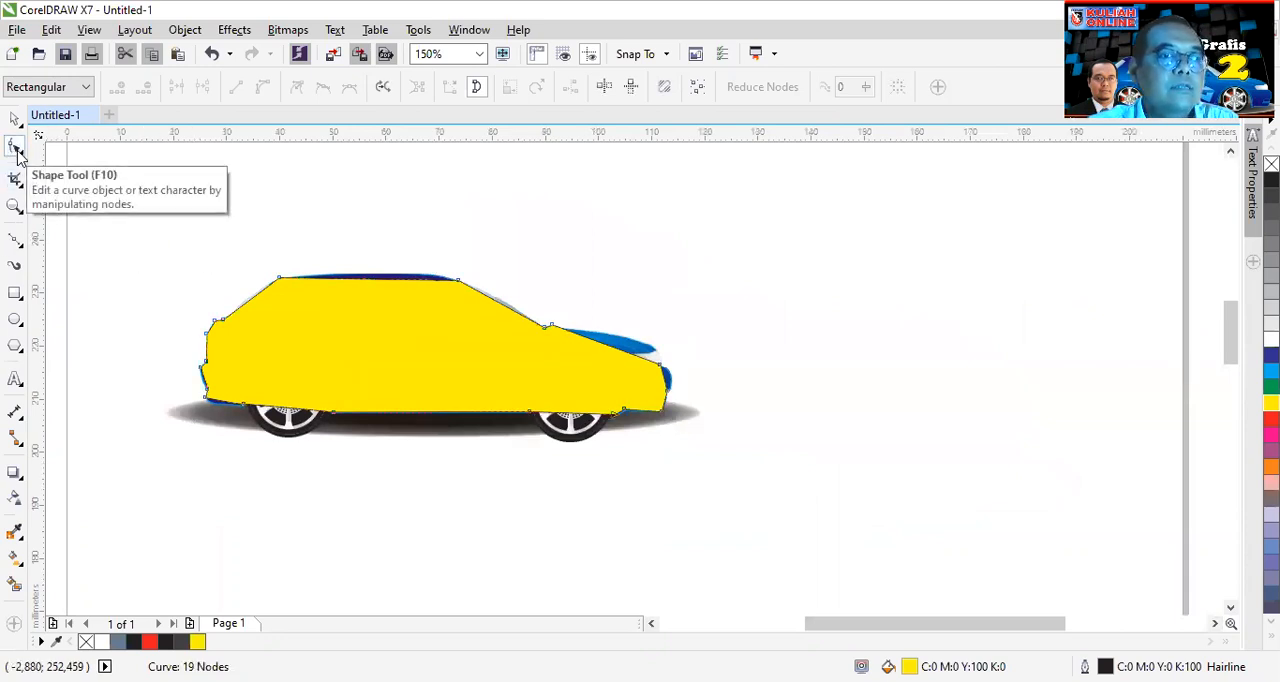
{"action": "left_click_drag", "start_coordinate": [168, 220], "coordinate": [765, 495]}
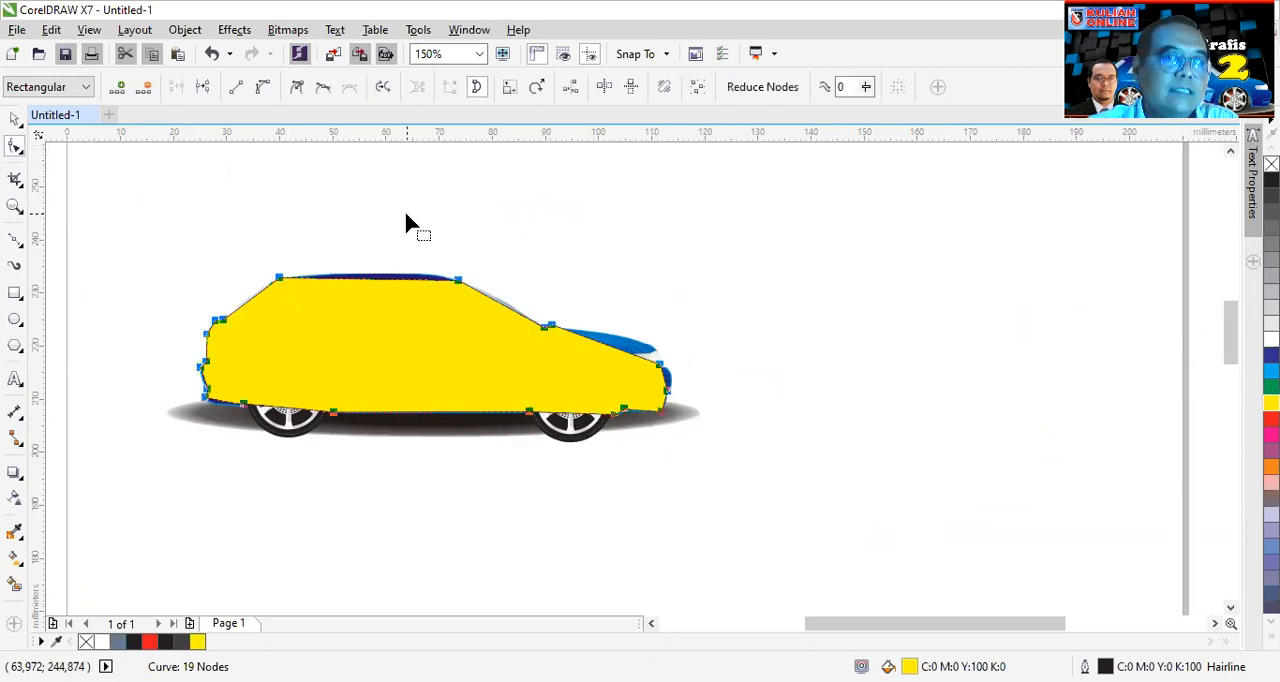
{"action": "left_click", "coordinate": [263, 89]}
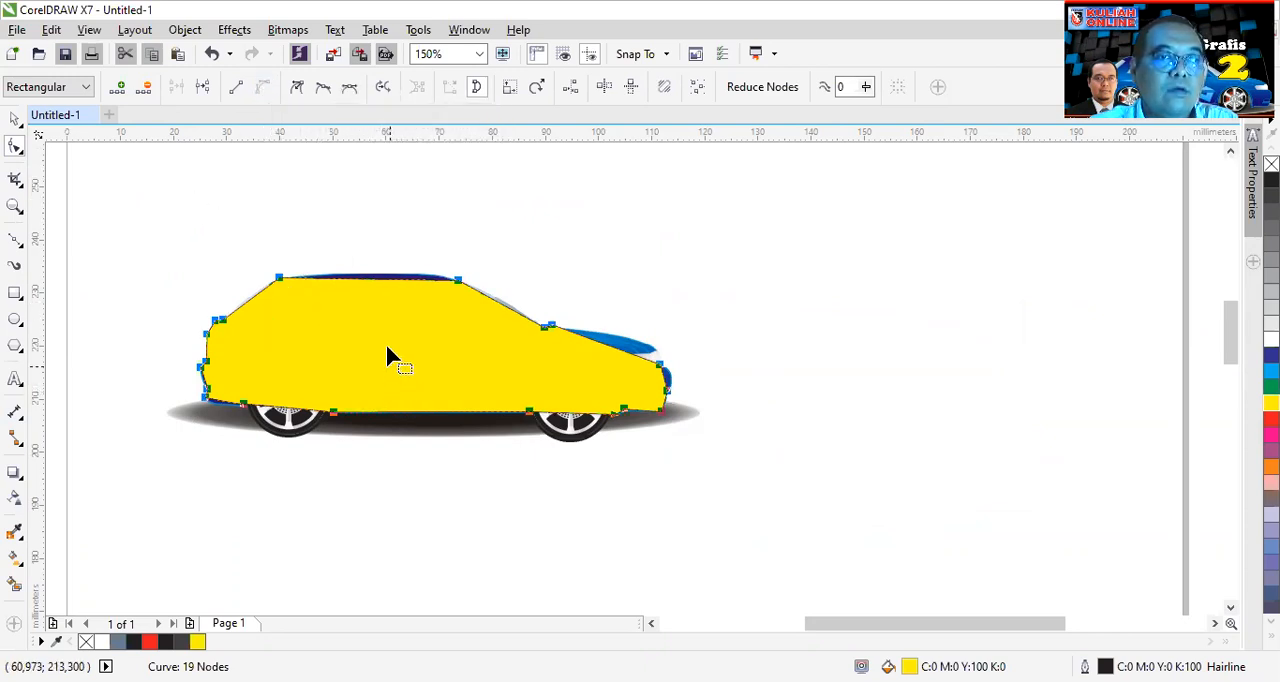
{"action": "left_click", "coordinate": [297, 89]}
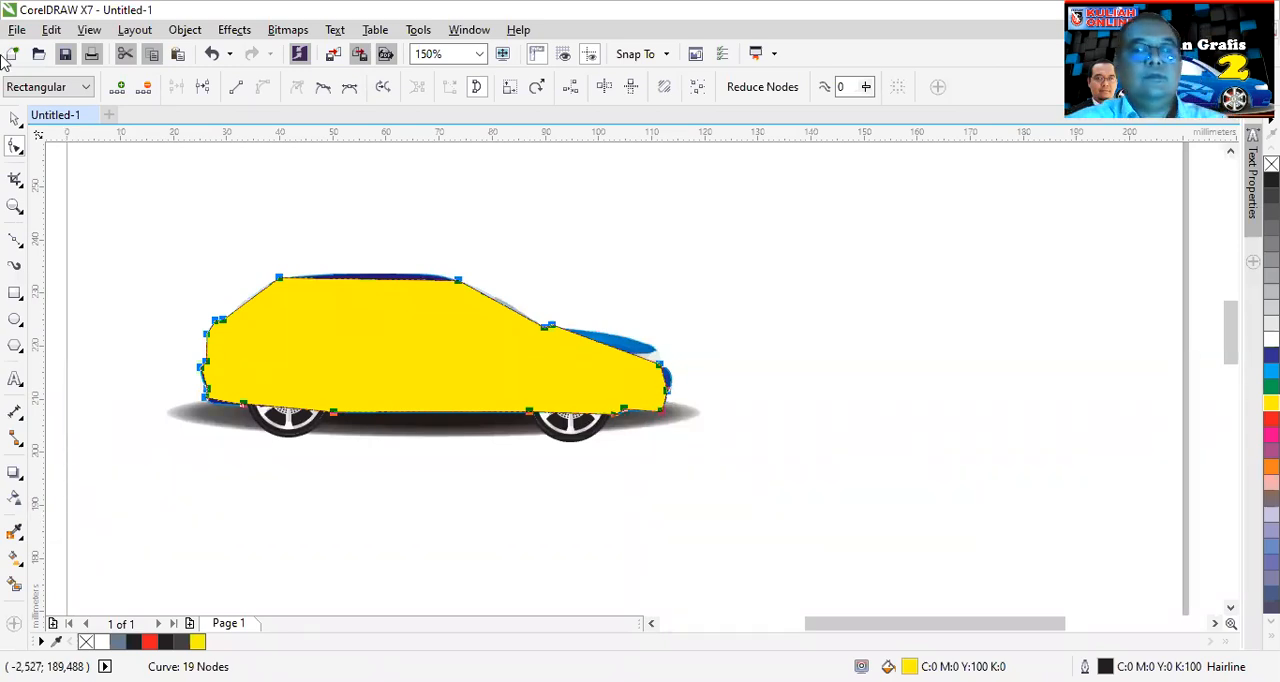
{"action": "left_click", "coordinate": [740, 437]}
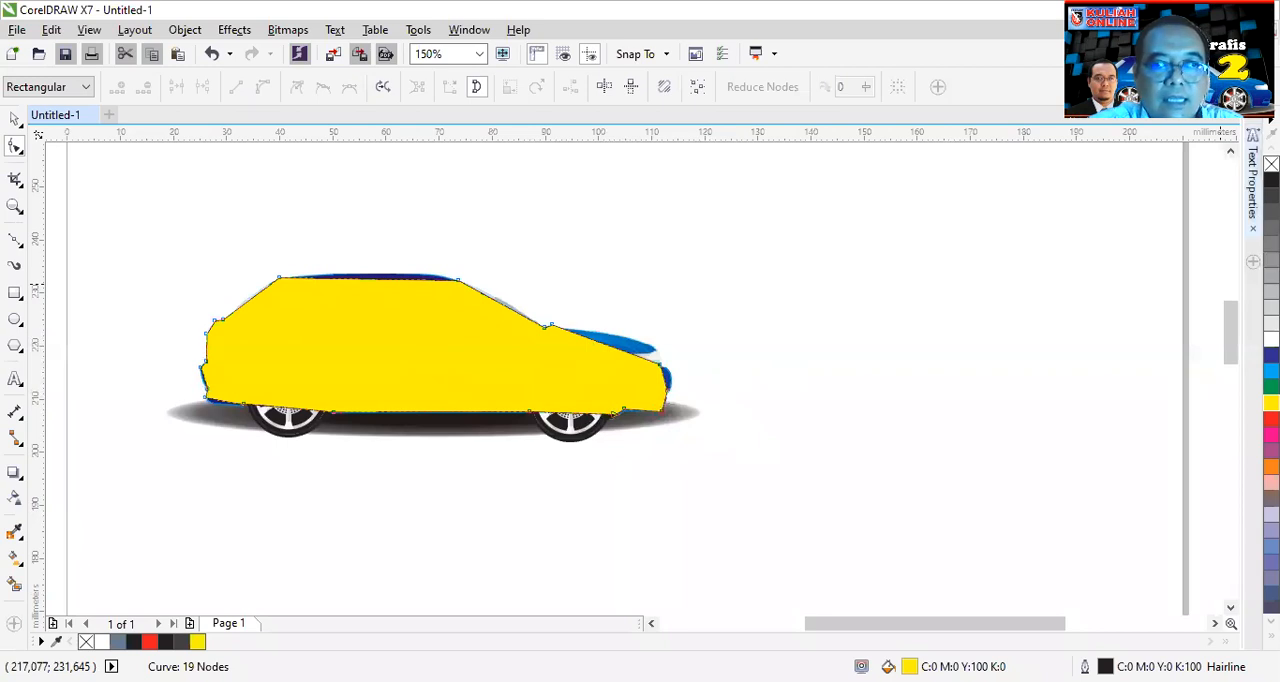
{"action": "left_click", "coordinate": [1271, 163]}
- Bend the outline's hood segment upward and shorten its curve handle at the windshield base
{"action": "scroll", "coordinate": [620, 352], "scroll_direction": "up", "scroll_amount": 4}
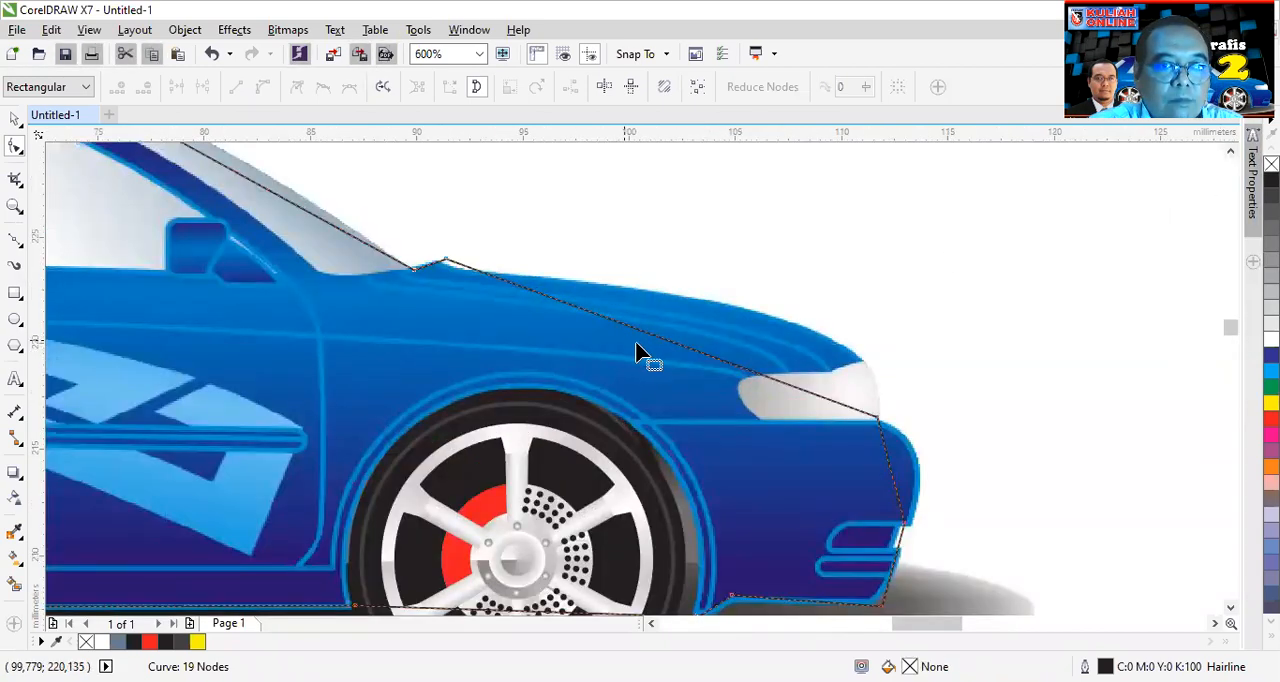
{"action": "left_click_drag", "start_coordinate": [670, 350], "coordinate": [711, 306]}
{"action": "left_click", "coordinate": [447, 263]}
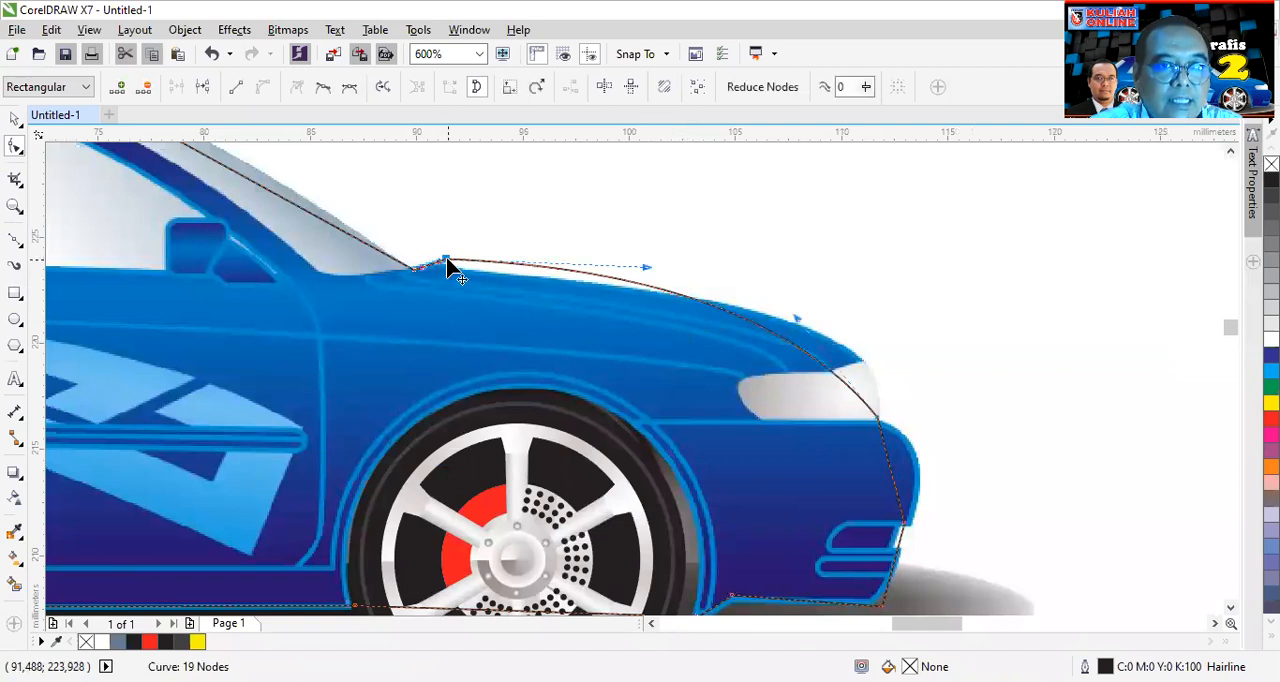
{"action": "left_click_drag", "start_coordinate": [641, 264], "coordinate": [494, 290]}
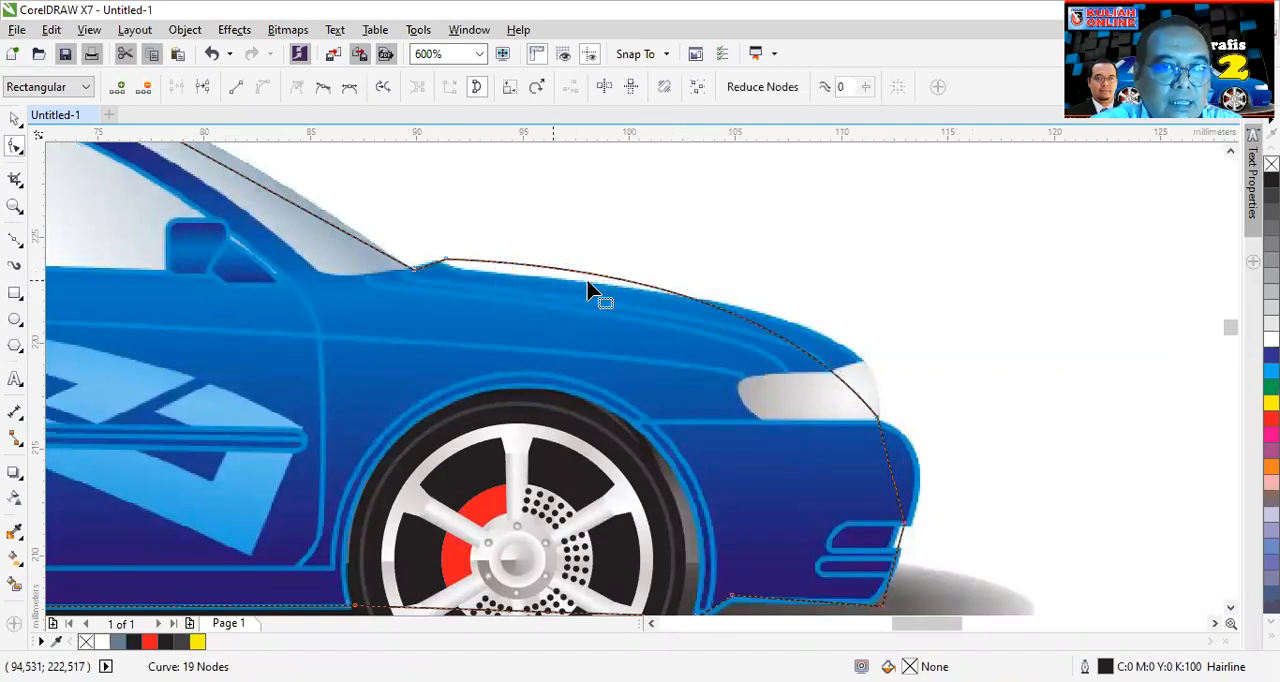
{"action": "left_click", "coordinate": [446, 264]}
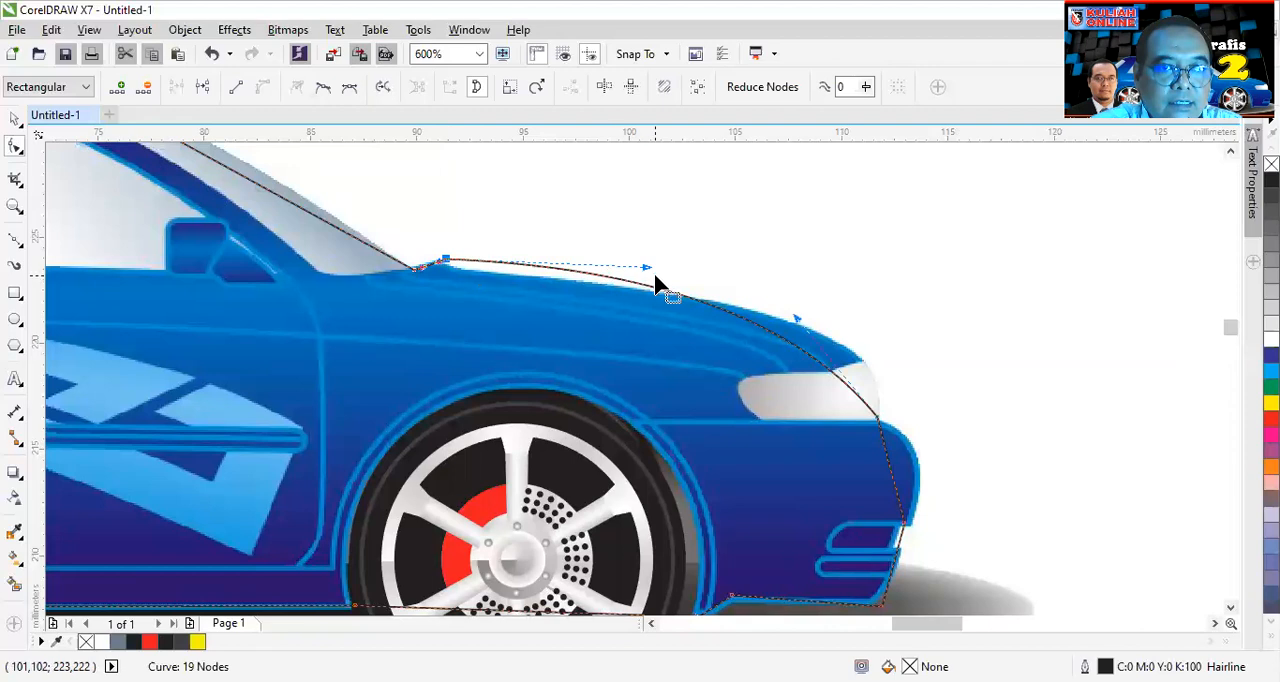
{"action": "left_click_drag", "start_coordinate": [647, 270], "coordinate": [466, 277]}
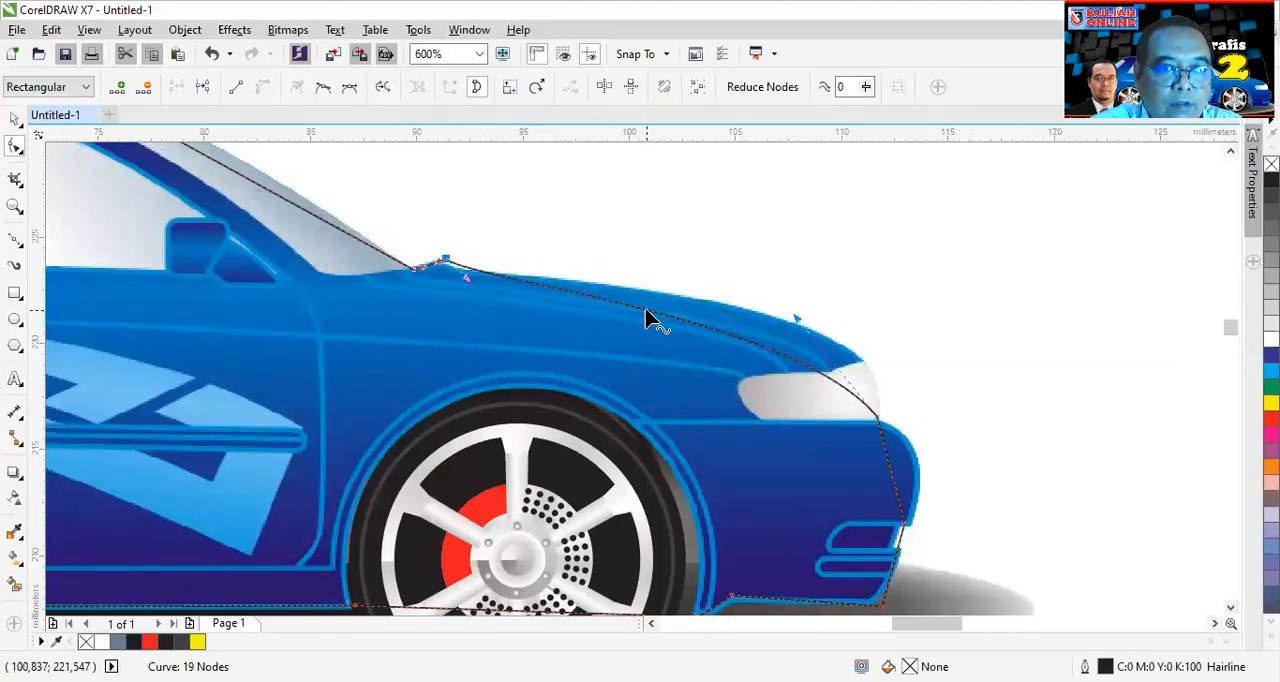
- Add a node midway along the hood and curve the outline to follow the hood, headlight front and upper bumper
{"action": "double_click", "coordinate": [646, 312]}
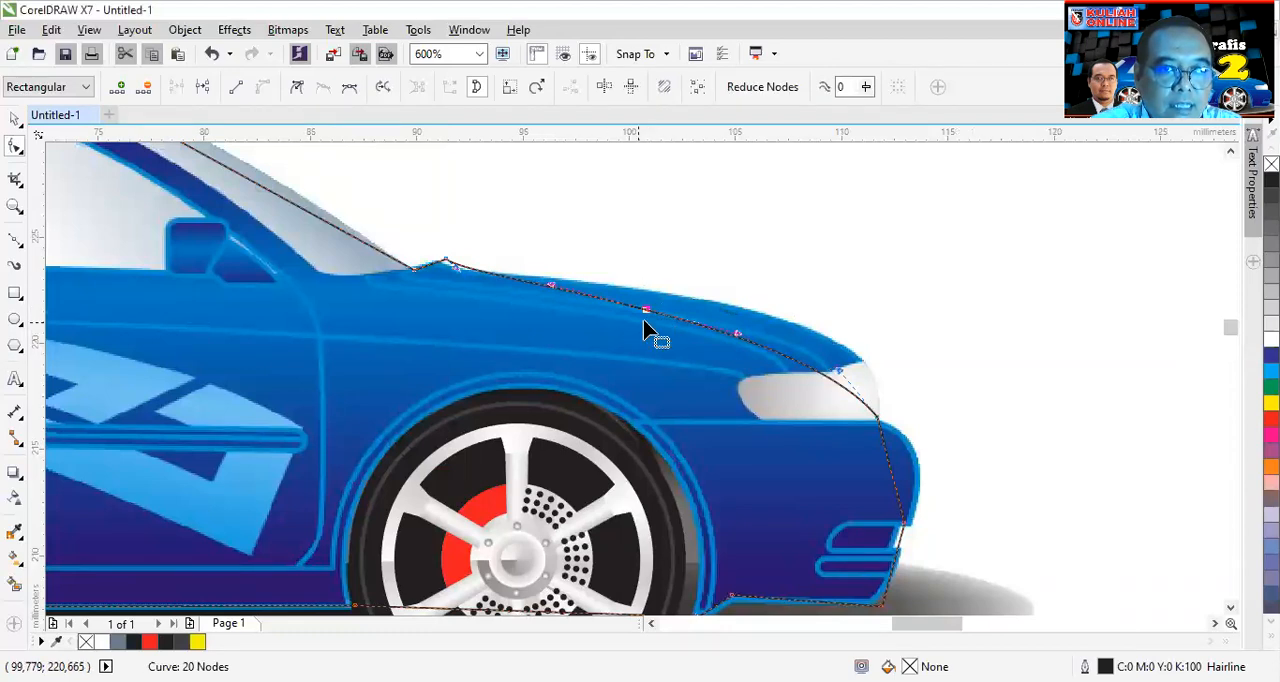
{"action": "left_click_drag", "start_coordinate": [646, 312], "coordinate": [663, 293]}
{"action": "left_click_drag", "start_coordinate": [755, 325], "coordinate": [908, 350]}
{"action": "left_click", "coordinate": [880, 428]}
{"action": "left_click_drag", "start_coordinate": [841, 372], "coordinate": [875, 381]}
{"action": "left_click", "coordinate": [897, 478]}
{"action": "left_click_drag", "start_coordinate": [890, 473], "coordinate": [919, 462]}
- Bend the outline segment beneath the front wheel into an arch following the top of the tyre
{"action": "scroll", "coordinate": [936, 536], "scroll_direction": "down", "scroll_amount": 2}
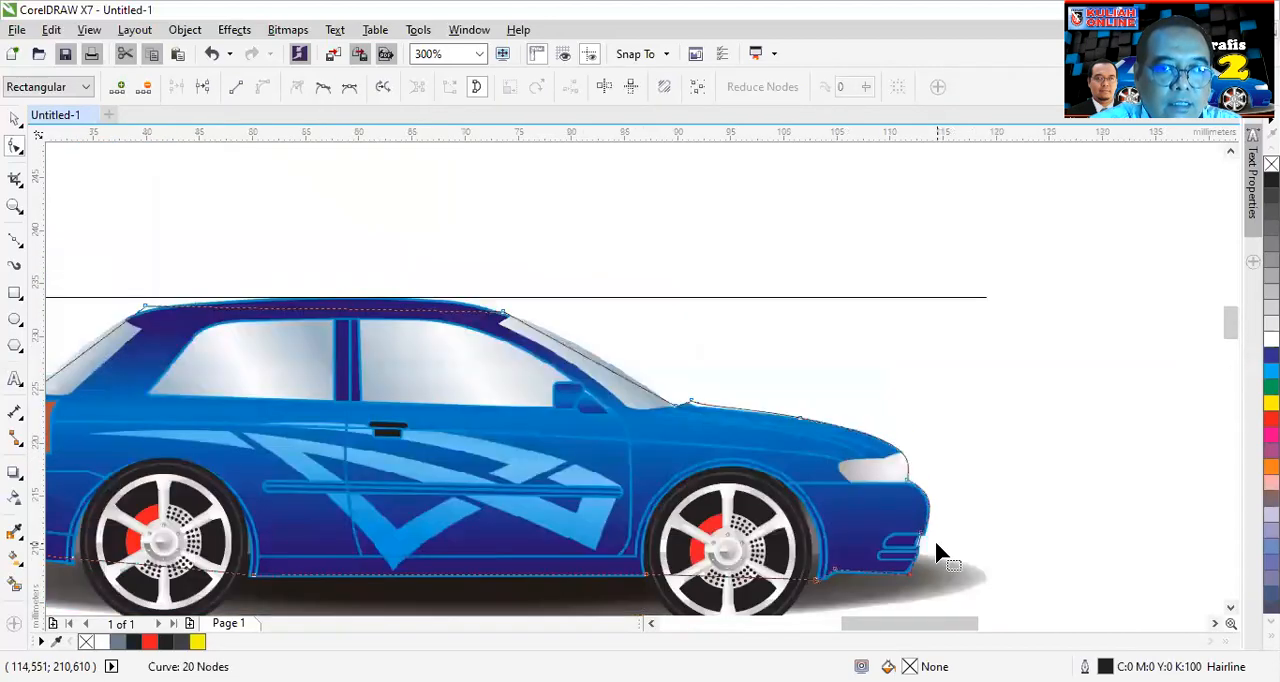
{"action": "scroll", "coordinate": [835, 585], "scroll_direction": "up", "scroll_amount": 3}
{"action": "scroll", "coordinate": [835, 585], "scroll_direction": "up", "scroll_amount": 2}
{"action": "scroll", "coordinate": [395, 570], "scroll_direction": "down", "scroll_amount": 2}
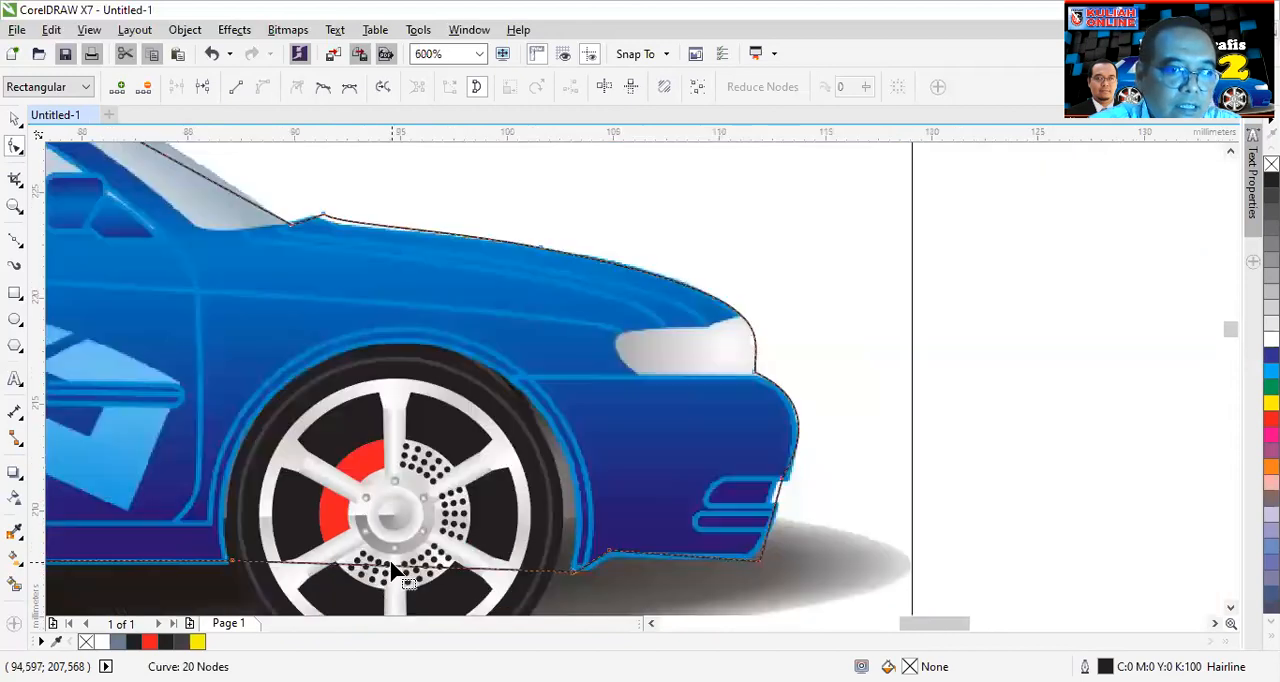
{"action": "left_click_drag", "start_coordinate": [388, 572], "coordinate": [407, 353]}
{"action": "left_click", "coordinate": [572, 572]}
{"action": "left_click_drag", "start_coordinate": [487, 311], "coordinate": [587, 343]}
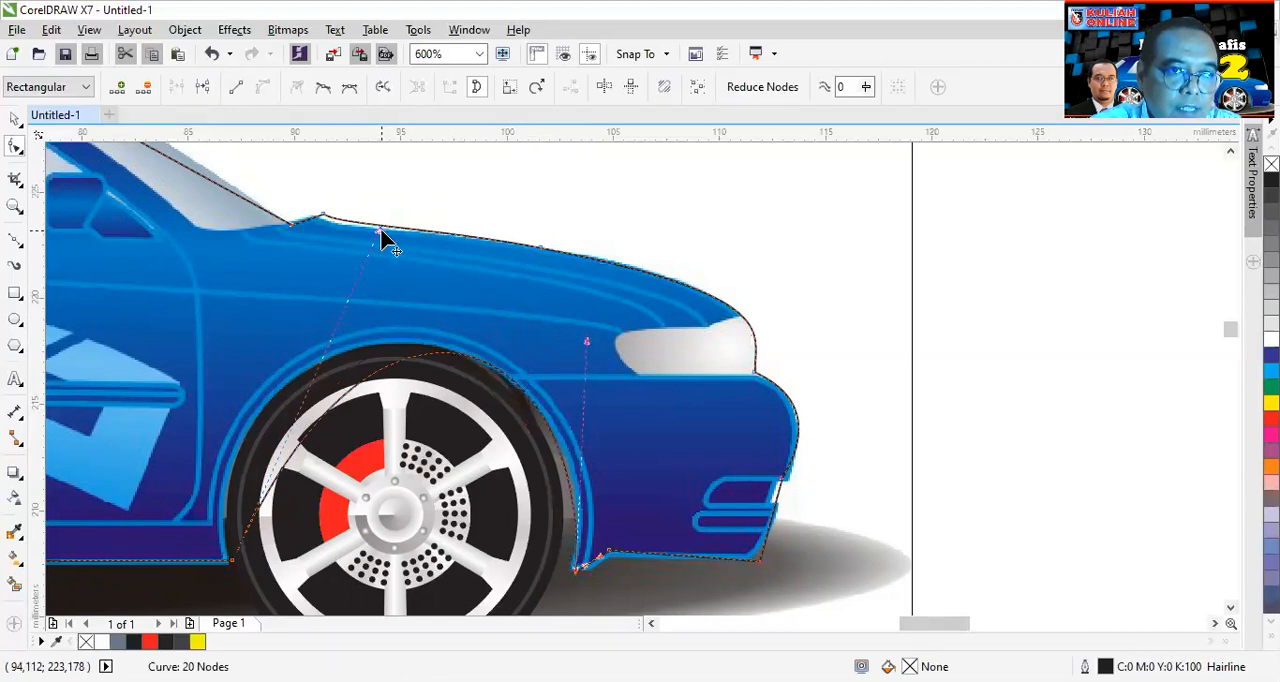
{"action": "left_click_drag", "start_coordinate": [378, 236], "coordinate": [183, 252]}
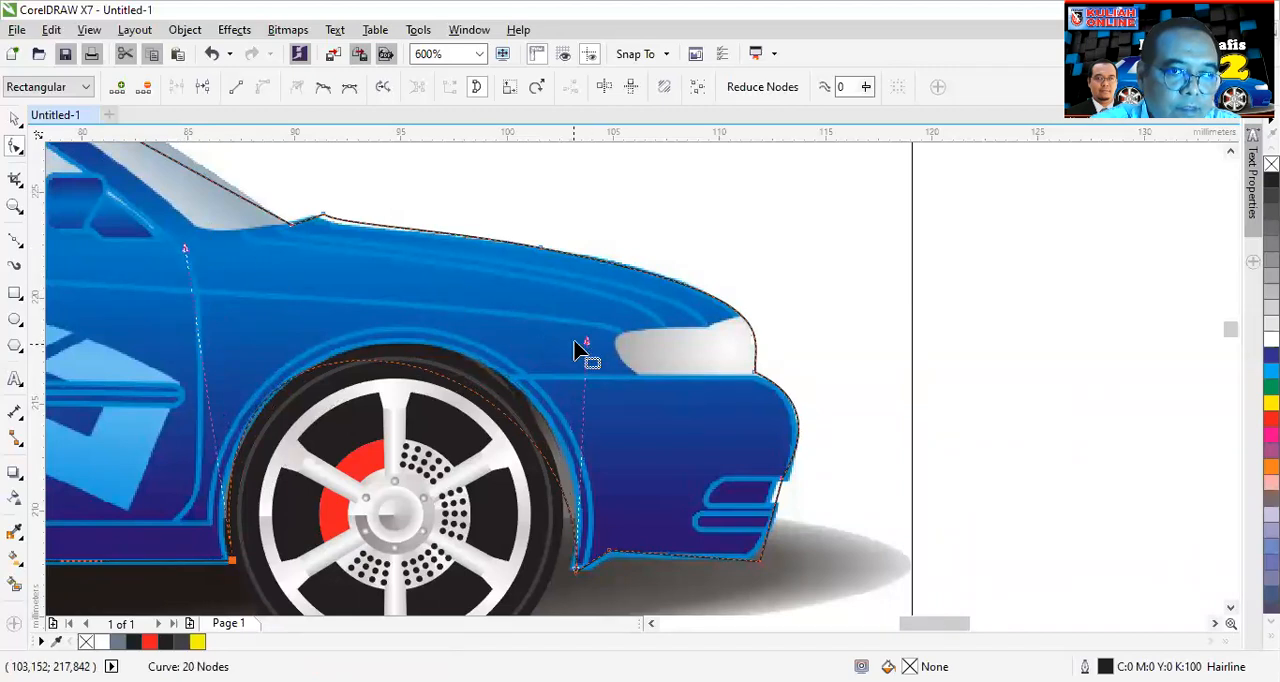
{"action": "left_click_drag", "start_coordinate": [585, 341], "coordinate": [632, 301]}
- Bend the outline segment across the rear wheel into an arch over the tyre, shifting its front node to the arch edge
{"action": "scroll", "coordinate": [471, 386], "scroll_direction": "down", "scroll_amount": 1}
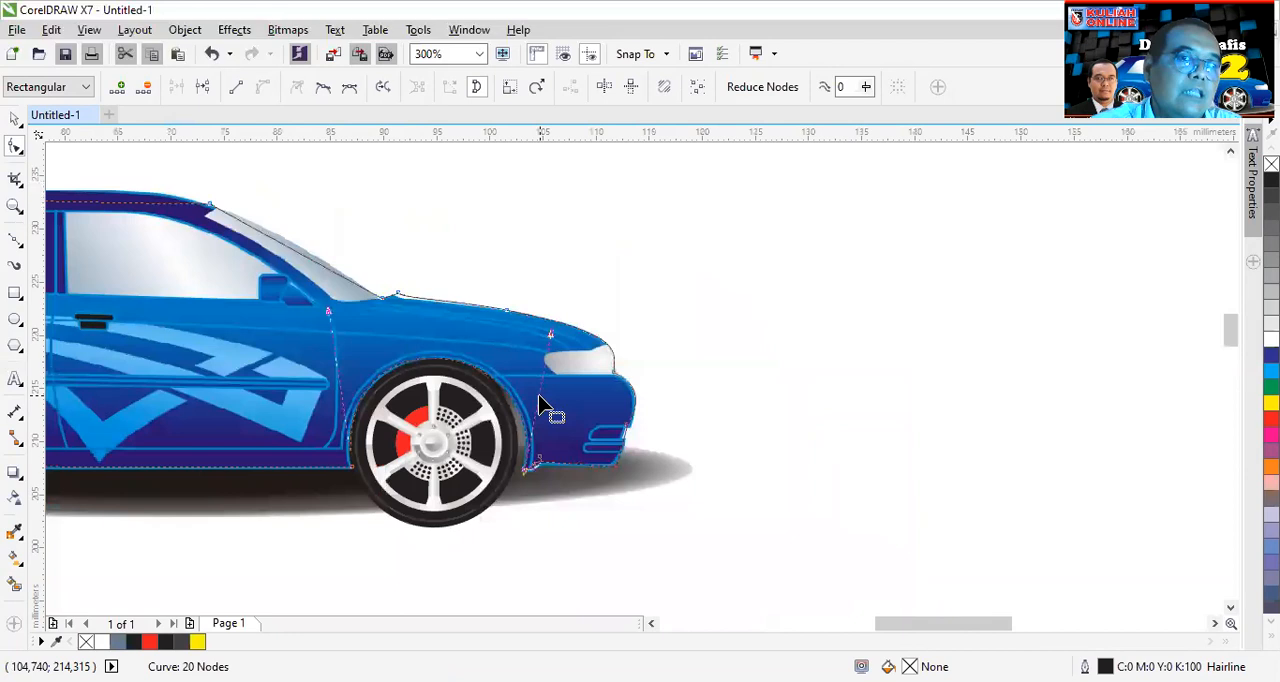
{"action": "left_click_drag", "start_coordinate": [886, 622], "coordinate": [828, 625]}
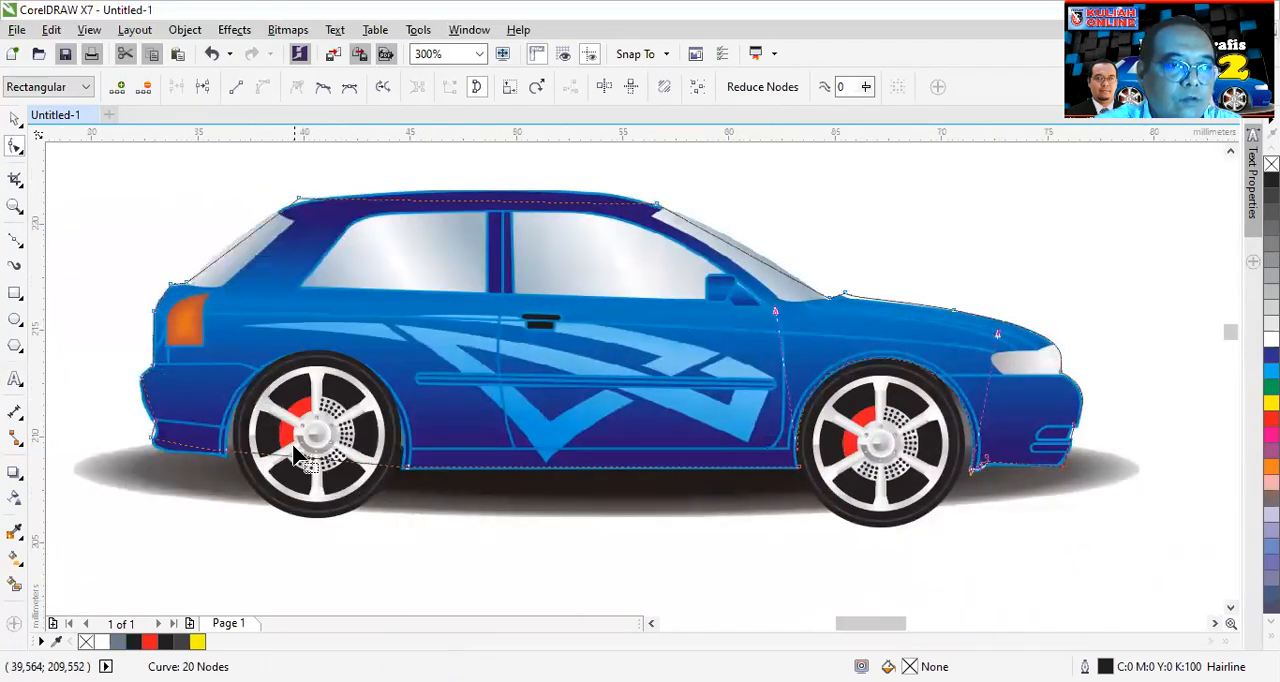
{"action": "scroll", "coordinate": [292, 448], "scroll_direction": "up", "scroll_amount": 1}
{"action": "left_click_drag", "start_coordinate": [330, 476], "coordinate": [361, 276]}
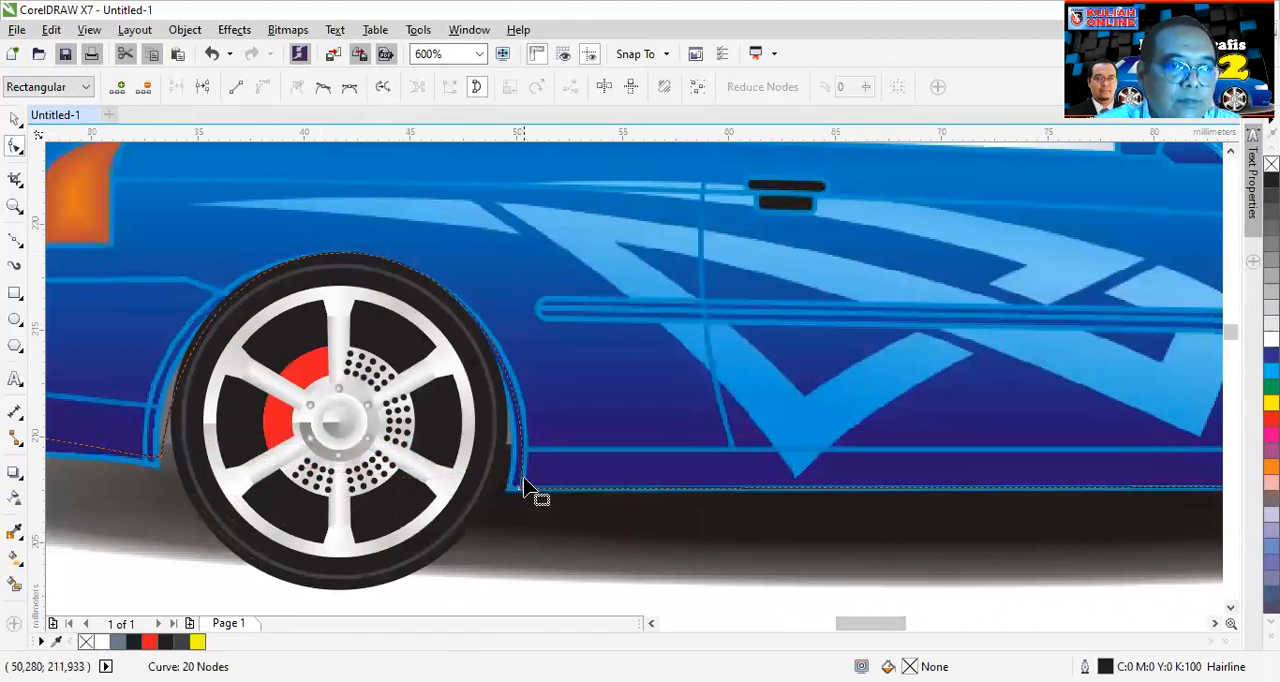
{"action": "mouse_move", "coordinate": [522, 489]}
{"action": "left_mouse_down"}
{"action": "mouse_move", "coordinate": [508, 500]}
{"action": "mouse_move", "coordinate": [507, 488]}
{"action": "left_mouse_up"}
{"action": "left_click_drag", "start_coordinate": [531, 226], "coordinate": [553, 218]}
{"action": "left_click_drag", "start_coordinate": [200, 148], "coordinate": [171, 176]}
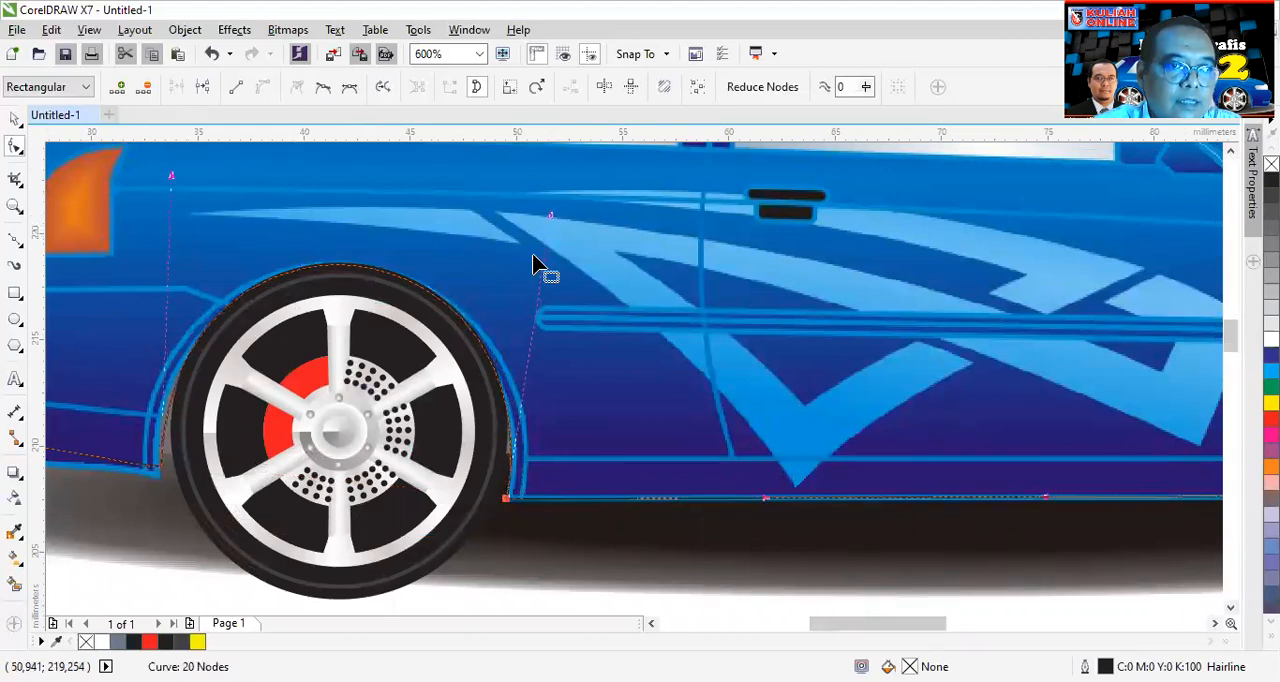
- Curve the outline's lower rear segment to follow the bottom edge of the rear bumper
{"action": "scroll", "coordinate": [537, 266], "scroll_direction": "down", "scroll_amount": 2}
{"action": "left_click_drag", "start_coordinate": [287, 358], "coordinate": [288, 364]}
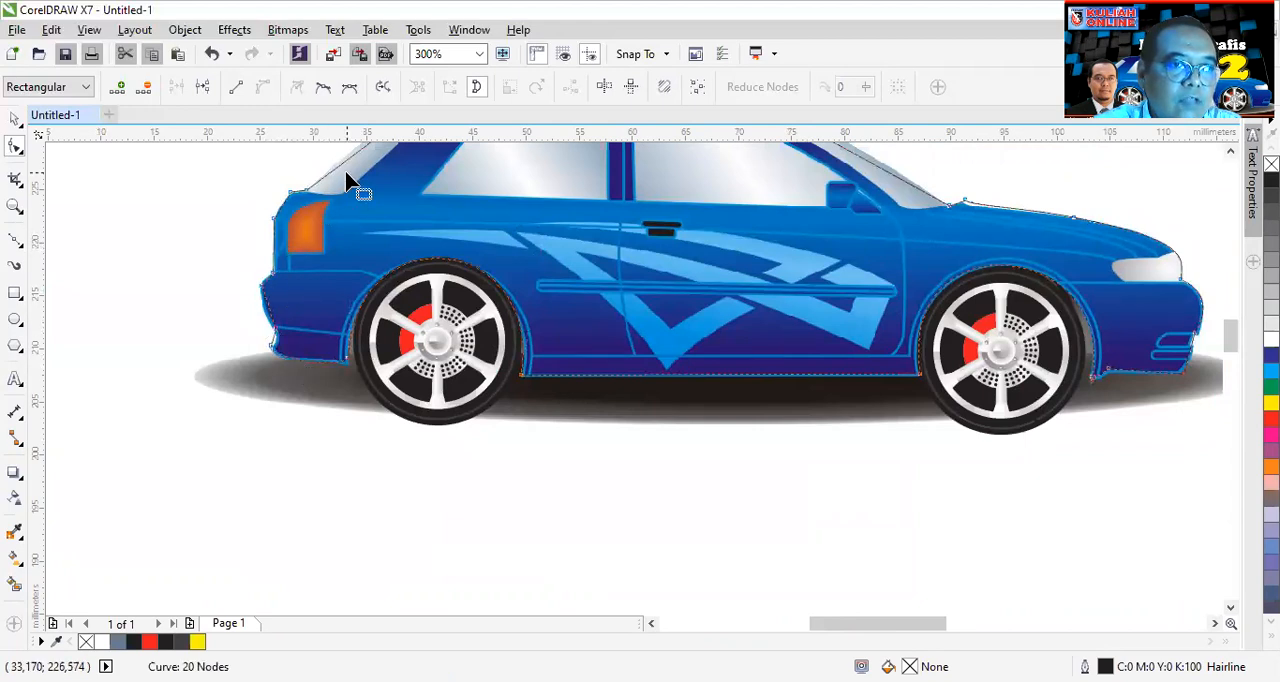
{"action": "scroll", "coordinate": [346, 185], "scroll_direction": "down", "scroll_amount": 2}
{"action": "scroll", "coordinate": [600, 155], "scroll_direction": "up", "scroll_amount": 2}
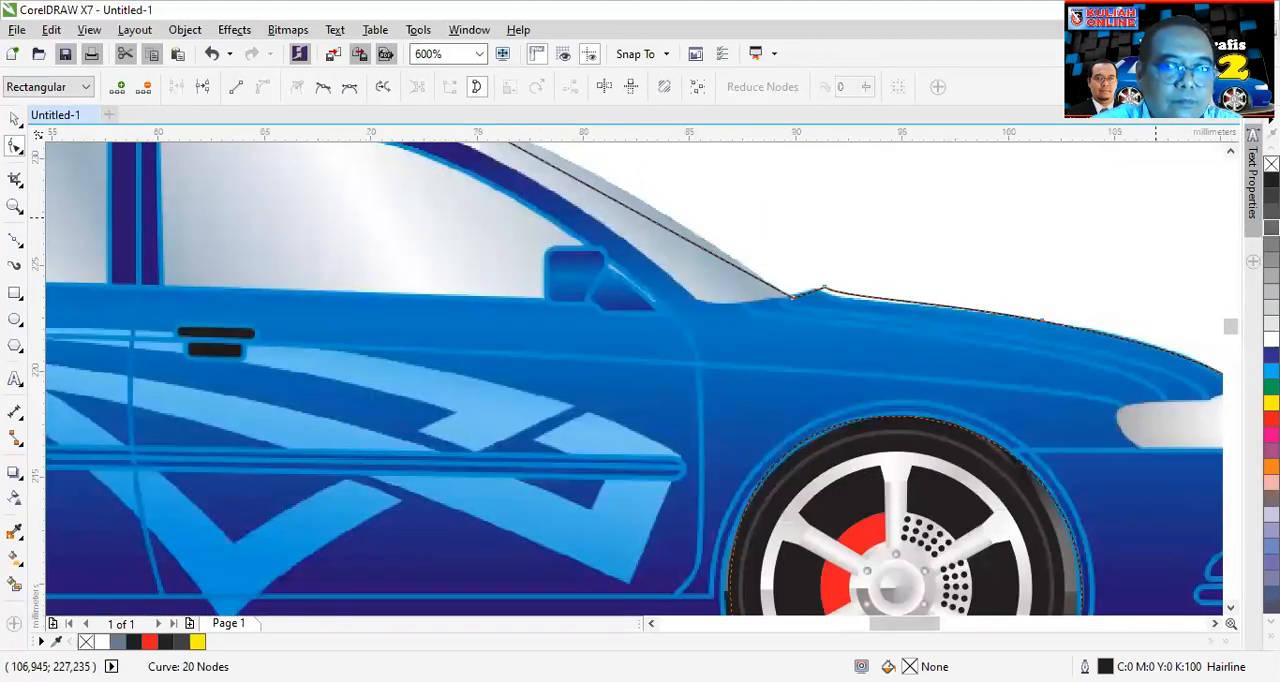
- Bow the straight outline segment along the windshield outward to follow the edge of the glass
{"action": "left_click", "coordinate": [1230, 151]}
{"action": "scroll", "coordinate": [1234, 155], "scroll_direction": "up", "scroll_amount": 3}
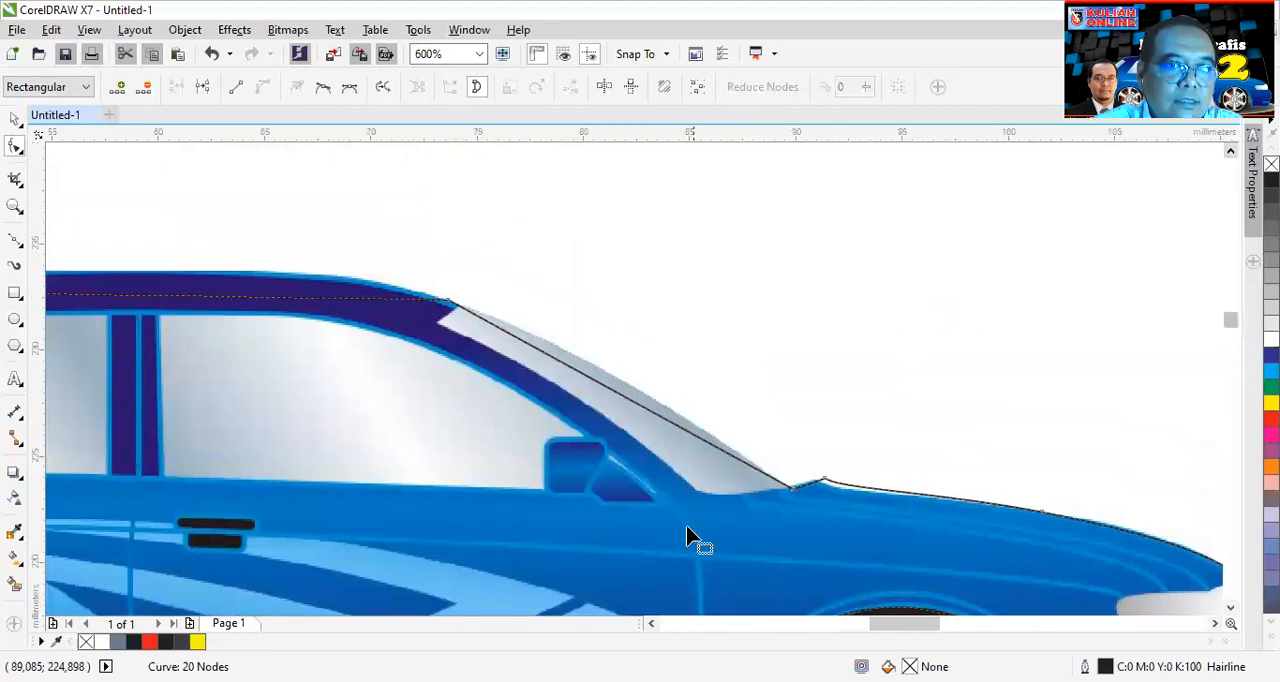
{"action": "left_click_drag", "start_coordinate": [608, 389], "coordinate": [623, 374]}
{"action": "scroll", "coordinate": [137, 365], "scroll_direction": "down", "scroll_amount": 2}
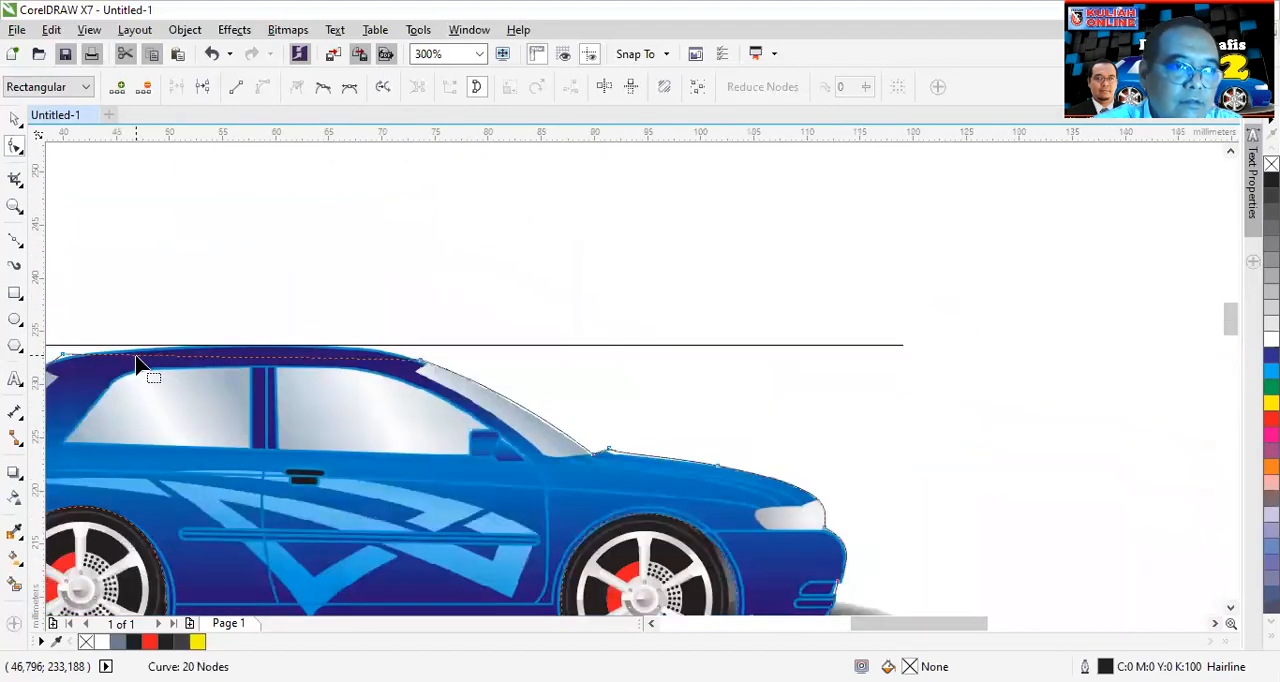
- Arch the outline over the car roof and bow the segment along the sloping rear window to match its edge
{"action": "scroll", "coordinate": [234, 363], "scroll_direction": "up", "scroll_amount": 2}
{"action": "left_click_drag", "start_coordinate": [258, 368], "coordinate": [292, 326]}
{"action": "scroll", "coordinate": [200, 368], "scroll_direction": "down", "scroll_amount": 2}
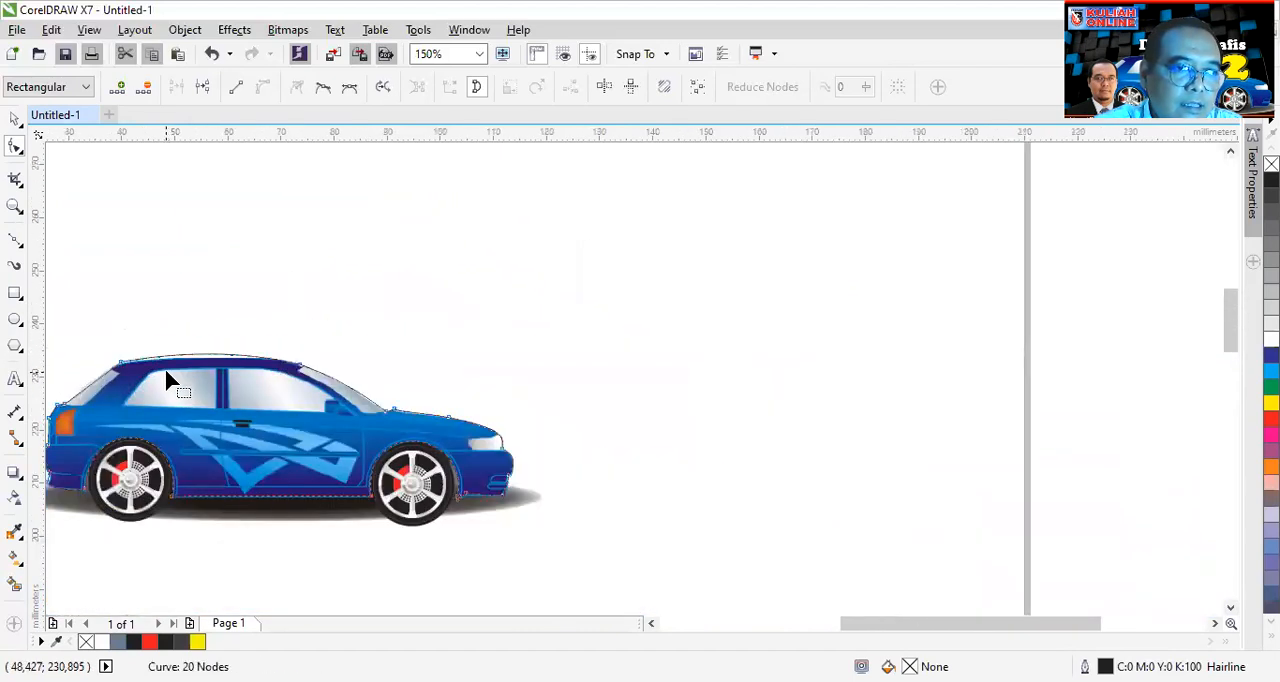
{"action": "scroll", "coordinate": [90, 380], "scroll_direction": "up", "scroll_amount": 2}
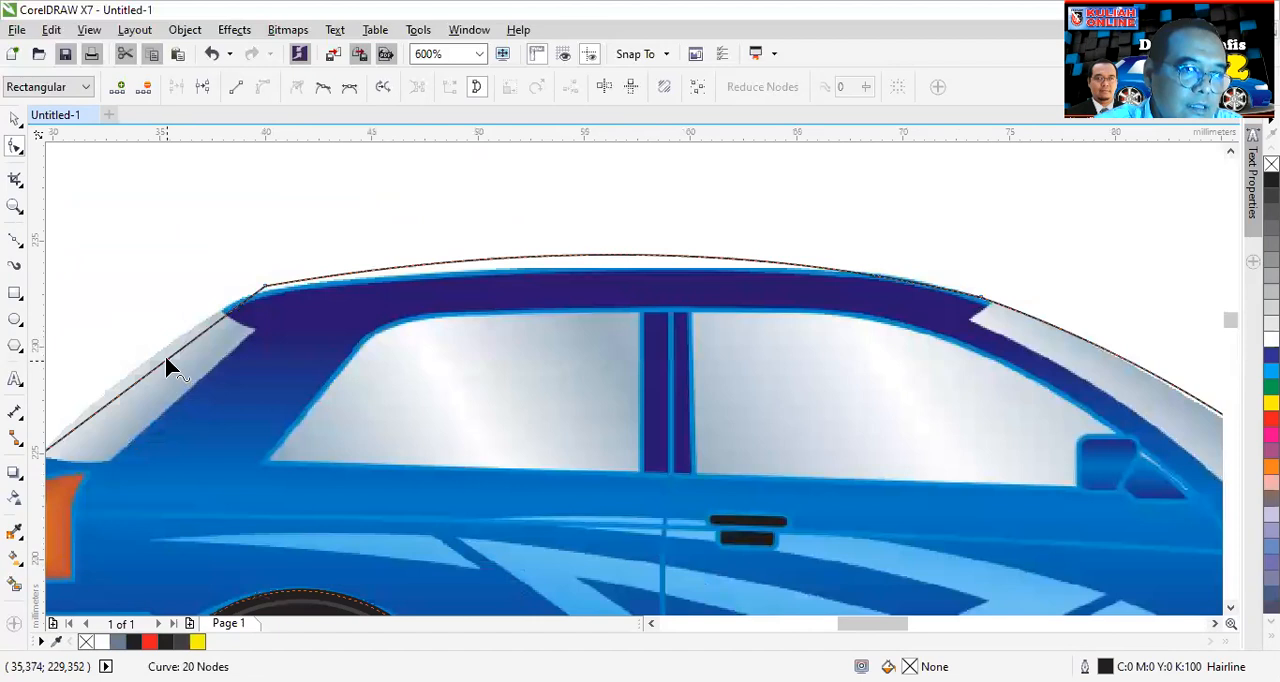
{"action": "left_click", "coordinate": [157, 361]}
{"action": "left_click_drag", "start_coordinate": [157, 366], "coordinate": [149, 357]}
- Shift the rear roof node slightly down and adjust both roof curve handles so the outline follows the roofline
{"action": "left_click_drag", "start_coordinate": [265, 286], "coordinate": [258, 299]}
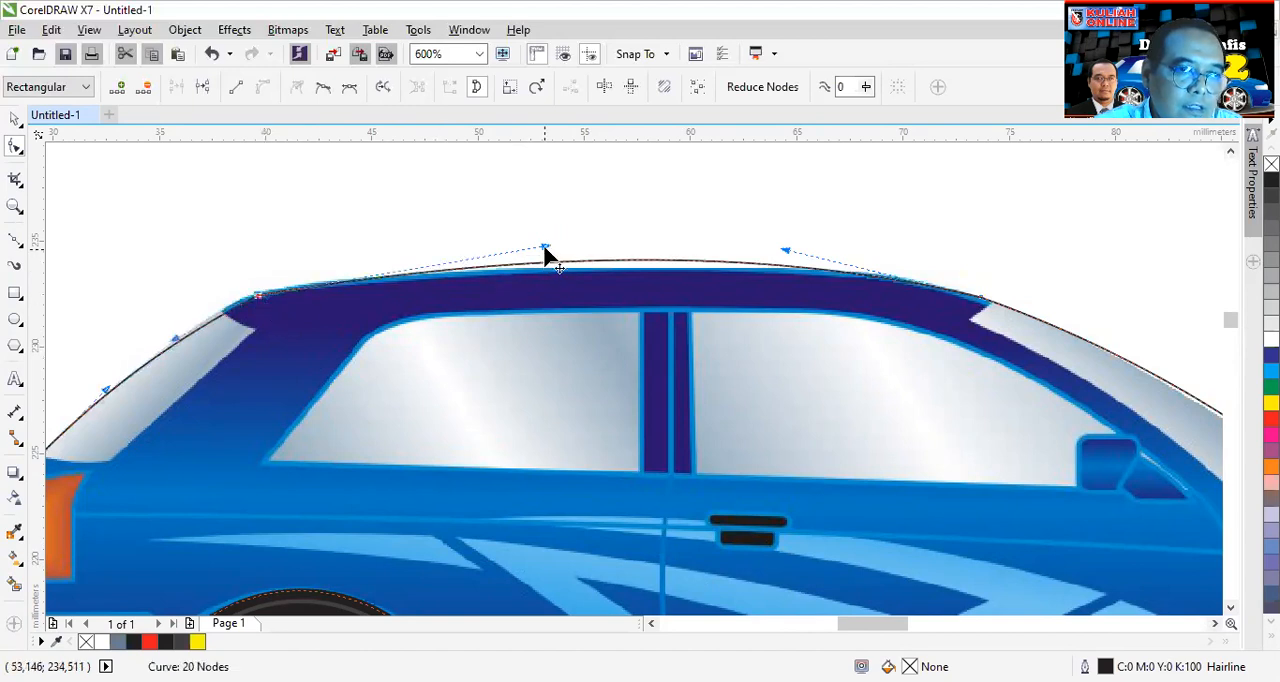
{"action": "left_click_drag", "start_coordinate": [545, 254], "coordinate": [591, 266]}
{"action": "left_click_drag", "start_coordinate": [789, 256], "coordinate": [756, 251]}
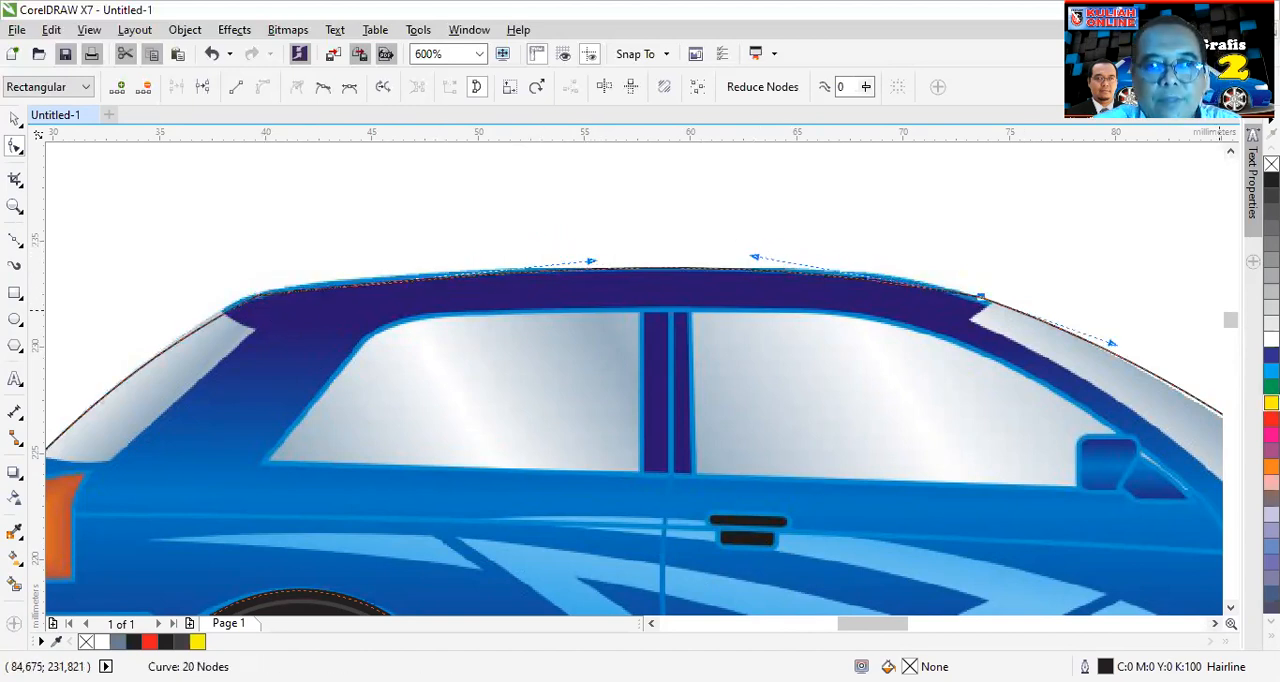
{"action": "scroll", "coordinate": [1012, 420], "scroll_direction": "down", "scroll_amount": 3}
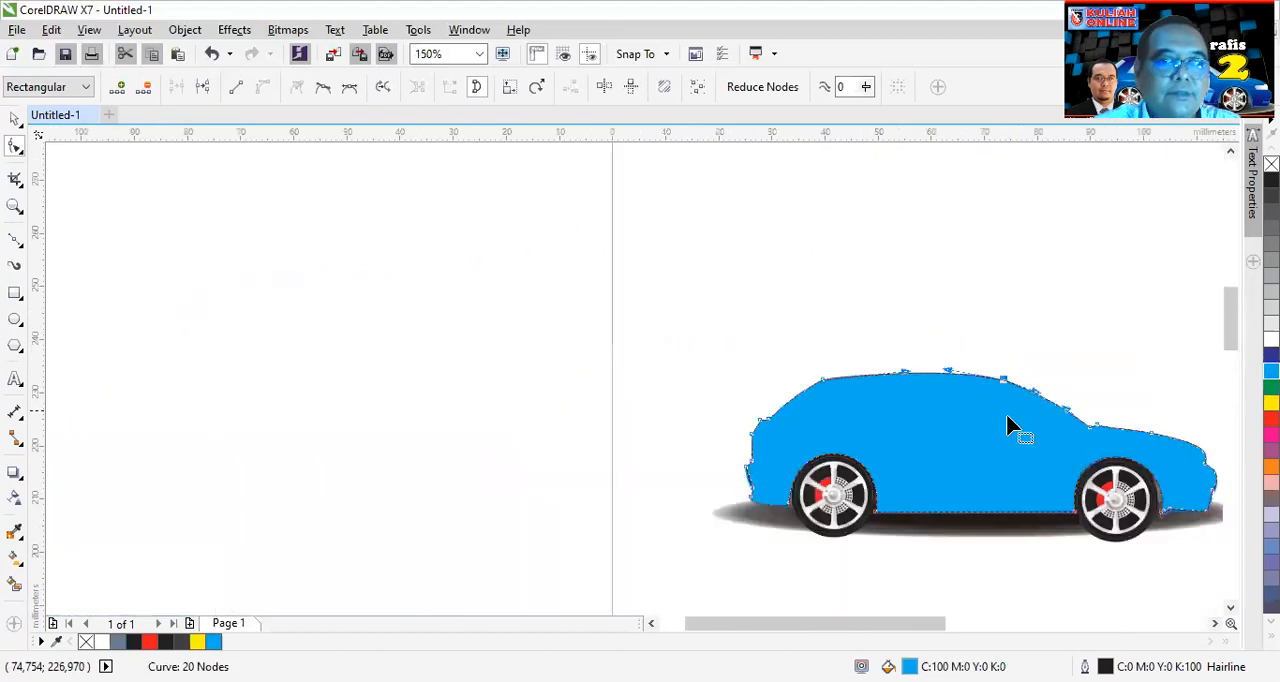
- Try a yellow fill on the closed car outline, settling on solid blue C:100 M:100 Y:0 K:0
{"action": "scroll", "coordinate": [1218, 527], "scroll_direction": "up", "scroll_amount": 2}
{"action": "scroll", "coordinate": [1152, 490], "scroll_direction": "down", "scroll_amount": 1}
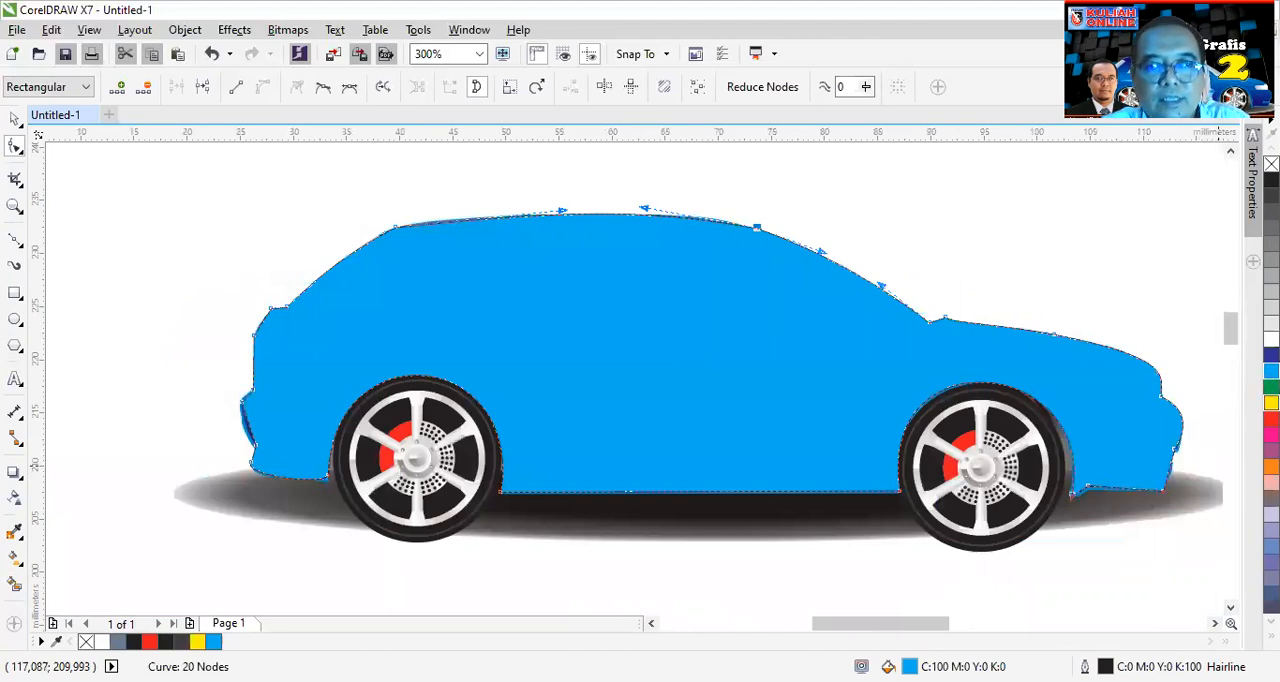
{"action": "left_click", "coordinate": [1272, 403]}
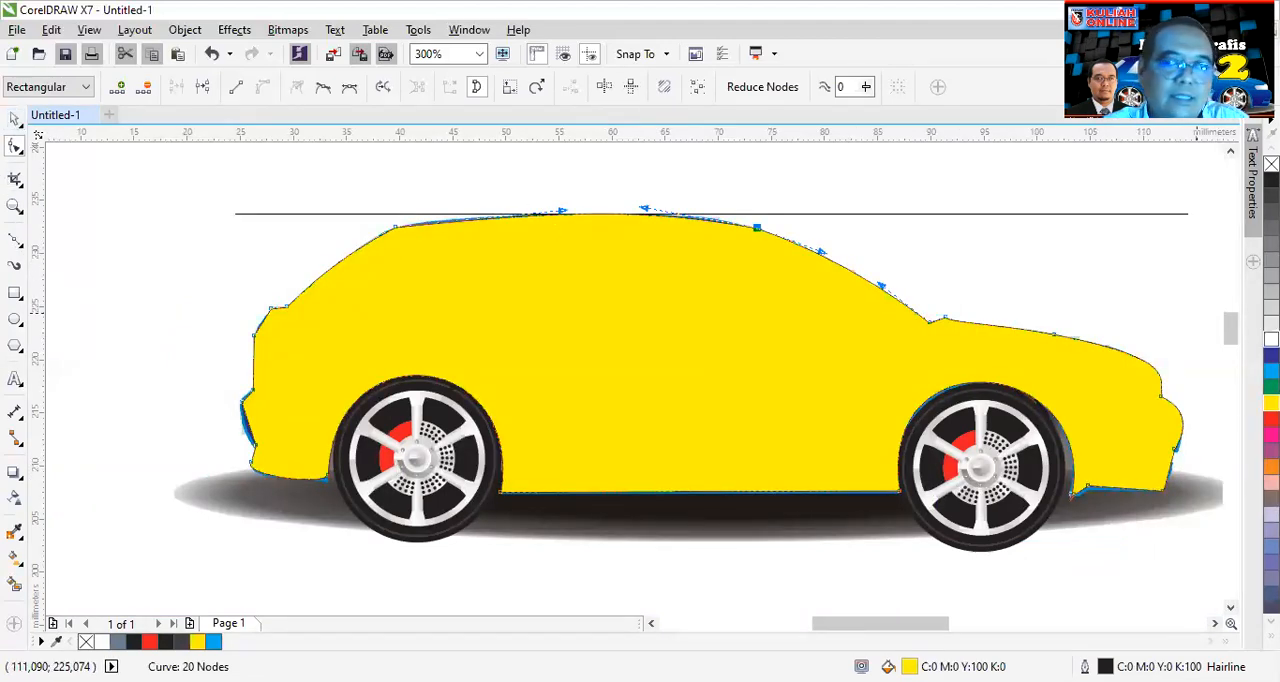
{"action": "left_click", "coordinate": [1270, 355]}
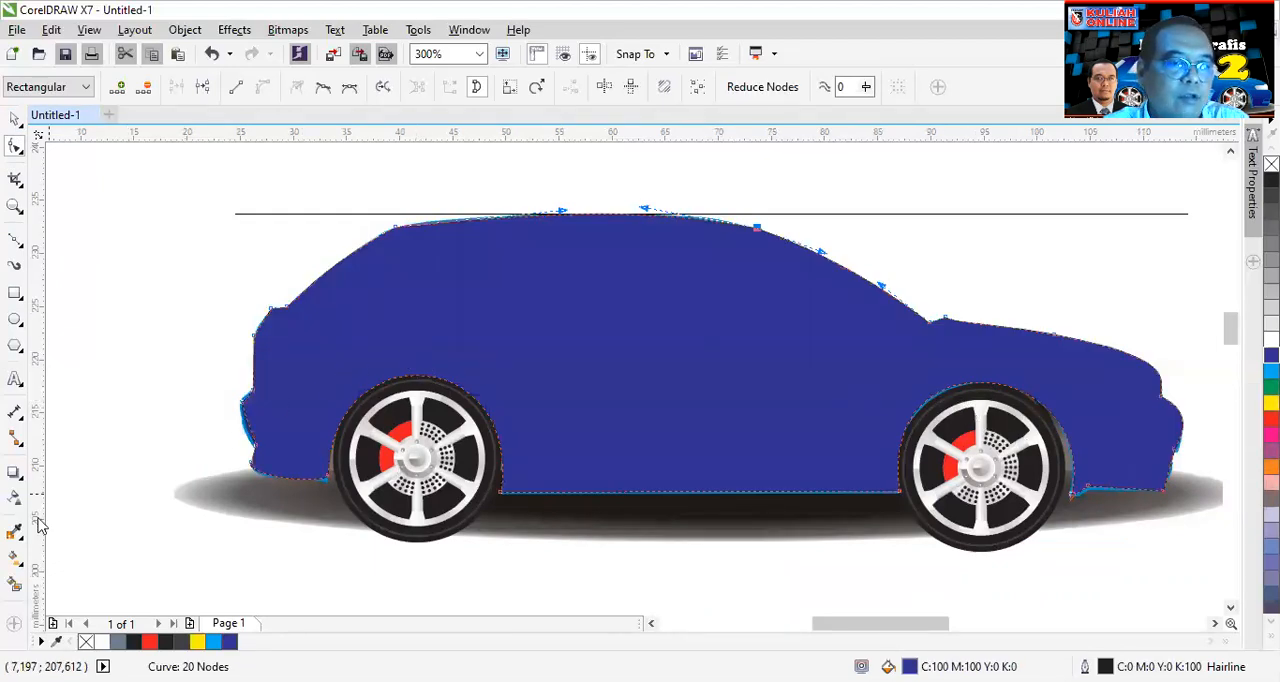
- Apply a linear fountain fill from blue to white to the car shape and add a colour stop near its middle
{"action": "left_click", "coordinate": [15, 558]}
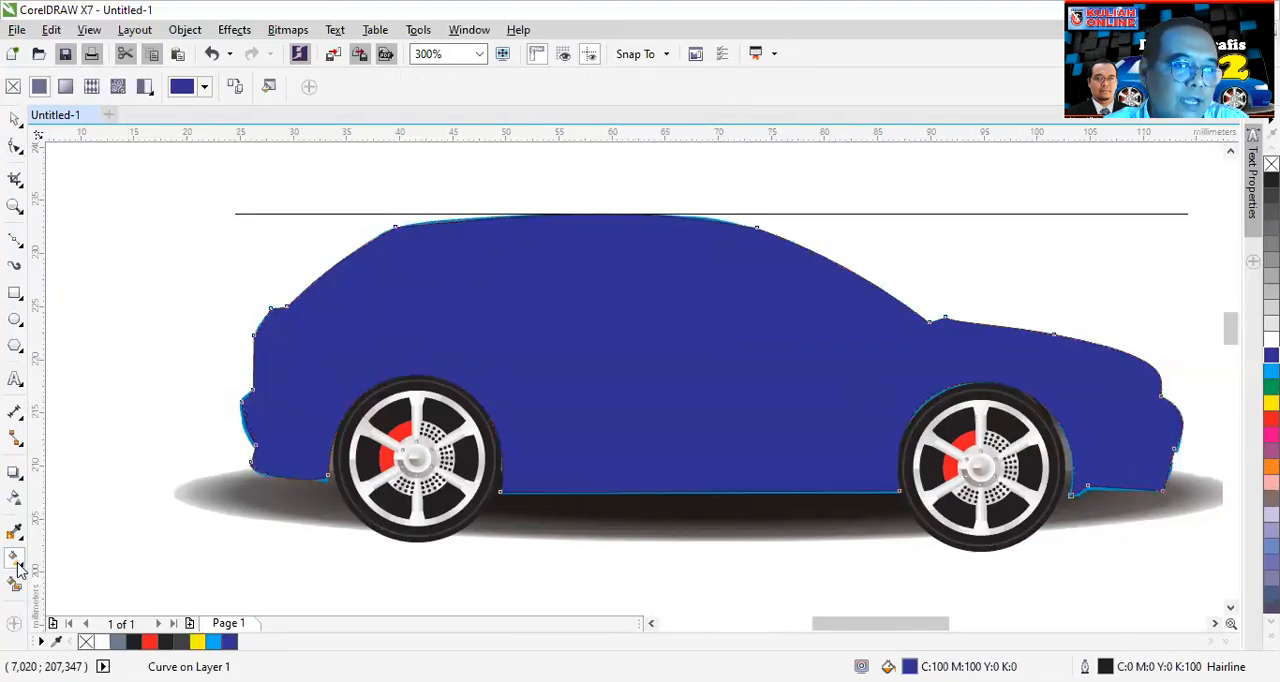
{"action": "left_click", "coordinate": [66, 89]}
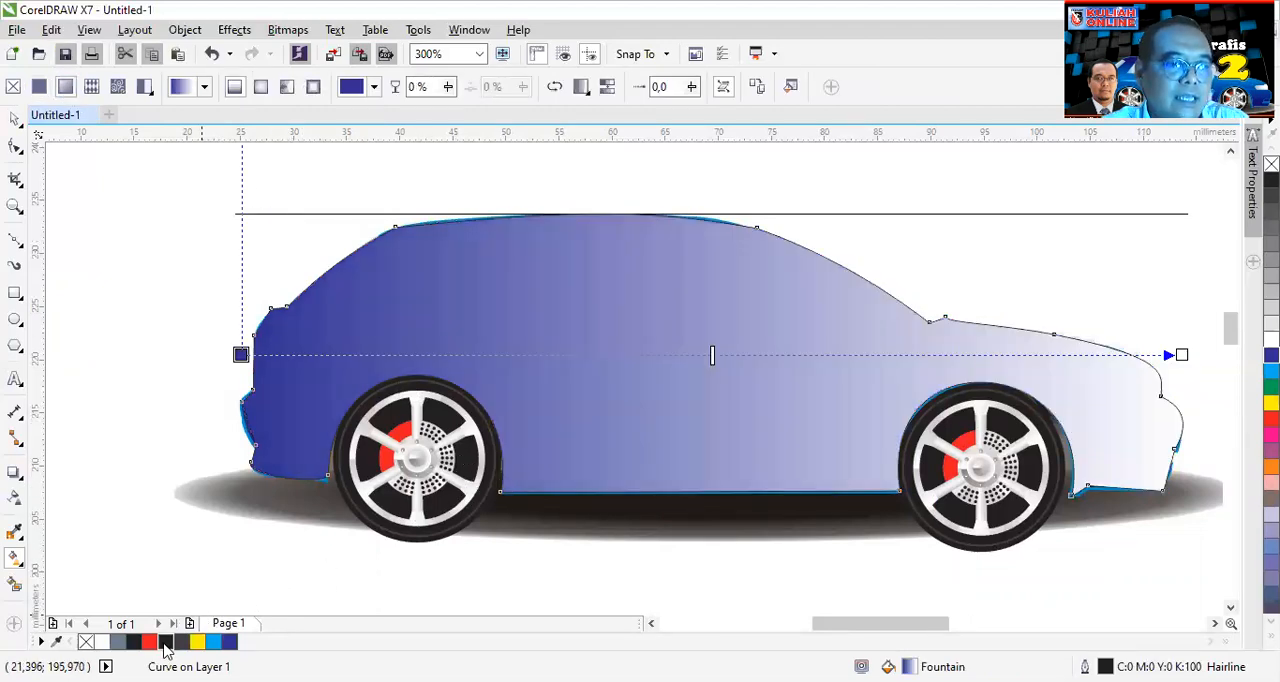
{"action": "left_click", "coordinate": [213, 642]}
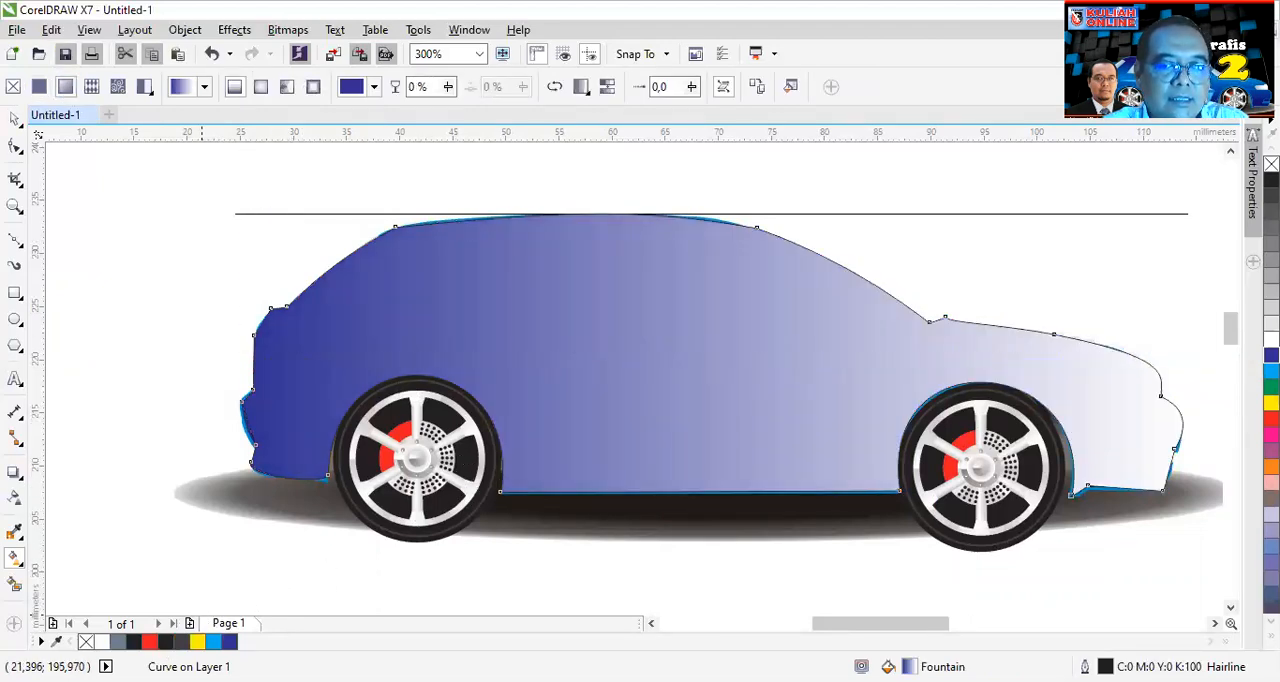
{"action": "key", "text": "F11"}
{"action": "double_click", "coordinate": [497, 460]}
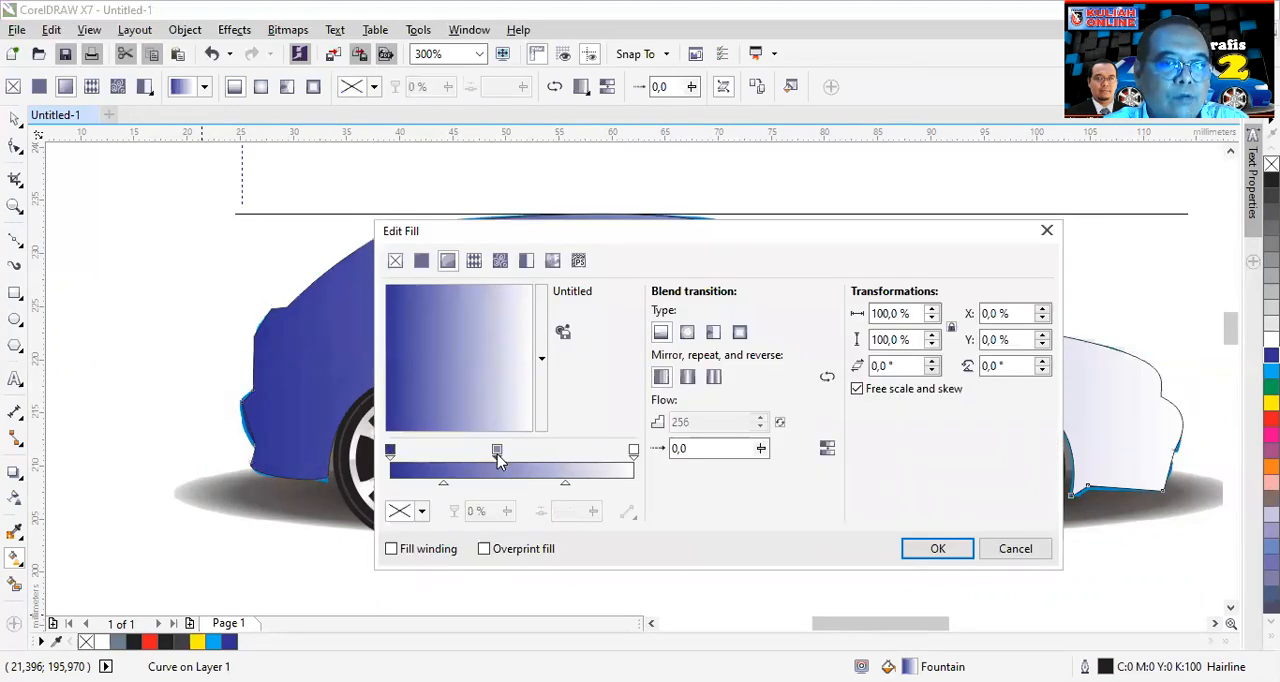
- Add a colour stop at 99% of the fountain fill, colour it C:84 M:70 Y:0 K:0 and apply the fill
{"action": "left_click", "coordinate": [633, 451]}
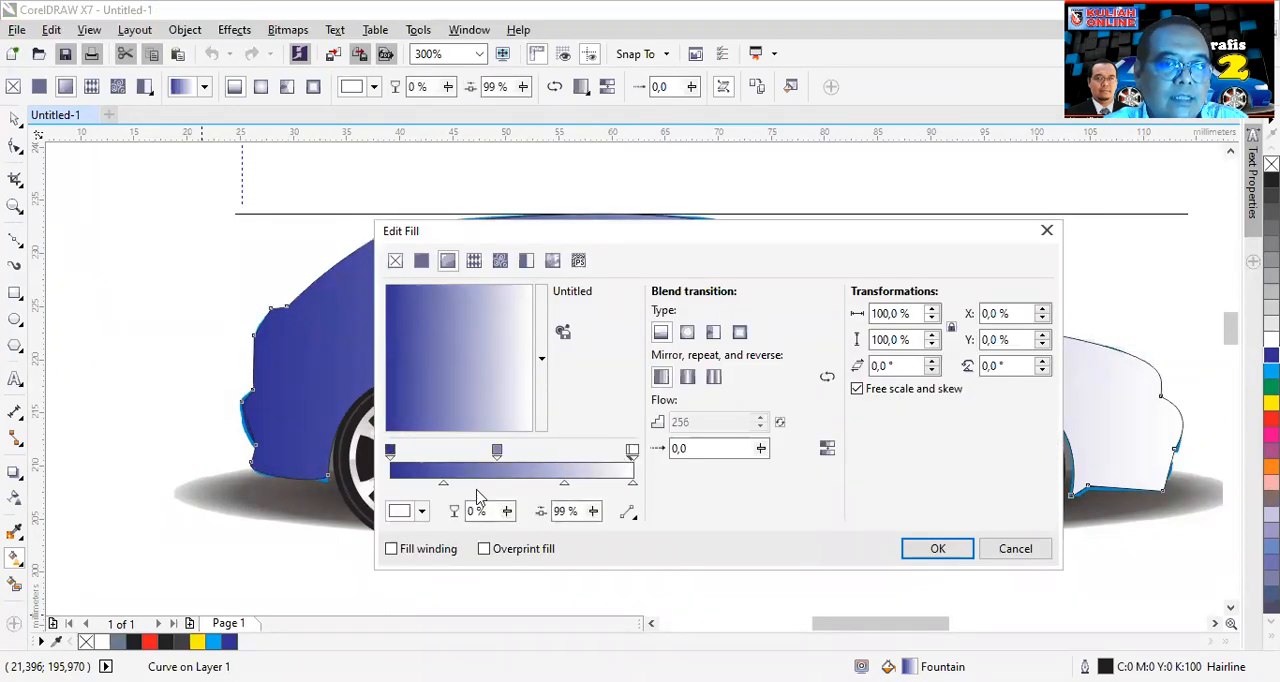
{"action": "left_click", "coordinate": [421, 511]}
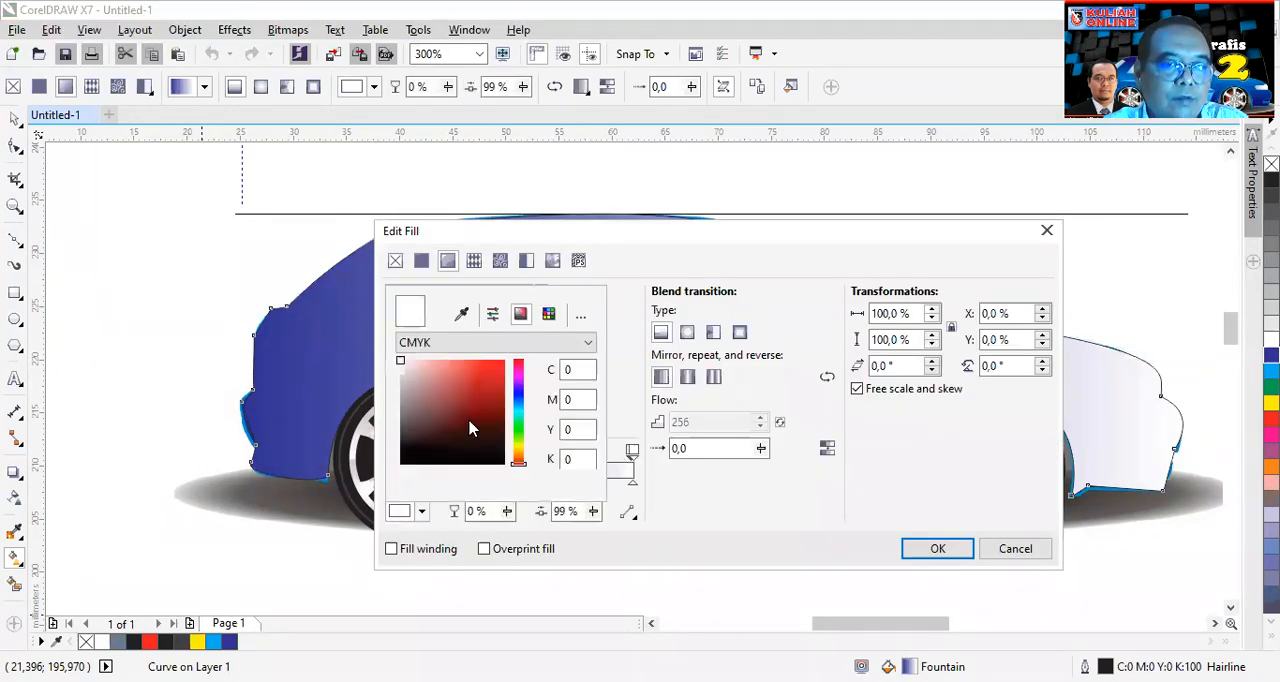
{"action": "left_click", "coordinate": [518, 396]}
{"action": "left_click", "coordinate": [483, 360]}
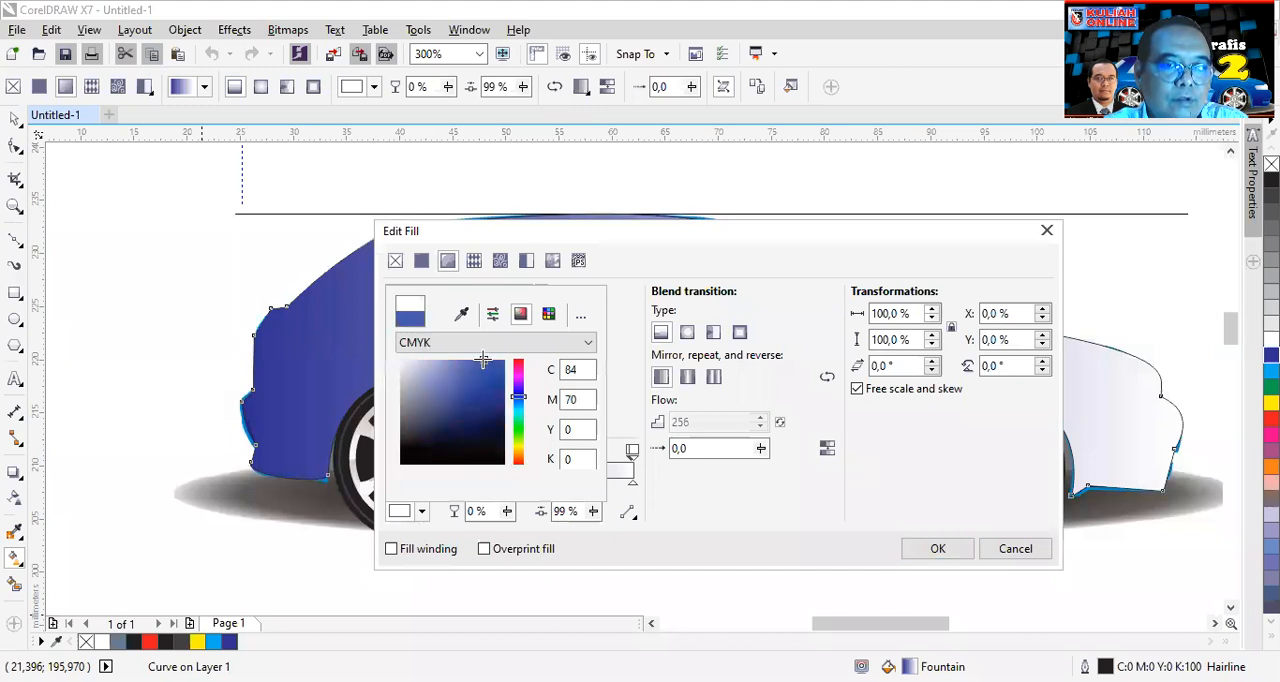
{"action": "left_click", "coordinate": [936, 549]}
{"action": "left_click", "coordinate": [936, 549]}
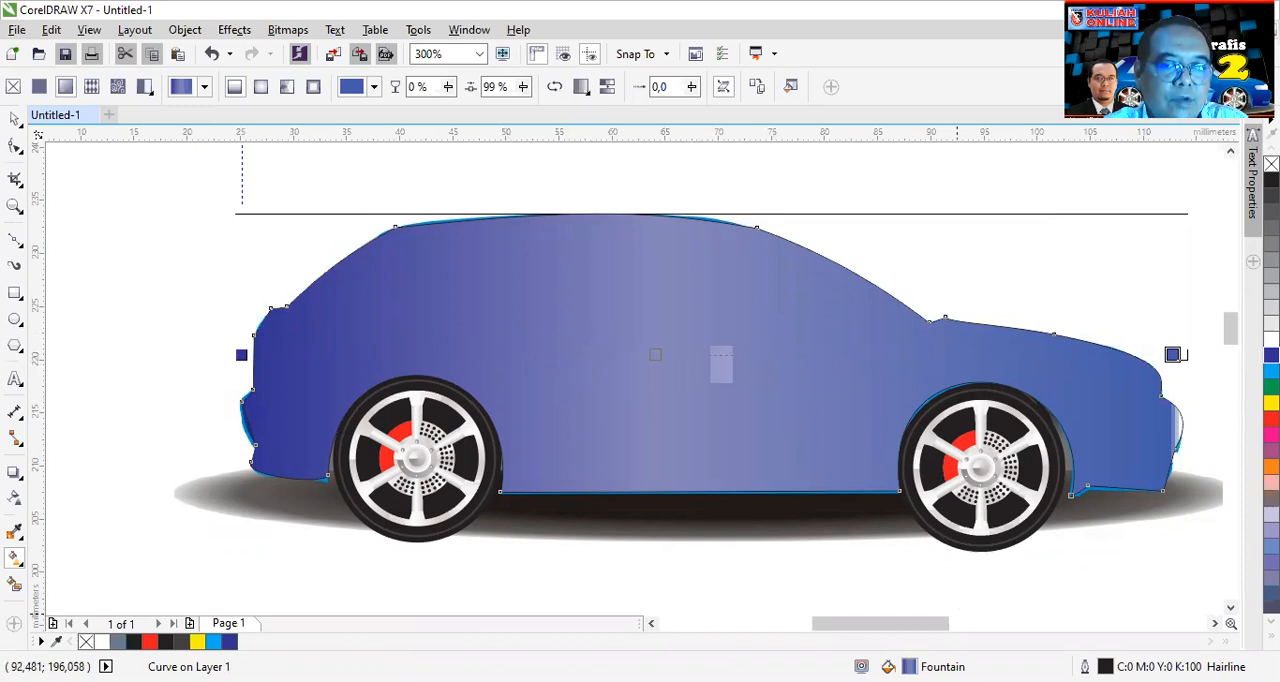
- Edit the car's fountain fill, adding stops on both sides of the middle one and replacing the middle stop with one at 50%
{"action": "double_click", "coordinate": [909, 667]}
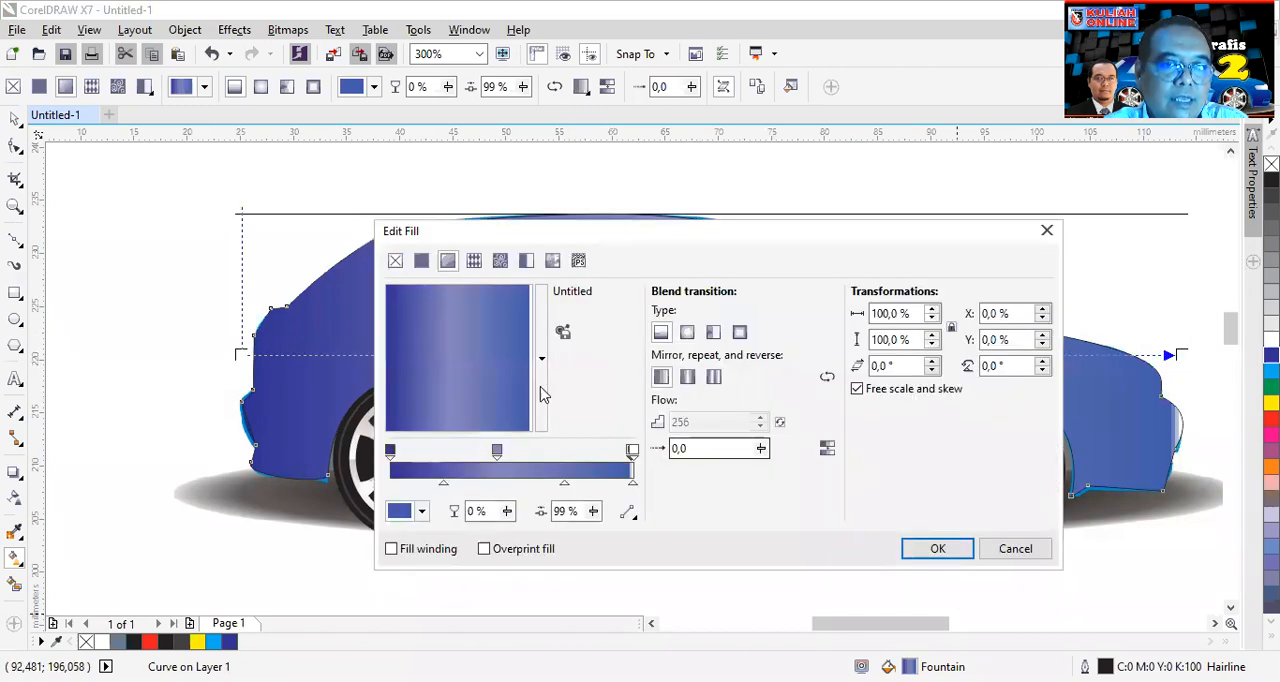
{"action": "double_click", "coordinate": [463, 462]}
{"action": "double_click", "coordinate": [550, 462]}
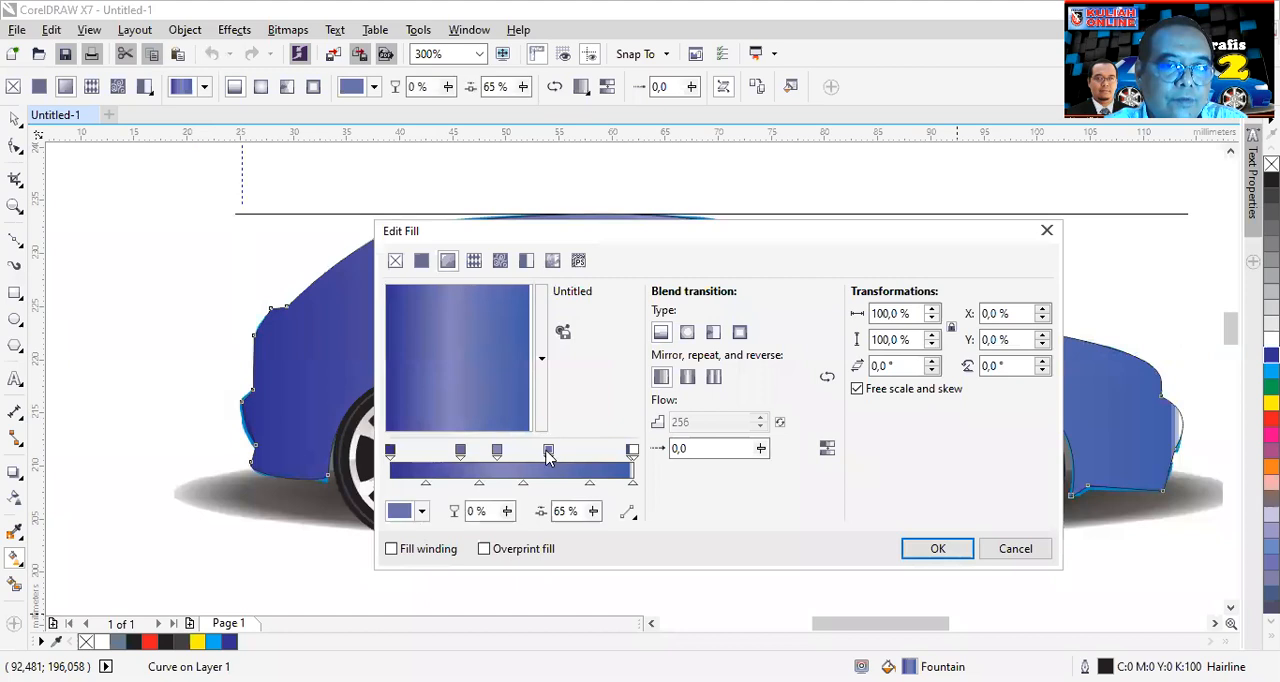
{"action": "left_click_drag", "start_coordinate": [498, 452], "coordinate": [518, 452]}
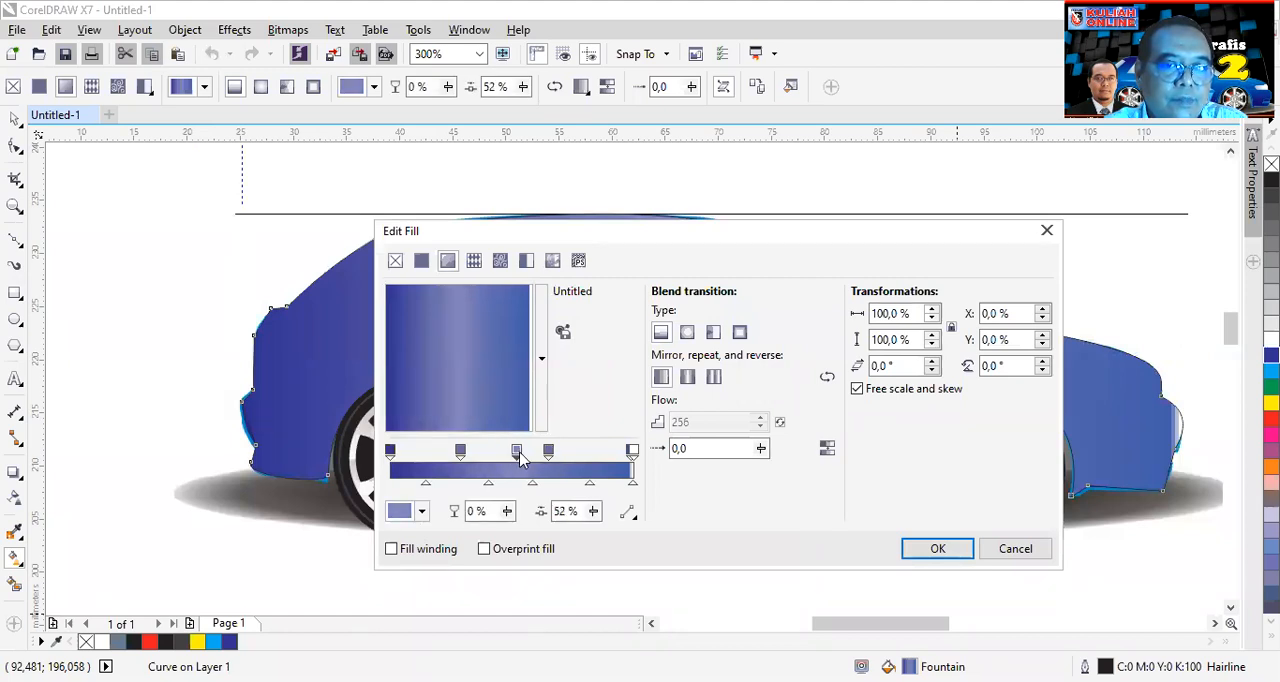
{"action": "double_click", "coordinate": [519, 452]}
{"action": "double_click", "coordinate": [517, 454]}
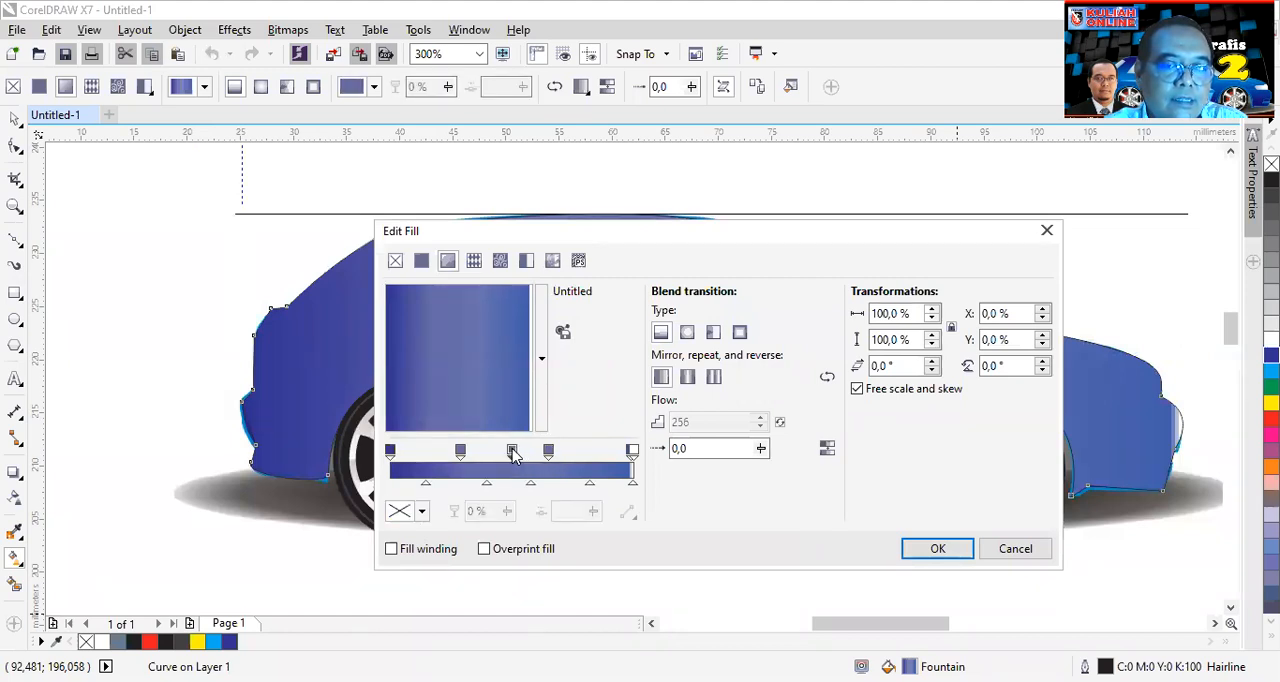
- Colour the 50% stop C:91 M:82 Y:0 K:0 and slant the fountain fill to a rotation of 311,2°
{"action": "left_click", "coordinate": [421, 511]}
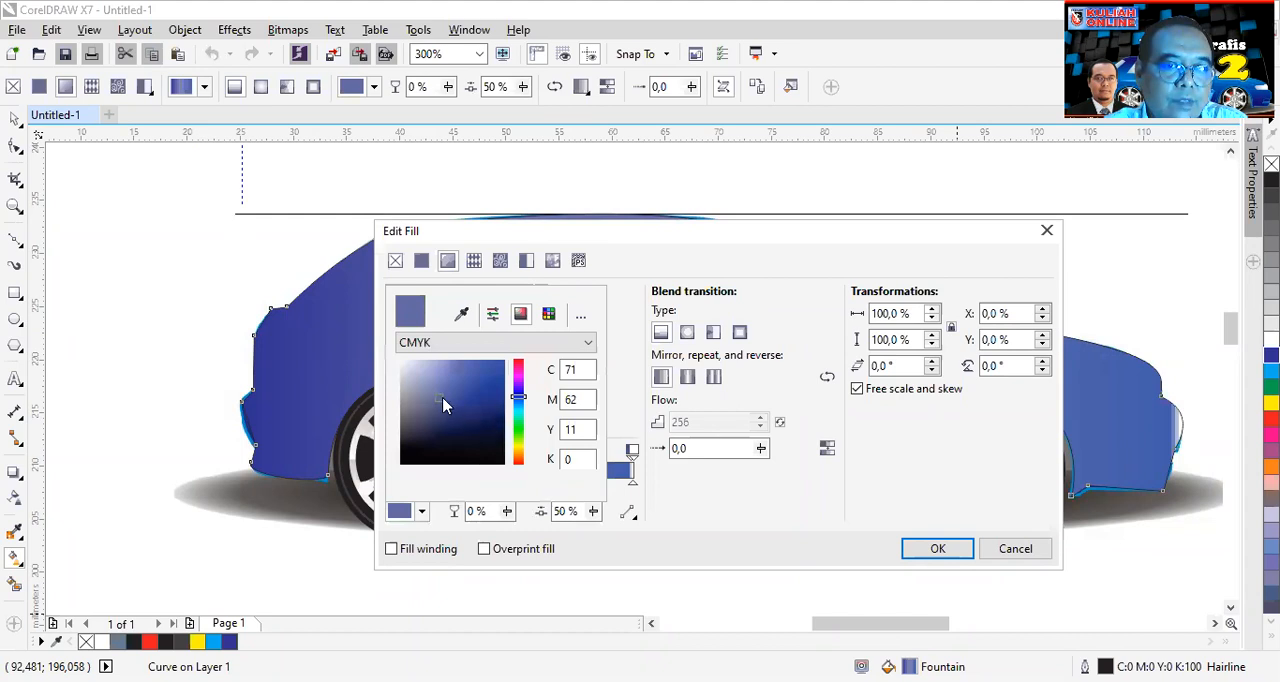
{"action": "left_click", "coordinate": [479, 384]}
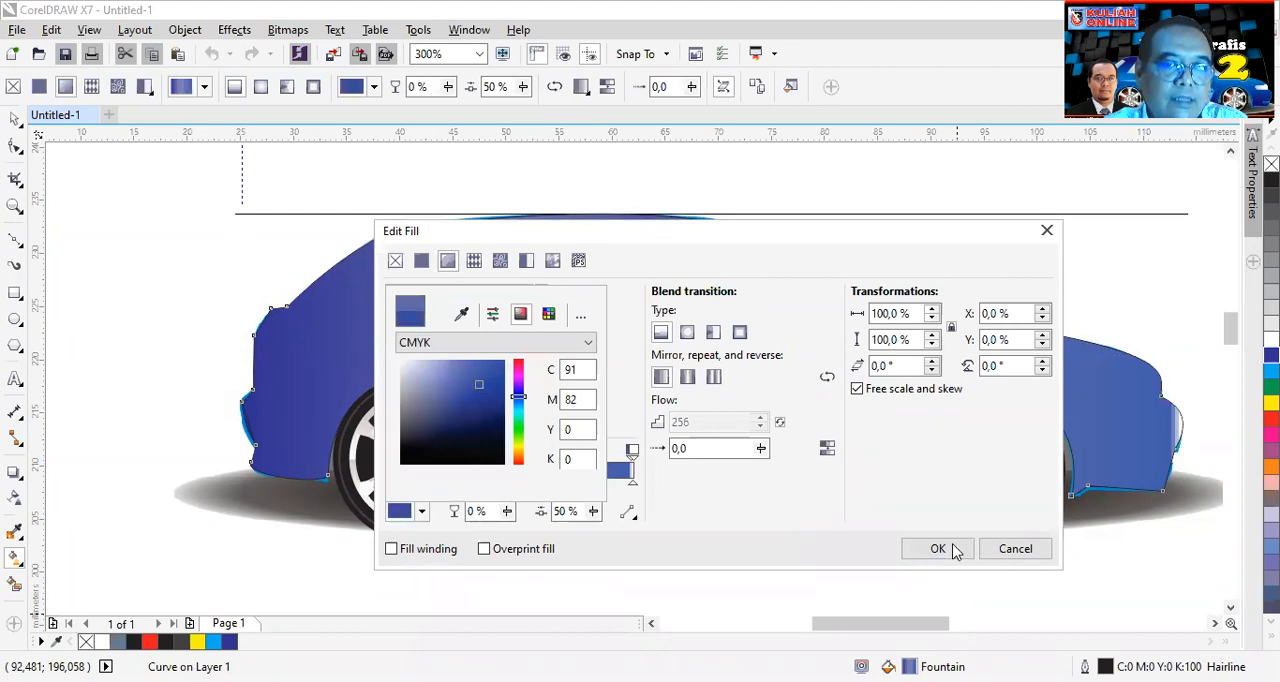
{"action": "left_click", "coordinate": [953, 550]}
{"action": "left_click_drag", "start_coordinate": [520, 360], "coordinate": [556, 456]}
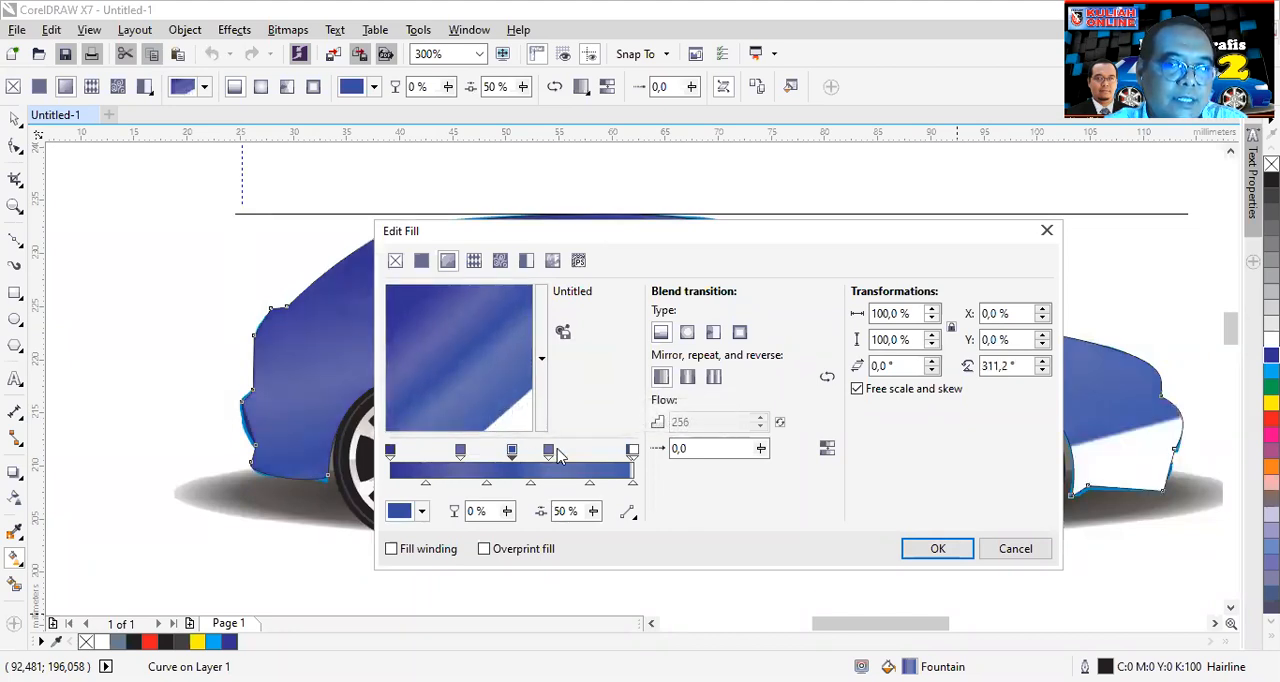
- Recolour the white end stop at 100% to a violet-blue, apply the fountain fill and deselect the car shape
{"action": "left_click", "coordinate": [633, 452]}
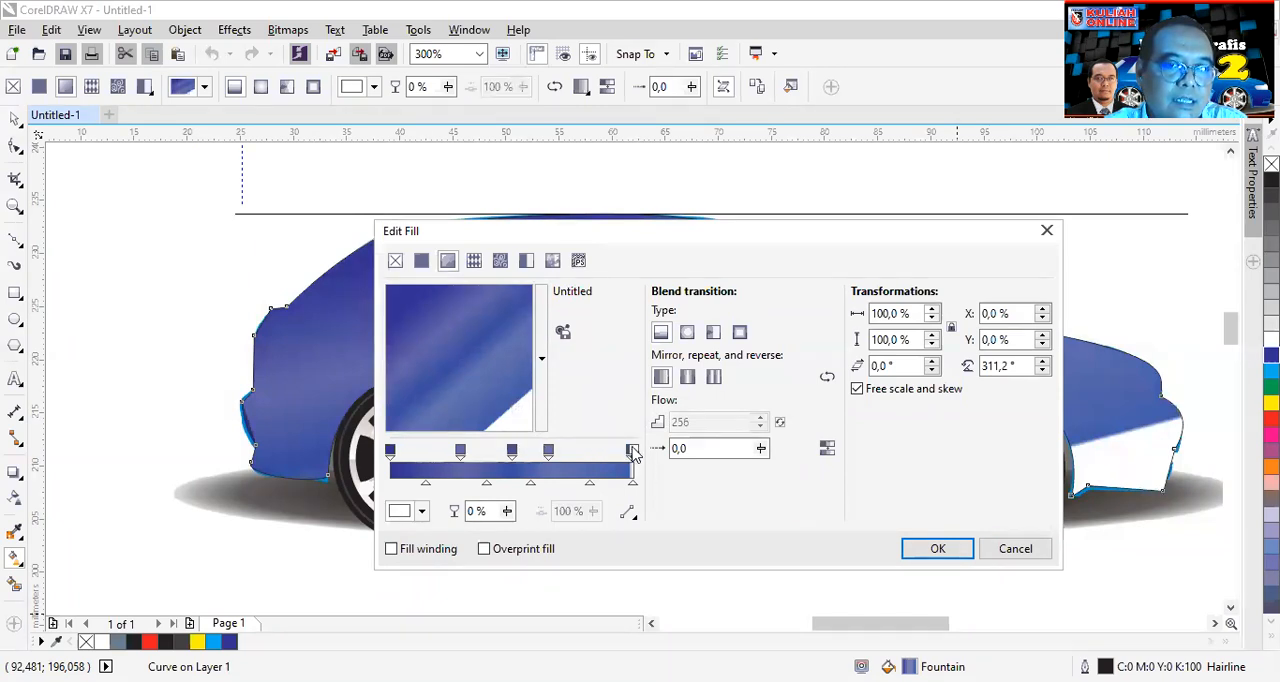
{"action": "left_click", "coordinate": [423, 511]}
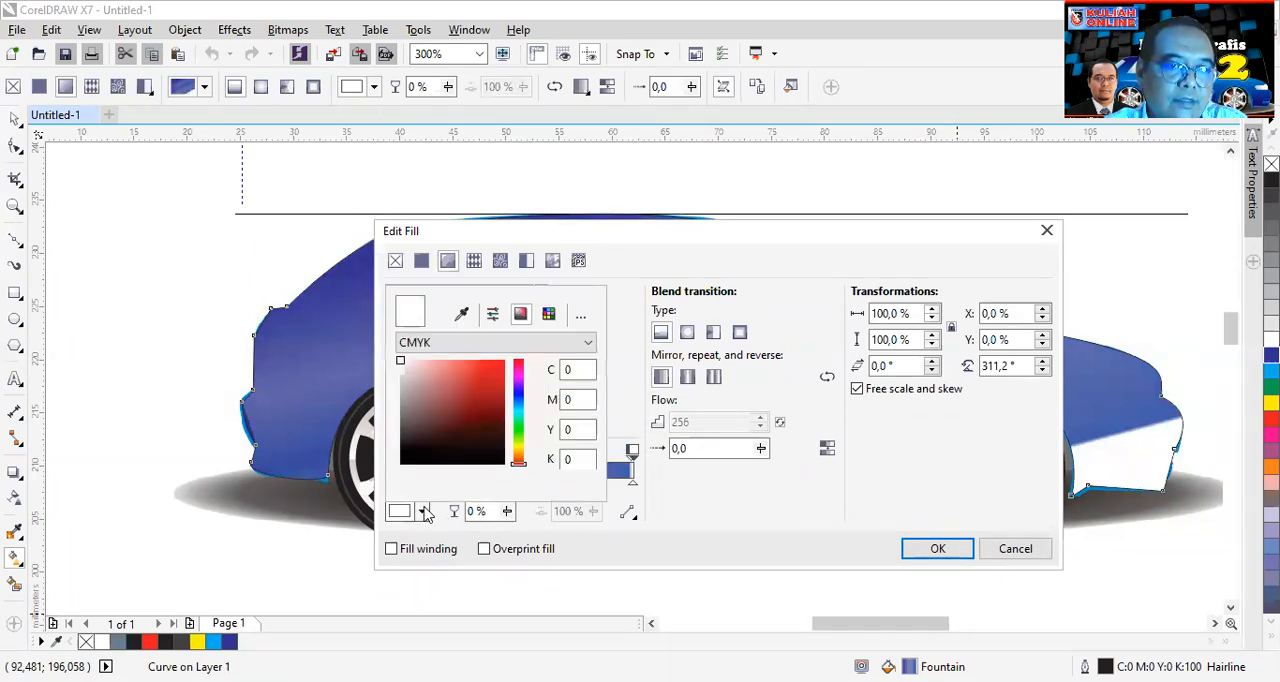
{"action": "left_click_drag", "start_coordinate": [522, 405], "coordinate": [518, 390]}
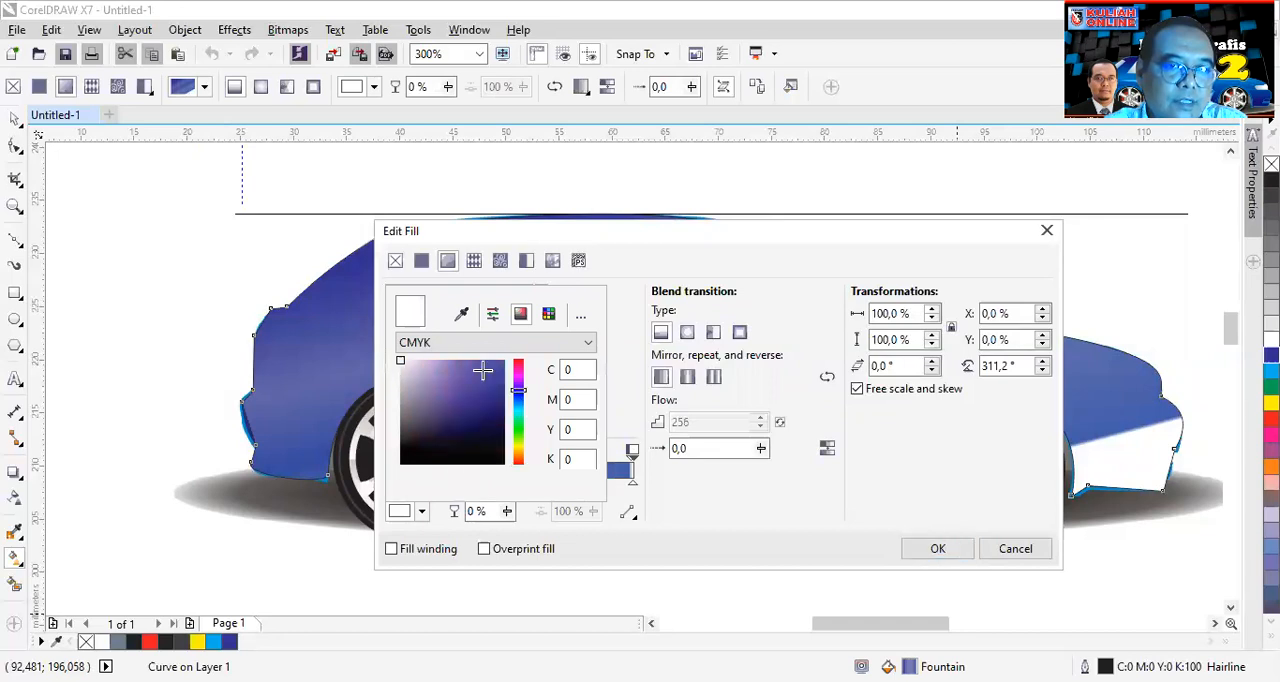
{"action": "left_click", "coordinate": [489, 362]}
{"action": "left_click", "coordinate": [940, 553]}
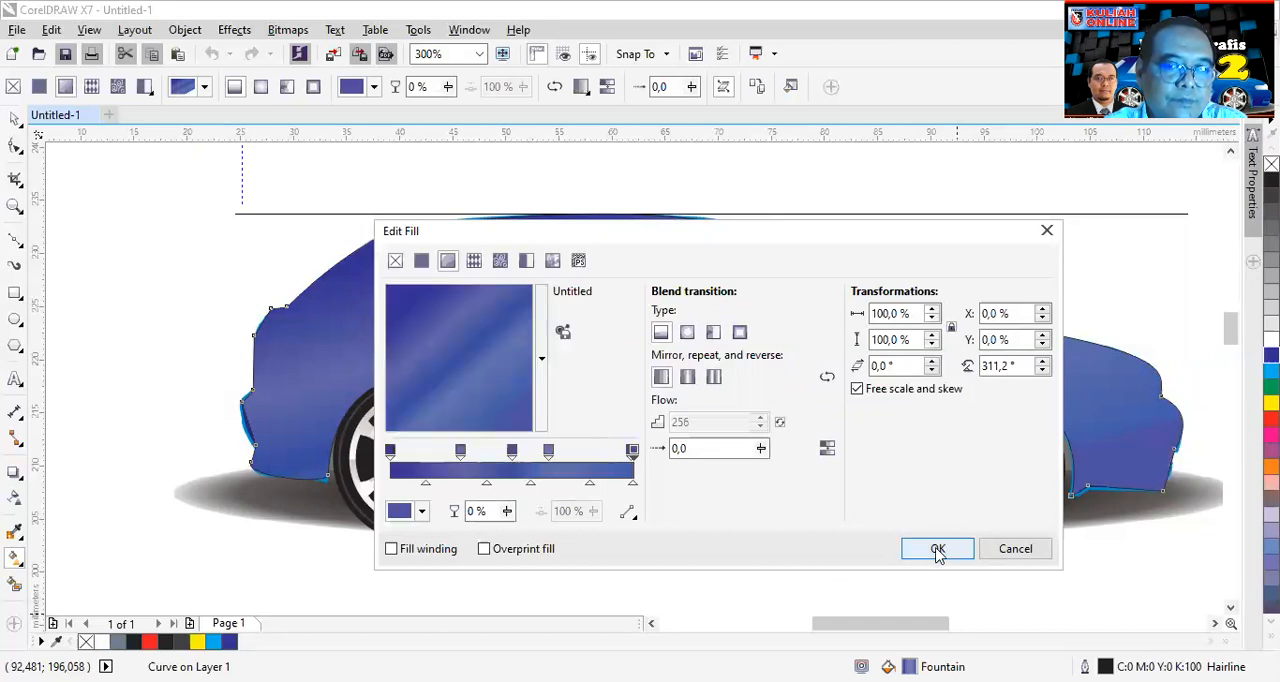
{"action": "left_click", "coordinate": [938, 550]}
{"action": "scroll", "coordinate": [835, 283], "scroll_direction": "down", "scroll_amount": 2}
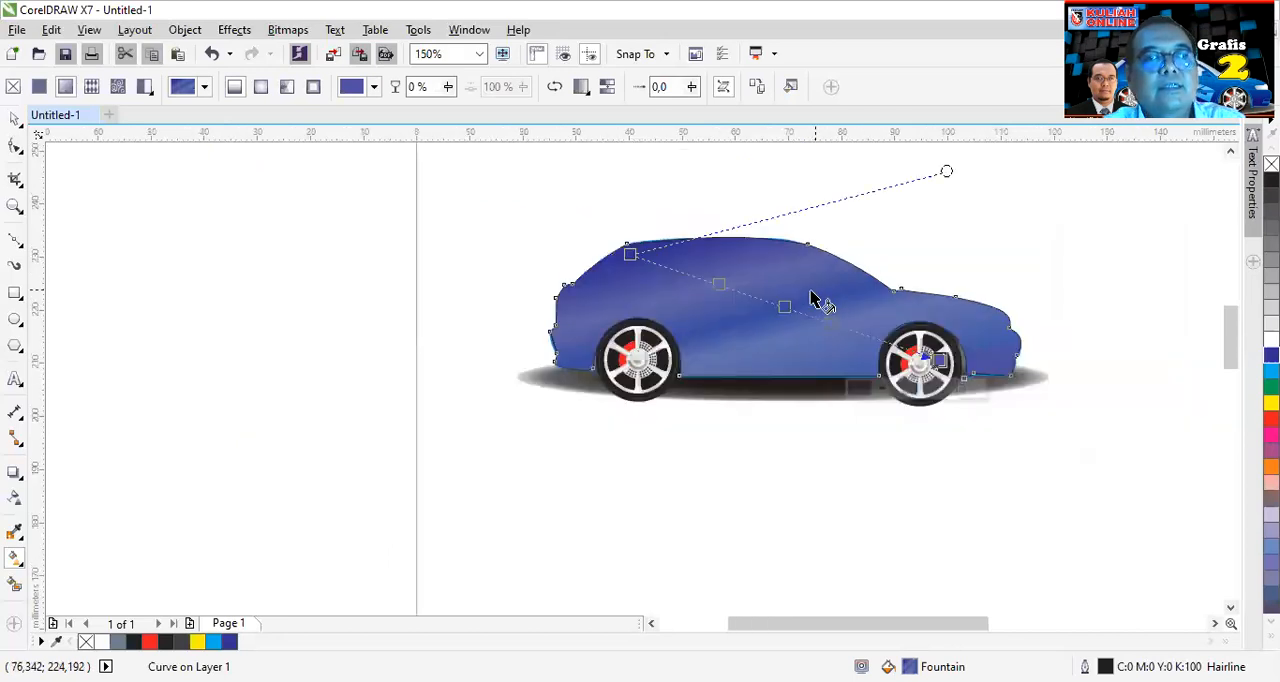
{"action": "left_click", "coordinate": [14, 120]}
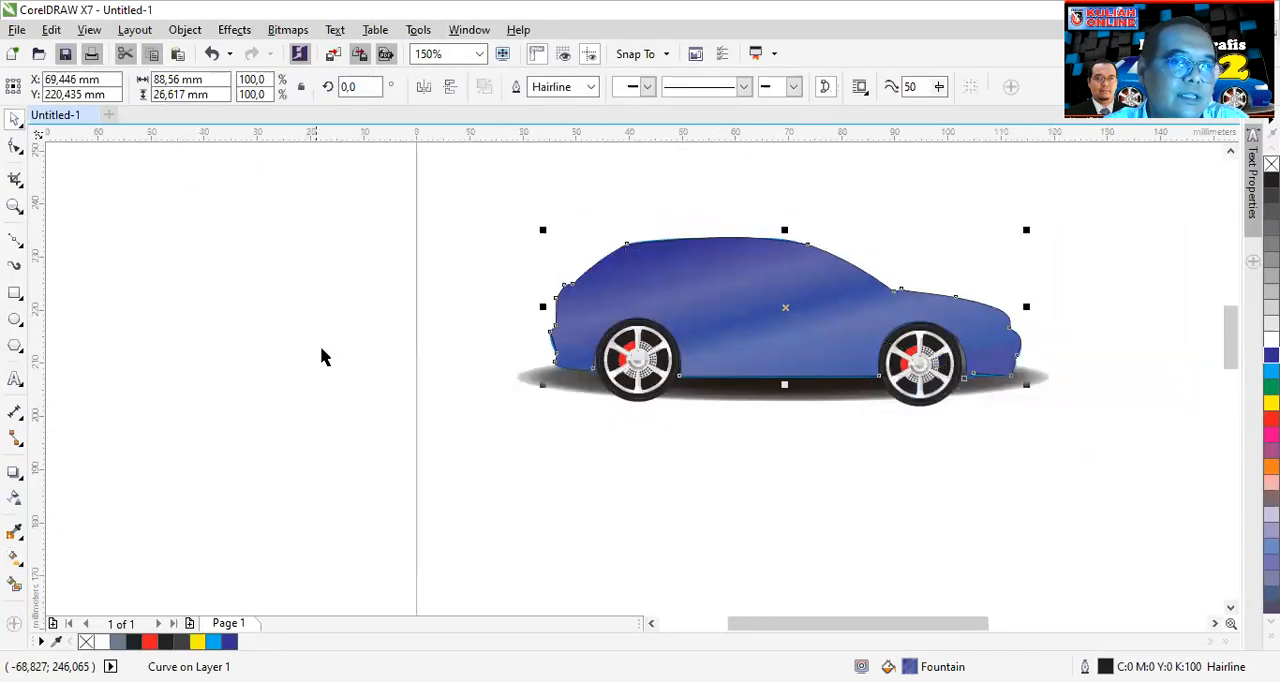
{"action": "left_click", "coordinate": [322, 350]}
- Apply transparency to the gradient-filled car body shape with the Transparency tool
{"action": "scroll", "coordinate": [886, 282], "scroll_direction": "up", "scroll_amount": 2}
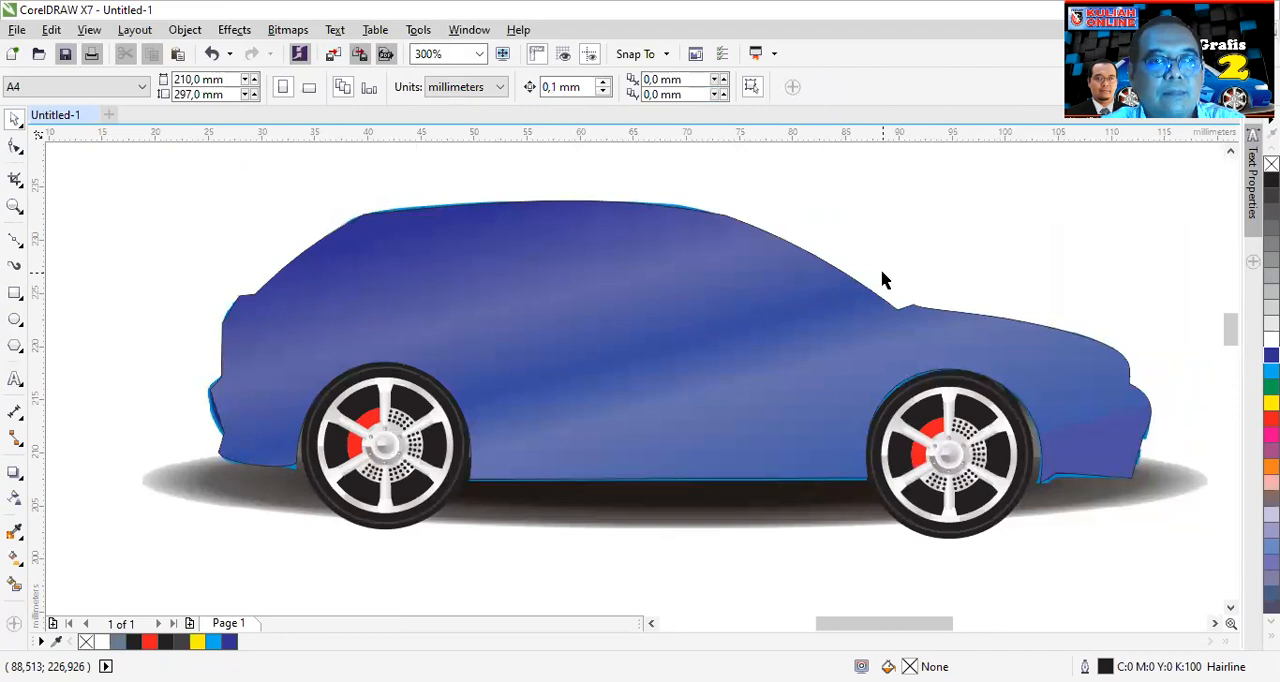
{"action": "left_click", "coordinate": [12, 500]}
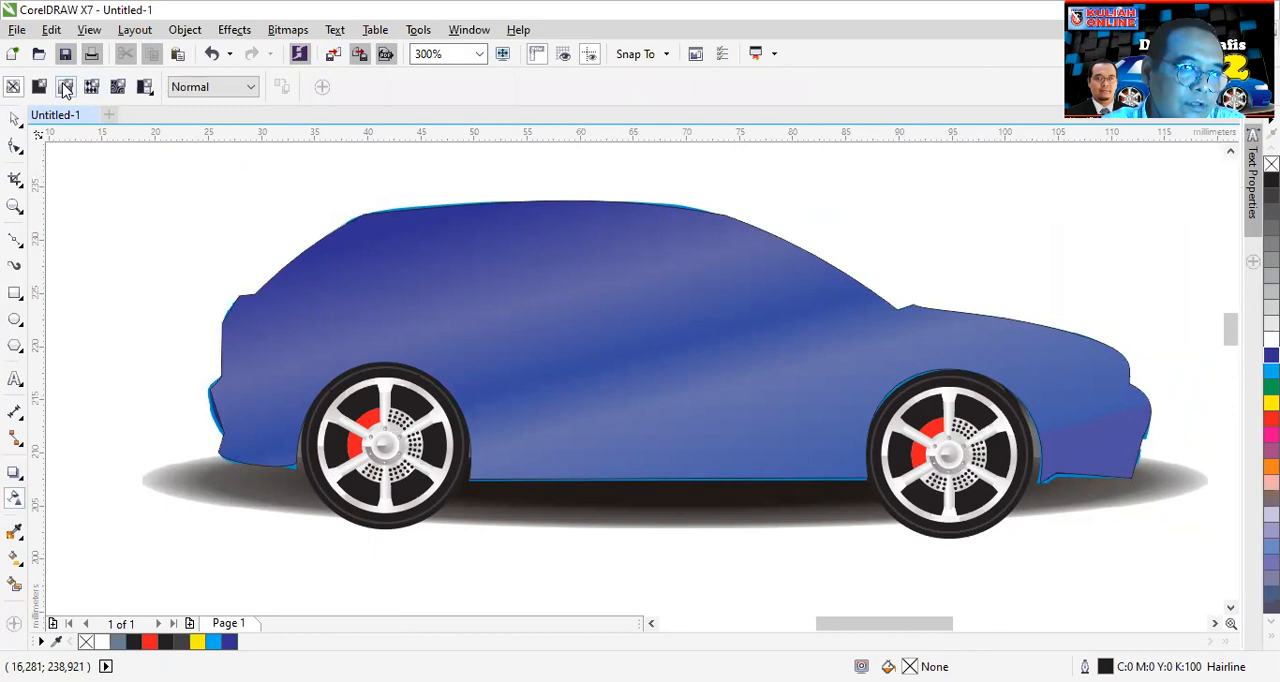
{"action": "left_click", "coordinate": [65, 88]}
{"action": "left_click", "coordinate": [677, 455]}
{"action": "left_click", "coordinate": [680, 279]}
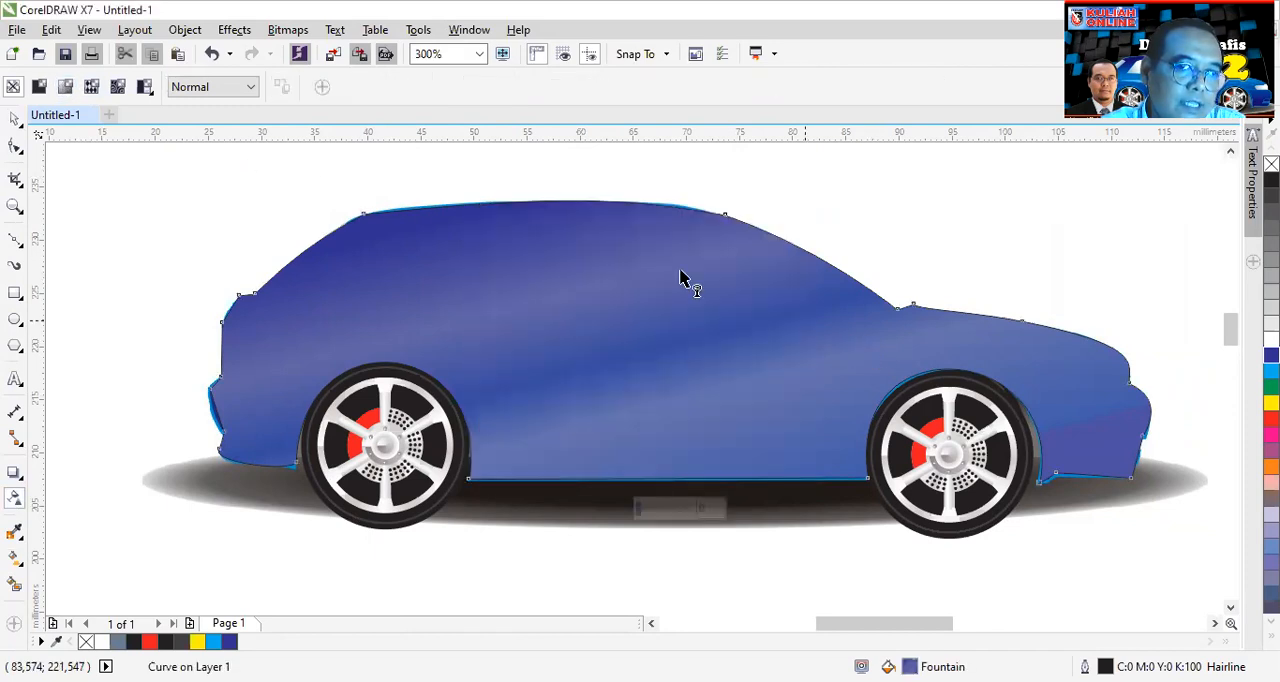
{"action": "left_click", "coordinate": [66, 88]}
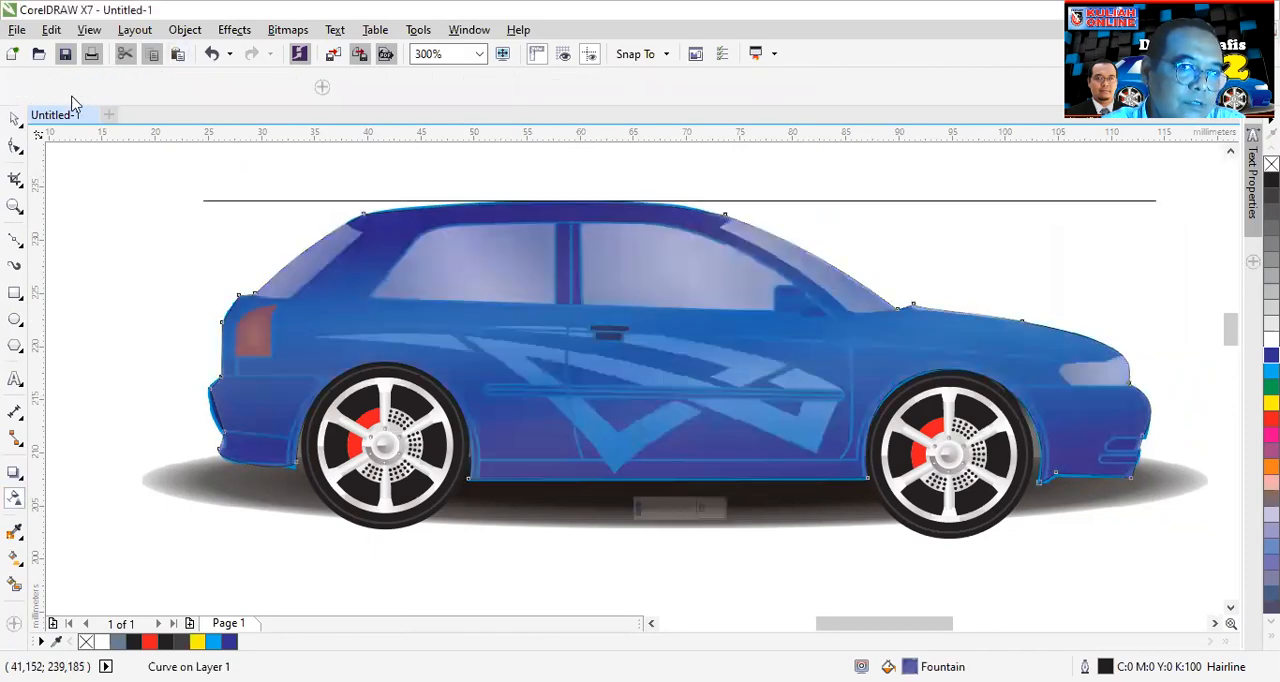
- Draw a closed five-node Bezier outline over the windshield, extending past the car's roofline into the white area
{"action": "scroll", "coordinate": [794, 229], "scroll_direction": "up", "scroll_amount": 1}
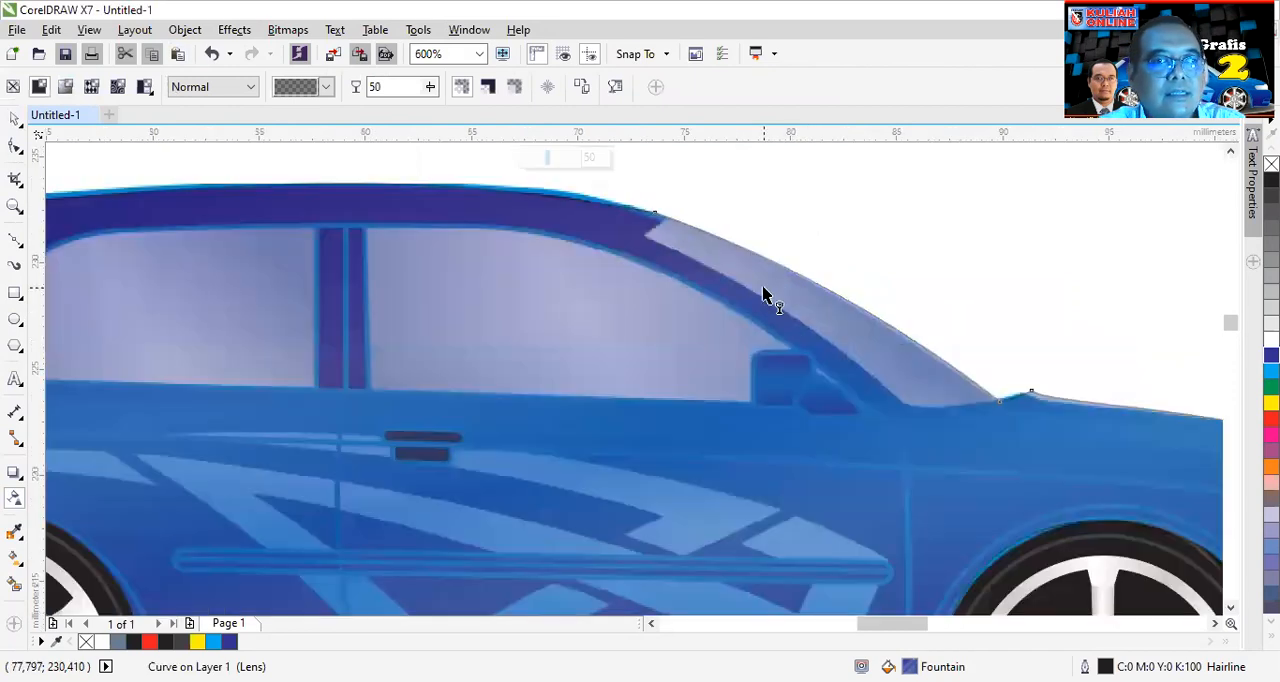
{"action": "left_click", "coordinate": [15, 148]}
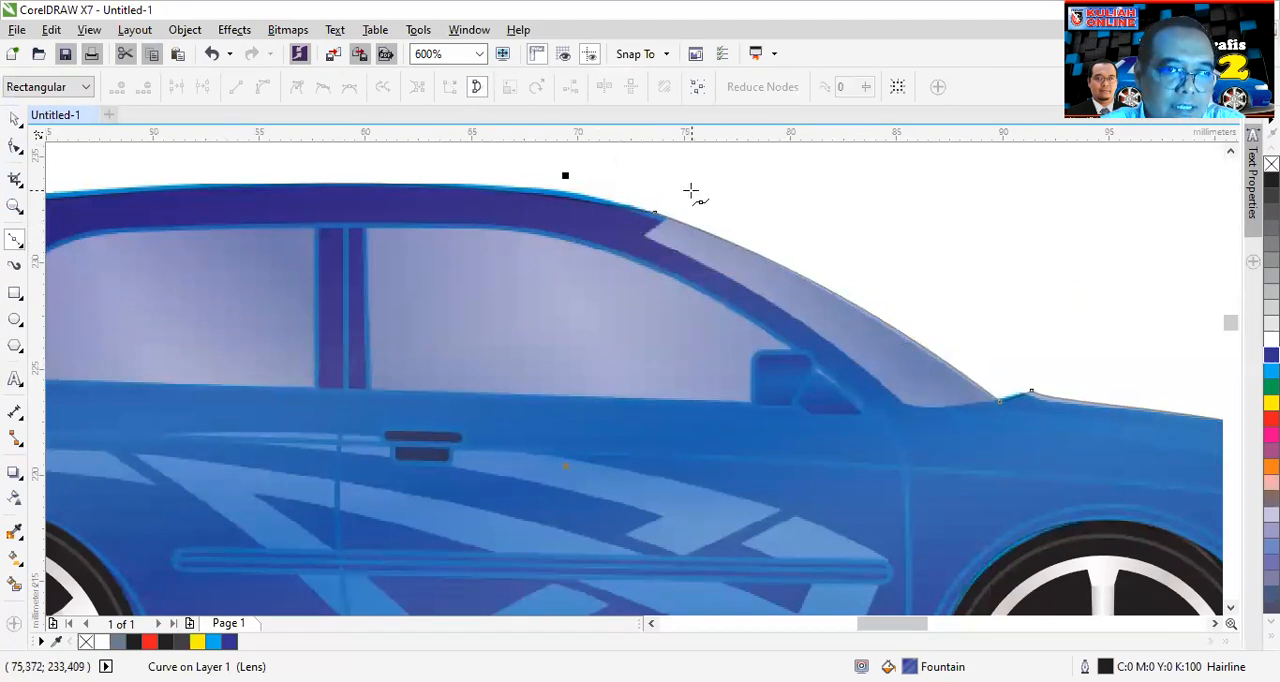
{"action": "left_click", "coordinate": [642, 239]}
{"action": "double_click", "coordinate": [696, 186]}
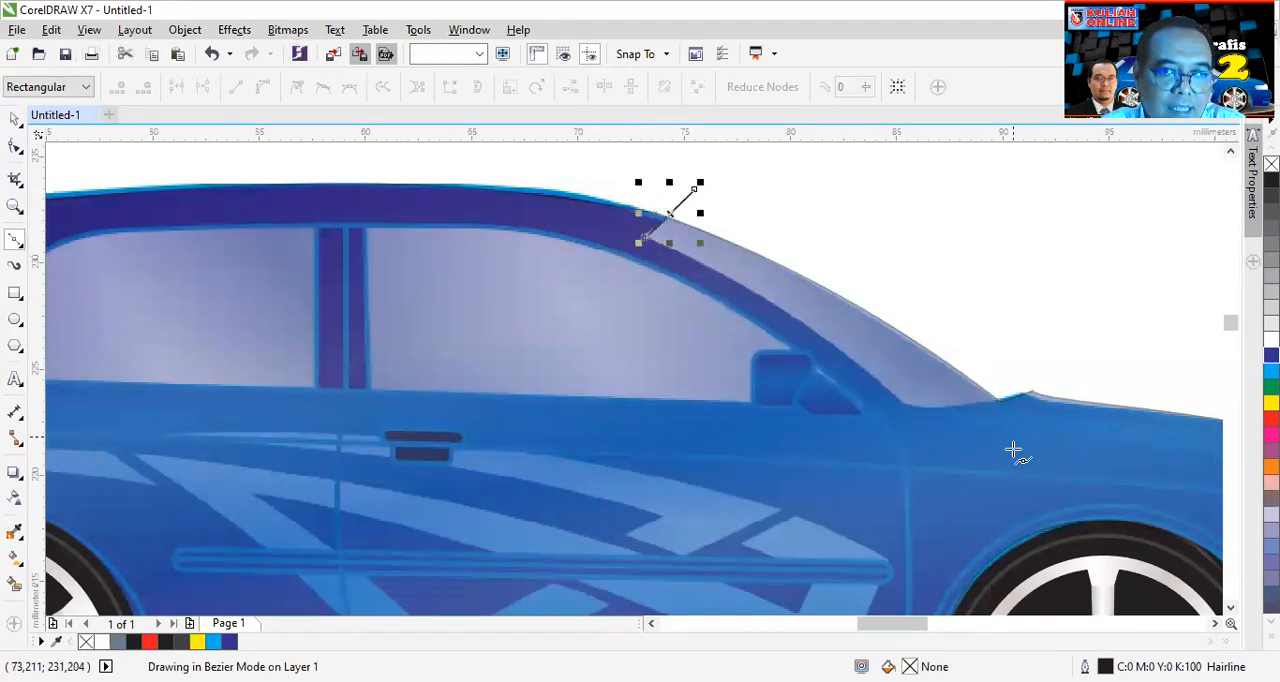
{"action": "left_click", "coordinate": [910, 412]}
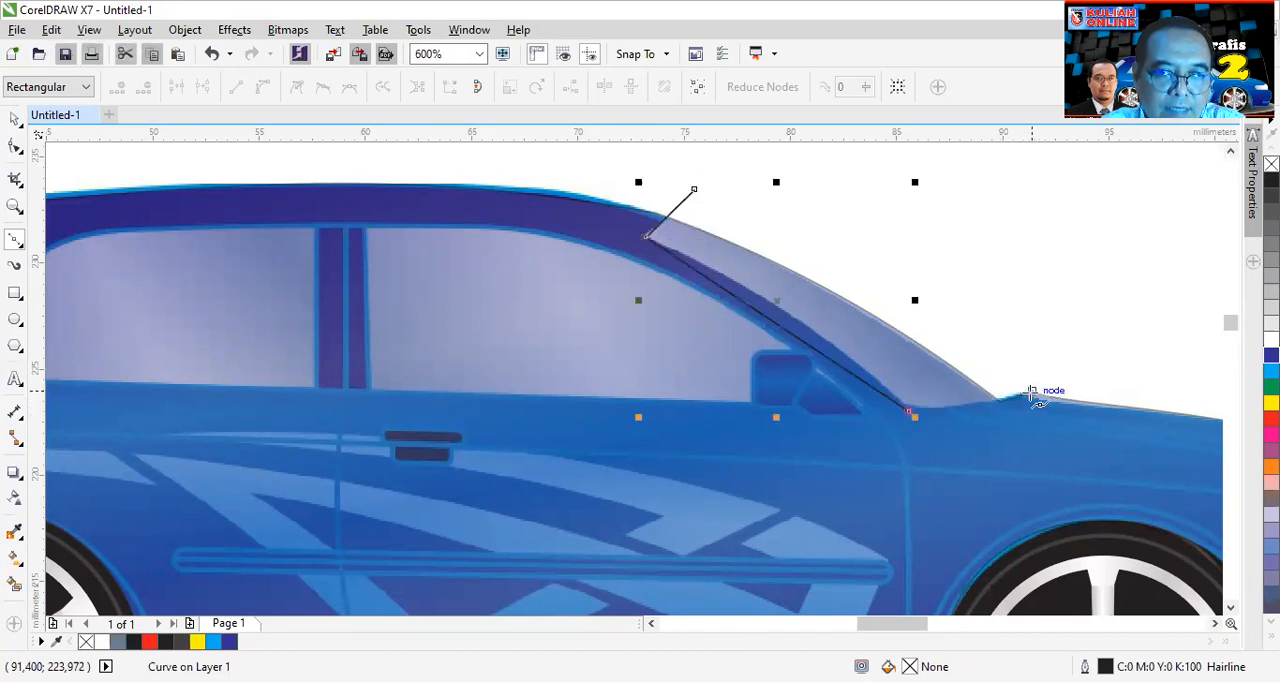
{"action": "left_click", "coordinate": [1031, 393]}
{"action": "left_click", "coordinate": [1005, 294]}
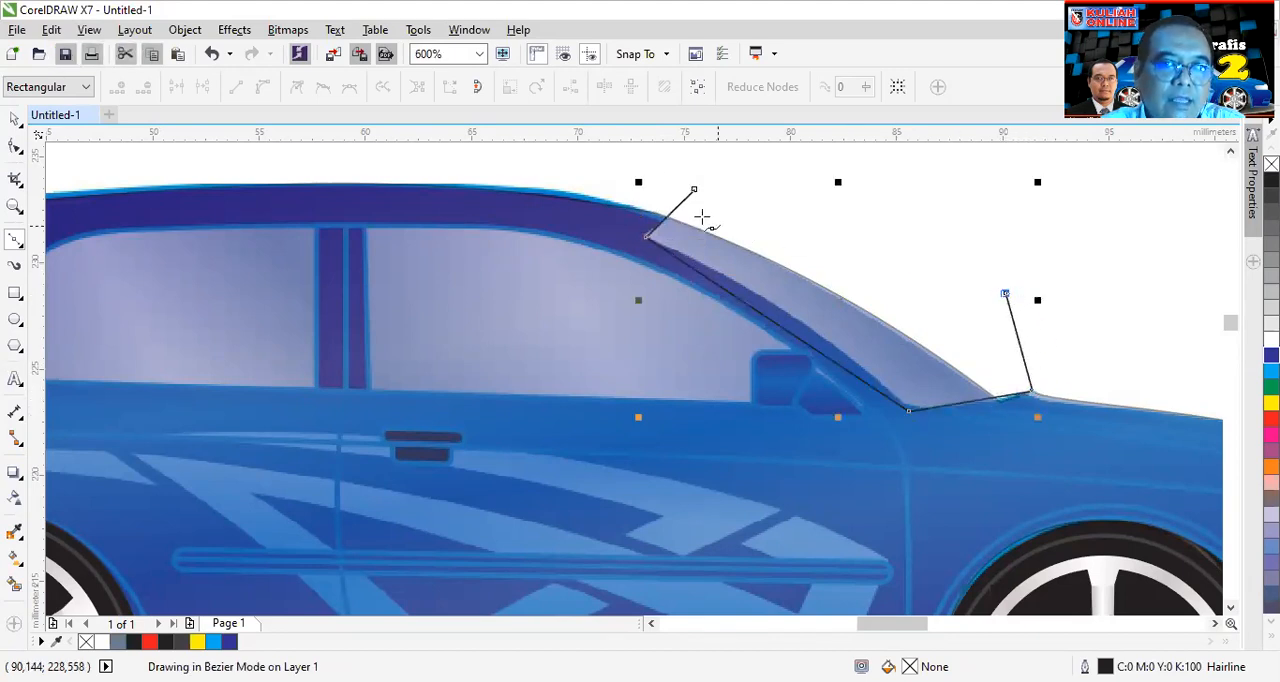
{"action": "left_click", "coordinate": [695, 189]}
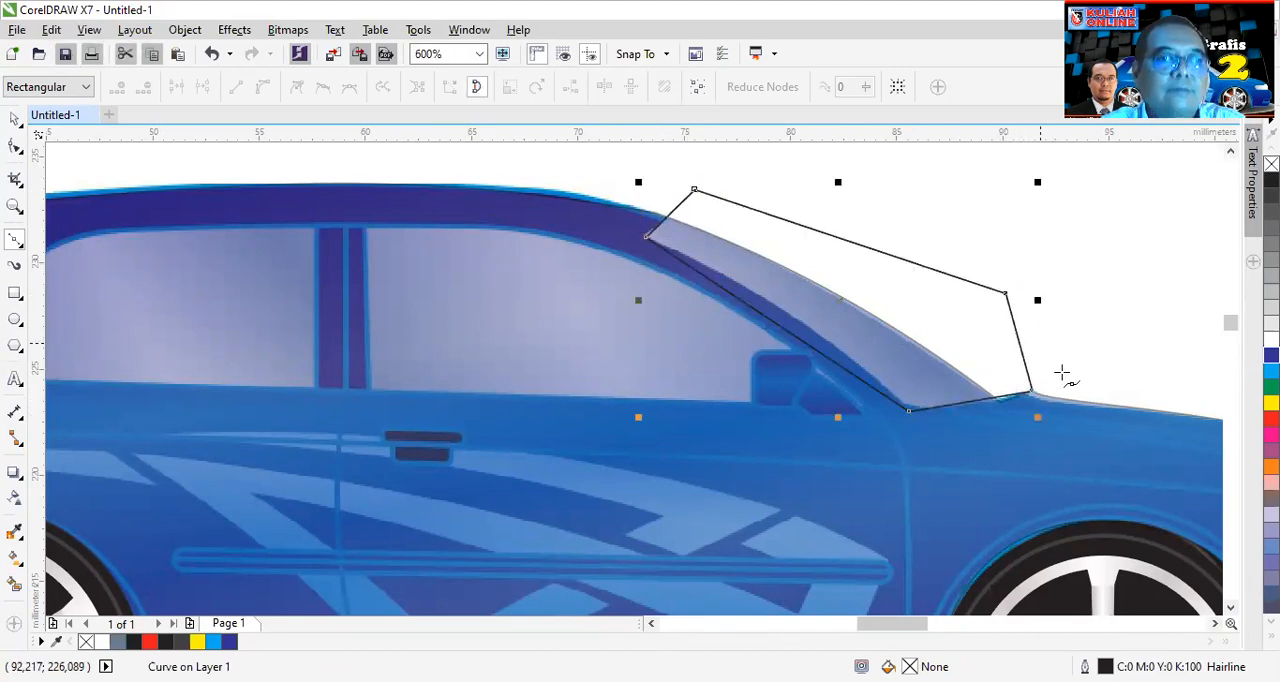
- Convert the windshield outline's nodes to curves and bend its lower edges to follow the edges of the glass
{"action": "left_click", "coordinate": [15, 146]}
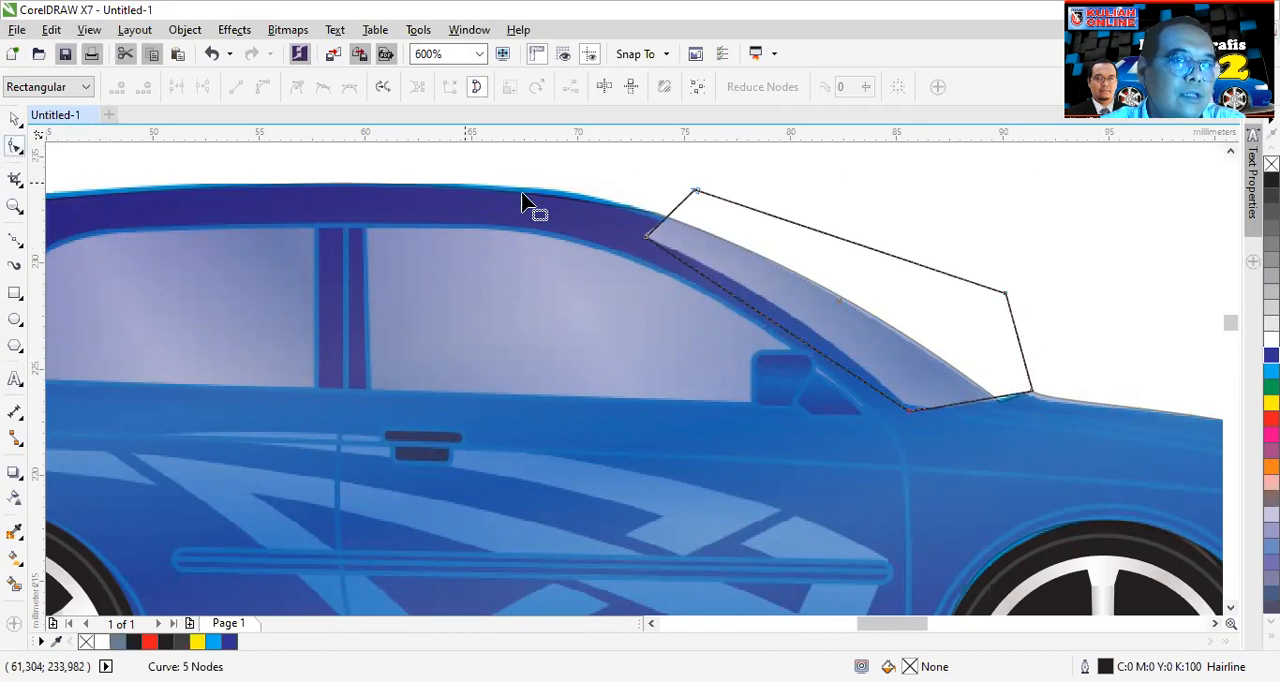
{"action": "scroll", "coordinate": [526, 200], "scroll_direction": "down", "scroll_amount": 1}
{"action": "left_click_drag", "start_coordinate": [558, 175], "coordinate": [812, 345]}
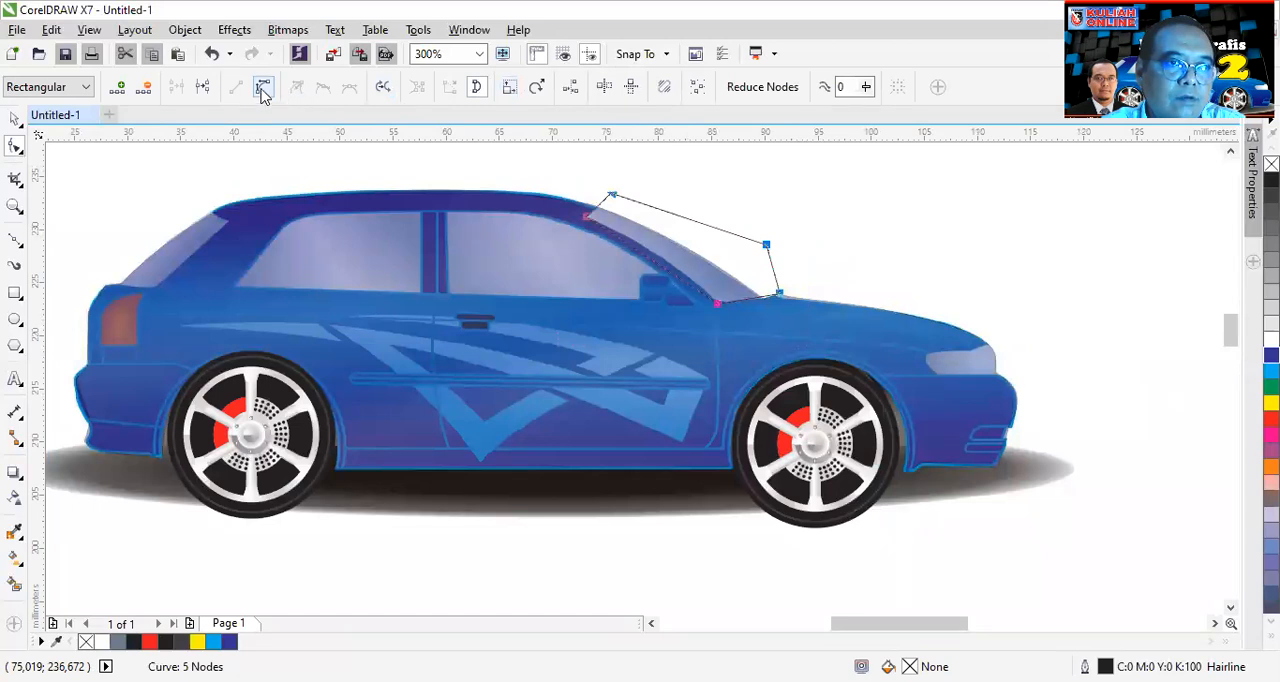
{"action": "scroll", "coordinate": [620, 243], "scroll_direction": "up", "scroll_amount": 2}
{"action": "left_click", "coordinate": [715, 305]}
{"action": "left_click_drag", "start_coordinate": [715, 302], "coordinate": [742, 290]}
{"action": "left_click_drag", "start_coordinate": [1190, 493], "coordinate": [1194, 503]}
{"action": "scroll", "coordinate": [743, 366], "scroll_direction": "down", "scroll_amount": 1}
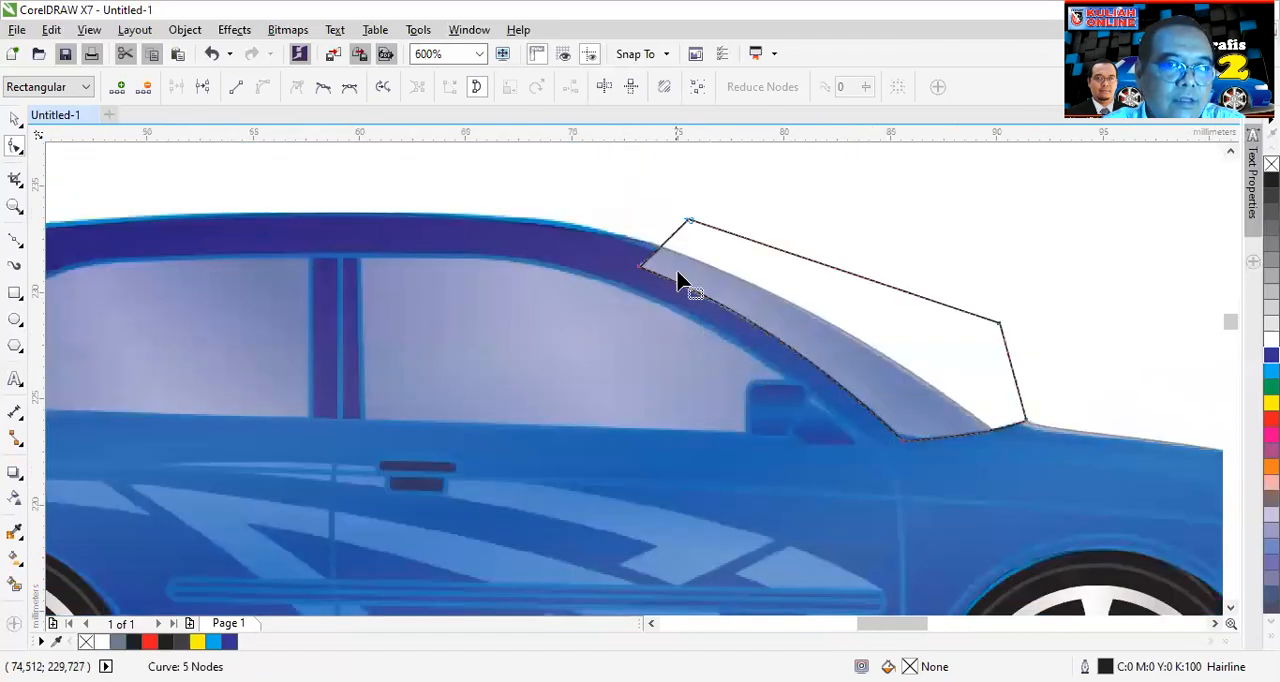
{"action": "scroll", "coordinate": [651, 254], "scroll_direction": "up", "scroll_amount": 1}
{"action": "left_click_drag", "start_coordinate": [632, 291], "coordinate": [630, 300]}
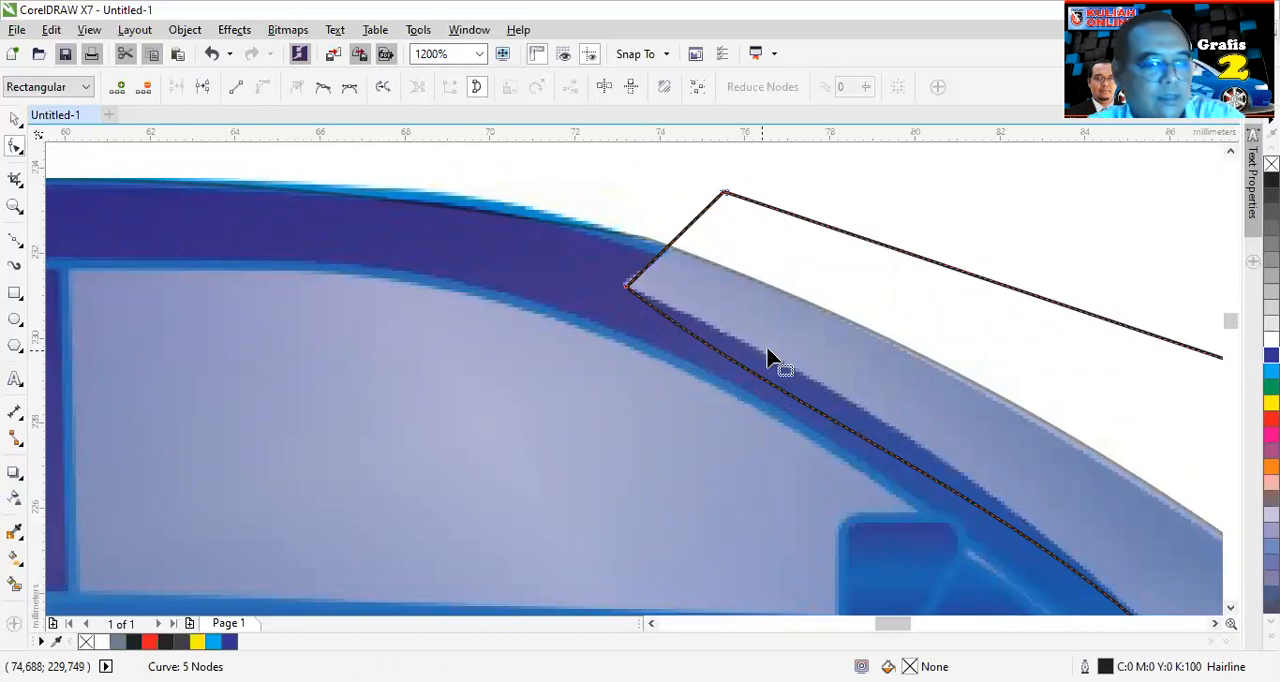
{"action": "key", "text": "ctrl+z"}
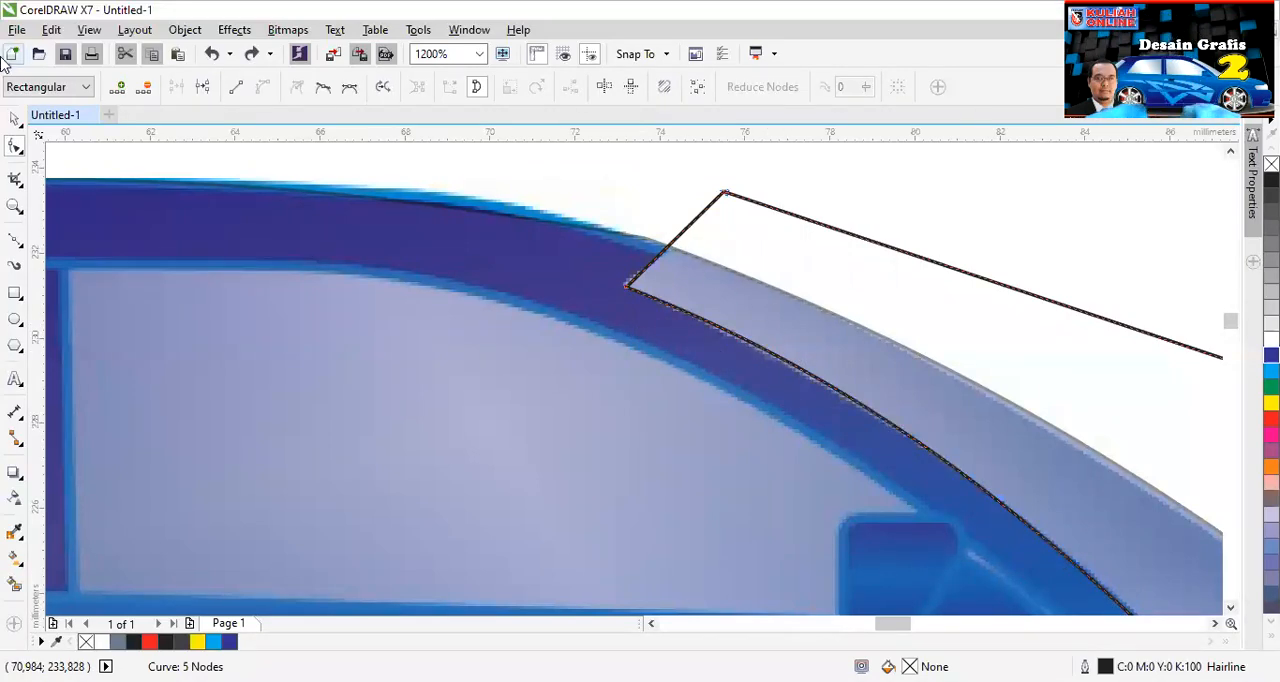
- Intersect the windshield outline with the car body shape, and delete the leftover outline
{"action": "left_click", "coordinate": [14, 118]}
{"action": "scroll", "coordinate": [599, 226], "scroll_direction": "down", "scroll_amount": 1}
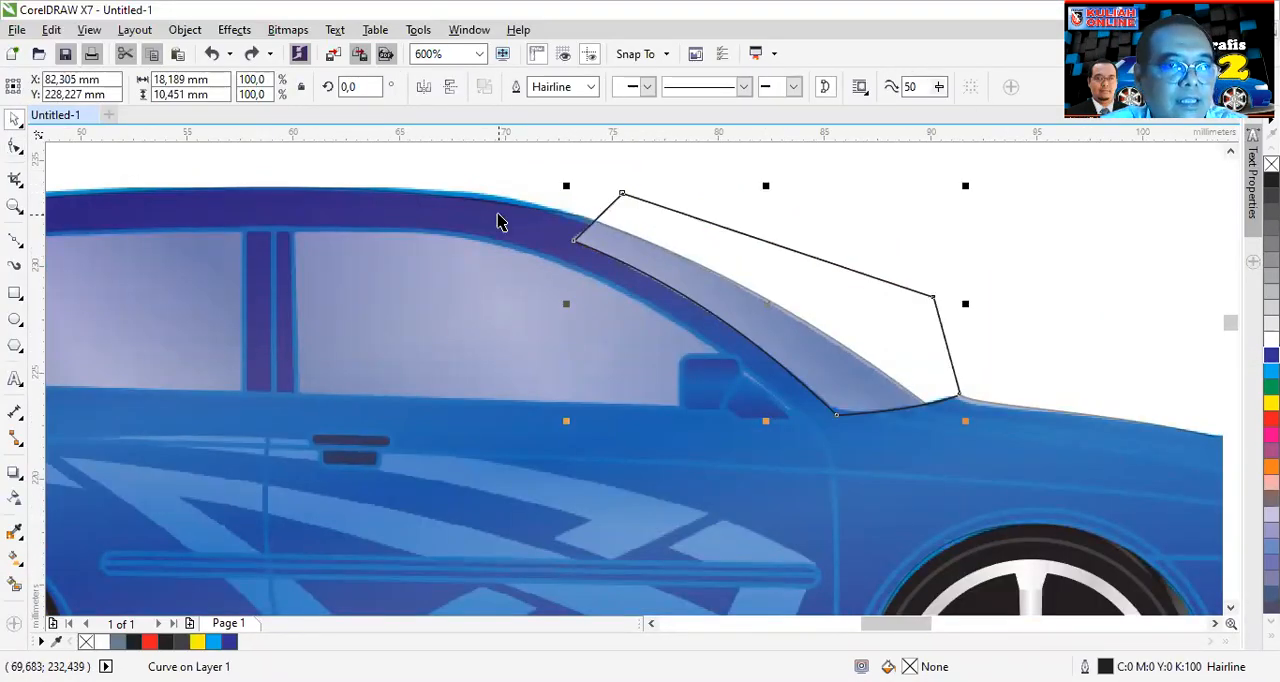
{"action": "left_click", "coordinate": [538, 218], "text": "shift"}
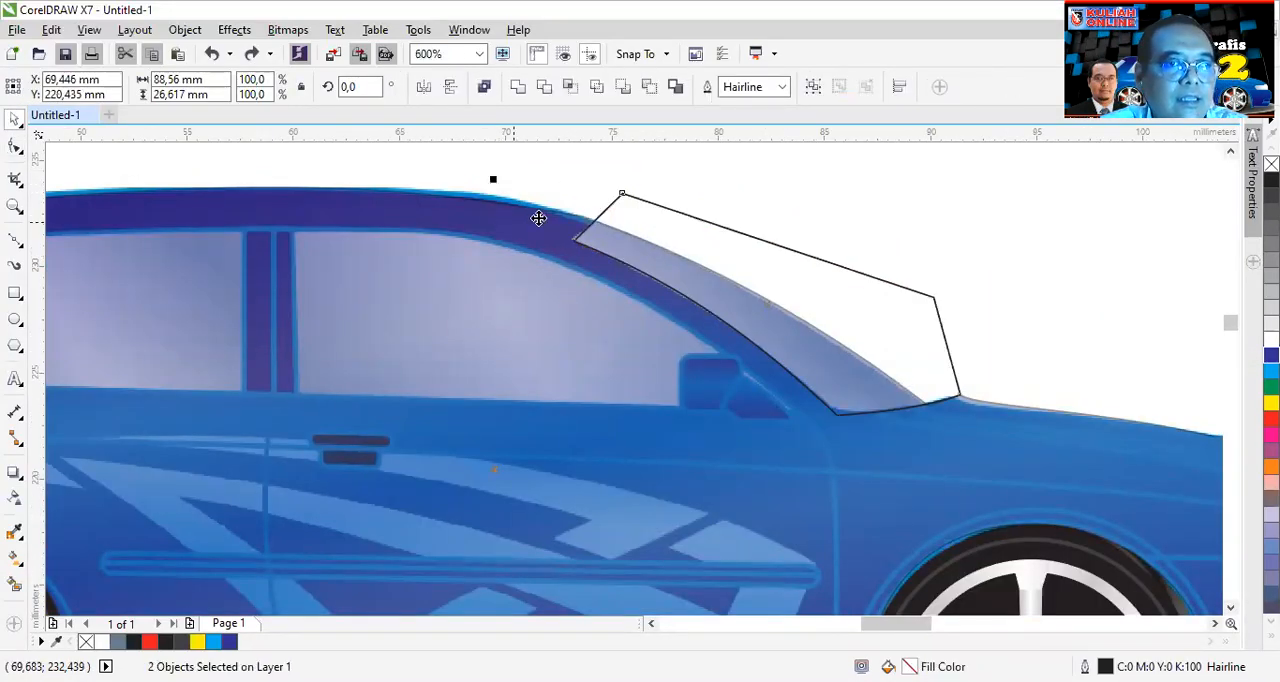
{"action": "left_click", "coordinate": [573, 91]}
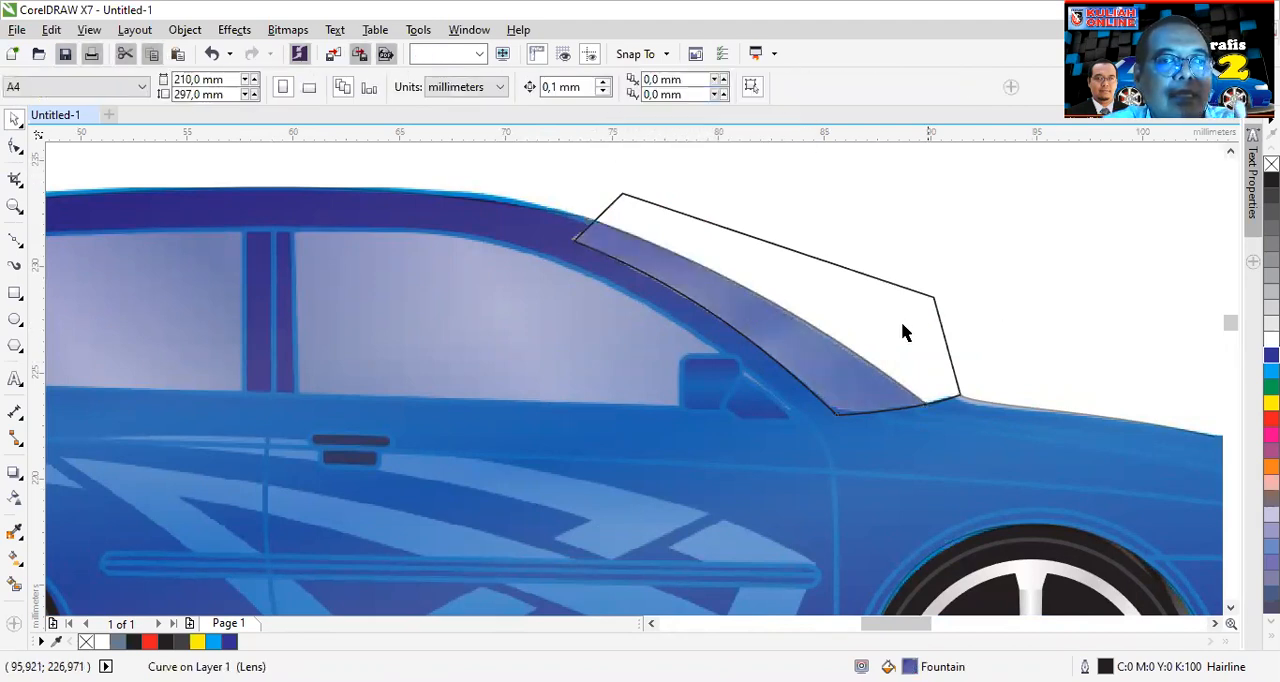
{"action": "left_click_drag", "start_coordinate": [979, 291], "coordinate": [1084, 234]}
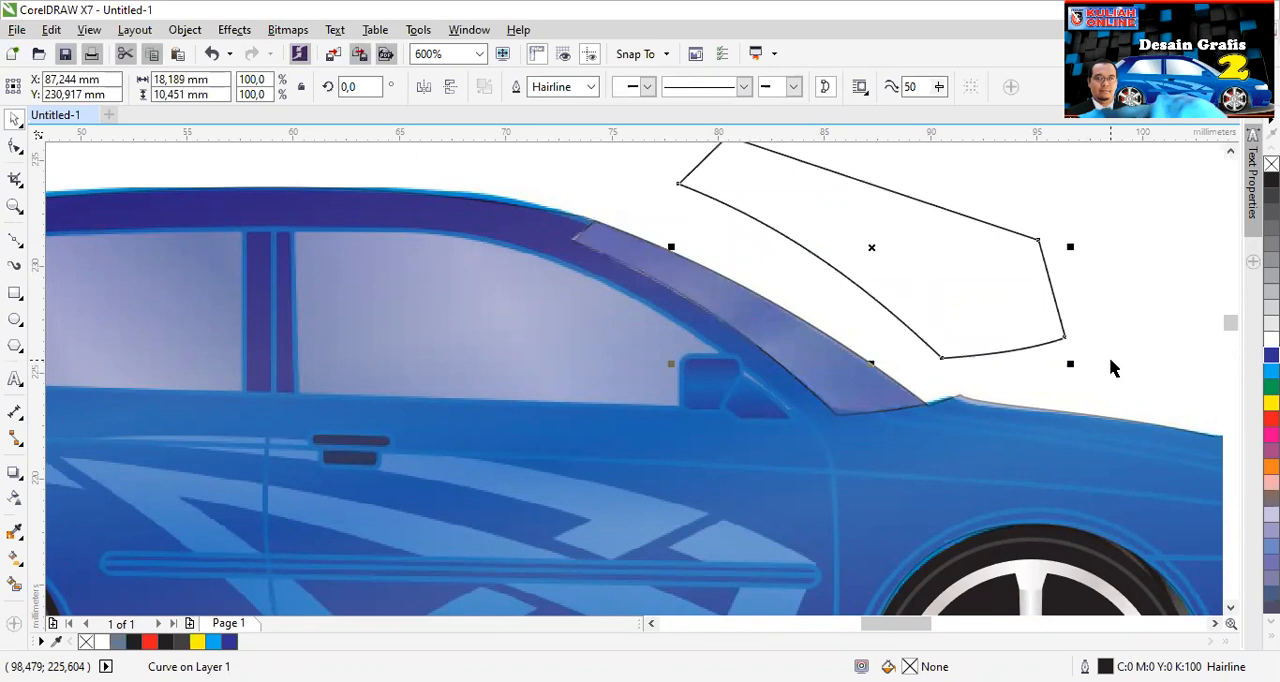
{"action": "key", "text": "Delete"}
- Fill the intersected windshield shape with yellow (C:0 M:0 Y:100 K:0) and deselect it
{"action": "left_click", "coordinate": [773, 326]}
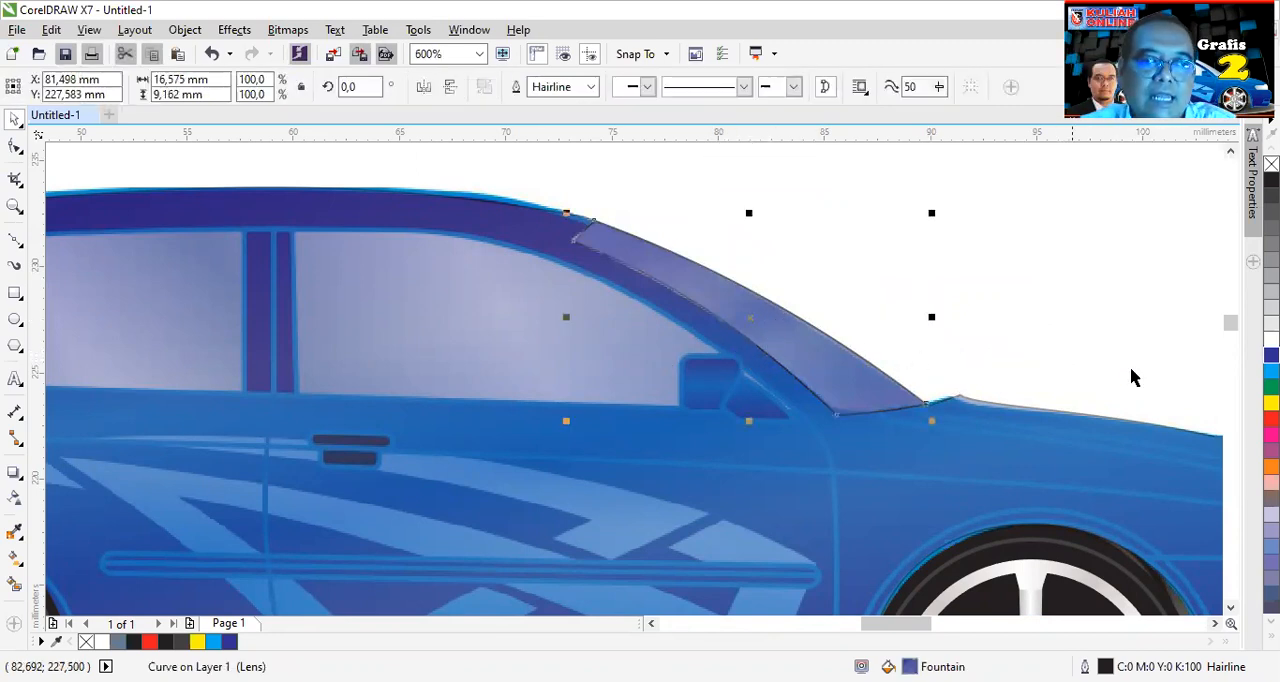
{"action": "left_click", "coordinate": [1271, 402]}
{"action": "left_click", "coordinate": [982, 301]}
{"action": "scroll", "coordinate": [514, 308], "scroll_direction": "down", "scroll_amount": 1}
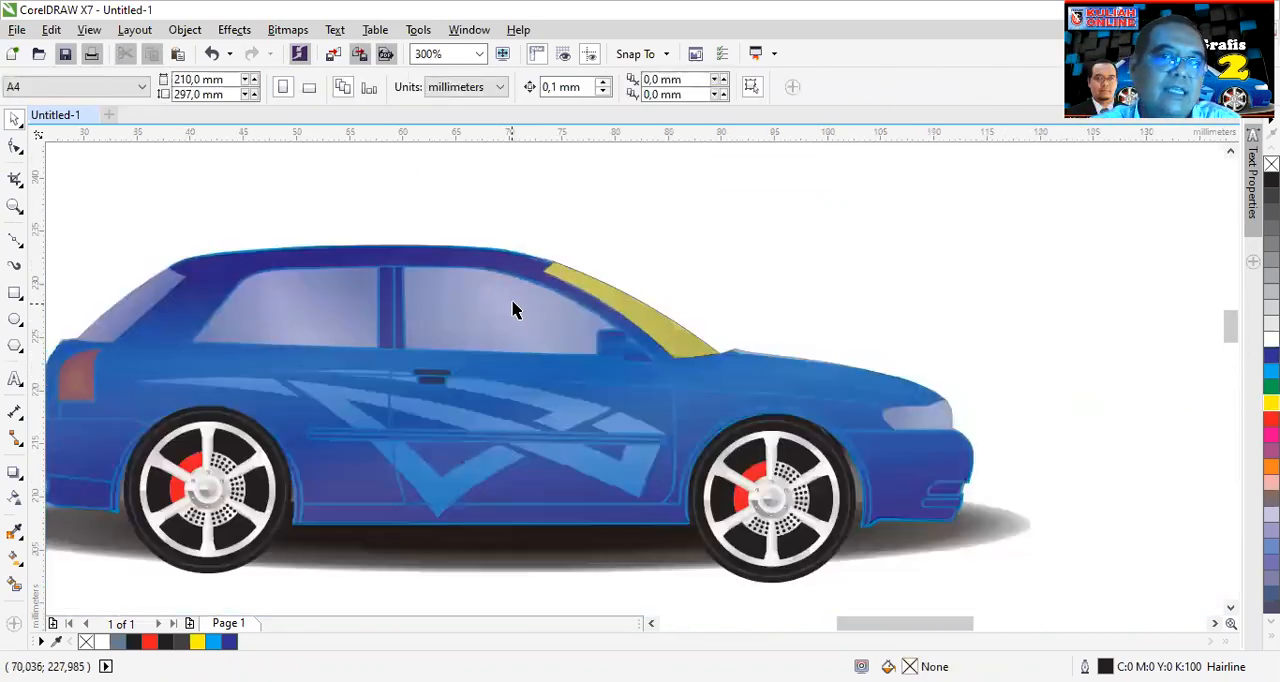
- Remove the transparency from the car body shape and from the yellow windshield shape
{"action": "left_click", "coordinate": [478, 320]}
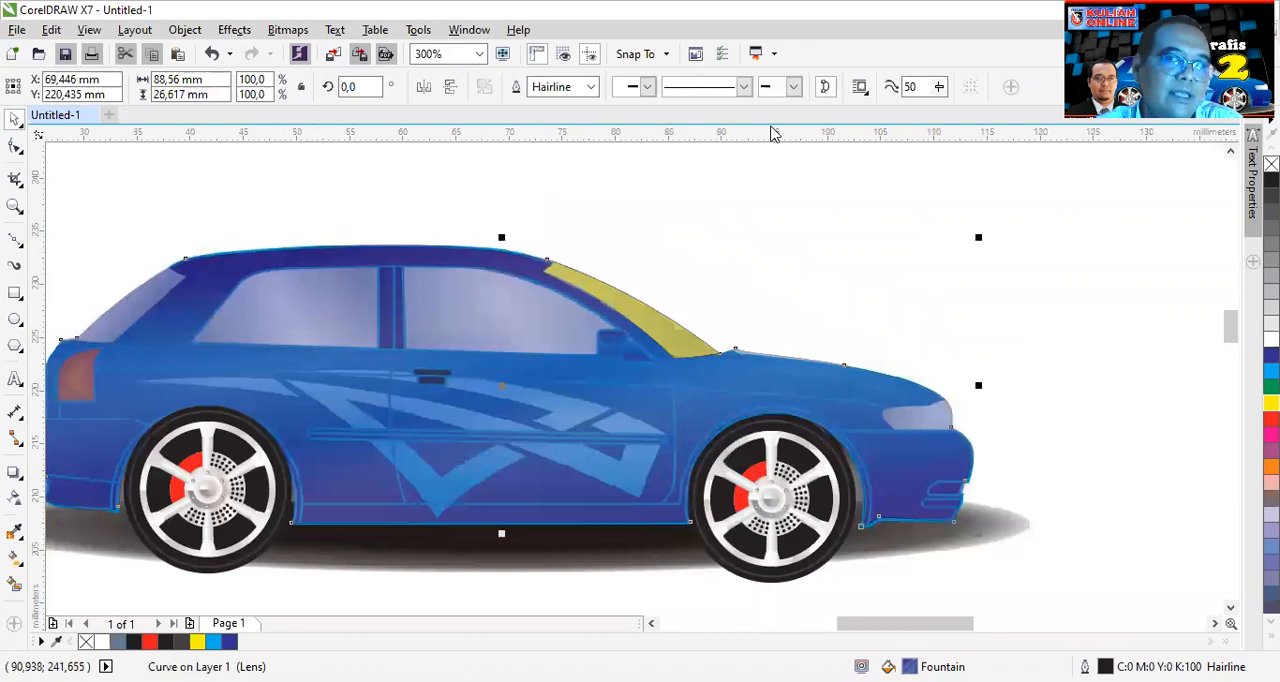
{"action": "left_click", "coordinate": [14, 497]}
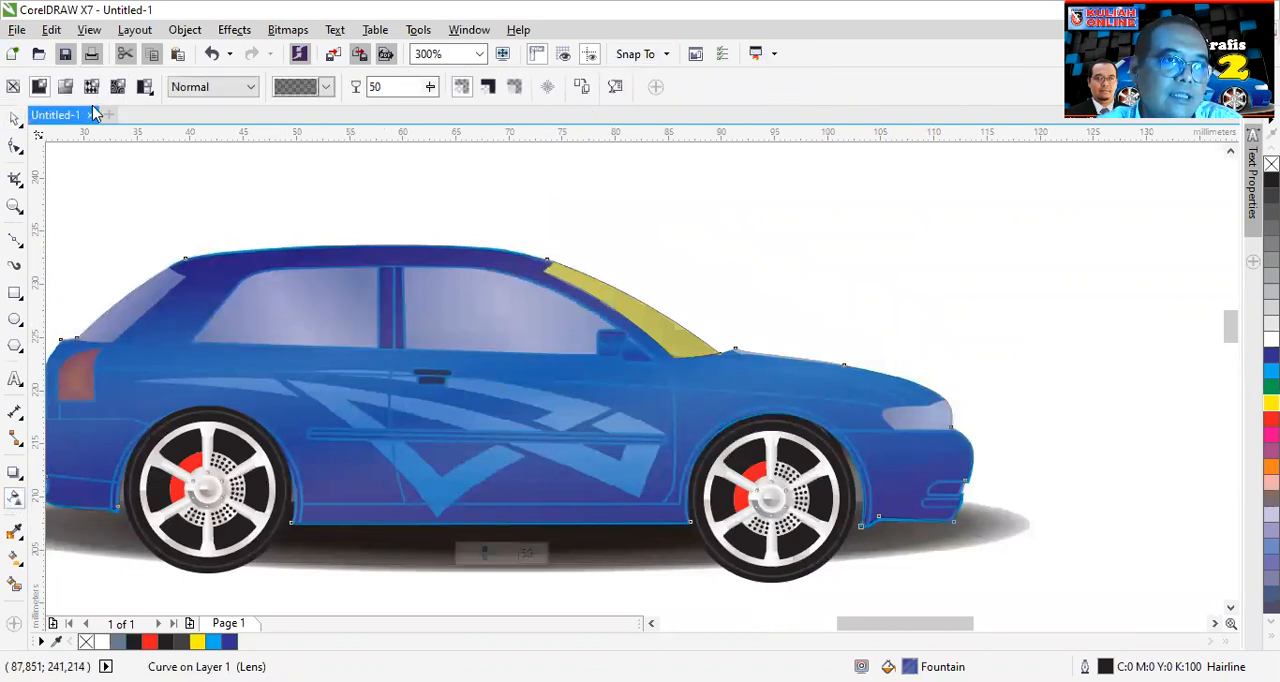
{"action": "left_click", "coordinate": [14, 88]}
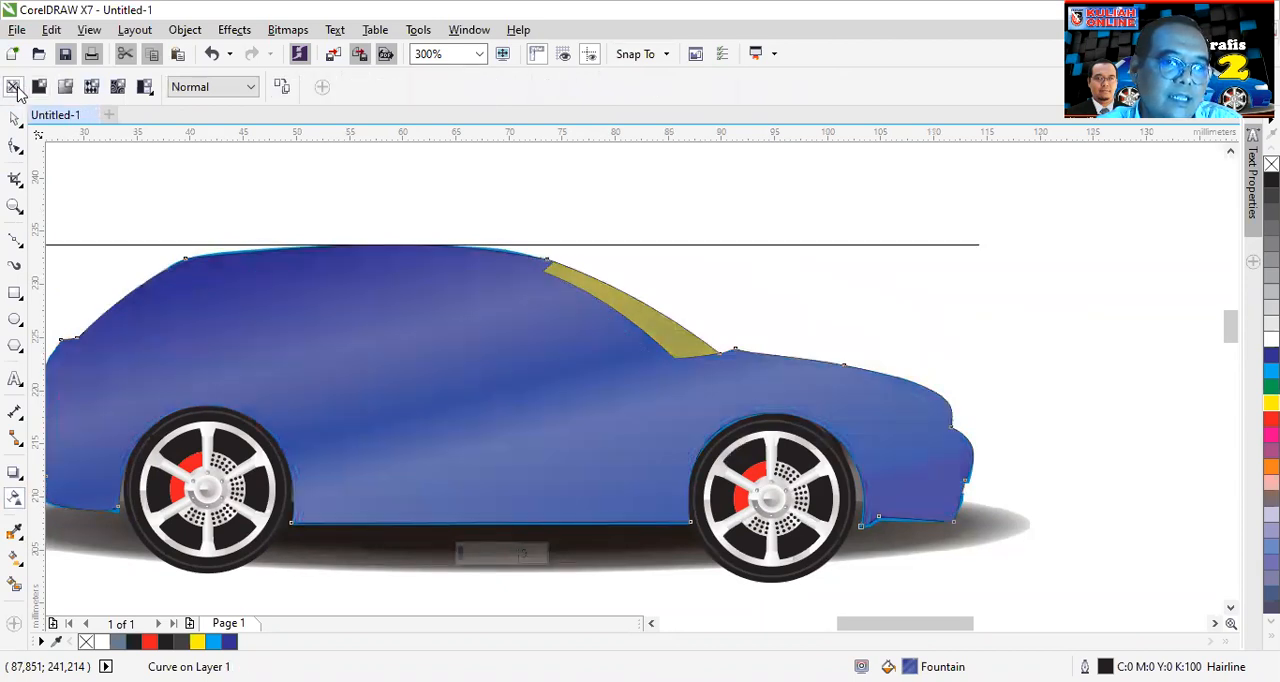
{"action": "left_click", "coordinate": [647, 323]}
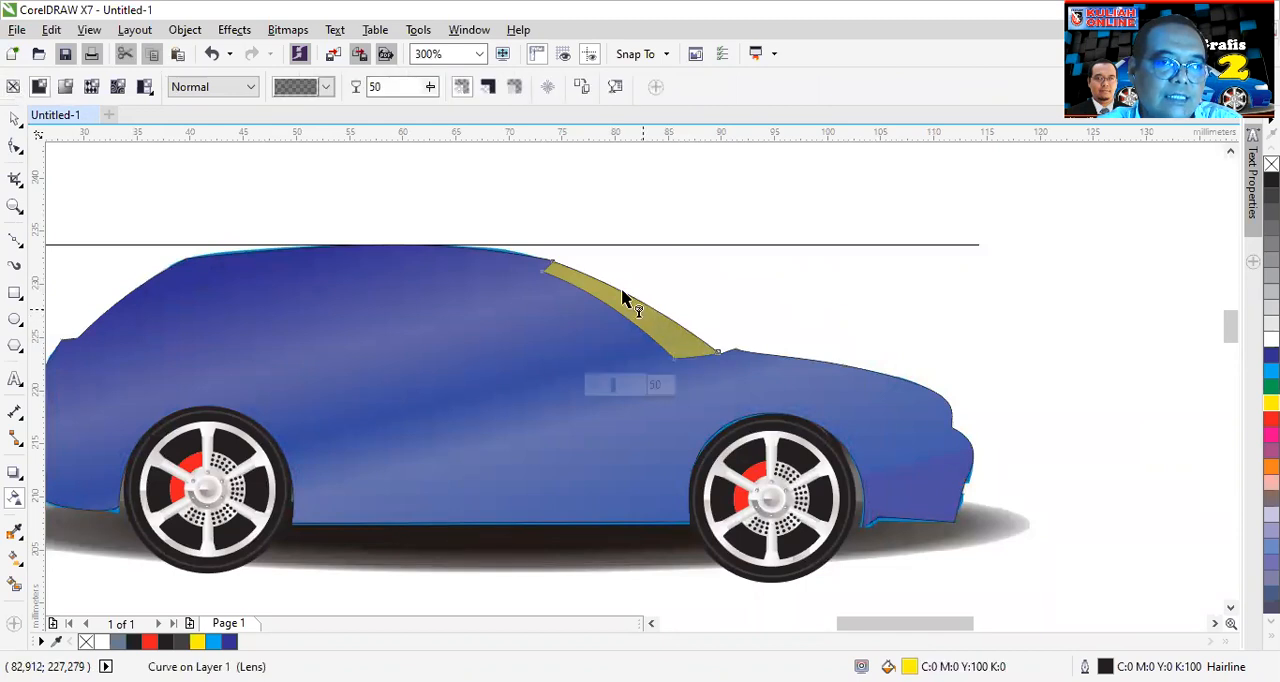
{"action": "left_click", "coordinate": [14, 87]}
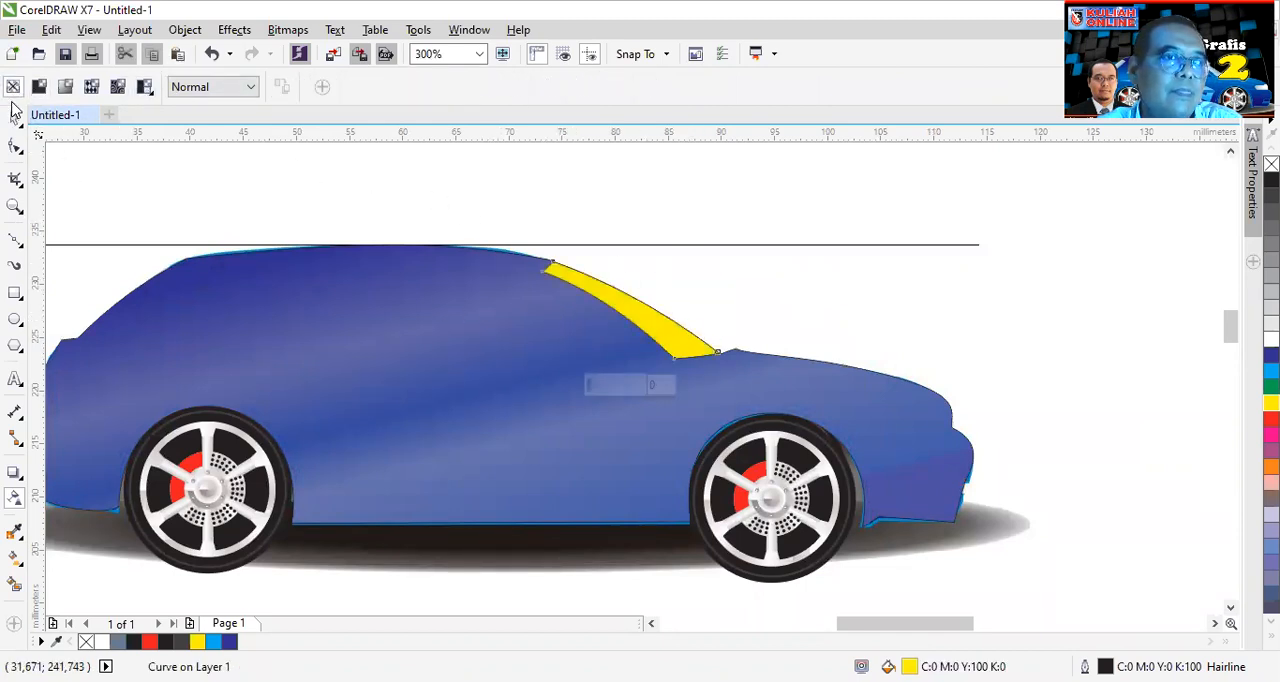
{"action": "left_click", "coordinate": [14, 121]}
{"action": "left_click", "coordinate": [108, 179]}
{"action": "scroll", "coordinate": [251, 219], "scroll_direction": "down", "scroll_amount": 1}
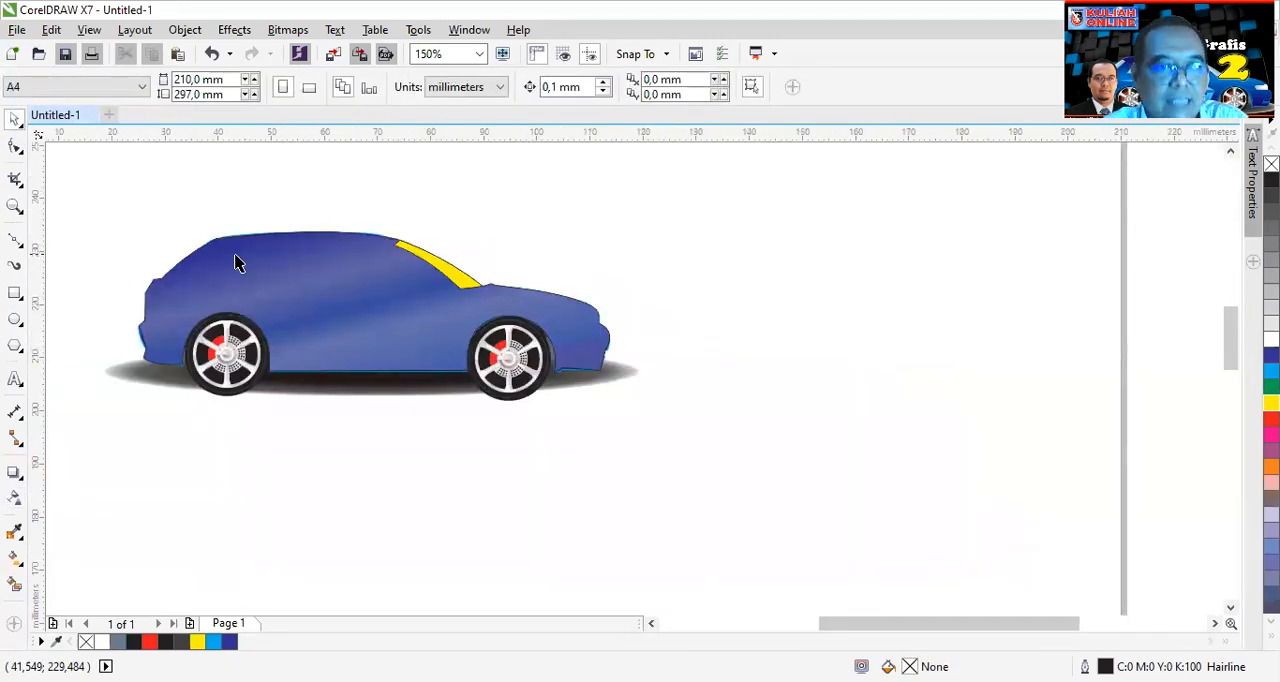
- Remove the fill from the car body shape, leaving only its outline over the reference picture
{"action": "left_click", "coordinate": [314, 281]}
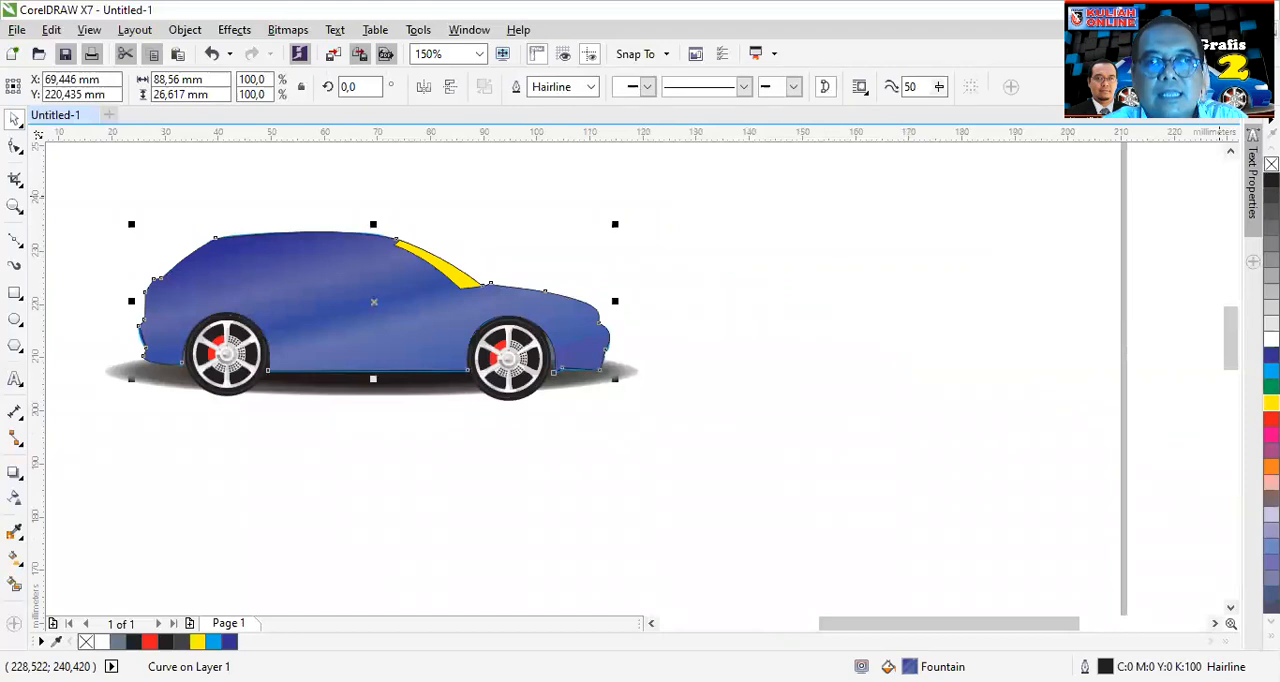
{"action": "left_click", "coordinate": [1271, 163]}
{"action": "scroll", "coordinate": [330, 236], "scroll_direction": "up", "scroll_amount": 1}
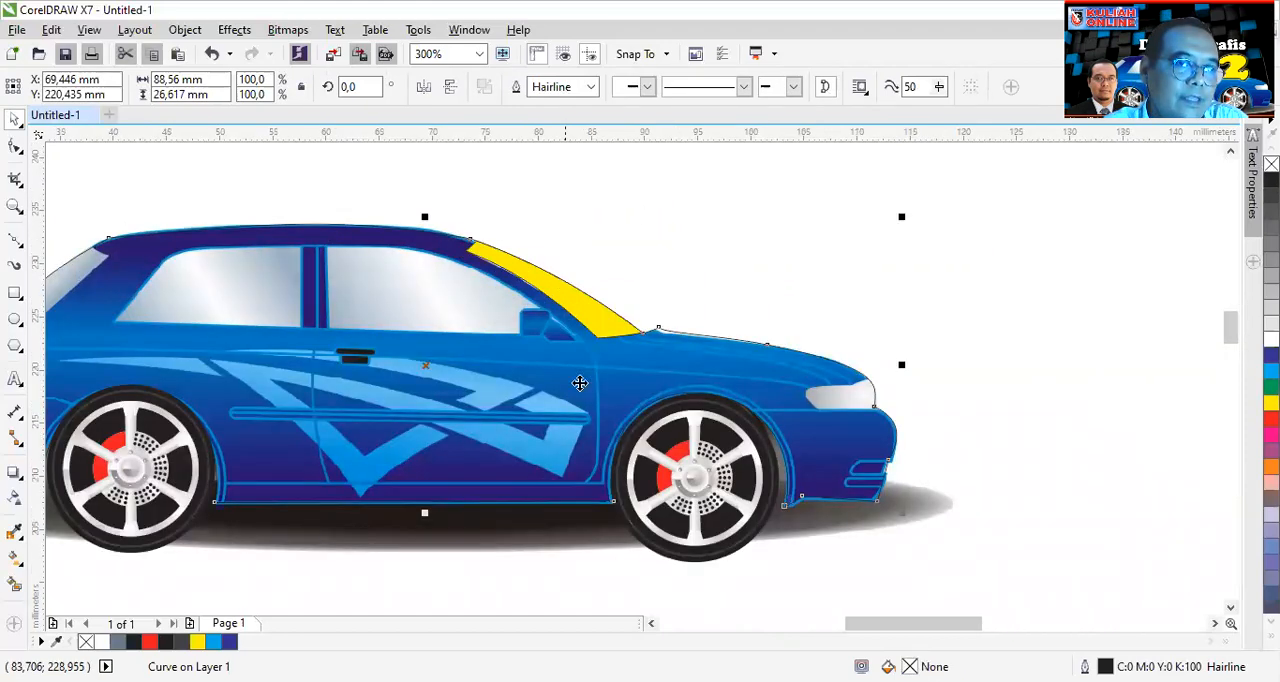
{"action": "left_click_drag", "start_coordinate": [925, 624], "coordinate": [882, 624]}
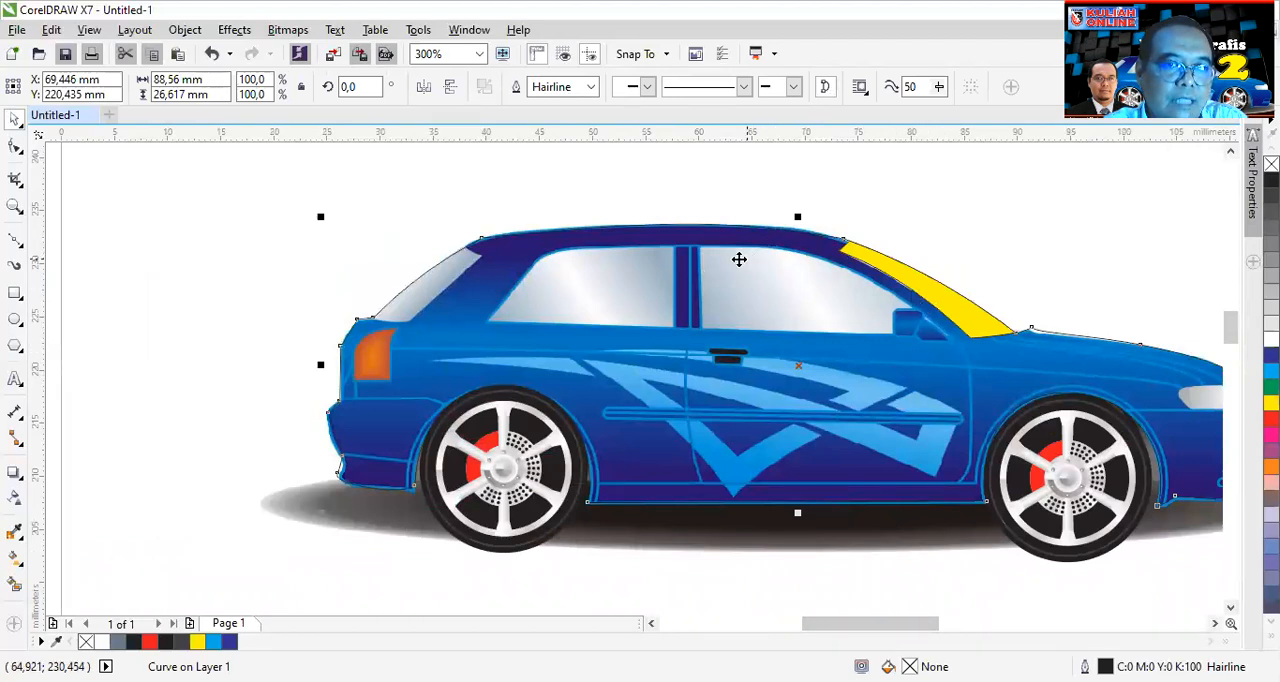
- Draw a closed four-node Bezier outline over the sloping rear window, extending beyond the body outline
{"action": "scroll", "coordinate": [454, 263], "scroll_direction": "up", "scroll_amount": 1}
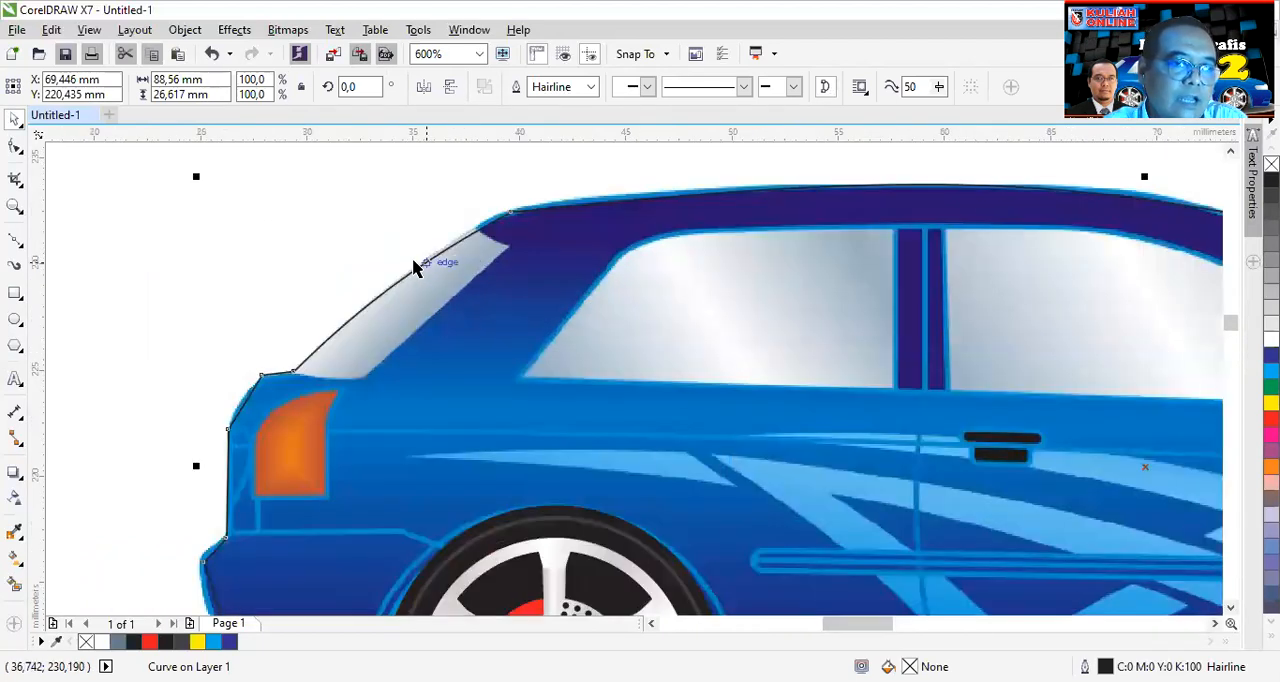
{"action": "scroll", "coordinate": [415, 269], "scroll_direction": "up", "scroll_amount": 1}
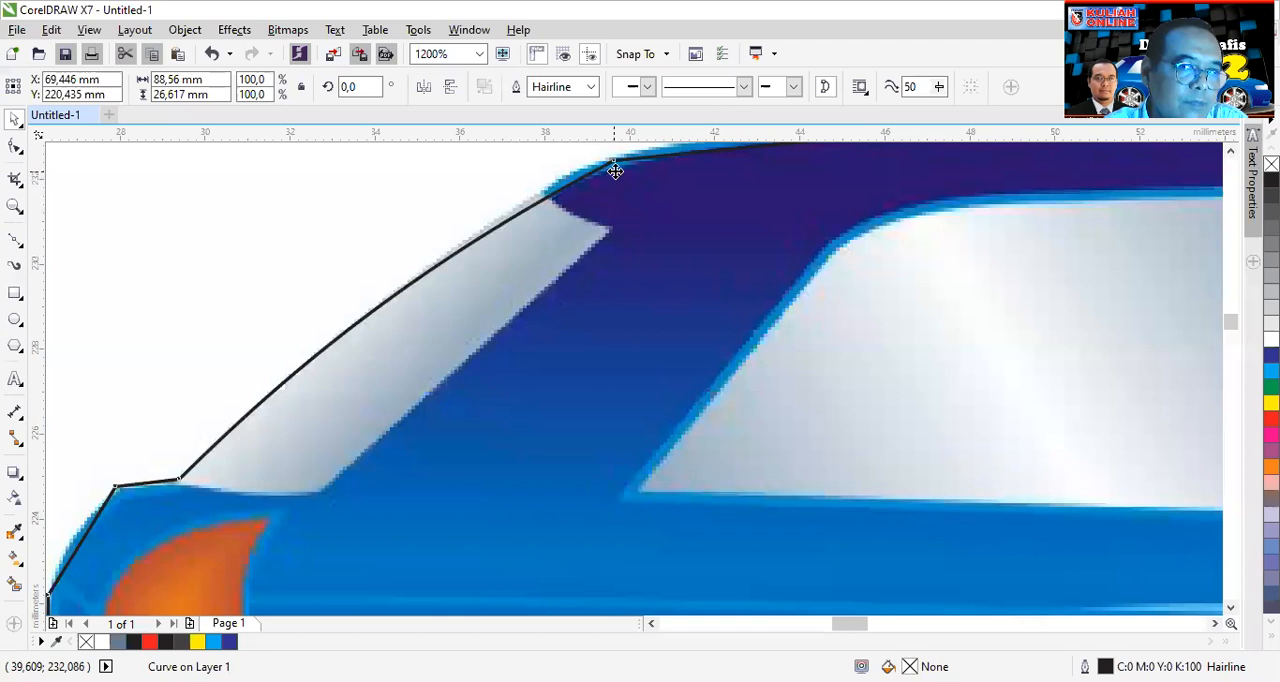
{"action": "left_click", "coordinate": [15, 240]}
{"action": "left_click", "coordinate": [530, 165]}
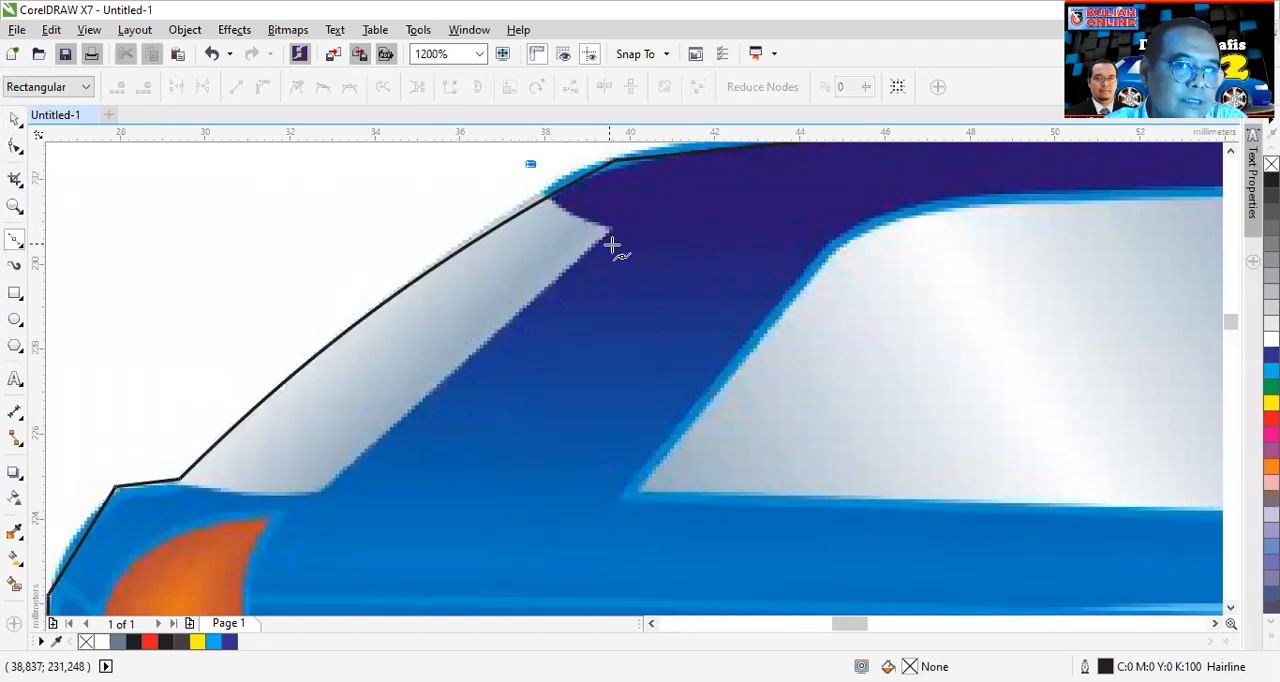
{"action": "left_click", "coordinate": [615, 232]}
{"action": "left_click", "coordinate": [320, 487]}
{"action": "double_click", "coordinate": [318, 490]}
{"action": "left_click", "coordinate": [124, 451]}
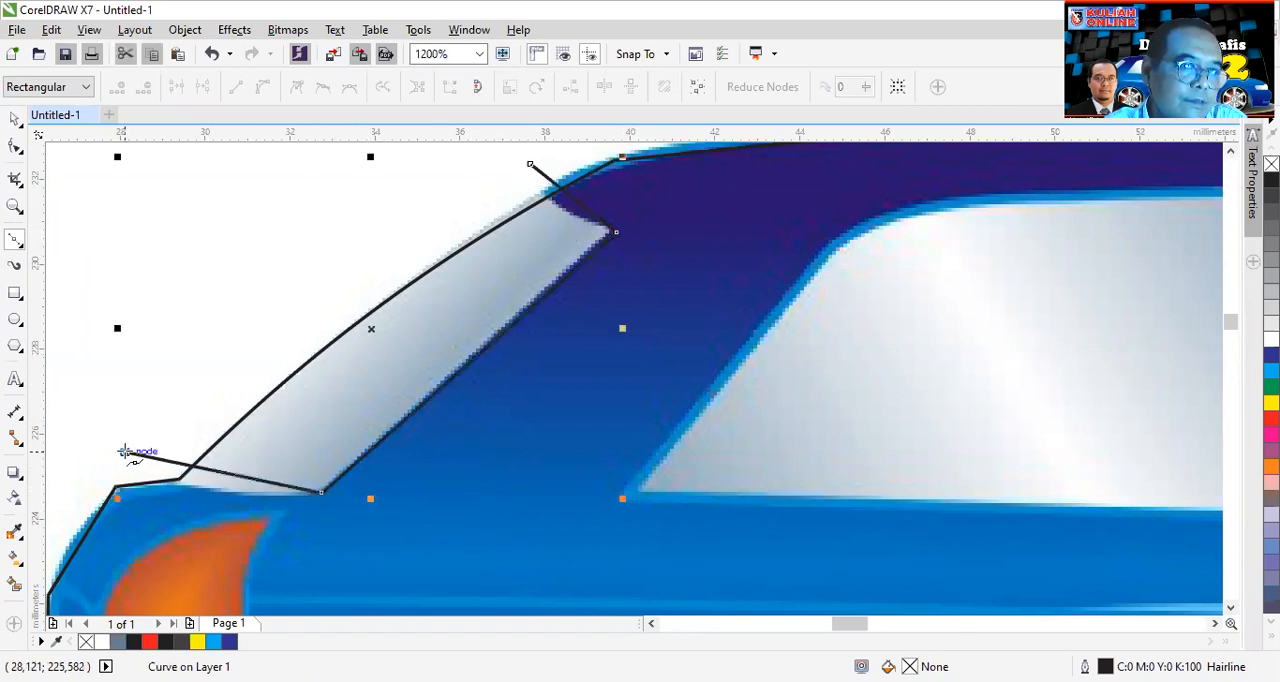
{"action": "left_click", "coordinate": [530, 165]}
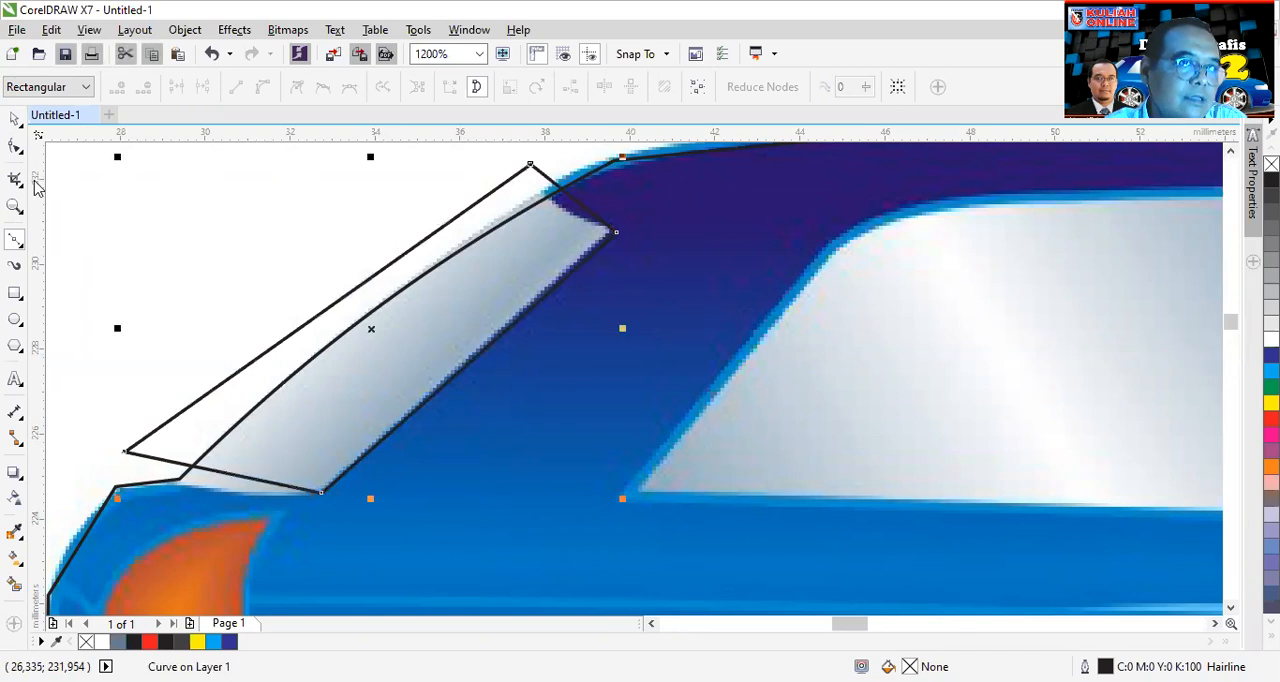
- Convert all segments of the four-node rear window outline to curves and move its outer lower corner down toward the body outline
{"action": "left_click", "coordinate": [15, 146]}
{"action": "scroll", "coordinate": [120, 281], "scroll_direction": "down", "scroll_amount": 1}
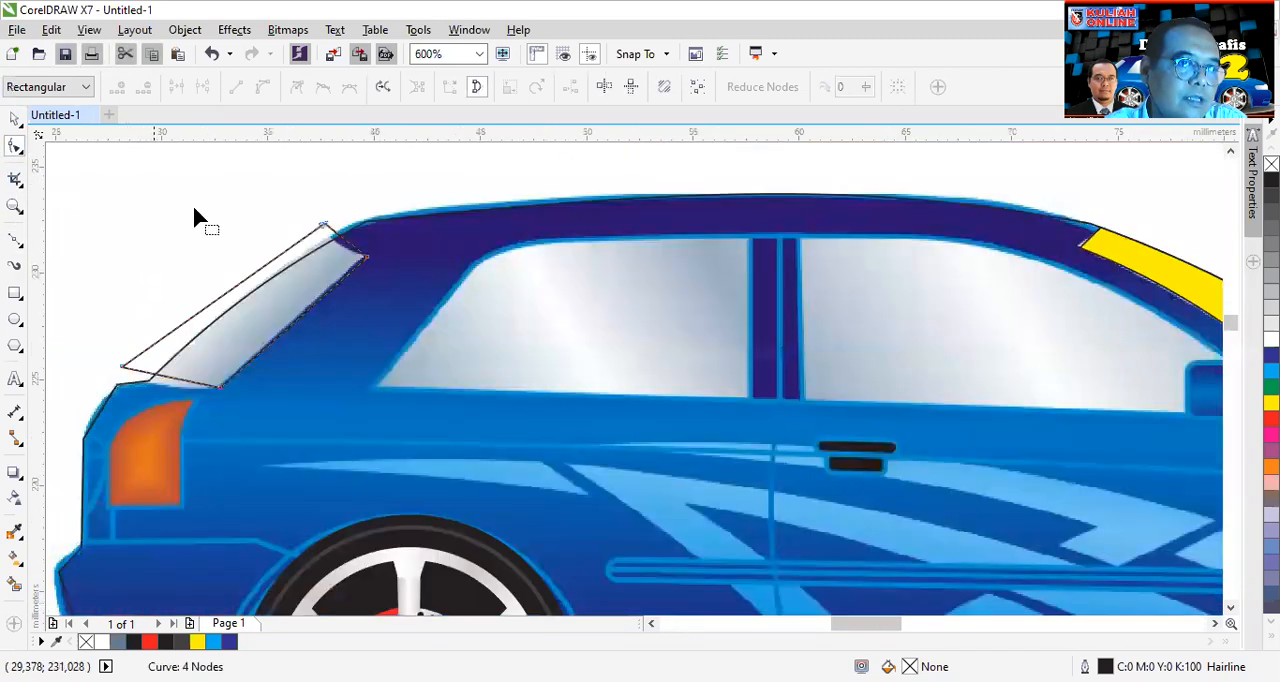
{"action": "left_click_drag", "start_coordinate": [398, 180], "coordinate": [104, 460]}
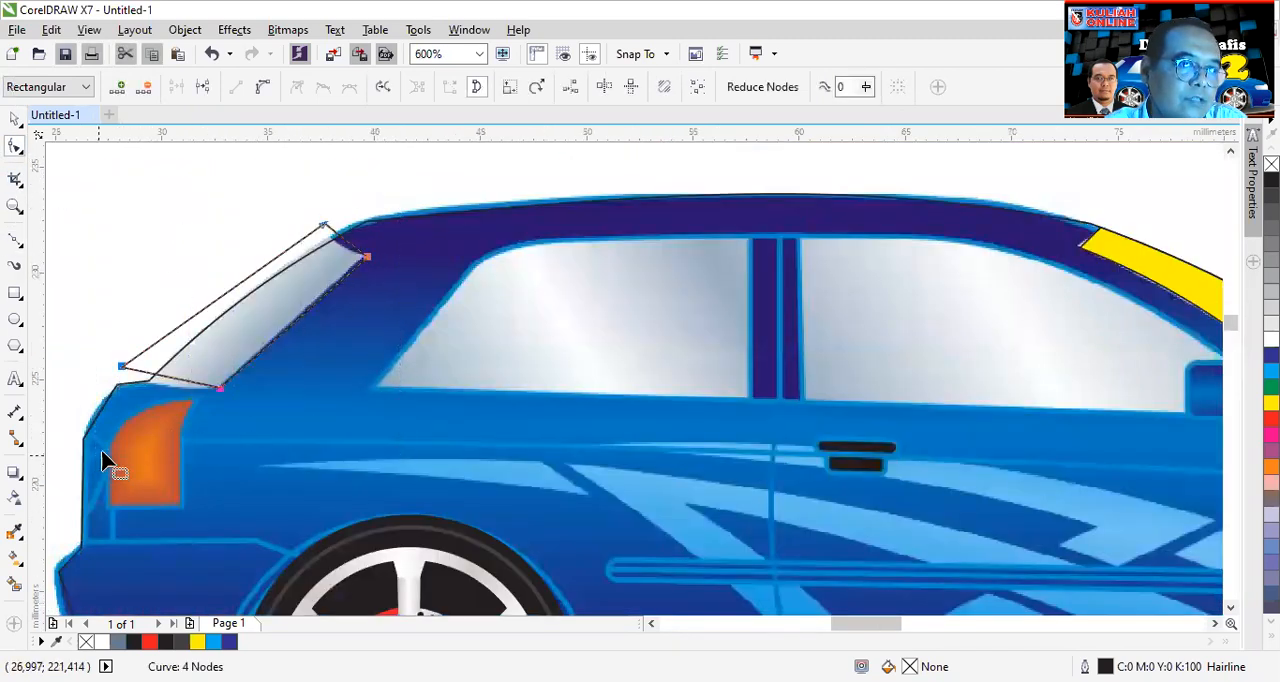
{"action": "scroll", "coordinate": [140, 356], "scroll_direction": "up", "scroll_amount": 1}
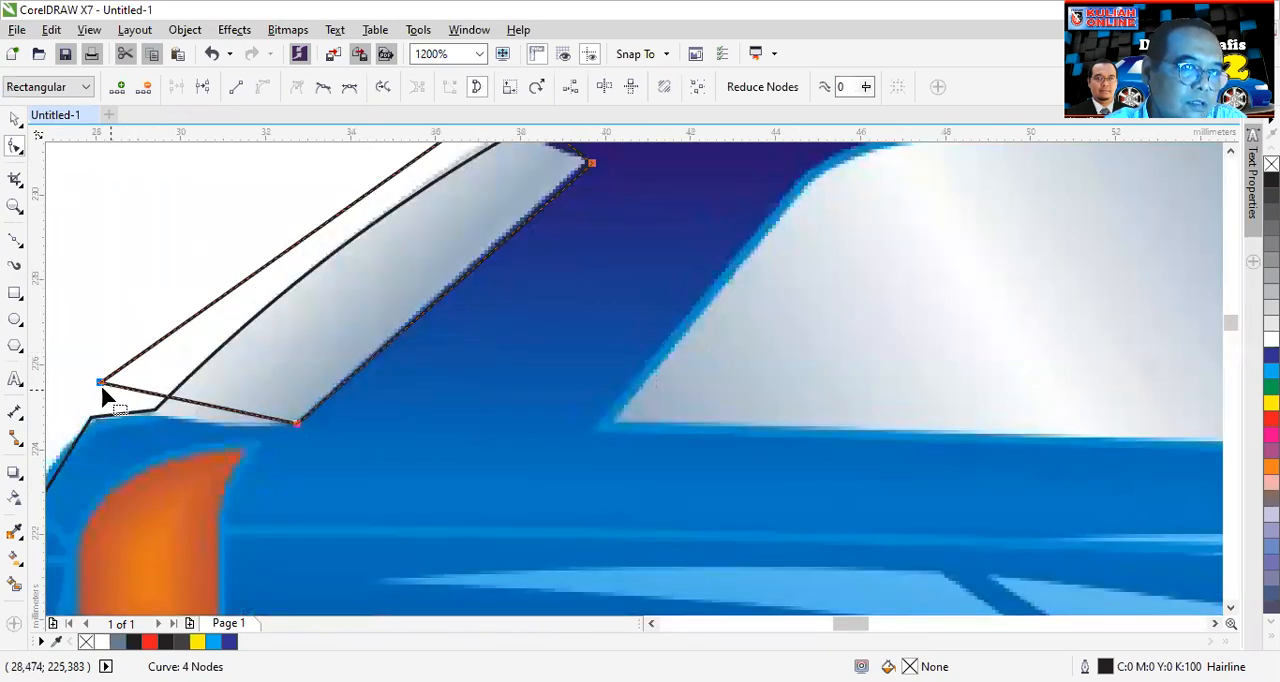
{"action": "mouse_move", "coordinate": [103, 398]}
{"action": "left_mouse_down"}
{"action": "mouse_move", "coordinate": [120, 414]}
{"action": "mouse_move", "coordinate": [100, 382]}
{"action": "mouse_move", "coordinate": [94, 406]}
{"action": "left_mouse_up"}
{"action": "left_click", "coordinate": [117, 328]}
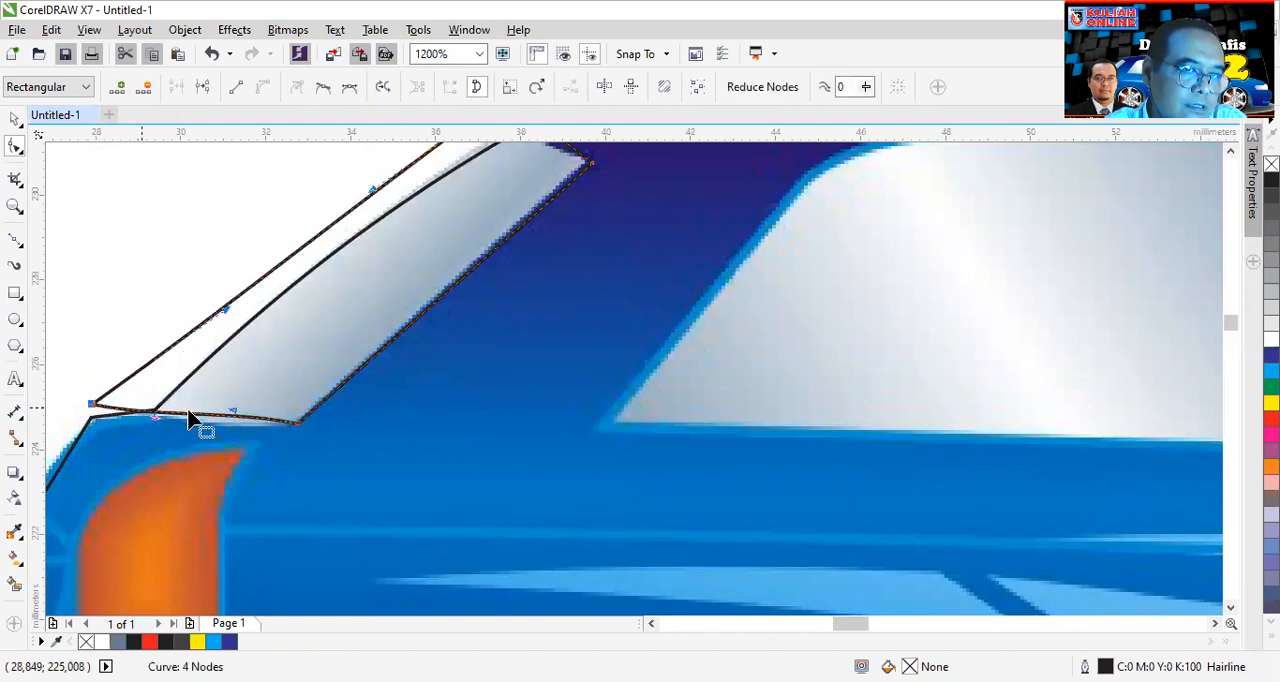
- Bend the short lower and upper edges of the rear window outline to follow the window in the reference picture
{"action": "left_click_drag", "start_coordinate": [232, 416], "coordinate": [217, 442]}
{"action": "scroll", "coordinate": [623, 180], "scroll_direction": "up", "scroll_amount": 2}
{"action": "scroll", "coordinate": [623, 180], "scroll_direction": "down", "scroll_amount": 4}
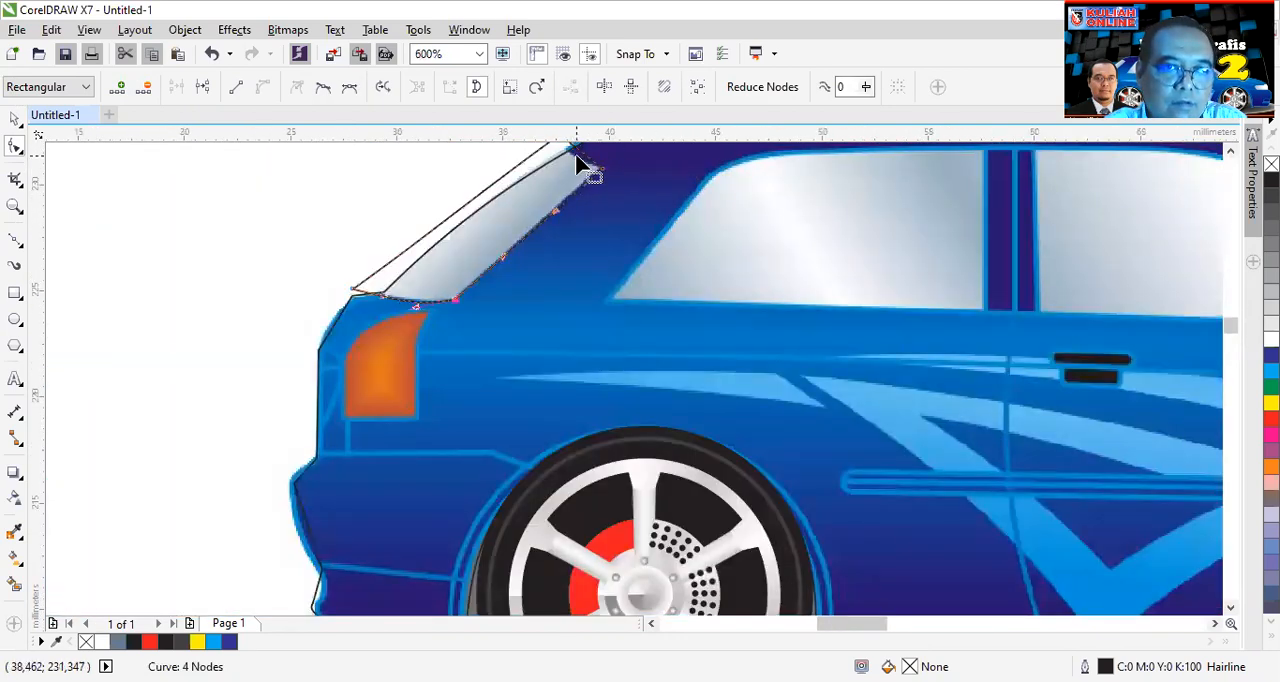
{"action": "left_click_drag", "start_coordinate": [591, 163], "coordinate": [566, 176]}
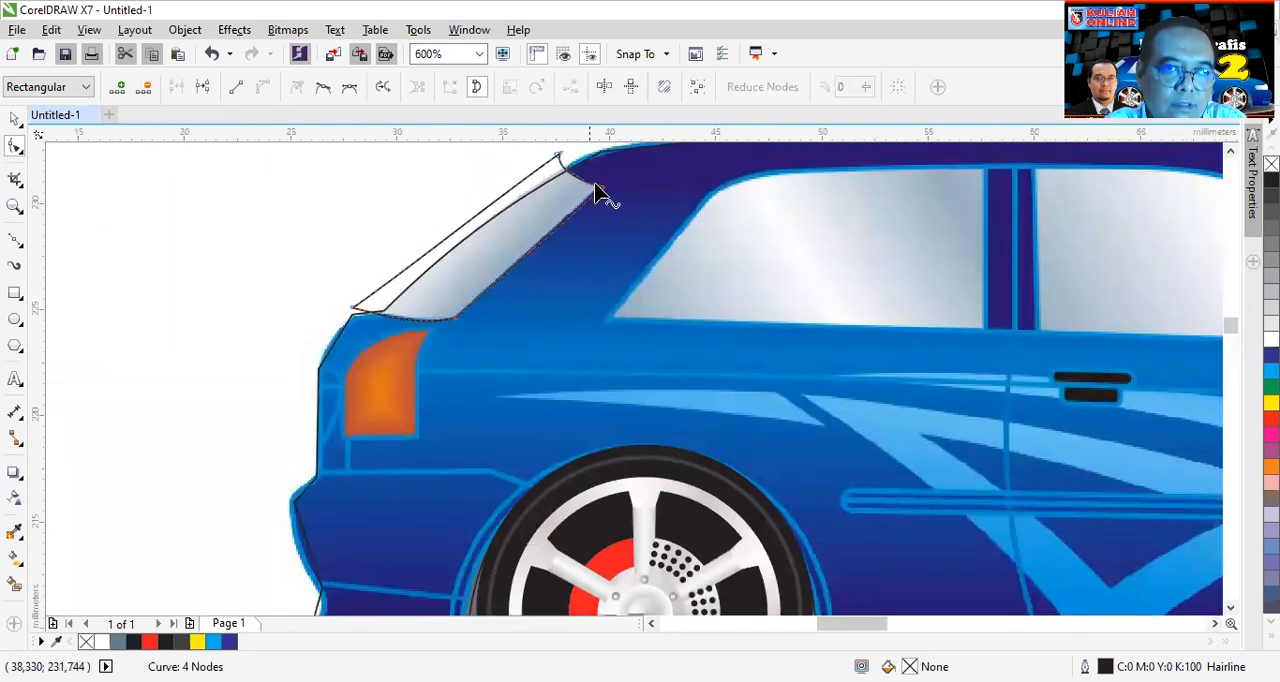
- Intersect the rear window outline with the car body shape and move the original outline off the car onto blank space
{"action": "left_click", "coordinate": [14, 122]}
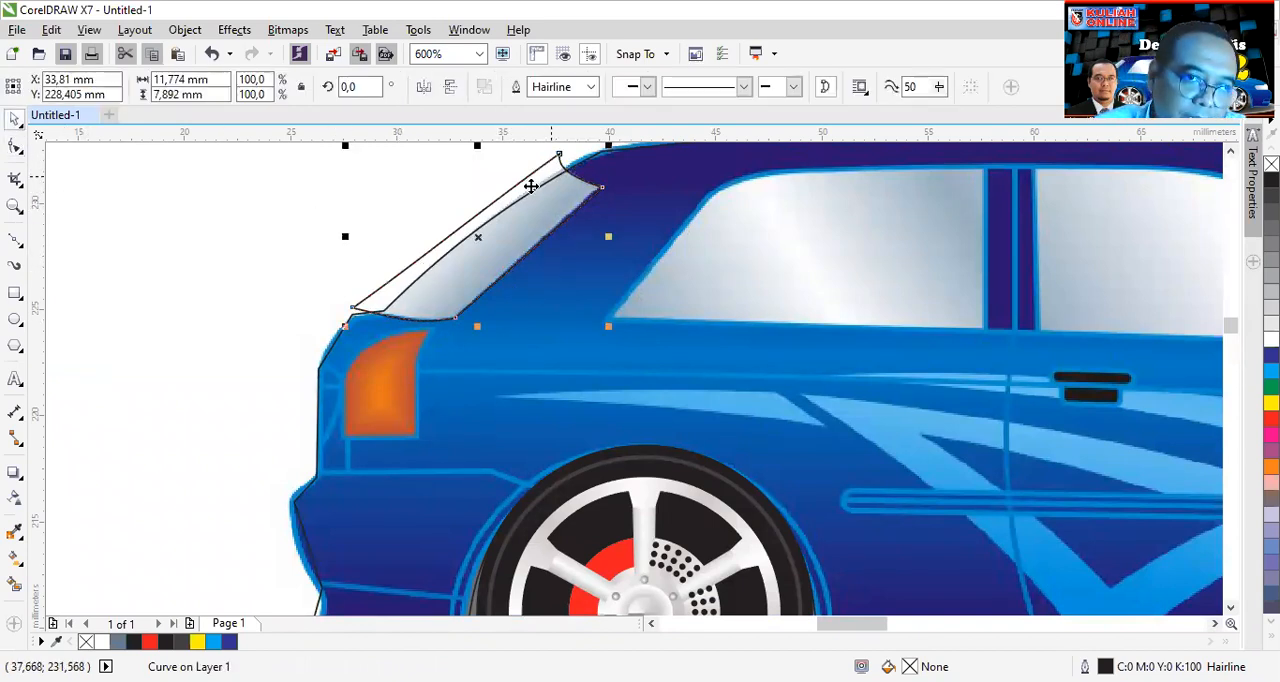
{"action": "left_click", "coordinate": [660, 178], "text": "shift"}
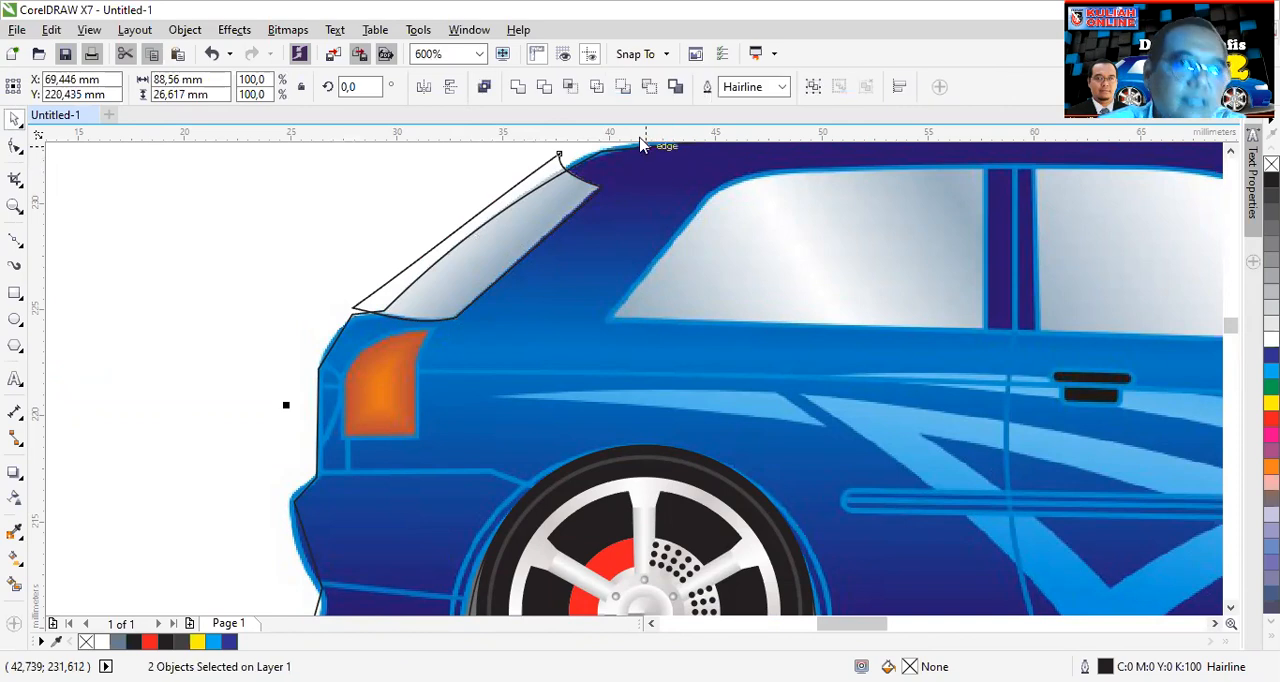
{"action": "left_click", "coordinate": [568, 88]}
{"action": "left_click", "coordinate": [406, 203]}
{"action": "left_click_drag", "start_coordinate": [550, 167], "coordinate": [263, 216]}
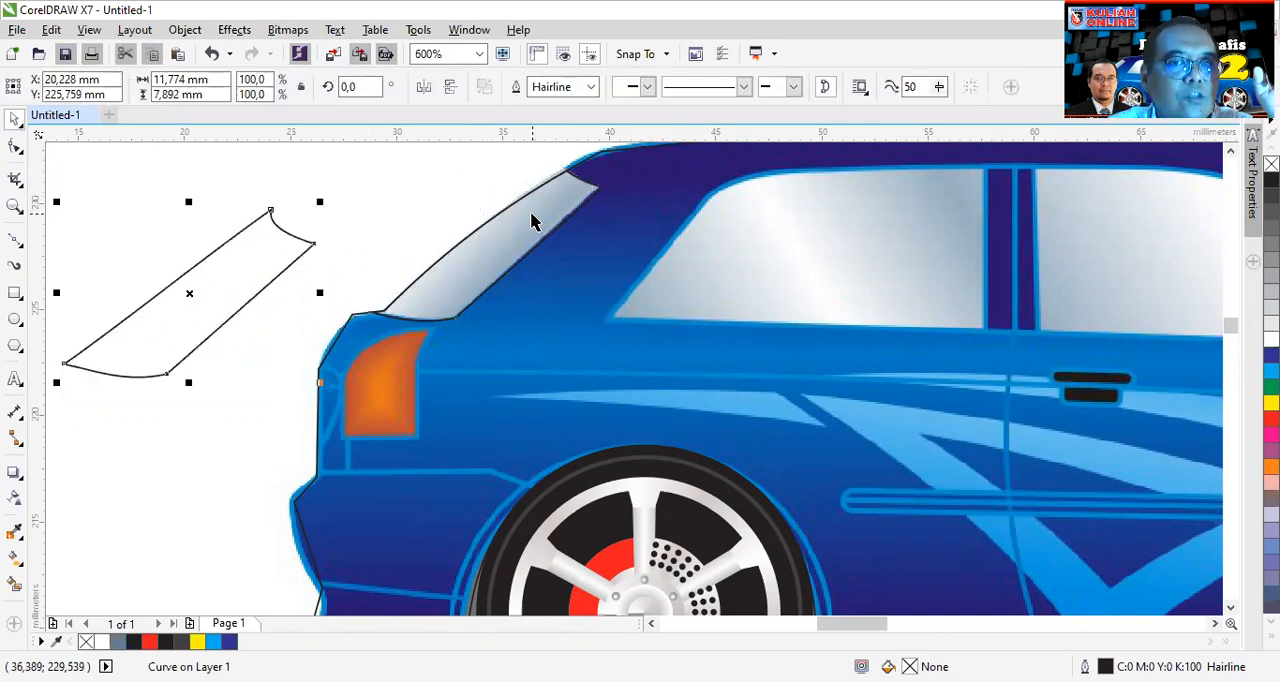
- Fill the intersected rear window shape with yellow, deselect it and check its edges up close
{"action": "left_click", "coordinate": [531, 222]}
{"action": "left_click", "coordinate": [1271, 403]}
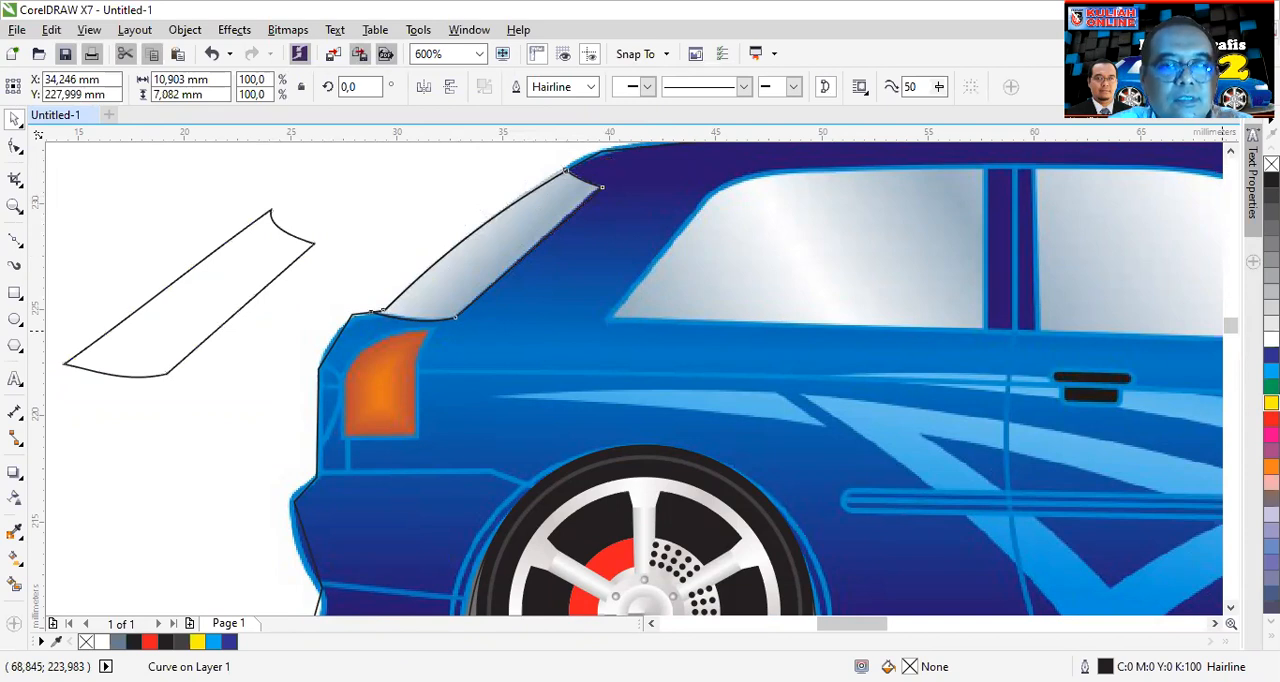
{"action": "left_click", "coordinate": [522, 176]}
{"action": "scroll", "coordinate": [571, 179], "scroll_direction": "up", "scroll_amount": 2}
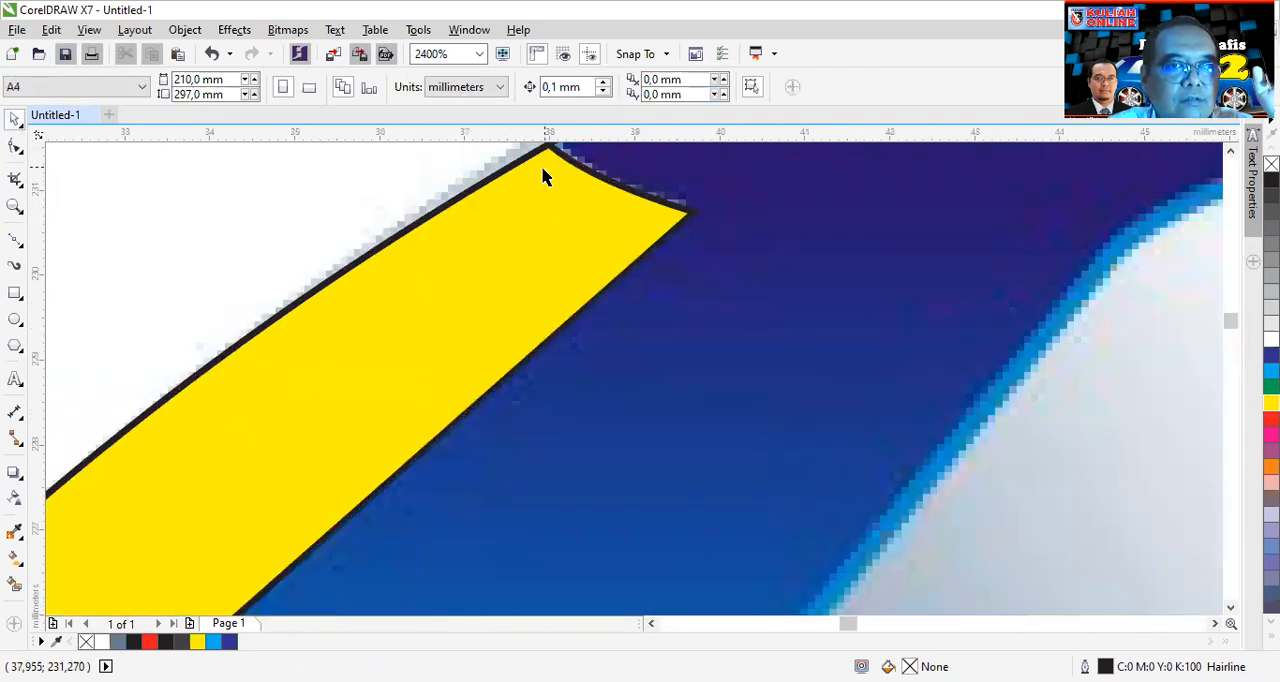
{"action": "scroll", "coordinate": [546, 170], "scroll_direction": "down", "scroll_amount": 1}
- Fill the car body shape with cyan (C:100 M:0 Y:0 K:0), deselect it and check the rear window against the body edge
{"action": "left_click", "coordinate": [722, 208]}
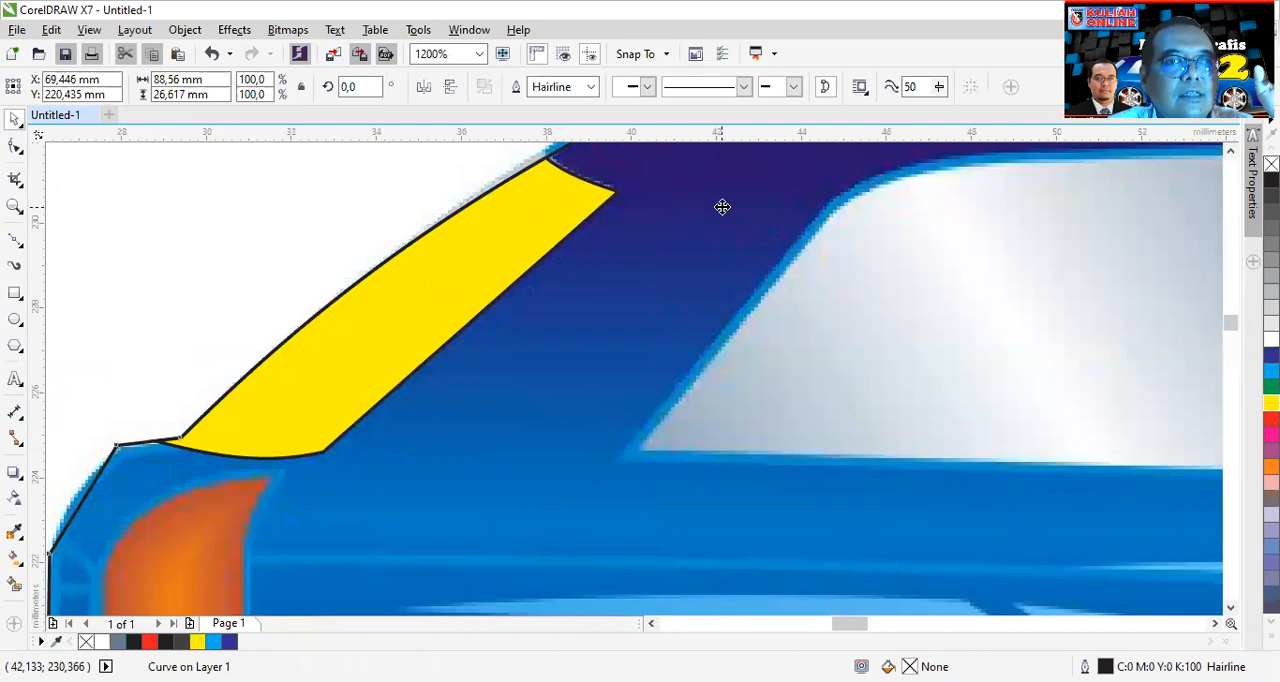
{"action": "left_click", "coordinate": [1271, 371]}
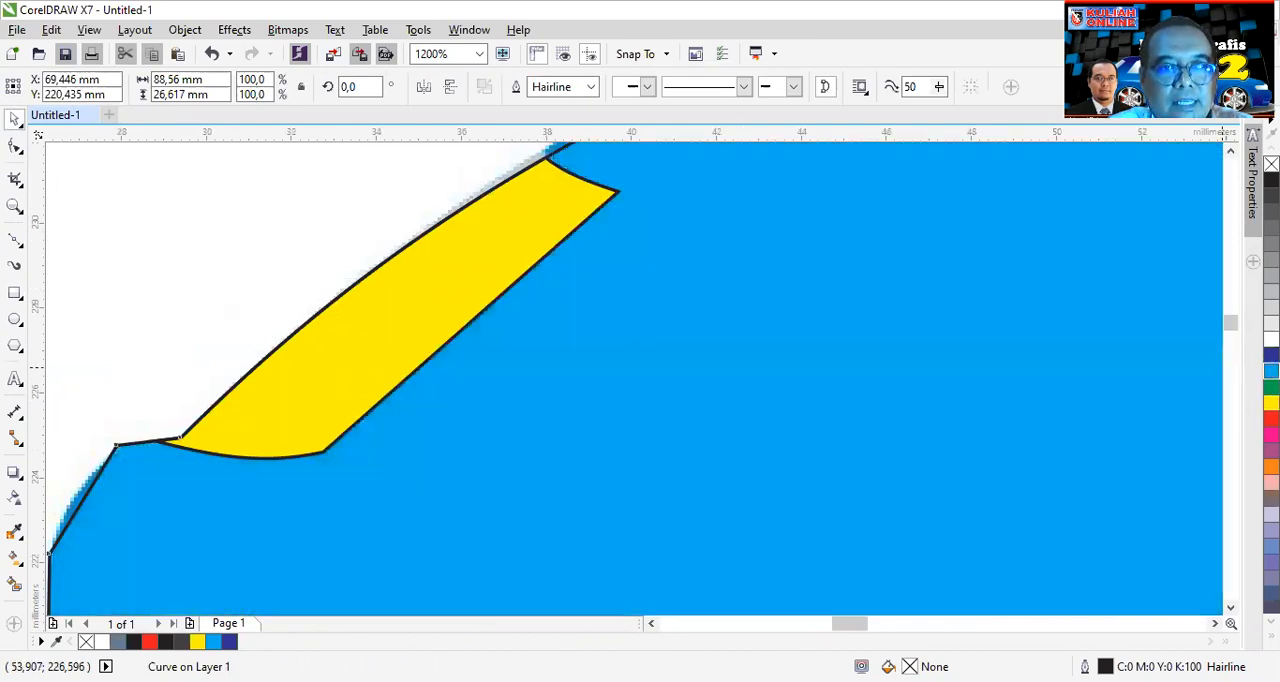
{"action": "scroll", "coordinate": [1034, 314], "scroll_direction": "down", "scroll_amount": 1}
{"action": "left_click", "coordinate": [719, 233]}
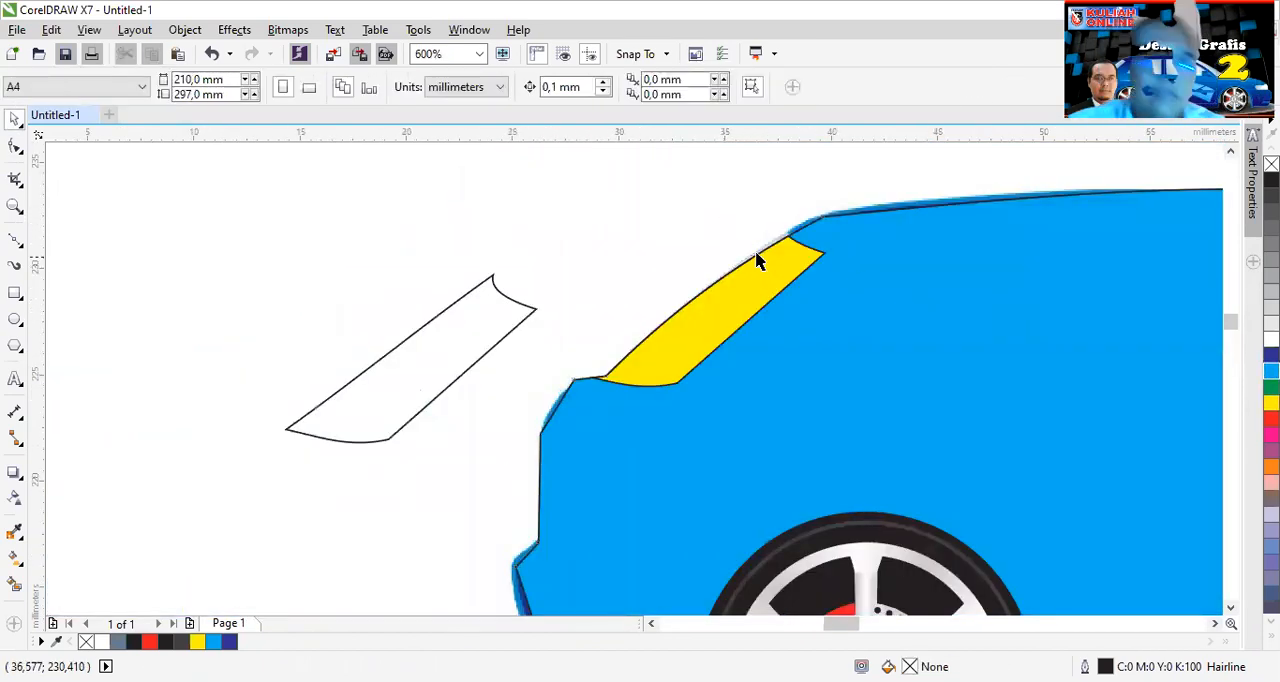
{"action": "scroll", "coordinate": [757, 257], "scroll_direction": "up", "scroll_amount": 2}
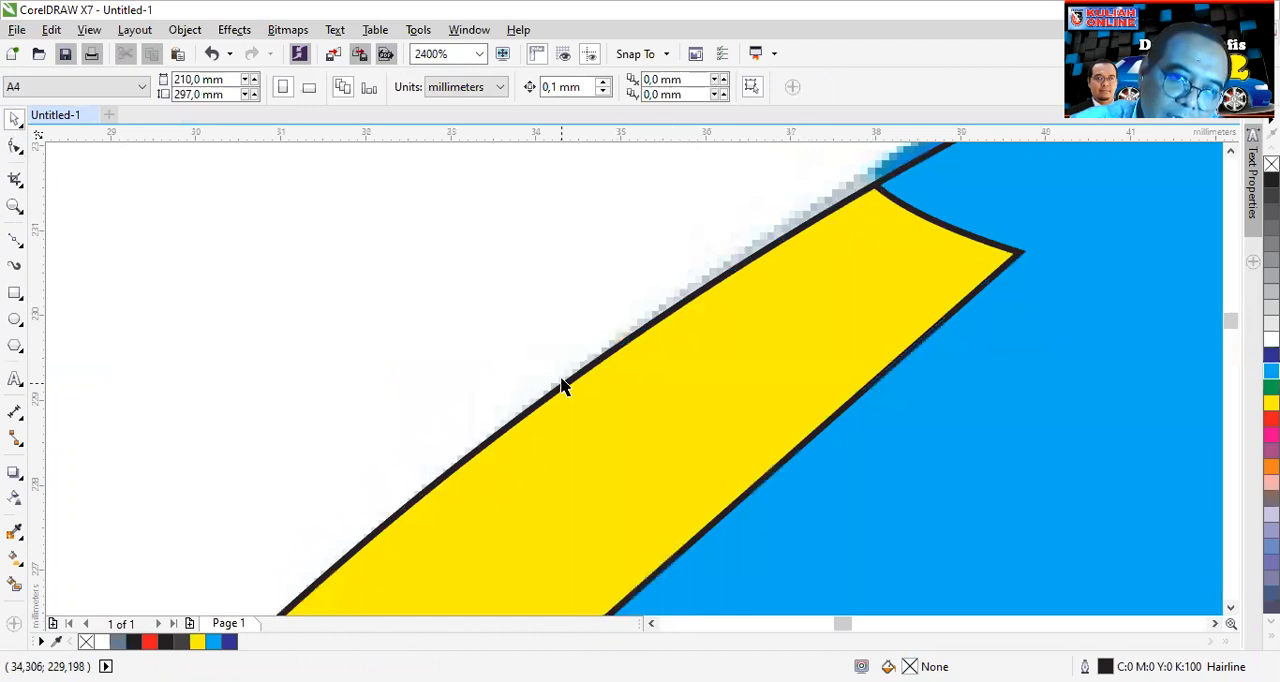
{"action": "scroll", "coordinate": [562, 258], "scroll_direction": "down", "scroll_amount": 2}
- Delete the leftover rear window outline lying beside the car
{"action": "left_click", "coordinate": [311, 320]}
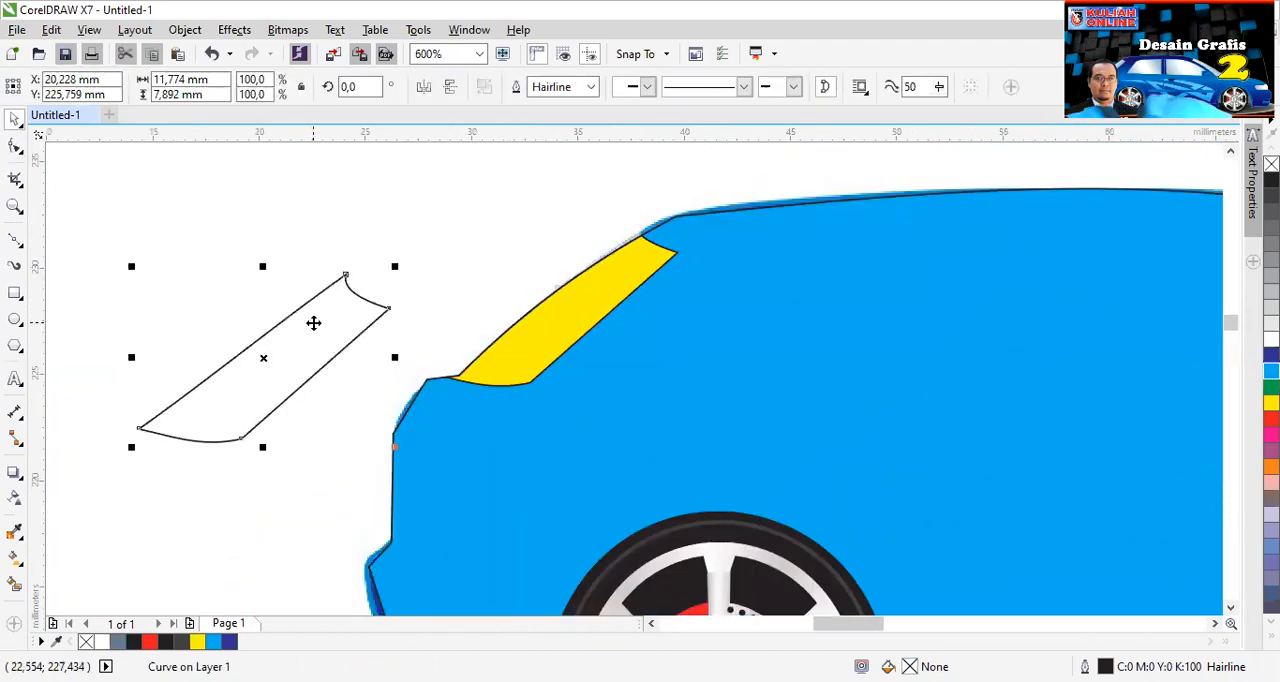
{"action": "left_click", "coordinate": [327, 319]}
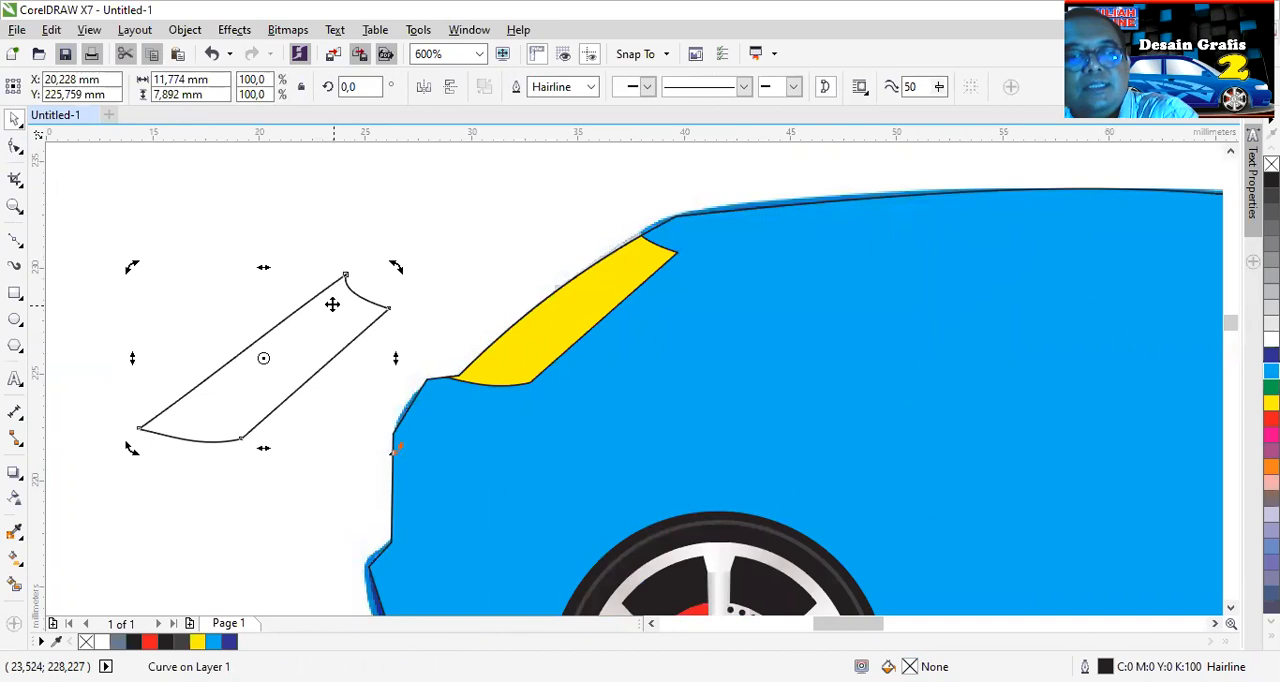
{"action": "key", "text": "Delete"}
- Remove the cyan fill from the car body shape to expose the reference picture's side windows
{"action": "scroll", "coordinate": [665, 344], "scroll_direction": "down", "scroll_amount": 2}
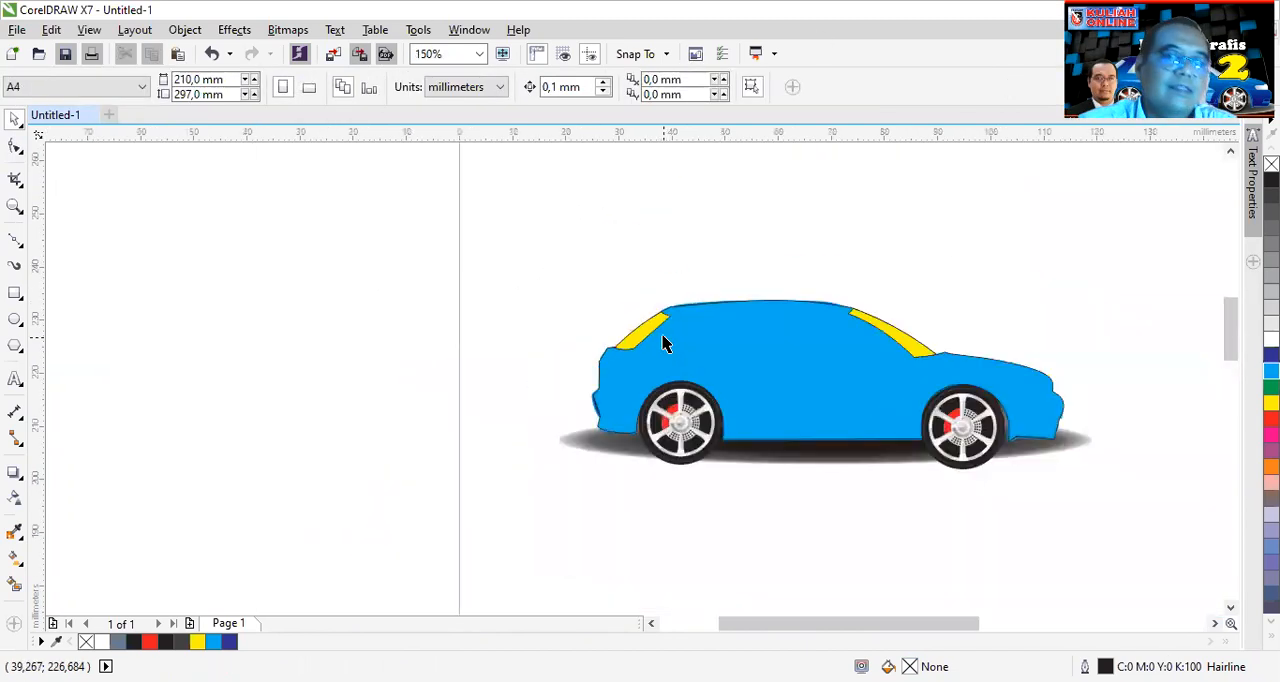
{"action": "scroll", "coordinate": [866, 436], "scroll_direction": "up", "scroll_amount": 1}
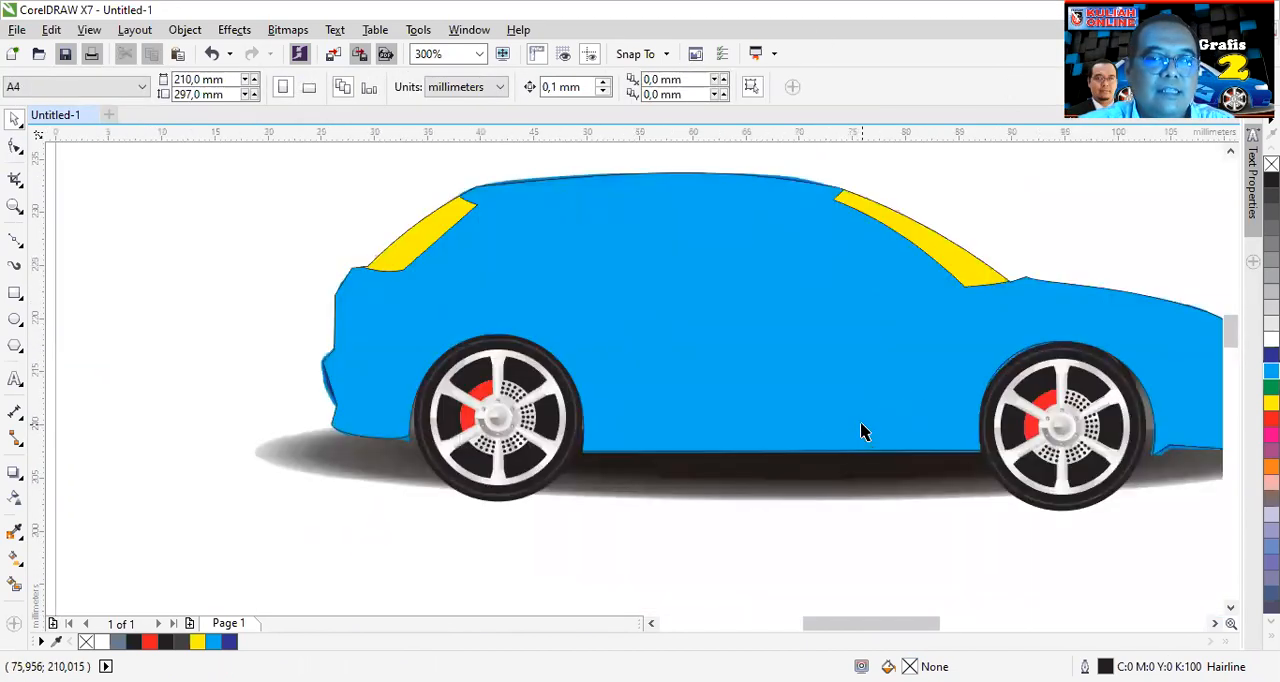
{"action": "left_click", "coordinate": [838, 368]}
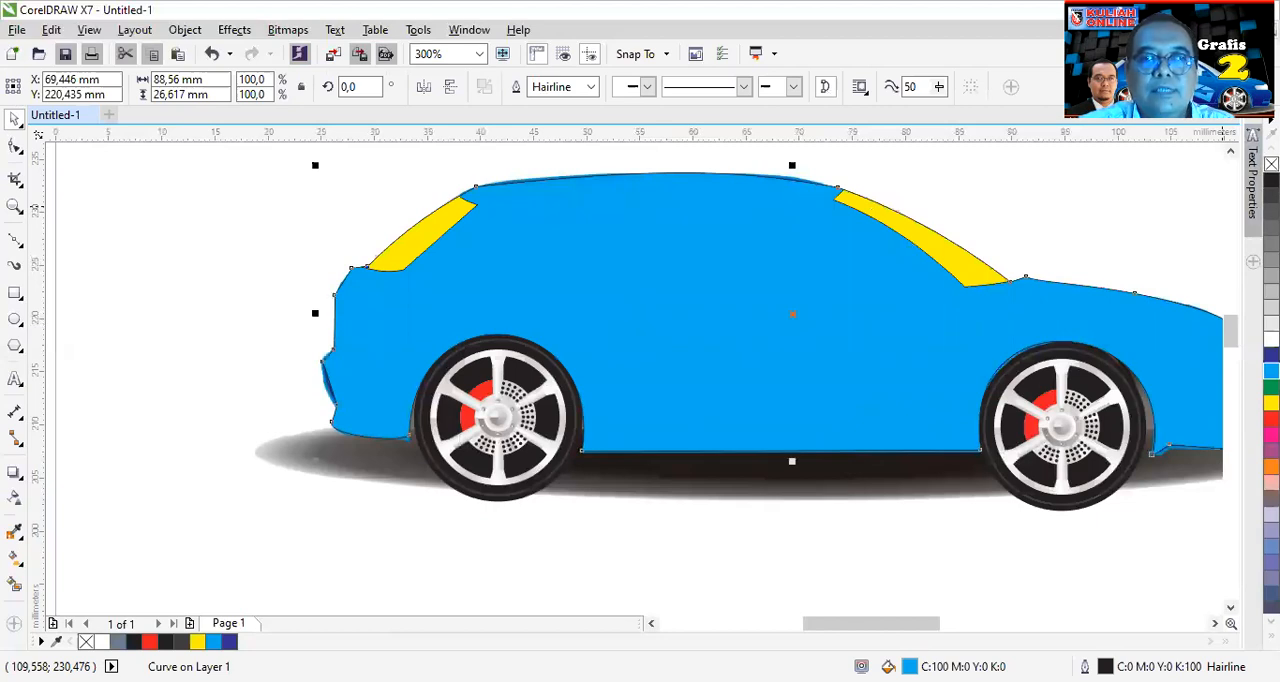
{"action": "left_click", "coordinate": [1271, 164]}
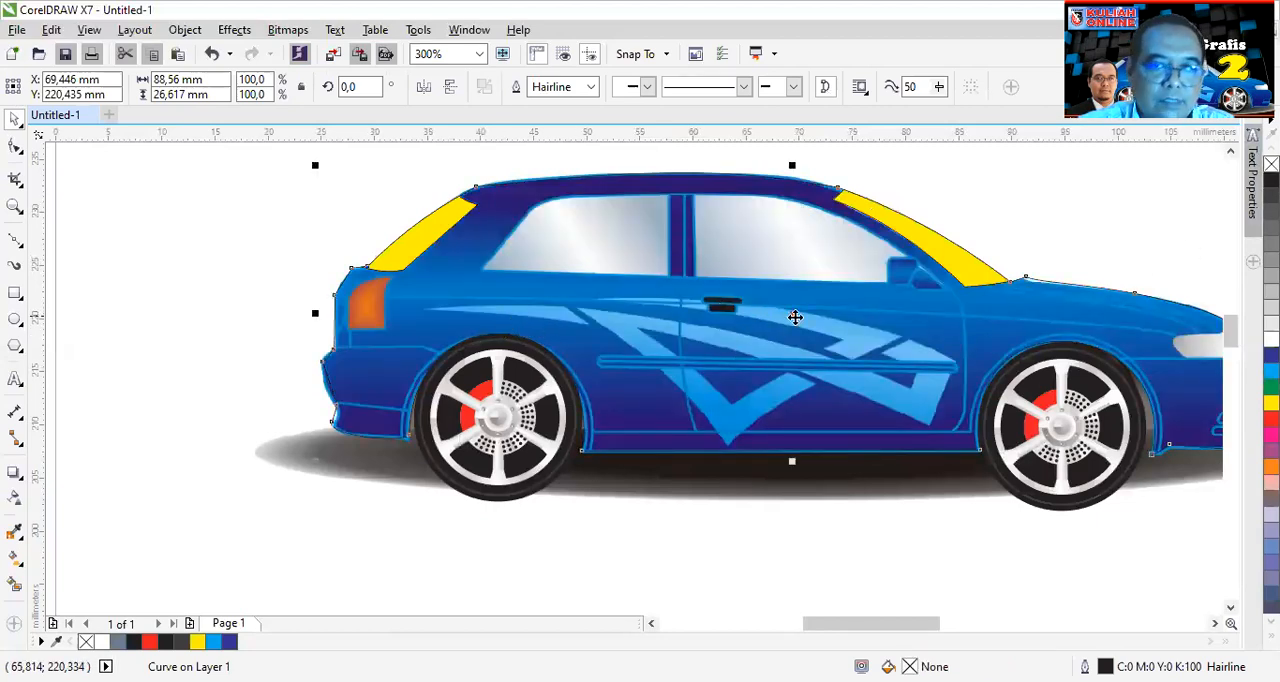